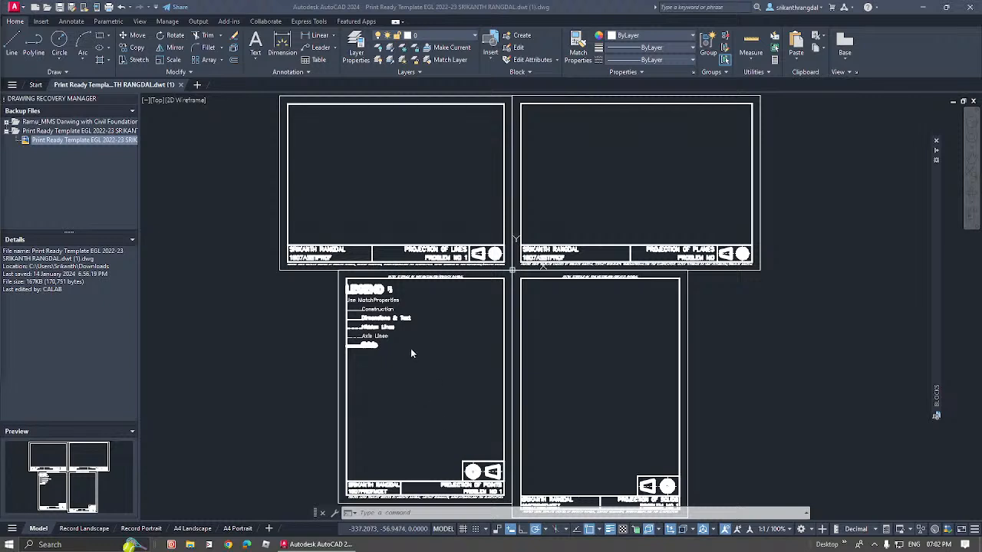
# Step: Focus the AutoCAD drawing and pan it so the sheets move up
pyautogui.click(411, 349)
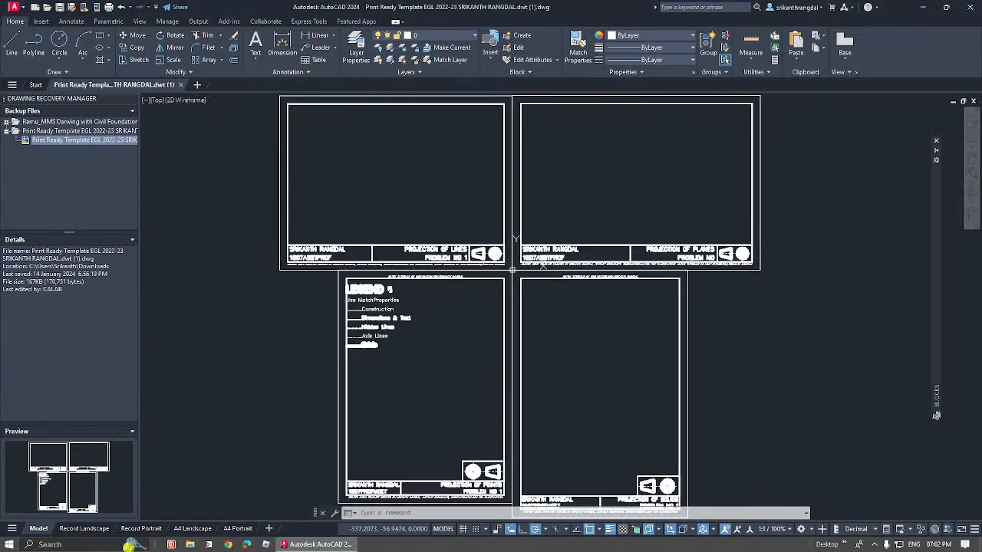
pyautogui.click(445, 362)
pyautogui.press('Escape')
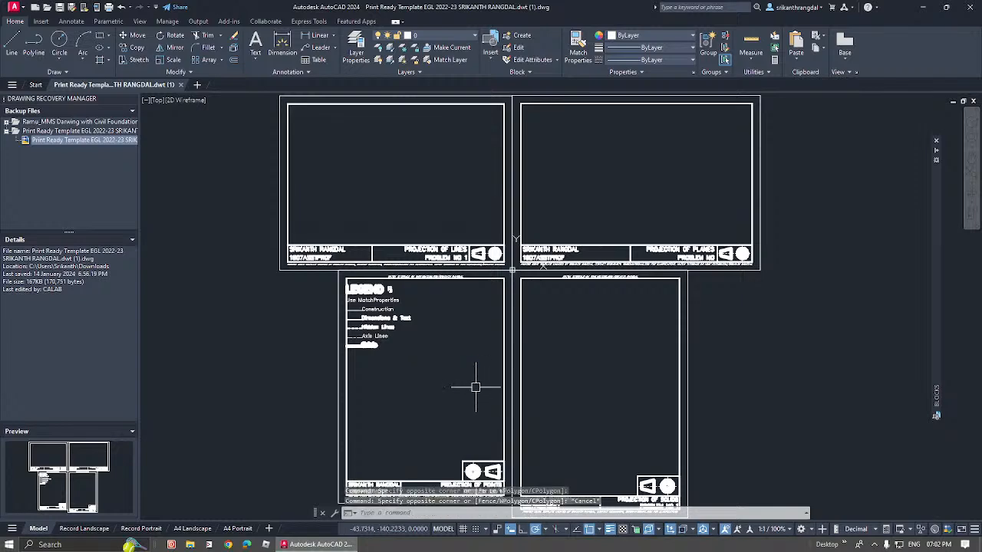
pyautogui.moveTo(420, 399)
pyautogui.mouseDown(button='middle')
pyautogui.moveTo(445, 389)
pyautogui.moveTo(457, 356)
pyautogui.mouseUp(button='middle')
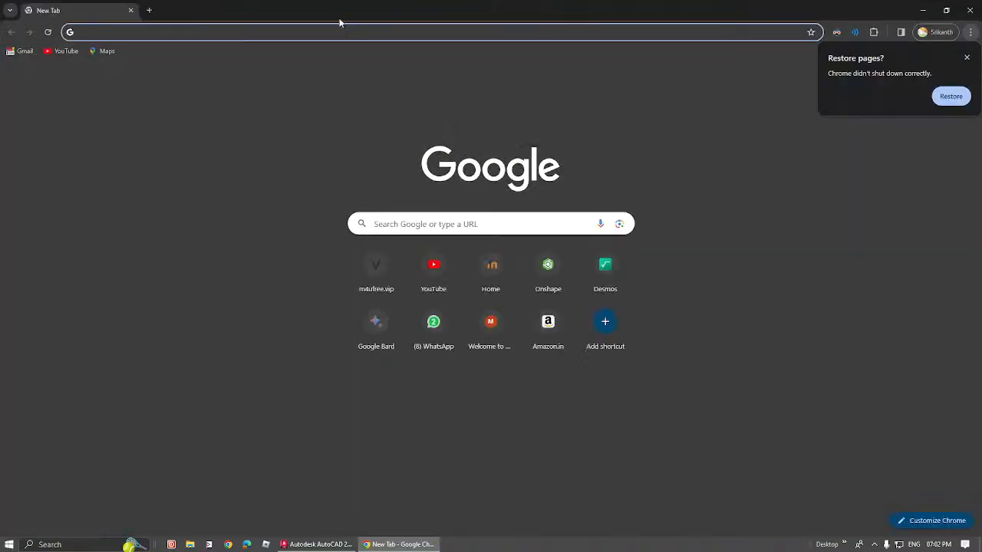
# Step: Open bit.ly/sritemp in Chrome, pass the reCAPTCHA, download the template, and return to AutoCAD
pyautogui.write('bit')
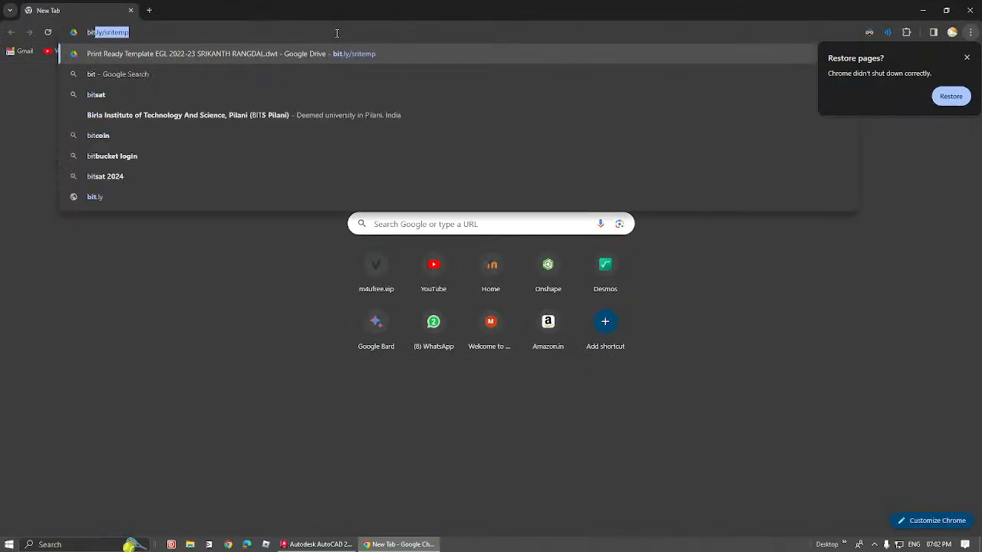
pyautogui.press('Right')
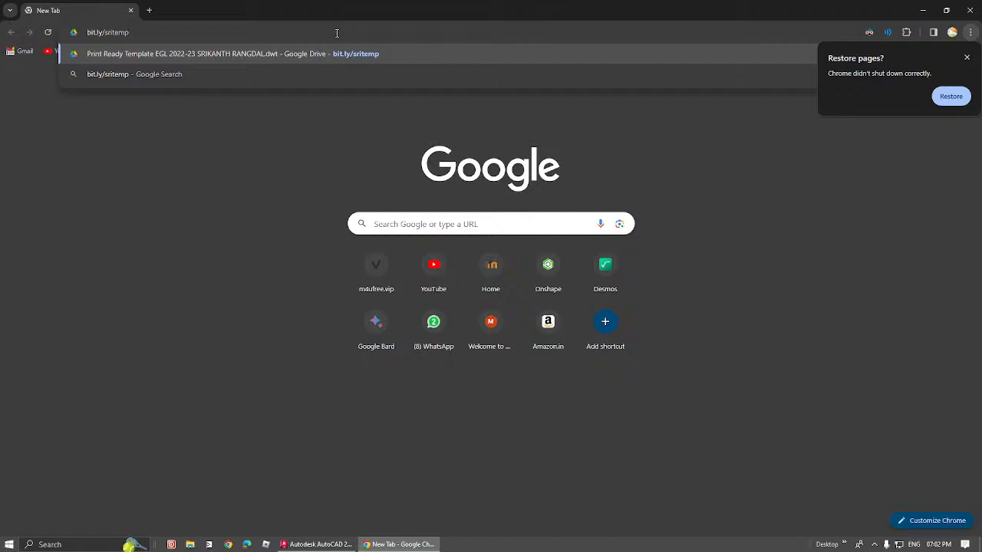
pyautogui.press('Return')
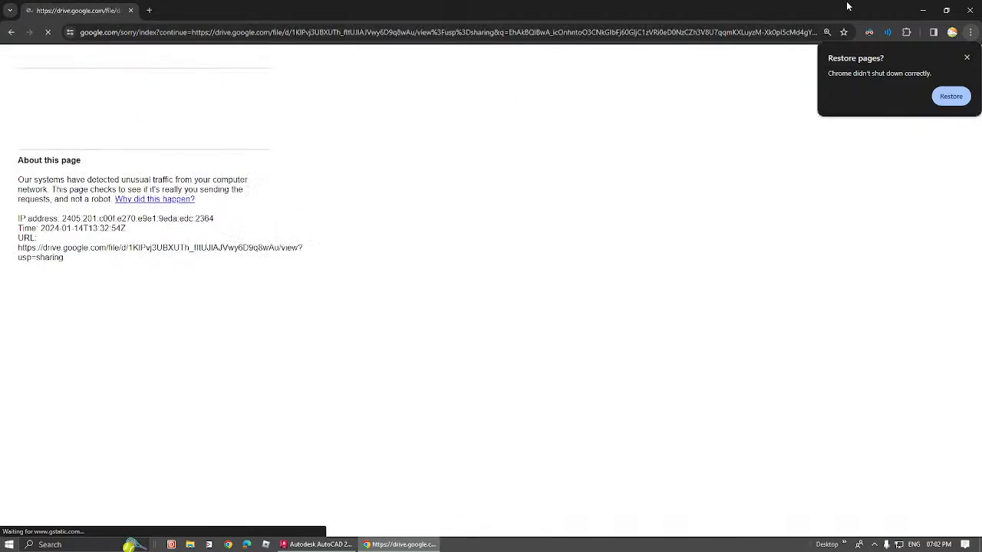
pyautogui.click(967, 58)
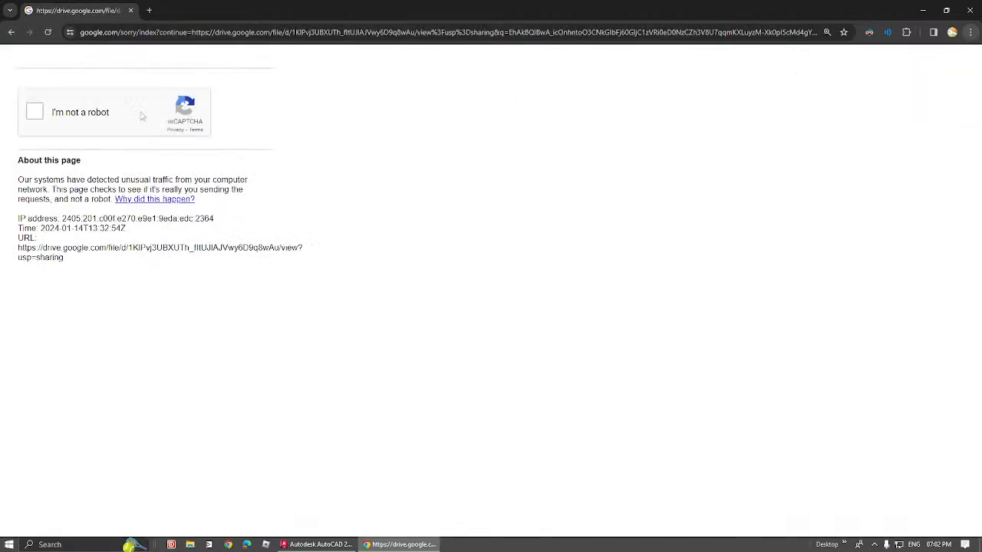
pyautogui.click(34, 112)
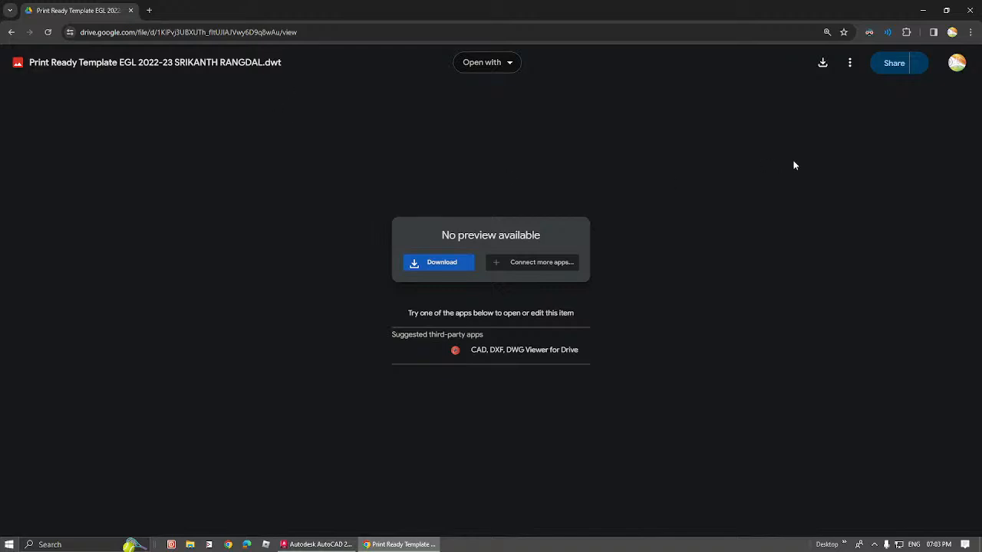
pyautogui.click(823, 64)
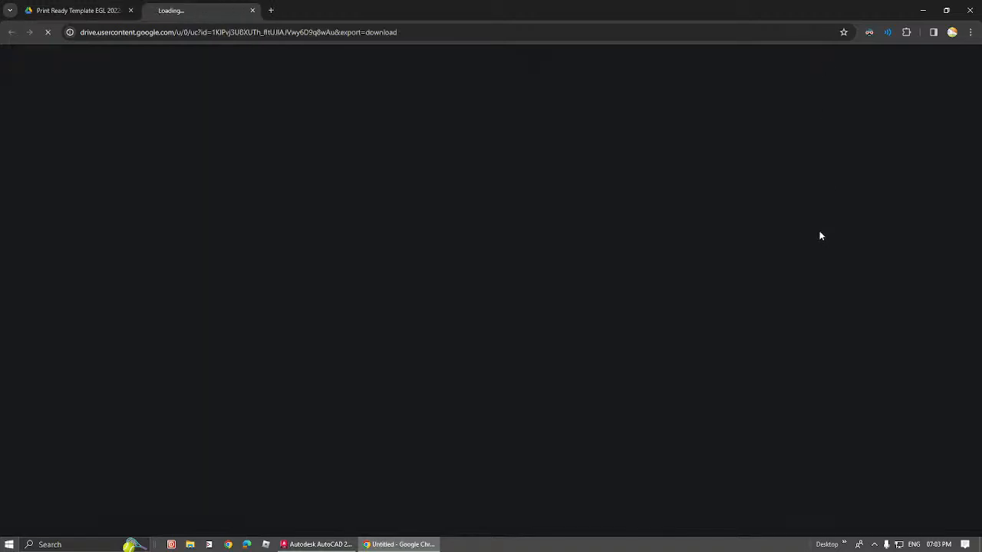
pyautogui.click(923, 10)
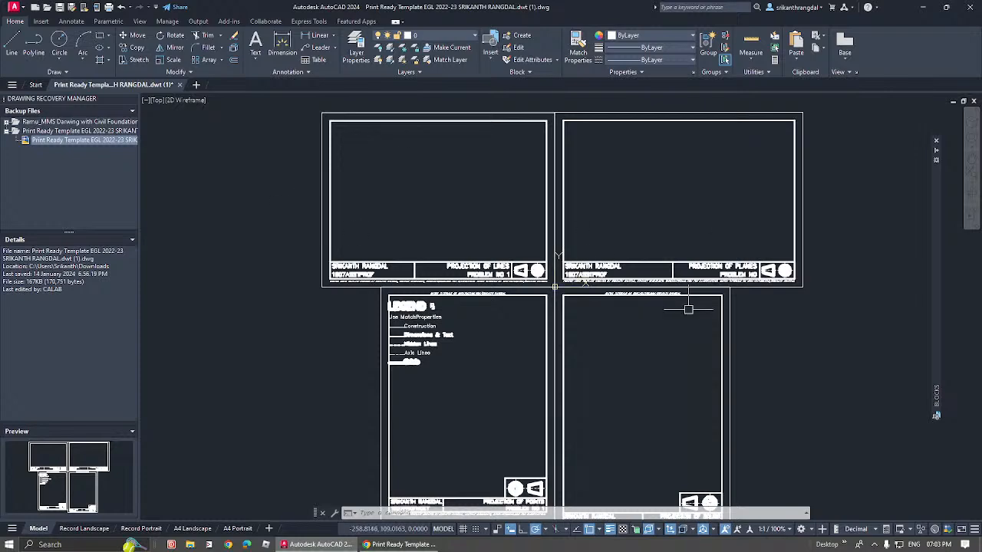
# Step: Frame the title block and open Lineweight Settings with the LW command
pyautogui.moveTo(504, 309)
pyautogui.mouseDown(button='middle')
pyautogui.moveTo(484, 306)
pyautogui.moveTo(492, 312)
pyautogui.mouseUp(button='middle')
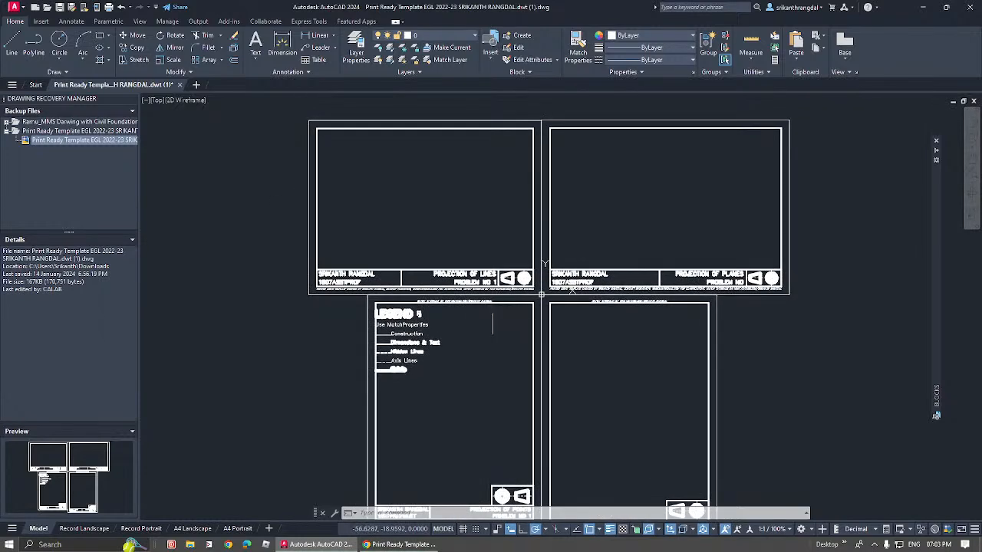
pyautogui.scroll(2, 324, 286)
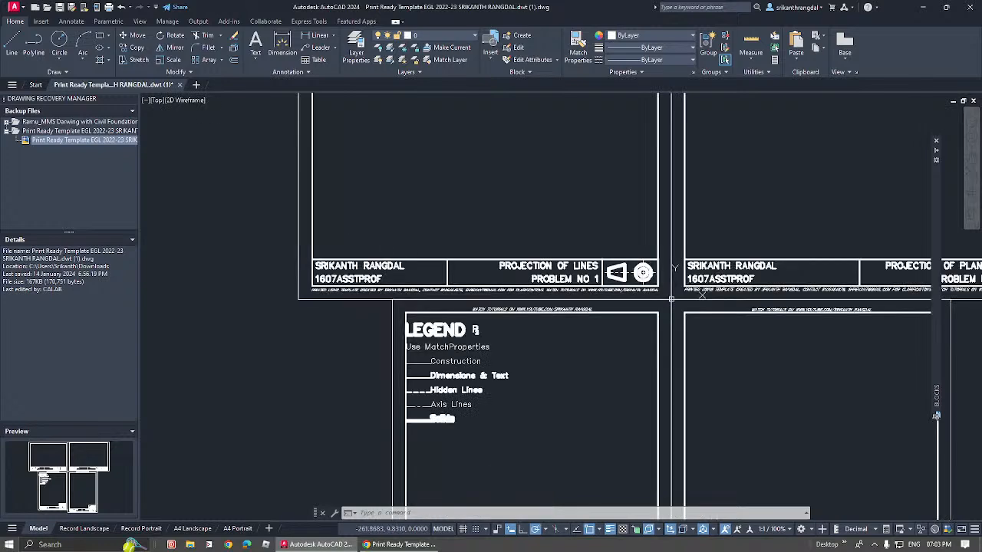
pyautogui.scroll(7, 331, 282)
pyautogui.scroll(-10, 289, 332)
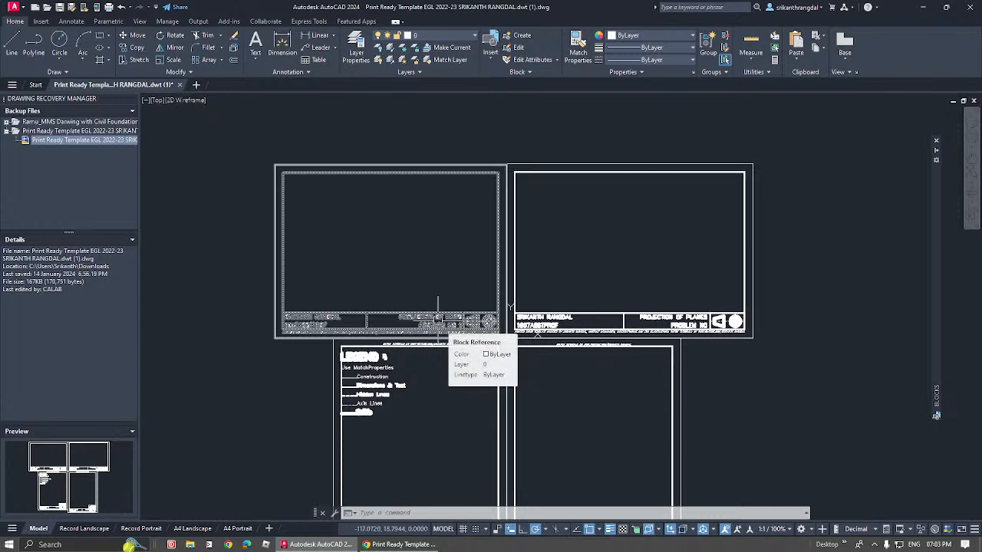
pyautogui.write('lw')
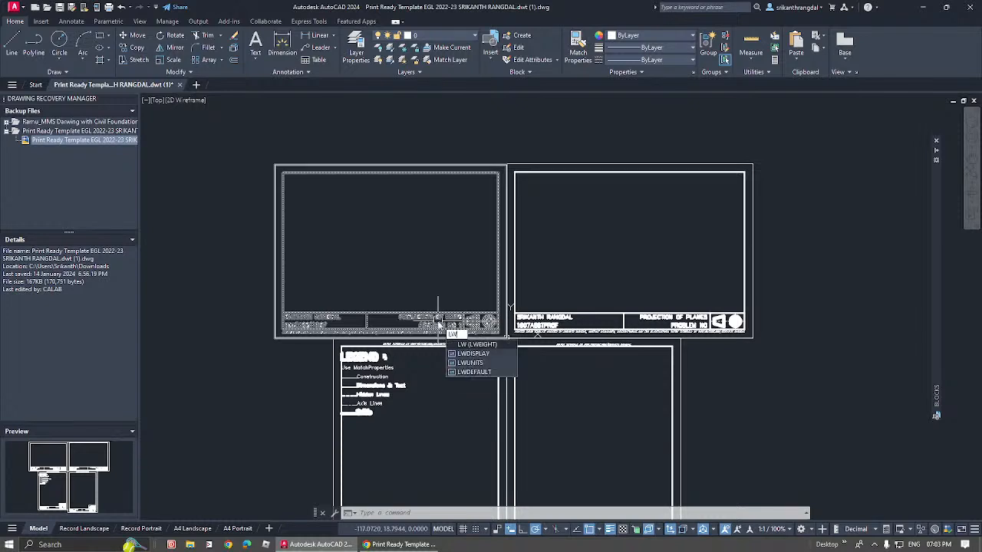
pyautogui.press('Return')
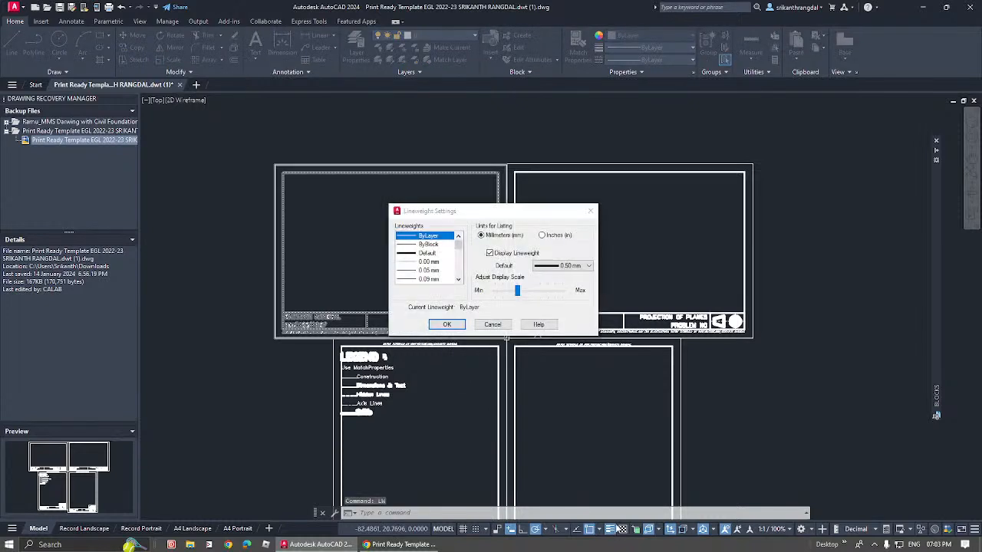
# Step: Drag the Adjust Display Scale slider toward Min and apply the thinner lineweights
pyautogui.click(503, 329)
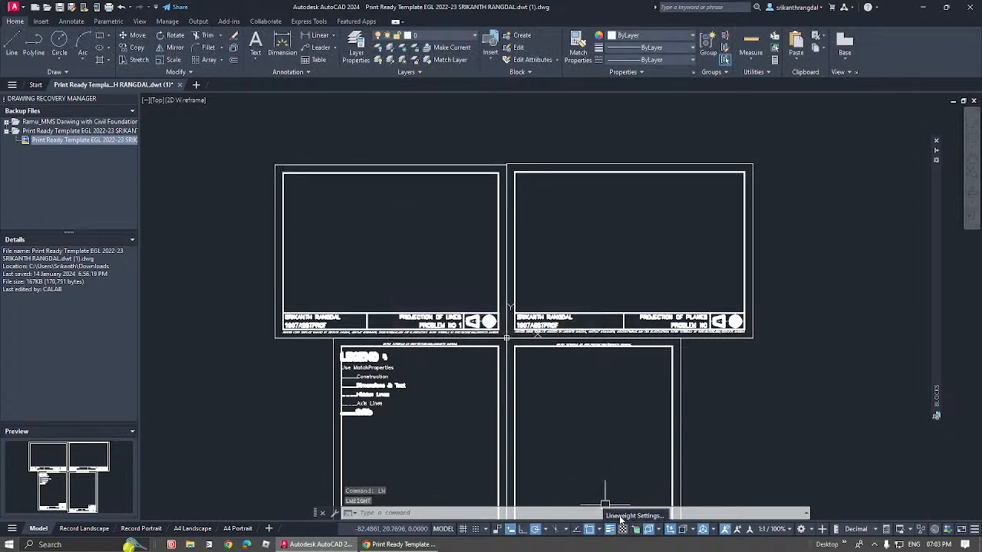
pyautogui.click(623, 516)
pyautogui.moveTo(477, 214); pyautogui.dragTo(412, 169)
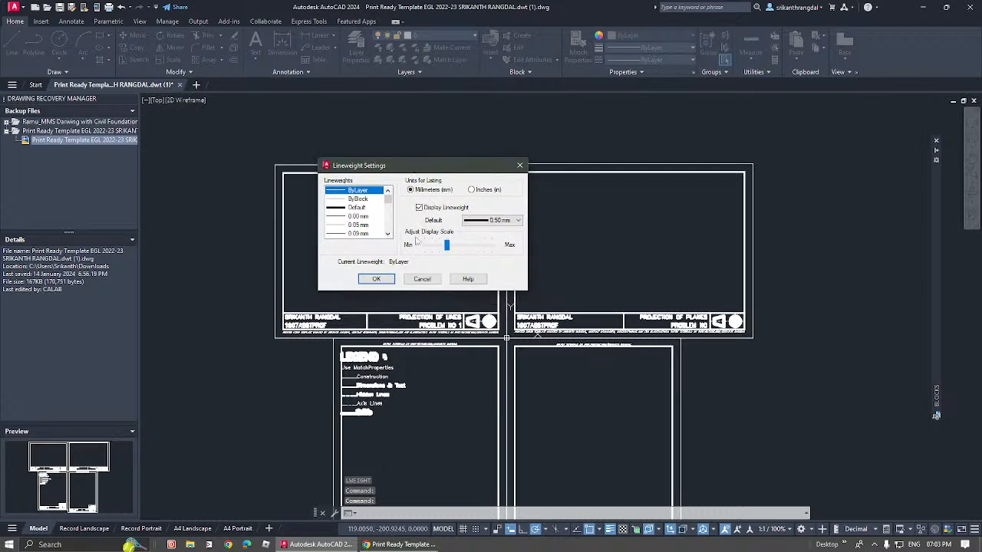
pyautogui.moveTo(448, 247); pyautogui.dragTo(433, 248)
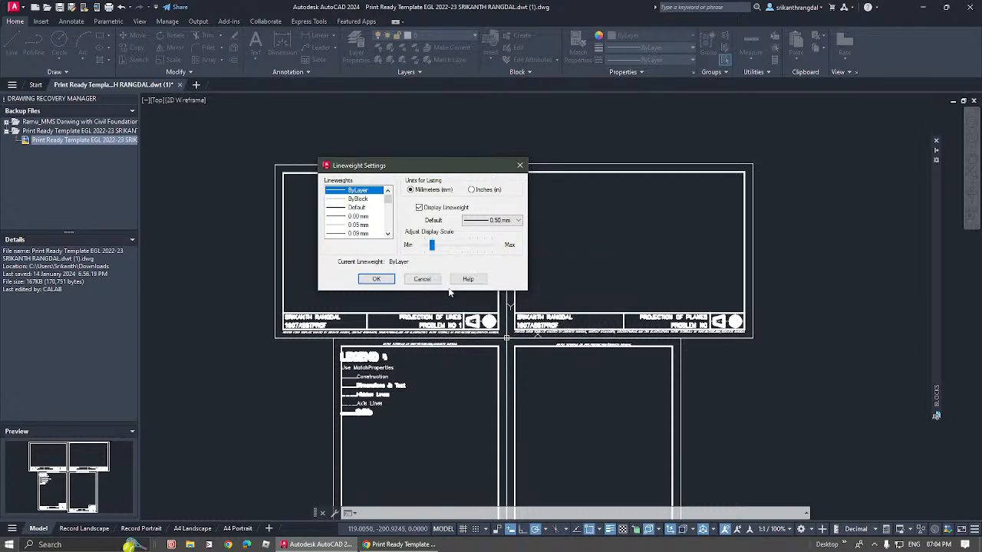
pyautogui.click(377, 279)
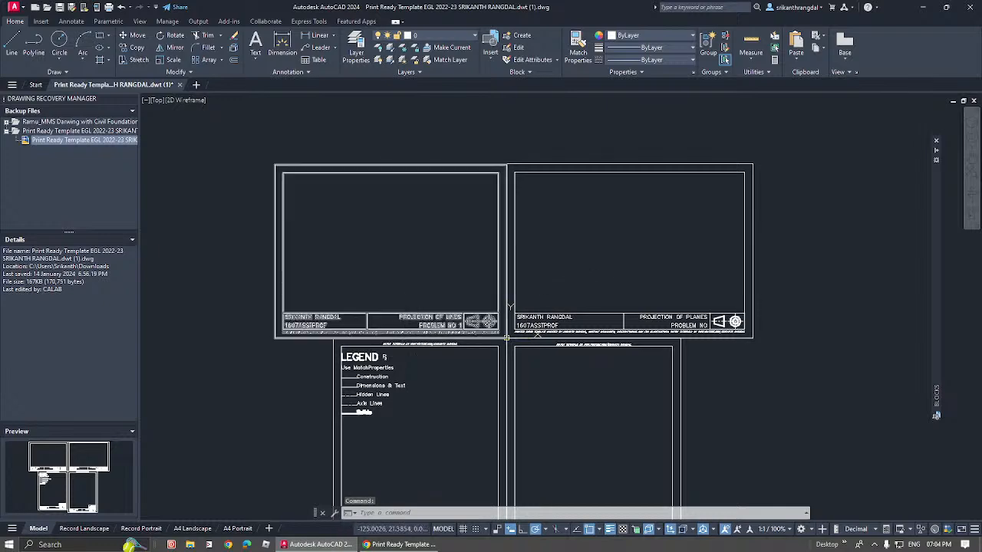
# Step: Frame the title blocks and expand the Blocks palette showing A4, Letter and LEGEND blocks
pyautogui.moveTo(454, 392); pyautogui.dragTo(489, 347, button='middle')
pyautogui.scroll(5, 521, 276)
pyautogui.scroll(-2, 499, 338)
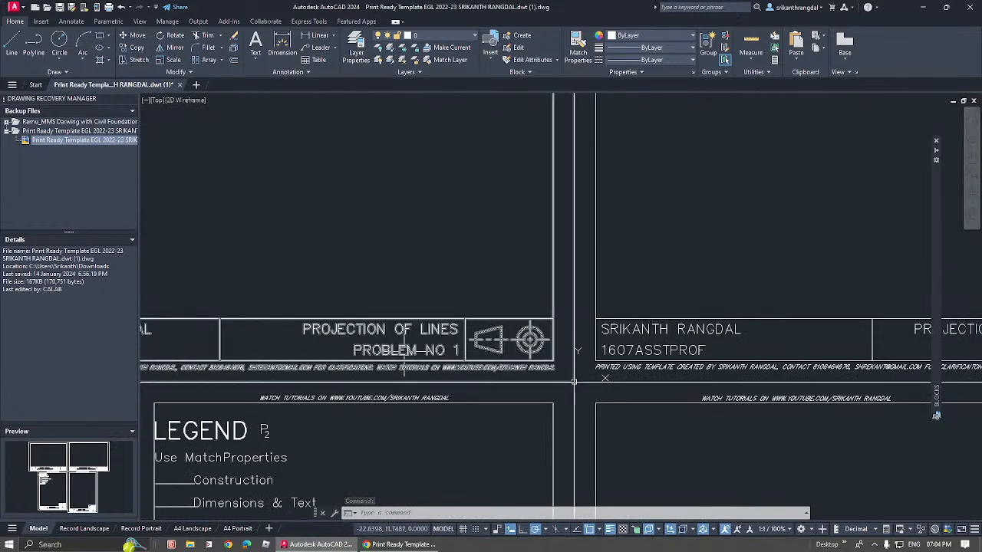
pyautogui.scroll(-2, 399, 353)
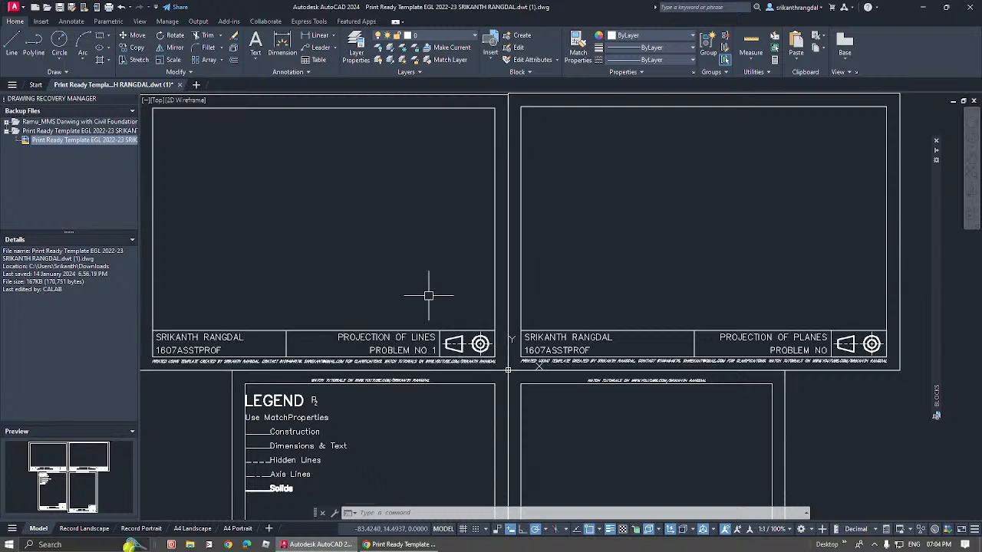
pyautogui.moveTo(365, 269); pyautogui.dragTo(424, 298, button='middle')
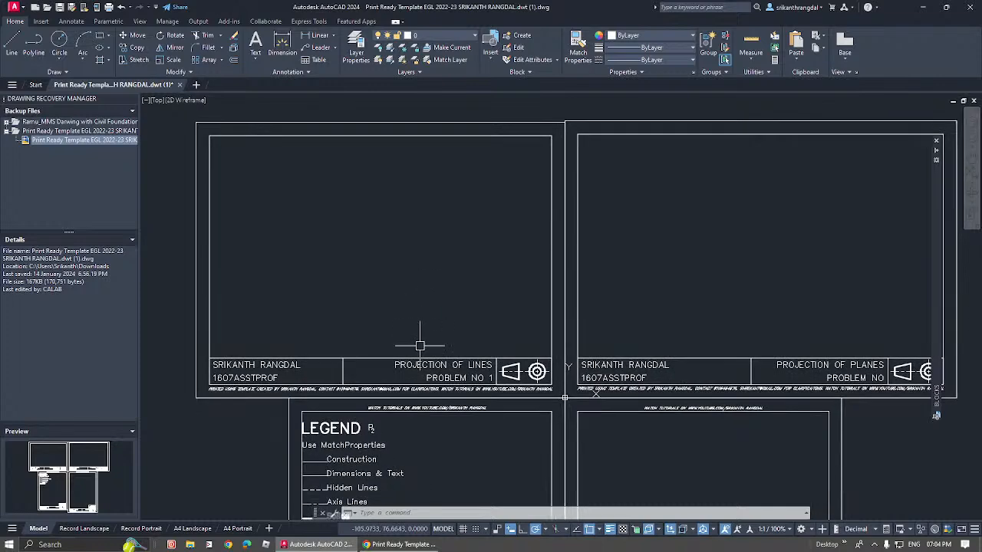
pyautogui.moveTo(420, 373); pyautogui.dragTo(416, 310, button='middle')
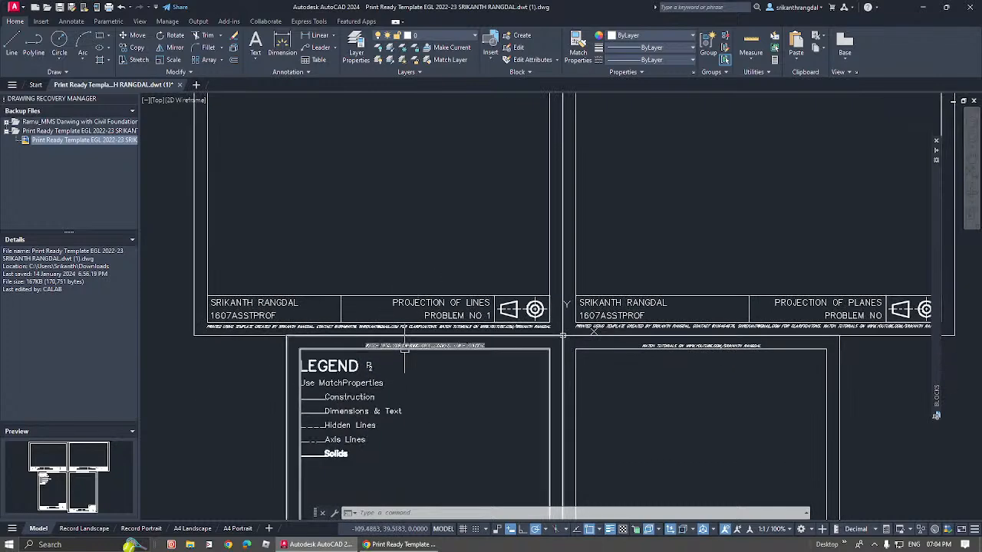
pyautogui.moveTo(412, 214); pyautogui.dragTo(382, 281, button='middle')
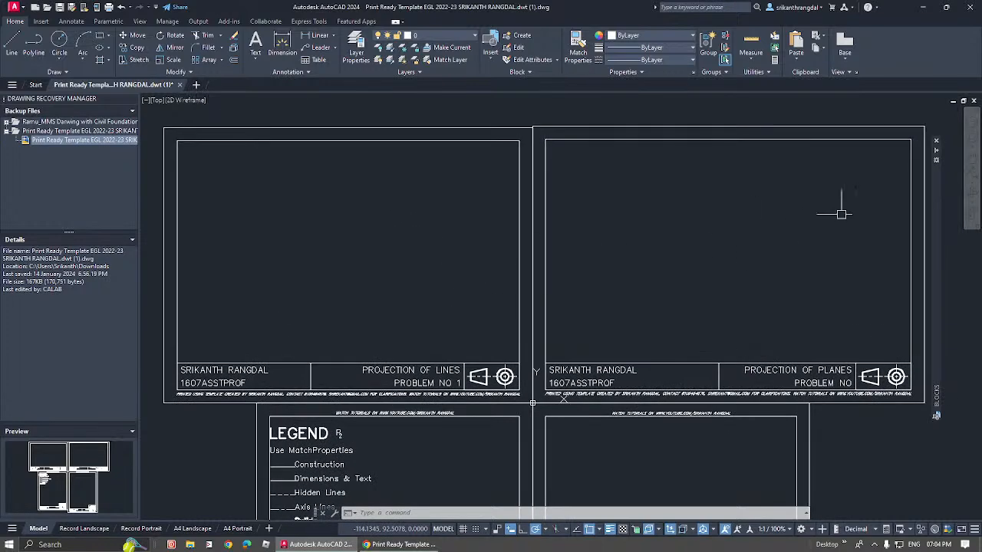
pyautogui.moveTo(933, 253)
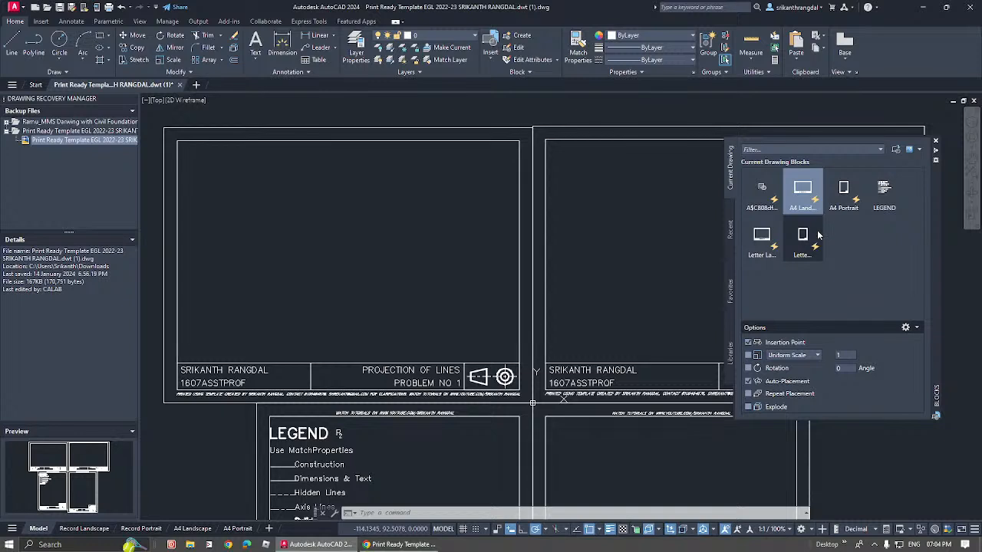
pyautogui.moveTo(818, 234)
pyautogui.moveTo(811, 190)
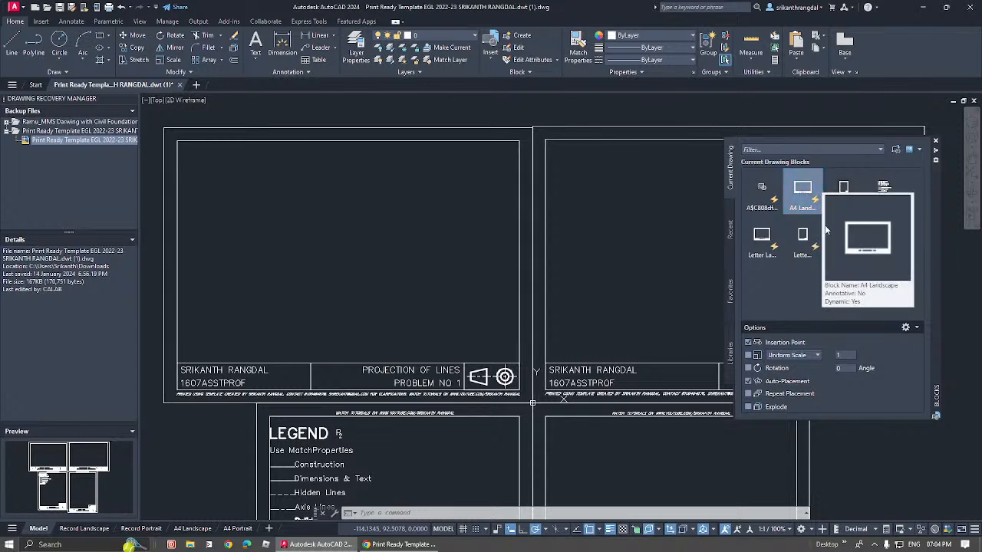
pyautogui.click(373, 358)
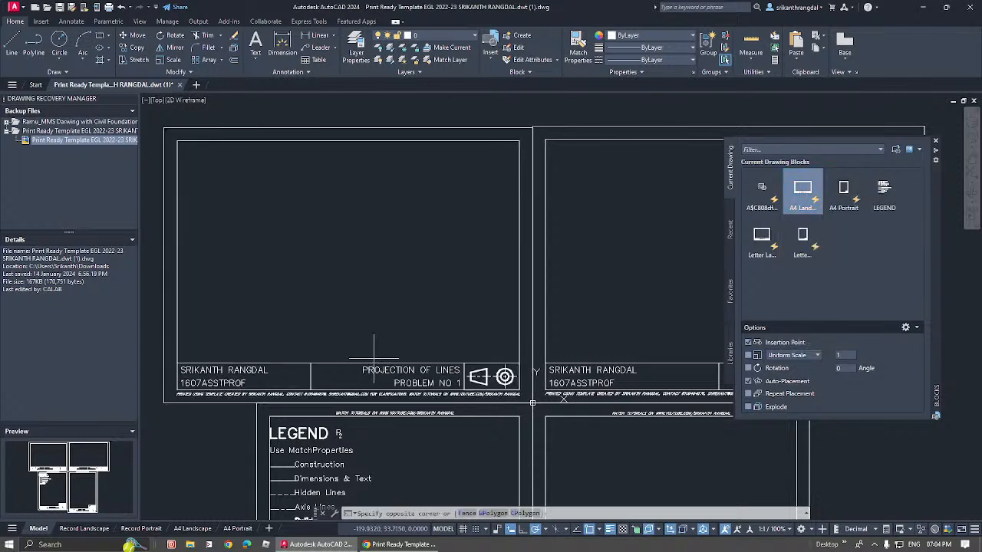
pyautogui.click(353, 371)
pyautogui.scroll(-8, 575, 340)
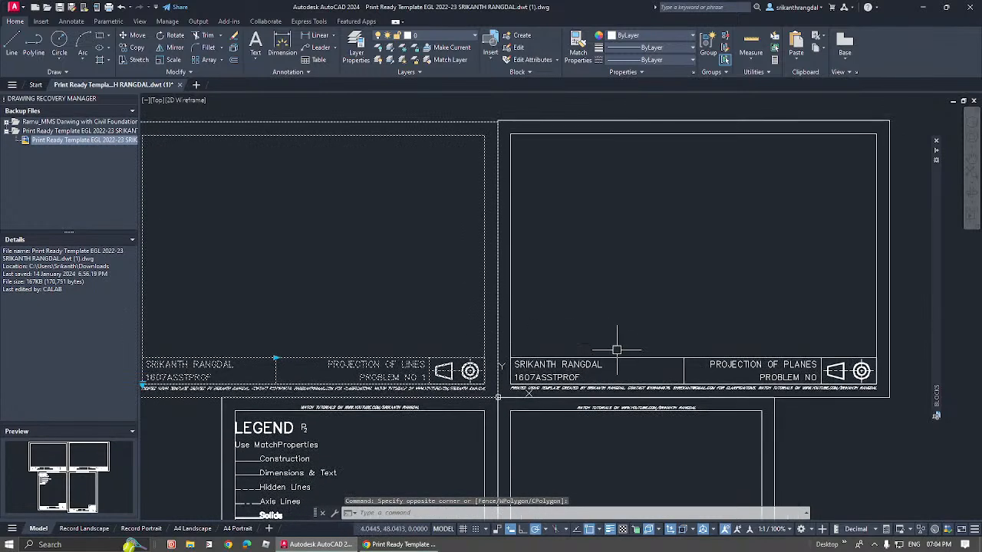
pyautogui.press('Escape')
pyautogui.click(613, 230)
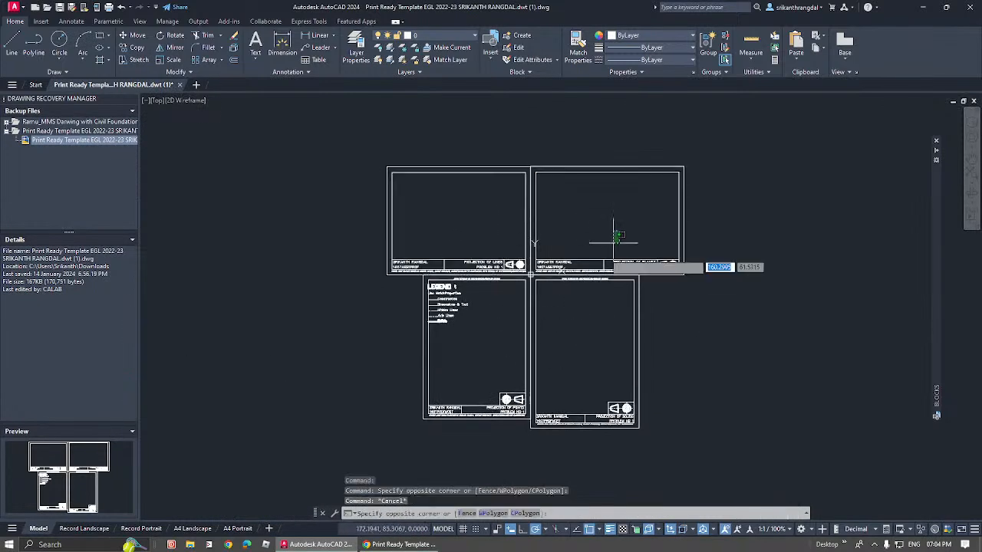
pyautogui.scroll(6, 603, 259)
pyautogui.scroll(-5, 596, 263)
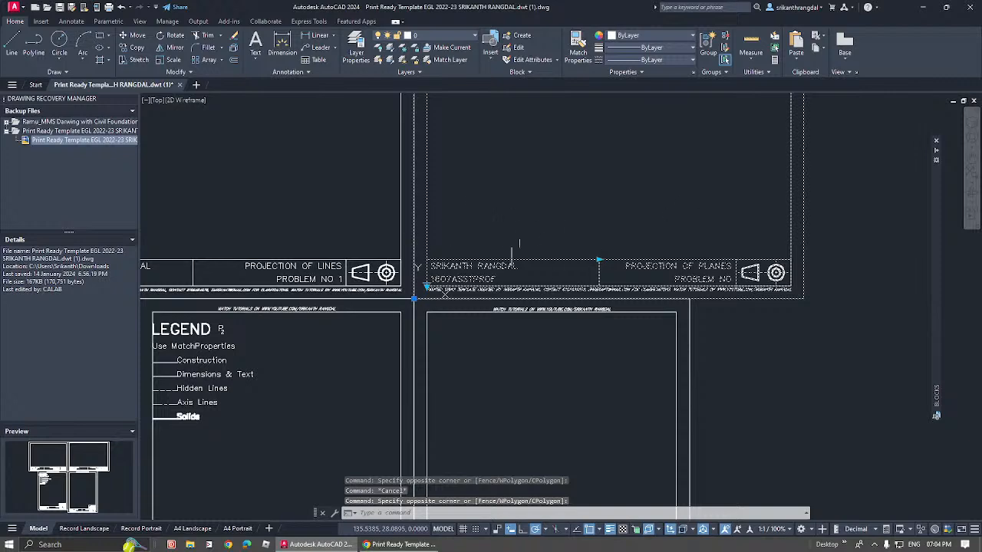
pyautogui.moveTo(570, 245); pyautogui.dragTo(496, 143, button='middle')
pyautogui.press('Escape')
pyautogui.scroll(-3, 621, 281)
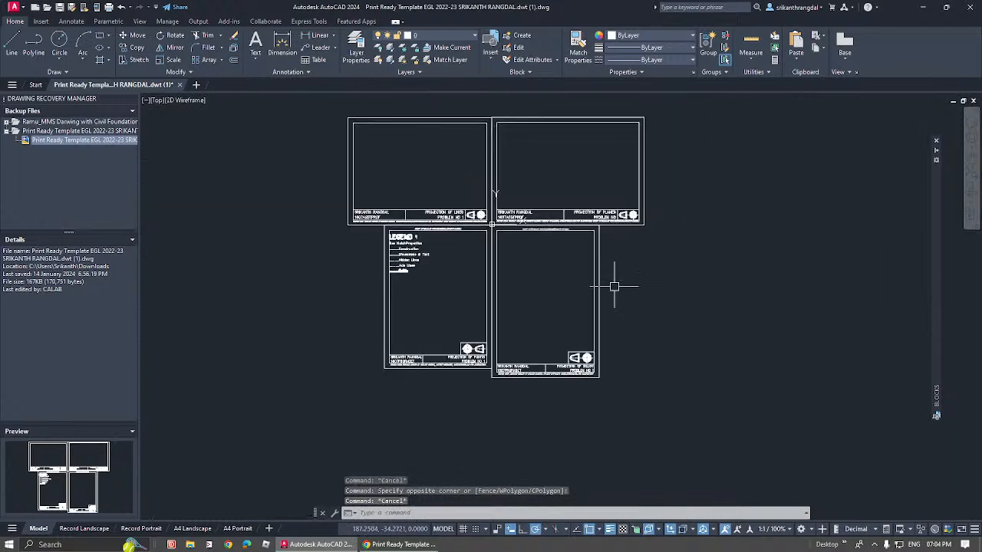
pyautogui.scroll(2, 572, 248)
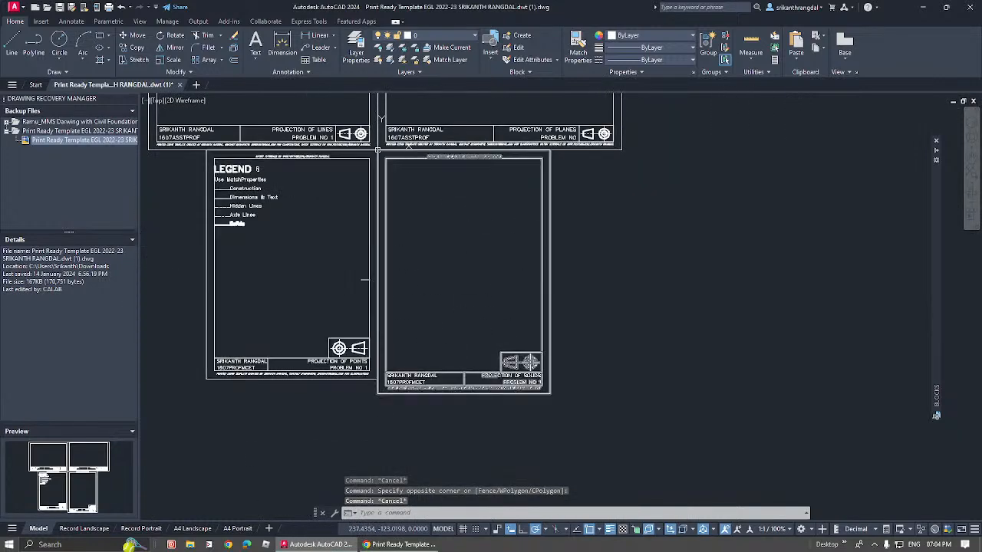
pyautogui.click(550, 355)
pyautogui.click(468, 426)
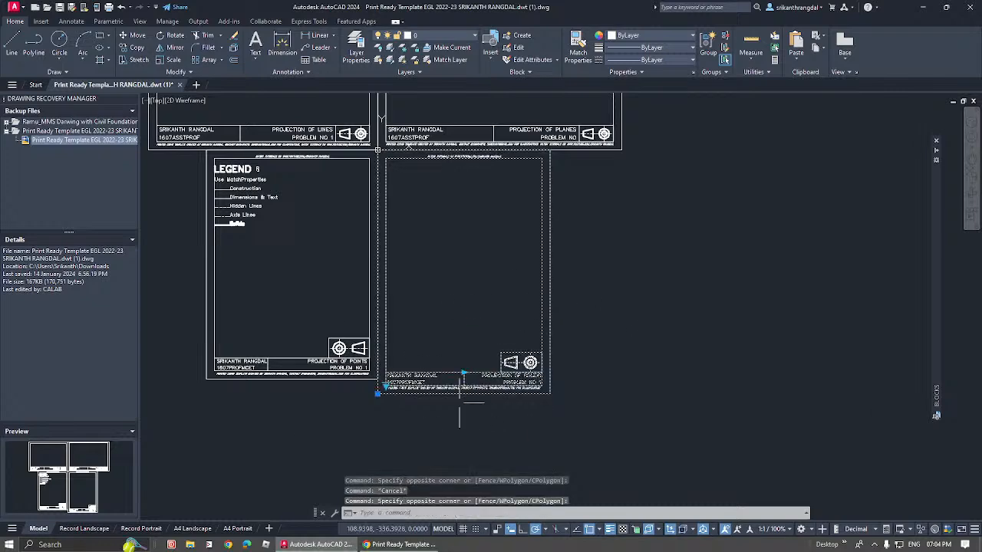
pyautogui.press('Escape')
pyautogui.moveTo(455, 242); pyautogui.dragTo(455, 374, button='middle')
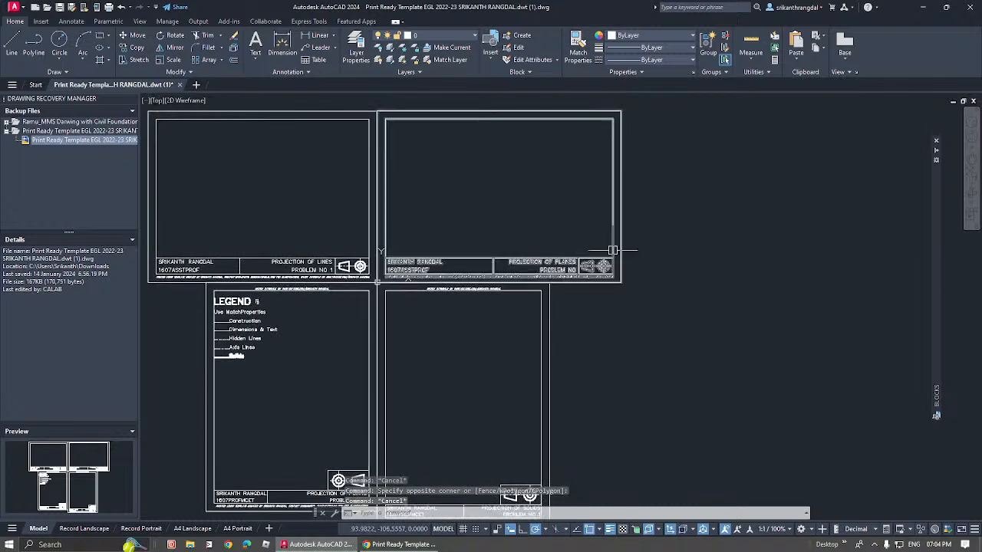
pyautogui.click(613, 251)
pyautogui.click(526, 357)
pyautogui.press('Escape')
pyautogui.click(641, 253)
pyautogui.click(504, 349)
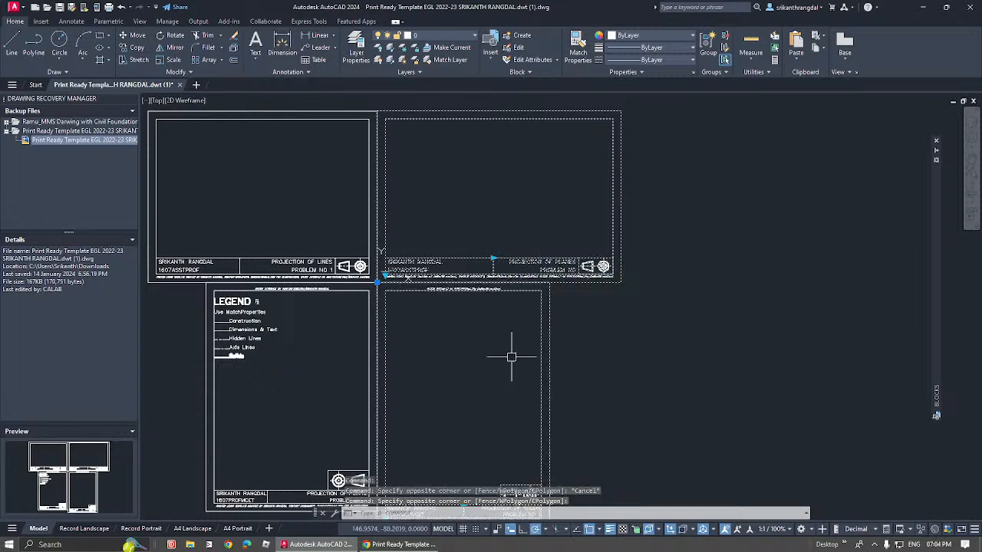
pyautogui.press('Escape')
pyautogui.scroll(3, 471, 230)
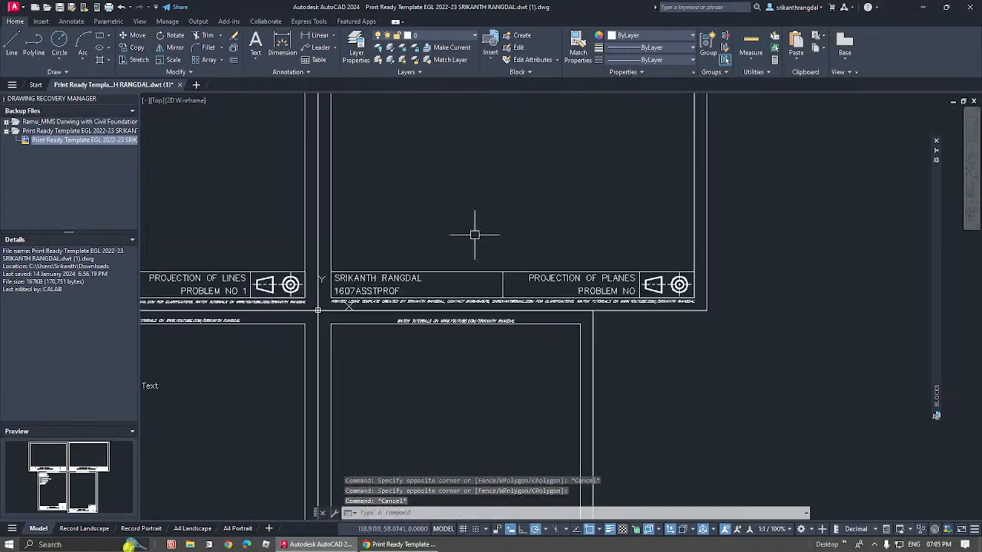
pyautogui.scroll(-5, 467, 247)
pyautogui.click(507, 223)
pyautogui.click(465, 327)
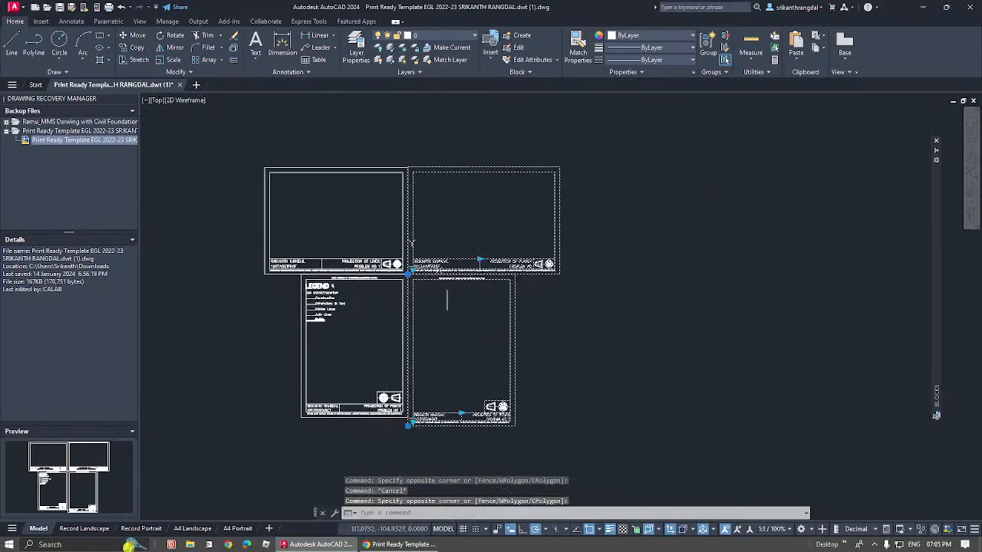
pyautogui.moveTo(461, 311); pyautogui.dragTo(548, 313, button='middle')
pyautogui.press('Escape')
pyautogui.click(455, 236)
pyautogui.click(406, 315)
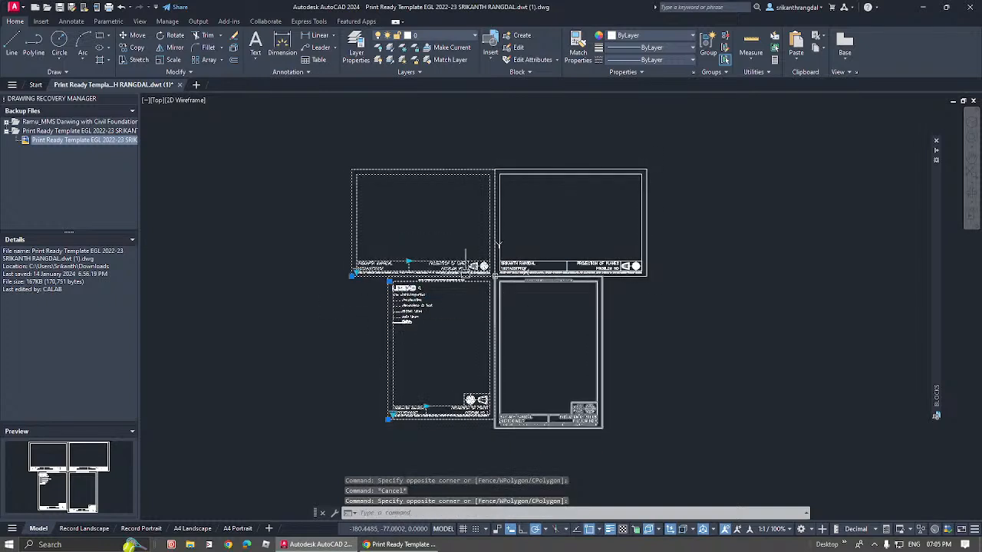
pyautogui.press('Escape')
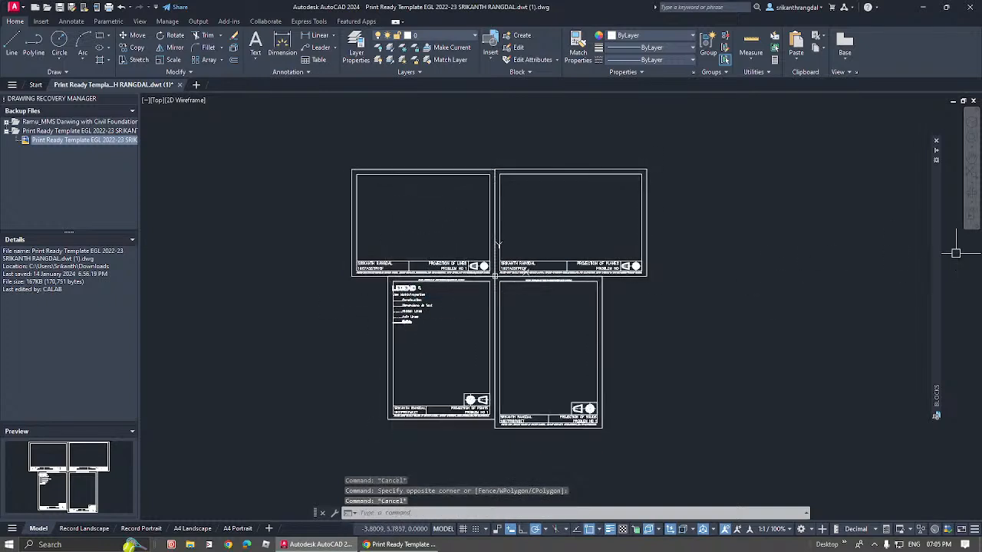
pyautogui.click(932, 273)
# Step: Crossing-select all four template sheets and erase them
pyautogui.moveTo(934, 273)
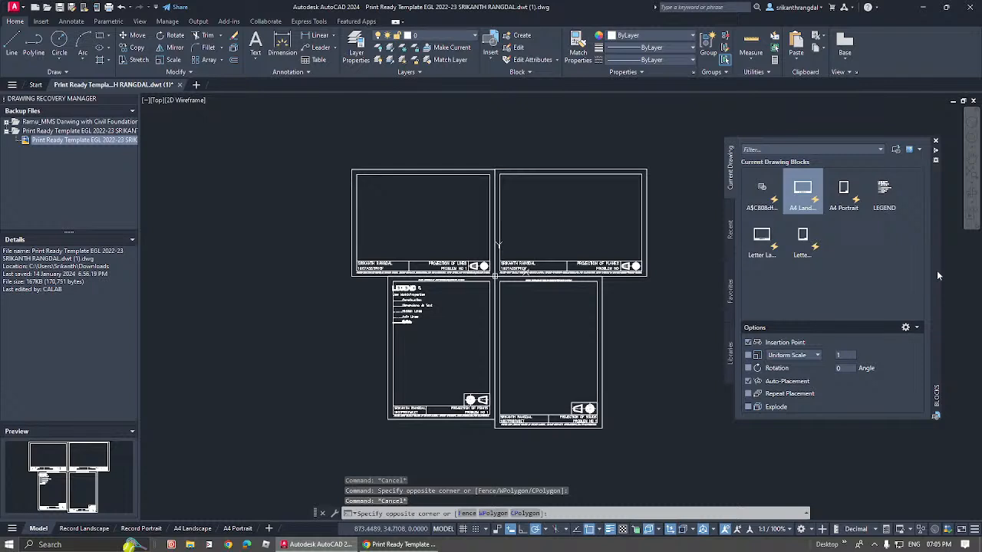
pyautogui.moveTo(759, 249)
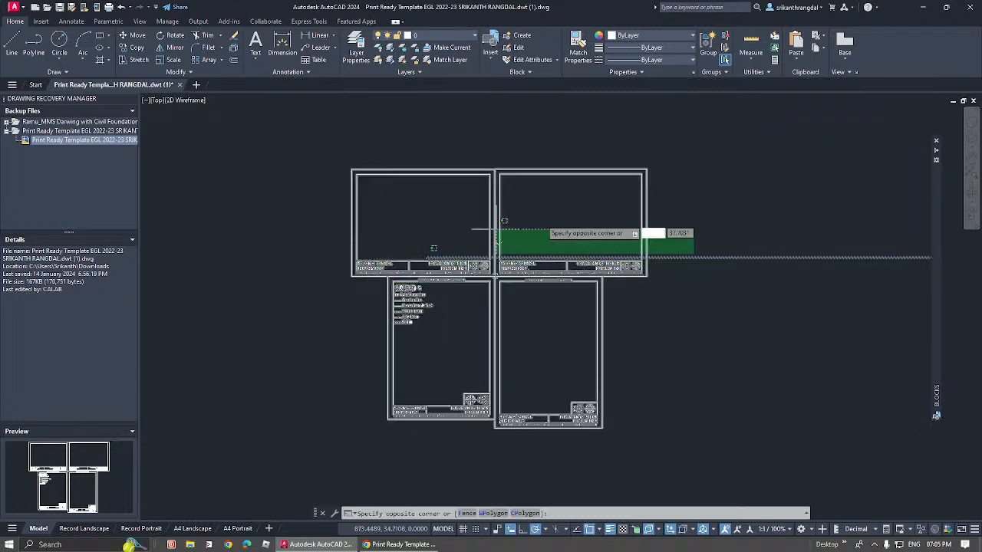
pyautogui.click(654, 204)
pyautogui.click(445, 227)
pyautogui.click(439, 320)
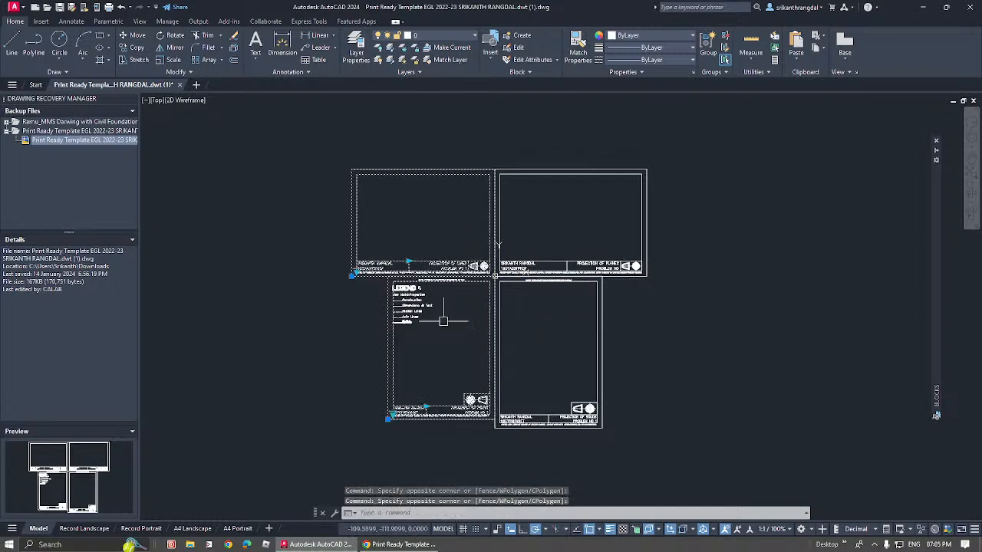
pyautogui.click(571, 226)
pyautogui.click(315, 388)
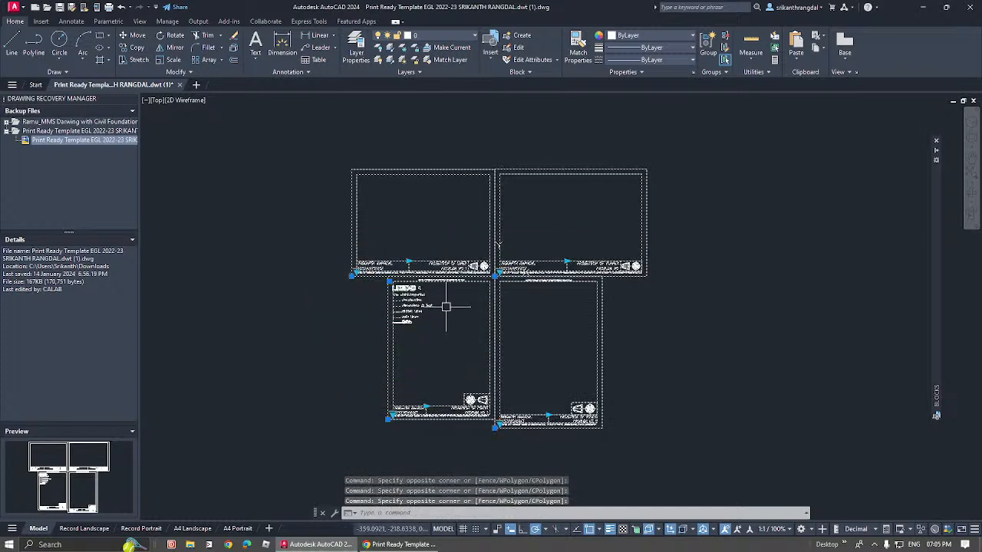
pyautogui.press('Delete')
# Step: Bring the origin into view and start INSERT with I to insert a sheet block
pyautogui.moveTo(513, 314); pyautogui.dragTo(461, 360, button='middle')
pyautogui.write('U')
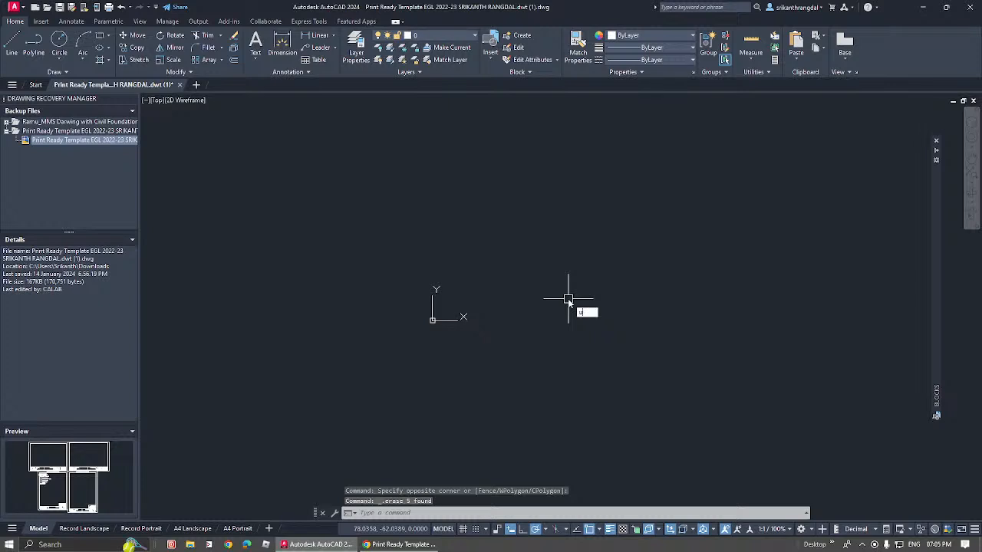
pyautogui.press('Escape')
pyautogui.write('i')
pyautogui.press('Return')
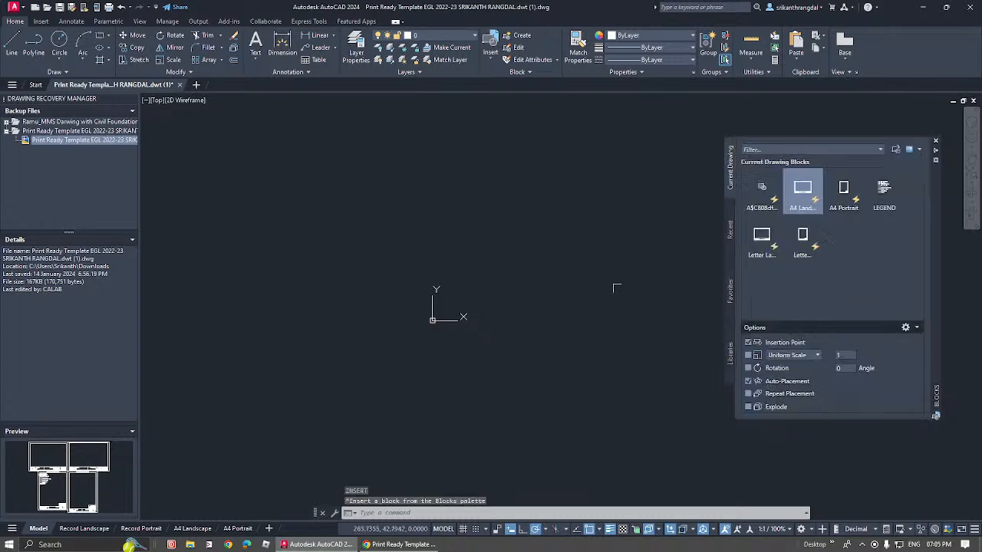
# Step: Insert the A4 Landscape sheet at 0,0 titled PROJECTION OF LINES, No 1. True Inclinations
pyautogui.click(802, 192)
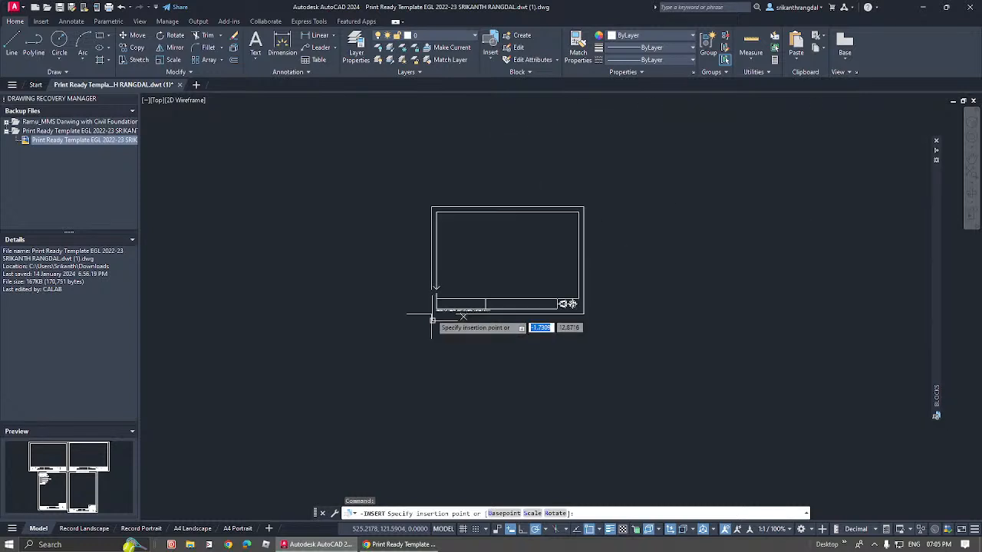
pyautogui.write('0,0')
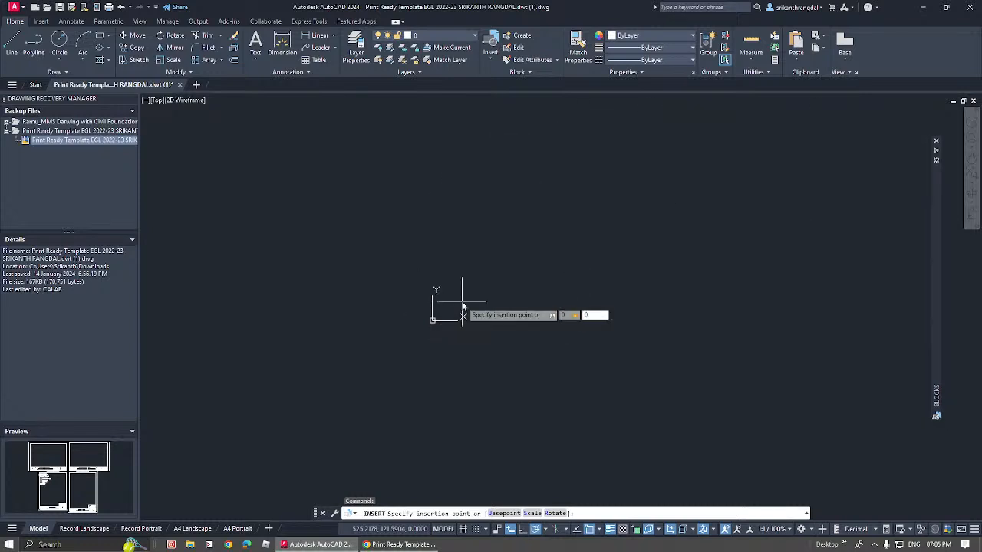
pyautogui.press('Return')
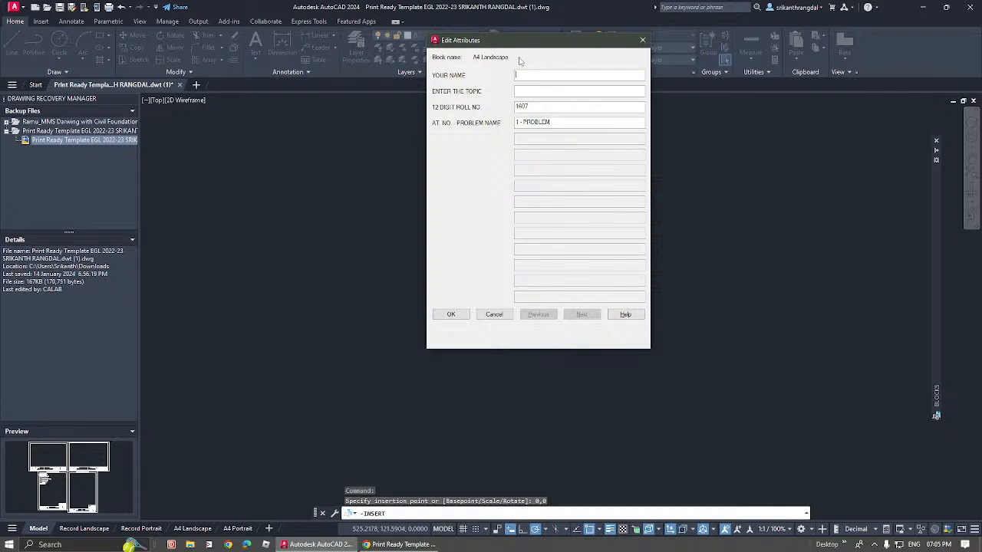
pyautogui.moveTo(521, 43); pyautogui.dragTo(285, 128)
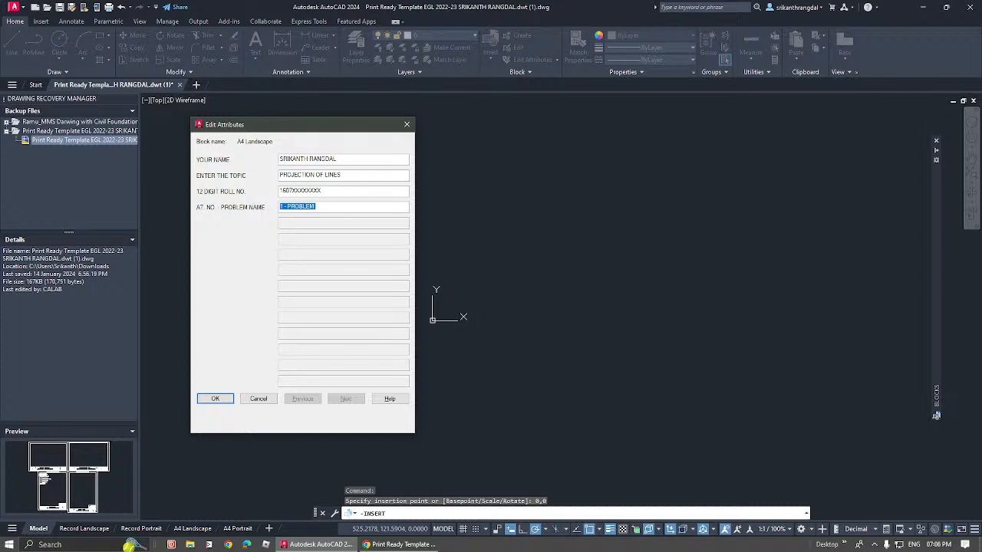
pyautogui.press('BackSpace')
pyautogui.press('BackSpace')
pyautogui.press('capslock')
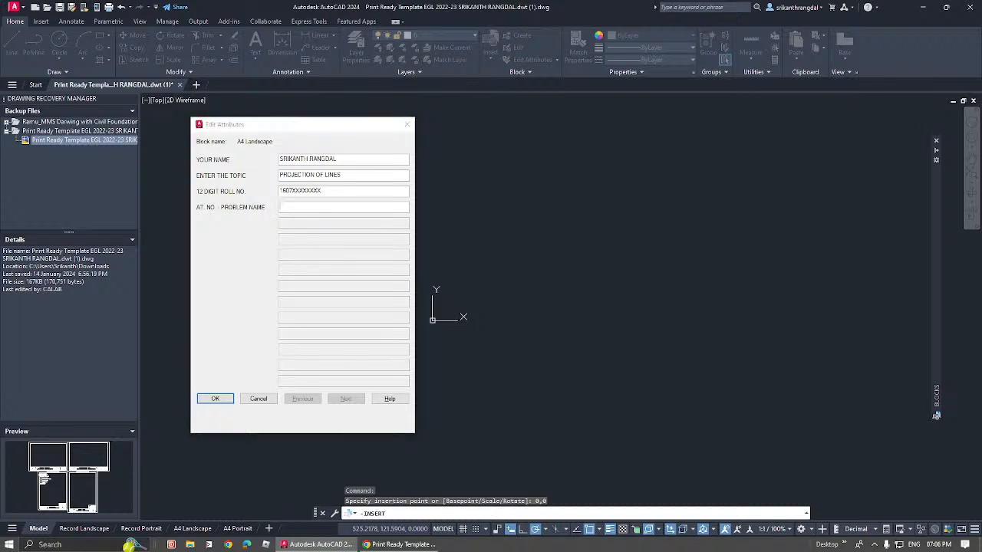
pyautogui.write('True Inclinations')
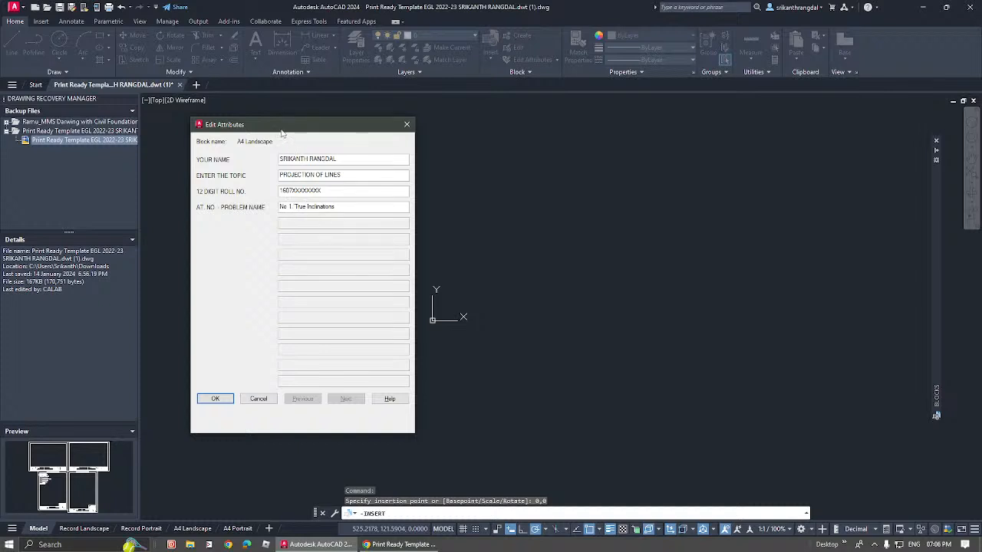
pyautogui.click(215, 400)
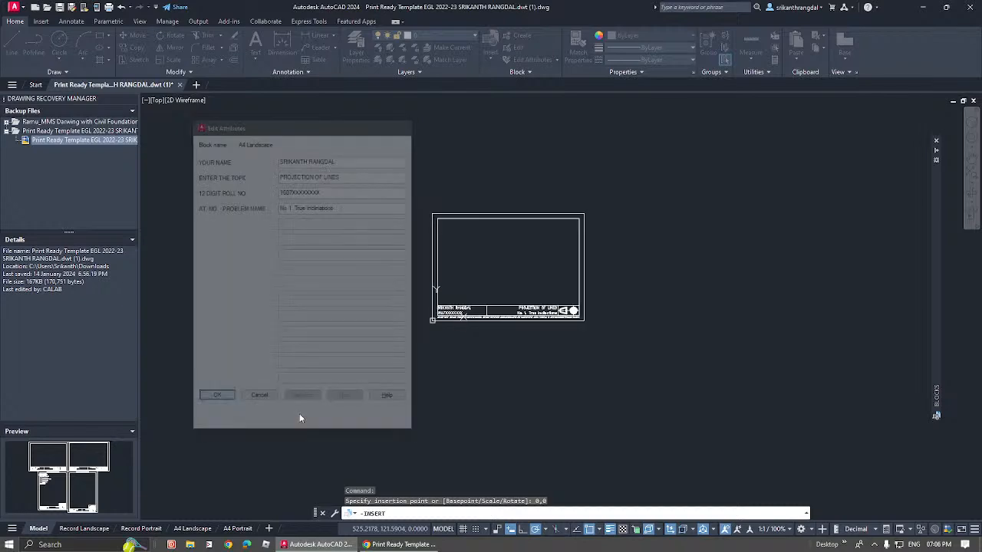
# Step: Frame the title block and reposition the divider between the name and title fields
pyautogui.scroll(5, 468, 281)
pyautogui.moveTo(468, 281); pyautogui.dragTo(386, 311, button='middle')
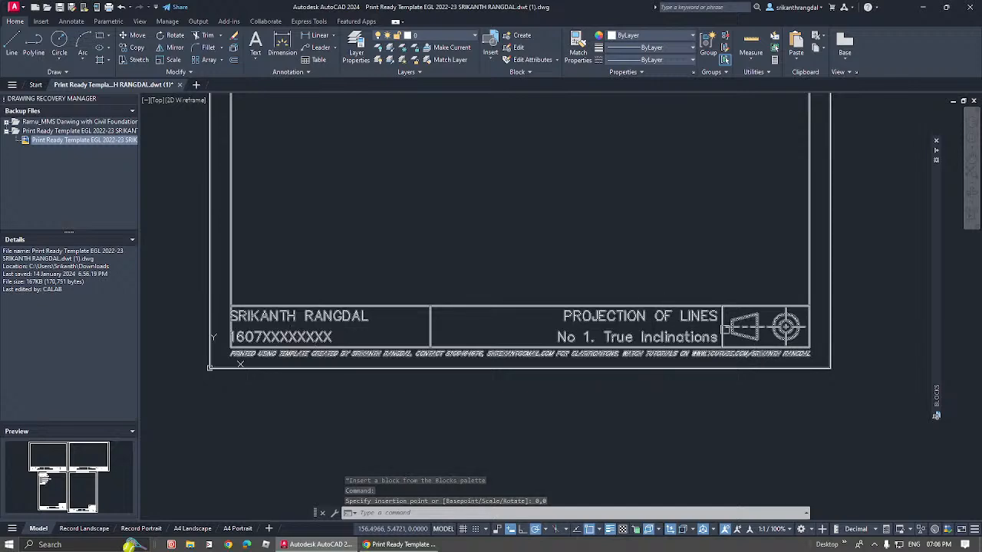
pyautogui.moveTo(707, 317); pyautogui.dragTo(637, 349, button='middle')
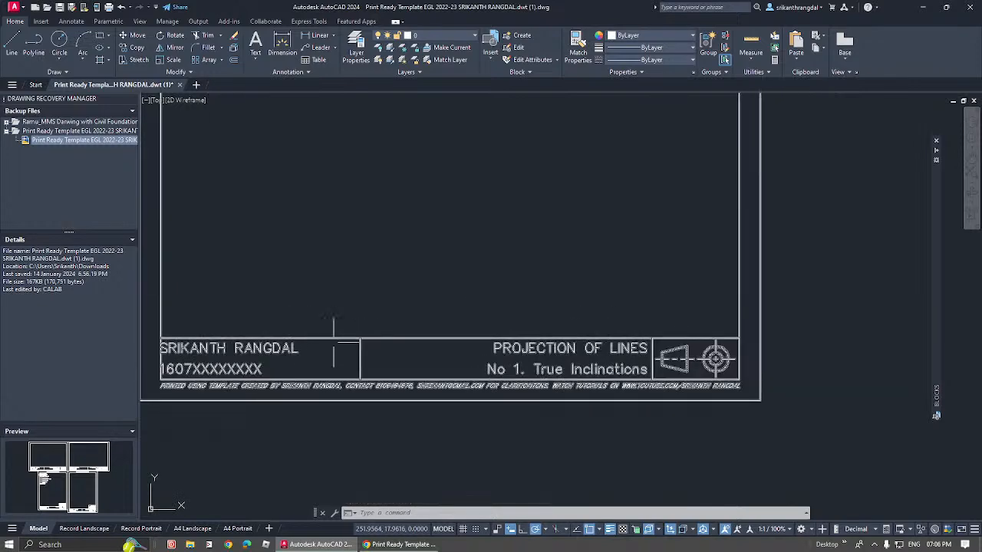
pyautogui.click(361, 339)
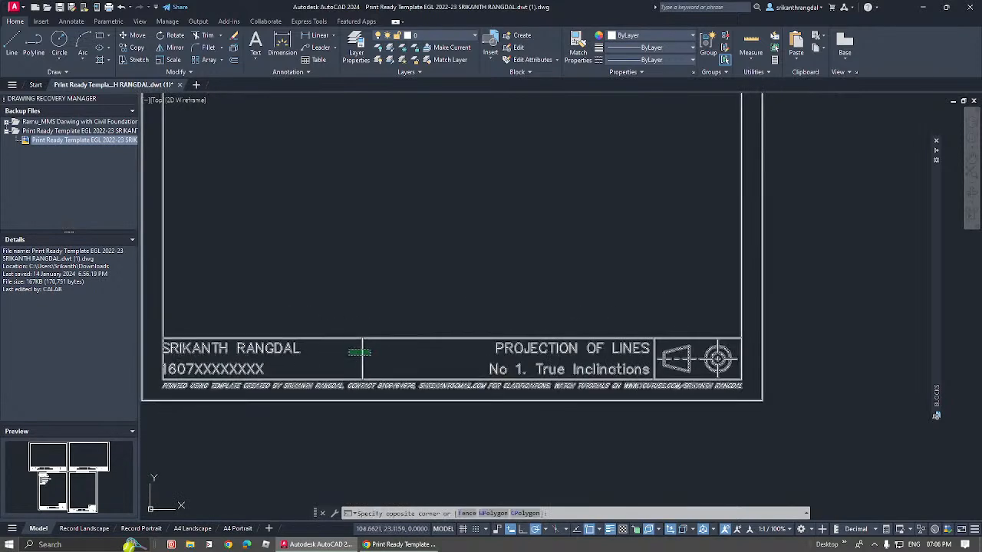
pyautogui.click(363, 338)
pyautogui.click(447, 319)
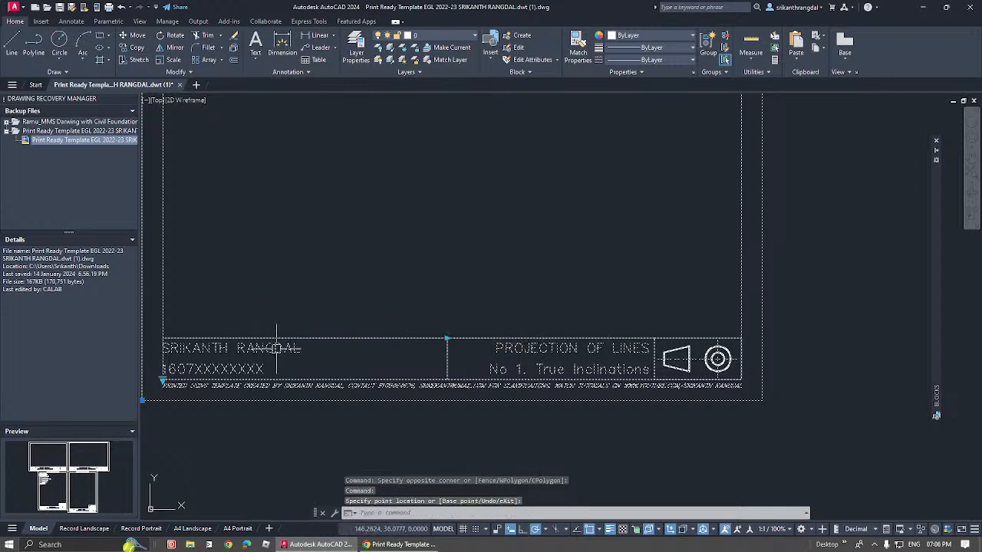
pyautogui.click(446, 339)
pyautogui.click(301, 321)
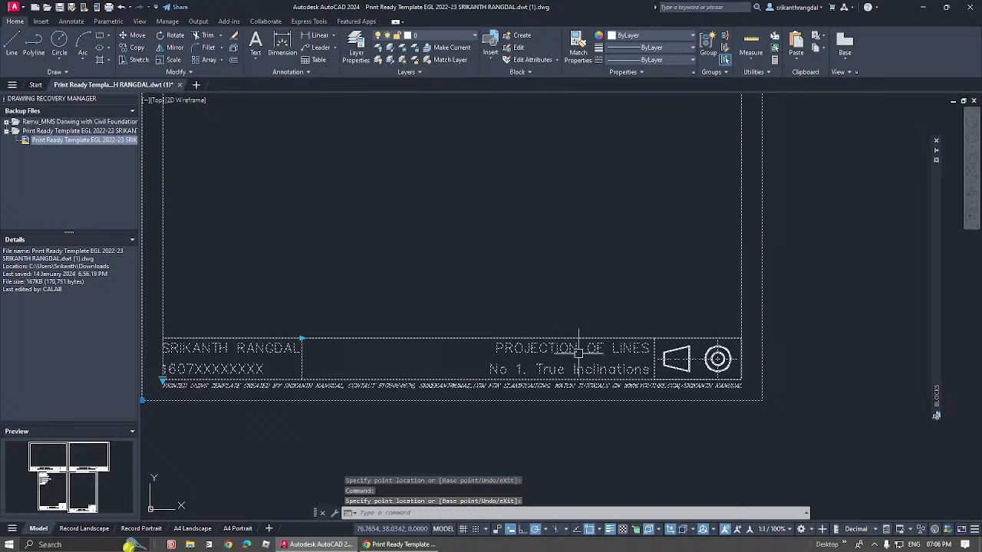
pyautogui.click(302, 338)
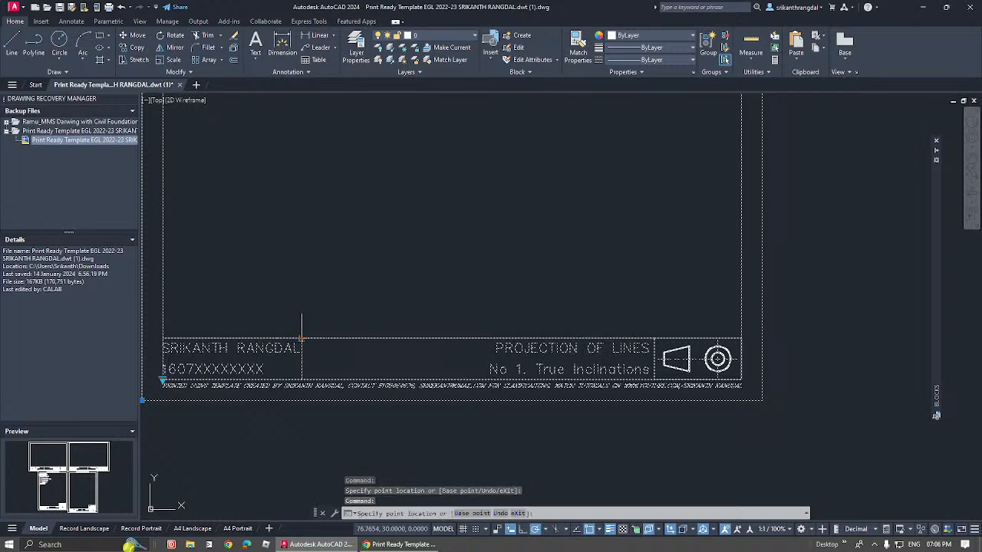
pyautogui.click(410, 338)
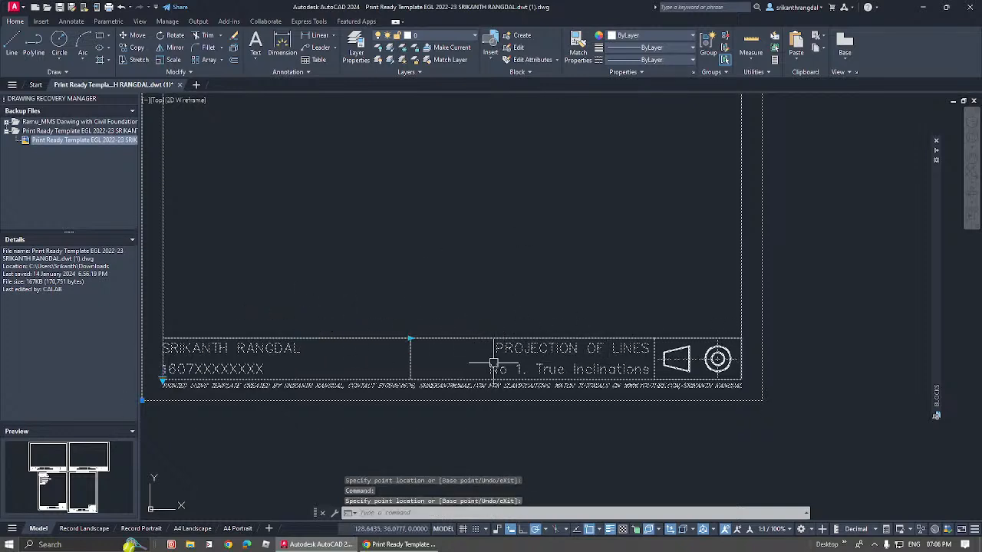
# Step: Pan and zoom over the title block to view the first-angle projection symbol
pyautogui.moveTo(516, 272); pyautogui.dragTo(543, 343, button='middle')
pyautogui.moveTo(672, 385)
pyautogui.mouseDown(button='middle')
pyautogui.moveTo(603, 291)
pyautogui.moveTo(712, 342)
pyautogui.moveTo(702, 338)
pyautogui.moveTo(693, 296)
pyautogui.moveTo(642, 253)
pyautogui.mouseUp(button='middle')
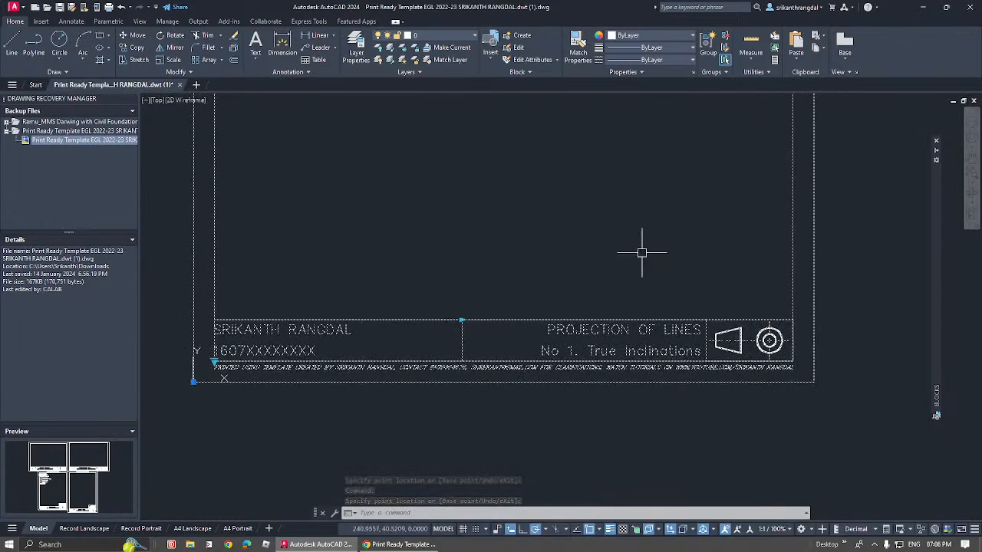
pyautogui.press('Escape')
pyautogui.click(461, 320)
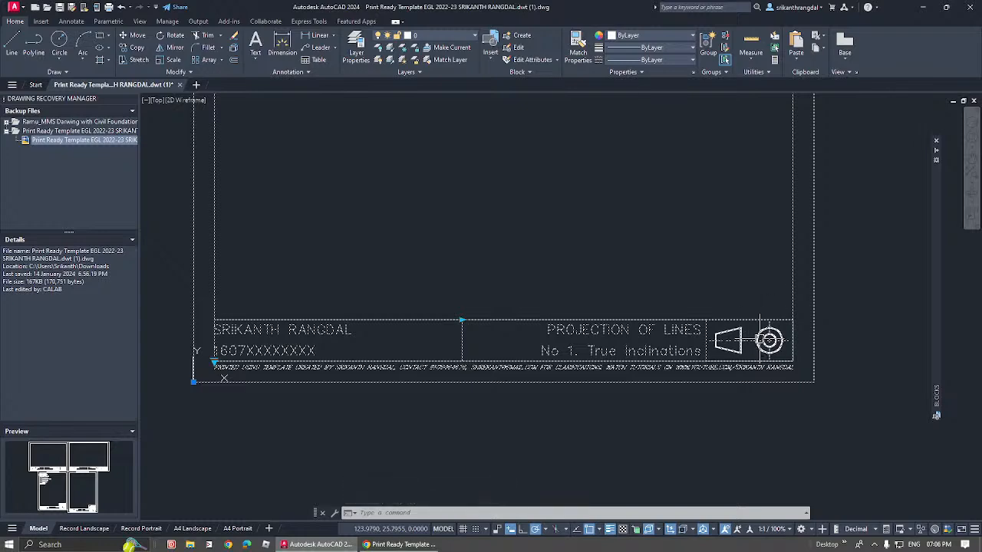
pyautogui.scroll(4, 770, 339)
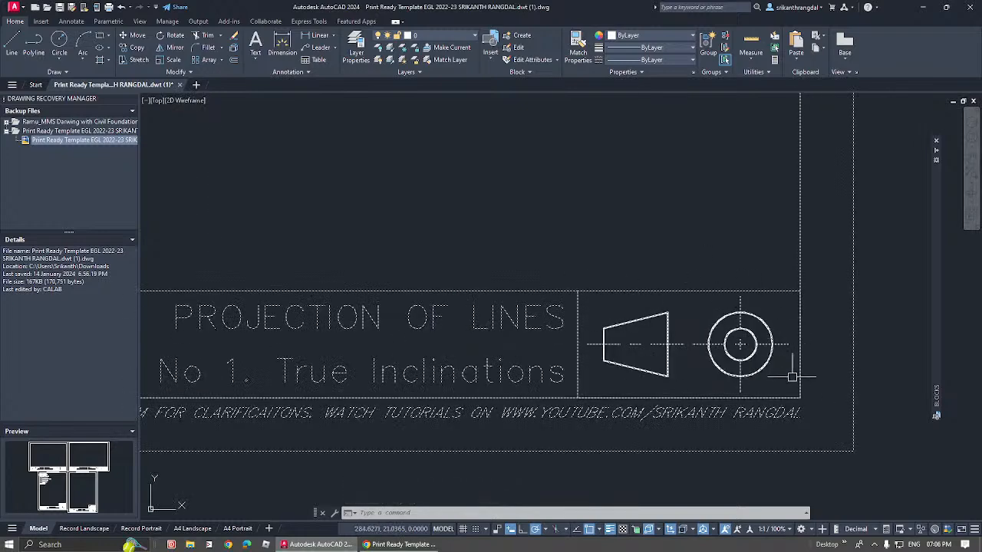
pyautogui.moveTo(791, 372)
pyautogui.mouseDown(button='middle')
pyautogui.moveTo(713, 354)
pyautogui.moveTo(689, 336)
pyautogui.mouseUp(button='middle')
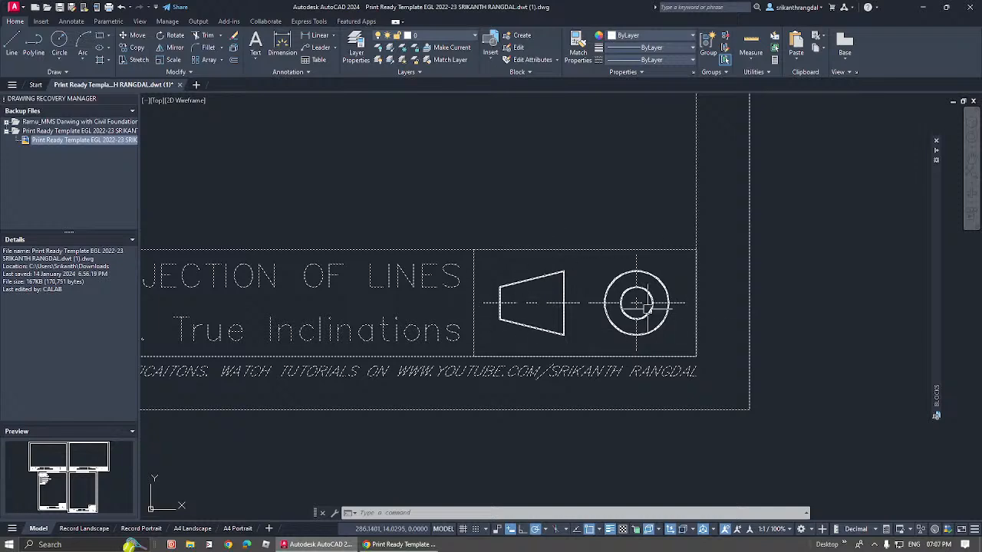
pyautogui.scroll(-2, 641, 303)
pyautogui.moveTo(500, 337); pyautogui.dragTo(676, 350, button='middle')
pyautogui.scroll(-2, 675, 351)
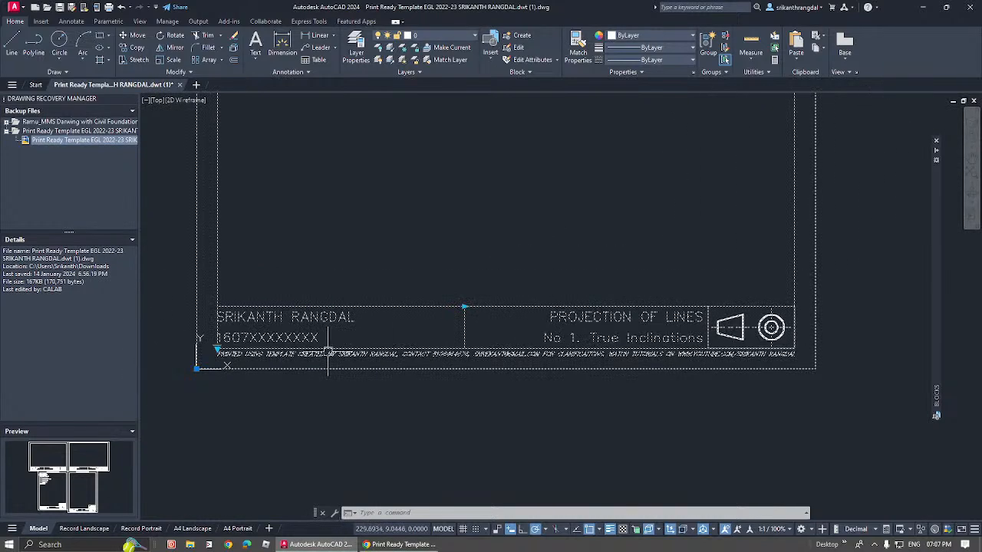
pyautogui.click(218, 349)
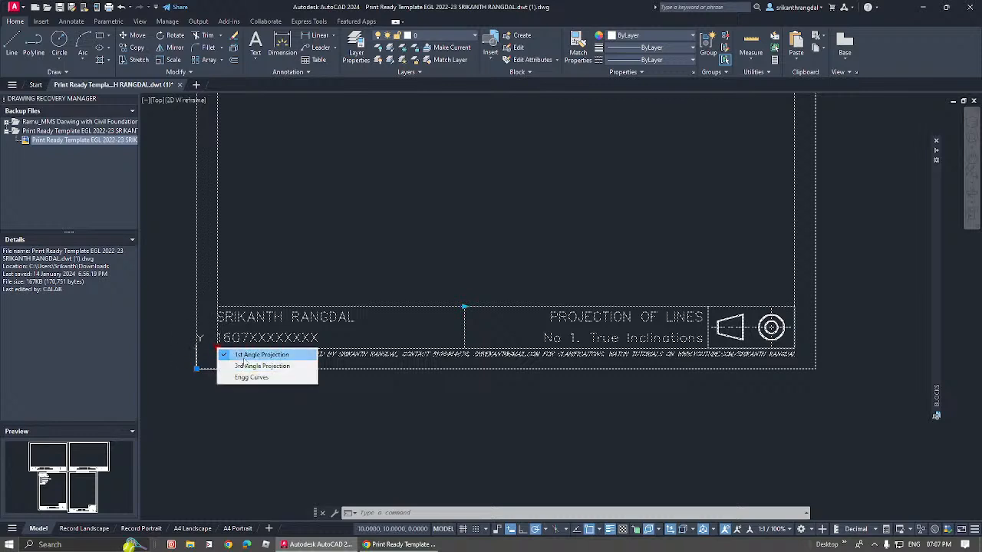
pyautogui.click(247, 366)
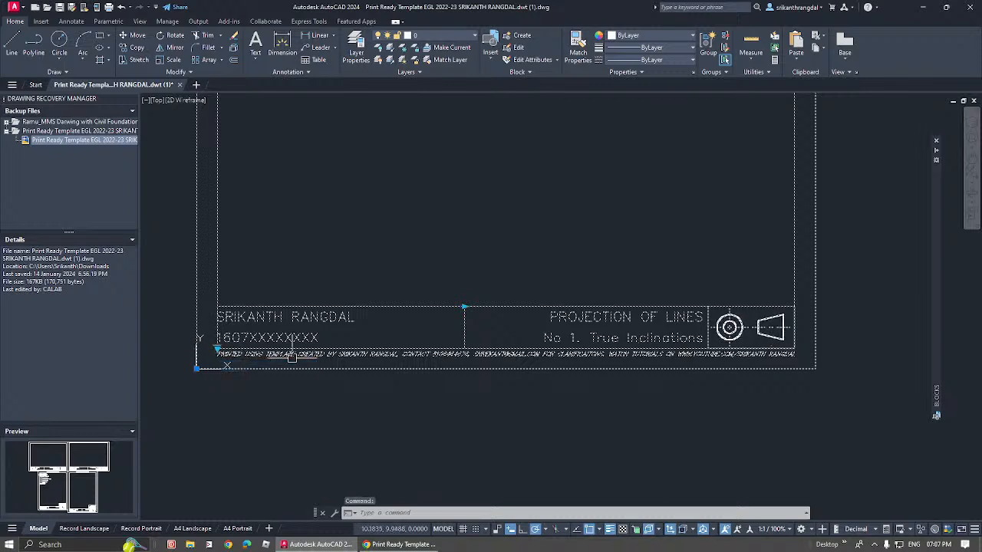
pyautogui.click(218, 349)
pyautogui.click(235, 357)
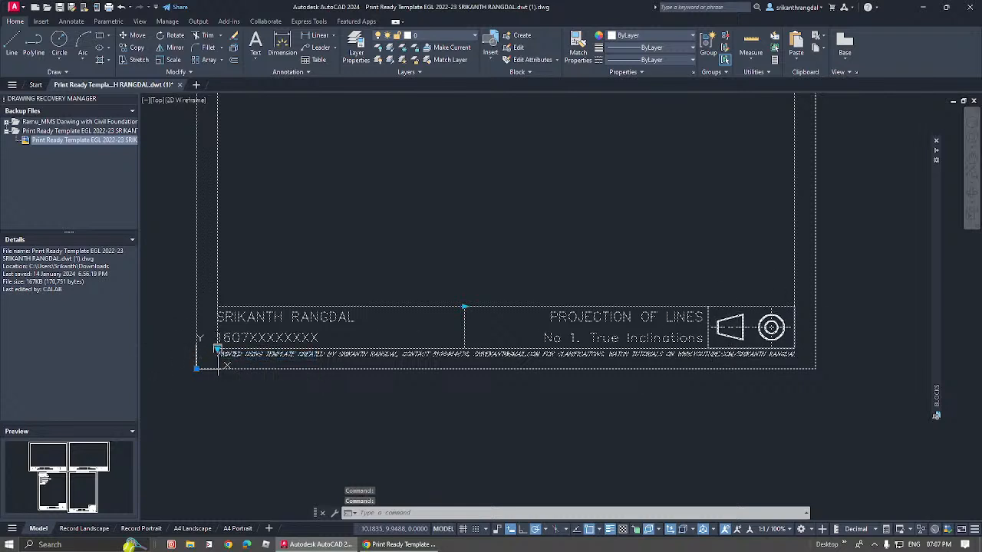
pyautogui.click(218, 350)
pyautogui.click(234, 369)
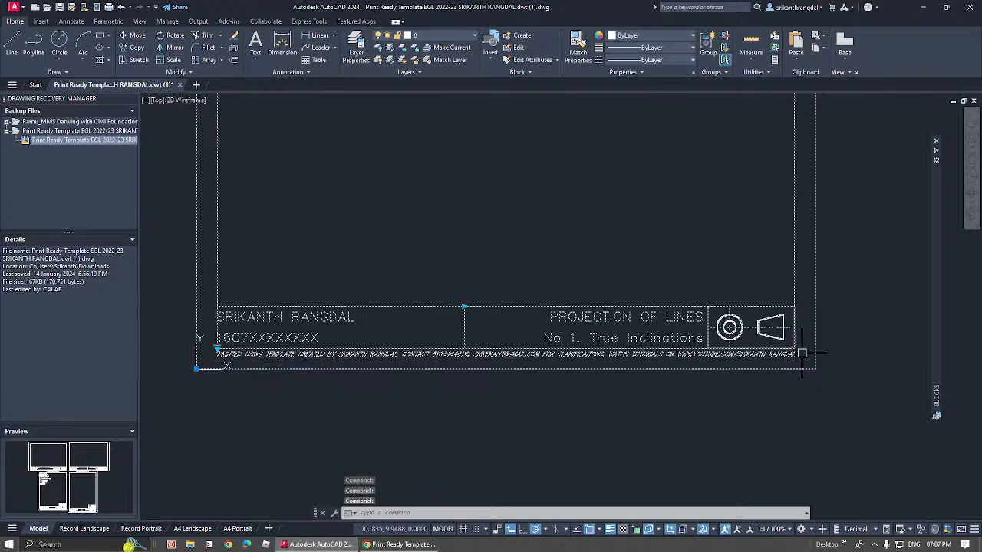
pyautogui.moveTo(226, 367); pyautogui.dragTo(246, 410, button='middle')
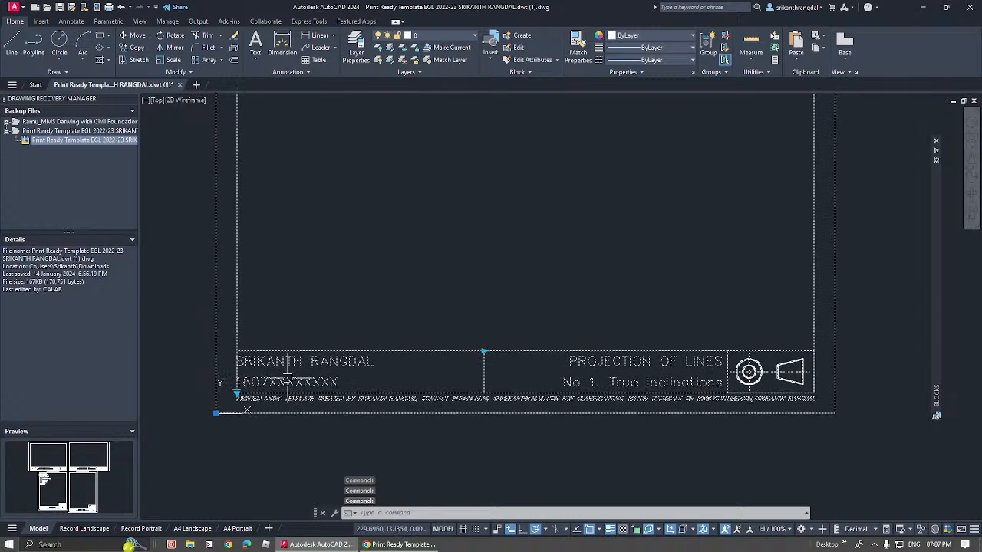
pyautogui.click(238, 393)
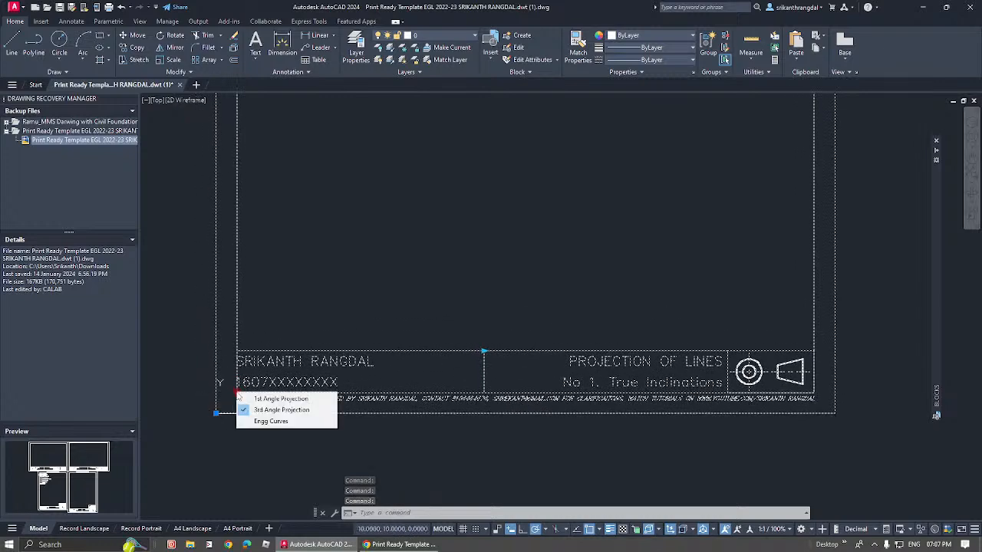
pyautogui.click(269, 422)
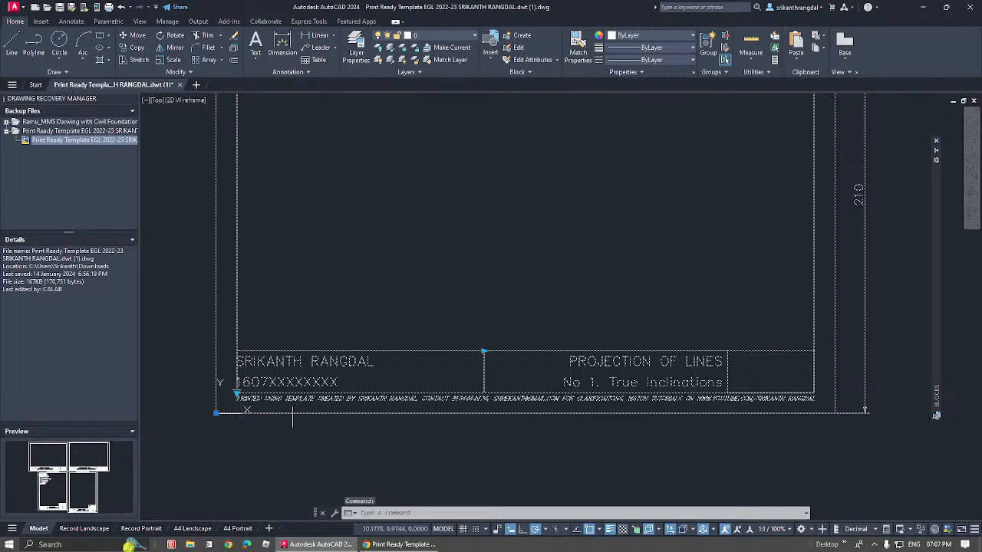
pyautogui.scroll(-4, 400, 350)
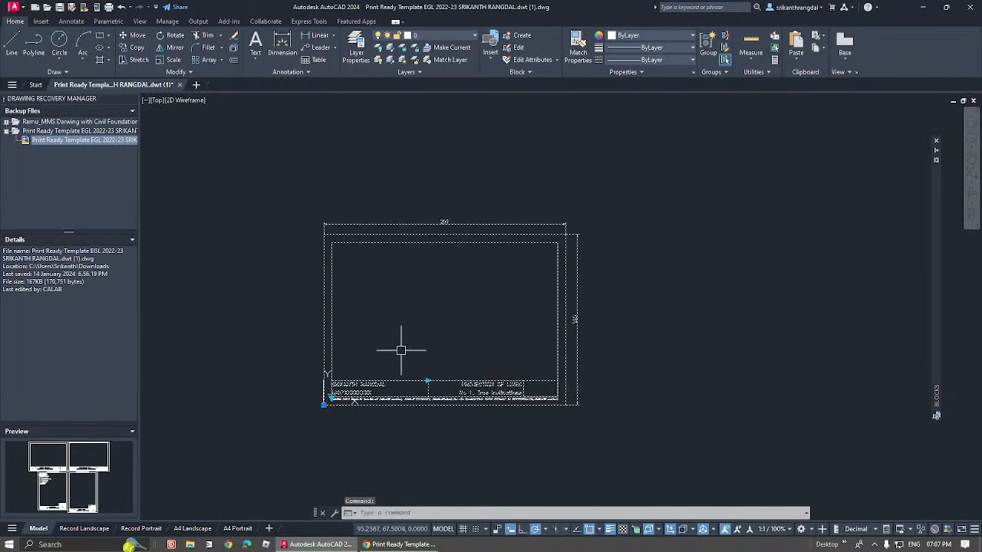
pyautogui.scroll(4, 400, 351)
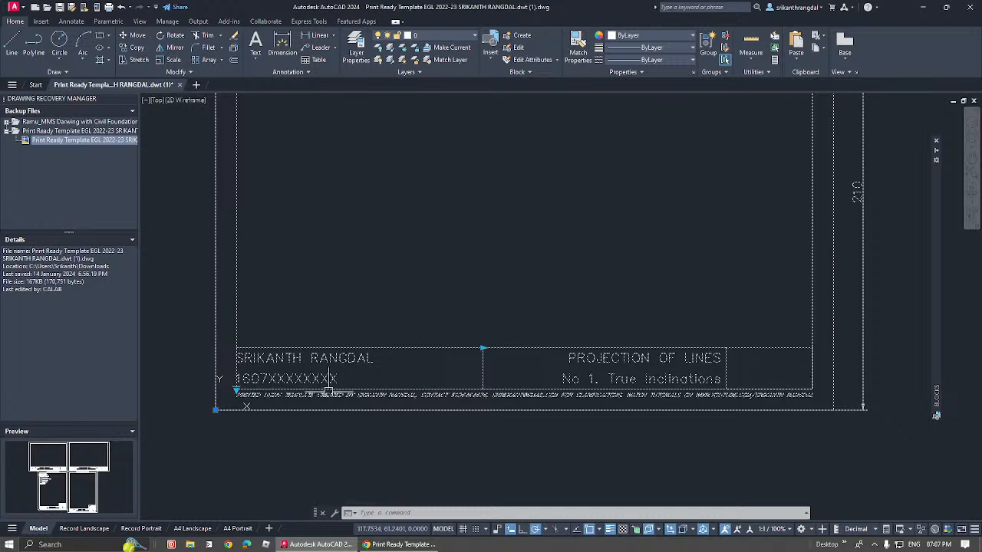
pyautogui.click(234, 390)
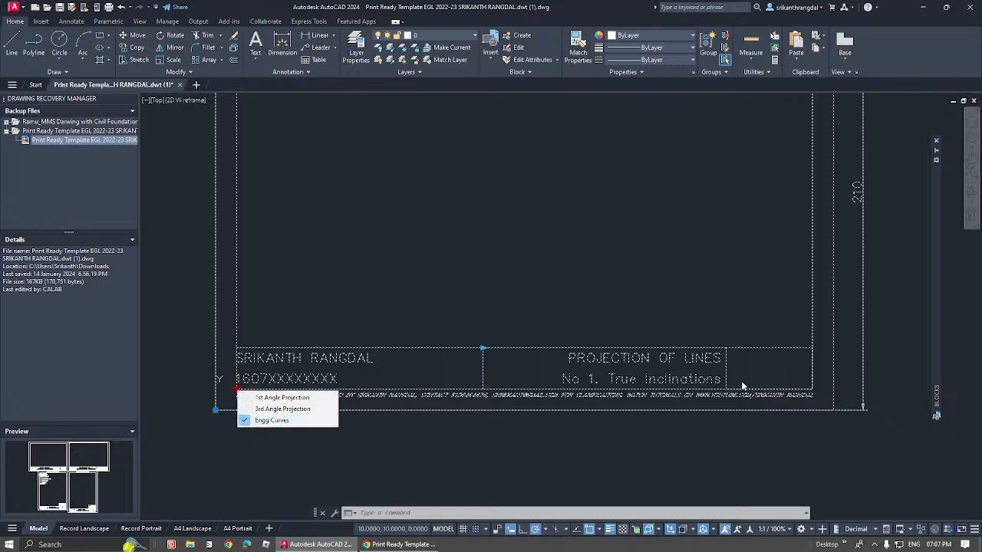
pyautogui.click(275, 420)
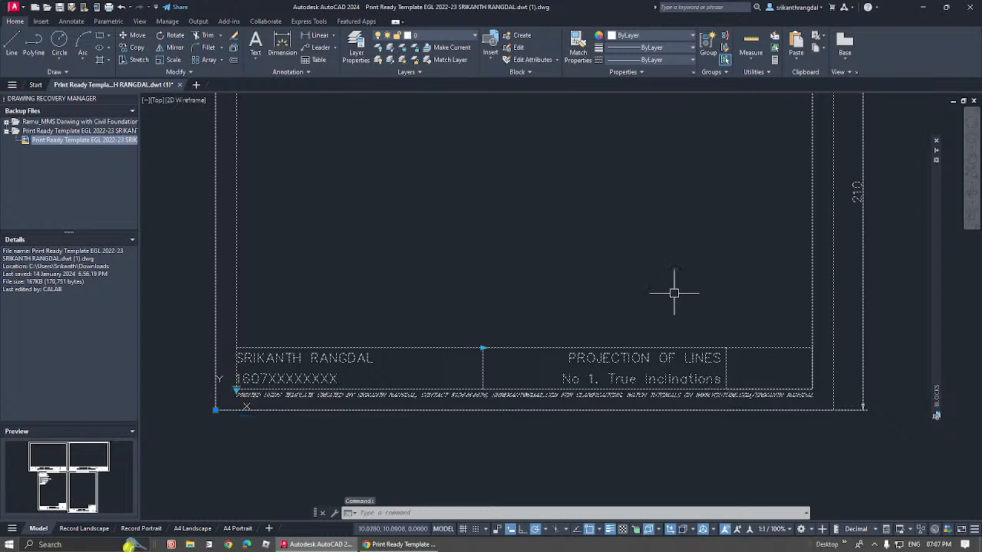
pyautogui.moveTo(680, 275); pyautogui.dragTo(657, 381, button='middle')
pyautogui.scroll(-3, 620, 377)
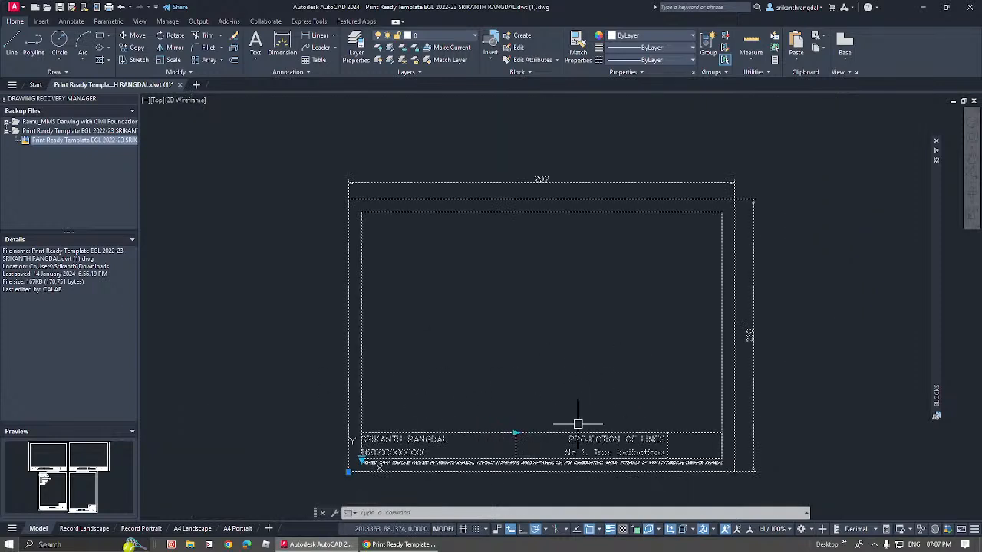
pyautogui.scroll(6, 546, 434)
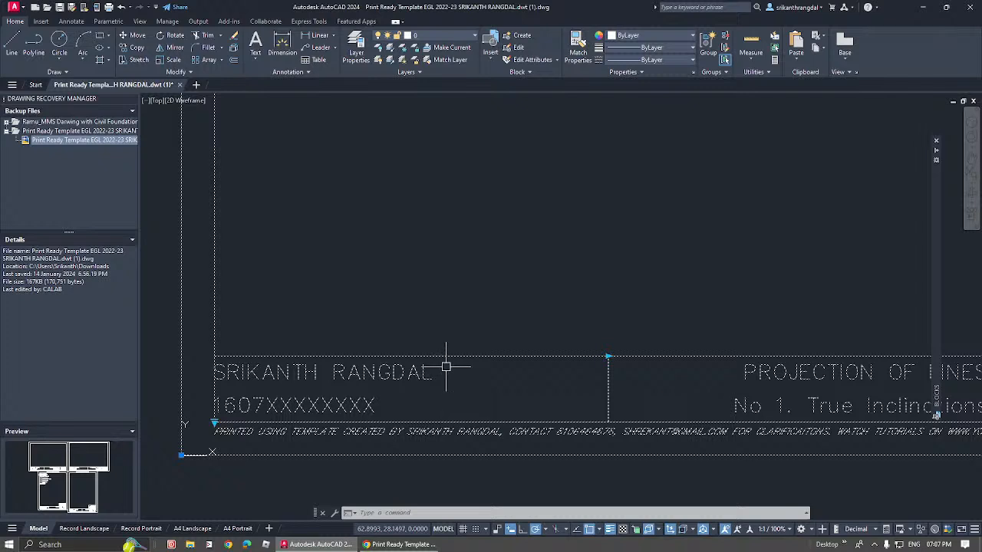
pyautogui.scroll(-6, 447, 366)
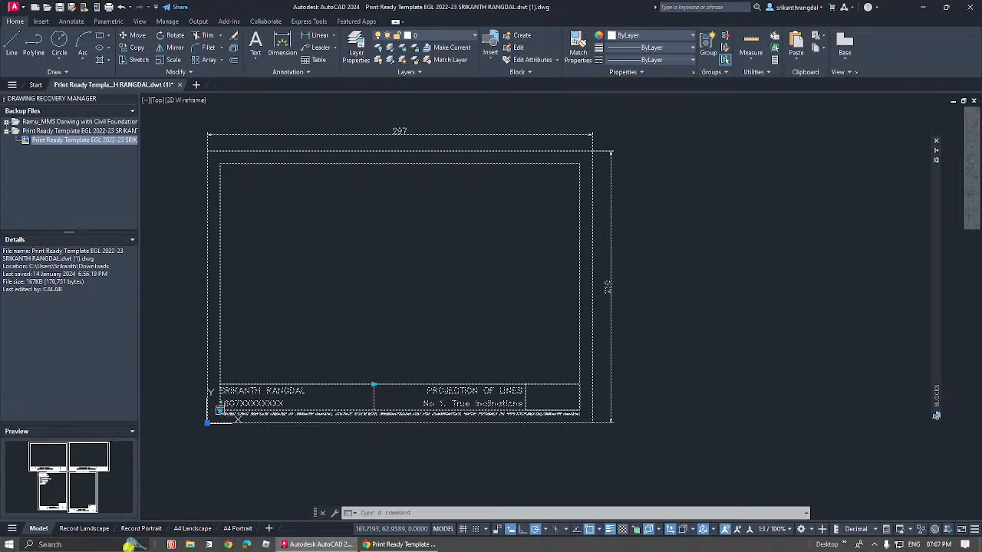
pyautogui.moveTo(337, 371); pyautogui.dragTo(371, 388, button='middle')
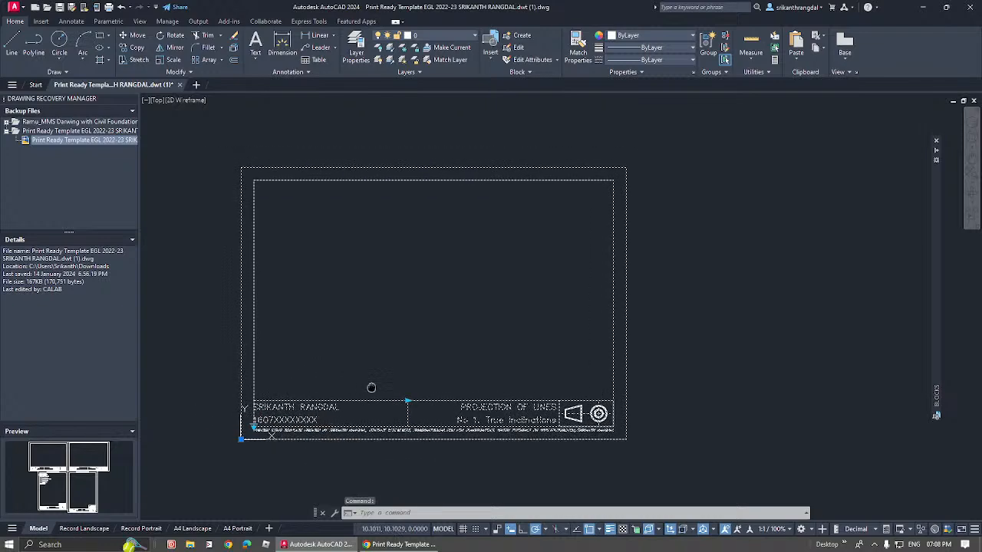
# Step: Close the Drawing Recovery panel and open 01 Engg Drawing organised.dwg from Recent Documents
pyautogui.press('Escape')
pyautogui.press('Escape')
pyautogui.scroll(3, 230, 414)
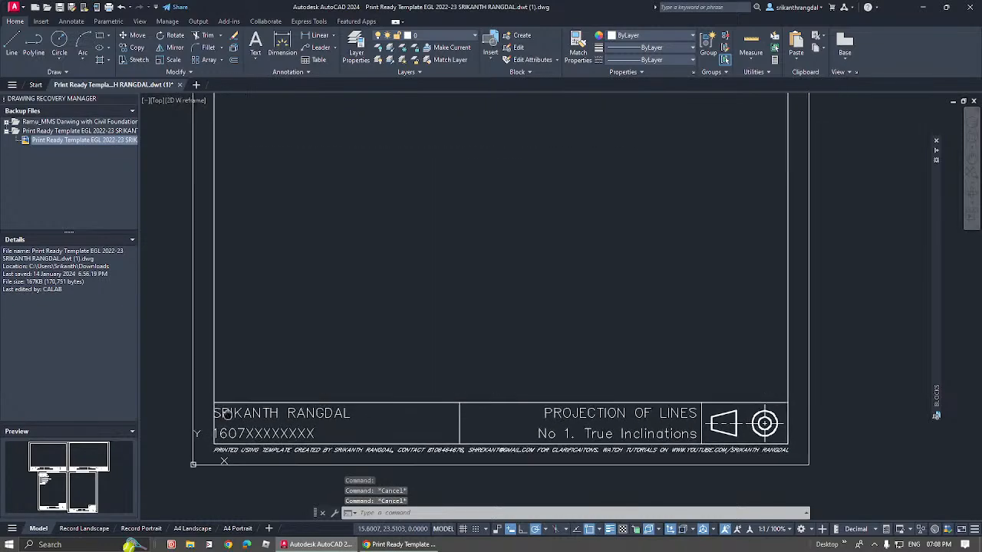
pyautogui.scroll(-1, 230, 407)
pyautogui.scroll(1, 268, 291)
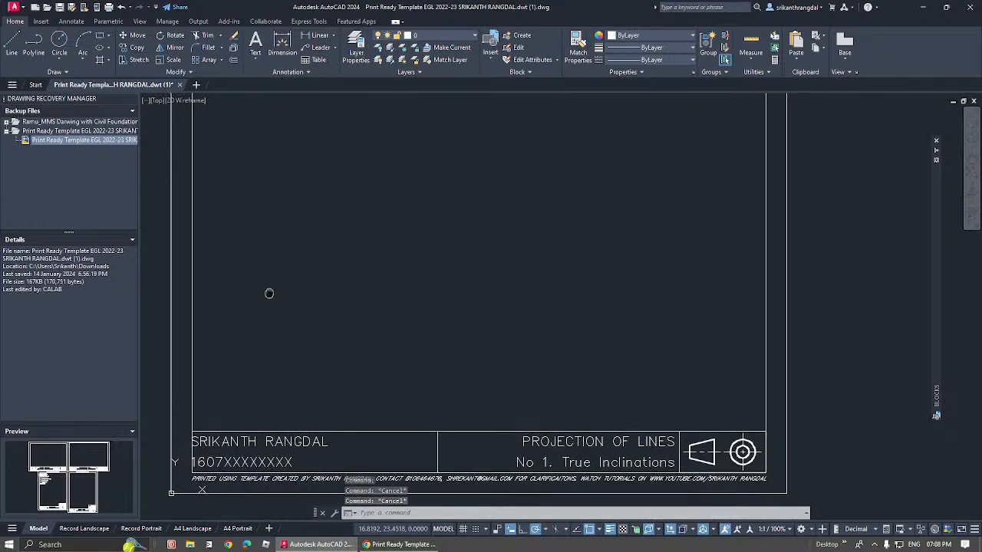
pyautogui.click(131, 99)
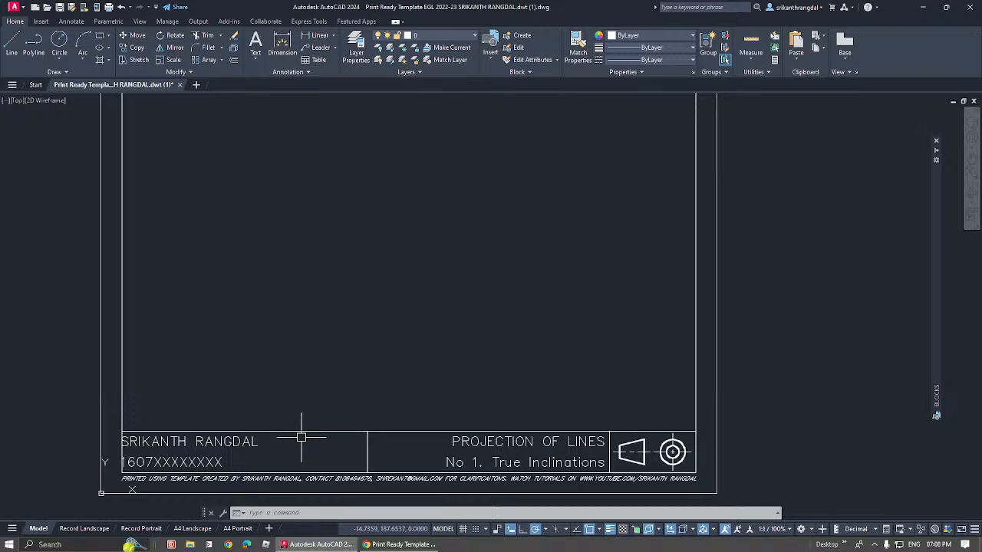
pyautogui.click(13, 11)
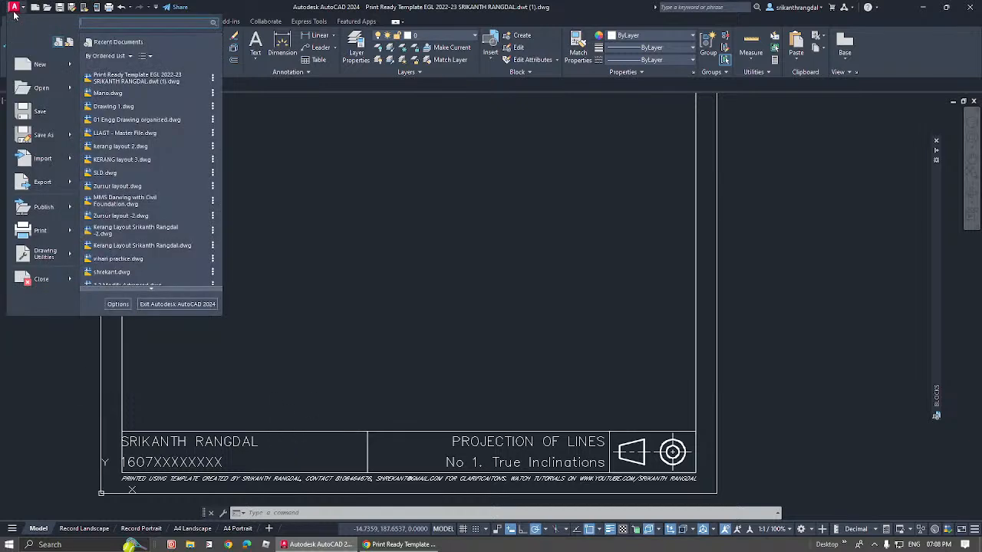
pyautogui.click(144, 120)
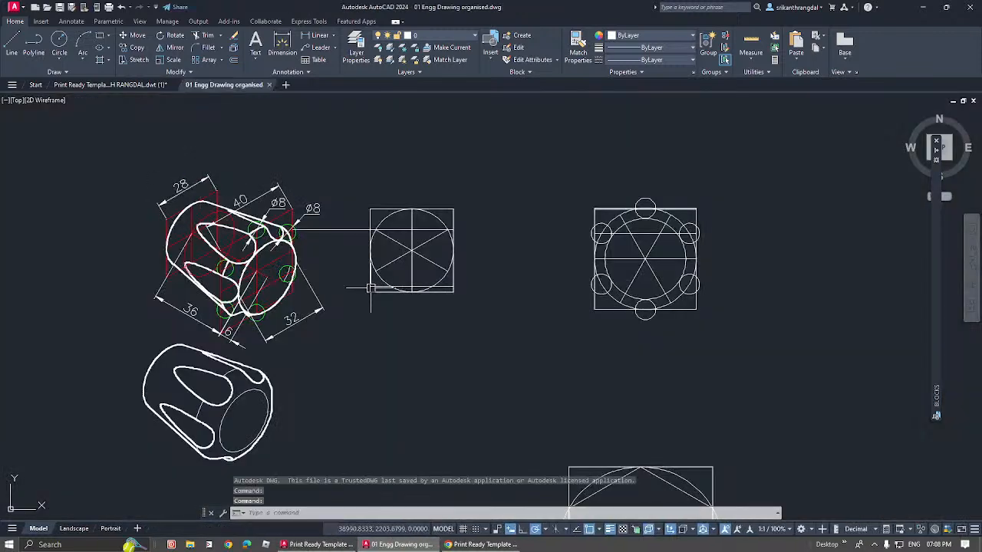
# Step: Pan and zoom across 01 Engg Drawing organised toward the plain and diagonal scale sheets
pyautogui.scroll(-4, 439, 285)
pyautogui.moveTo(426, 338)
pyautogui.mouseDown(button='middle')
pyautogui.moveTo(409, 212)
pyautogui.moveTo(432, 141)
pyautogui.mouseUp(button='middle')
pyautogui.scroll(-8, 432, 163)
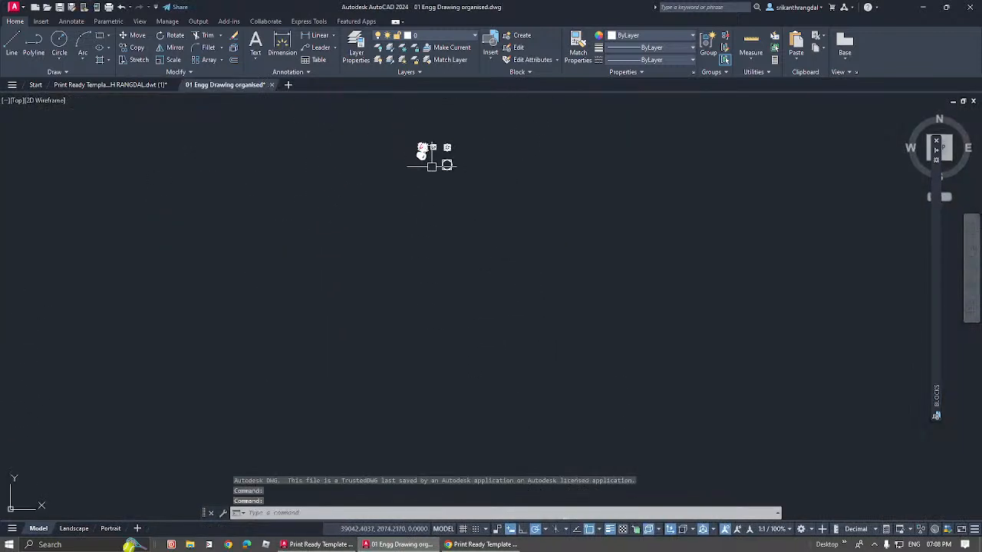
pyautogui.moveTo(428, 194); pyautogui.dragTo(706, 458, button='middle')
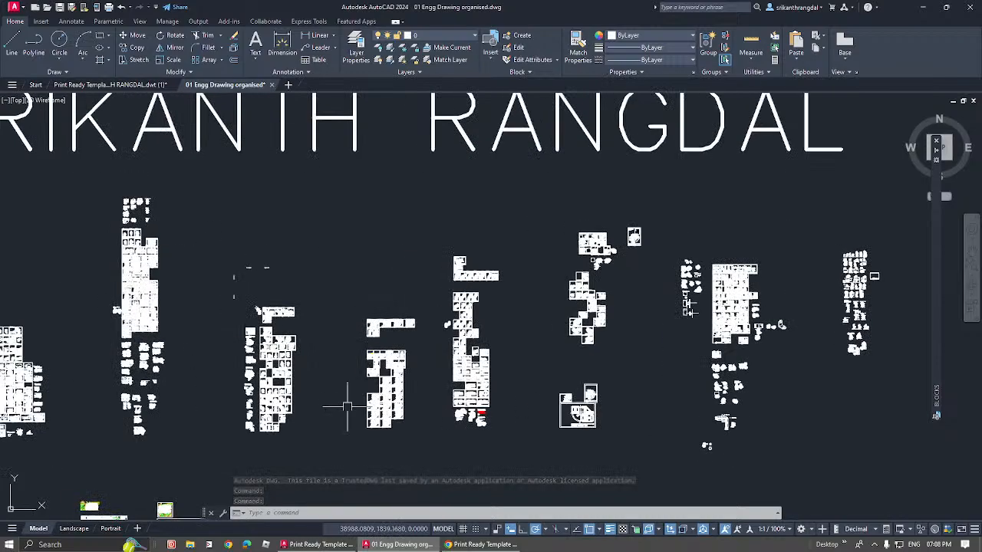
pyautogui.moveTo(414, 397)
pyautogui.mouseDown(button='middle')
pyautogui.moveTo(603, 318)
pyautogui.moveTo(737, 305)
pyautogui.mouseUp(button='middle')
pyautogui.moveTo(157, 339); pyautogui.dragTo(441, 390, button='middle')
pyautogui.scroll(8, 189, 208)
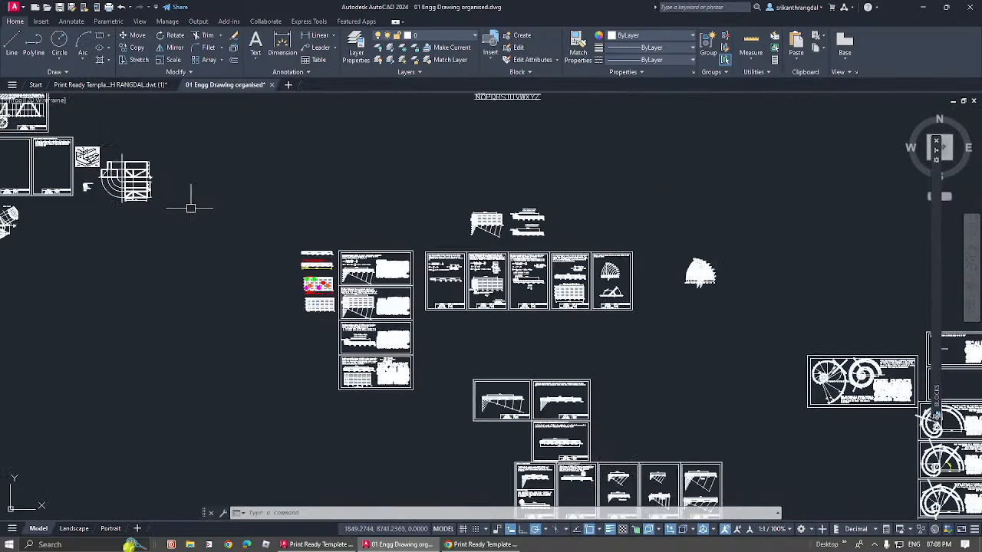
pyautogui.moveTo(455, 313); pyautogui.dragTo(344, 257, button='middle')
pyautogui.scroll(8, 302, 241)
pyautogui.scroll(-2, 302, 234)
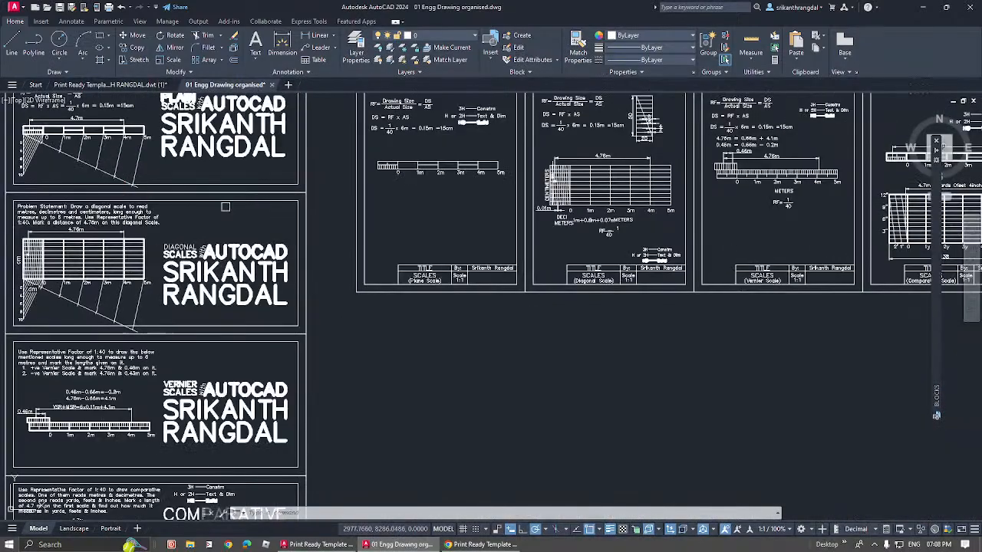
pyautogui.moveTo(208, 194); pyautogui.dragTo(294, 331, button='middle')
# Step: Confirm Lineweight Settings via LW, then centre the plain scale sheets in view
pyautogui.write('lw')
pyautogui.press('Return')
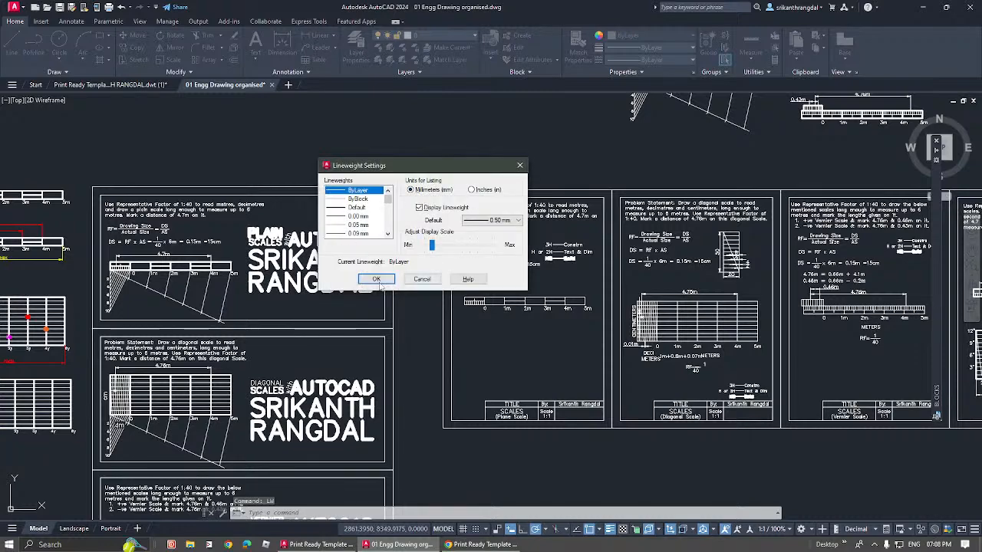
pyautogui.click(376, 279)
pyautogui.moveTo(167, 275); pyautogui.dragTo(247, 303, button='middle')
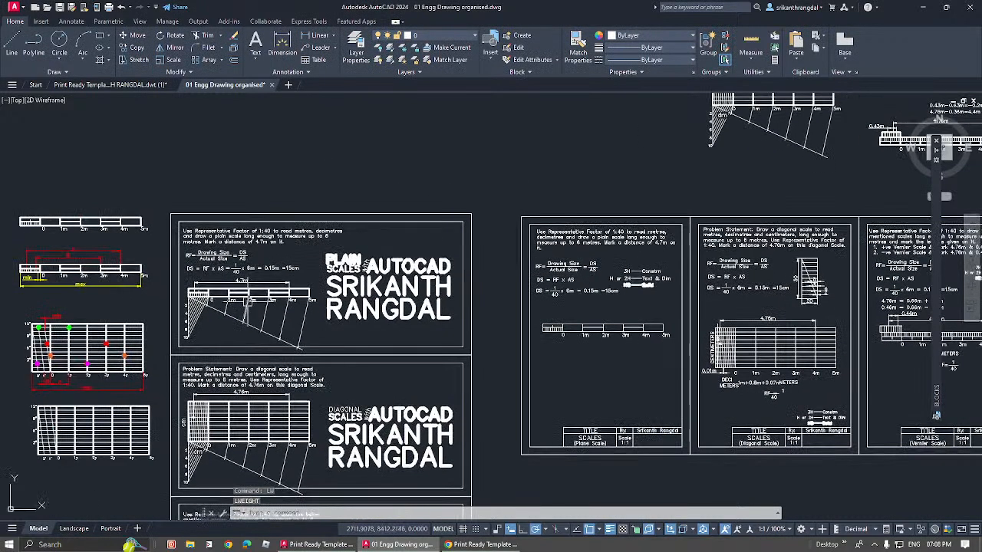
pyautogui.scroll(2, 247, 301)
pyautogui.moveTo(240, 266); pyautogui.dragTo(221, 212, button='middle')
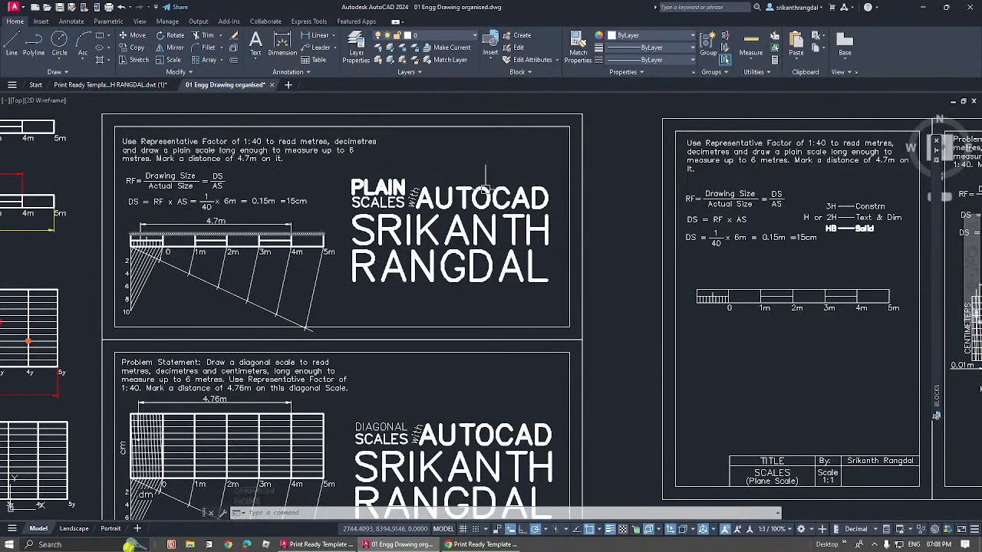
pyautogui.scroll(-2, 270, 220)
pyautogui.moveTo(496, 256); pyautogui.dragTo(346, 264, button='middle')
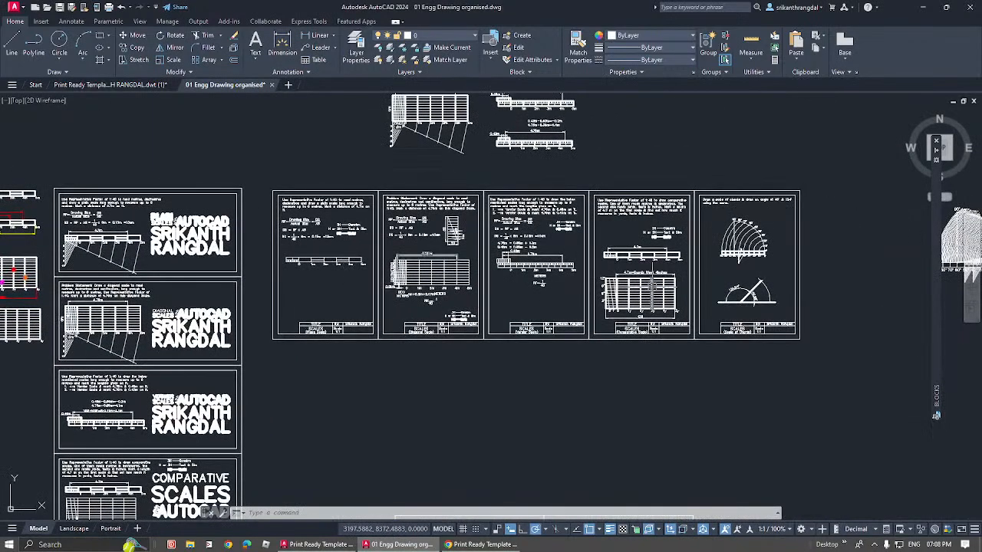
pyautogui.moveTo(650, 287); pyautogui.dragTo(434, 265, button='middle')
pyautogui.scroll(-4, 435, 264)
pyautogui.moveTo(445, 350); pyautogui.dragTo(373, 232, button='middle')
pyautogui.scroll(2, 335, 340)
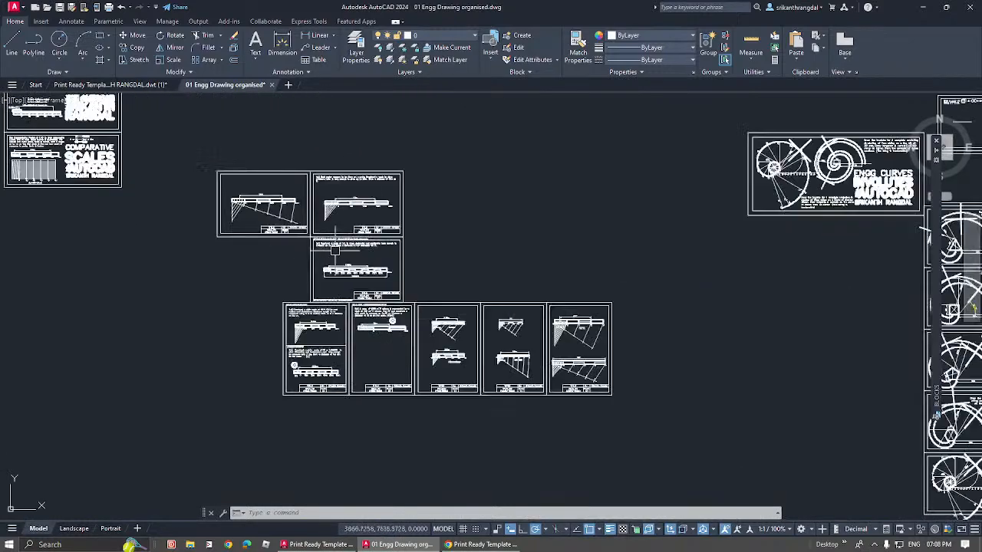
pyautogui.scroll(4, 329, 265)
pyautogui.scroll(-4, 329, 265)
pyautogui.moveTo(618, 355); pyautogui.dragTo(534, 290, button='middle')
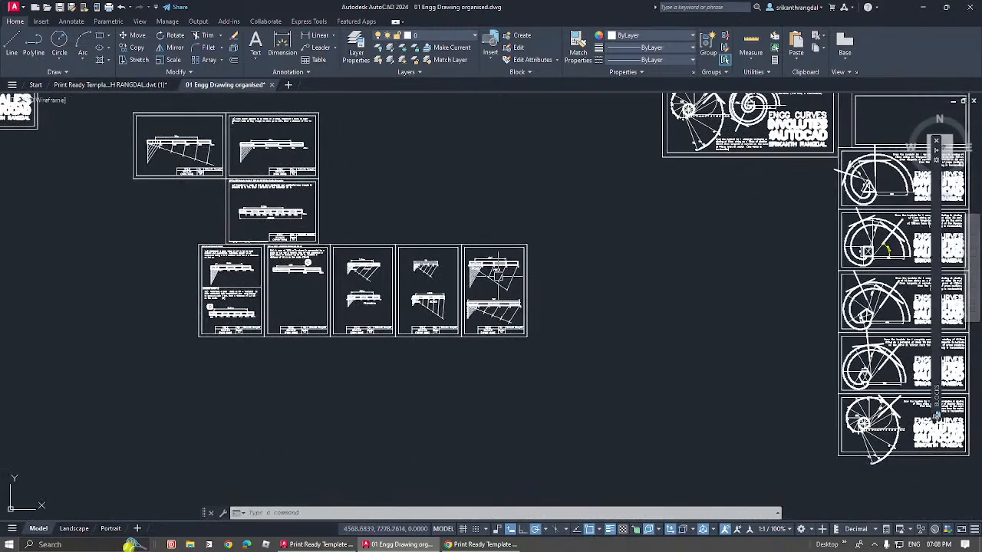
pyautogui.scroll(5, 491, 297)
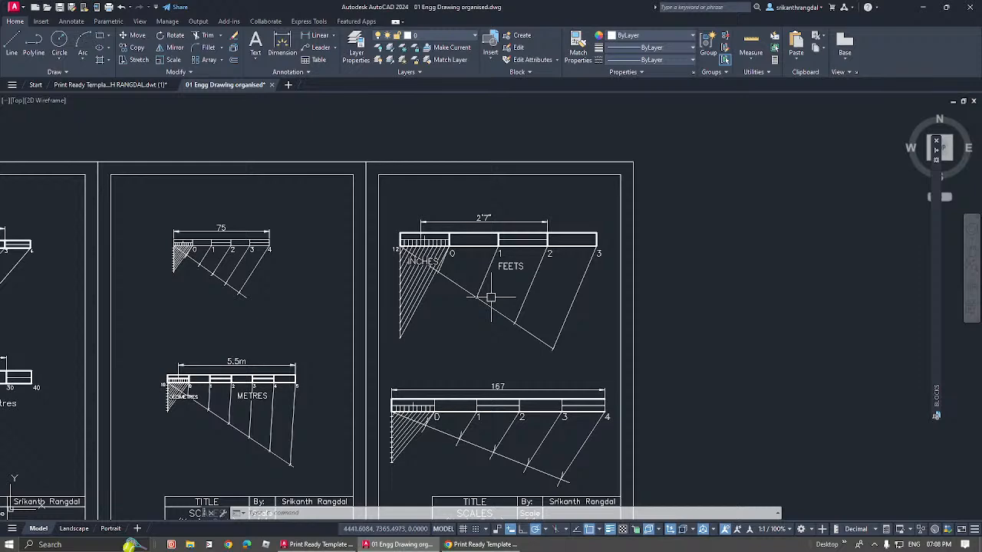
pyautogui.scroll(-4, 491, 297)
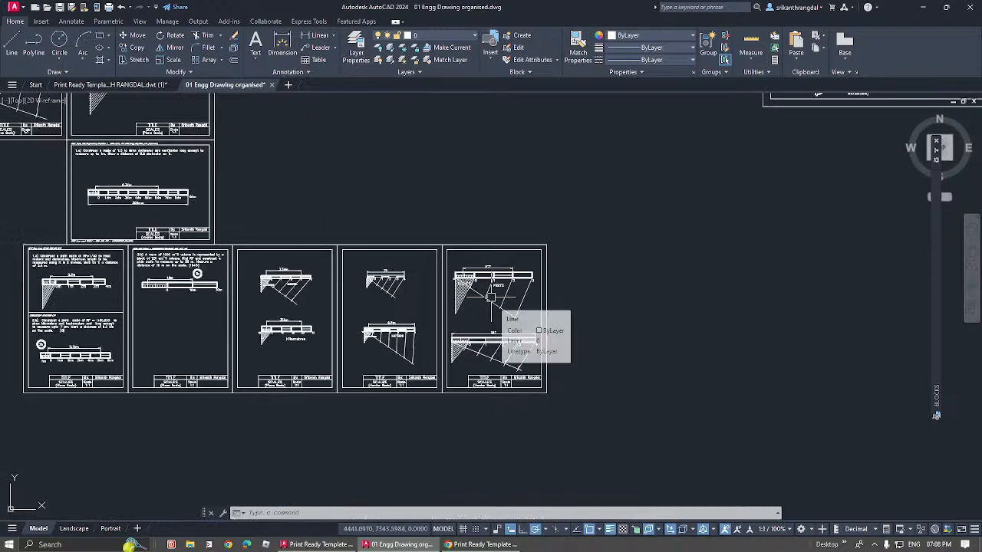
pyautogui.moveTo(260, 240); pyautogui.dragTo(376, 299, button='middle')
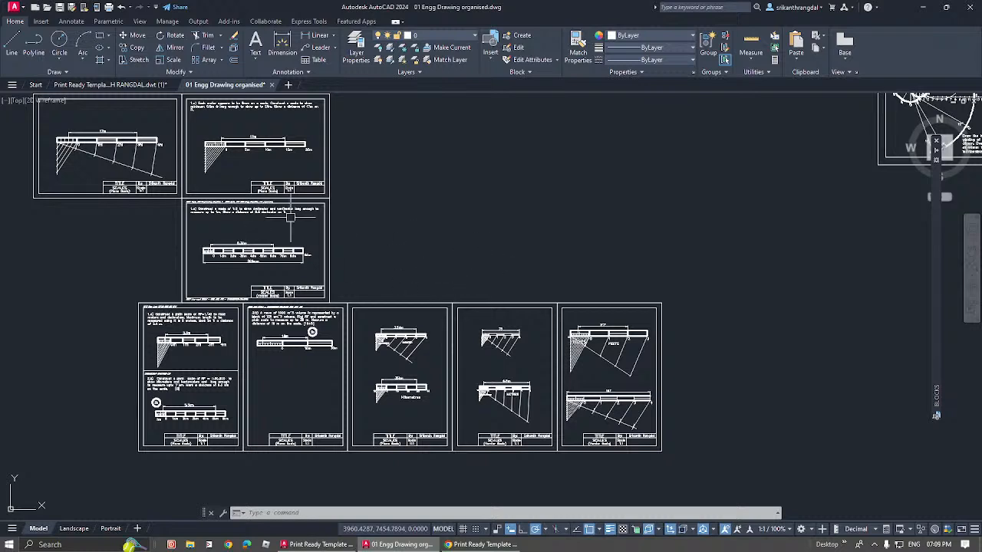
pyautogui.moveTo(486, 231); pyautogui.dragTo(511, 357, button='middle')
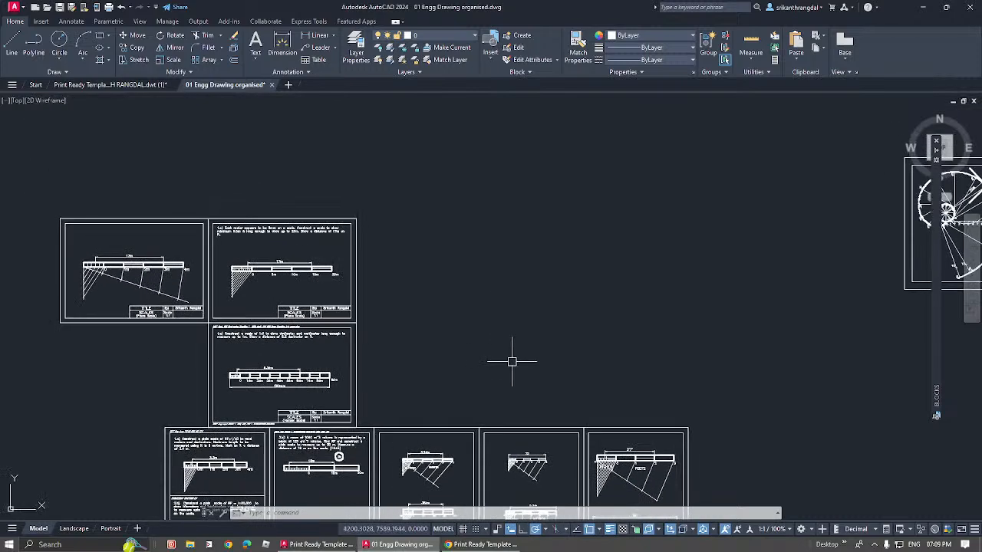
pyautogui.scroll(-5, 456, 271)
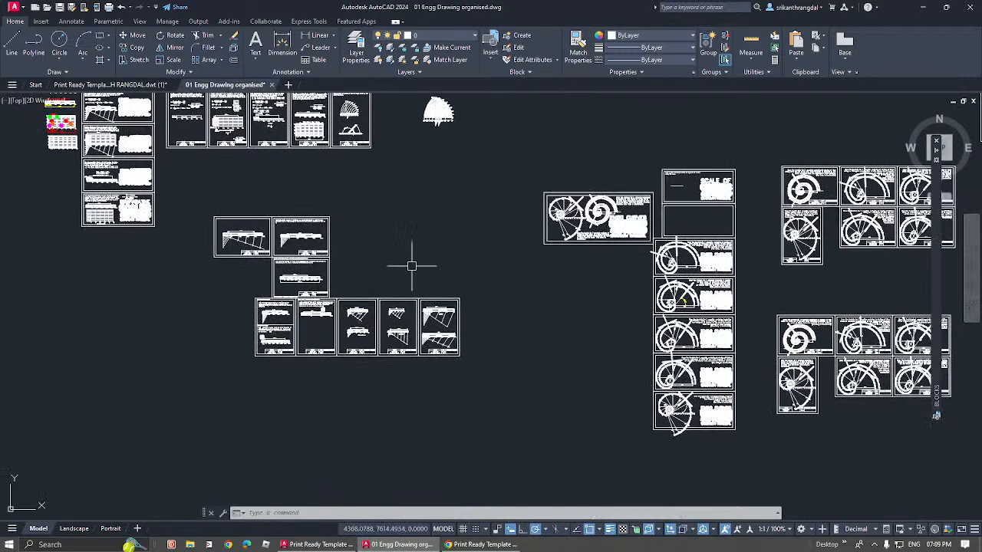
pyautogui.moveTo(484, 257); pyautogui.dragTo(406, 279, button='middle')
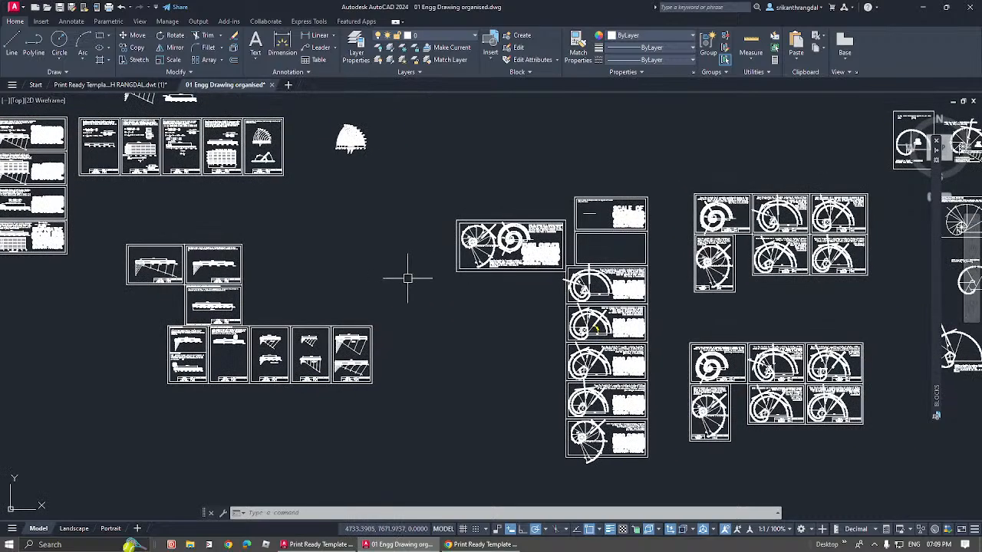
pyautogui.moveTo(589, 257); pyautogui.dragTo(412, 300, button='middle')
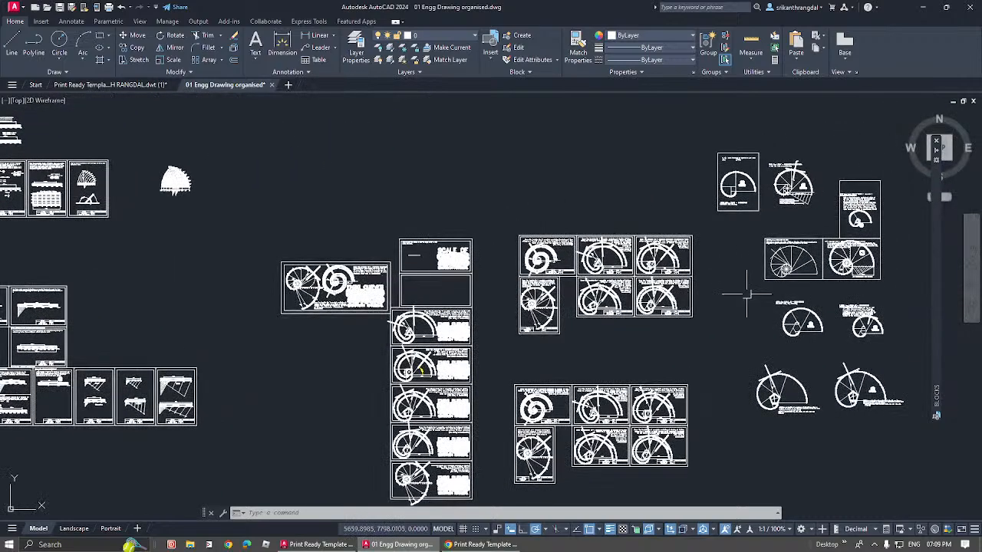
pyautogui.moveTo(746, 294); pyautogui.dragTo(703, 263, button='middle')
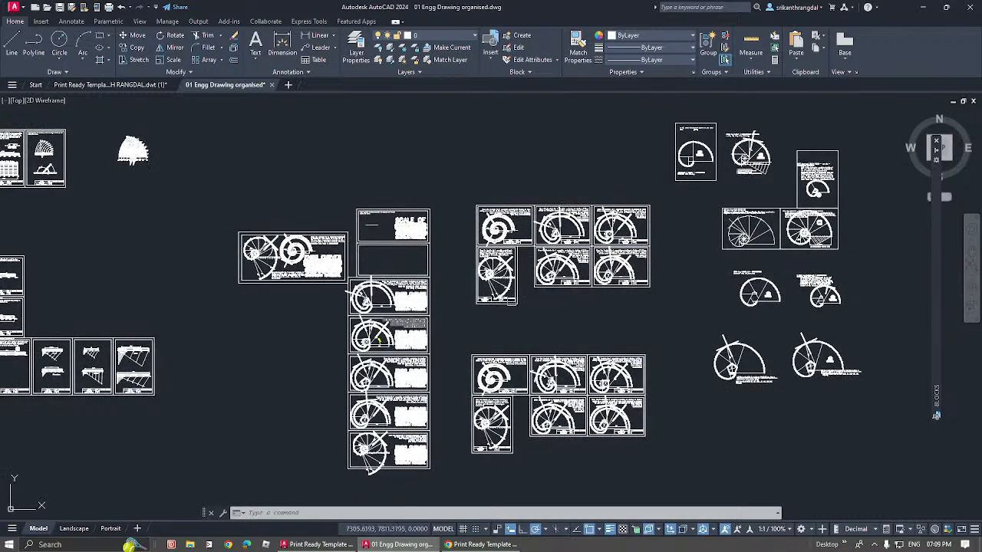
pyautogui.scroll(4, 453, 311)
pyautogui.moveTo(629, 243); pyautogui.dragTo(307, 395, button='middle')
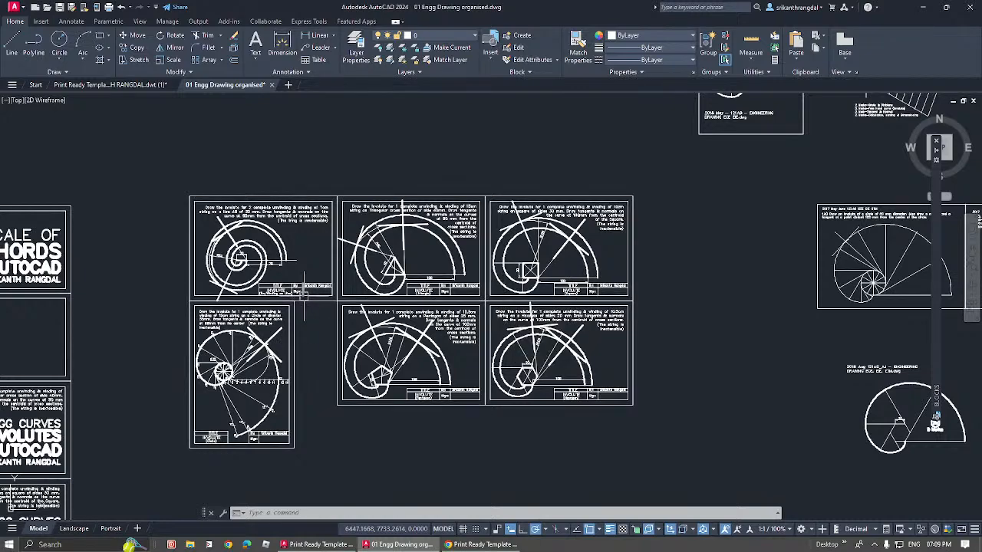
pyautogui.scroll(-2, 304, 295)
pyautogui.moveTo(382, 229); pyautogui.dragTo(385, 203, button='middle')
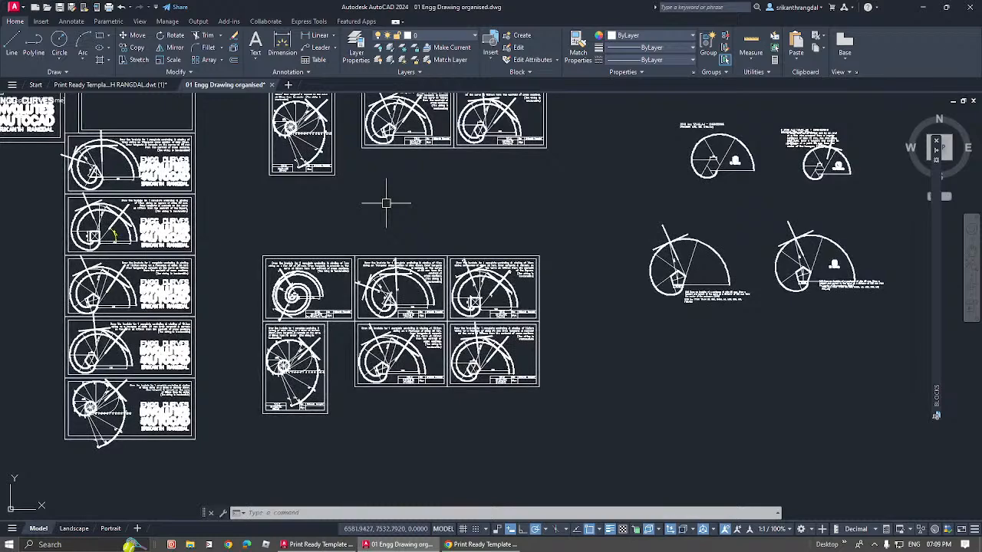
pyautogui.scroll(-5, 385, 203)
pyautogui.scroll(2, 445, 291)
pyautogui.scroll(2, 368, 276)
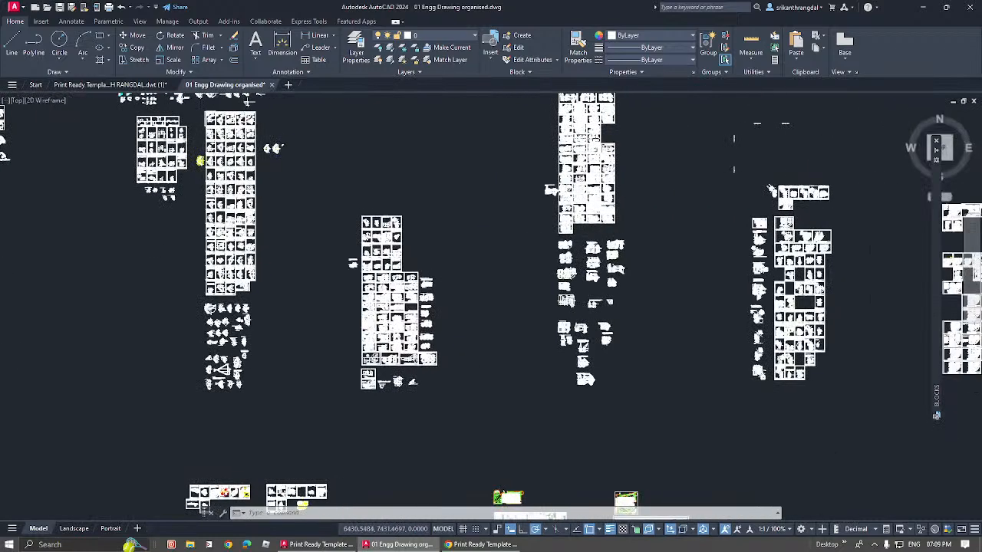
# Step: Look over the ENGINEERING GRAPHICS title, then switch to Chrome's Print Ready Template Drive page
pyautogui.scroll(-4, 291, 230)
pyautogui.scroll(3, 307, 313)
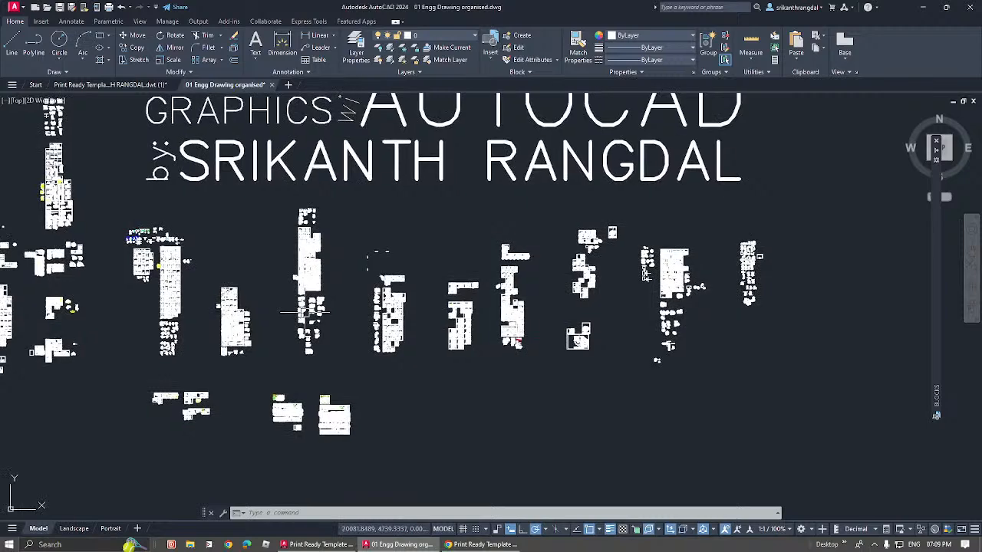
pyautogui.moveTo(58, 123); pyautogui.dragTo(273, 143, button='middle')
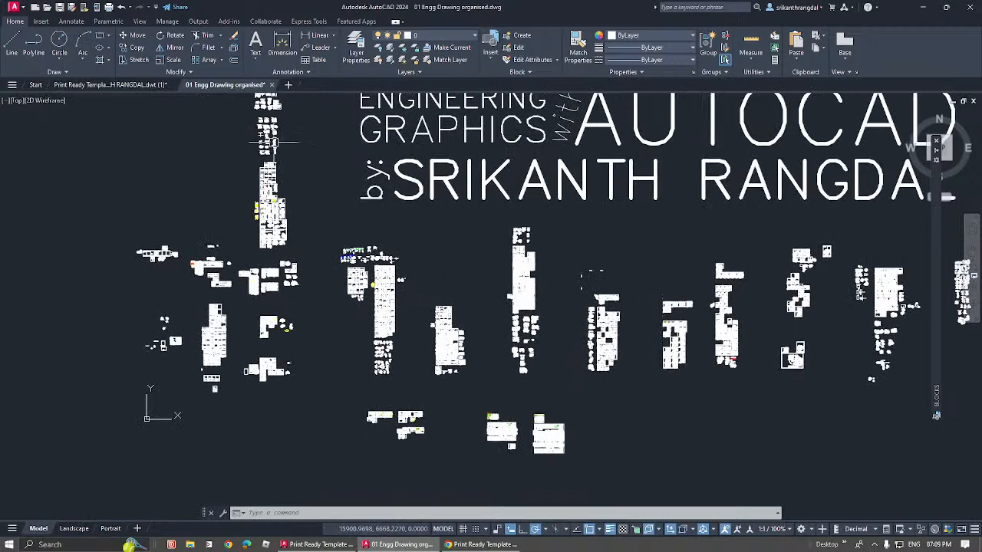
pyautogui.scroll(5, 267, 142)
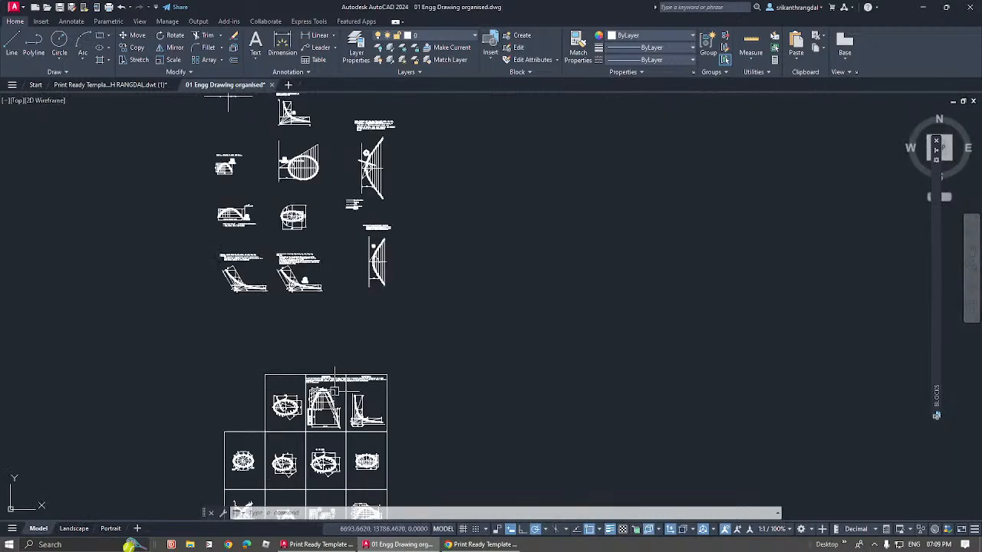
pyautogui.scroll(-6, 399, 322)
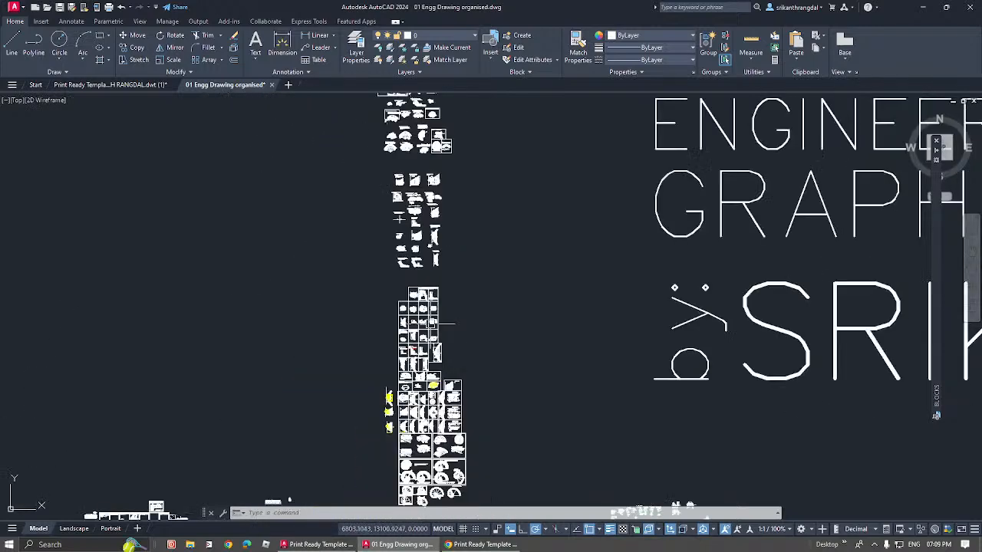
pyautogui.moveTo(455, 402); pyautogui.dragTo(316, 297, button='middle')
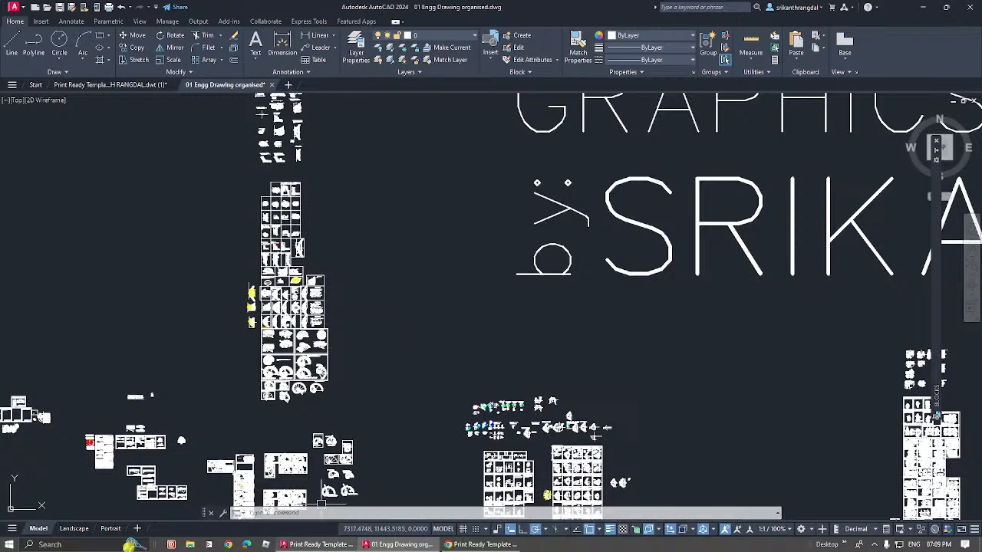
pyautogui.click(479, 547)
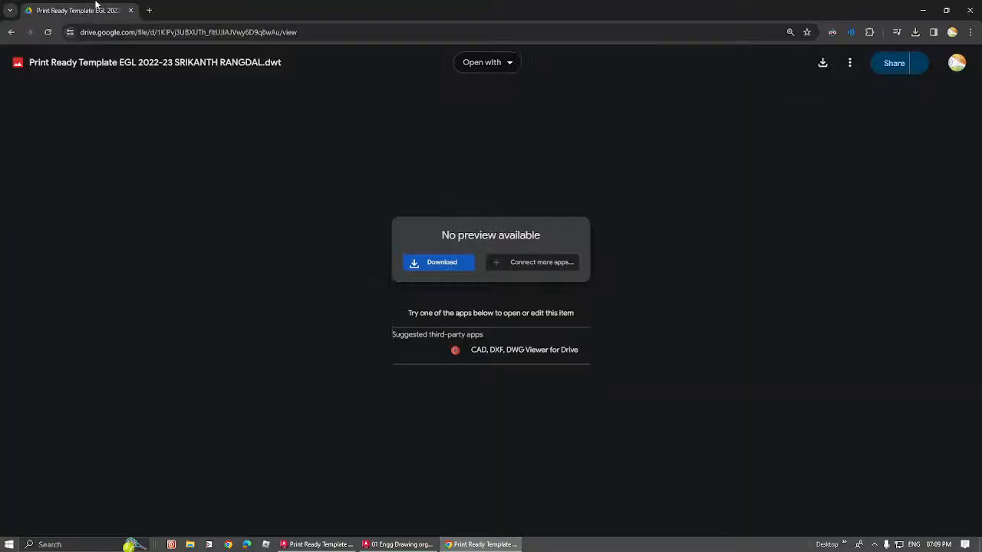
# Step: Search Google for 'google drive' from Chrome's address bar
pyautogui.click(77, 32)
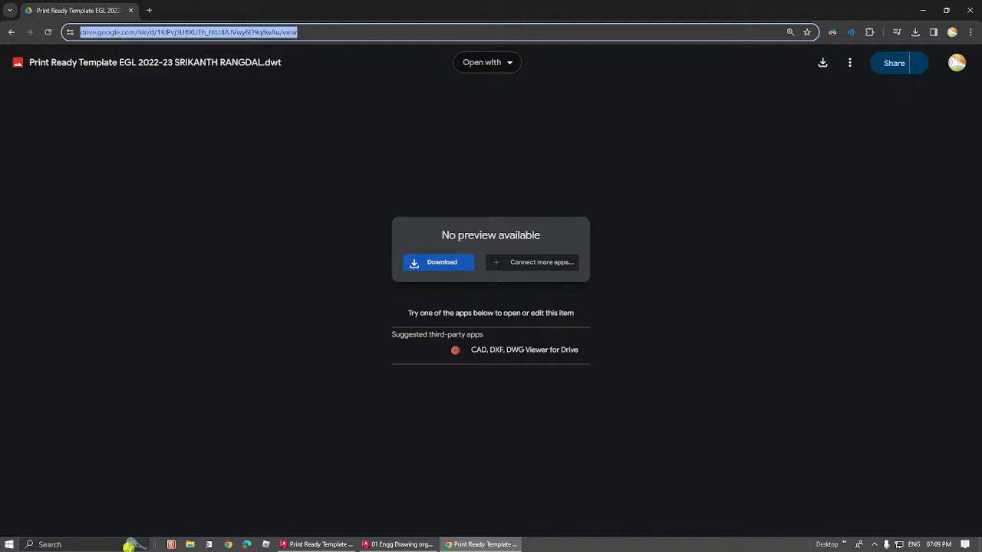
pyautogui.write('google')
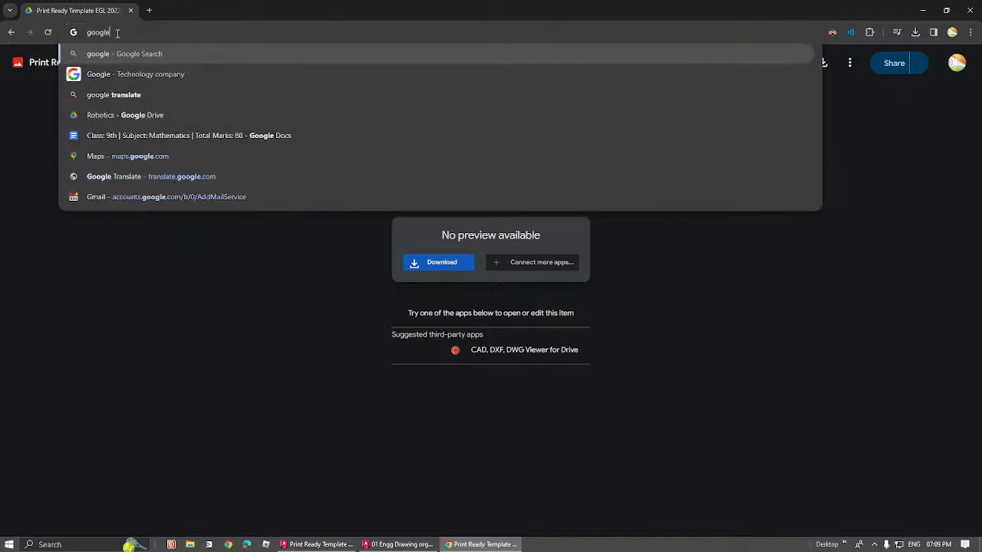
pyautogui.write(' drive')
pyautogui.press('Return')
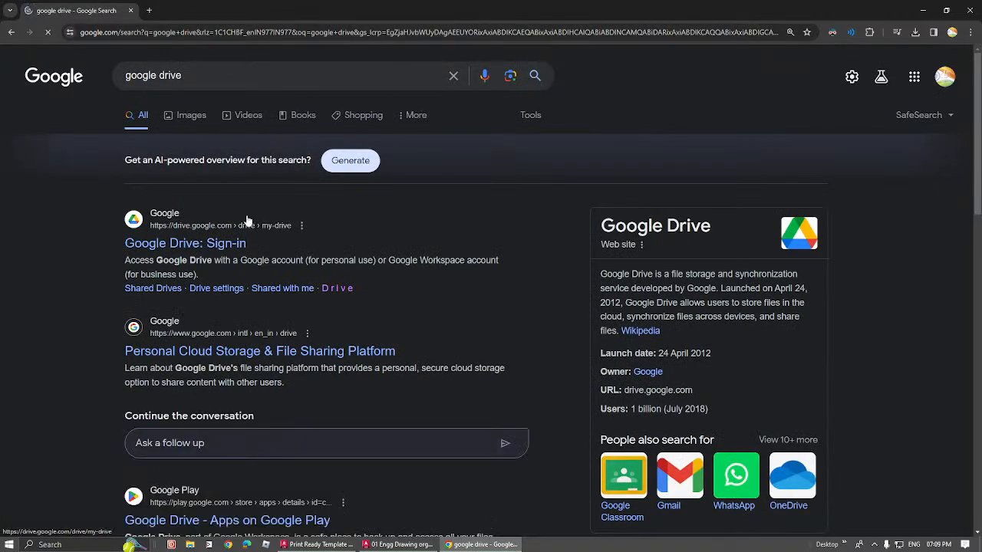
# Step: Go to Google Drive's My Drive through the Google apps menu
pyautogui.click(914, 76)
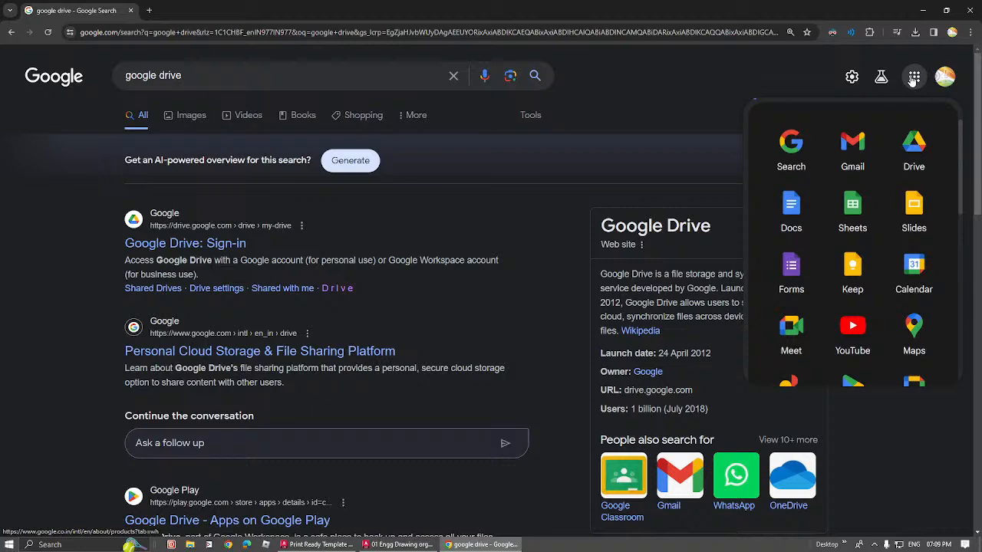
pyautogui.click(906, 147)
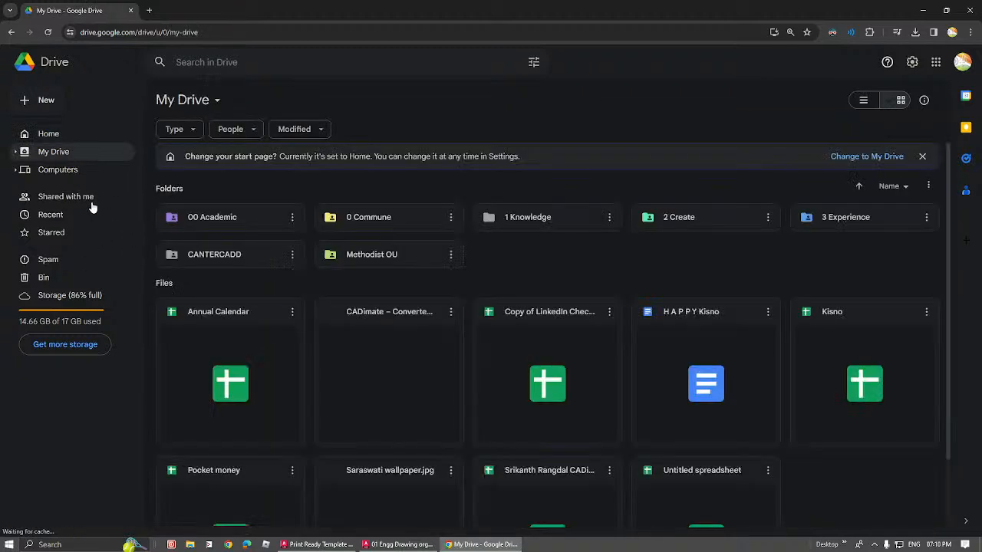
# Step: Browse the 1 Knowledge > Engineering Drawing folder in Drive, then return to AutoCAD
pyautogui.click(558, 221)
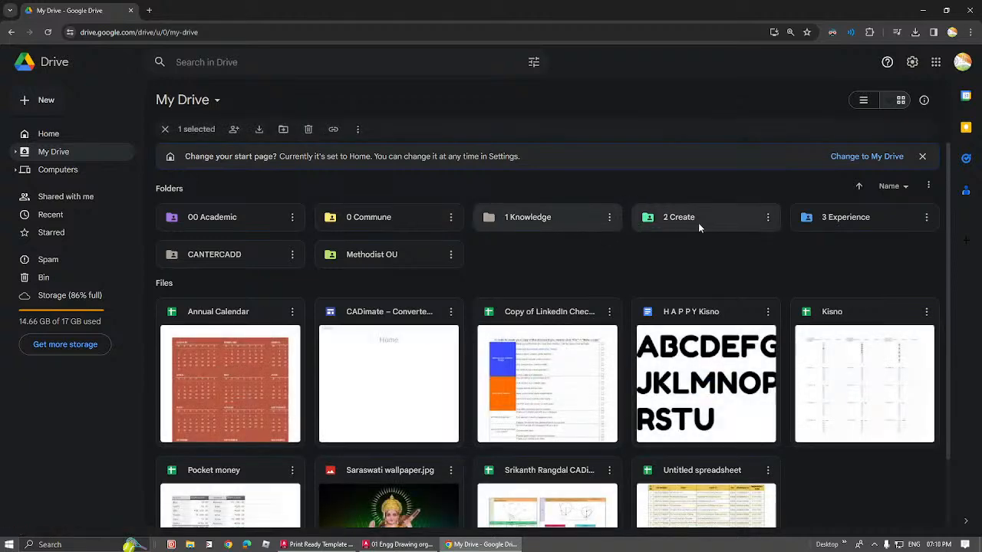
pyautogui.doubleClick(546, 222)
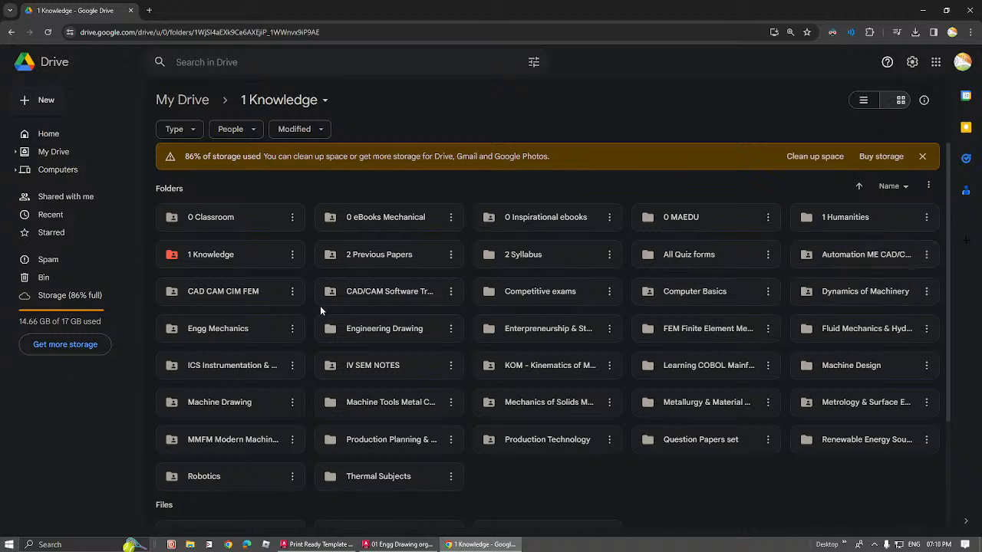
pyautogui.doubleClick(390, 328)
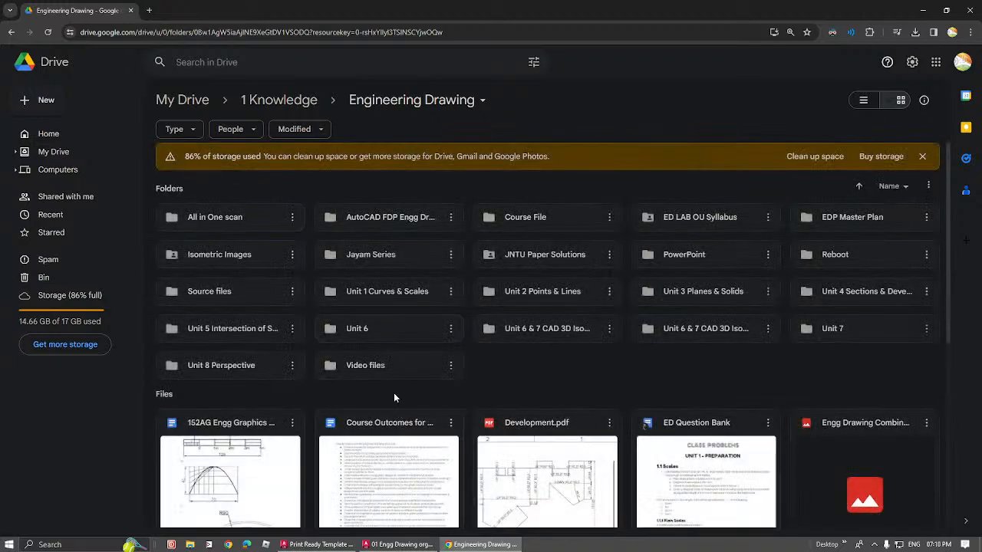
pyautogui.click(521, 266)
pyautogui.scroll(-3, 497, 374)
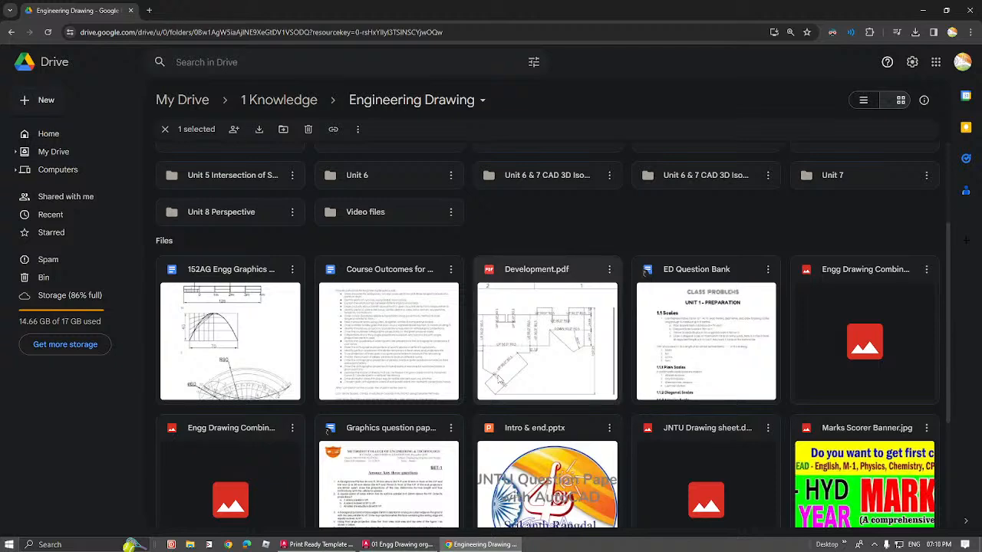
pyautogui.scroll(-4, 498, 380)
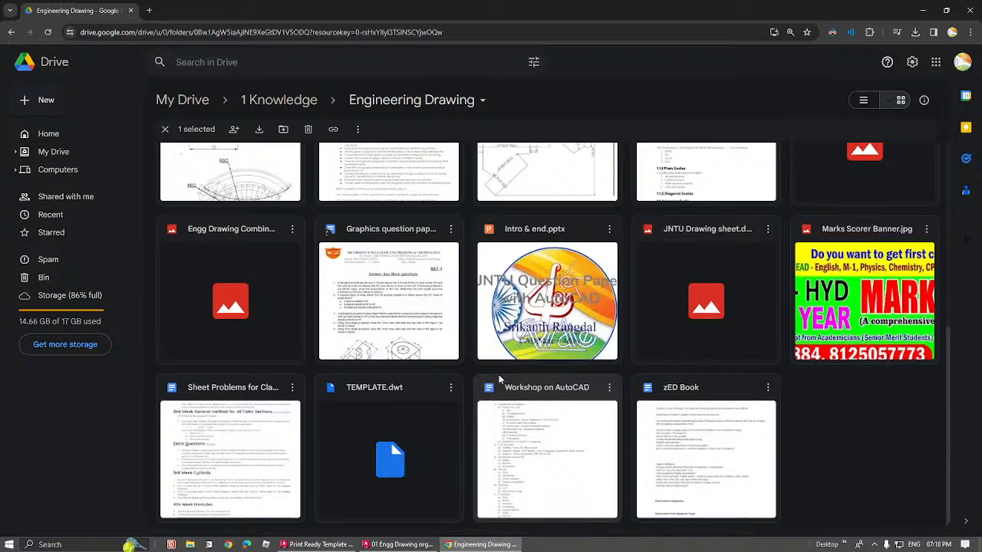
pyautogui.scroll(6, 498, 378)
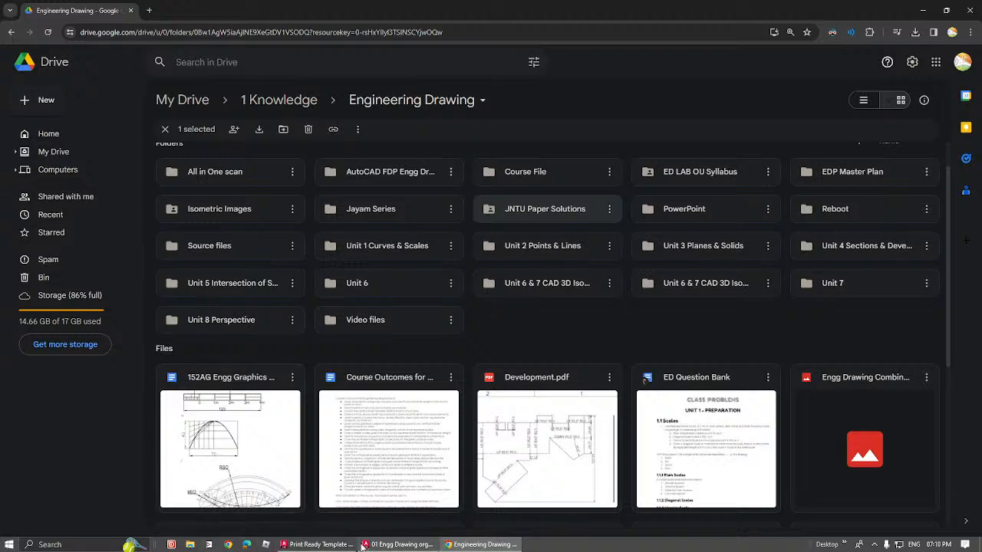
pyautogui.click(399, 543)
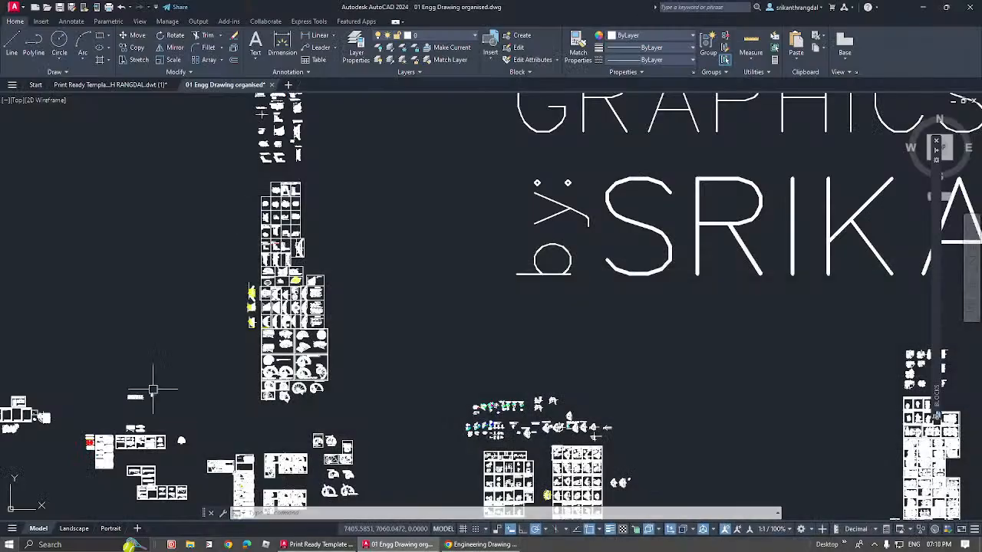
# Step: Switch from AutoCAD back to the Chrome browser window
pyautogui.click(482, 544)
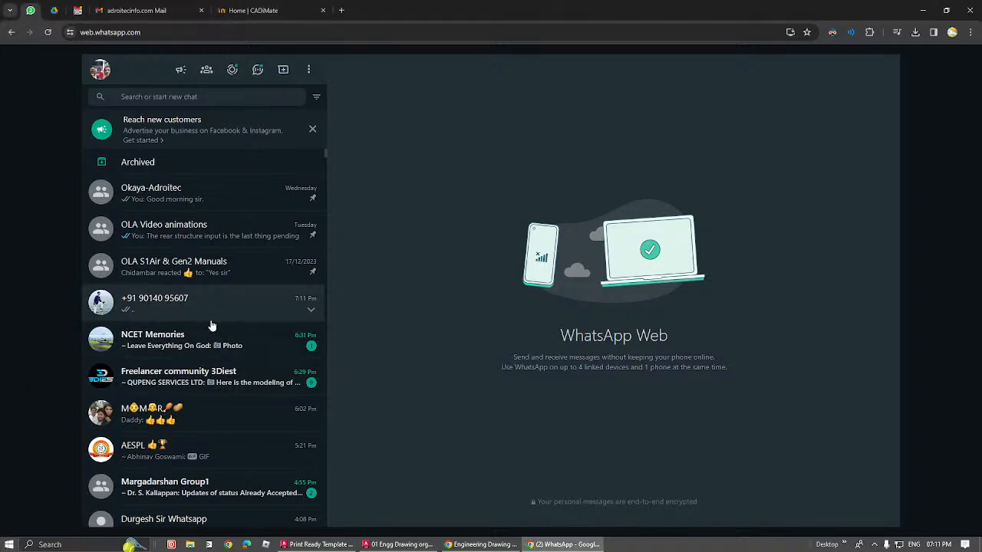
# Step: Open the exam-paper chat and download both question-paper photos
pyautogui.click(213, 314)
pyautogui.scroll(15, 666, 420)
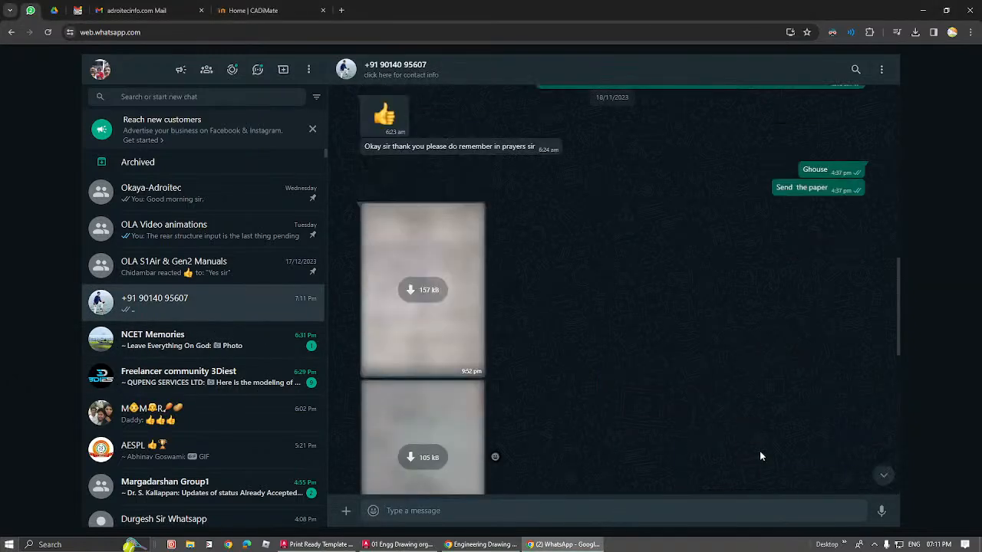
pyautogui.click(477, 316)
pyautogui.click(434, 426)
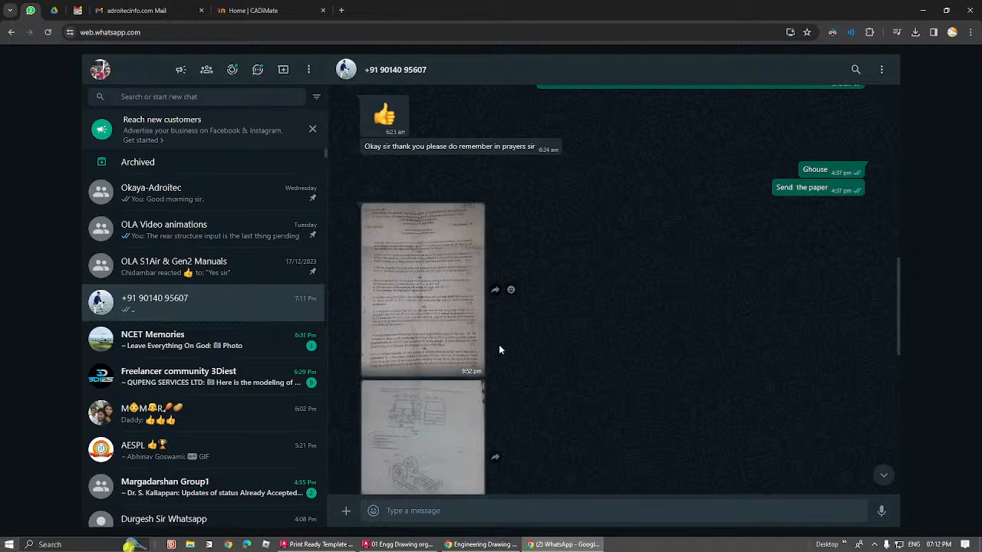
# Step: Copy the exam paper photo from the full-screen viewer and return to AutoCAD
pyautogui.click(464, 316)
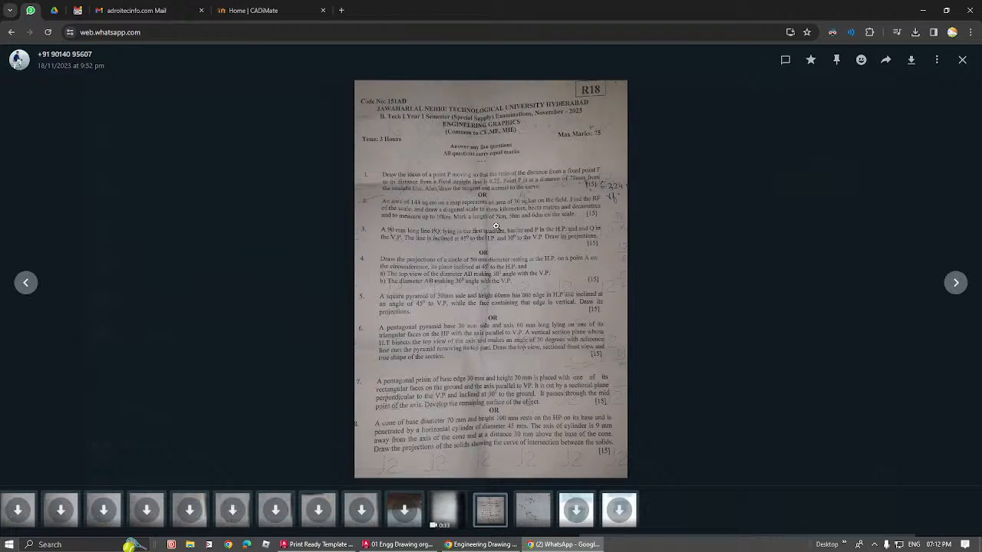
pyautogui.rightClick(506, 259)
pyautogui.click(541, 299)
pyautogui.click(399, 544)
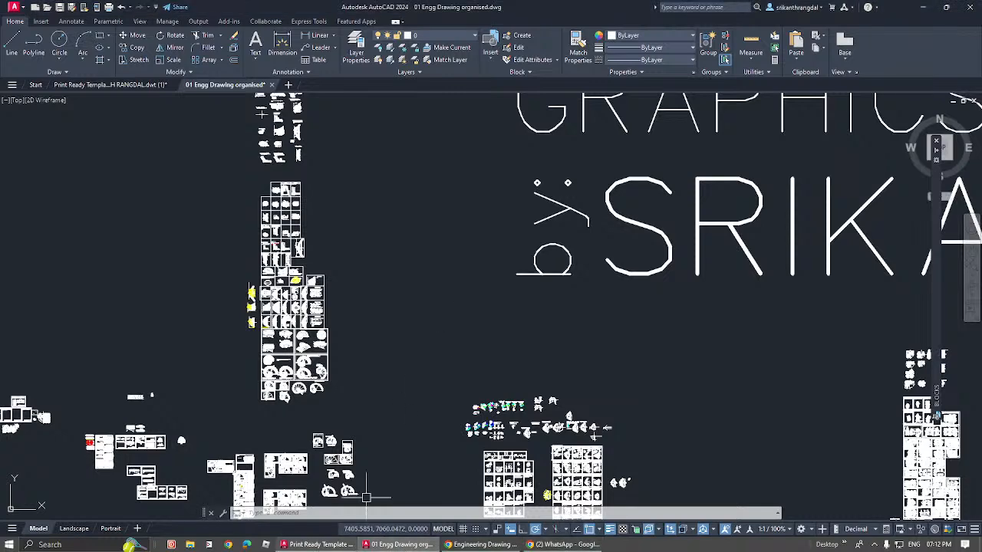
# Step: Paste the copied exam photo into the Print Ready Template drawing
pyautogui.hotkey('ctrl', 'Tab')
pyautogui.scroll(-5, 416, 274)
pyautogui.hotkey('ctrl', 'v')
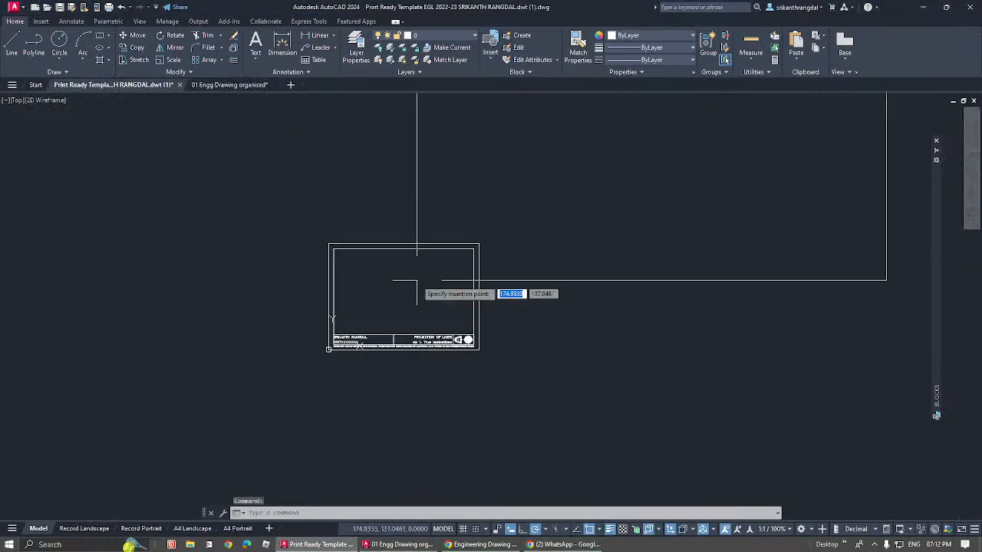
pyautogui.click(500, 340)
pyautogui.click(582, 347)
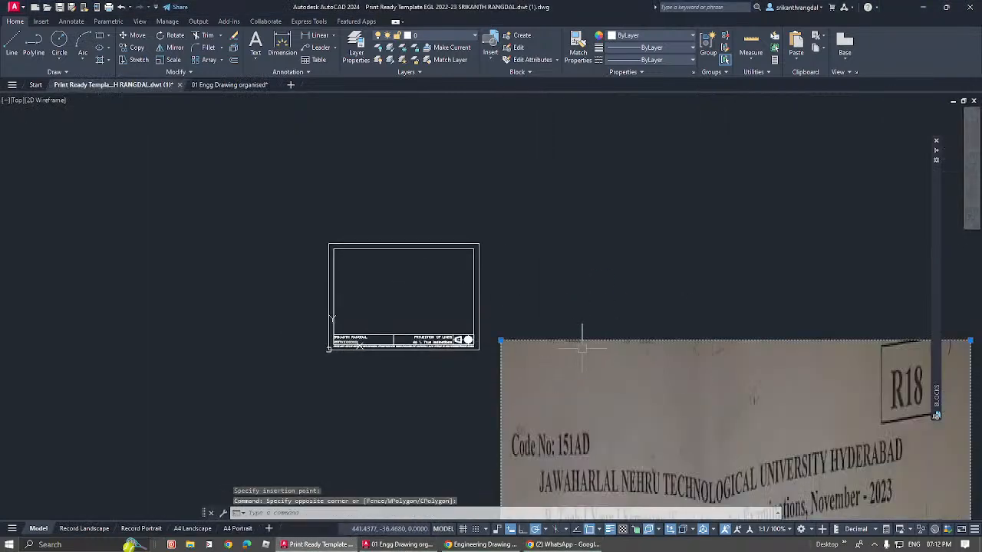
pyautogui.moveTo(582, 347); pyautogui.dragTo(550, 326, button='middle')
# Step: Scale the pasted photo down by a factor of .1
pyautogui.write('sc')
pyautogui.press('Return')
pyautogui.click(469, 319)
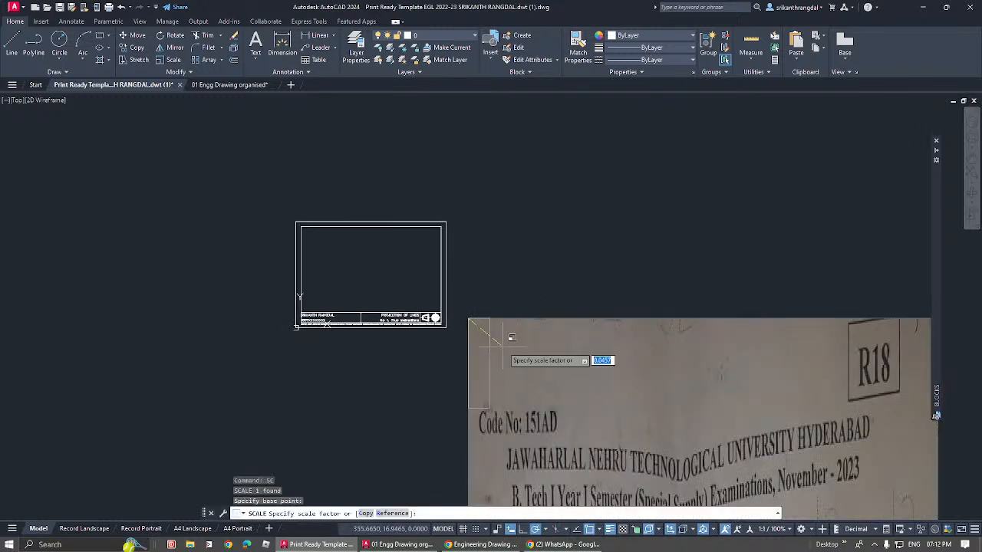
pyautogui.write('.1')
pyautogui.press('Return')
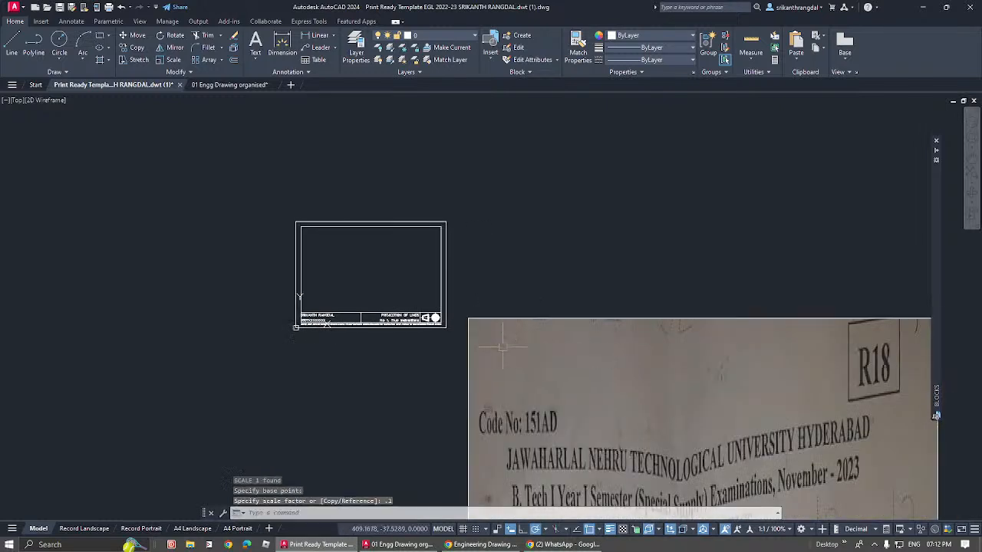
# Step: Window-select the trial exam photo and delete it from the template
pyautogui.scroll(-6, 473, 287)
pyautogui.click(581, 269)
pyautogui.click(565, 316)
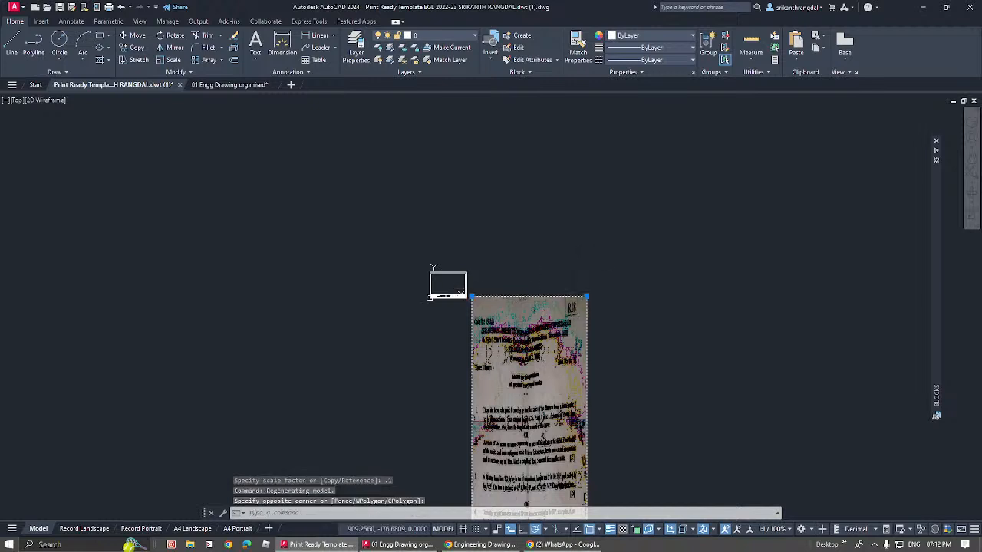
pyautogui.moveTo(565, 316); pyautogui.dragTo(517, 160, button='middle')
pyautogui.scroll(-3, 525, 153)
pyautogui.scroll(1, 527, 153)
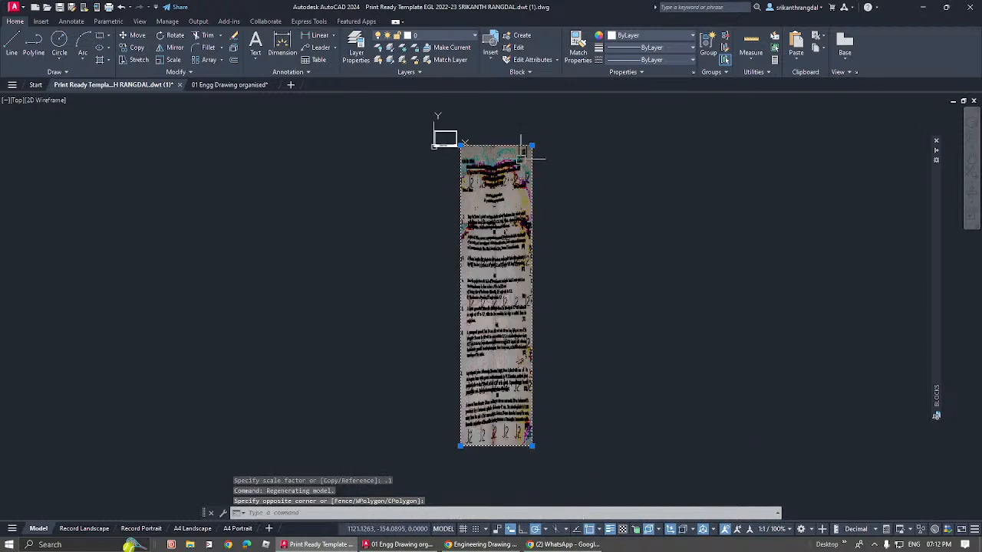
pyautogui.press('Delete')
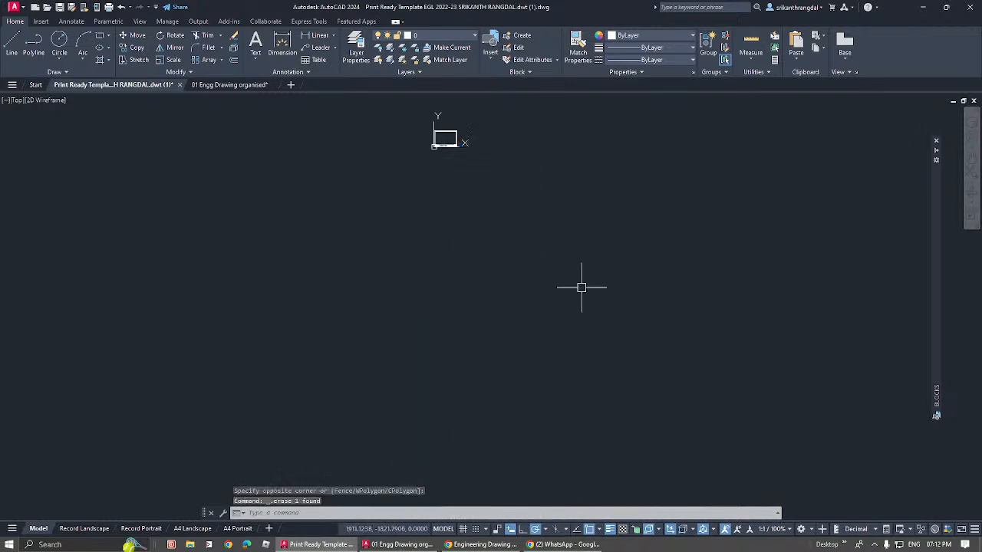
pyautogui.hotkey('alt', 'Tab')
pyautogui.hotkey('alt', 'Tab')
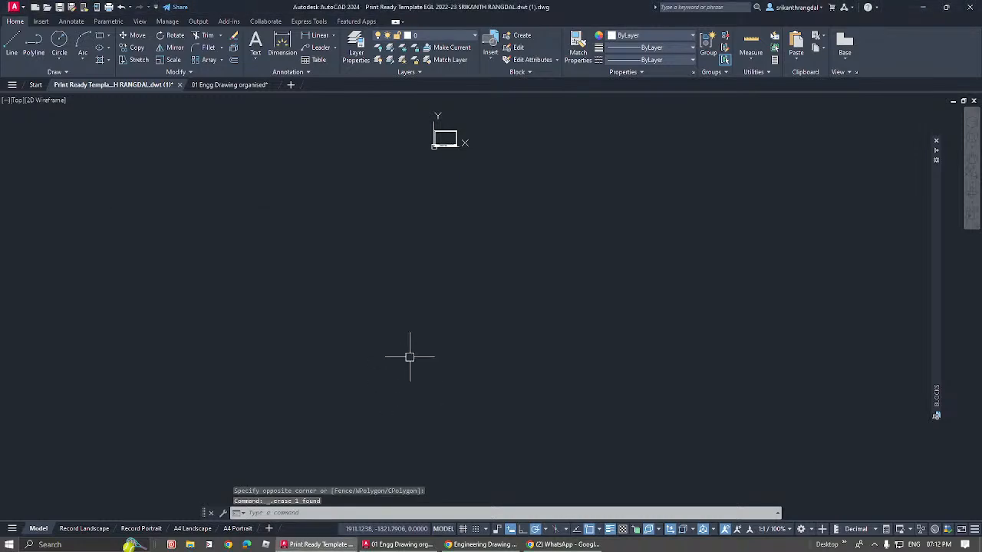
pyautogui.hotkey('alt', 'Tab')
# Step: Download the exam photo from WhatsApp Web's media viewer and open it from downloads
pyautogui.click(383, 273)
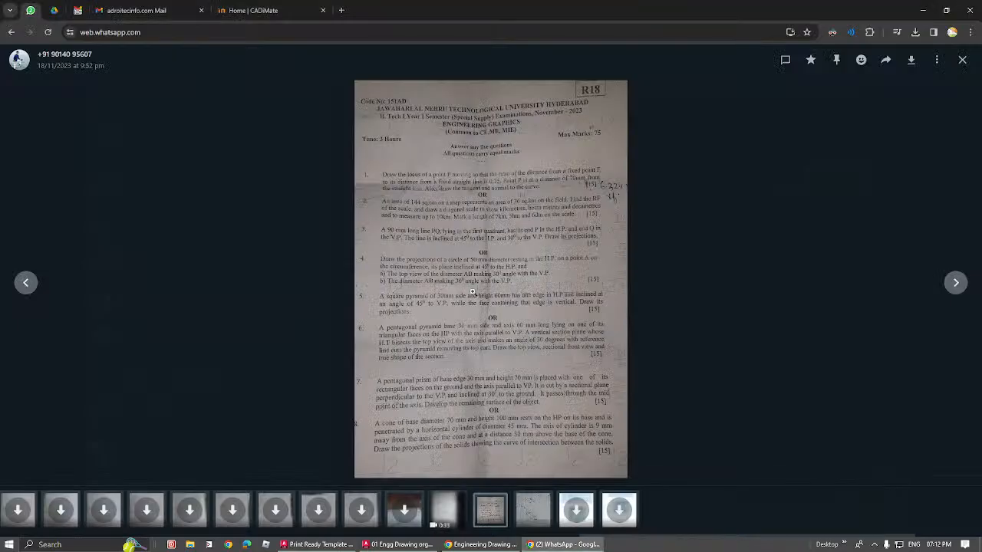
pyautogui.click(913, 60)
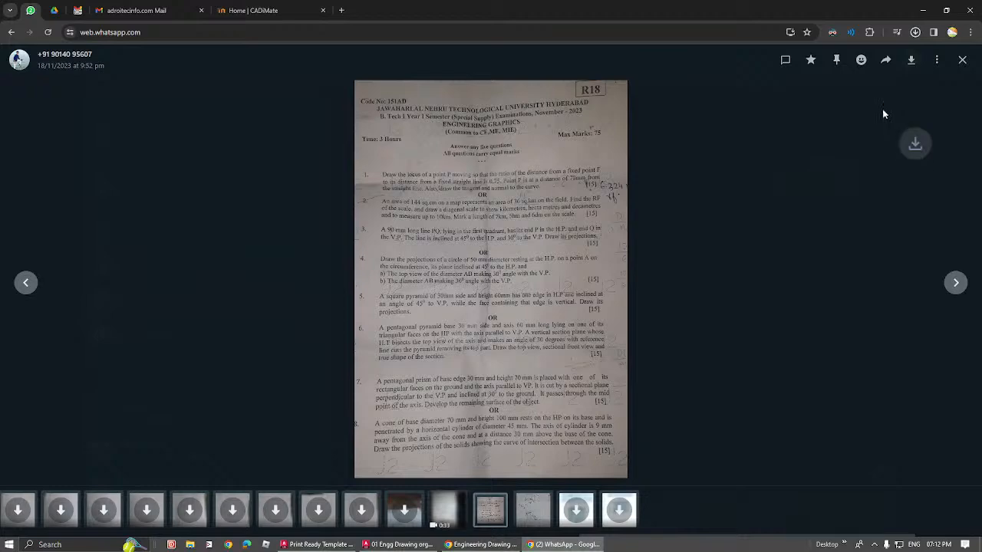
pyautogui.click(724, 213)
pyautogui.click(914, 32)
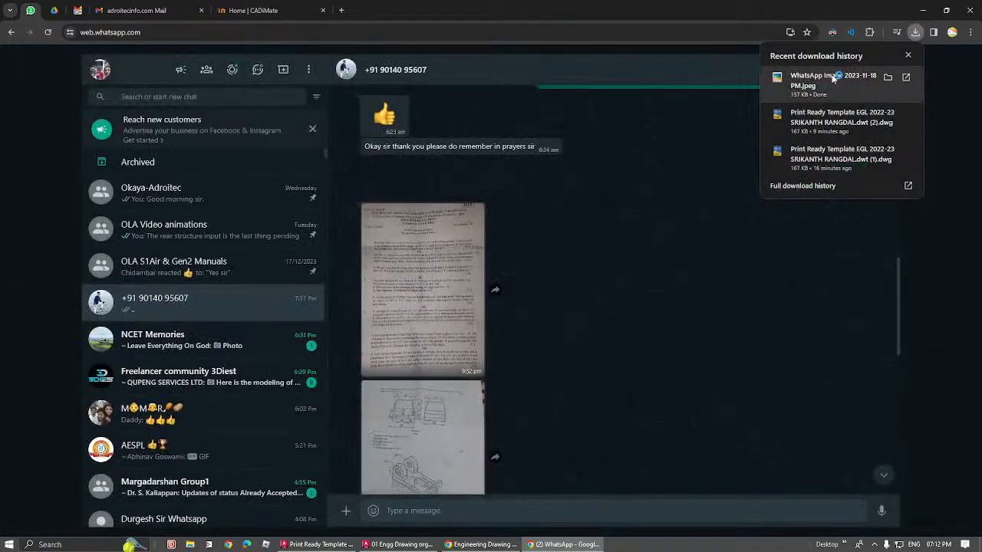
pyautogui.click(836, 81)
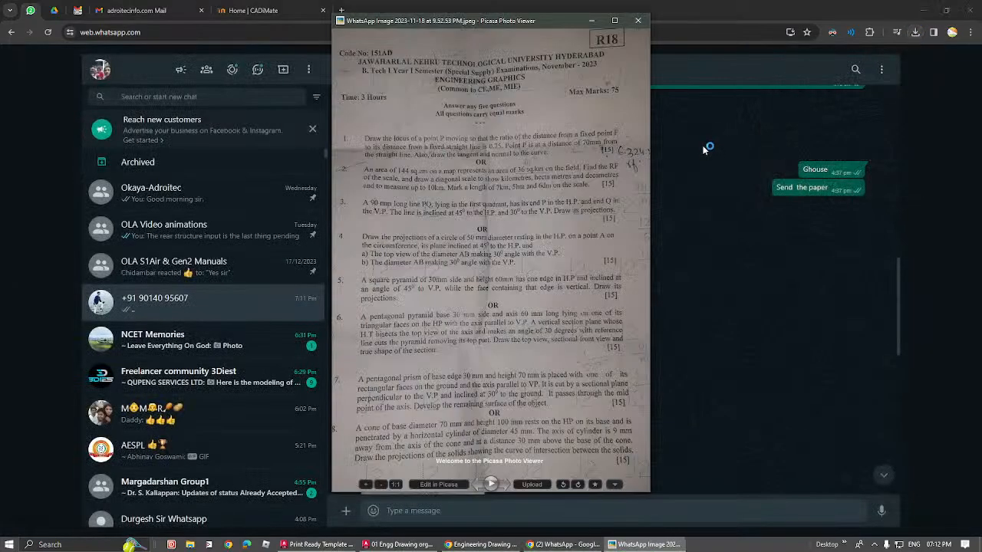
# Step: Drag the downloaded exam photo from Chrome's downloads list onto AutoCAD
pyautogui.click(707, 148)
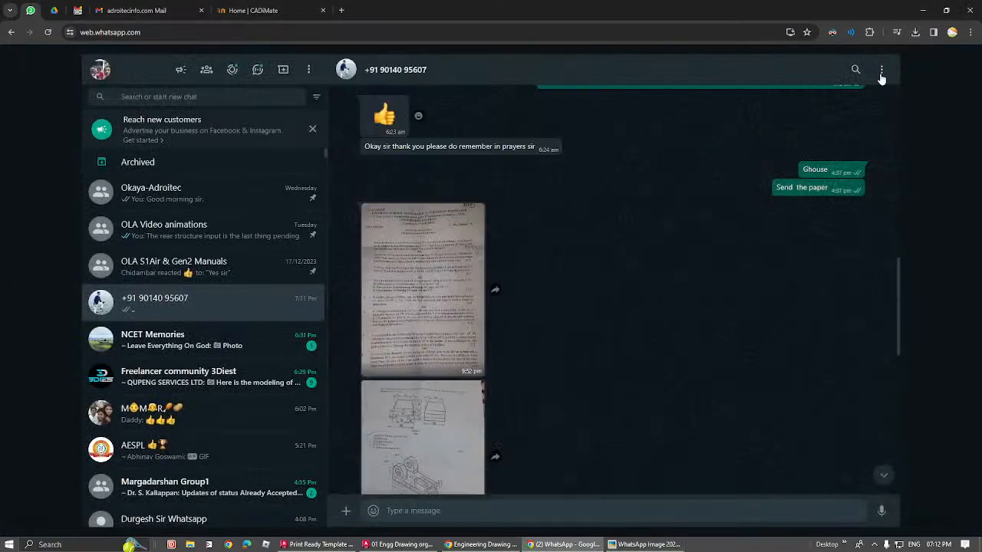
pyautogui.click(915, 32)
pyautogui.moveTo(850, 77)
pyautogui.mouseDown()
pyautogui.moveTo(589, 424)
pyautogui.moveTo(406, 546)
pyautogui.moveTo(328, 546)
pyautogui.moveTo(515, 176)
pyautogui.mouseUp()
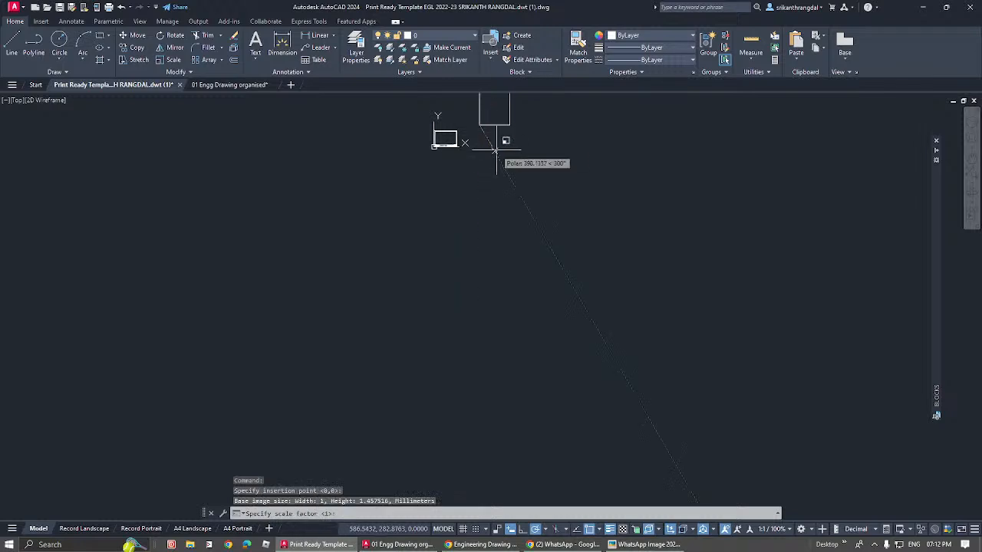
# Step: Attach the exam image, accepting the default scale and rotation
pyautogui.click(483, 123)
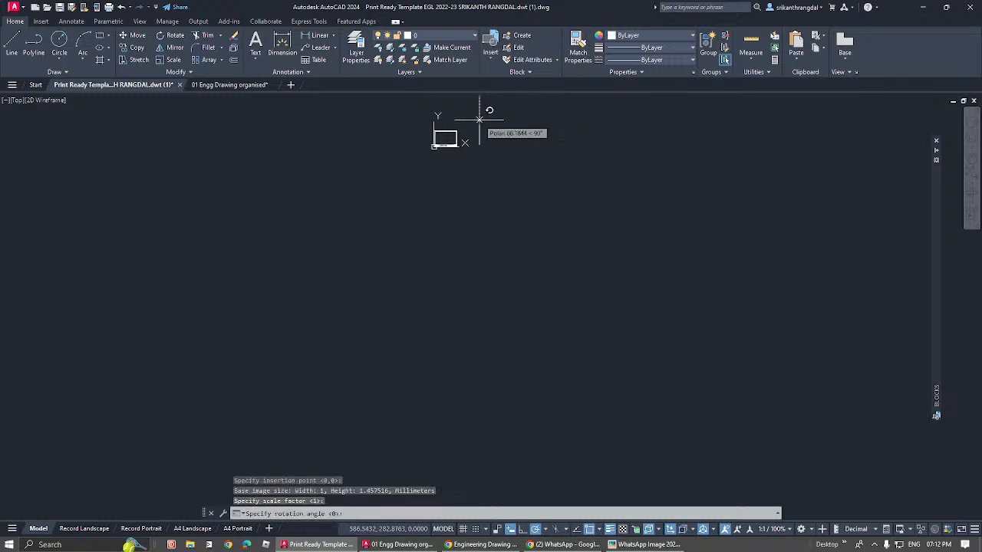
pyautogui.press('Return')
pyautogui.moveTo(480, 119); pyautogui.dragTo(473, 151, button='middle')
pyautogui.scroll(4, 474, 151)
pyautogui.scroll(2, 459, 207)
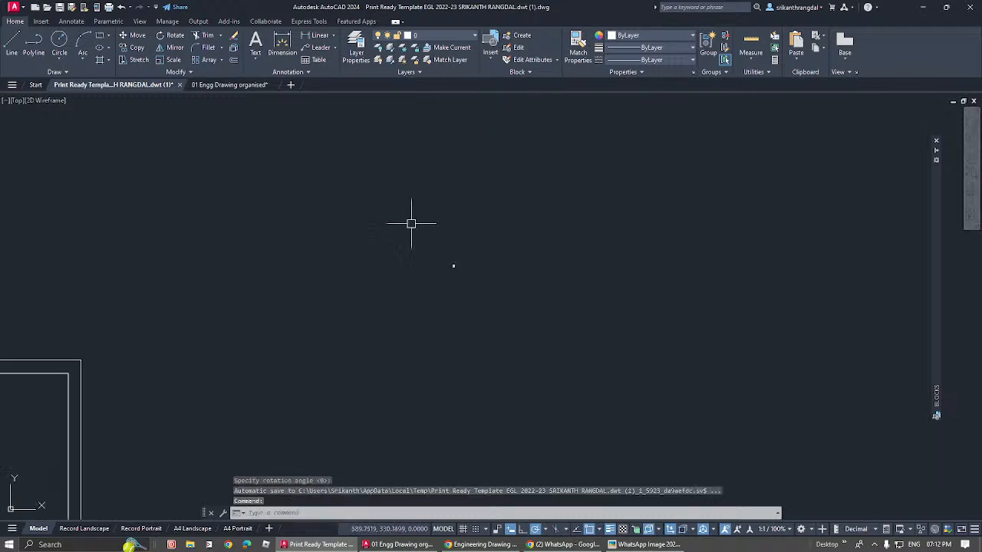
# Step: Scale the attached image up by a factor of 10
pyautogui.click(411, 223)
pyautogui.click(473, 290)
pyautogui.moveTo(473, 289); pyautogui.dragTo(537, 246, button='middle')
pyautogui.write('sc')
pyautogui.press('Return')
pyautogui.click(469, 239)
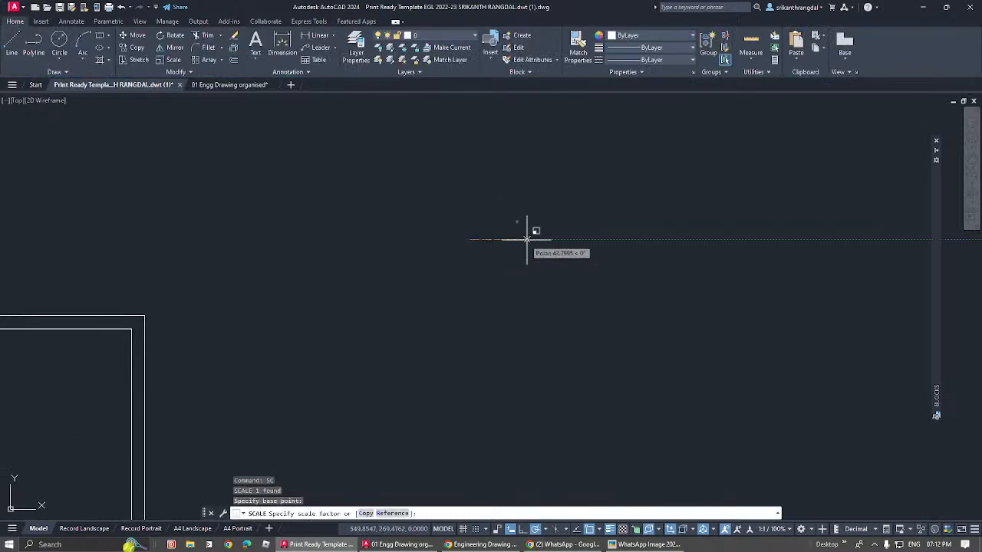
pyautogui.write('10')
pyautogui.press('Return')
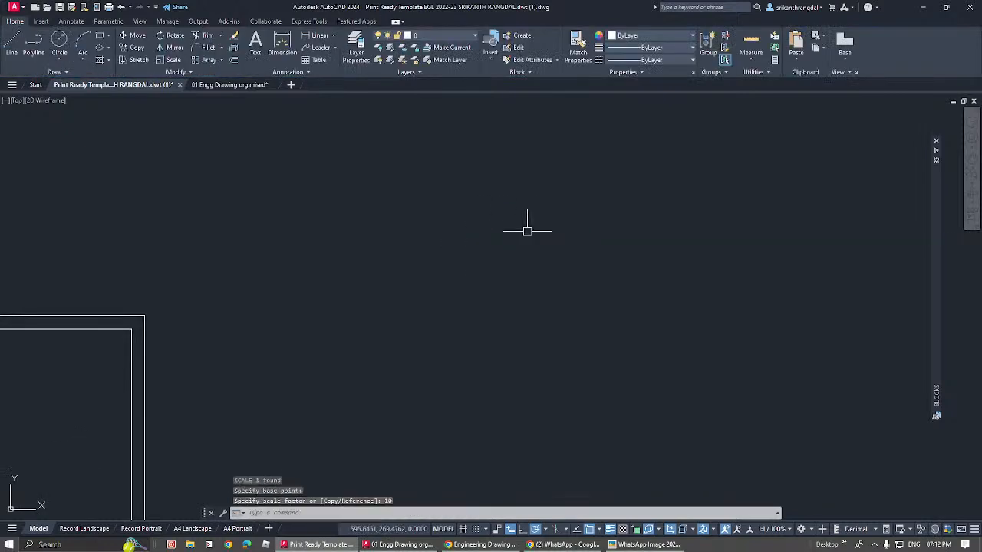
# Step: Scale the image by 10 a second time
pyautogui.scroll(-5, 525, 222)
pyautogui.click(533, 228)
pyautogui.click(596, 176)
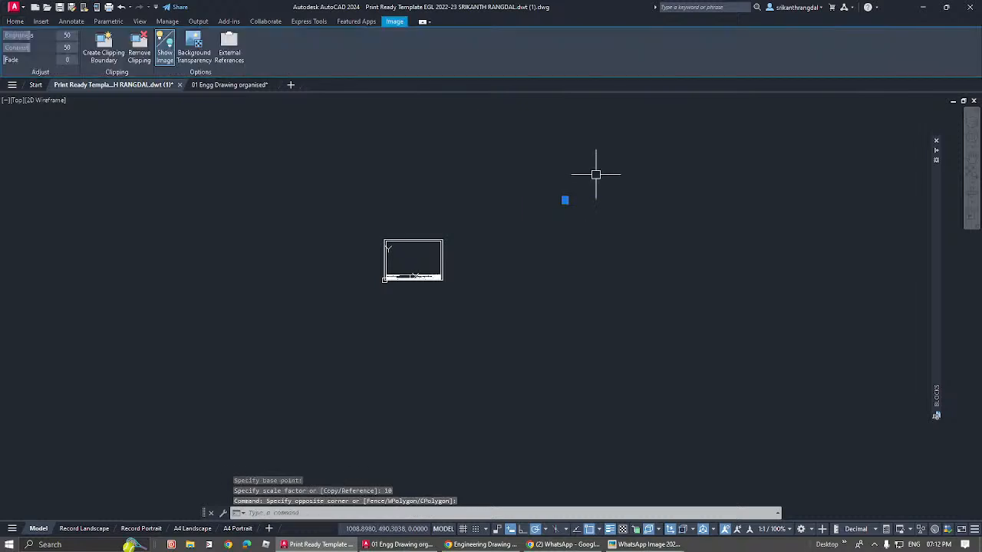
pyautogui.write('sc')
pyautogui.press('Return')
pyautogui.click(584, 198)
pyautogui.write('10')
pyautogui.press('Return')
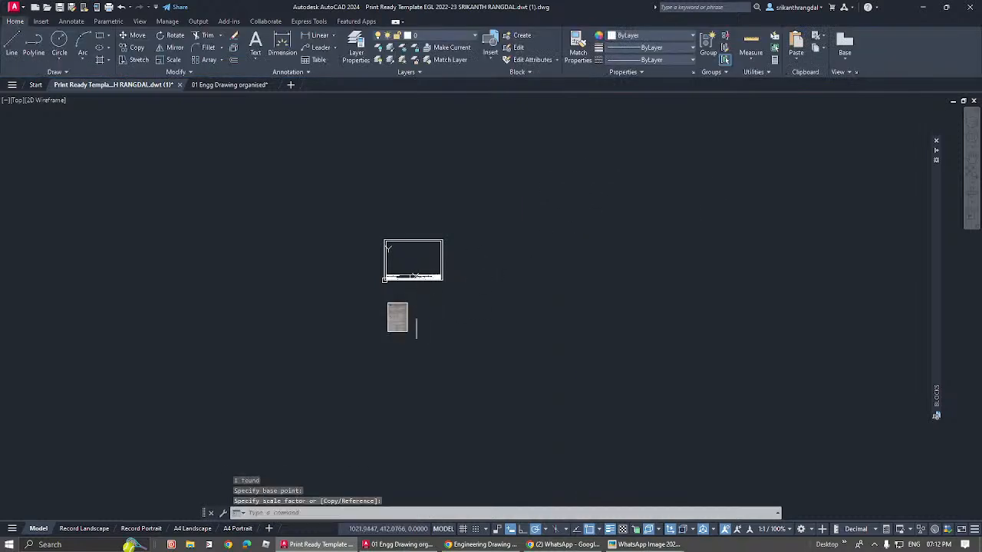
# Step: Move the enlarged exam image beside the template frame and zoom in to check the questions
pyautogui.click(417, 315)
pyautogui.click(384, 334)
pyautogui.moveTo(419, 322); pyautogui.dragTo(425, 339, button='middle')
pyautogui.click(471, 295)
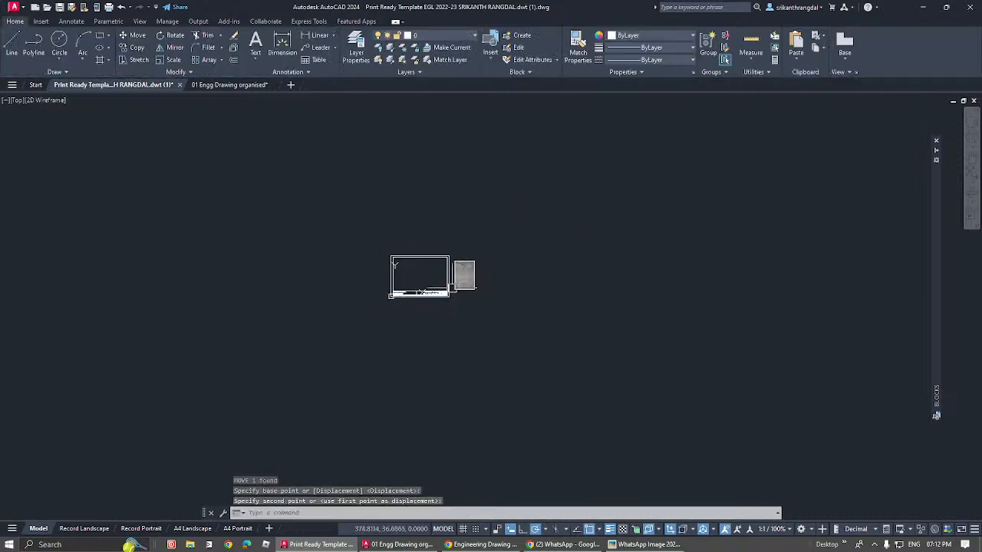
pyautogui.scroll(5, 433, 280)
pyautogui.scroll(5, 548, 253)
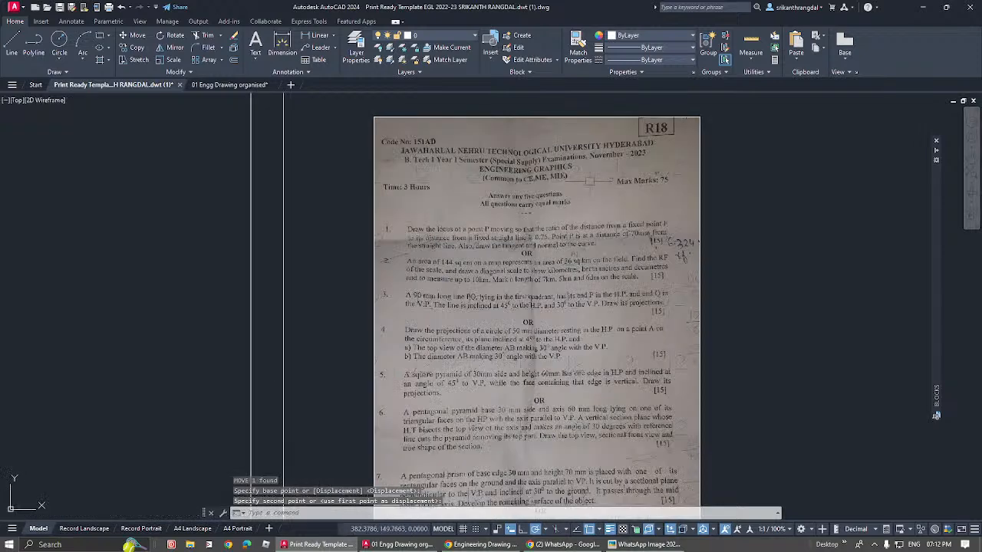
pyautogui.scroll(2, 578, 181)
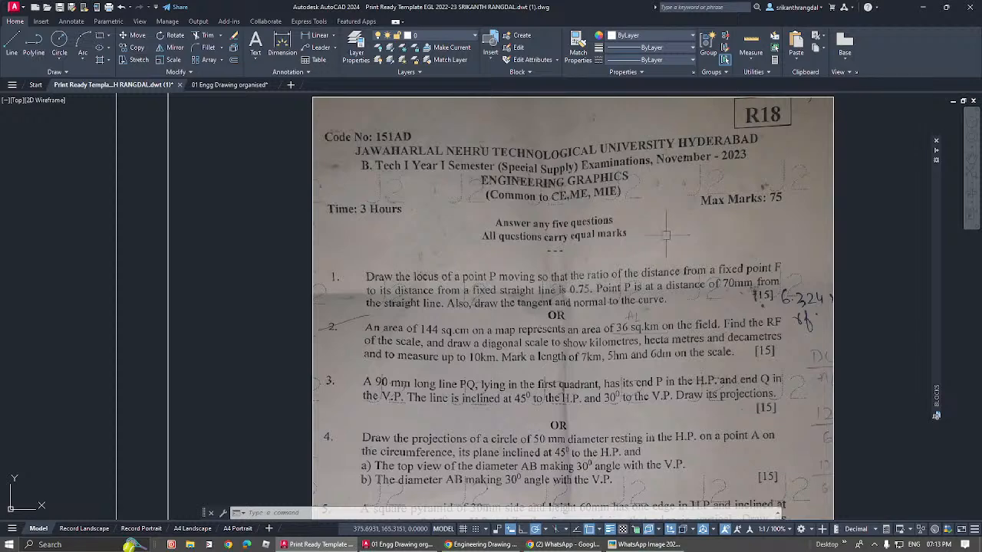
pyautogui.moveTo(666, 235); pyautogui.dragTo(679, 183, button='middle')
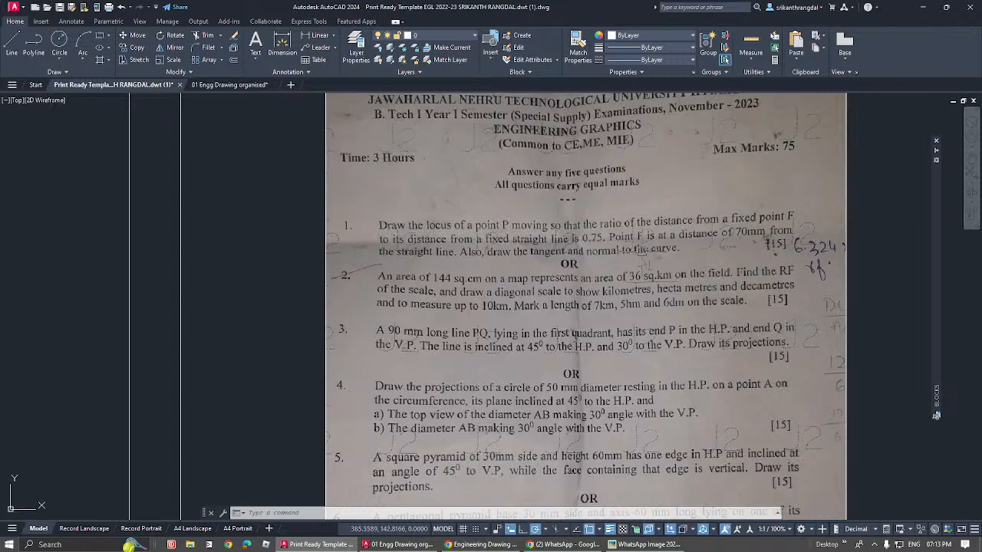
pyautogui.scroll(-3, 641, 252)
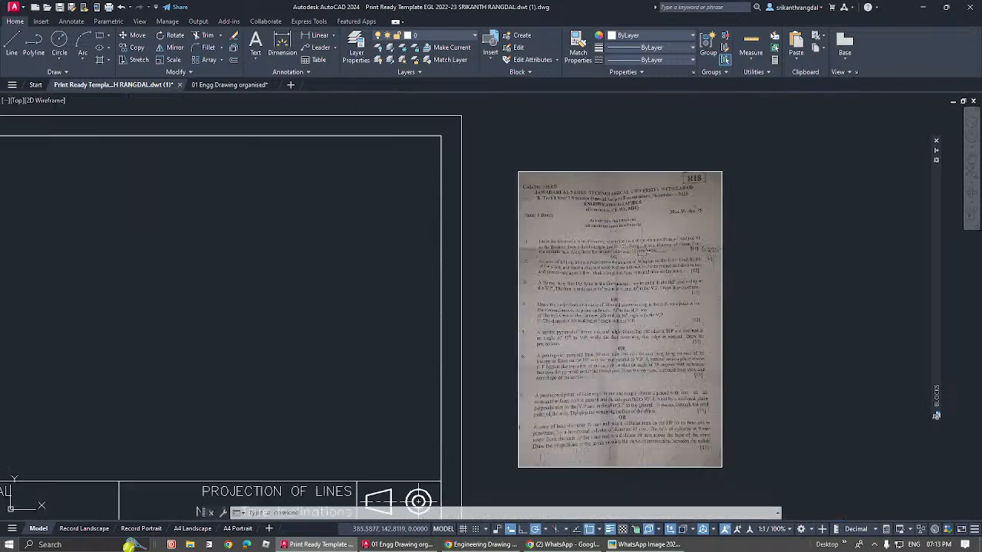
pyautogui.scroll(4, 602, 250)
pyautogui.scroll(-3, 602, 247)
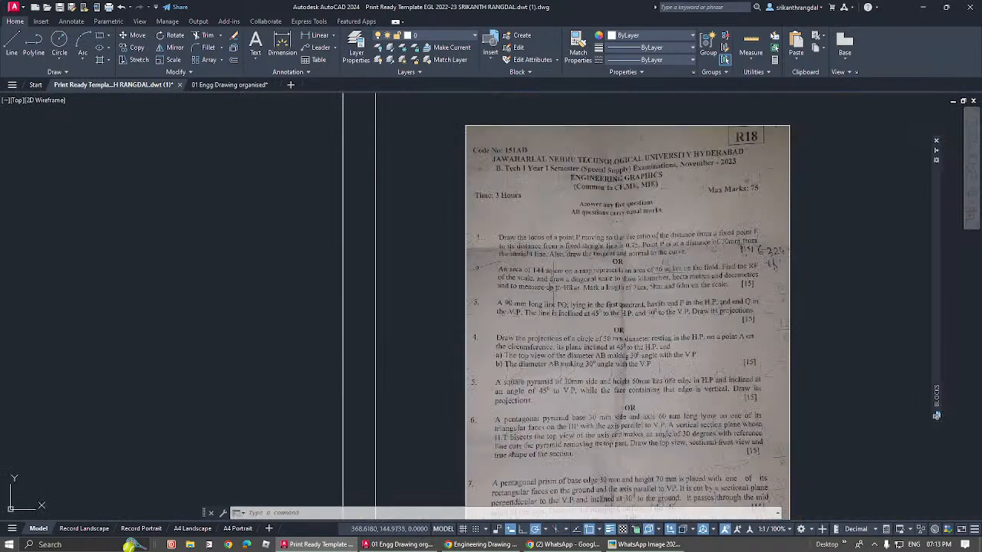
pyautogui.click(398, 545)
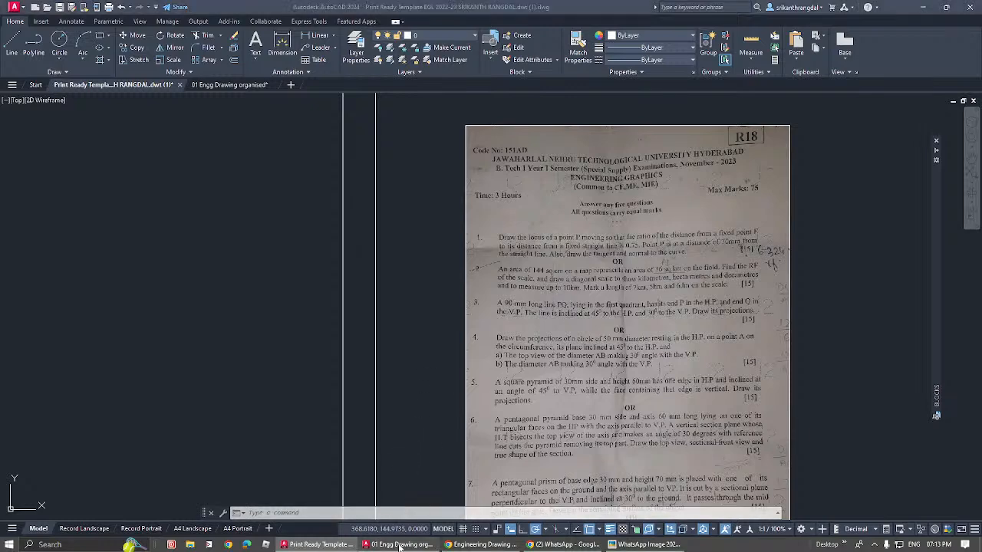
# Step: Open the block library with I and place the 45° set-square block
pyautogui.scroll(-3, 507, 289)
pyautogui.scroll(1, 525, 291)
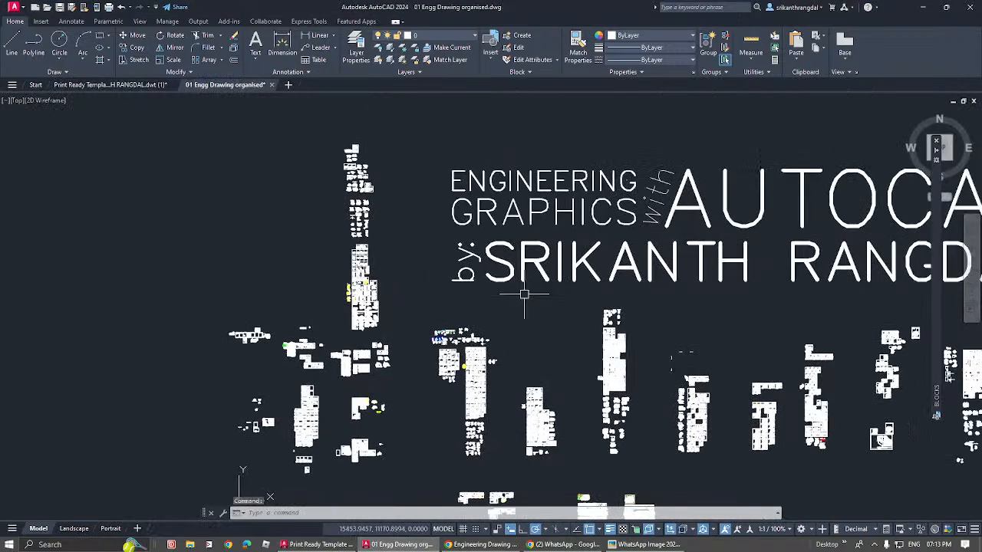
pyautogui.write('i')
pyautogui.press('Return')
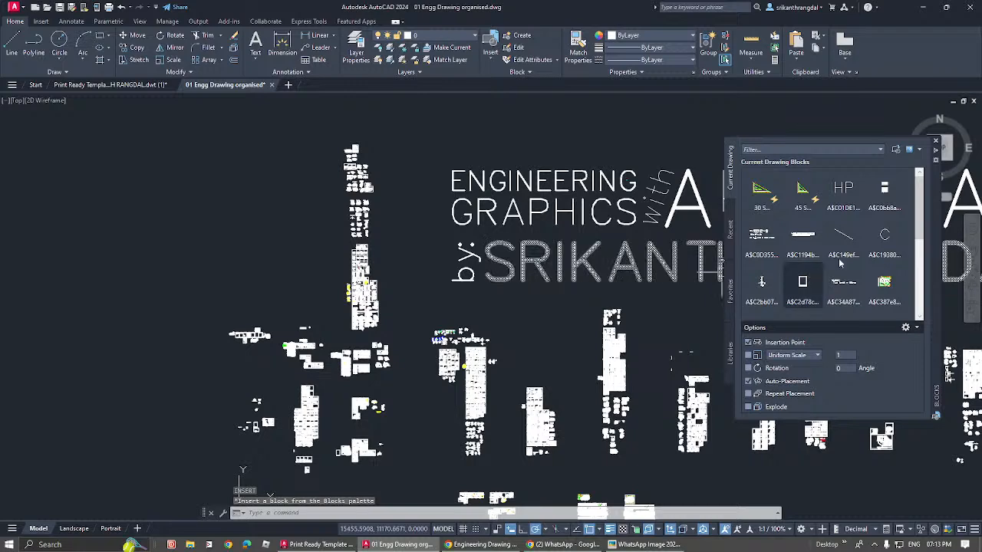
pyautogui.click(806, 195)
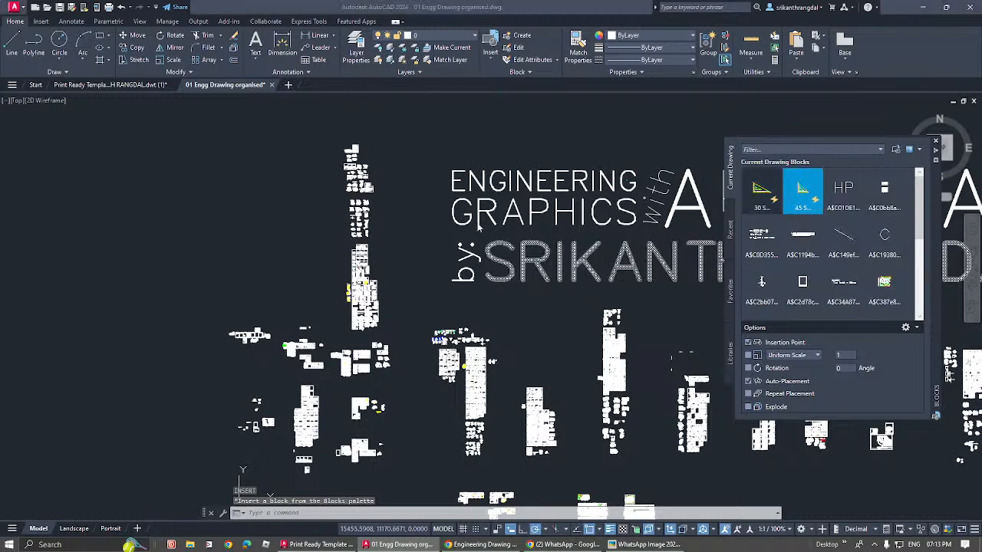
pyautogui.click(188, 212)
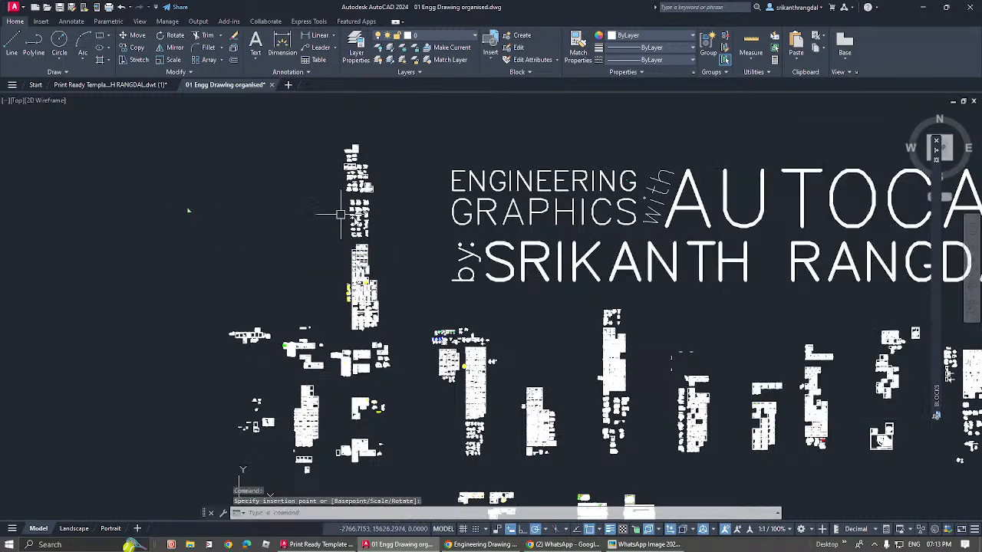
# Step: Insert the Compass, Protractor and drafter blocks into the organised drawing
pyautogui.scroll(10, 176, 199)
pyautogui.scroll(2, 192, 224)
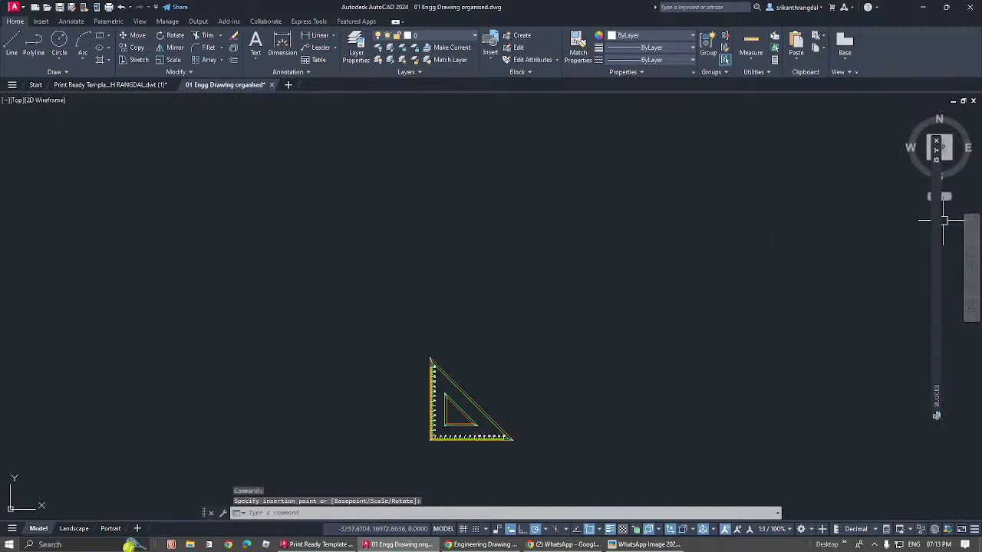
pyautogui.moveTo(936, 222)
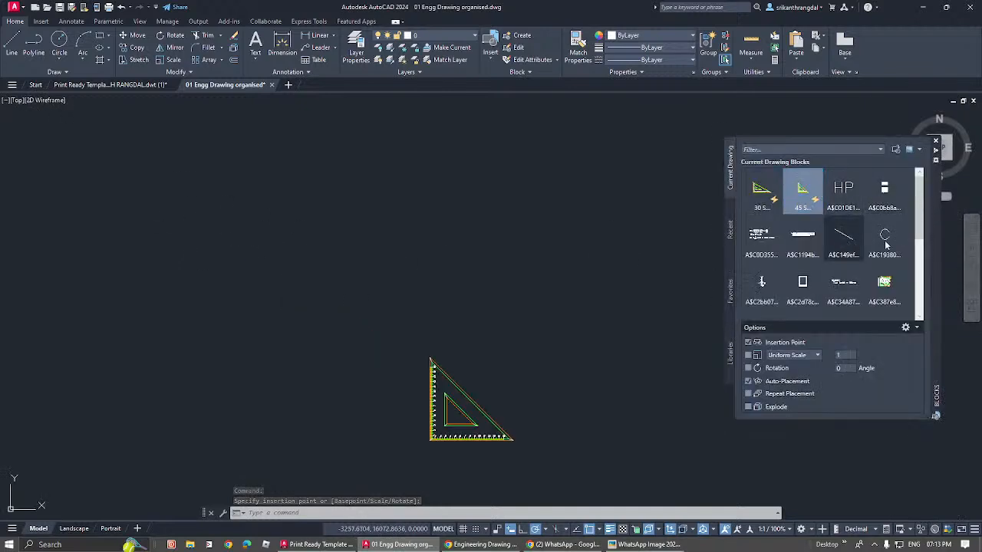
pyautogui.scroll(-1, 921, 245)
pyautogui.moveTo(922, 246); pyautogui.dragTo(928, 301)
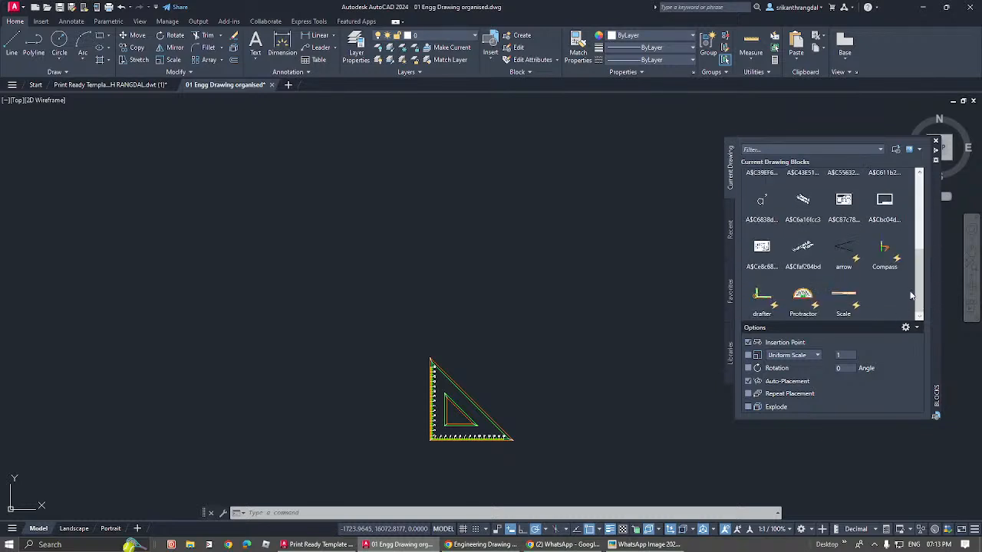
pyautogui.click(885, 254)
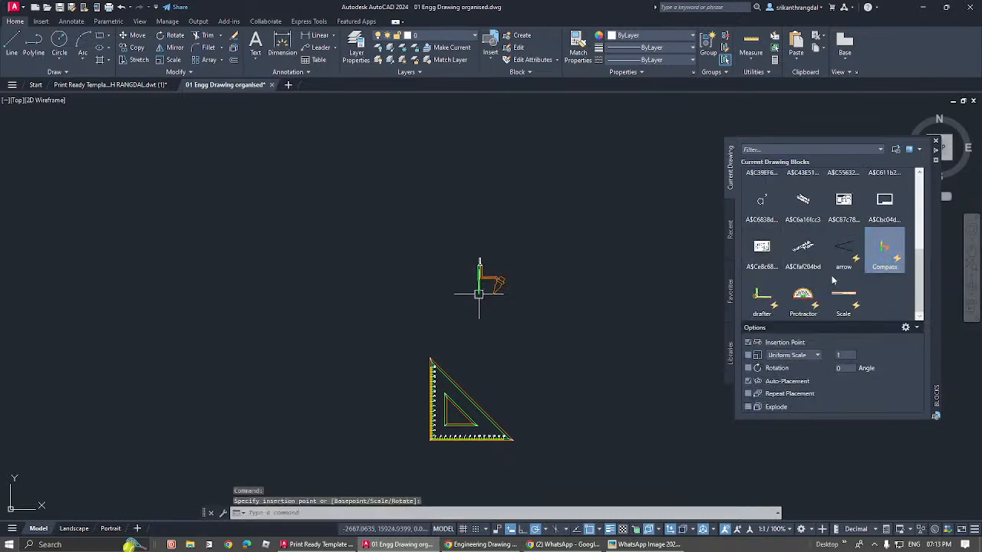
pyautogui.click(478, 291)
pyautogui.click(803, 295)
pyautogui.click(417, 266)
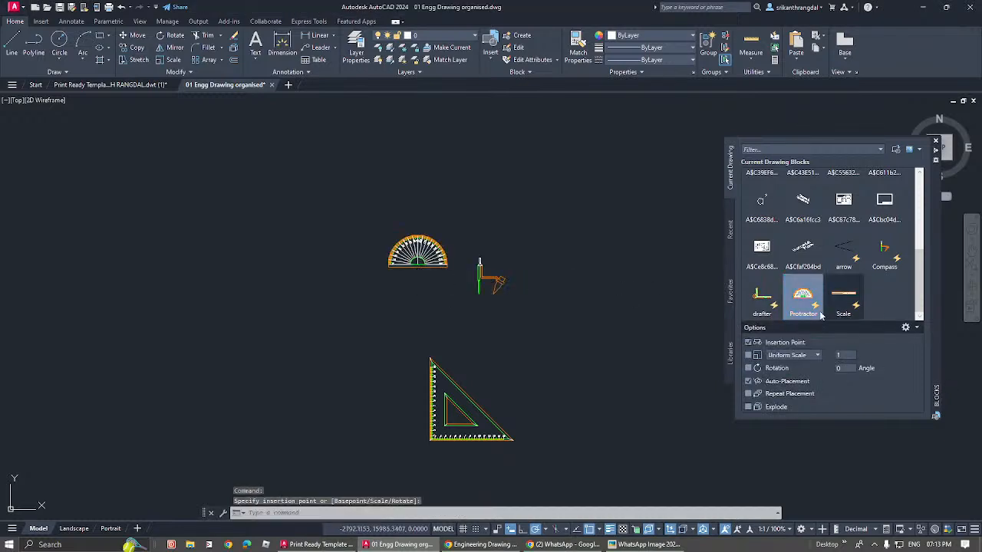
pyautogui.click(761, 300)
pyautogui.click(414, 208)
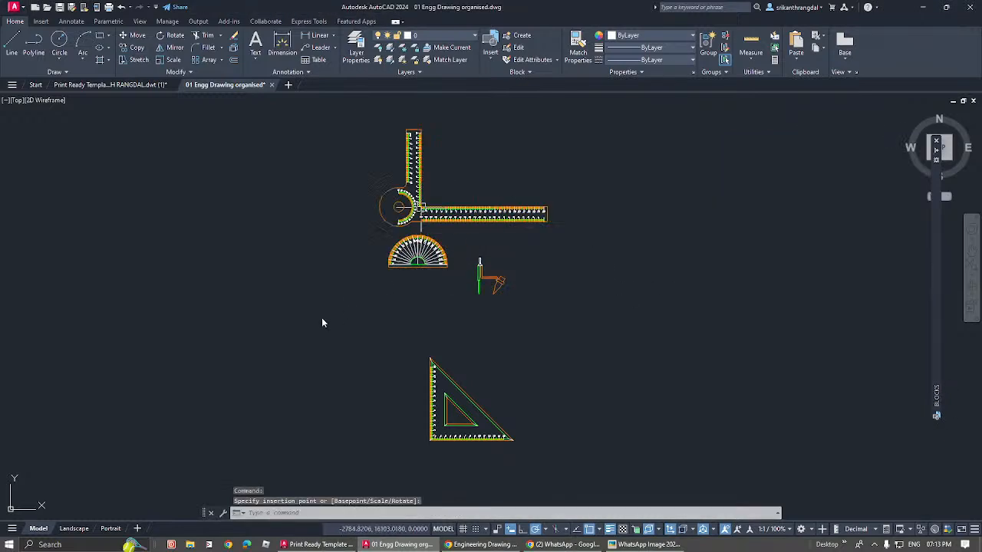
# Step: Cut the drafter, protractor and compass and paste them into the Print Ready Template
pyautogui.click(526, 169)
pyautogui.click(323, 285)
pyautogui.hotkey('ctrl', 'x')
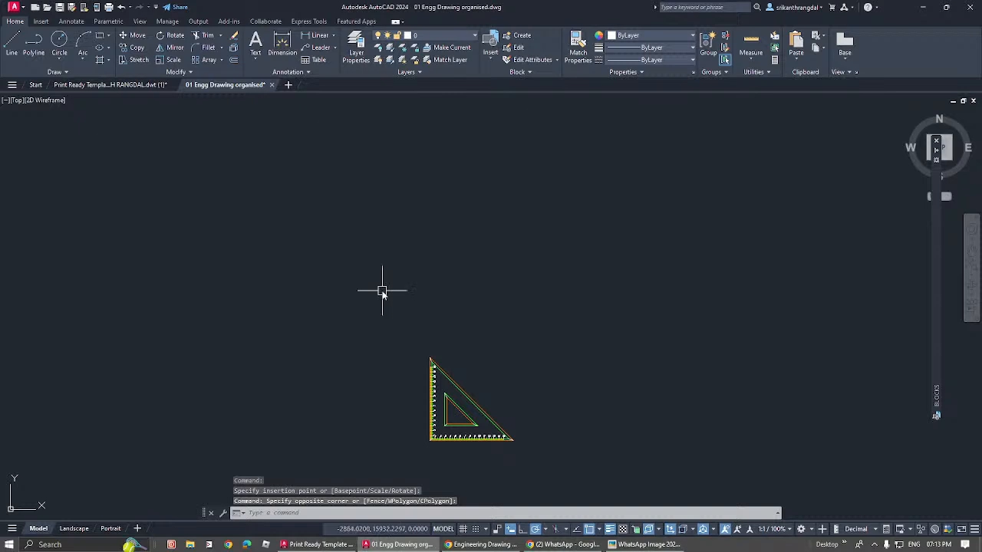
pyautogui.hotkey('alt', 'Tab')
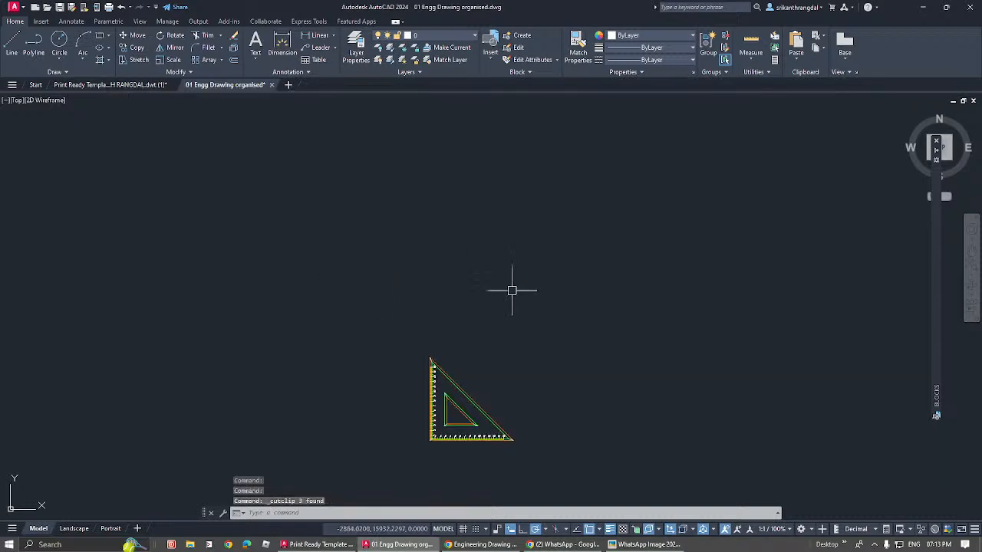
pyautogui.click(111, 84)
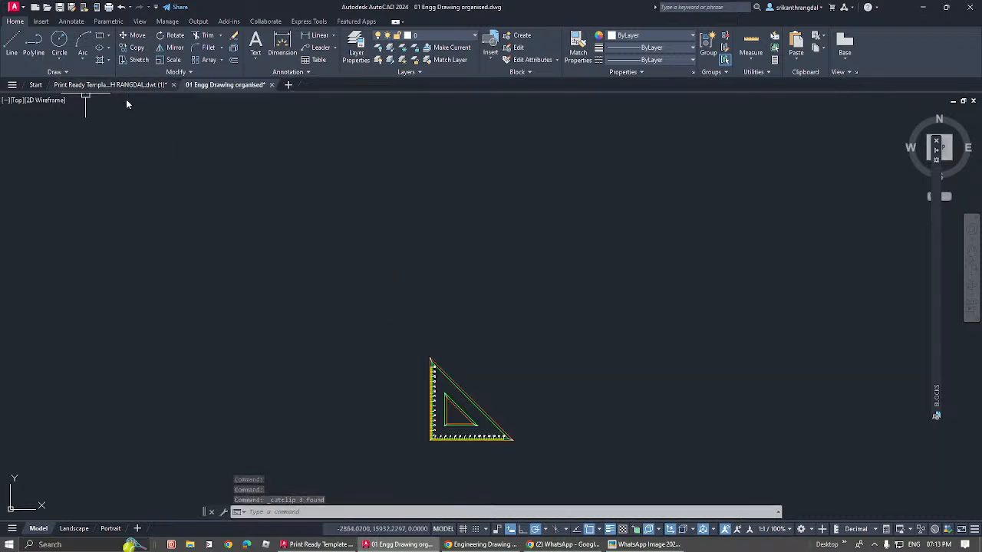
pyautogui.hotkey('ctrl', 'v')
pyautogui.scroll(-5, 372, 258)
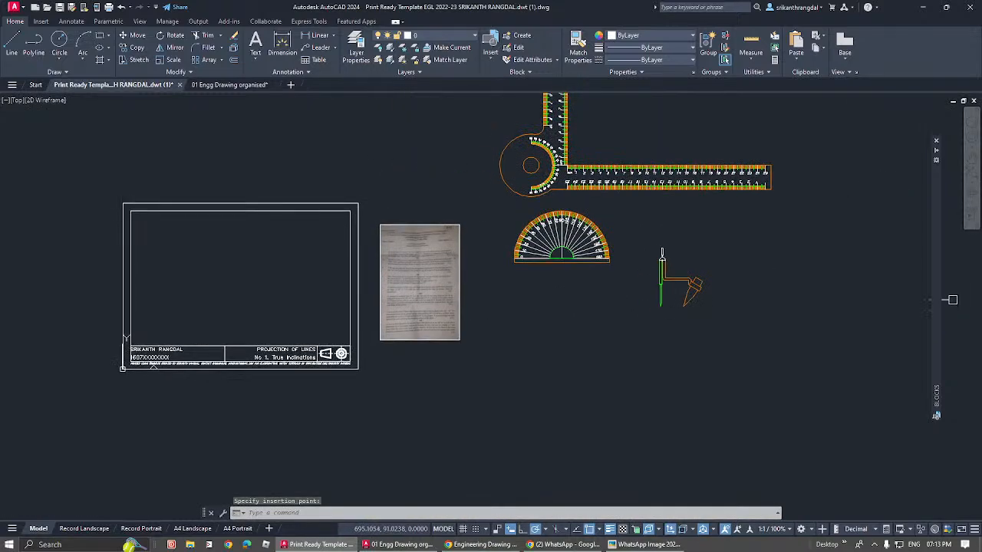
# Step: Erase the pasted drafter, protractor and compass, keeping the sheet frame and exam photo
pyautogui.moveTo(937, 302)
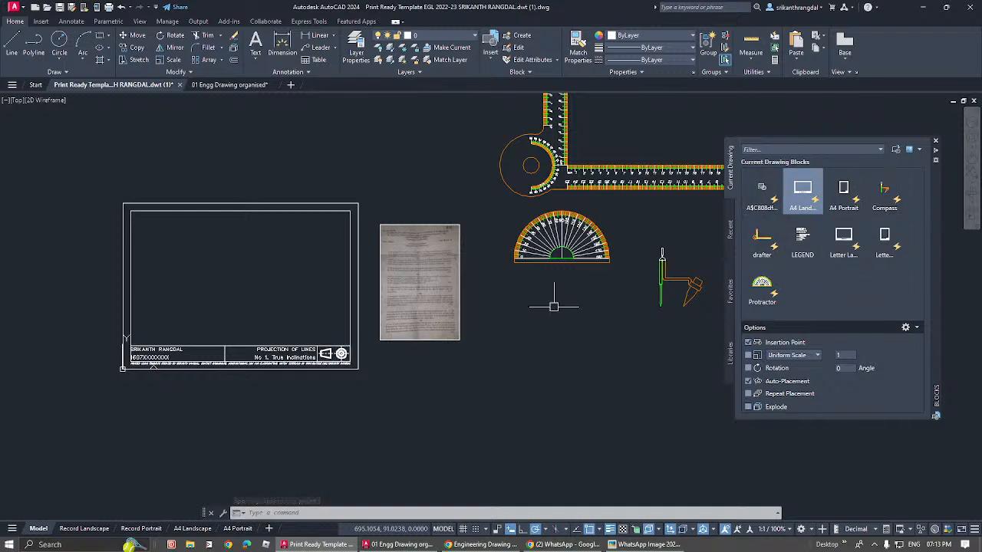
pyautogui.click(586, 353)
pyautogui.click(701, 220)
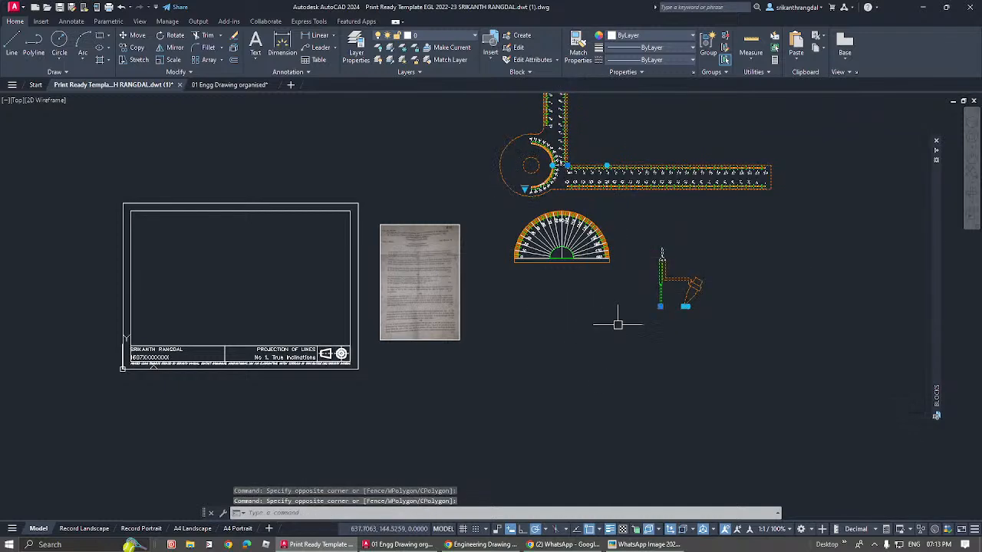
pyautogui.click(730, 219)
pyautogui.click(519, 340)
pyautogui.press('Delete')
pyautogui.moveTo(387, 312); pyautogui.dragTo(510, 330, button='middle')
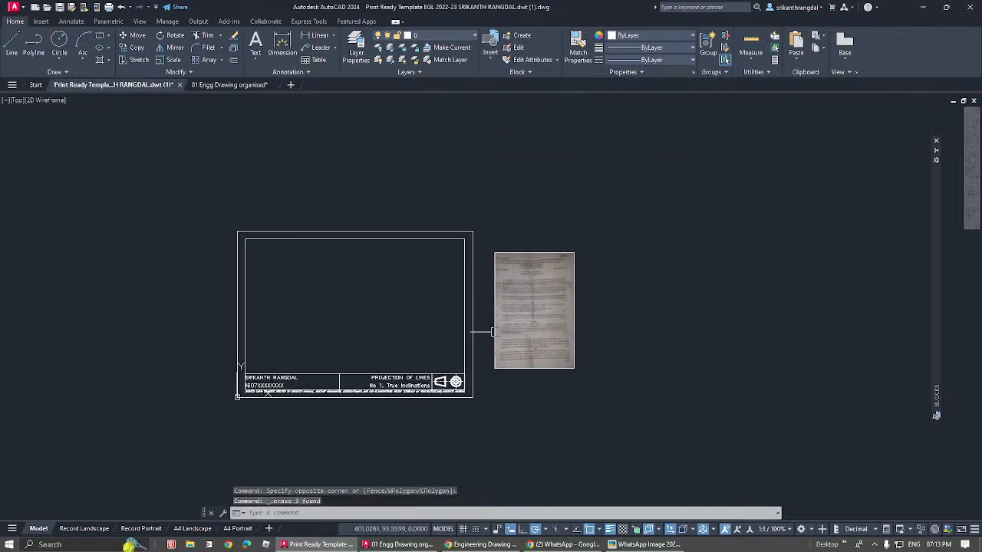
pyautogui.scroll(5, 474, 303)
pyautogui.moveTo(600, 294)
pyautogui.mouseDown(button='middle')
pyautogui.moveTo(668, 288)
pyautogui.moveTo(637, 313)
pyautogui.moveTo(543, 314)
pyautogui.mouseUp(button='middle')
pyautogui.scroll(6, 659, 240)
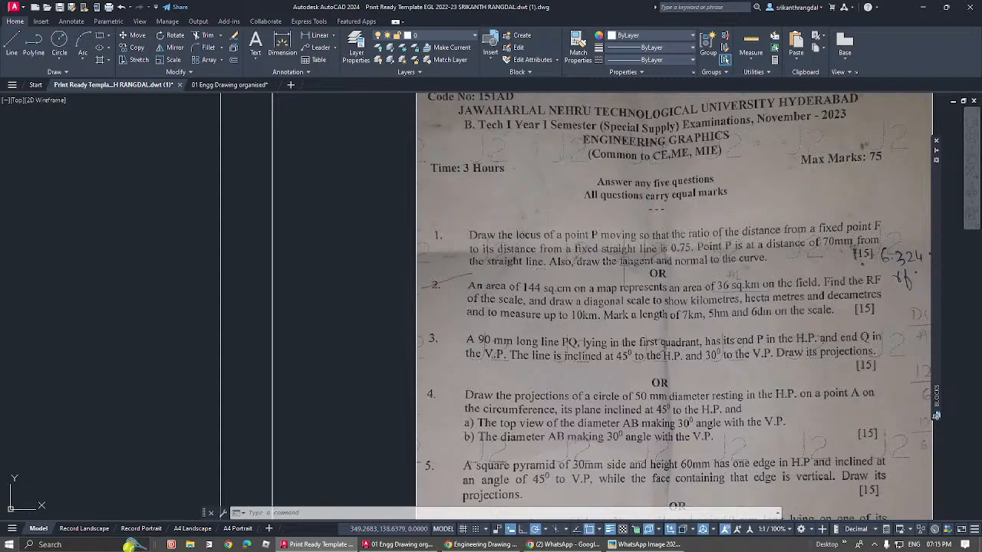
# Step: Zoom into question 1 on the scanned paper to read the 0.75 ratio and 70mm, then zoom back out
pyautogui.scroll(-2, 772, 261)
pyautogui.scroll(-3, 591, 269)
pyautogui.scroll(7, 689, 264)
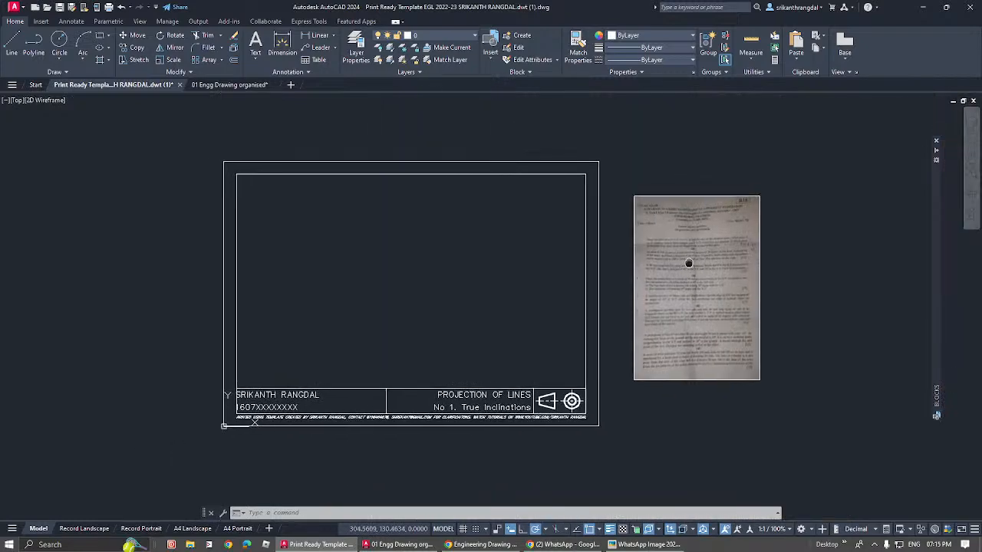
pyautogui.scroll(2, 683, 263)
pyautogui.scroll(-4, 703, 221)
pyautogui.moveTo(702, 221); pyautogui.dragTo(526, 249, button='middle')
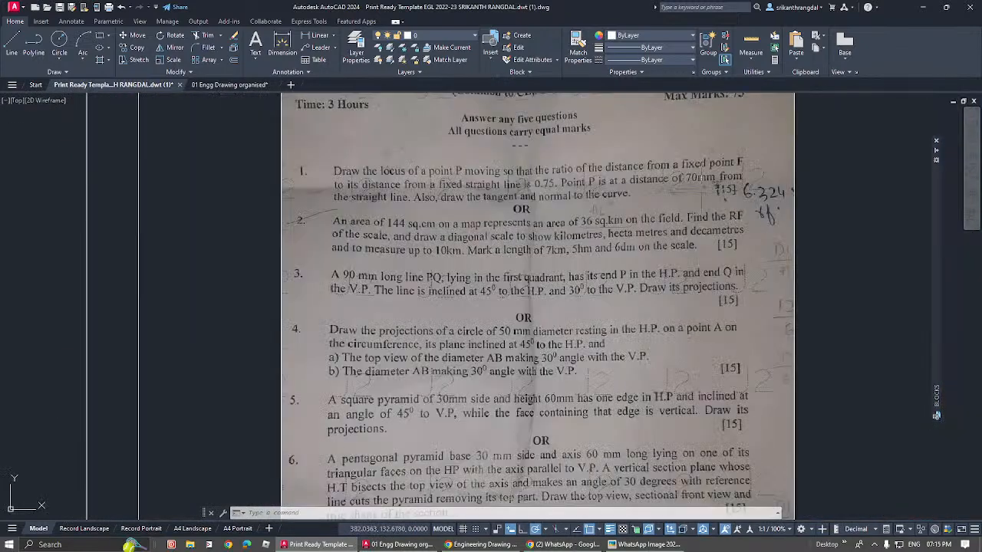
pyautogui.scroll(2, 704, 178)
pyautogui.scroll(4, 706, 176)
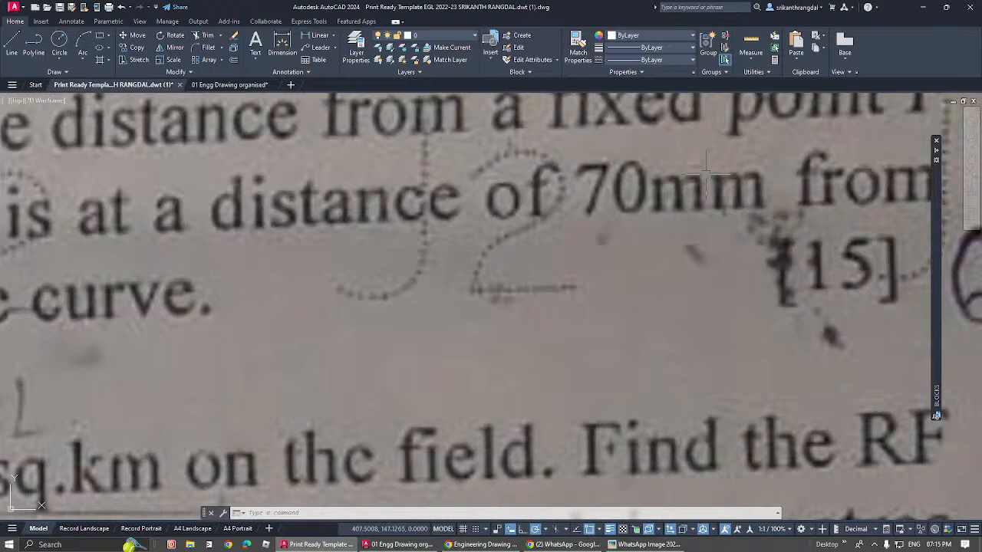
pyautogui.scroll(-4, 706, 177)
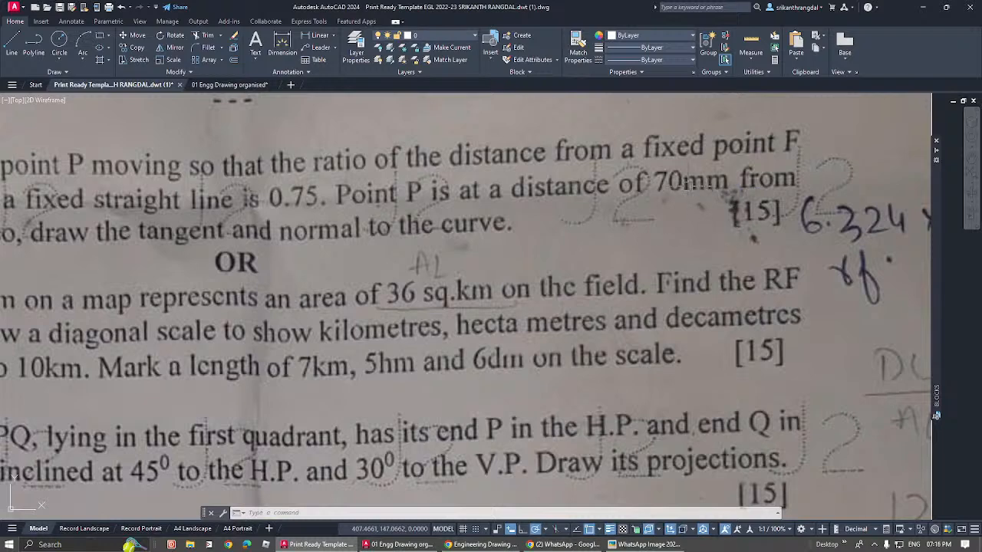
pyautogui.scroll(-4, 694, 185)
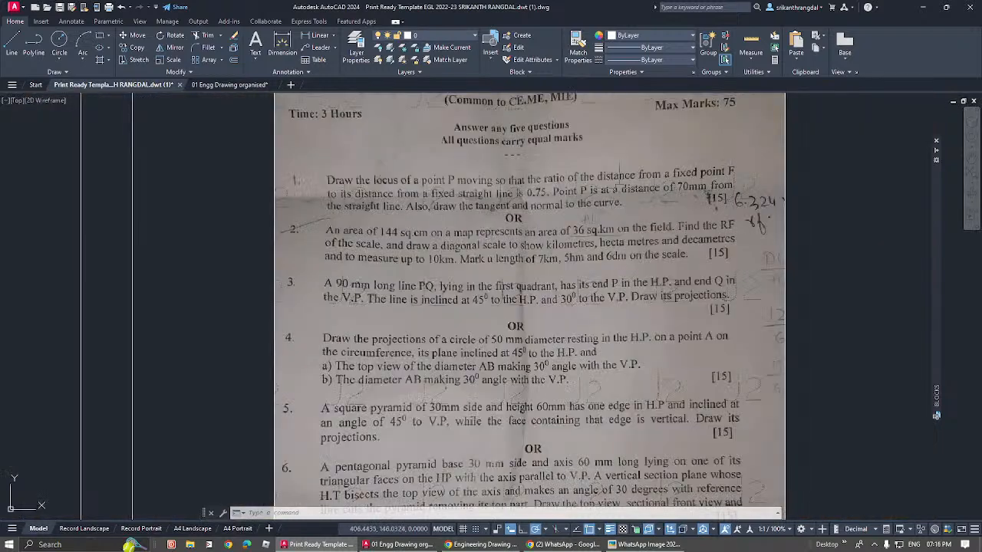
pyautogui.scroll(-5, 407, 234)
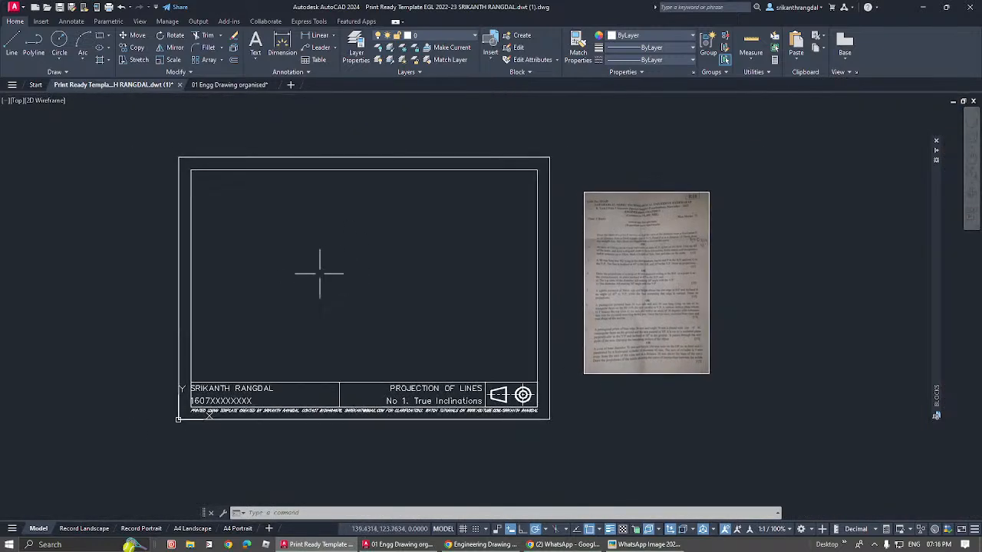
# Step: Draw a vertical directrix with LINE, then a horizontal axis line running right from its middle
pyautogui.press('l')
pyautogui.press('Return')
pyautogui.click(224, 192)
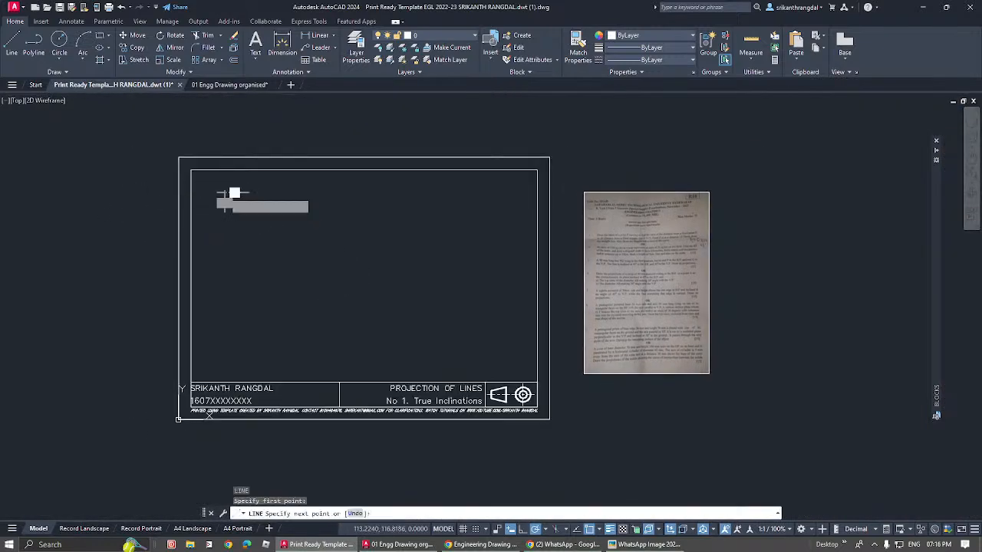
pyautogui.click(224, 283)
pyautogui.press('Return')
pyautogui.press('Return')
pyautogui.click(224, 238)
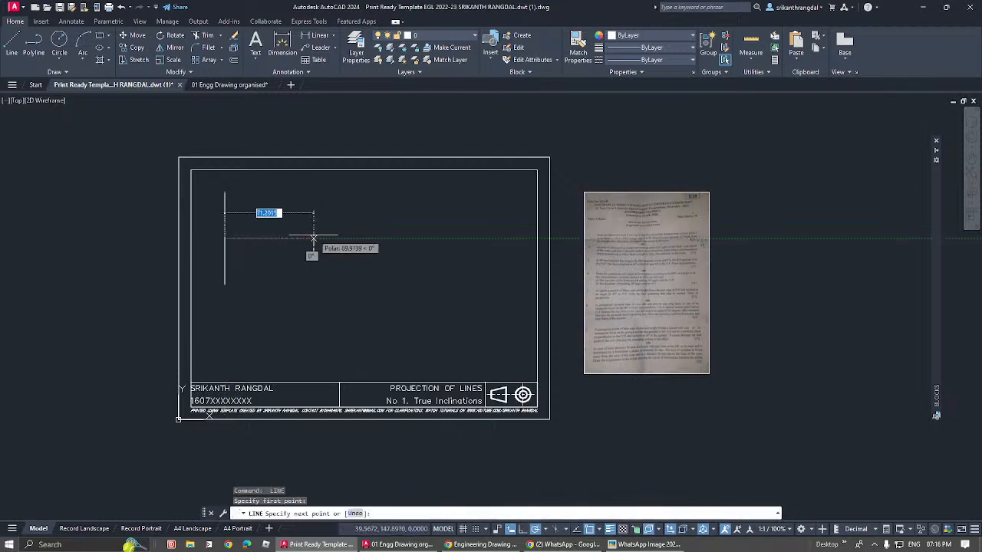
pyautogui.click(314, 238)
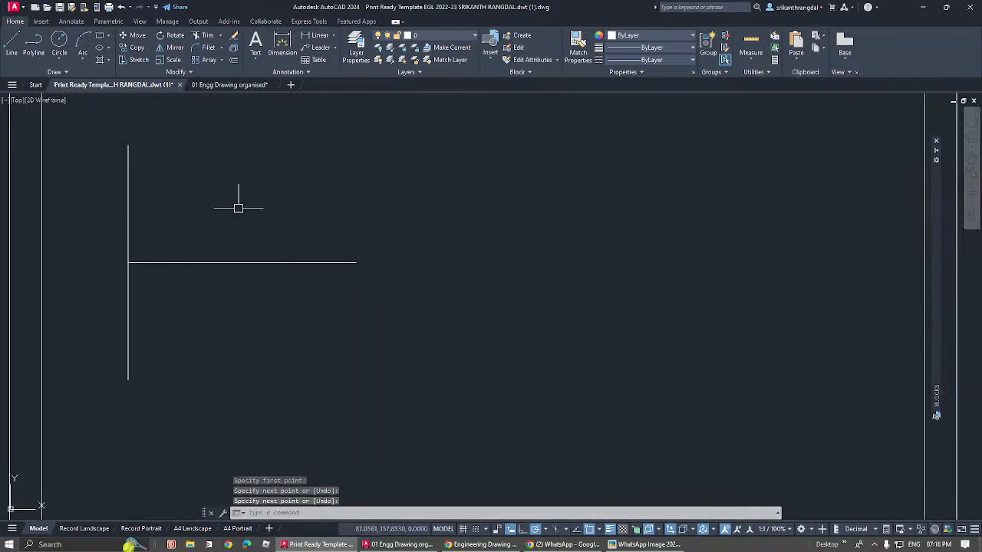
# Step: Check the directrix selection, then pan and zoom out to show both lines on the sheet
pyautogui.moveTo(246, 240); pyautogui.dragTo(296, 273, button='middle')
pyautogui.click(247, 228)
pyautogui.click(160, 254)
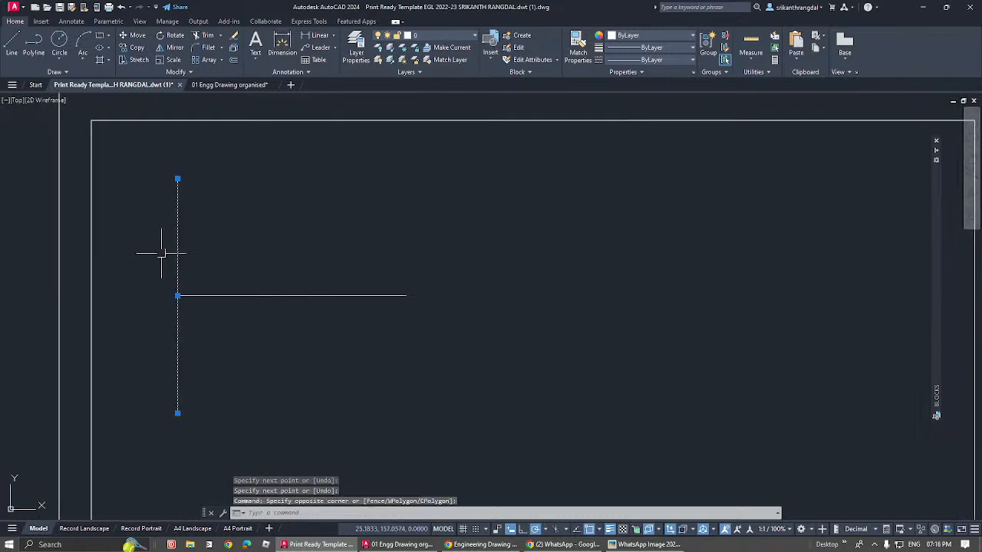
pyautogui.moveTo(228, 228); pyautogui.dragTo(223, 247, button='middle')
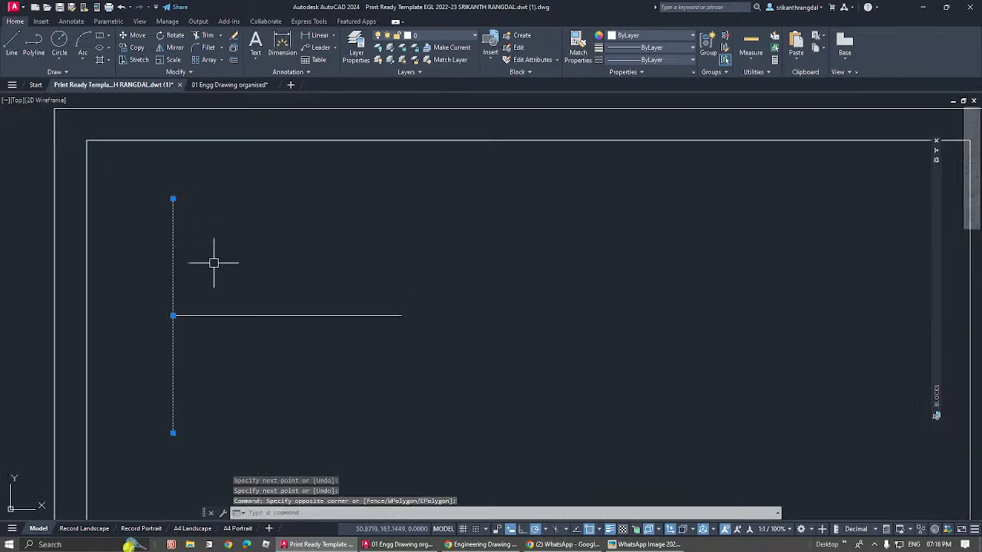
pyautogui.press('Escape')
pyautogui.press('Escape')
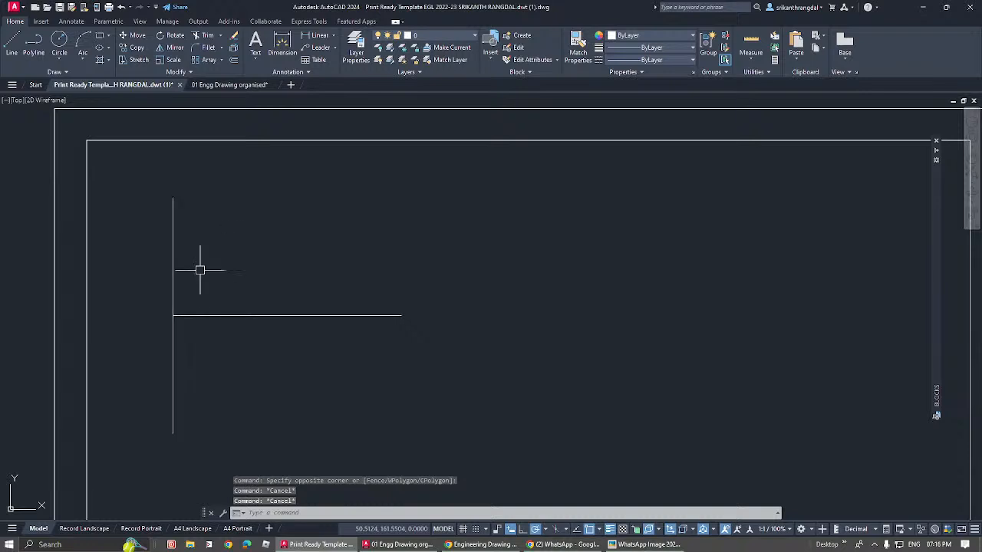
pyautogui.moveTo(211, 306); pyautogui.dragTo(212, 313, button='middle')
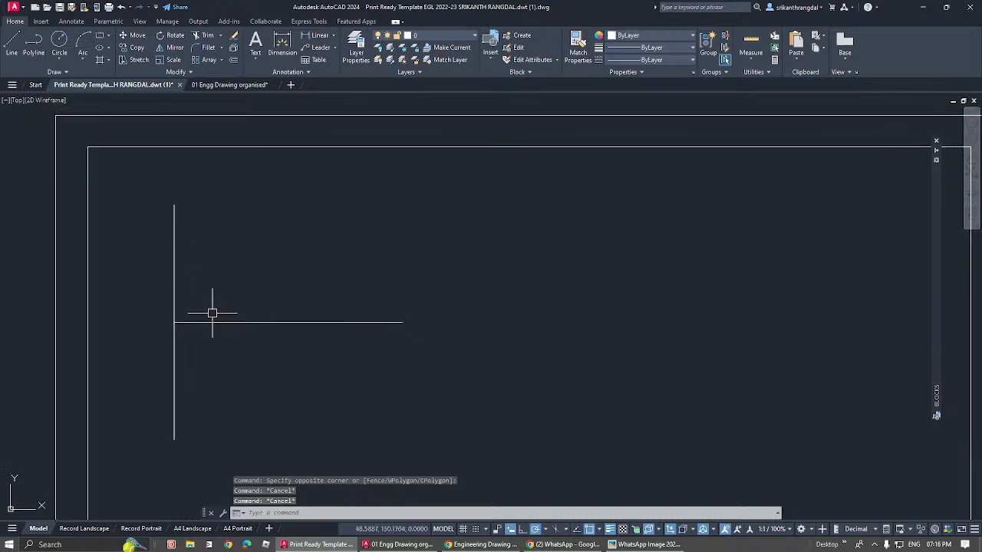
pyautogui.scroll(-4, 212, 313)
pyautogui.moveTo(255, 362)
pyautogui.mouseDown(button='middle')
pyautogui.moveTo(235, 300)
pyautogui.moveTo(268, 337)
pyautogui.mouseUp(button='middle')
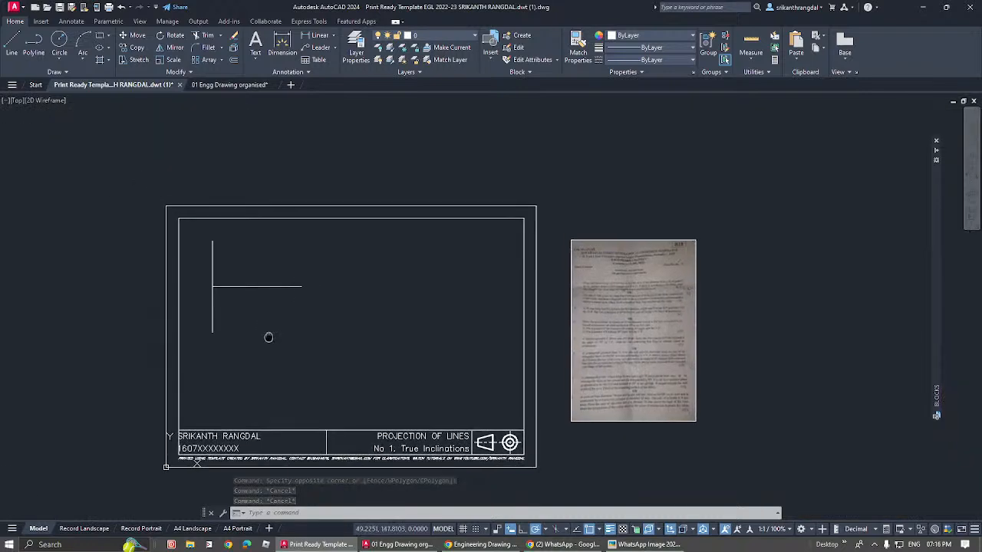
pyautogui.moveTo(935, 248)
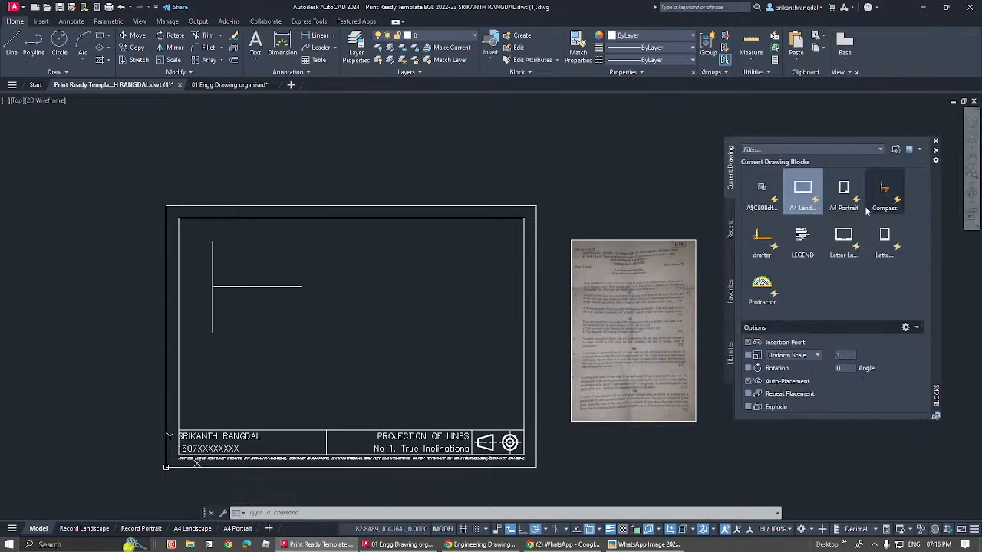
# Step: Insert the LEGEND block left of the sheet and explode it into separate parts
pyautogui.moveTo(112, 215); pyautogui.dragTo(214, 256, button='middle')
pyautogui.click(124, 230)
pyautogui.scroll(2, 123, 232)
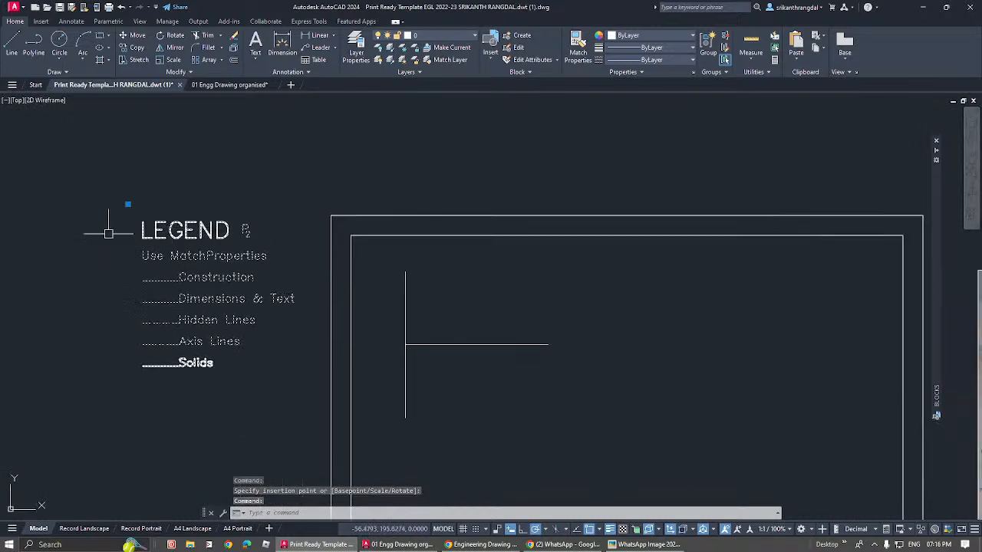
pyautogui.press('Return')
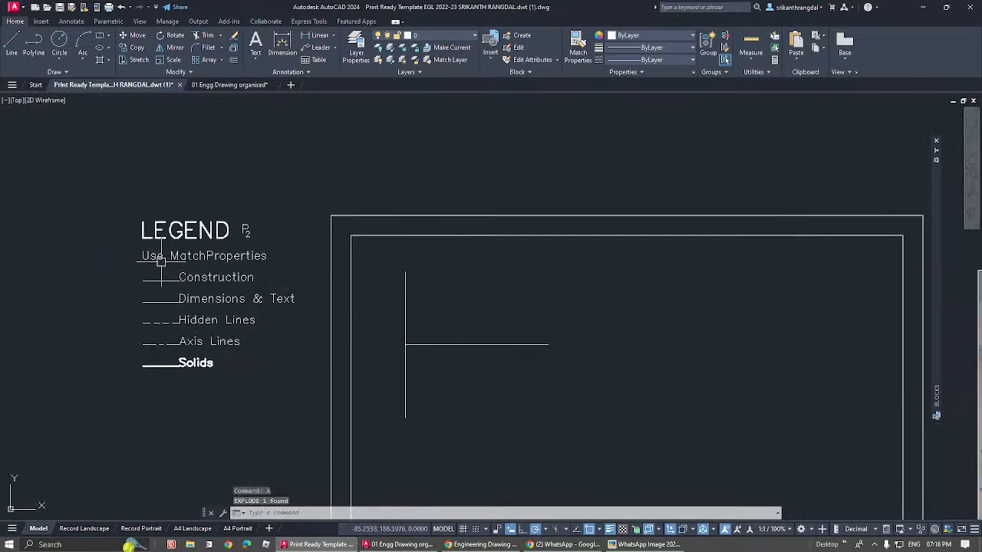
pyautogui.click(181, 233)
pyautogui.press('Escape')
pyautogui.press('Escape')
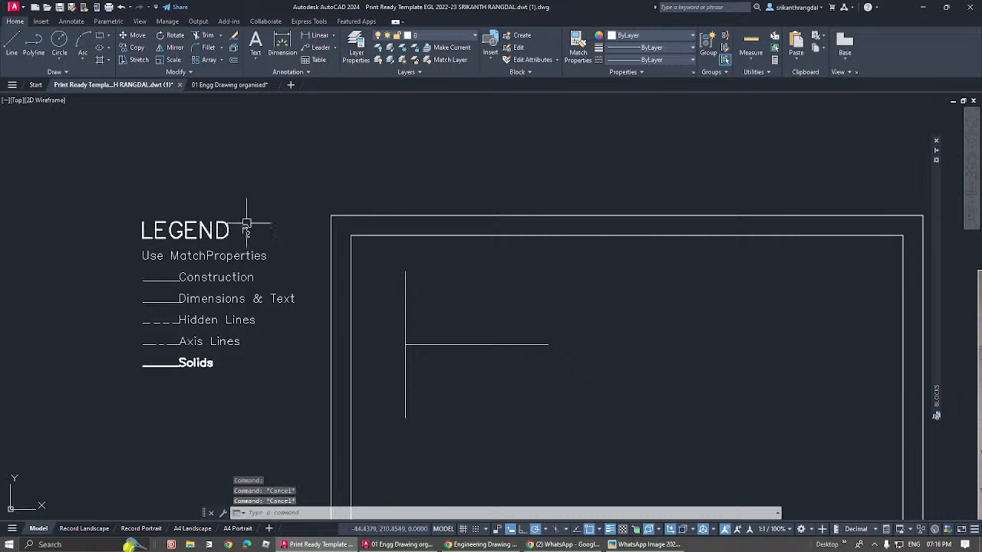
# Step: Pan toward the lines on the sheet and paste a copy of the P label
pyautogui.scroll(2, 223, 223)
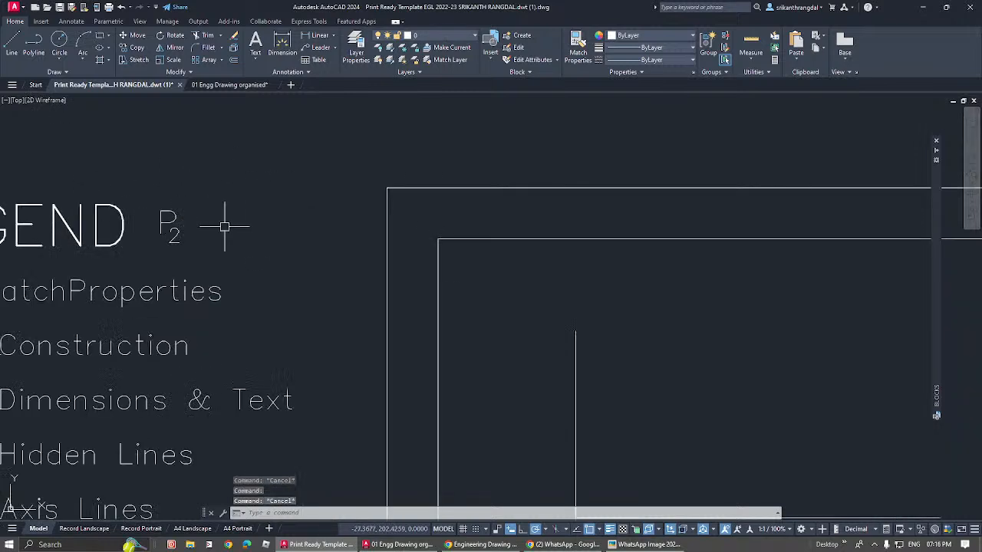
pyautogui.moveTo(207, 184); pyautogui.dragTo(178, 156, button='middle')
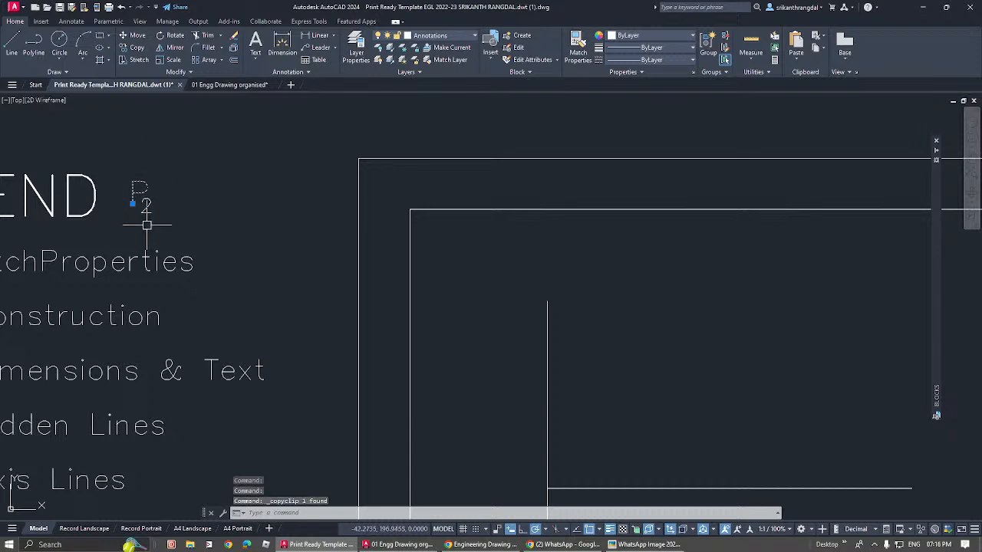
pyautogui.moveTo(144, 222); pyautogui.dragTo(54, 118, button='middle')
pyautogui.hotkey('ctrl', 'v')
pyautogui.scroll(-4, 433, 207)
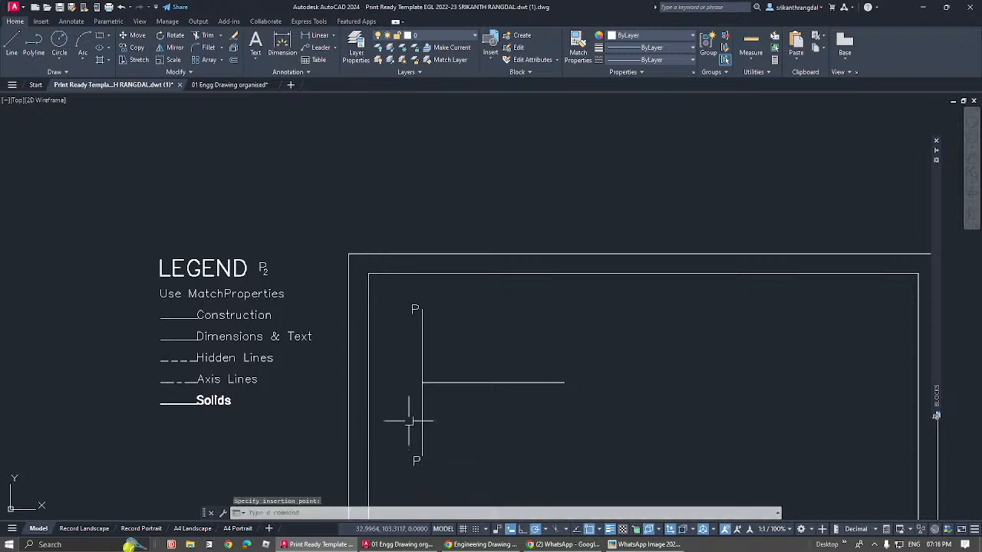
# Step: Drop the pasted P beside the vertical line and edit the top P label to read A
pyautogui.click(409, 391)
pyautogui.scroll(4, 401, 307)
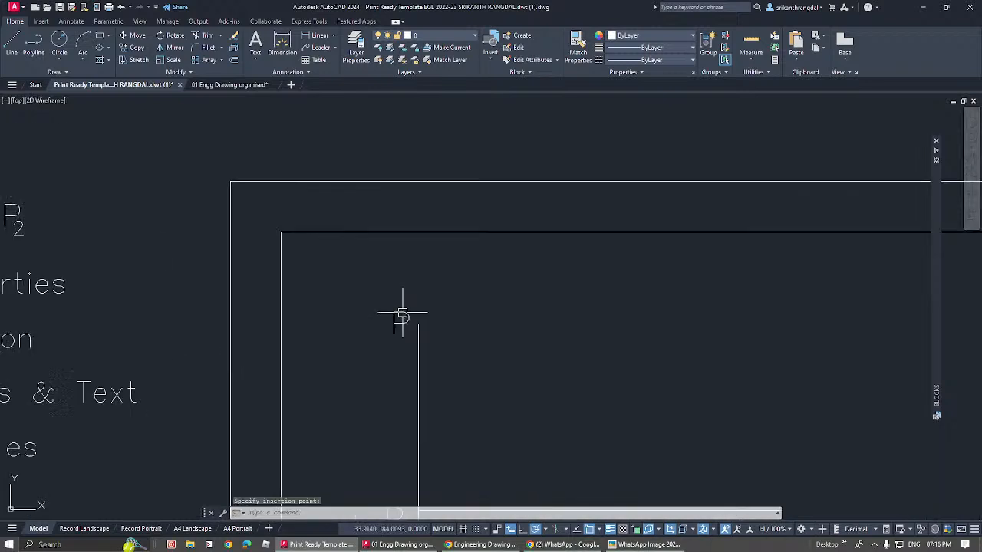
pyautogui.click(402, 314)
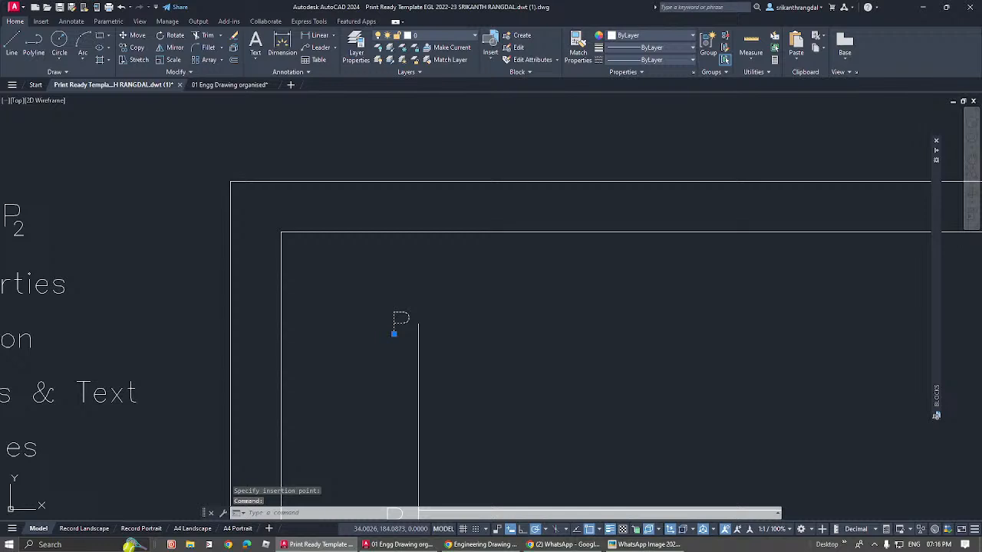
pyautogui.doubleClick(402, 319)
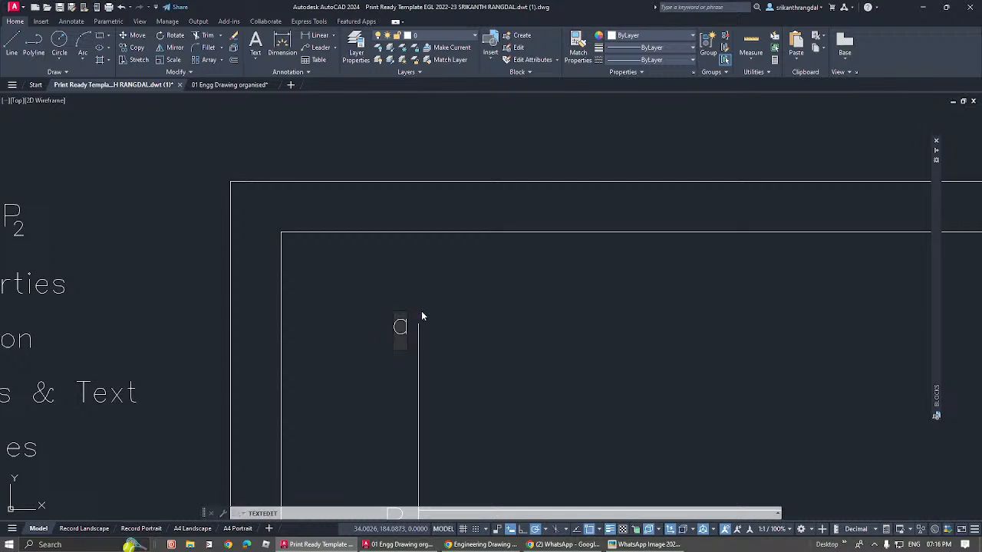
pyautogui.write('a')
pyautogui.press('Return')
pyautogui.scroll(-3, 420, 314)
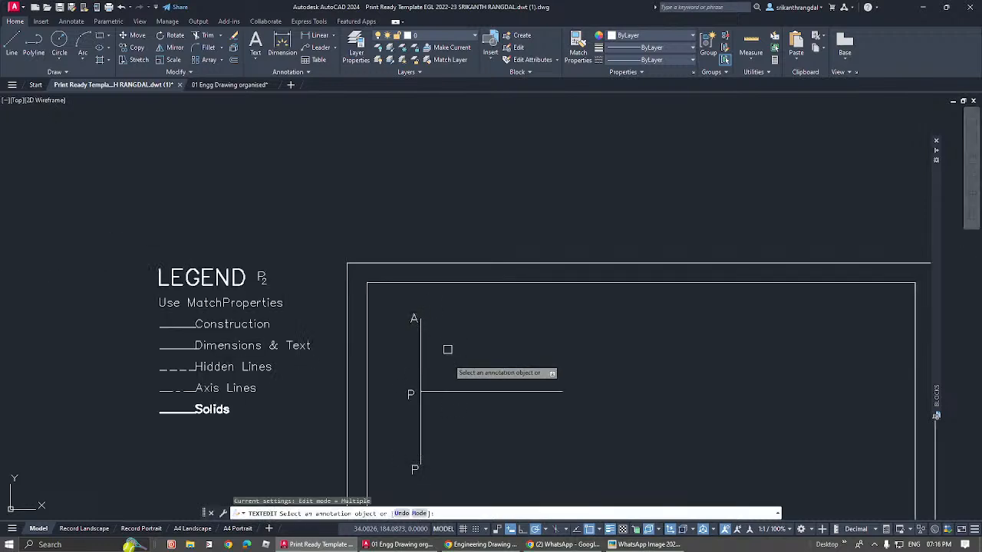
pyautogui.press('Escape')
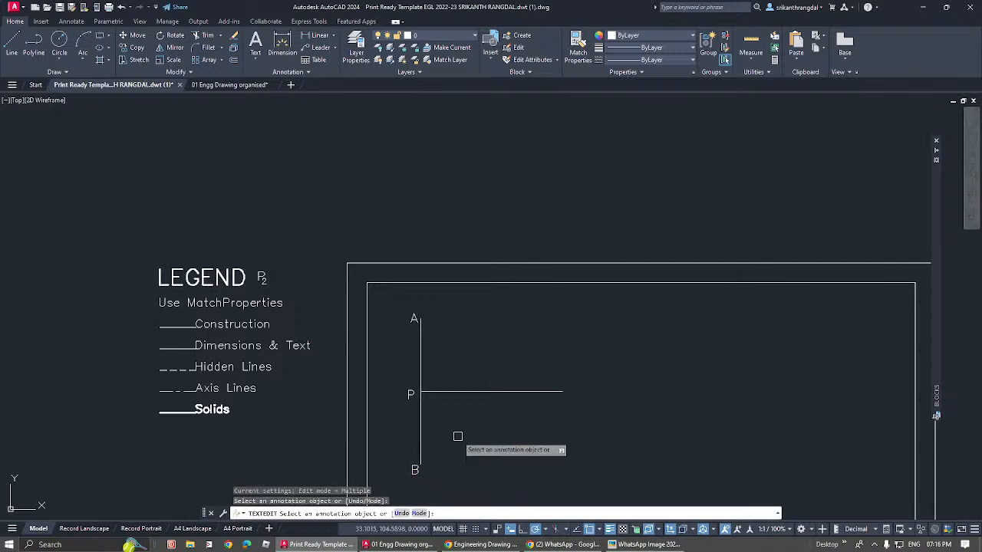
pyautogui.scroll(4, 445, 438)
pyautogui.scroll(-2, 407, 318)
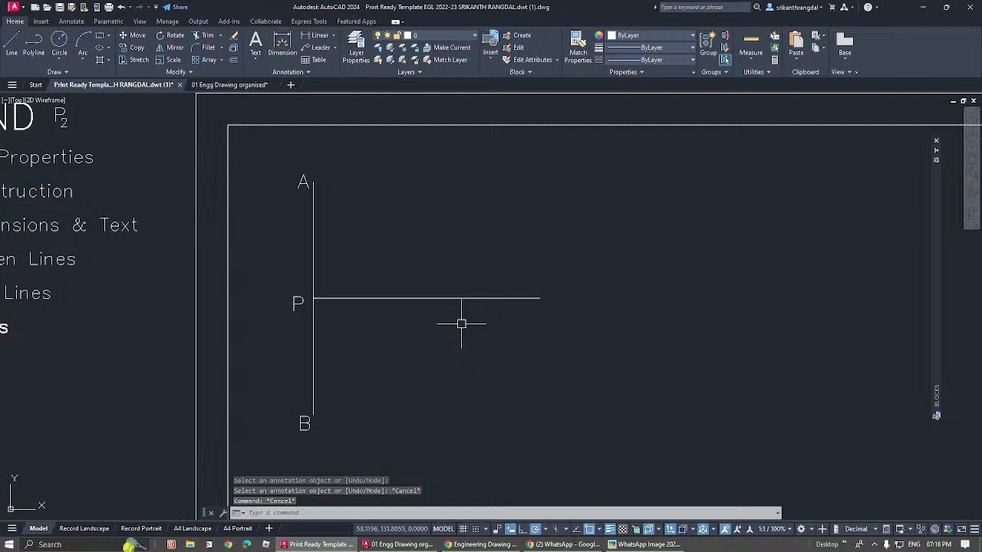
pyautogui.scroll(-2, 461, 324)
pyautogui.scroll(5, 537, 337)
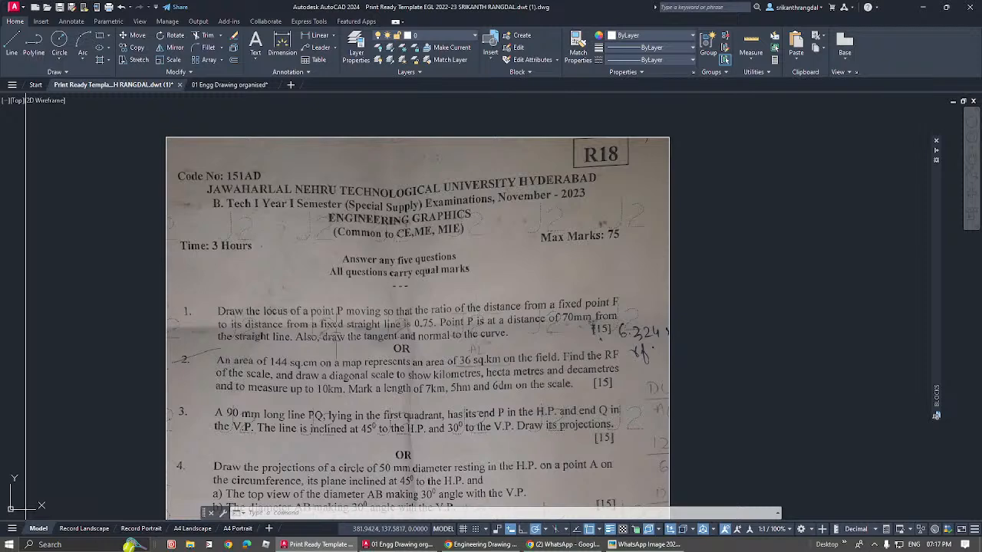
pyautogui.moveTo(326, 347); pyautogui.dragTo(469, 347, button='middle')
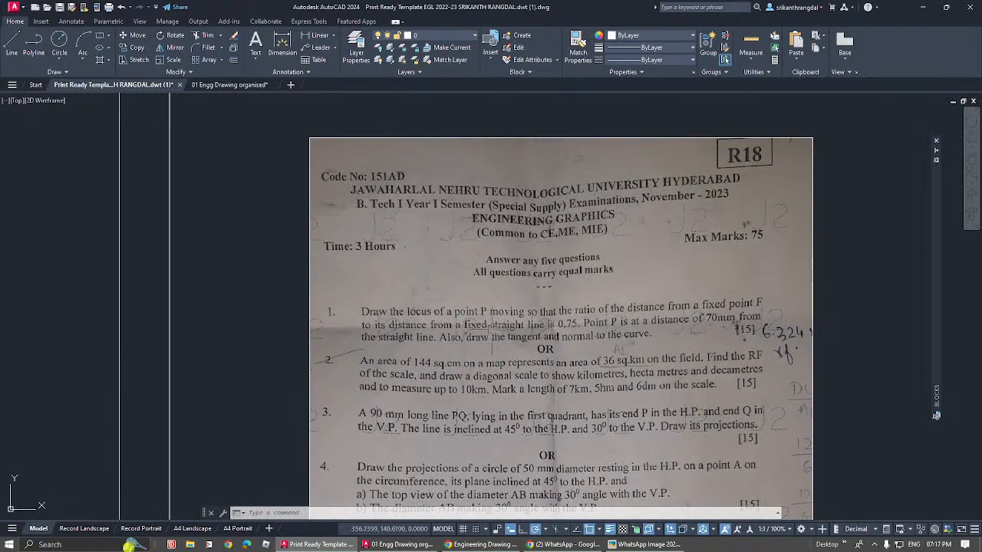
pyautogui.moveTo(192, 324); pyautogui.dragTo(495, 289, button='middle')
pyautogui.scroll(-4, 449, 292)
pyautogui.moveTo(189, 318); pyautogui.dragTo(523, 314, button='middle')
pyautogui.moveTo(361, 278); pyautogui.dragTo(352, 295, button='middle')
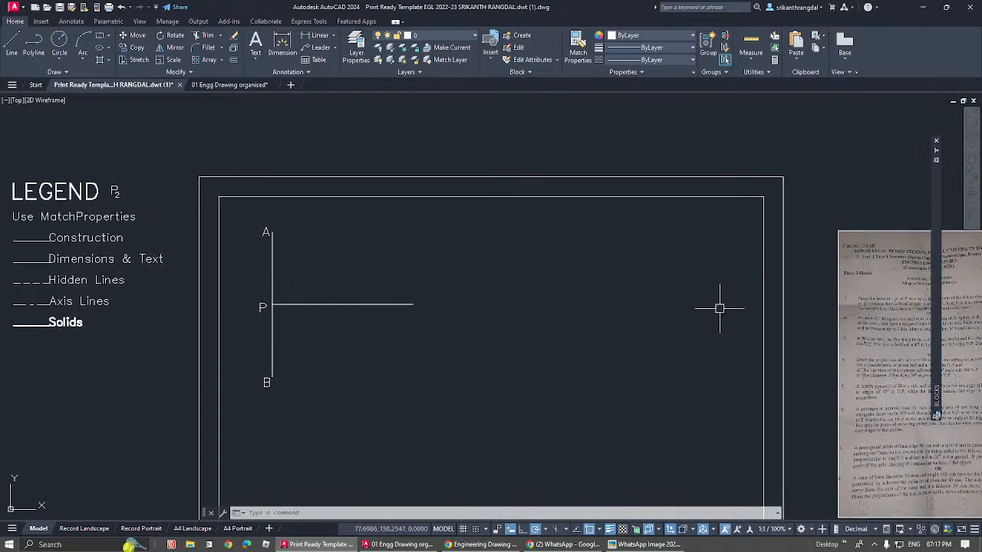
pyautogui.moveTo(851, 311); pyautogui.dragTo(383, 201, button='middle')
pyautogui.scroll(6, 542, 229)
pyautogui.moveTo(480, 229); pyautogui.dragTo(636, 386, button='middle')
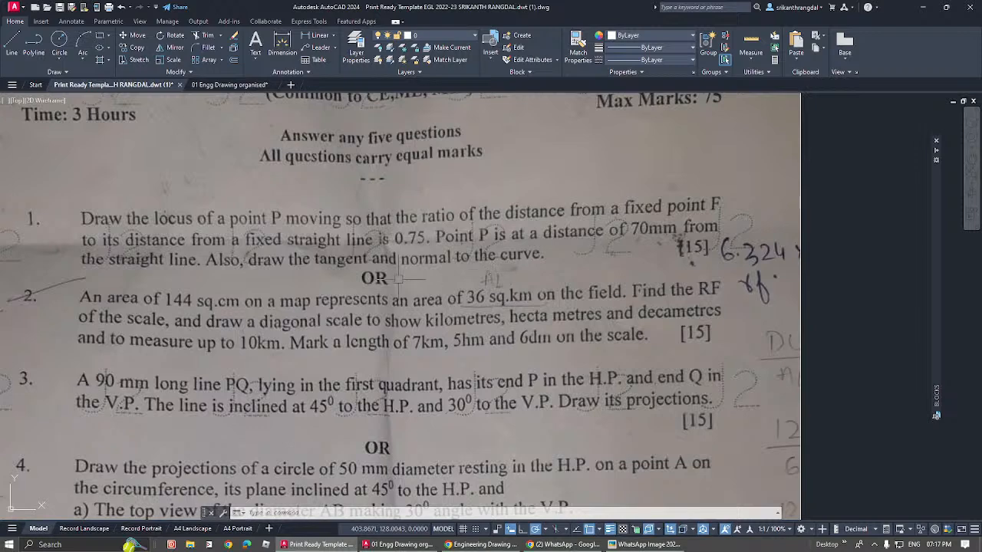
# Step: Rename the junction label P to C
pyautogui.moveTo(263, 280); pyautogui.dragTo(566, 285, button='middle')
pyautogui.scroll(-2, 566, 285)
pyautogui.moveTo(388, 285); pyautogui.dragTo(635, 287, button='middle')
pyautogui.scroll(-5, 634, 287)
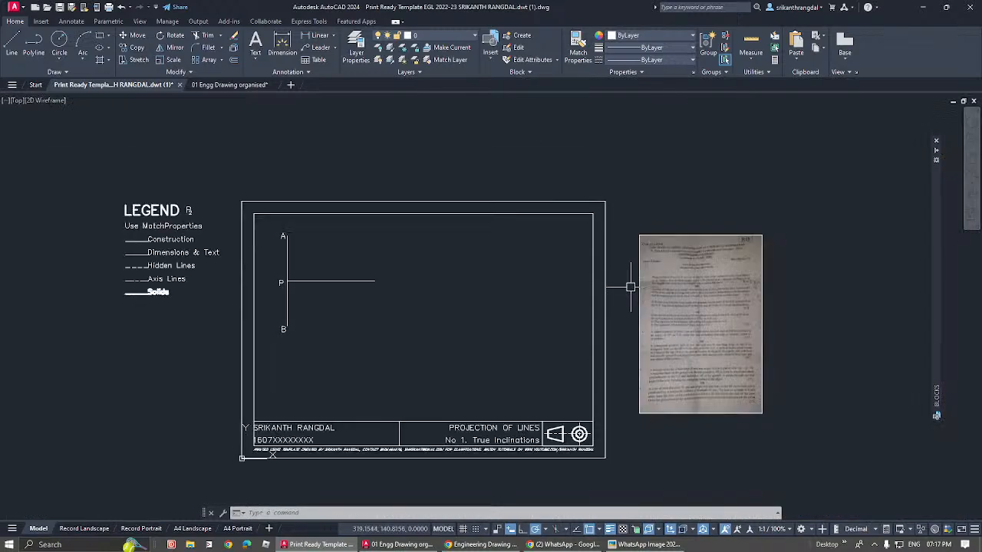
pyautogui.scroll(2, 293, 284)
pyautogui.scroll(3, 272, 284)
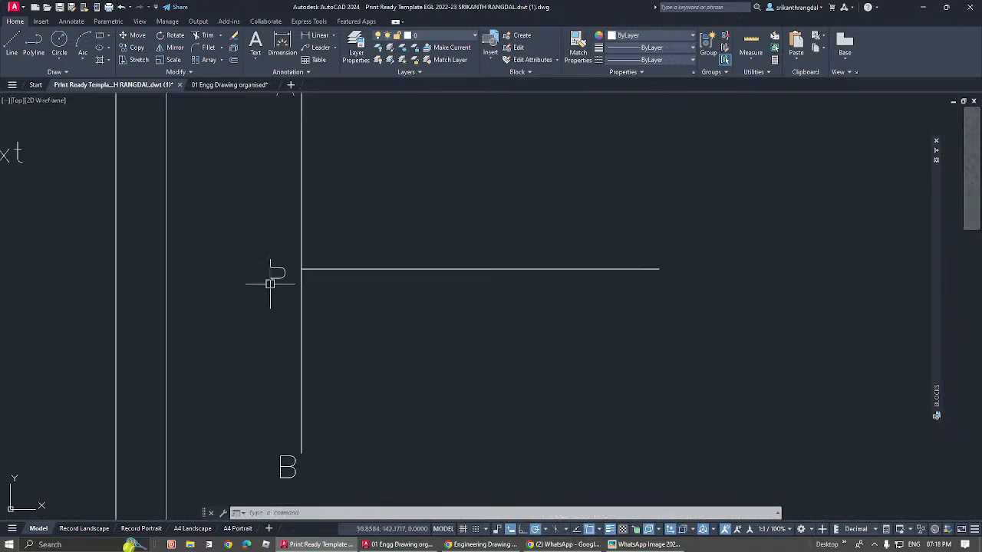
pyautogui.doubleClick(278, 280)
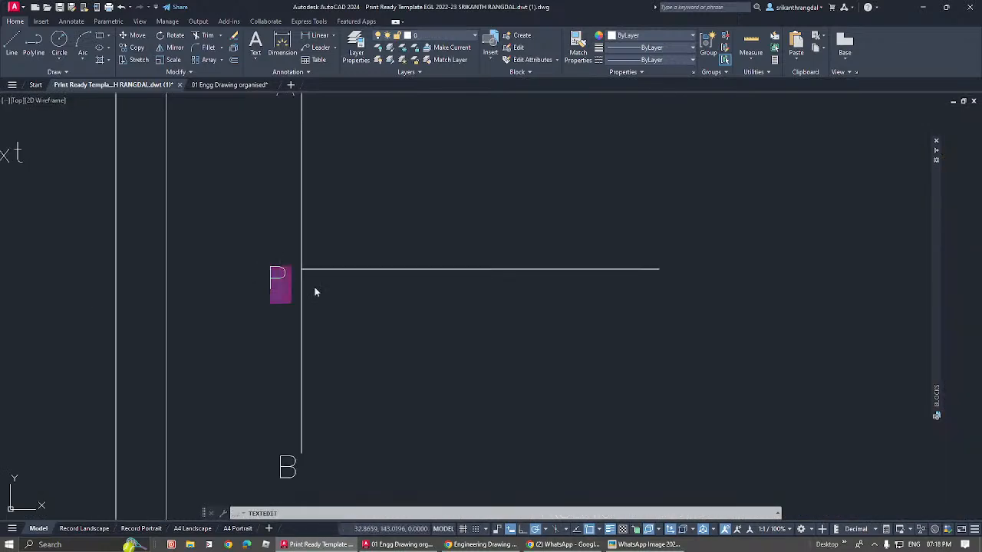
pyautogui.write('C')
pyautogui.click(388, 313)
pyautogui.scroll(-2, 310, 317)
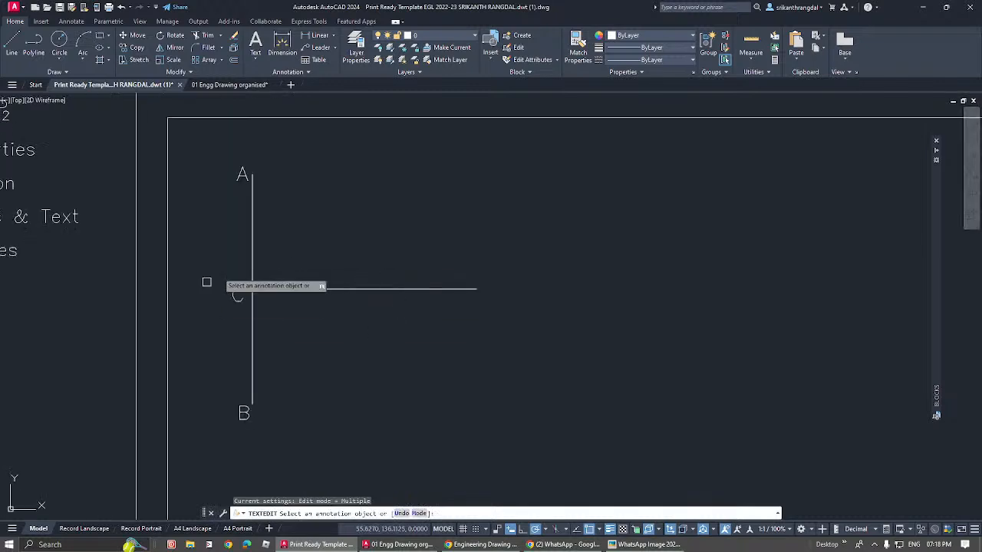
pyautogui.press('Escape')
pyautogui.press('Escape')
# Step: Offset line AB by 70 to the right
pyautogui.moveTo(376, 333); pyautogui.dragTo(318, 322, button='middle')
pyautogui.write('o')
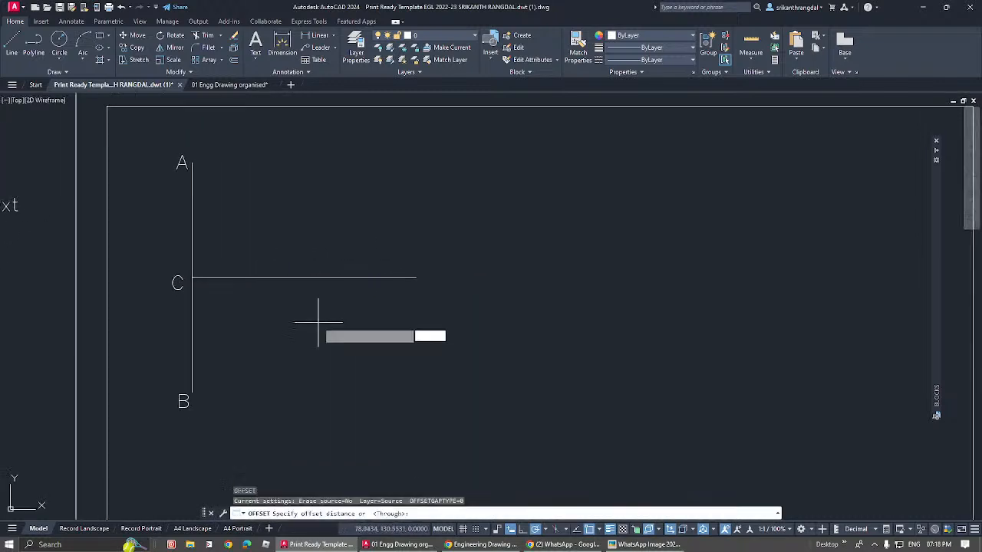
pyautogui.press('Return')
pyautogui.write('70')
pyautogui.press('Return')
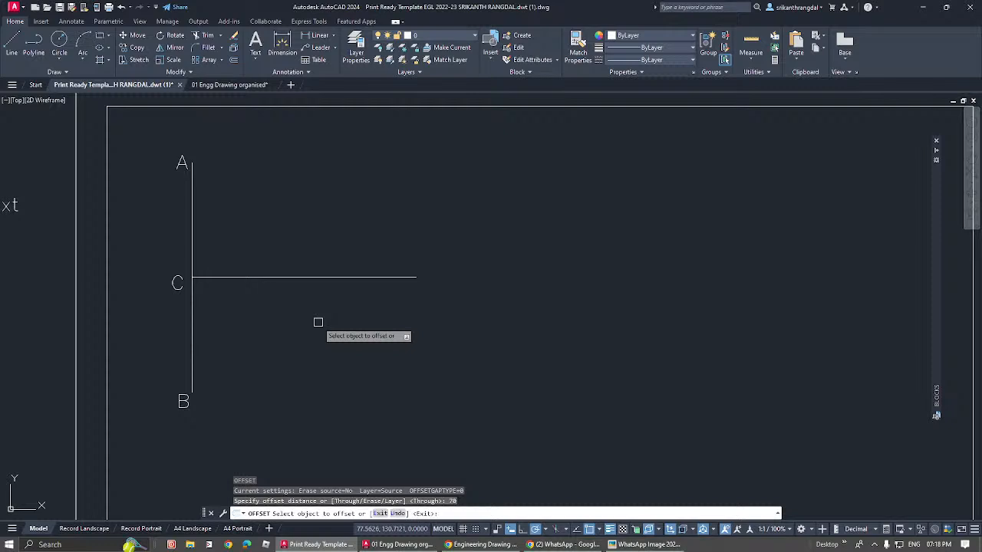
pyautogui.click(192, 321)
pyautogui.click(406, 297)
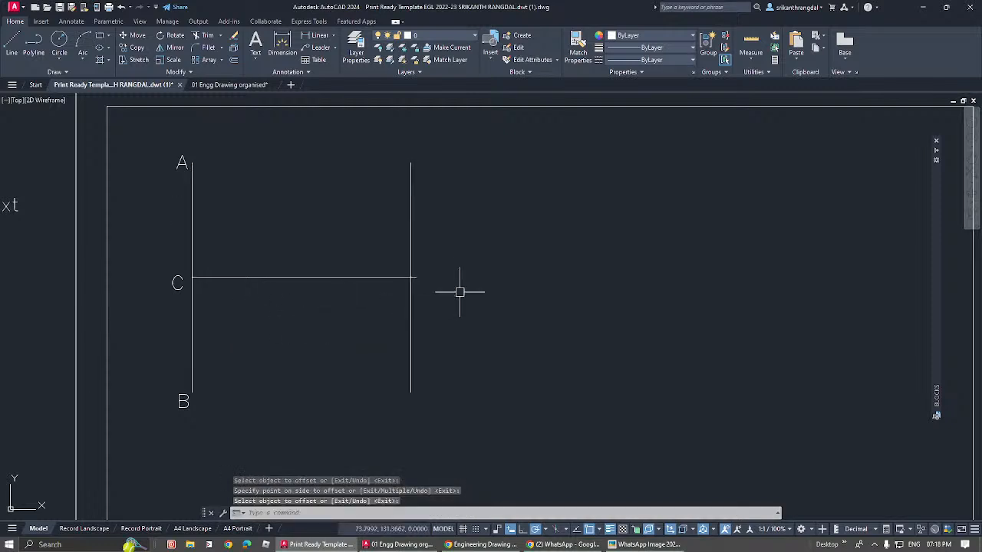
pyautogui.moveTo(453, 290); pyautogui.dragTo(444, 288, button='middle')
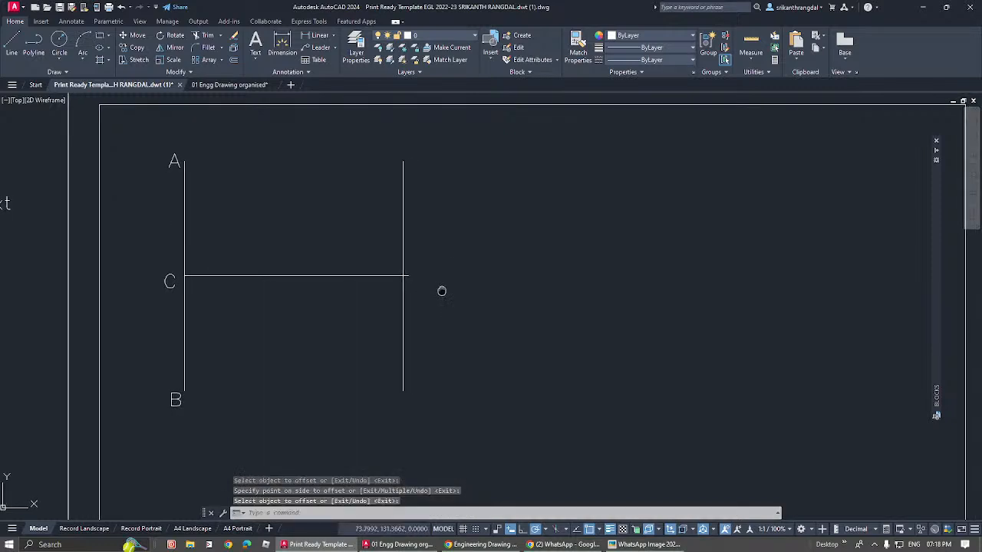
pyautogui.press('Return')
# Step: Extend the horizontal axis line further right using its end grip
pyautogui.click(398, 275)
pyautogui.click(407, 276)
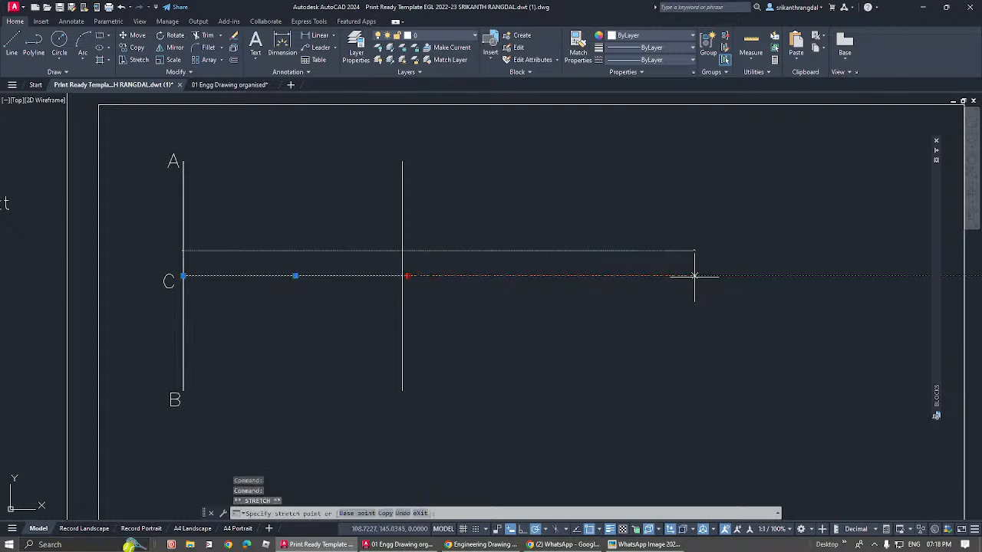
pyautogui.click(694, 275)
pyautogui.press('Escape')
pyautogui.press('Escape')
pyautogui.scroll(-3, 543, 288)
pyautogui.moveTo(543, 288); pyautogui.dragTo(515, 247, button='middle')
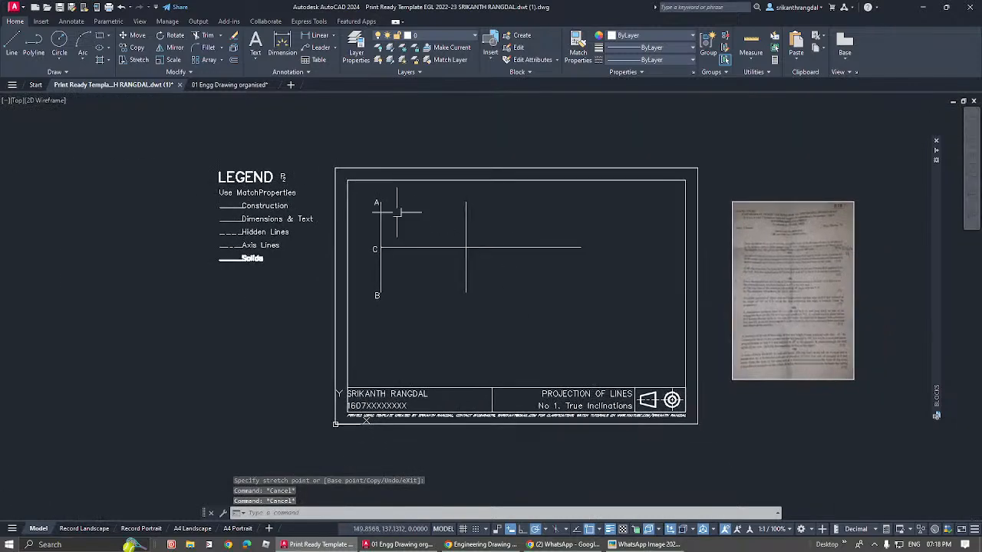
# Step: Scale line AB about point C to lengthen it
pyautogui.click(352, 150)
pyautogui.click(445, 362)
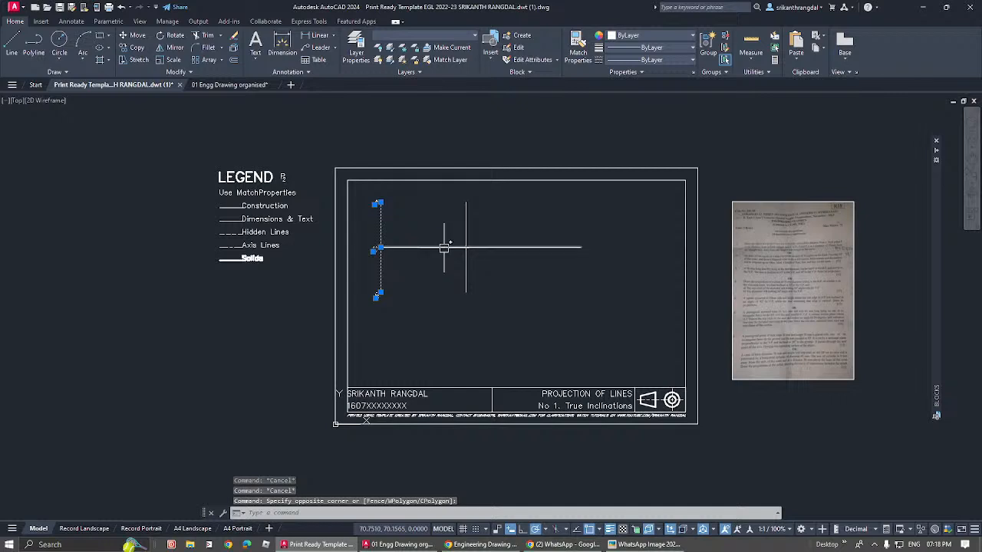
pyautogui.write('sc')
pyautogui.press('Return')
pyautogui.click(376, 249)
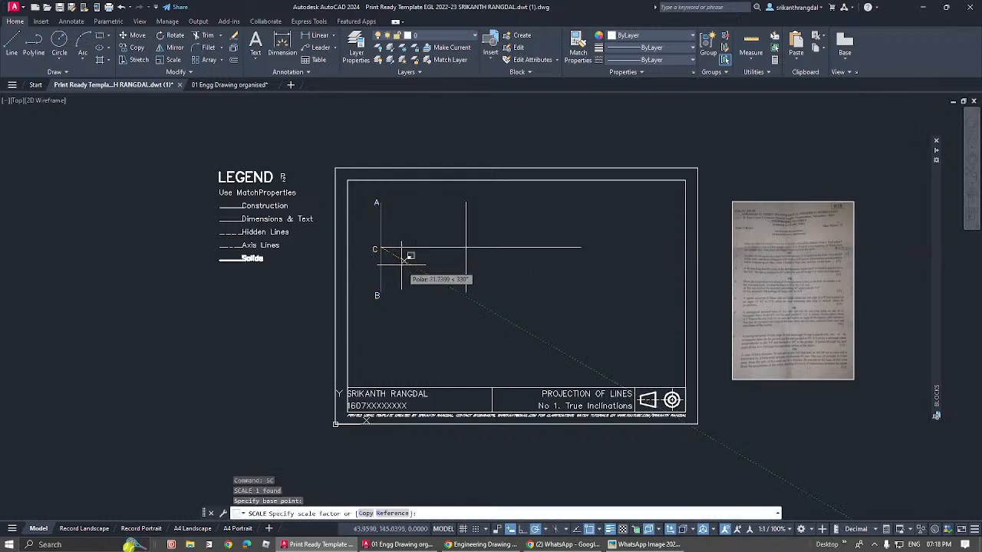
pyautogui.click(446, 308)
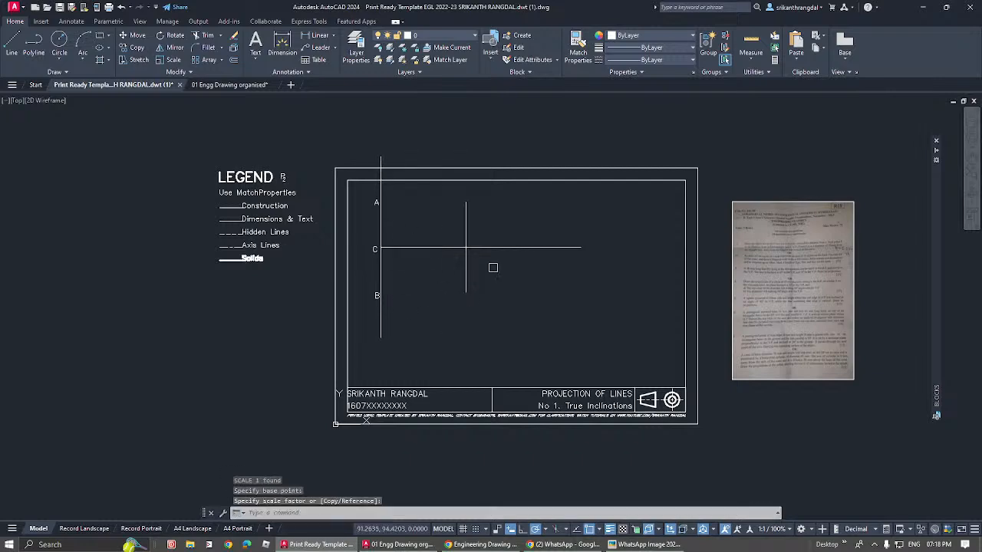
pyautogui.moveTo(438, 263); pyautogui.dragTo(435, 279, button='middle')
# Step: Move label A up above the lengthened top end of AB
pyautogui.click(361, 215)
pyautogui.click(390, 228)
pyautogui.moveTo(392, 226); pyautogui.dragTo(386, 274, button='middle')
pyautogui.click(360, 221)
pyautogui.click(392, 253)
pyautogui.click(367, 254)
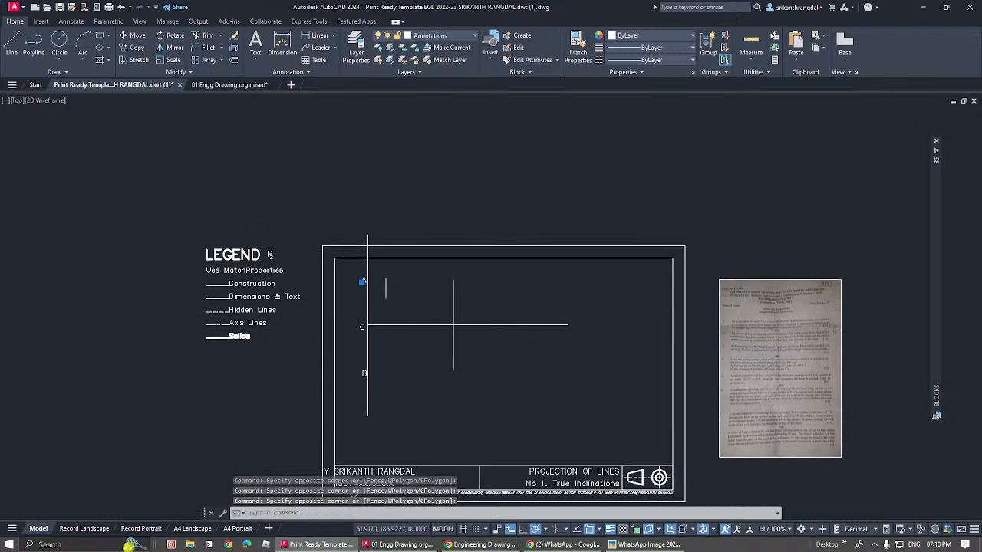
pyautogui.write('m')
pyautogui.press('Return')
pyautogui.click(362, 282)
pyautogui.click(362, 230)
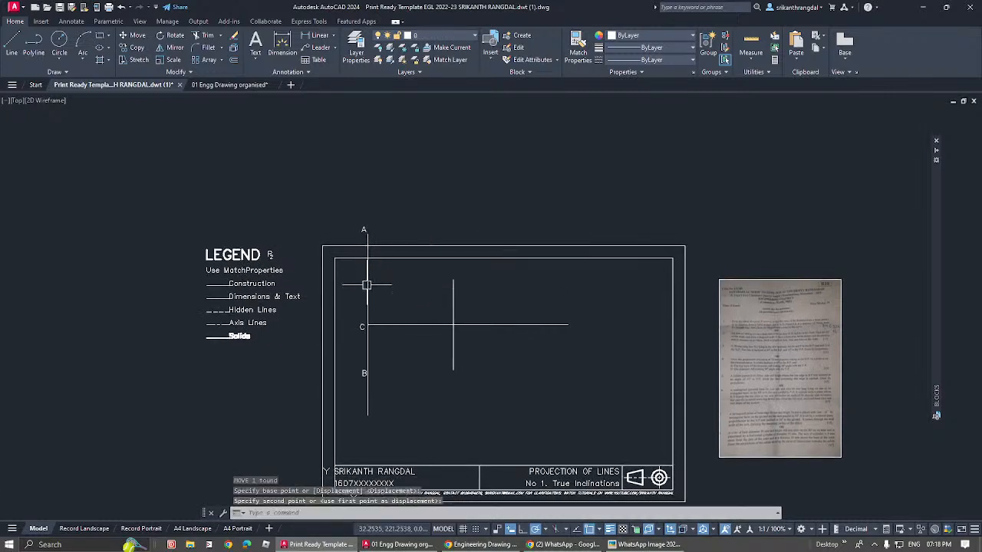
# Step: Move label B down to the lower end of line AB
pyautogui.moveTo(367, 286); pyautogui.dragTo(369, 209, button='middle')
pyautogui.click(373, 301)
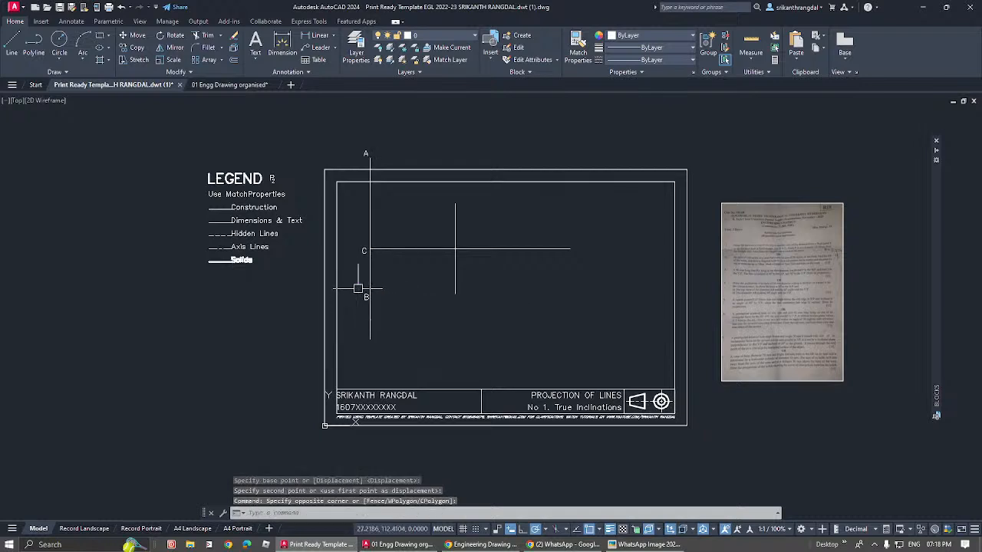
pyautogui.click(355, 283)
pyautogui.click(396, 308)
pyautogui.press('space')
pyautogui.click(397, 293)
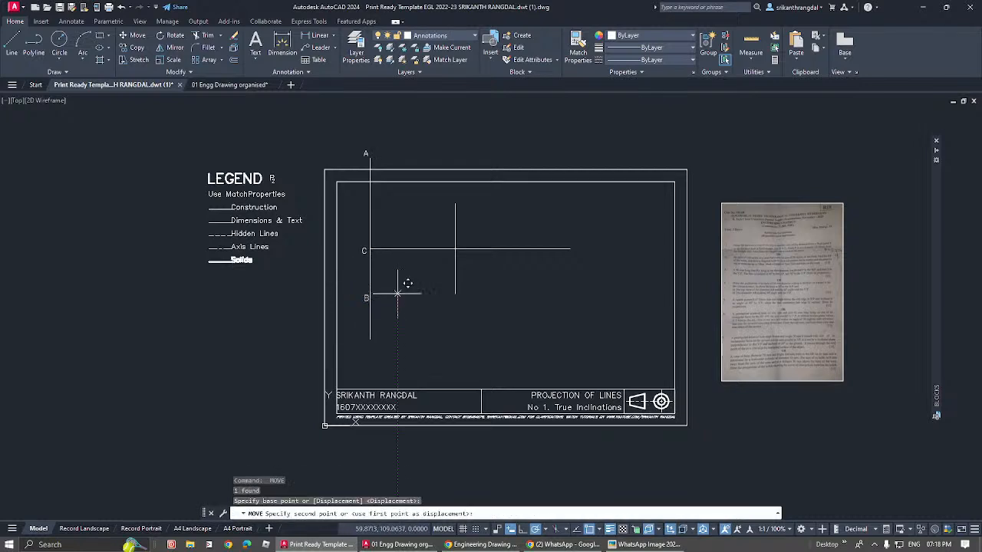
pyautogui.click(398, 322)
pyautogui.scroll(4, 395, 263)
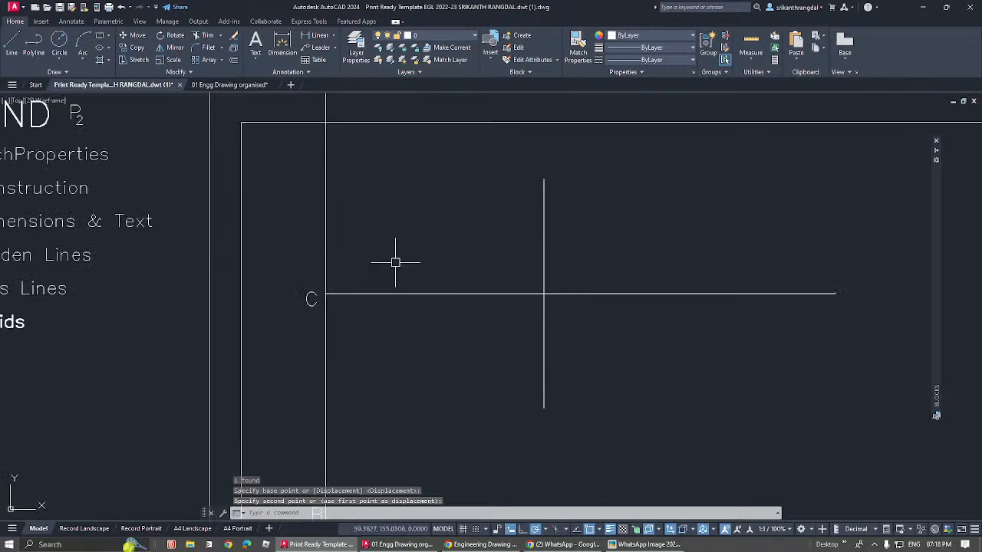
pyautogui.moveTo(423, 267); pyautogui.dragTo(333, 308, button='middle')
pyautogui.moveTo(420, 304); pyautogui.dragTo(418, 329, button='middle')
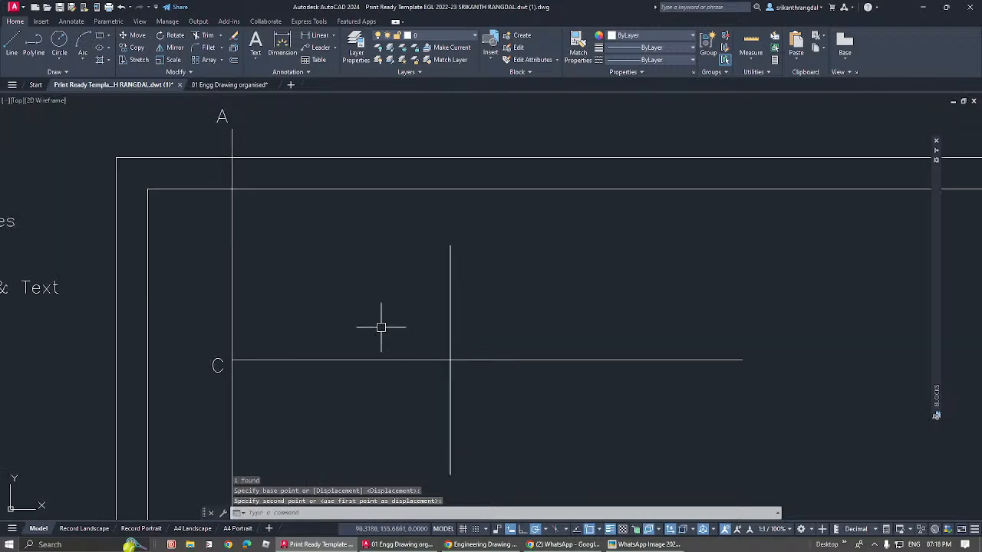
# Step: Place a point where the offset line crosses the axis, then erase that vertical line
pyautogui.write('po')
pyautogui.press('space')
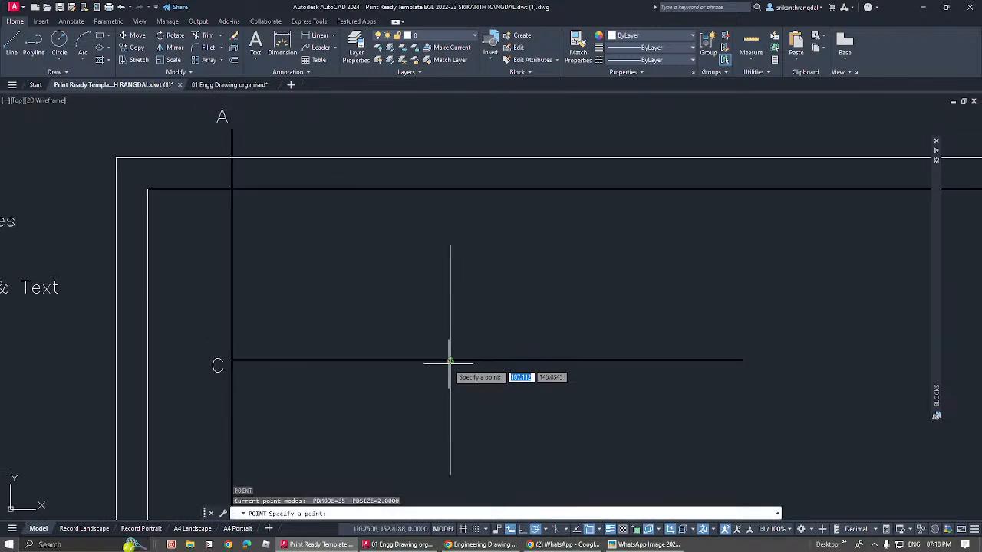
pyautogui.click(450, 360)
pyautogui.click(476, 285)
pyautogui.click(411, 312)
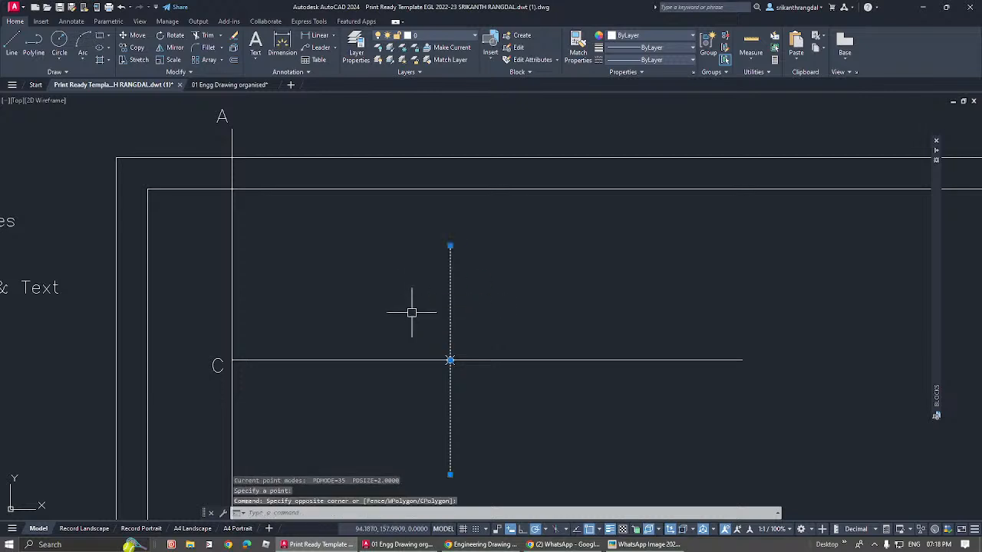
pyautogui.press('Delete')
# Step: Copy the C label to just below the new point and edit it to read V
pyautogui.click(219, 364)
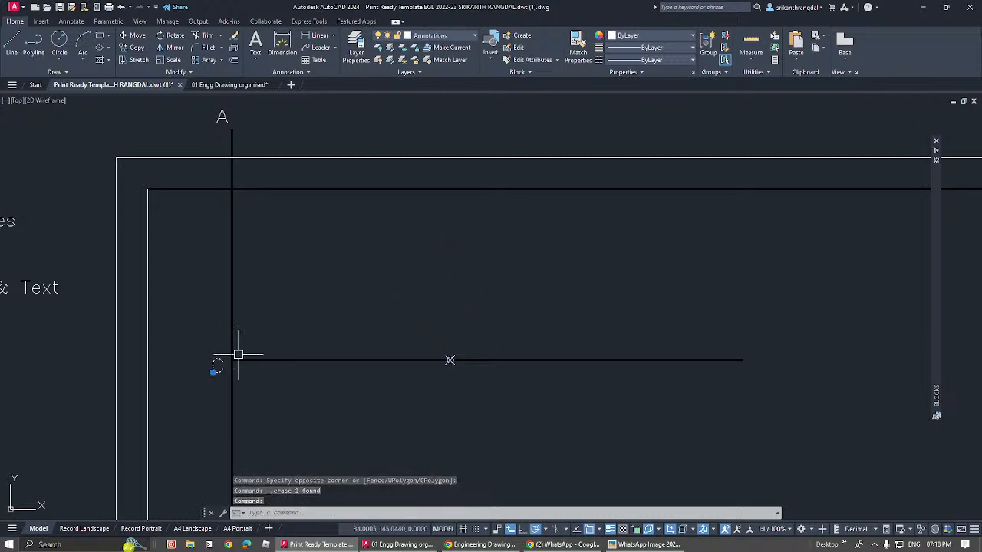
pyautogui.hotkey('ctrl', 'c')
pyautogui.hotkey('ctrl', 'v')
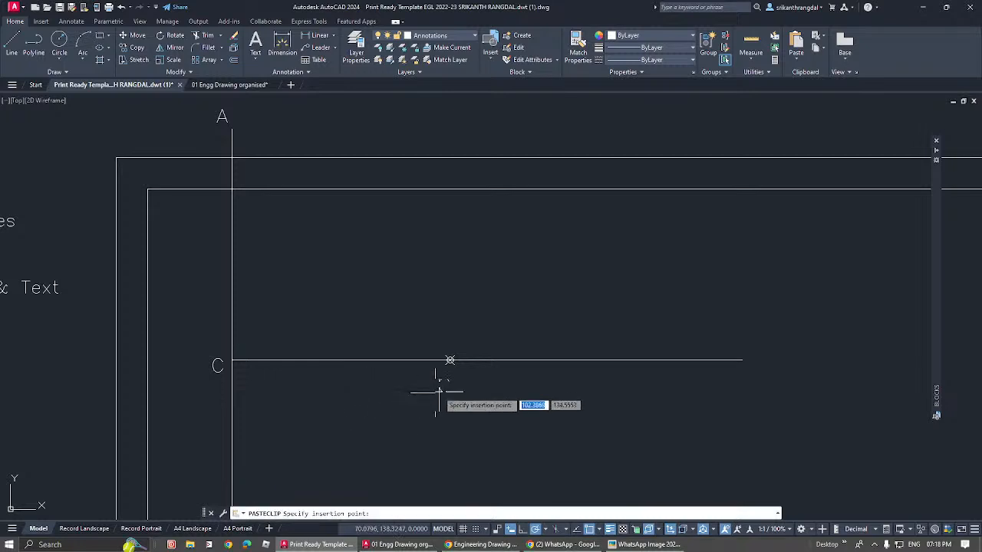
pyautogui.click(450, 361)
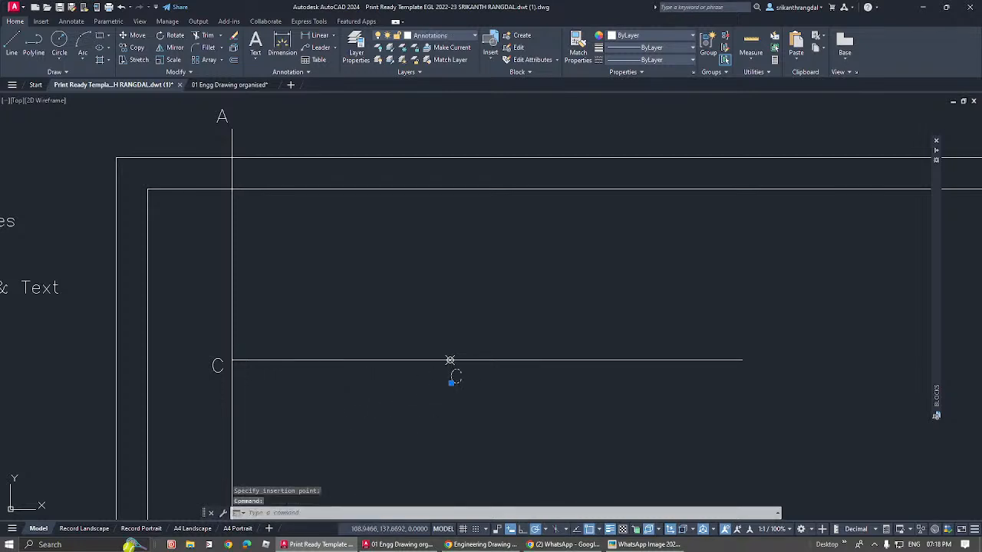
pyautogui.doubleClick(457, 382)
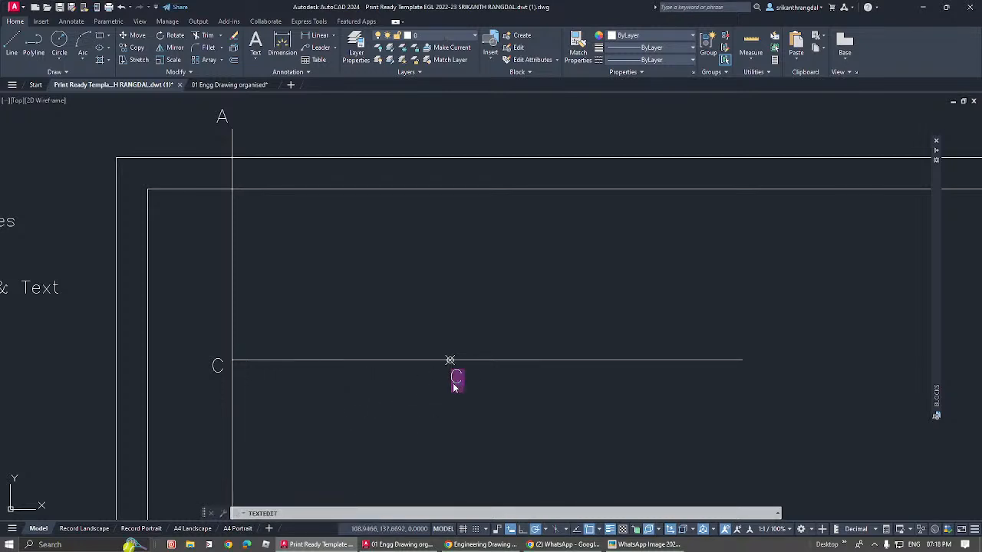
pyautogui.press('Return')
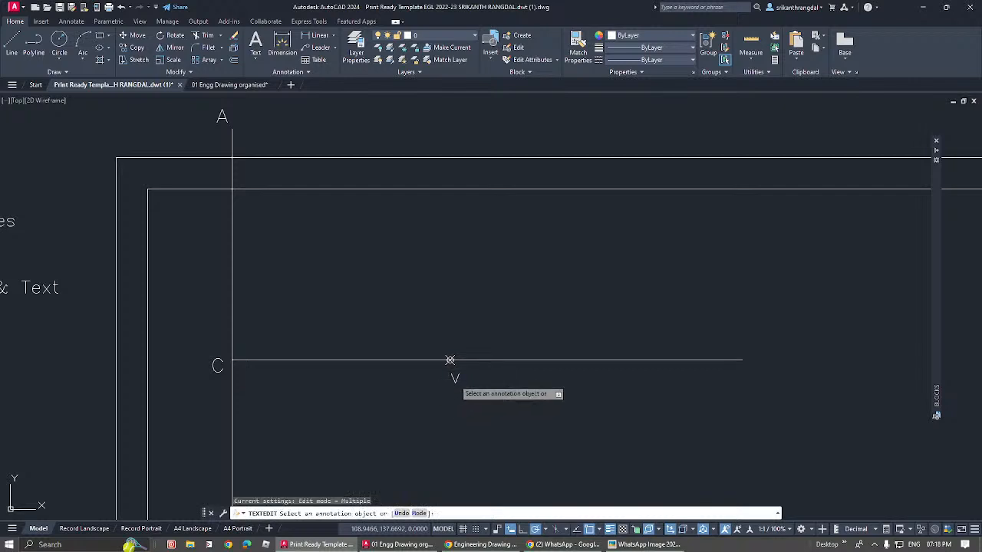
pyautogui.scroll(-4, 491, 405)
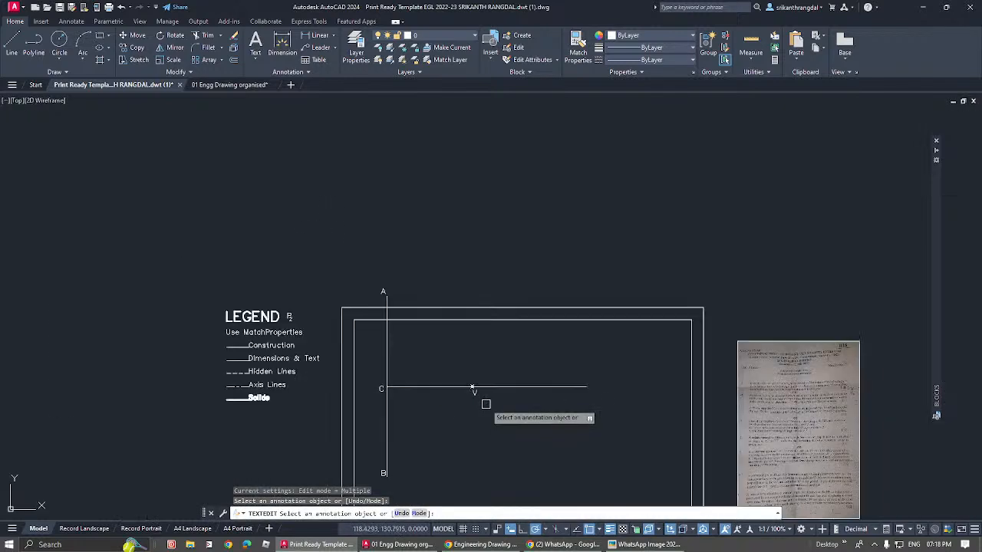
pyautogui.scroll(2, 480, 403)
pyautogui.scroll(1, 484, 403)
pyautogui.press('Escape')
pyautogui.press('Escape')
pyautogui.moveTo(743, 364); pyautogui.dragTo(340, 291, button='middle')
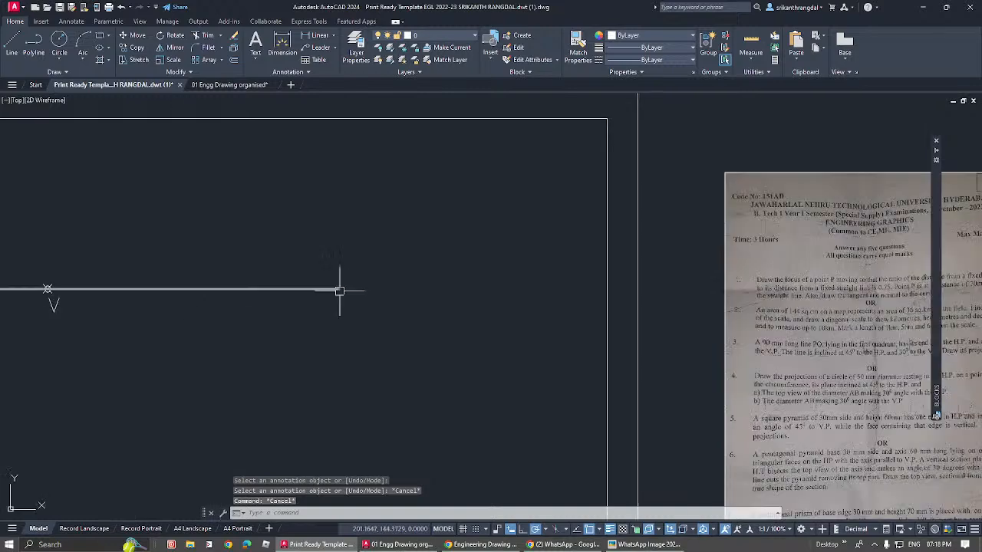
pyautogui.scroll(-1, 340, 291)
pyautogui.moveTo(138, 291); pyautogui.dragTo(259, 300, button='middle')
pyautogui.scroll(6, 790, 295)
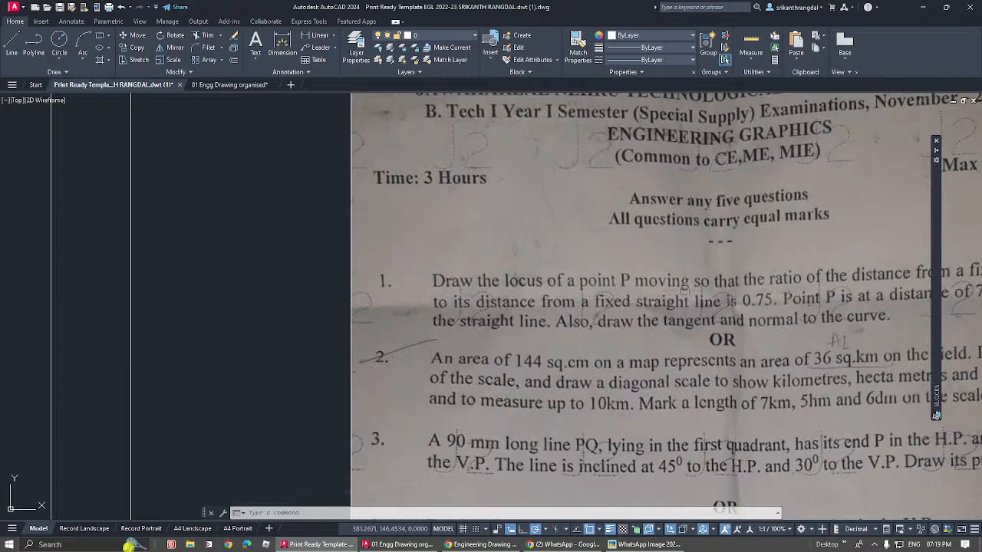
pyautogui.scroll(-4, 684, 290)
pyautogui.moveTo(305, 281); pyautogui.dragTo(662, 278, button='middle')
pyautogui.scroll(-2, 663, 278)
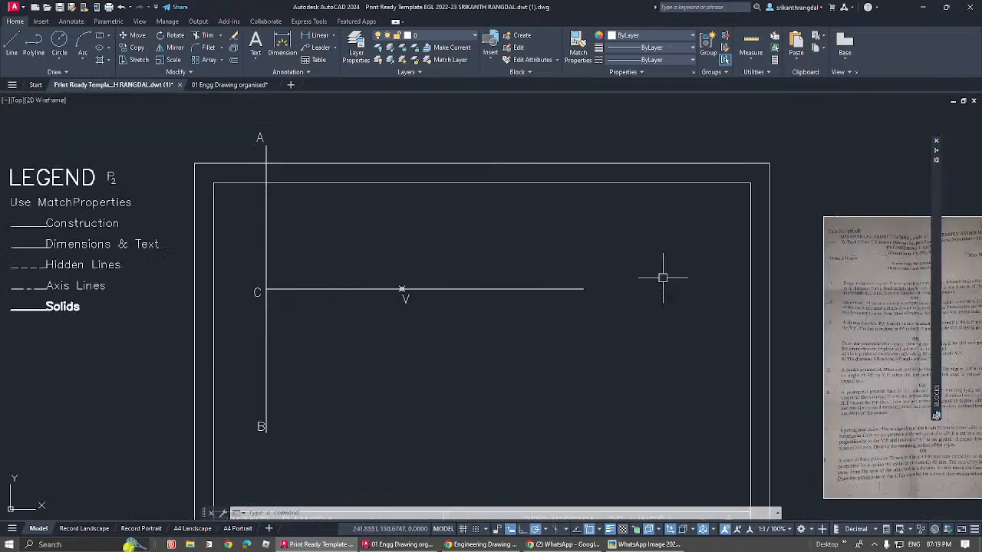
pyautogui.moveTo(491, 274); pyautogui.dragTo(125, 262, button='middle')
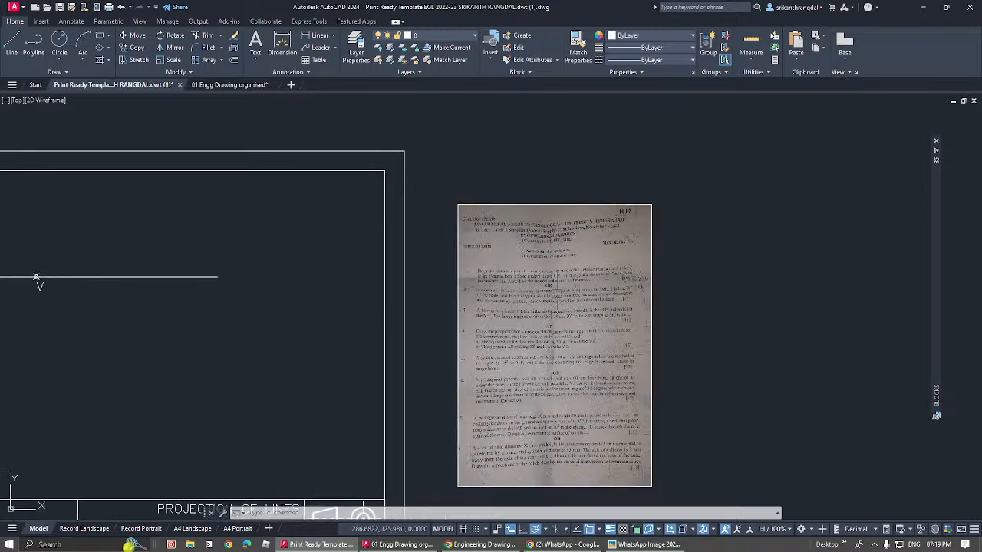
pyautogui.scroll(9, 583, 296)
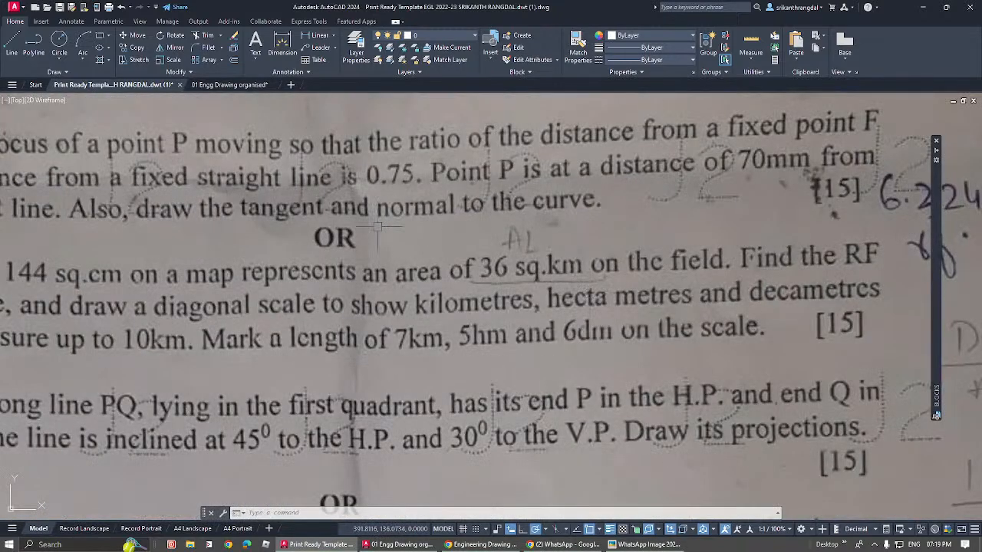
pyautogui.moveTo(249, 147); pyautogui.dragTo(414, 195, button='middle')
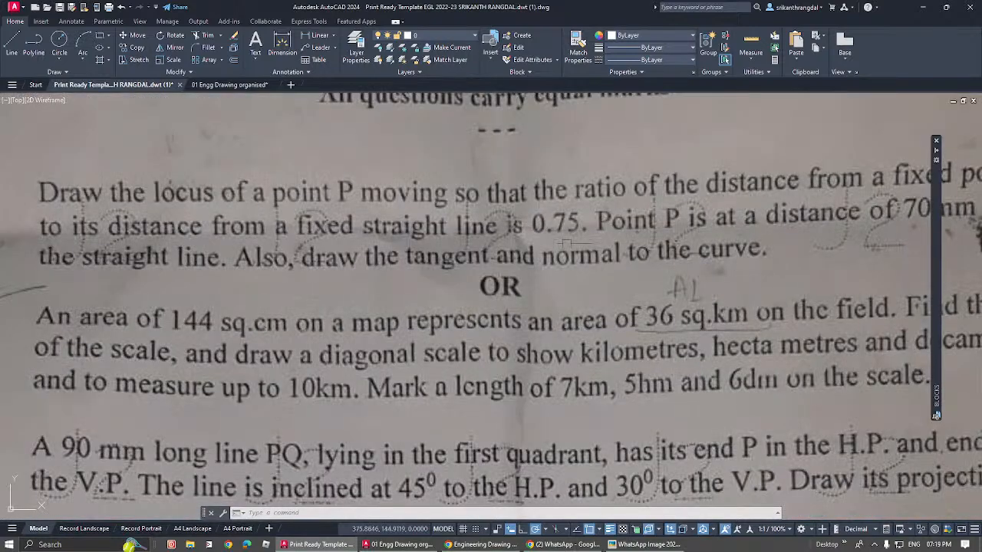
pyautogui.scroll(-2, 409, 253)
pyautogui.scroll(-5, 405, 238)
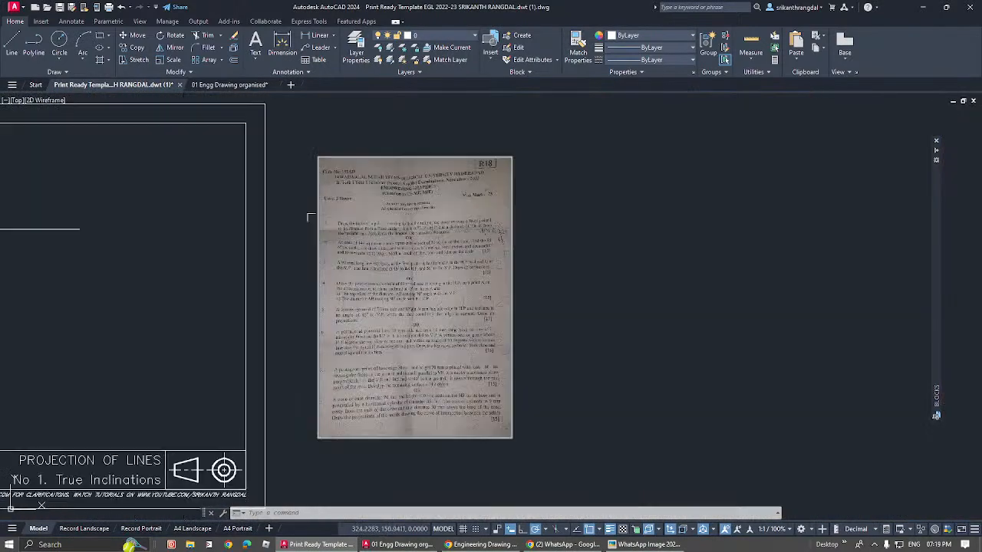
pyautogui.moveTo(300, 218); pyautogui.dragTo(545, 255, button='middle')
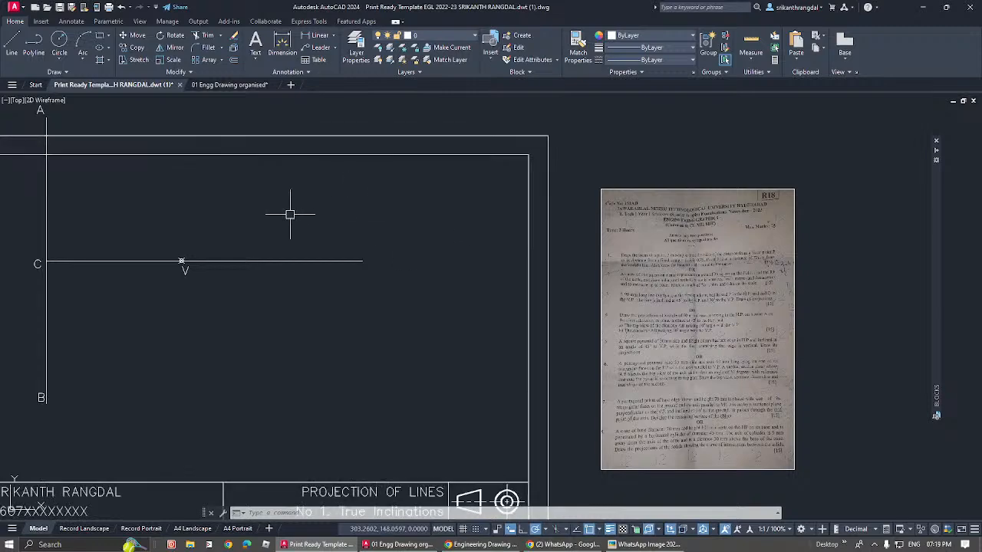
pyautogui.moveTo(289, 212); pyautogui.dragTo(417, 226, button='middle')
pyautogui.scroll(3, 294, 223)
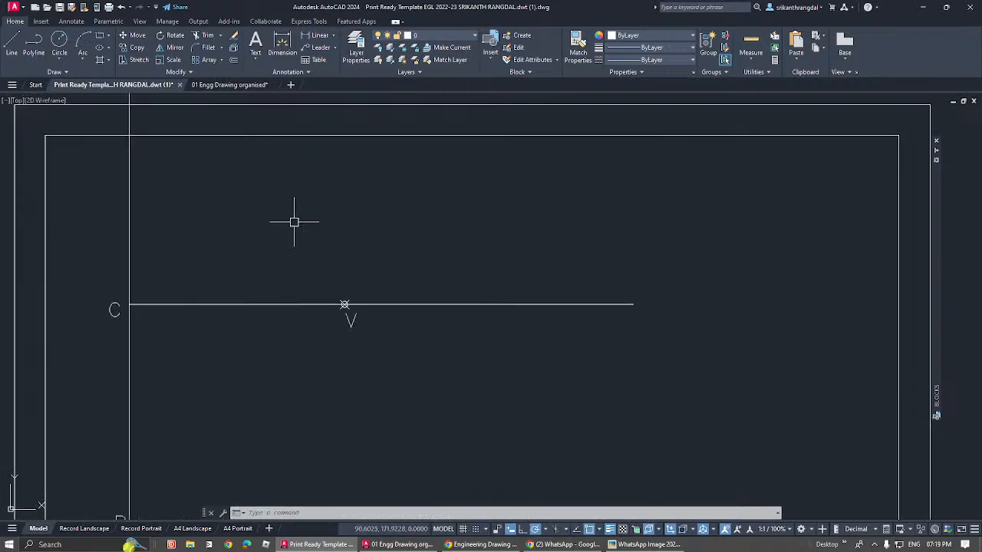
pyautogui.scroll(-2, 315, 225)
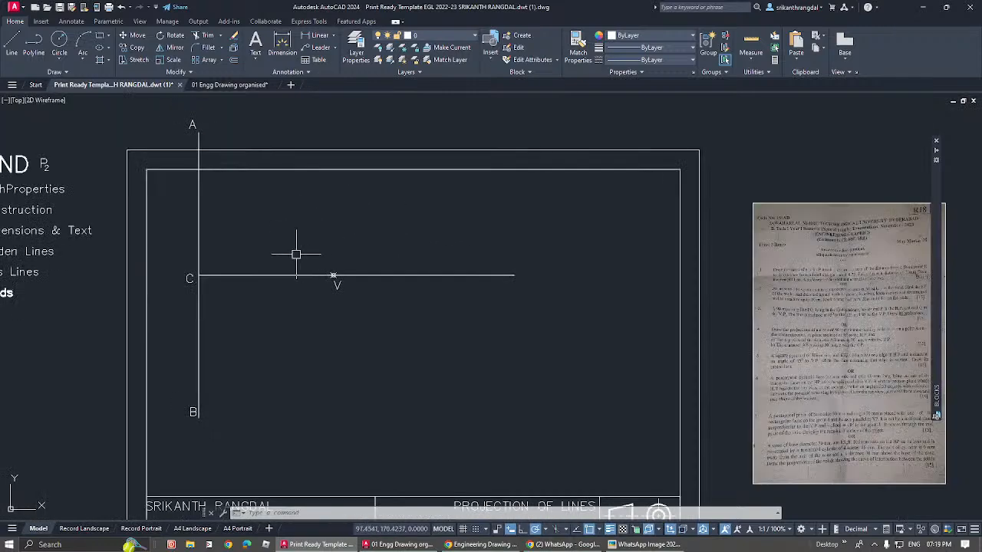
# Step: Bring Chrome forward and load desmos.com/scientific in a new tab, restoring the window over the drawing
pyautogui.press('super')
pyautogui.write('DES')
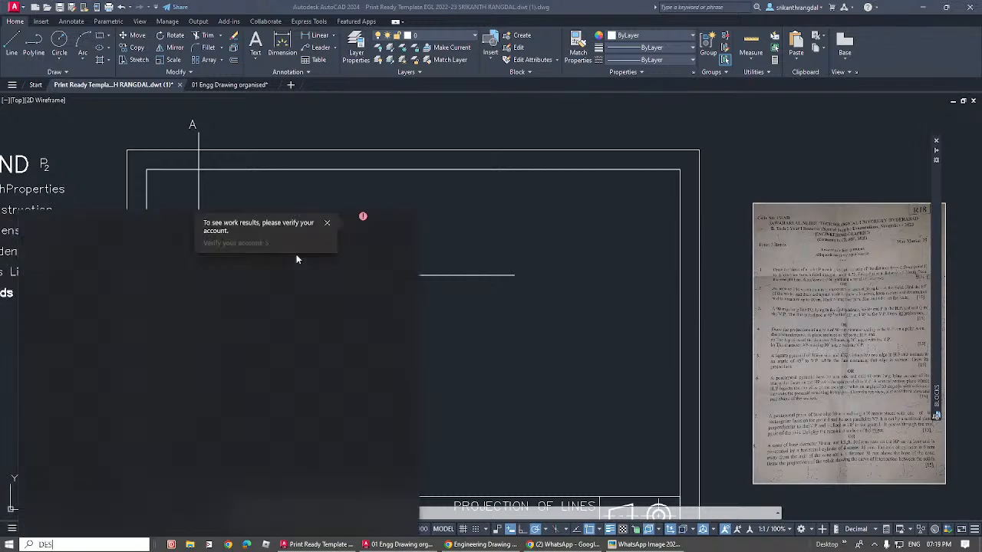
pyautogui.click(564, 545)
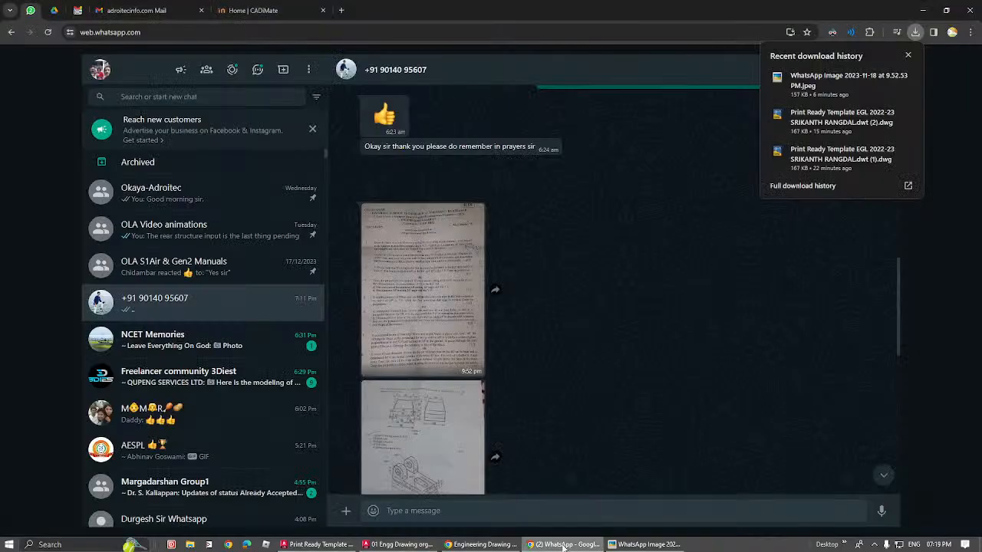
pyautogui.click(342, 10)
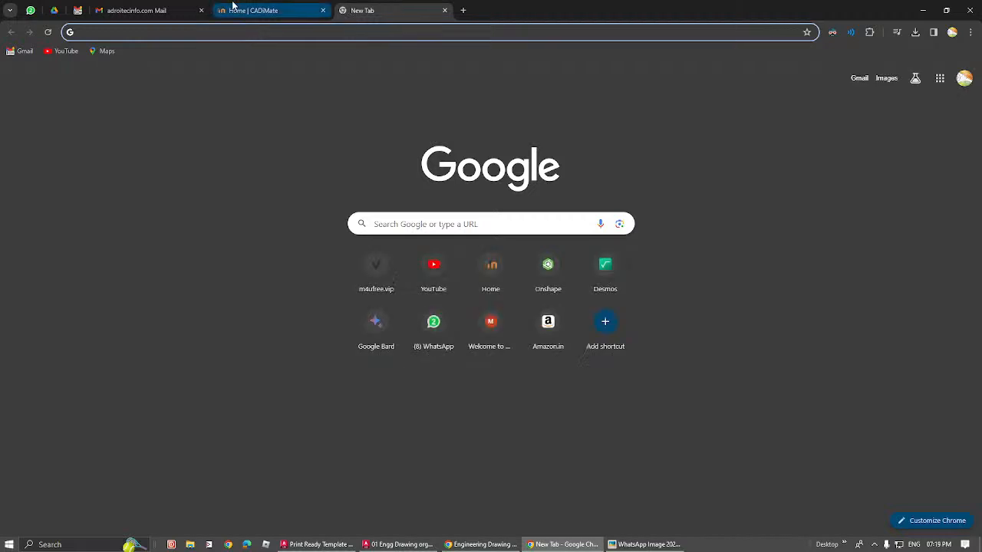
pyautogui.write('desmos')
pyautogui.press('Return')
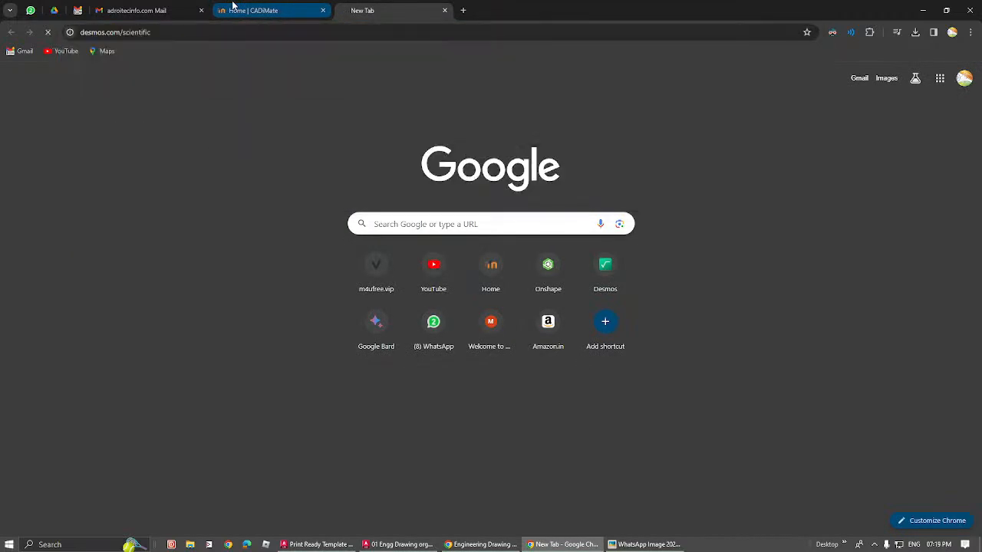
pyautogui.moveTo(524, 11); pyautogui.dragTo(539, 48)
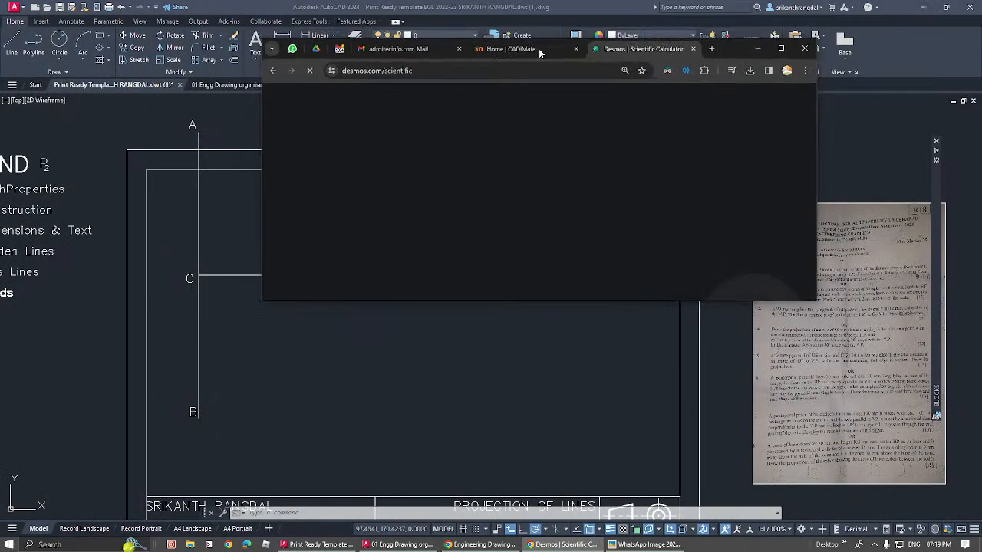
# Step: Narrow the Desmos window and move it right, then evaluate 0.75 and show it as 3/4
pyautogui.moveTo(816, 172); pyautogui.dragTo(629, 408)
pyautogui.moveTo(539, 46); pyautogui.dragTo(842, 40)
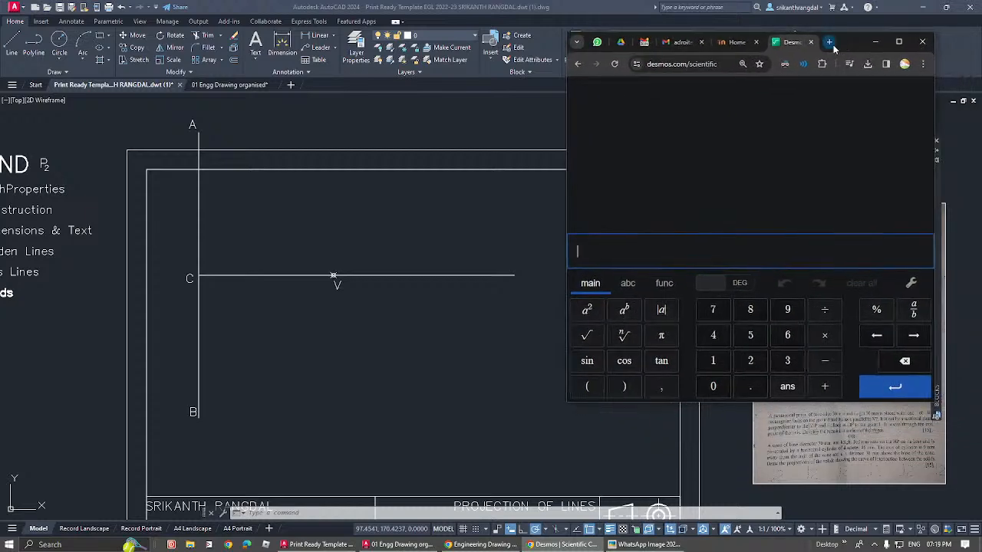
pyautogui.write('0.75')
pyautogui.press('Return')
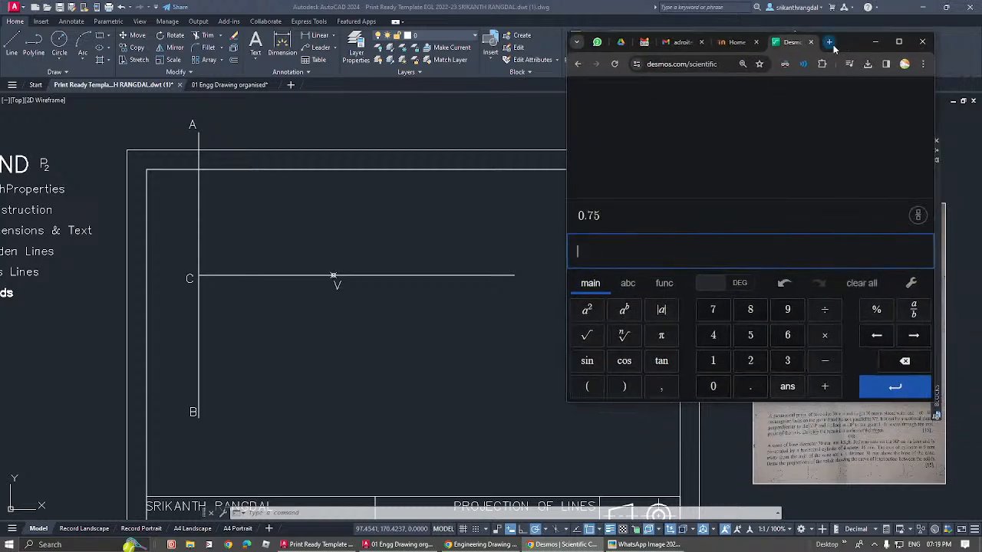
pyautogui.click(918, 212)
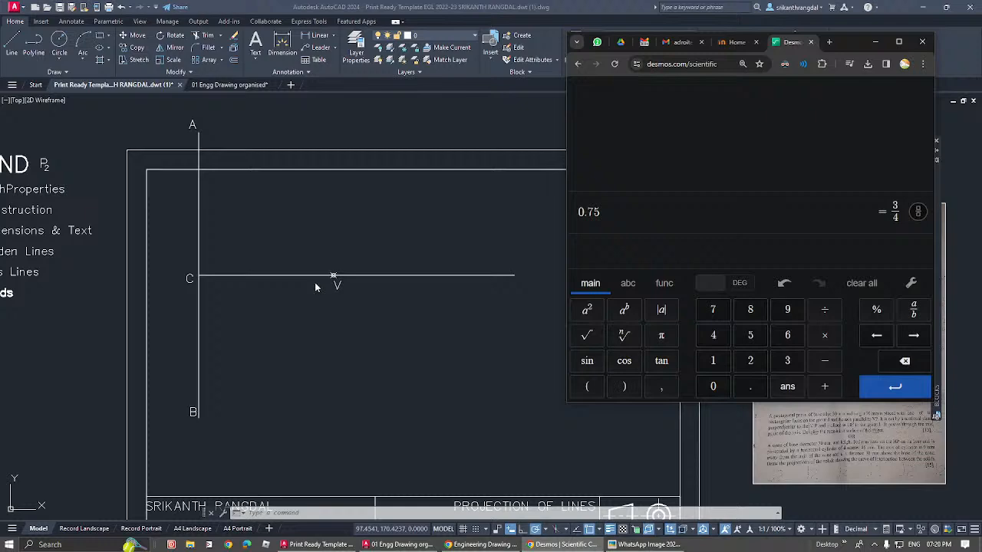
# Step: Draw a line with L from point C to point V
pyautogui.click(343, 244)
pyautogui.moveTo(342, 223); pyautogui.dragTo(351, 238, button='middle')
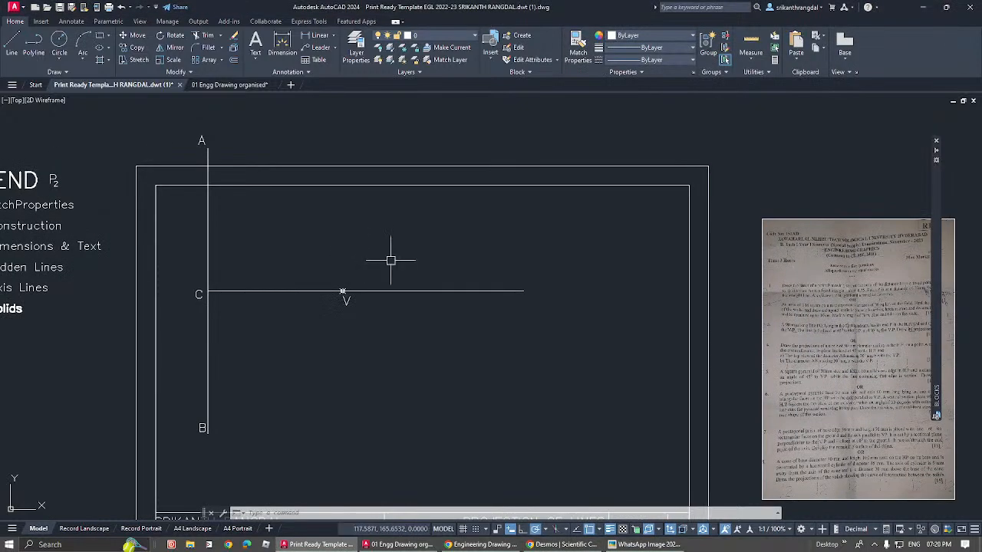
pyautogui.write('l')
pyautogui.press('Return')
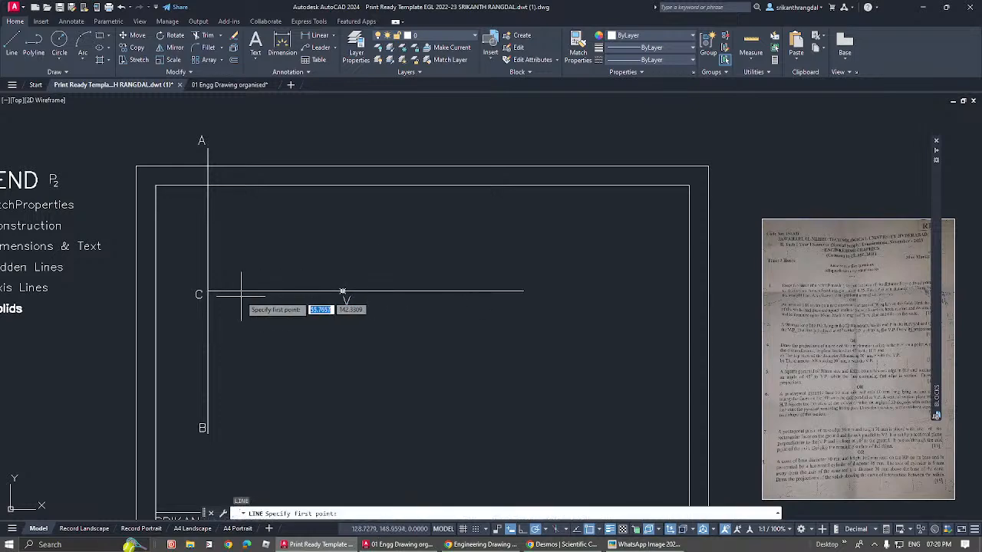
pyautogui.click(208, 291)
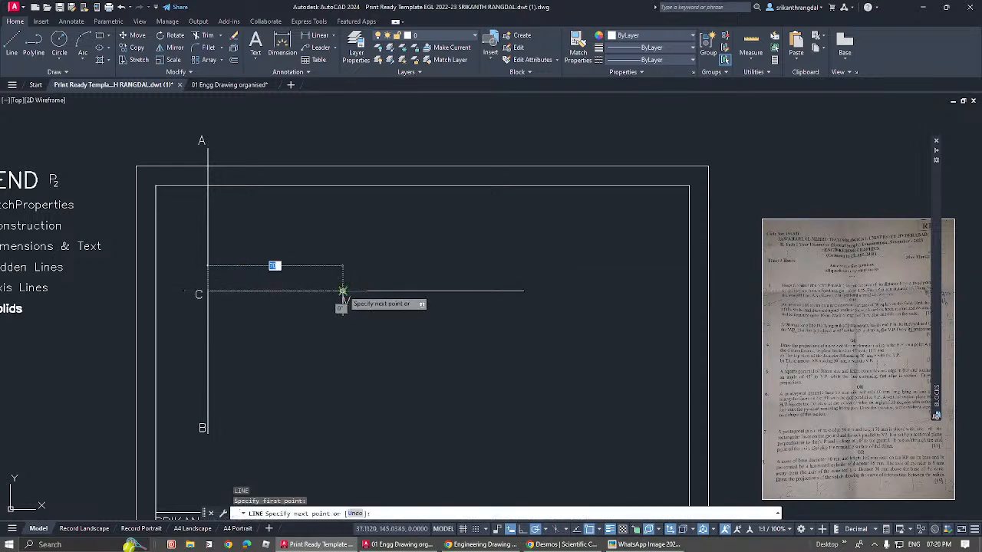
pyautogui.click(342, 292)
pyautogui.moveTo(296, 303); pyautogui.dragTo(321, 318, button='middle')
pyautogui.press('Return')
pyautogui.click(318, 308)
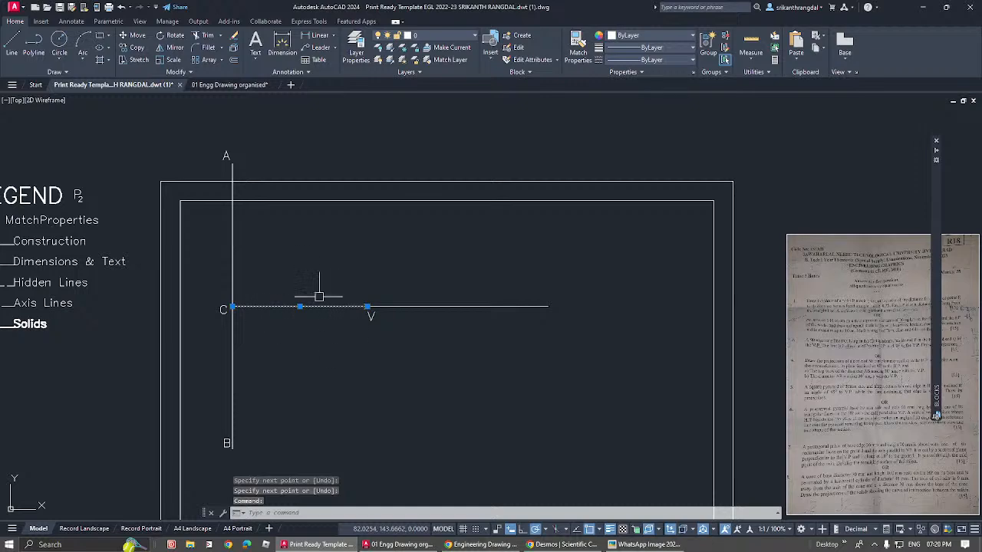
# Step: Erase the long horizontal line extending past V, leaving only line CV
pyautogui.press('Escape')
pyautogui.click(469, 319)
pyautogui.click(445, 279)
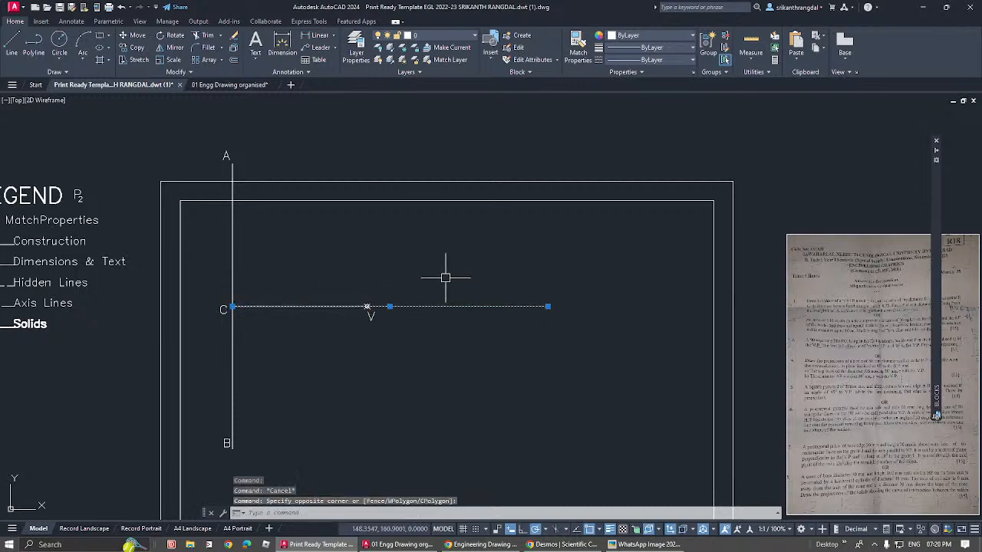
pyautogui.press('Delete')
pyautogui.moveTo(368, 301); pyautogui.dragTo(493, 325, button='middle')
pyautogui.scroll(2, 463, 325)
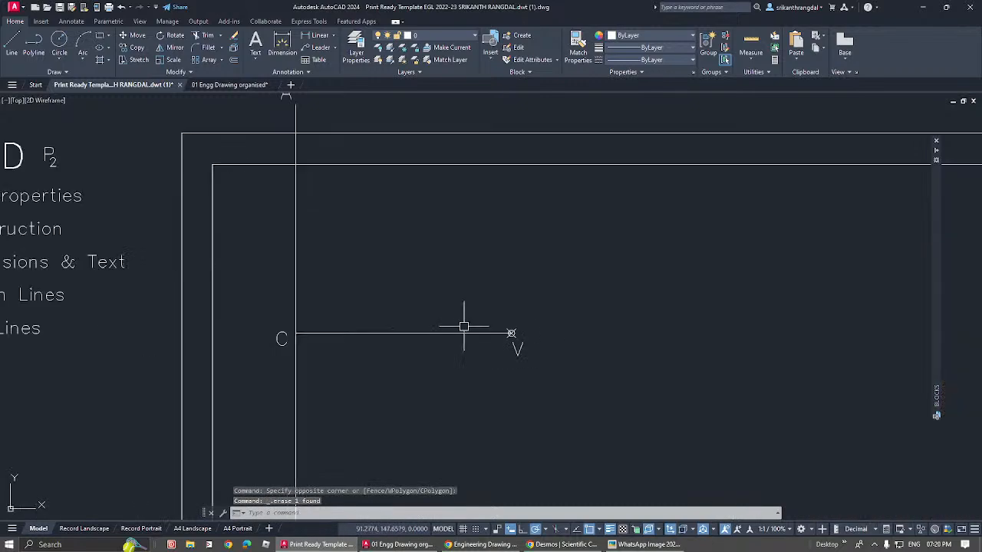
pyautogui.click(419, 317)
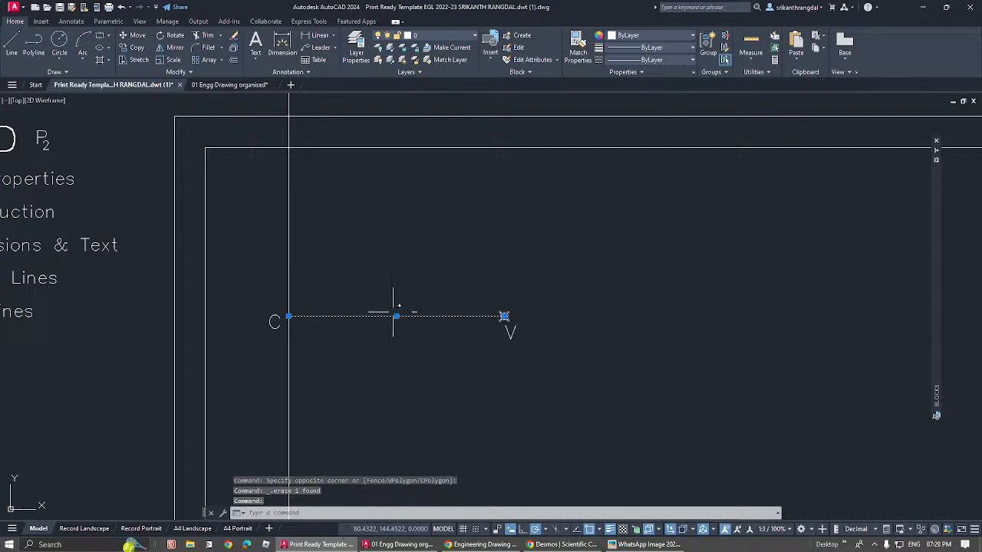
pyautogui.moveTo(447, 320)
pyautogui.mouseDown(button='middle')
pyautogui.moveTo(425, 293)
pyautogui.moveTo(444, 299)
pyautogui.mouseUp(button='middle')
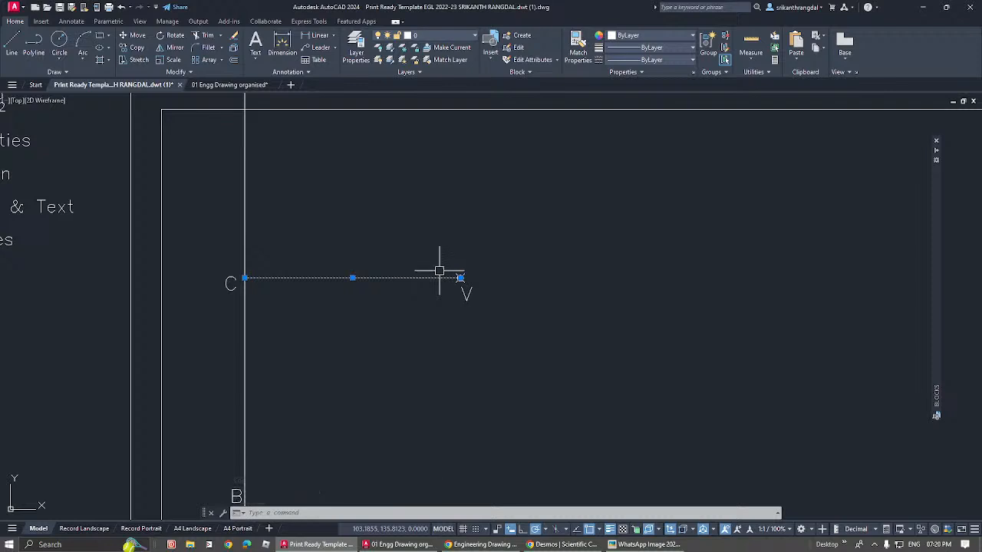
# Step: Switch from AutoCAD to the Desmos calculator window
pyautogui.hotkey('alt', 'Tab')
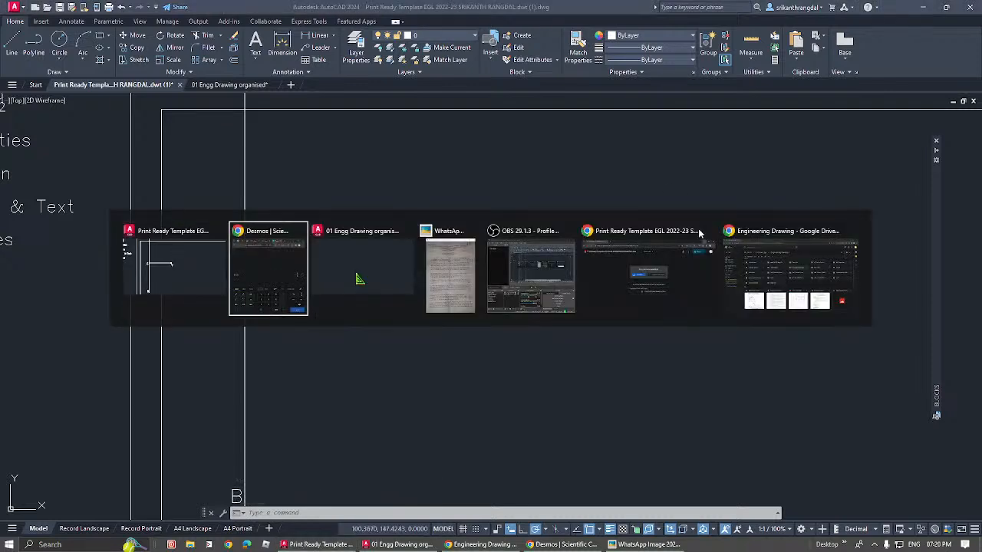
pyautogui.press('Escape')
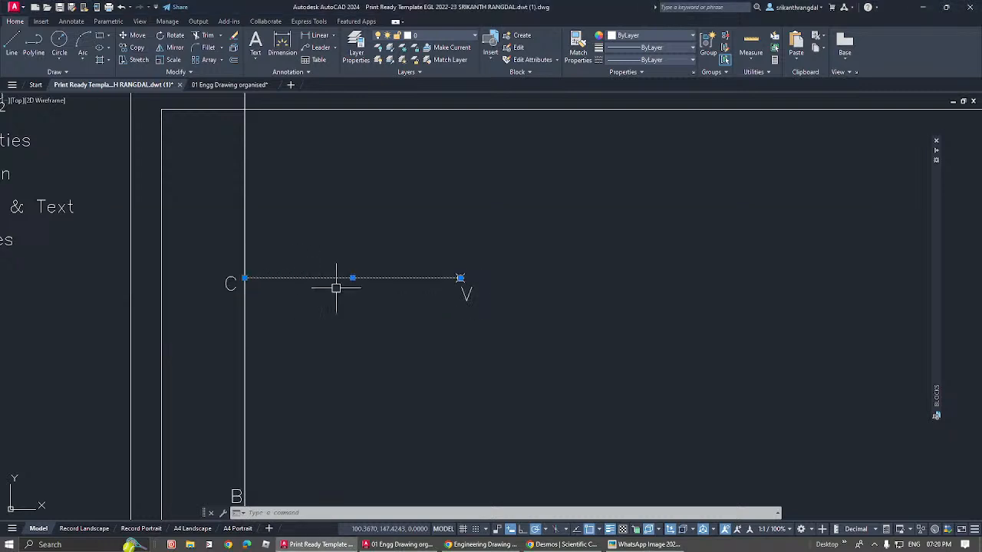
pyautogui.hotkey('alt', 'Tab')
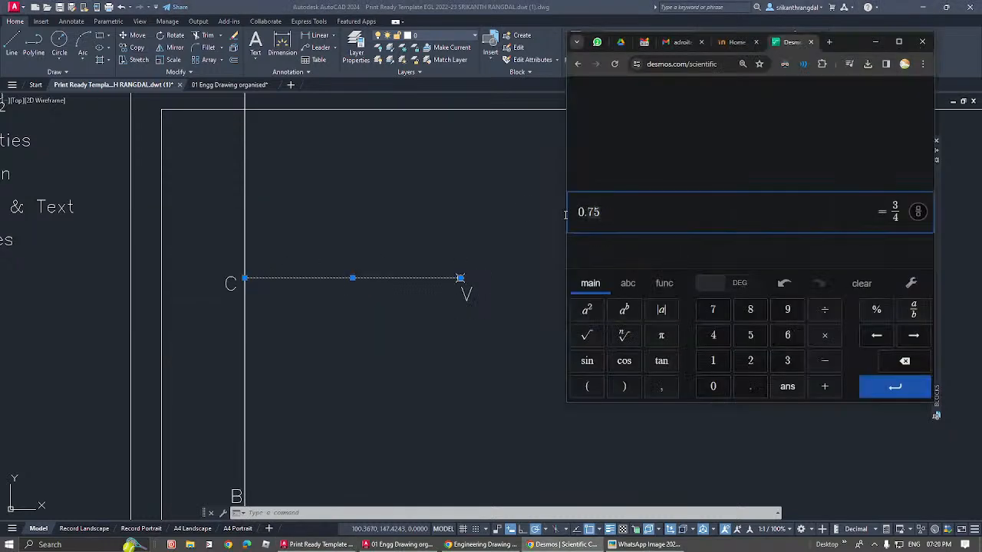
# Step: Check the 0.75 = 3/4 result, then return to AutoCAD and clear the line selection
pyautogui.click(894, 211)
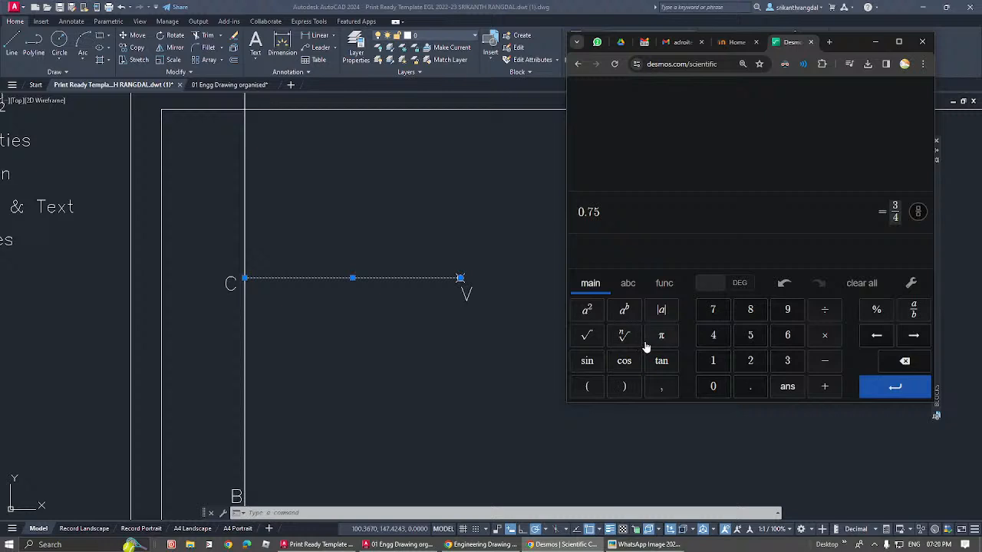
pyautogui.click(349, 317)
pyautogui.press('Escape')
pyautogui.press('Escape')
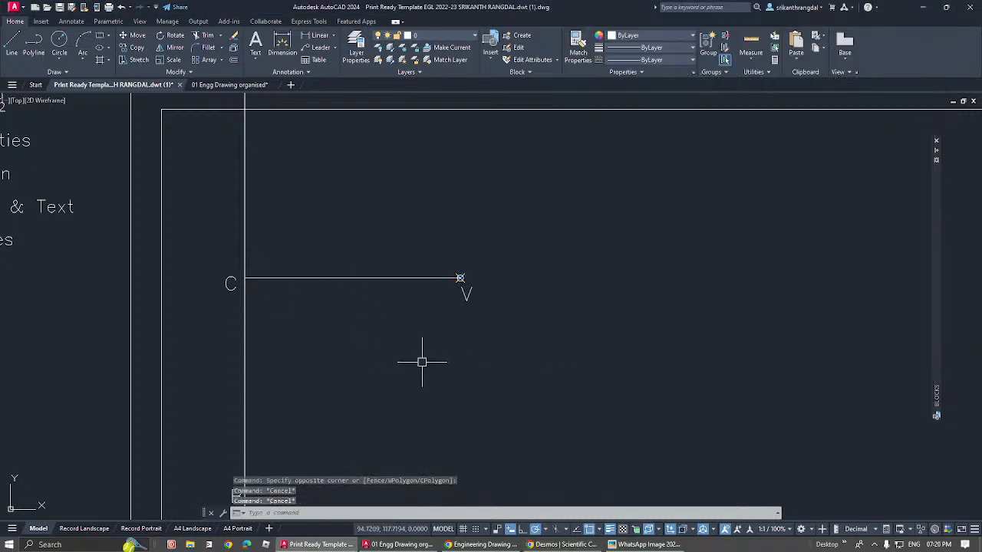
pyautogui.write('div')
pyautogui.press('Return')
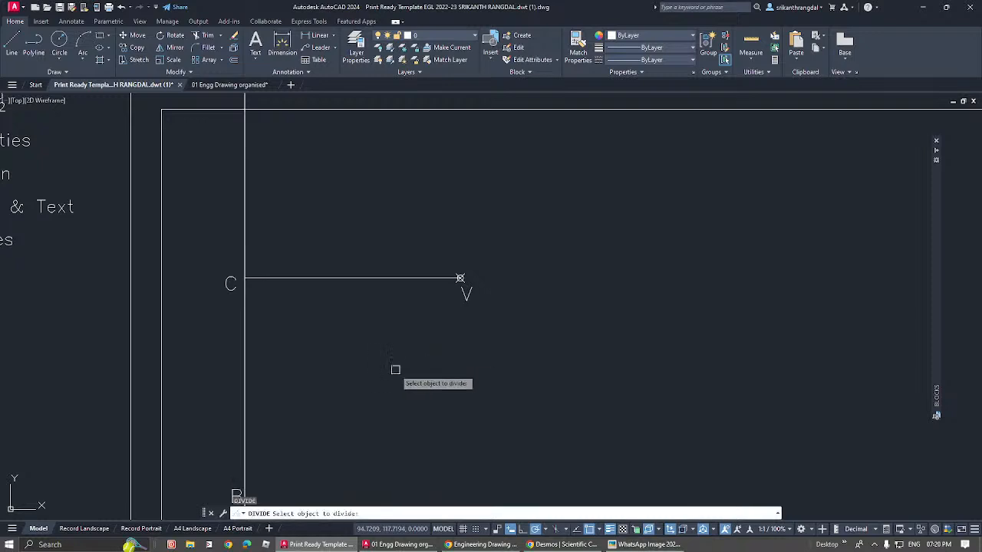
pyautogui.click(397, 279)
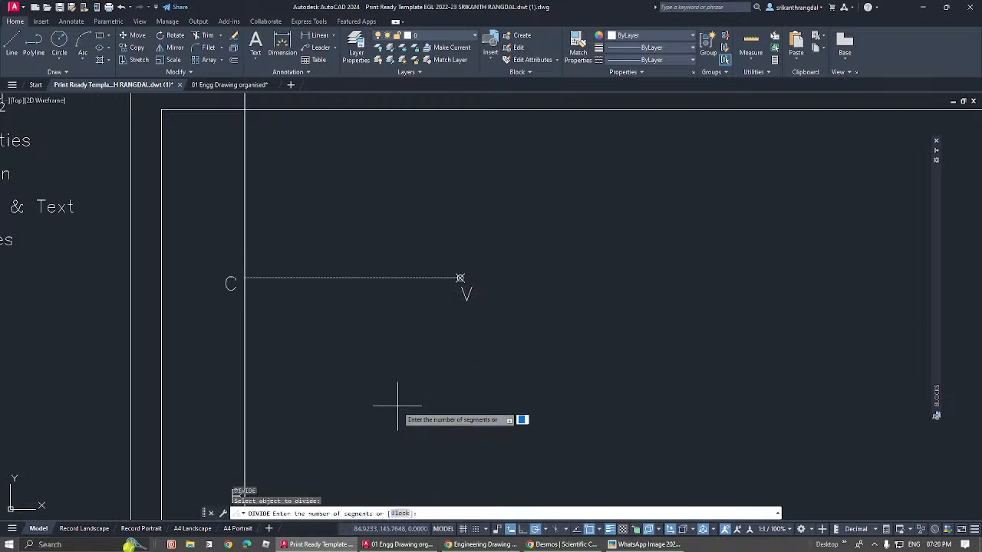
pyautogui.write('7')
pyautogui.press('Return')
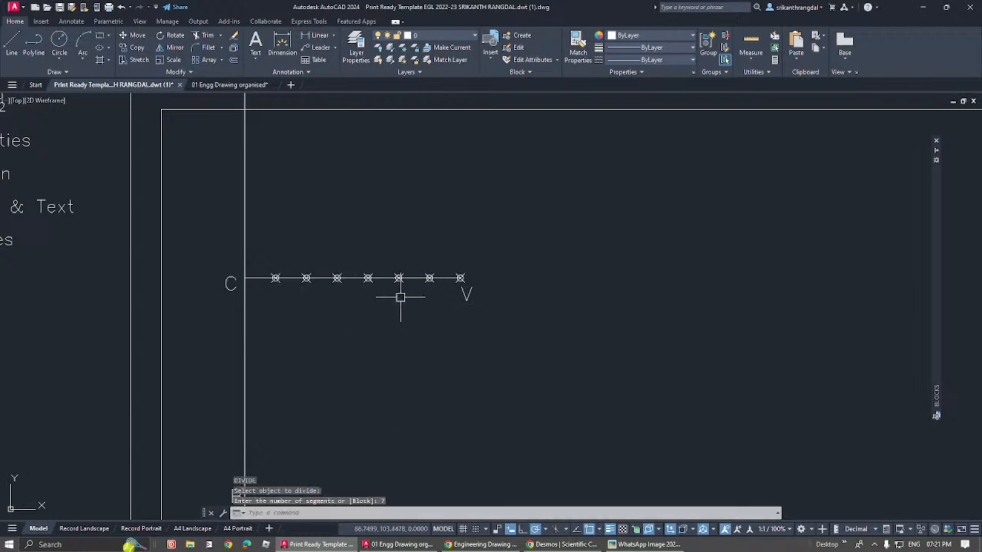
pyautogui.moveTo(401, 296); pyautogui.dragTo(409, 306, button='middle')
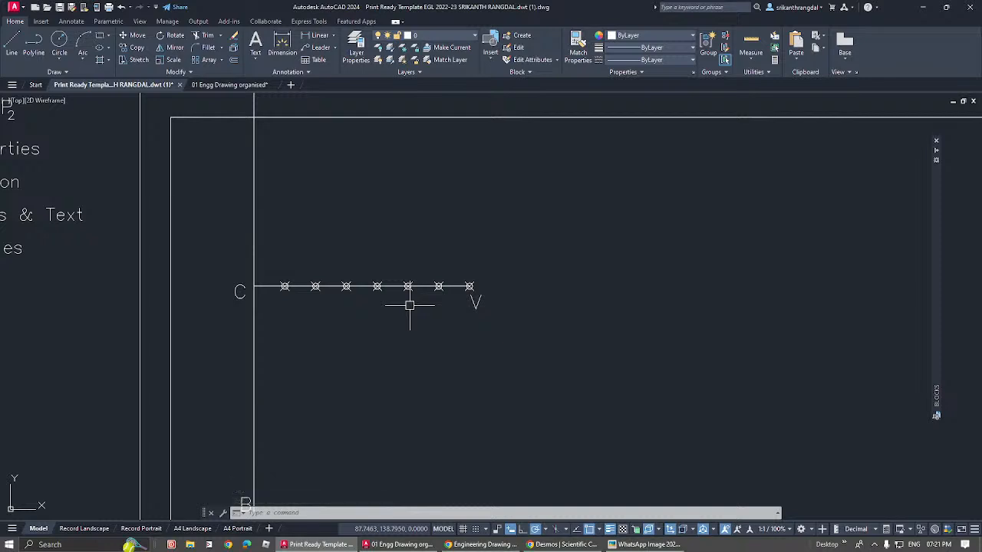
pyautogui.moveTo(409, 305); pyautogui.dragTo(407, 305, button='middle')
pyautogui.write('u')
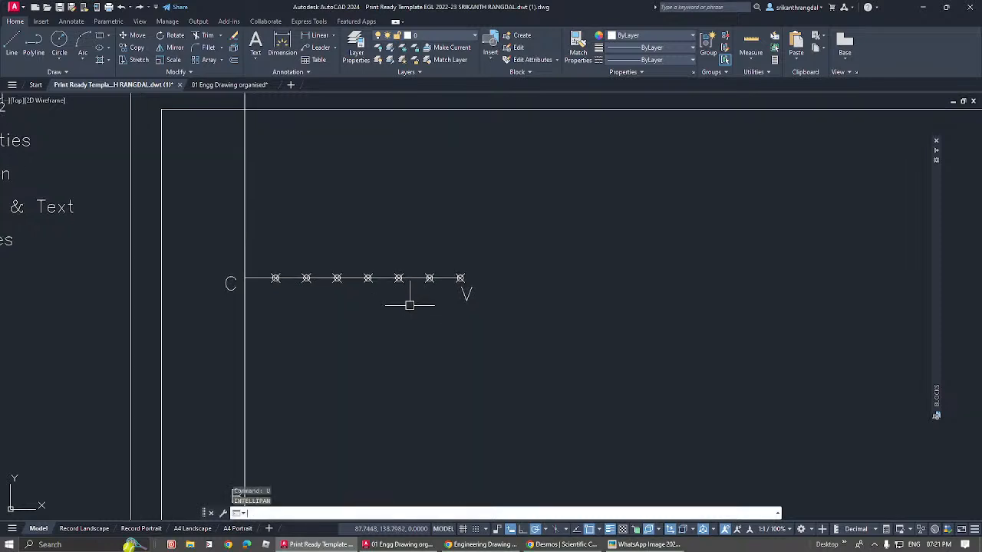
pyautogui.press('Return')
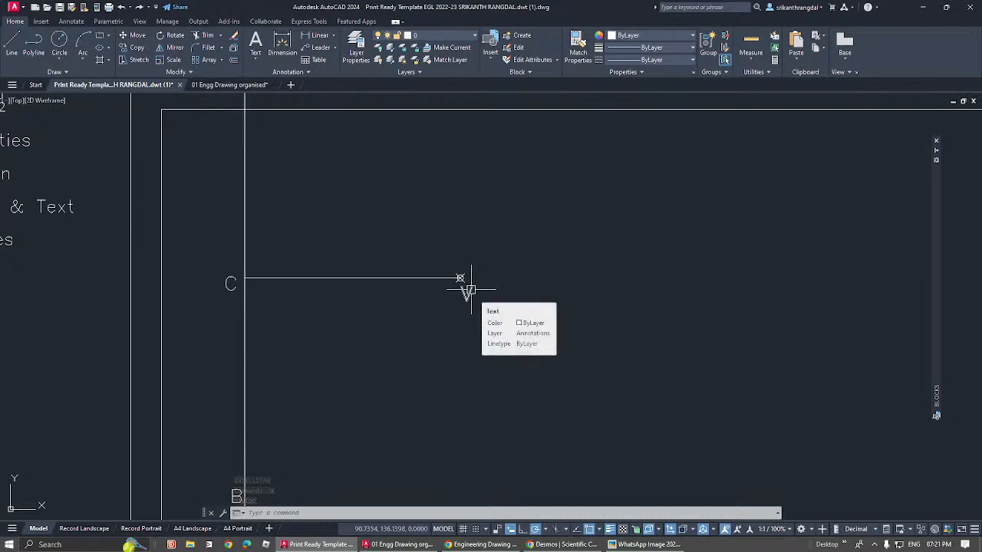
pyautogui.press('super')
# Step: Search 'pai' in Windows Search to launch Paint and maximize its window
pyautogui.write('sket')
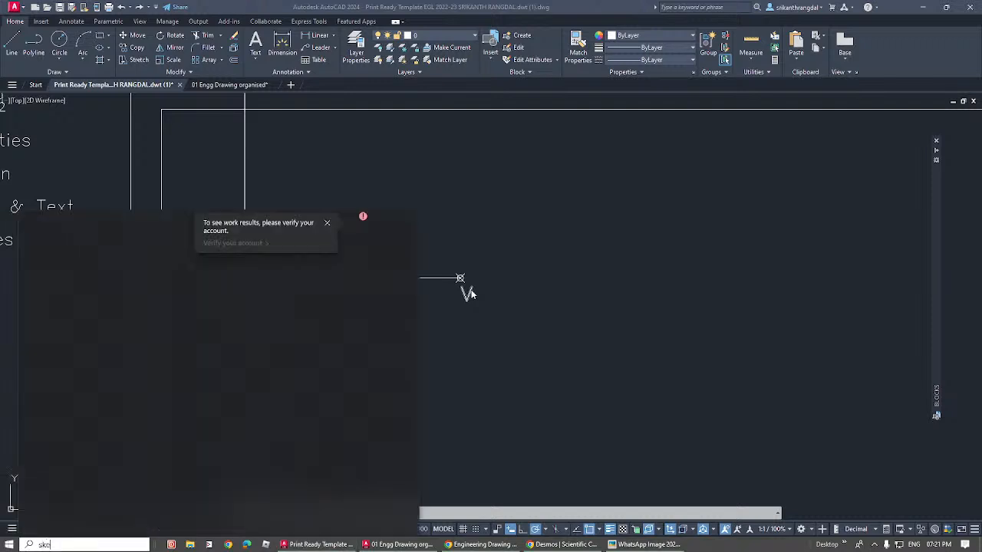
pyautogui.press('BackSpace')
pyautogui.press('BackSpace')
pyautogui.press('BackSpace')
pyautogui.press('BackSpace')
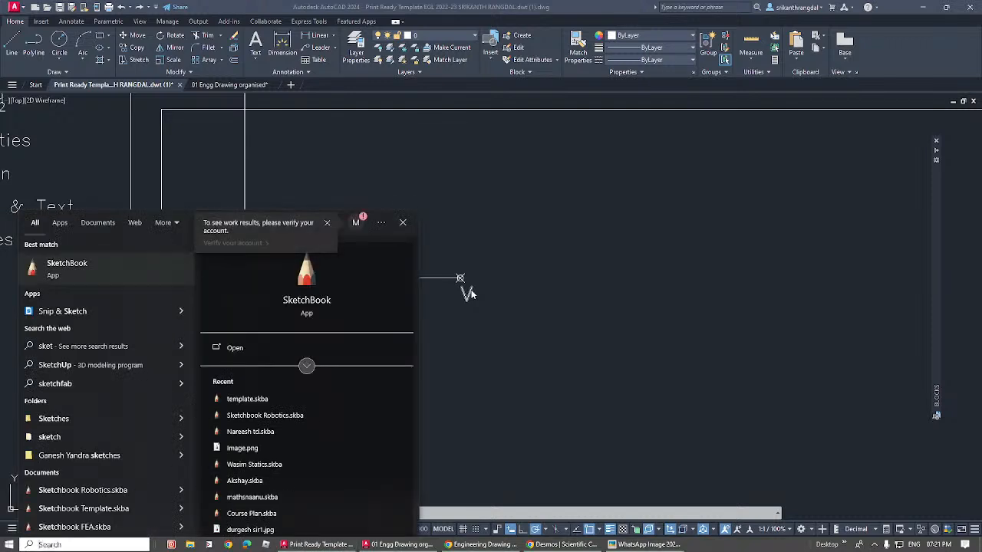
pyautogui.write('pai')
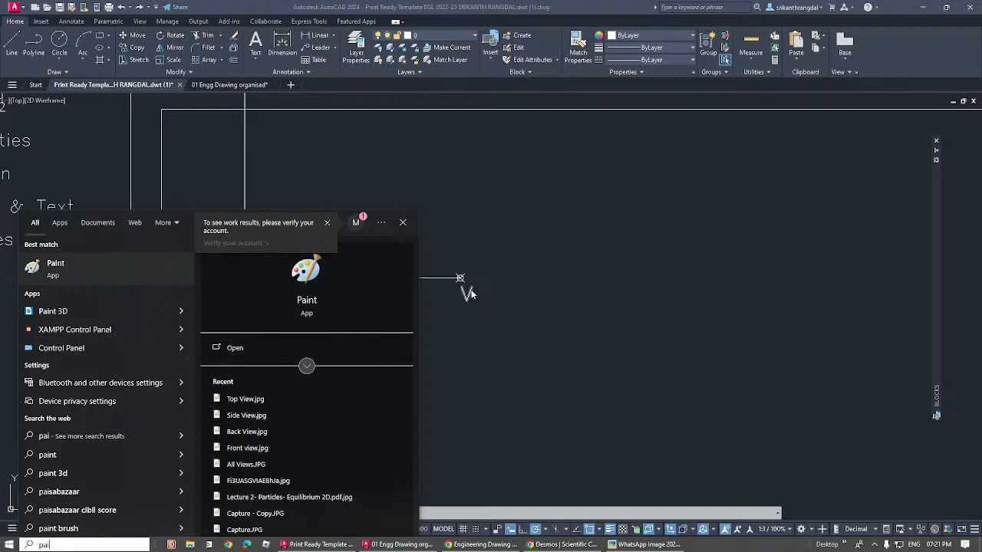
pyautogui.press('Escape')
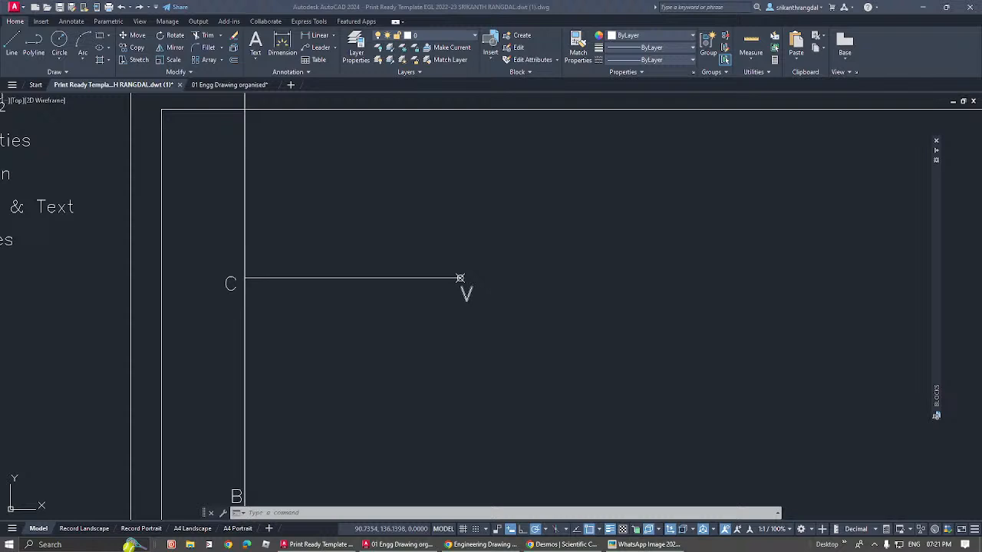
pyautogui.moveTo(445, 259); pyautogui.dragTo(414, 3)
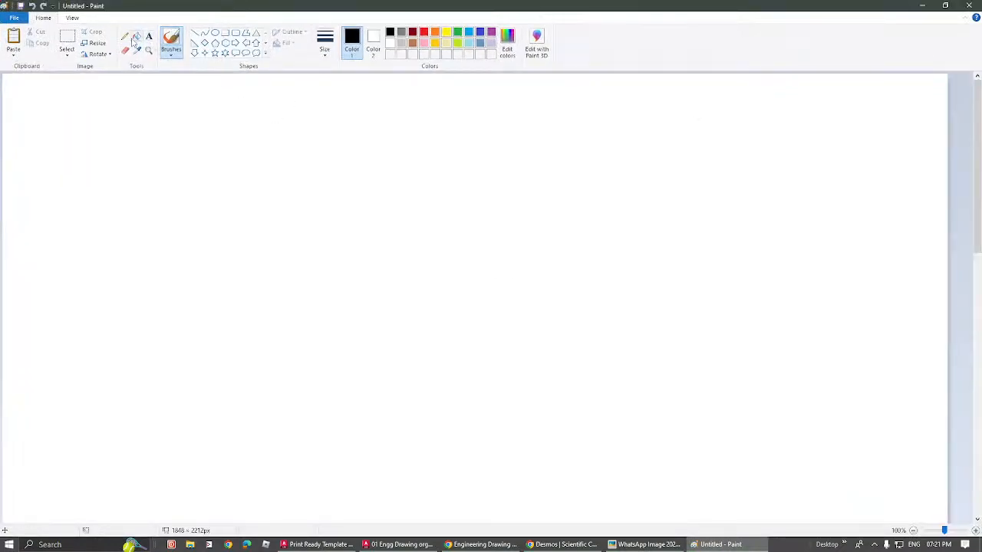
# Step: Fill the Paint canvas black and pick yellow with the freehand brush
pyautogui.click(136, 36)
pyautogui.click(378, 162)
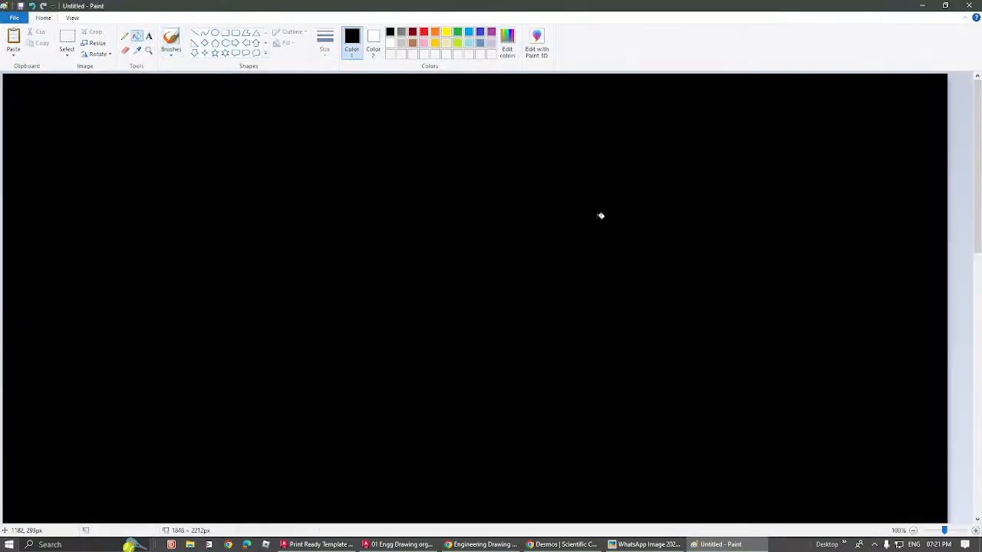
pyautogui.click(445, 33)
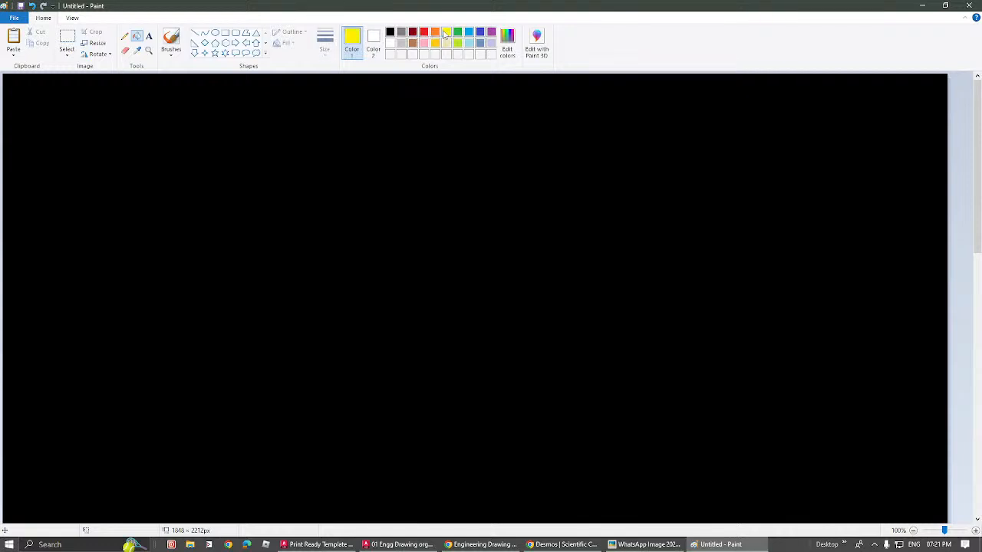
pyautogui.click(171, 39)
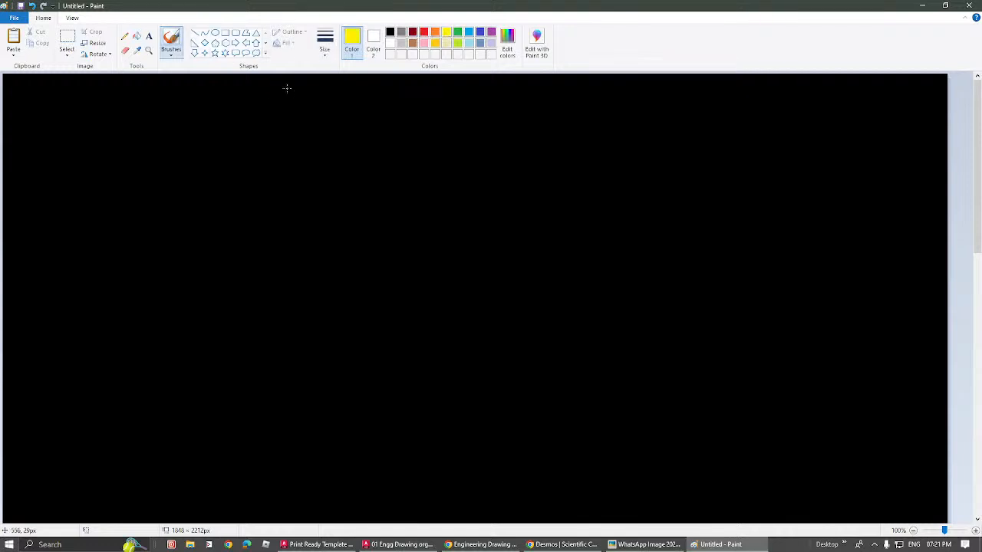
pyautogui.hotkey('alt', 'Tab')
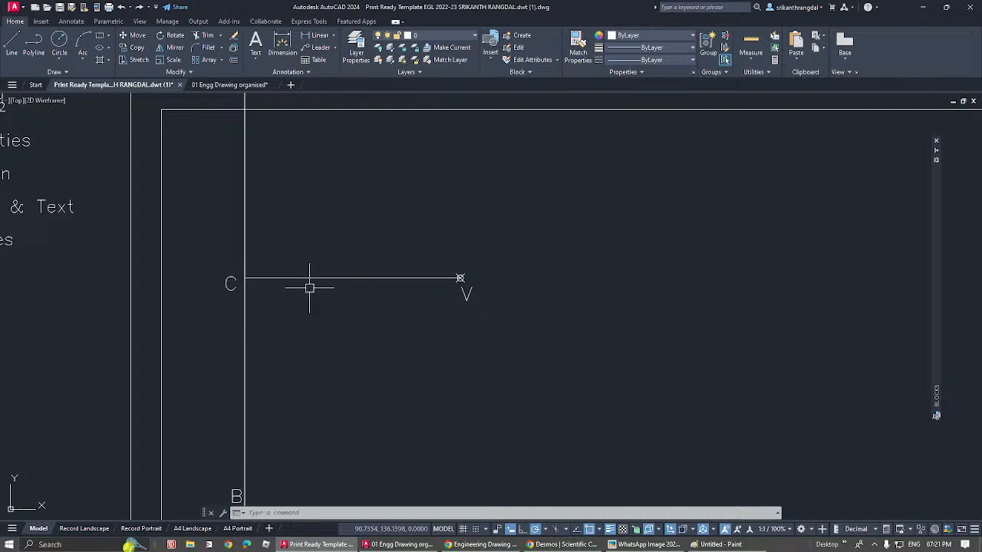
pyautogui.hotkey('alt', 'Tab')
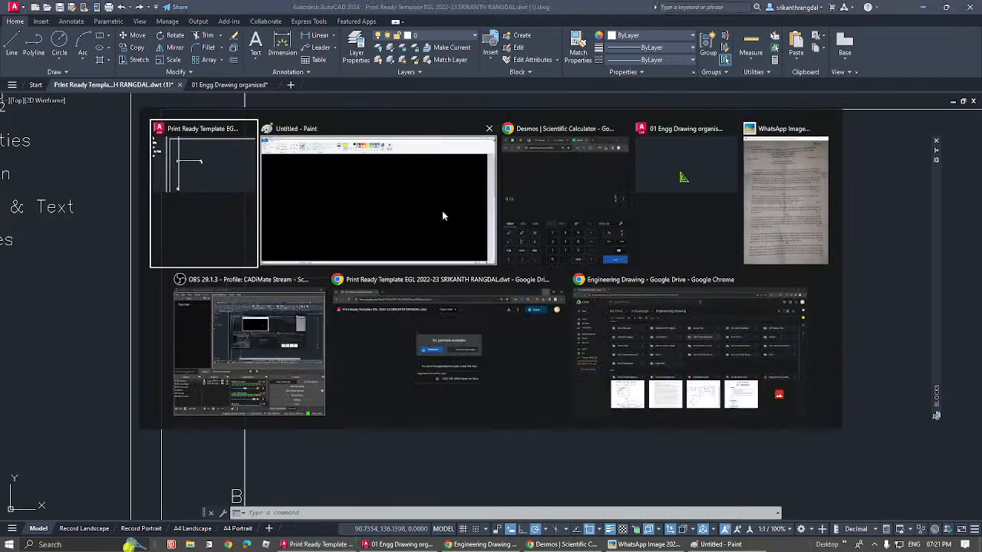
pyautogui.click(442, 204)
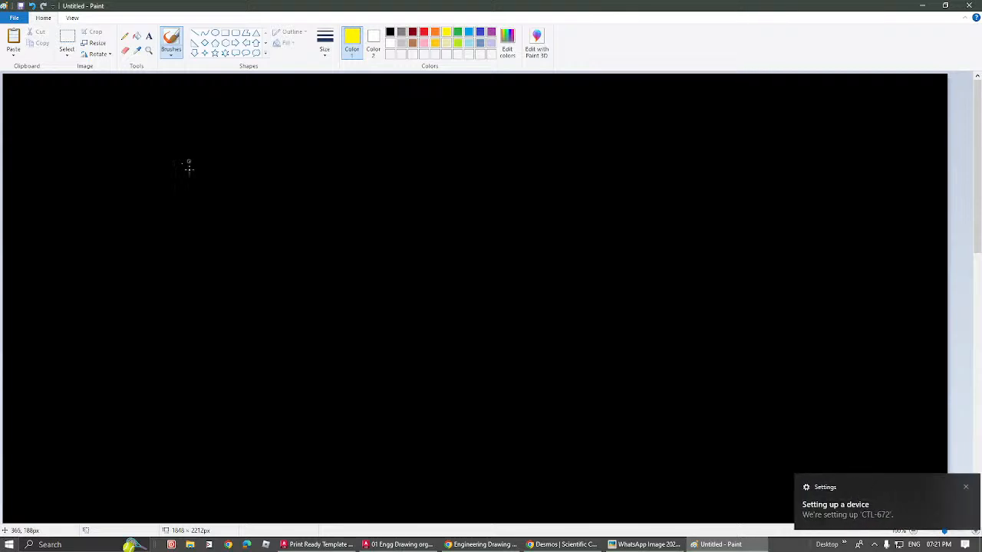
# Step: Scribble yellow test strokes, zigzags and small letter marks across the canvas
pyautogui.moveTo(195, 172); pyautogui.dragTo(215, 198)
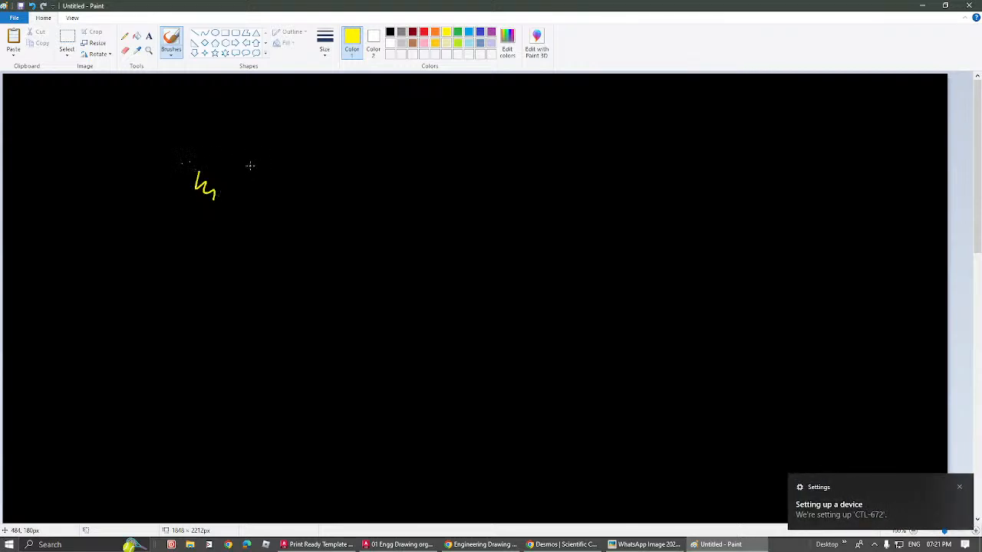
pyautogui.moveTo(252, 165)
pyautogui.mouseDown()
pyautogui.moveTo(259, 177)
pyautogui.moveTo(273, 162)
pyautogui.mouseUp()
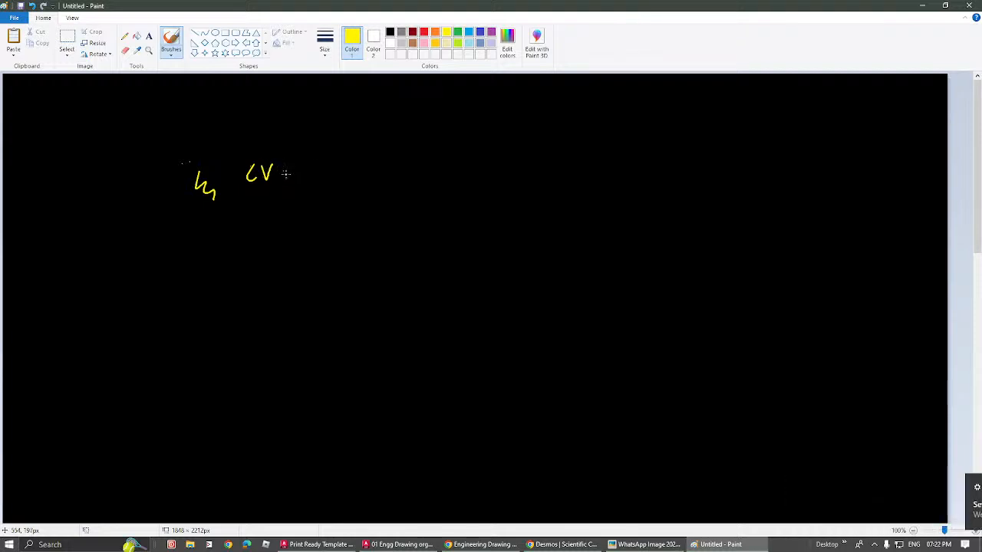
pyautogui.click(284, 169)
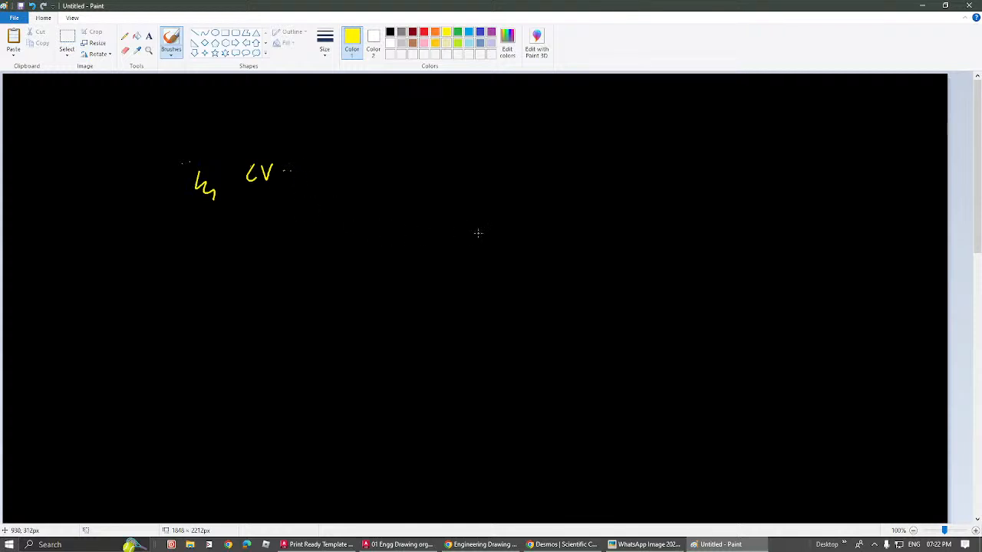
pyautogui.moveTo(486, 248)
pyautogui.mouseDown()
pyautogui.moveTo(533, 308)
pyautogui.moveTo(592, 345)
pyautogui.moveTo(613, 375)
pyautogui.mouseUp()
pyautogui.moveTo(622, 294)
pyautogui.mouseDown()
pyautogui.moveTo(627, 329)
pyautogui.moveTo(670, 385)
pyautogui.mouseUp()
pyautogui.moveTo(675, 371); pyautogui.dragTo(685, 406)
pyautogui.moveTo(690, 392); pyautogui.dragTo(694, 409)
pyautogui.moveTo(698, 401); pyautogui.dragTo(713, 433)
pyautogui.moveTo(626, 291)
pyautogui.mouseDown()
pyautogui.moveTo(660, 300)
pyautogui.moveTo(690, 347)
pyautogui.mouseUp()
pyautogui.moveTo(701, 345); pyautogui.dragTo(726, 374)
pyautogui.moveTo(738, 373); pyautogui.dragTo(750, 394)
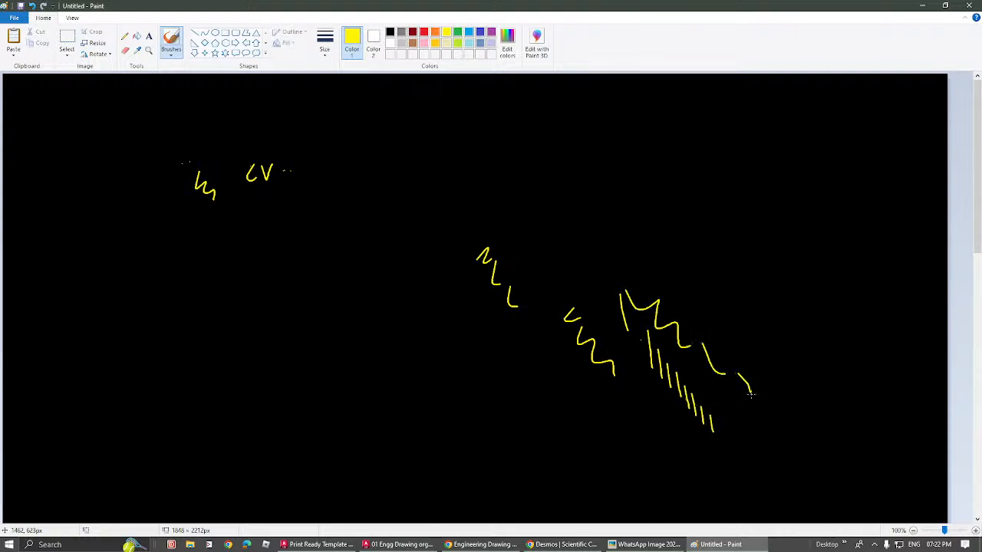
pyautogui.moveTo(651, 240); pyautogui.dragTo(761, 361)
pyautogui.moveTo(690, 212); pyautogui.dragTo(728, 285)
pyautogui.moveTo(742, 287); pyautogui.dragTo(755, 305)
pyautogui.moveTo(527, 209); pyautogui.dragTo(528, 223)
pyautogui.moveTo(534, 224); pyautogui.dragTo(544, 257)
pyautogui.moveTo(549, 239); pyautogui.dragTo(566, 270)
pyautogui.moveTo(573, 229)
pyautogui.mouseDown()
pyautogui.moveTo(576, 250)
pyautogui.moveTo(583, 247)
pyautogui.mouseUp()
pyautogui.moveTo(587, 232); pyautogui.dragTo(596, 254)
pyautogui.moveTo(314, 197); pyautogui.dragTo(338, 220)
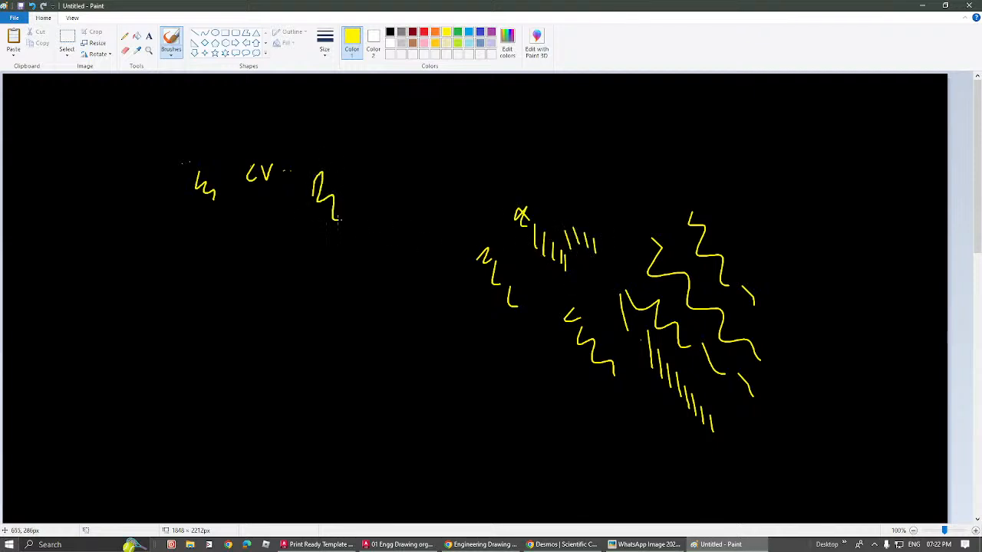
pyautogui.moveTo(292, 173)
pyautogui.mouseDown()
pyautogui.moveTo(302, 182)
pyautogui.moveTo(316, 172)
pyautogui.moveTo(298, 177)
pyautogui.mouseUp()
pyautogui.moveTo(282, 168); pyautogui.dragTo(310, 168)
# Step: Clear all scribbles and refill the whole canvas with a black background
pyautogui.hotkey('ctrl', 'a')
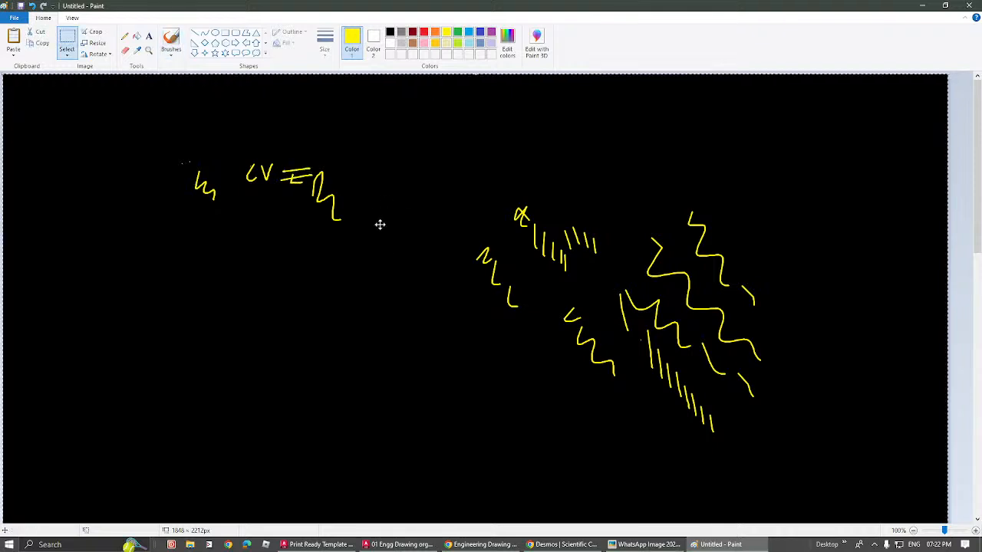
pyautogui.press('Delete')
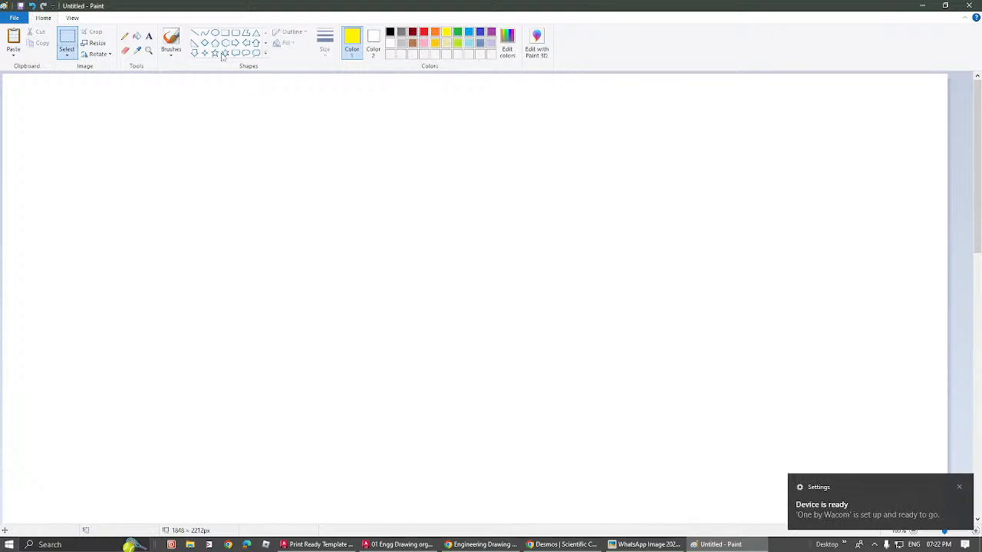
pyautogui.click(374, 40)
pyautogui.click(390, 32)
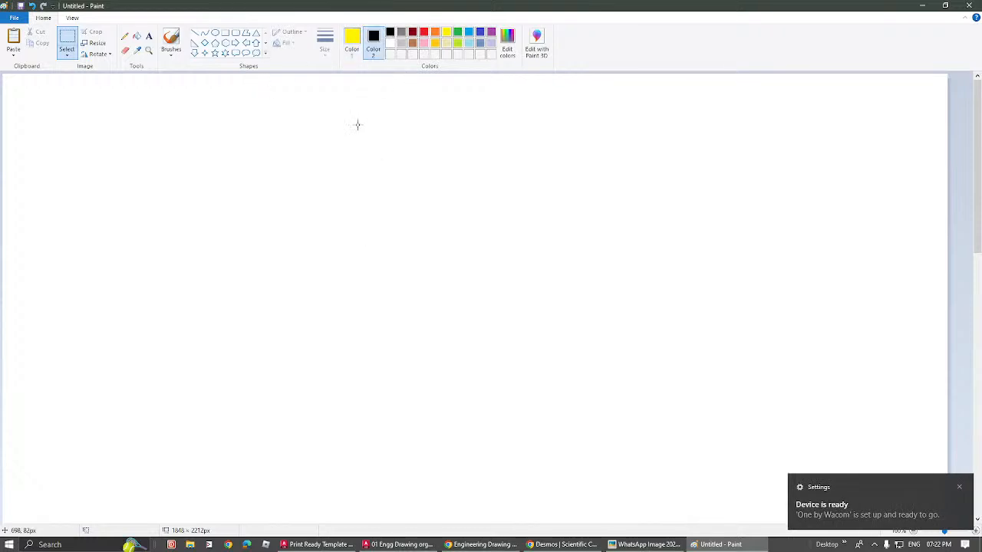
pyautogui.hotkey('ctrl', 'a')
pyautogui.press('Delete')
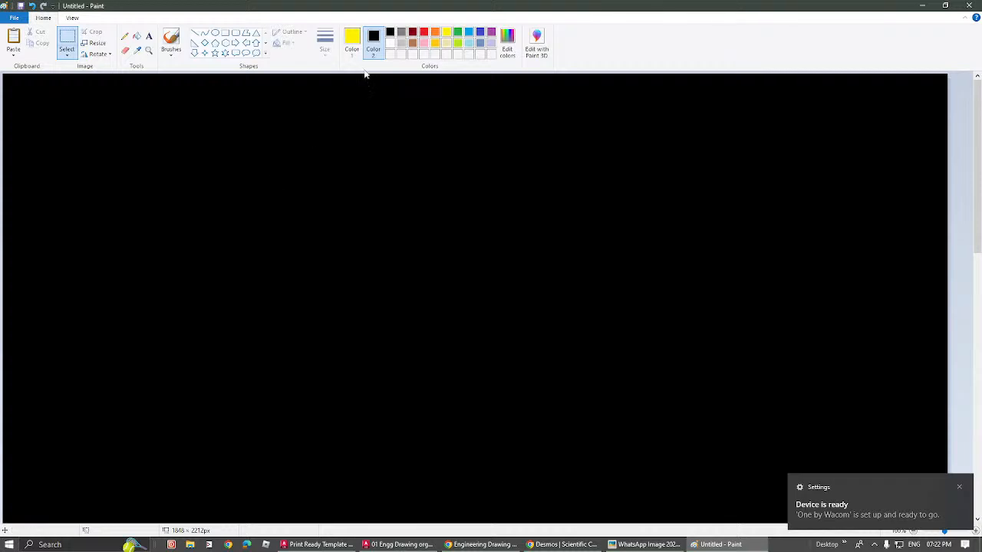
# Step: Return to the yellow brush and draw one short test stroke near the centre
pyautogui.click(352, 42)
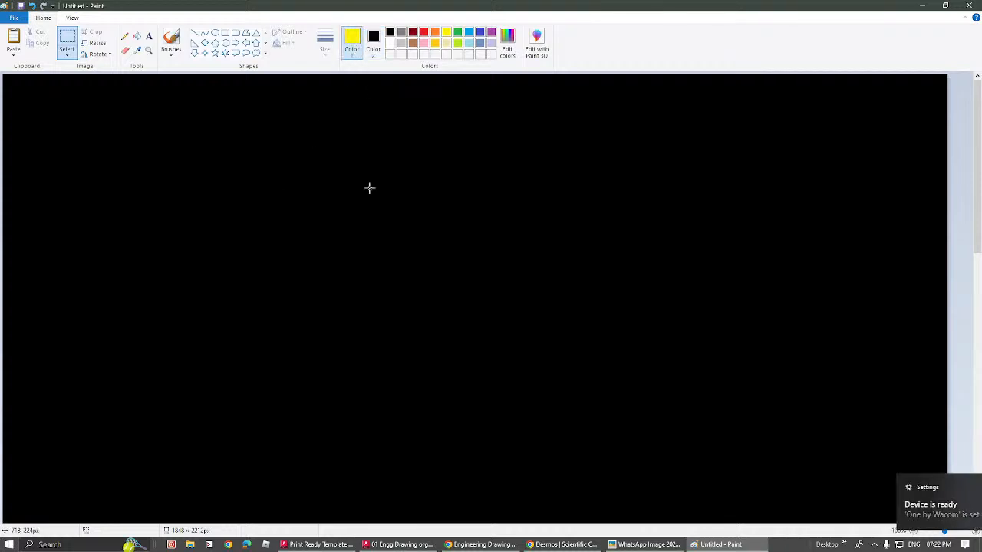
pyautogui.click(171, 40)
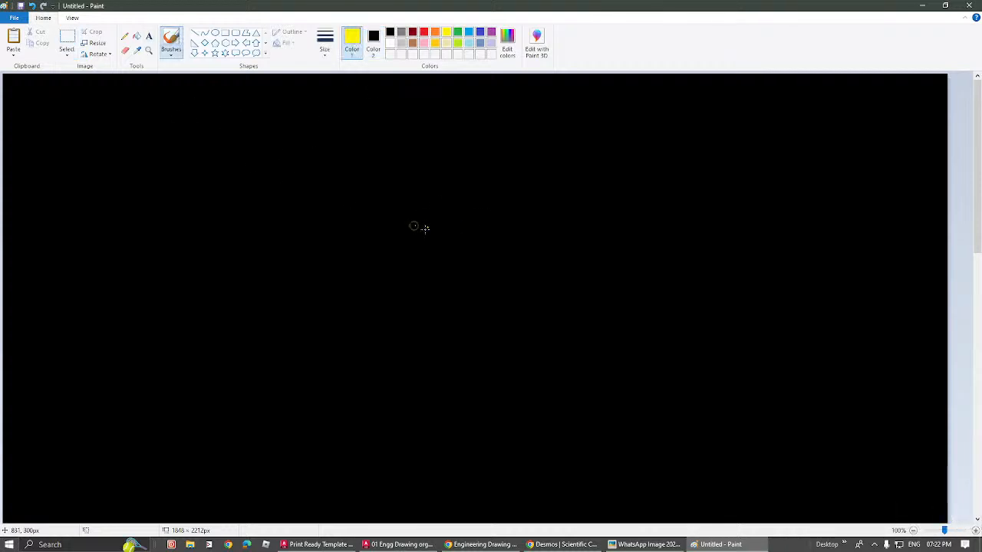
pyautogui.moveTo(411, 239); pyautogui.dragTo(438, 227)
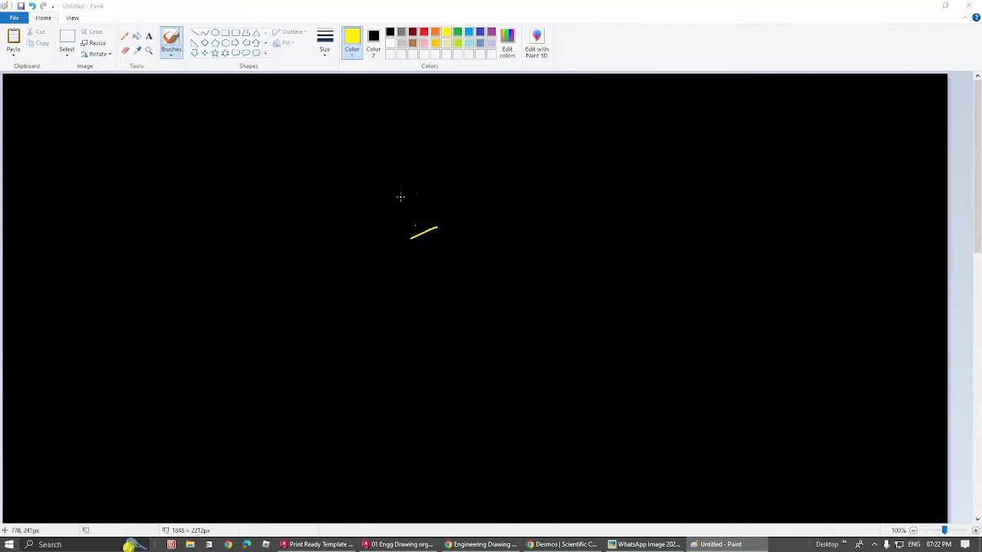
# Step: Launch SketchBook by searching 'sket' in Windows Search
pyautogui.press('super')
pyautogui.write('sket')
pyautogui.press('Return')
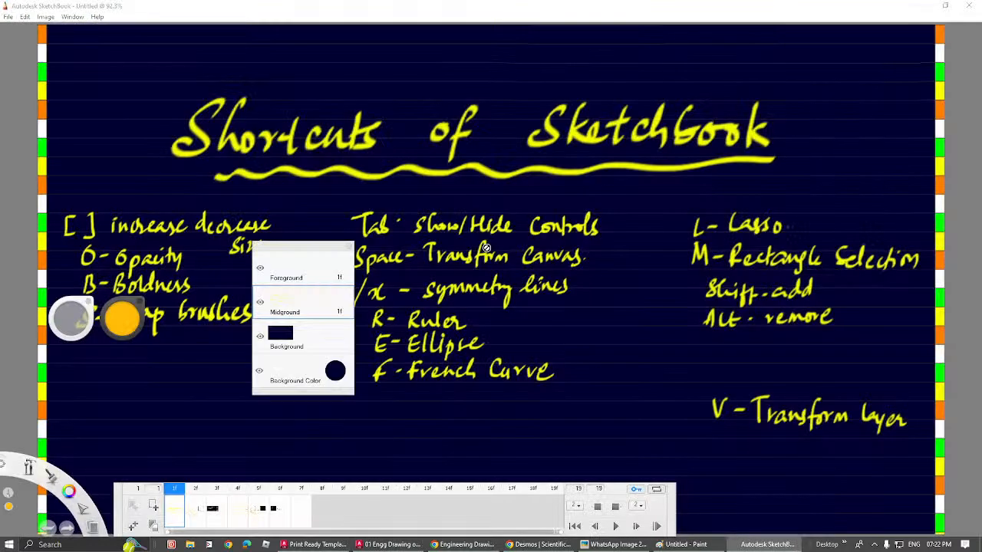
# Step: Draw orange test strokes in SketchBook, then undo them all
pyautogui.moveTo(550, 320)
pyautogui.mouseDown()
pyautogui.moveTo(575, 322)
pyautogui.moveTo(578, 345)
pyautogui.moveTo(611, 339)
pyautogui.moveTo(639, 355)
pyautogui.mouseUp()
pyautogui.press('Tab')
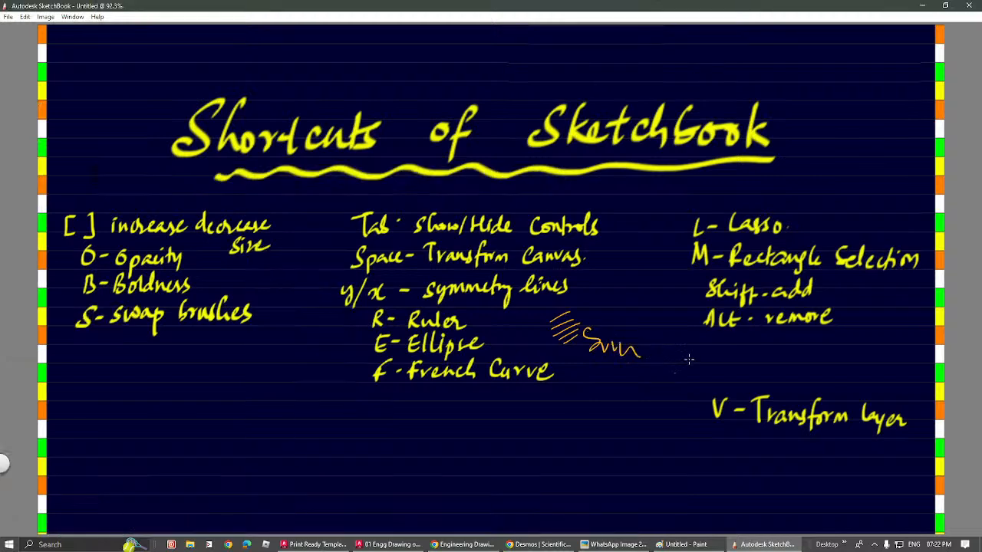
pyautogui.hotkey('ctrl', 'z')
pyautogui.hotkey('ctrl', 'z')
pyautogui.hotkey('ctrl', 'z')
pyautogui.hotkey('ctrl', 'z')
pyautogui.hotkey('ctrl', 'z')
pyautogui.hotkey('ctrl', 'z')
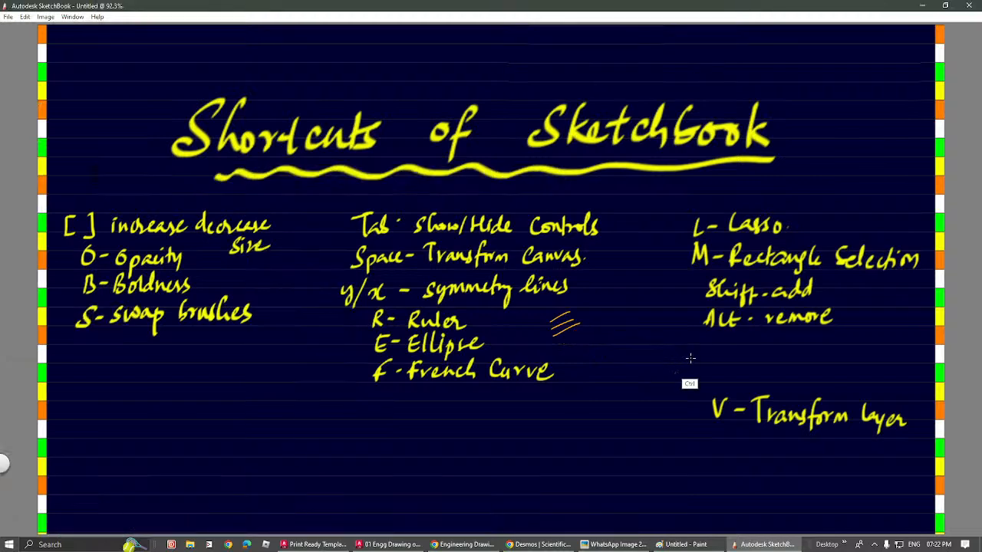
pyautogui.hotkey('ctrl', 'z')
pyautogui.press('Tab')
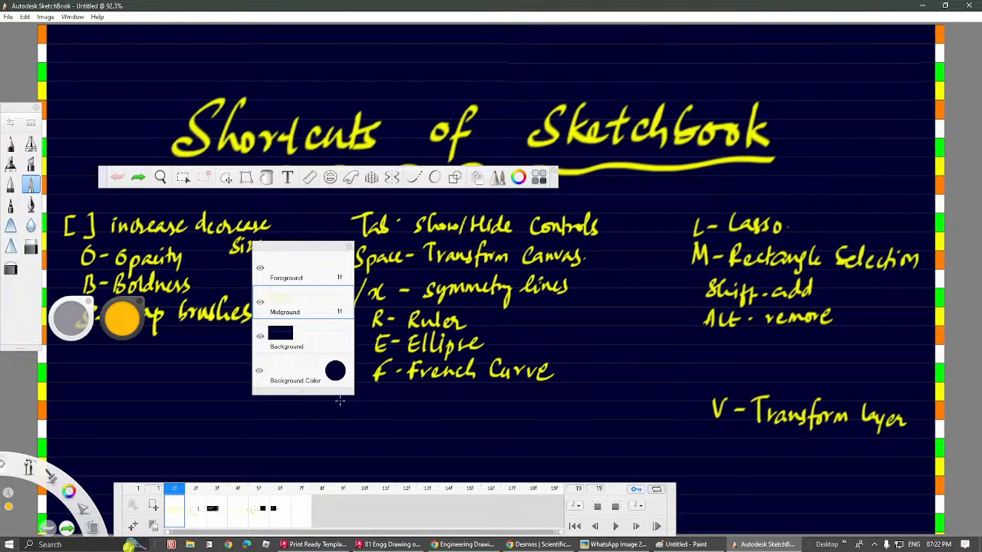
# Step: Show a blank timeline frame zoomed in, with SketchBook snapped to the right half
pyautogui.click(321, 504)
pyautogui.press('Tab')
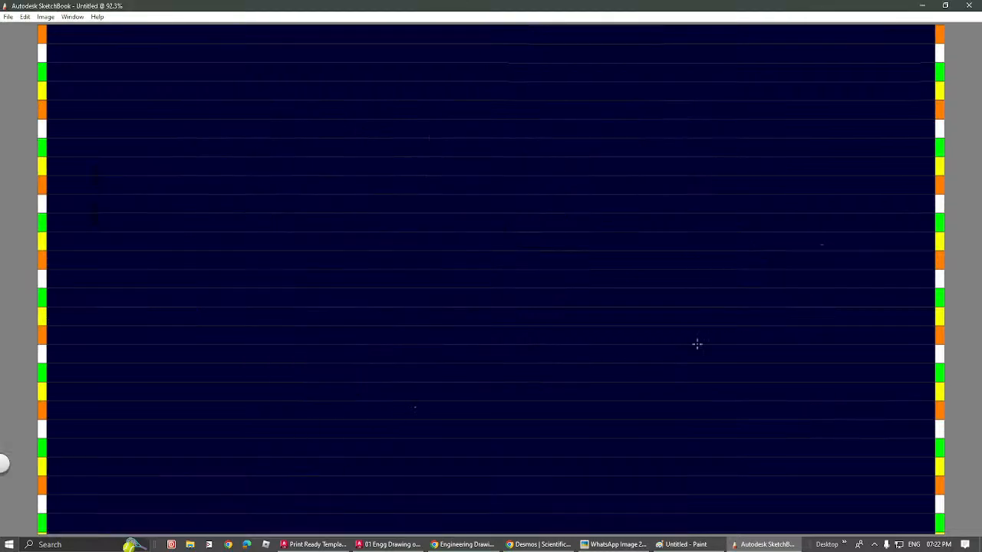
pyautogui.scroll(3, 54, 25)
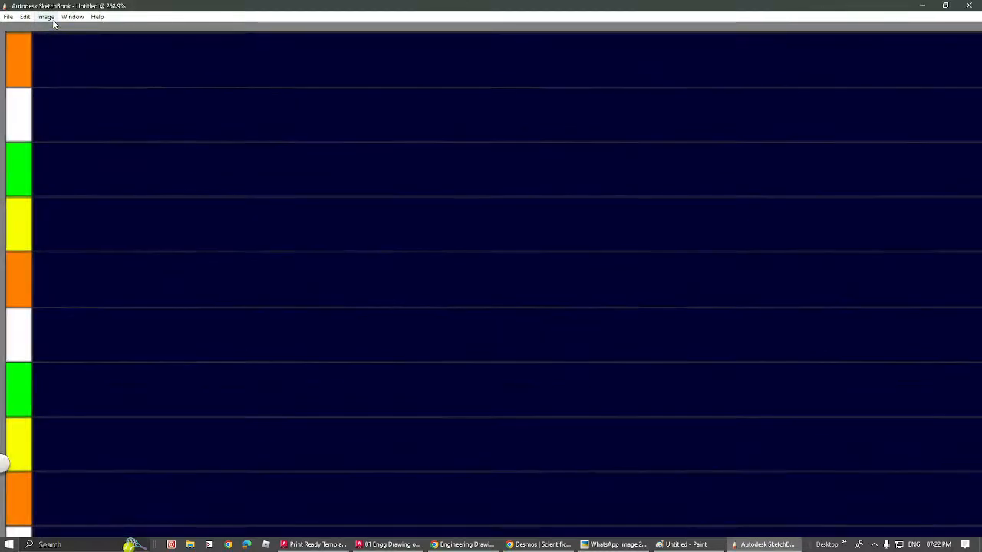
pyautogui.press('super+Right')
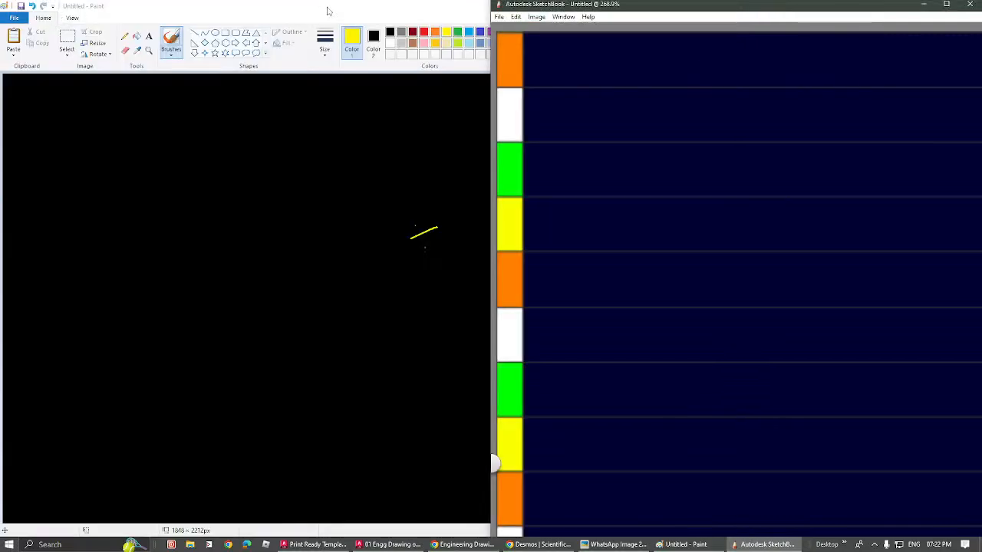
# Step: Move Paint aside and snap AutoCAD to the left half of the screen
pyautogui.moveTo(328, 8)
pyautogui.mouseDown()
pyautogui.moveTo(1, 71)
pyautogui.moveTo(0, 9)
pyautogui.mouseUp()
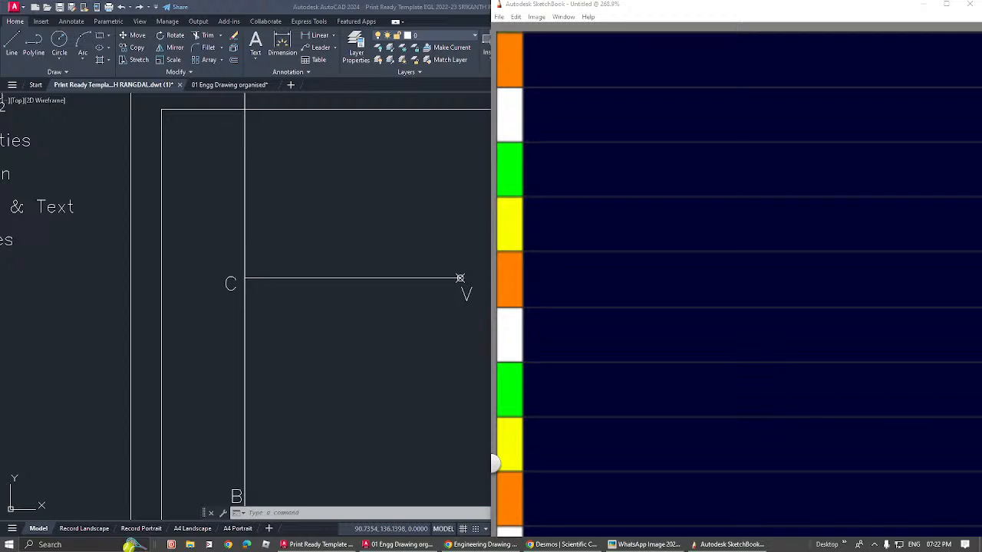
pyautogui.click(381, 104)
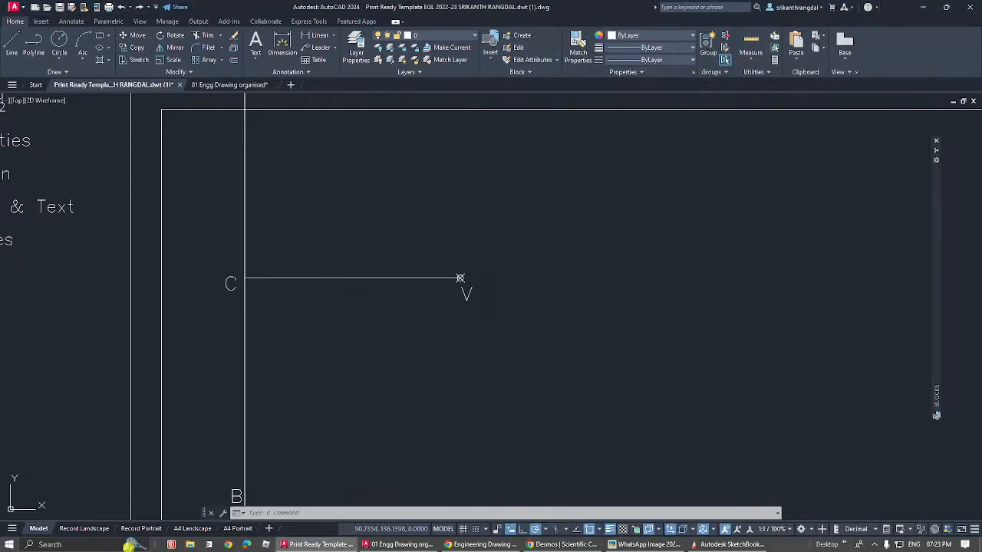
pyautogui.press('super+Left')
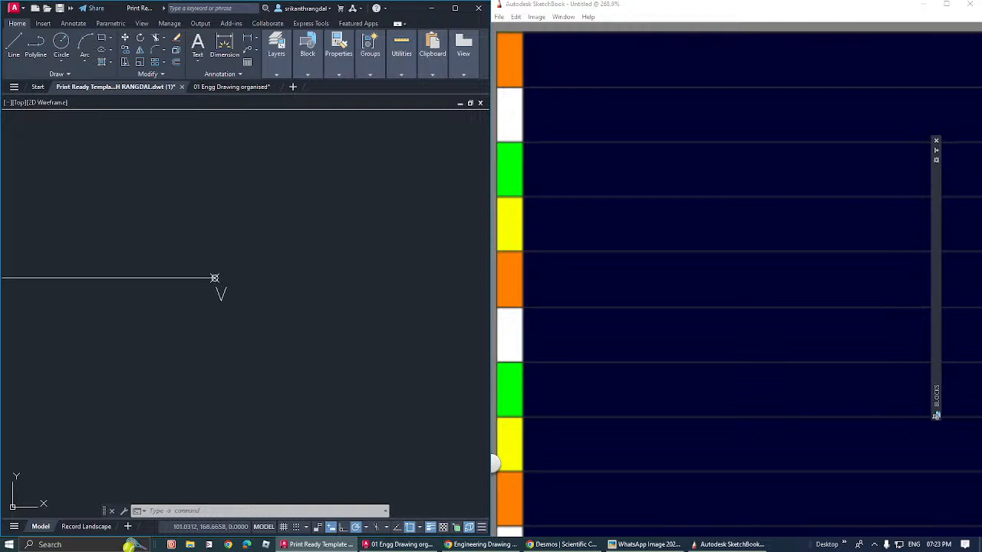
pyautogui.press('Escape')
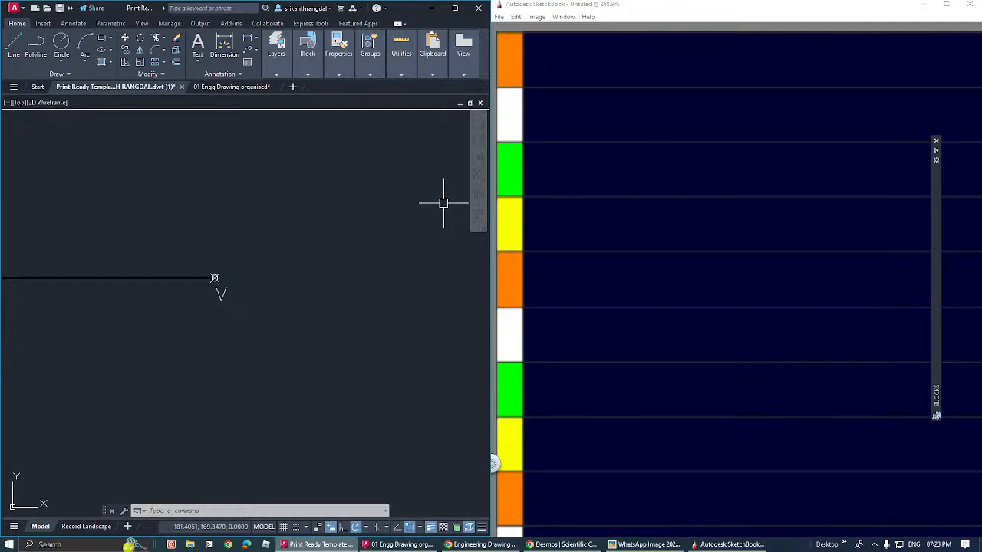
# Step: Close the 01 Engg Drawing organised drawing without saving, keeping Print Ready Template open
pyautogui.click(414, 545)
pyautogui.click(416, 545)
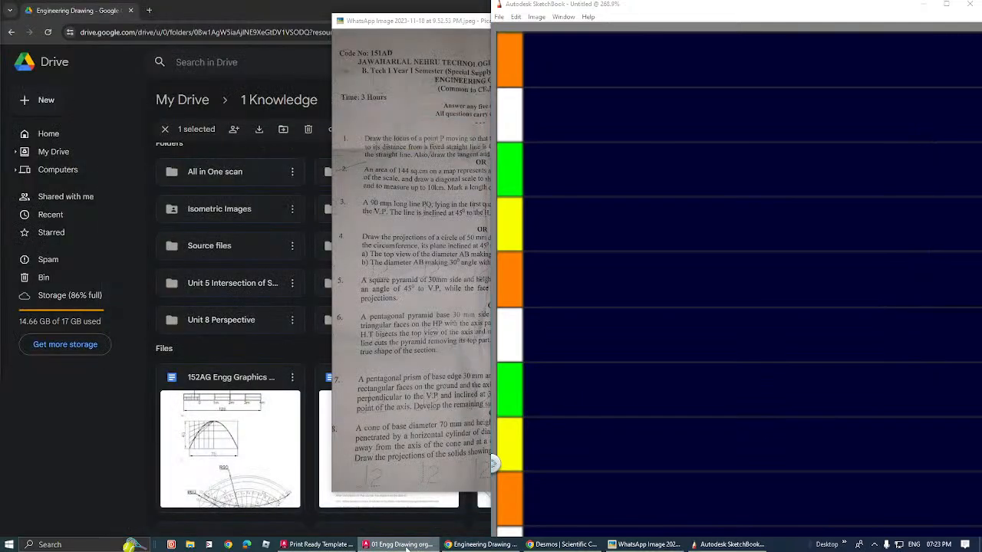
pyautogui.click(406, 544)
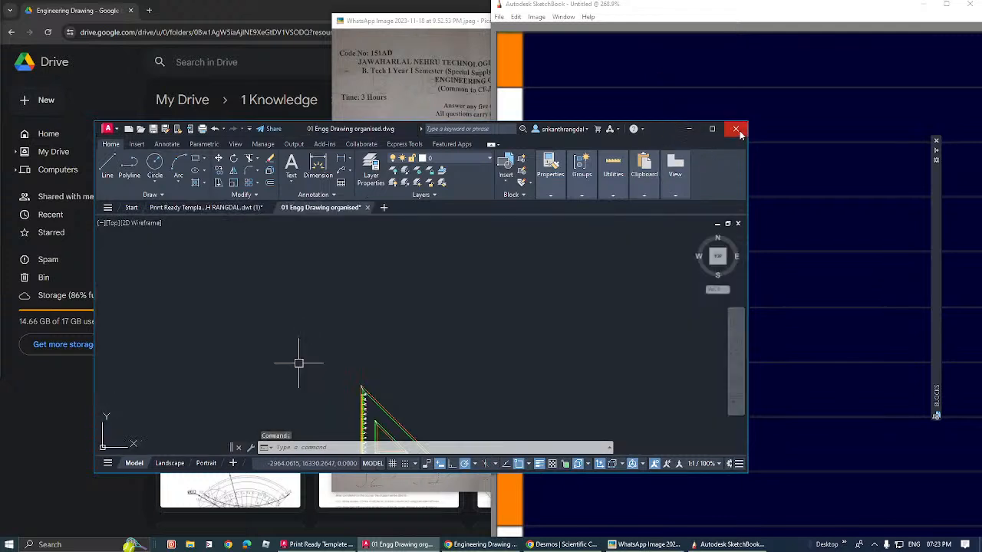
pyautogui.click(737, 130)
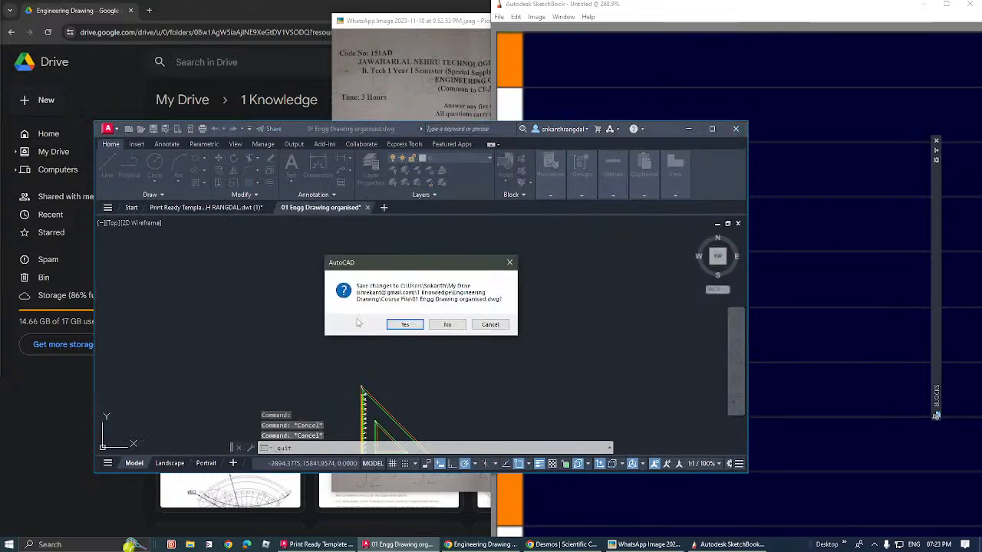
pyautogui.click(442, 327)
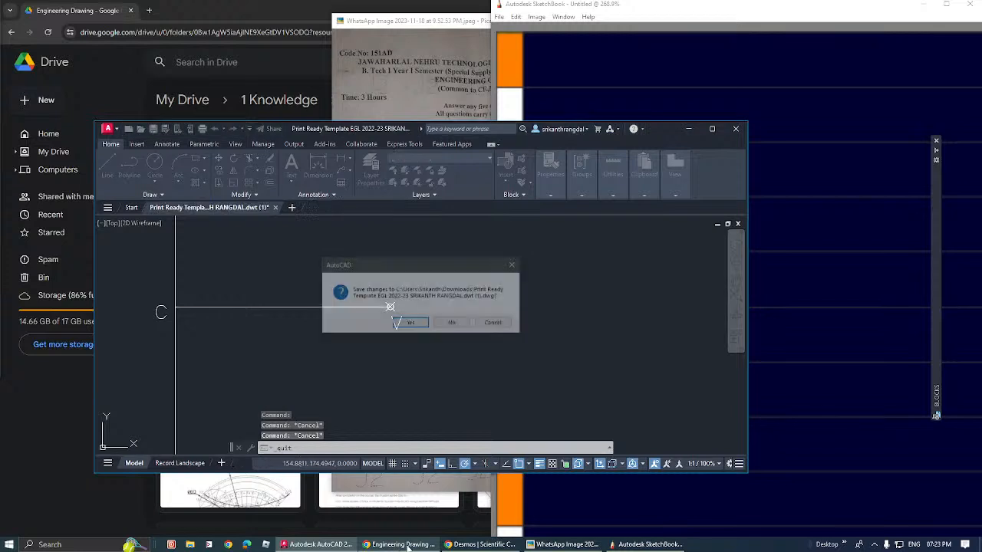
pyautogui.click(494, 326)
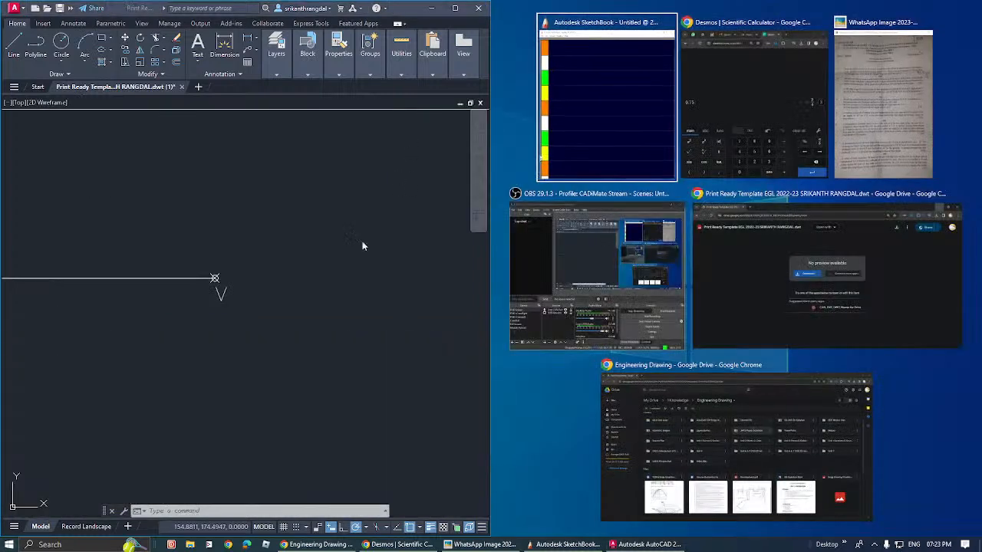
# Step: Keep SketchBook on the right and restore AutoCAD as a maximized window
pyautogui.click(362, 241)
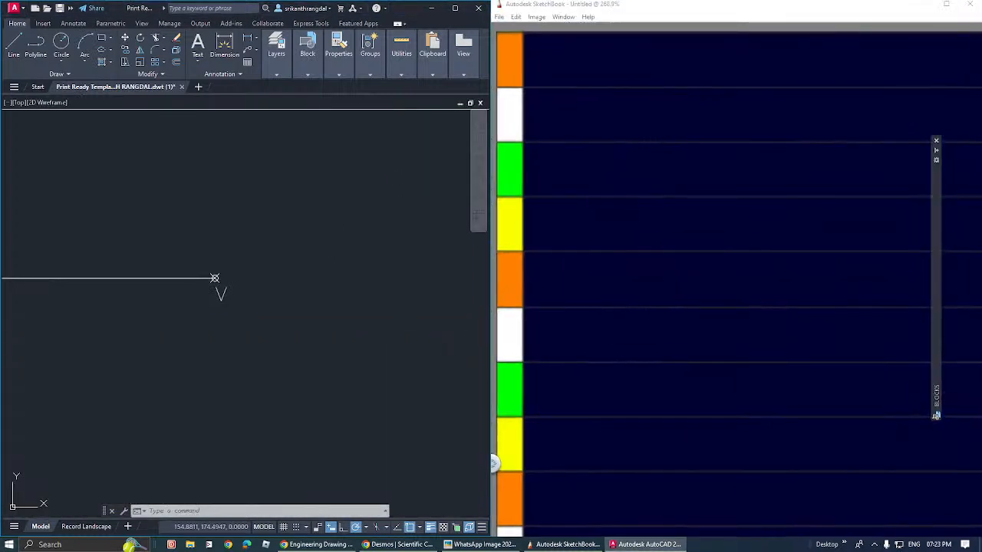
pyautogui.click(635, 296)
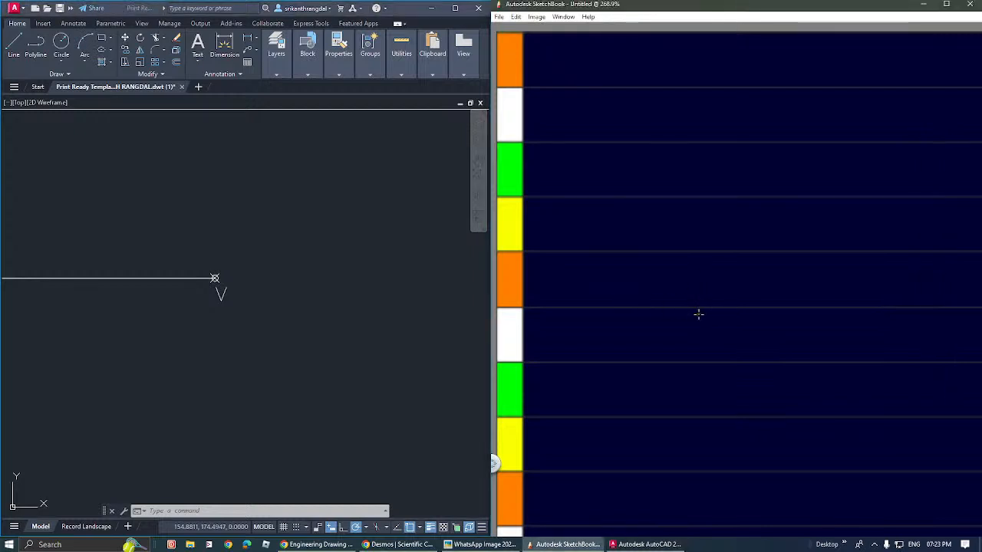
pyautogui.click(70, 298)
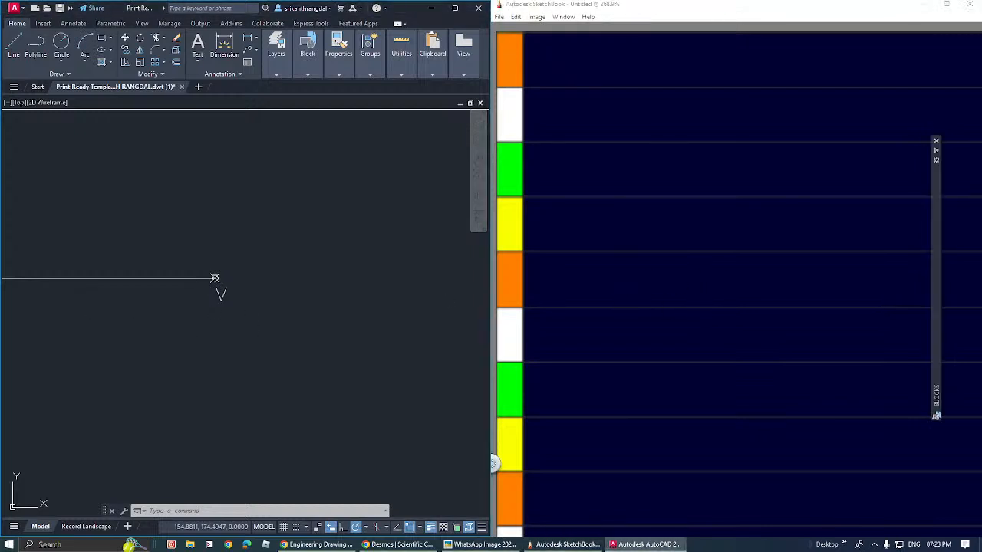
pyautogui.click(648, 545)
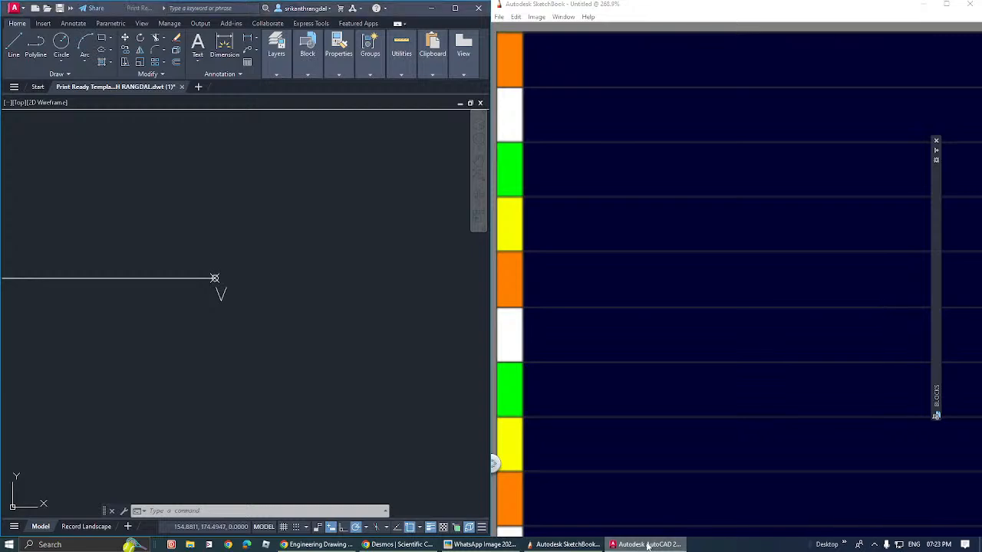
pyautogui.click(649, 545)
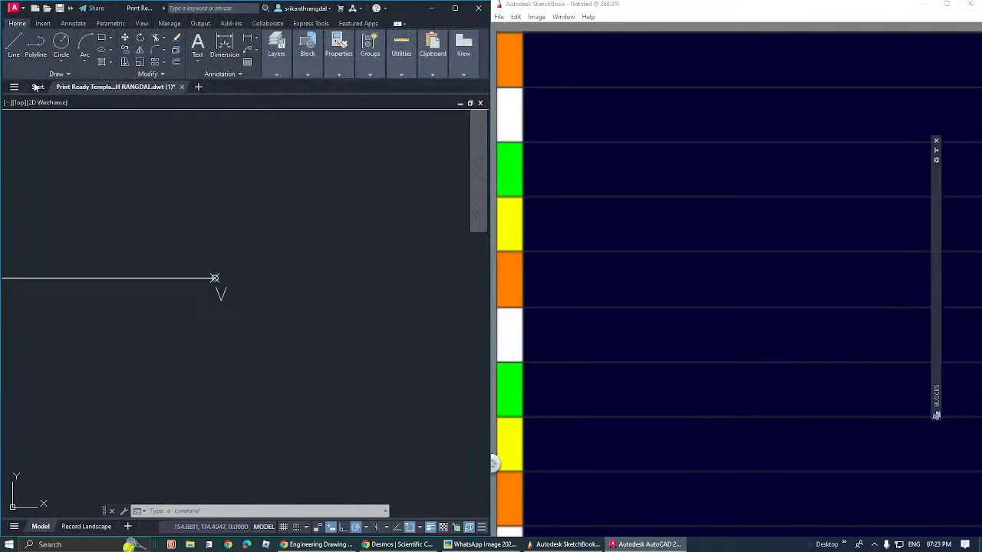
pyautogui.moveTo(138, 9); pyautogui.dragTo(230, 96)
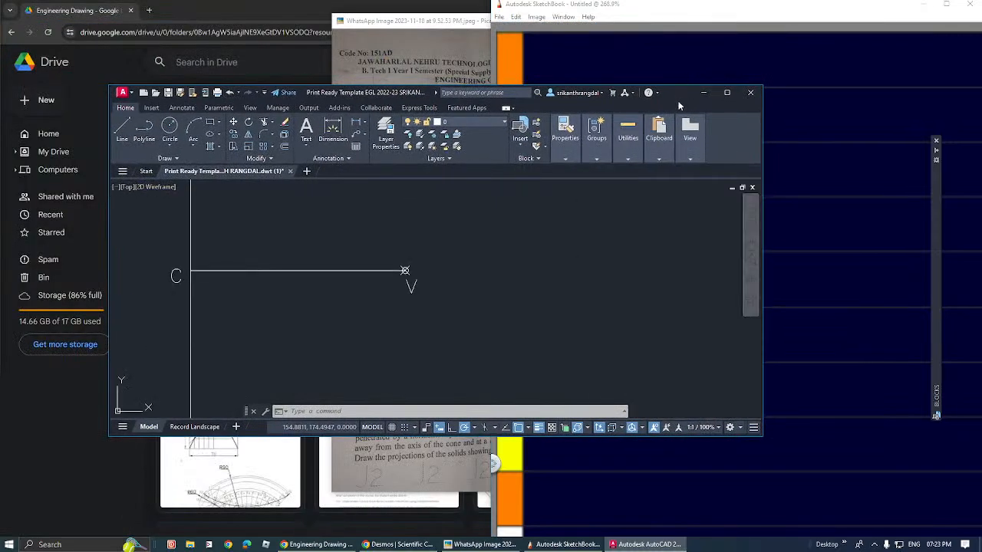
pyautogui.click(726, 92)
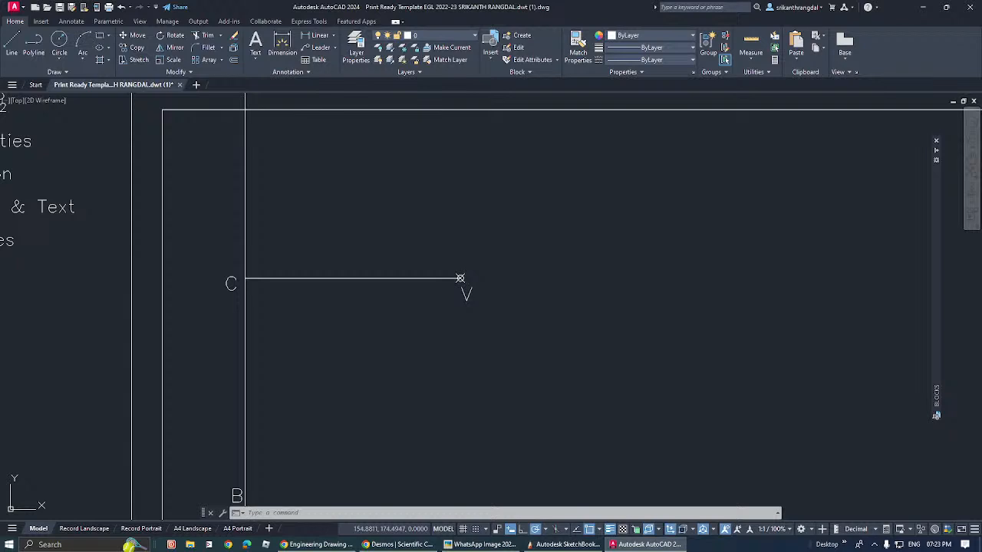
# Step: Quit AutoCAD, answering the save-changes prompt, and open the Start menu
pyautogui.press('Escape')
pyautogui.press('Escape')
pyautogui.press('Escape')
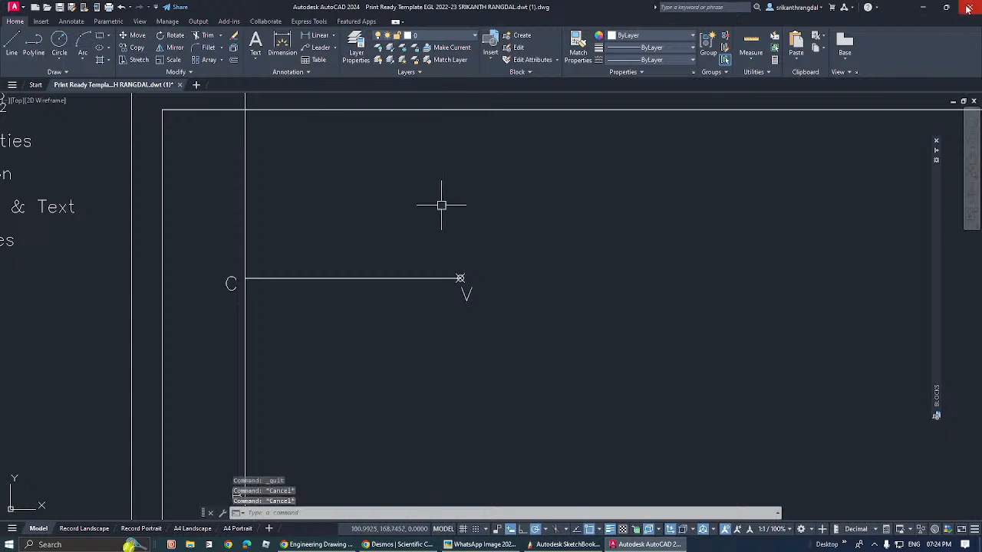
pyautogui.click(970, 7)
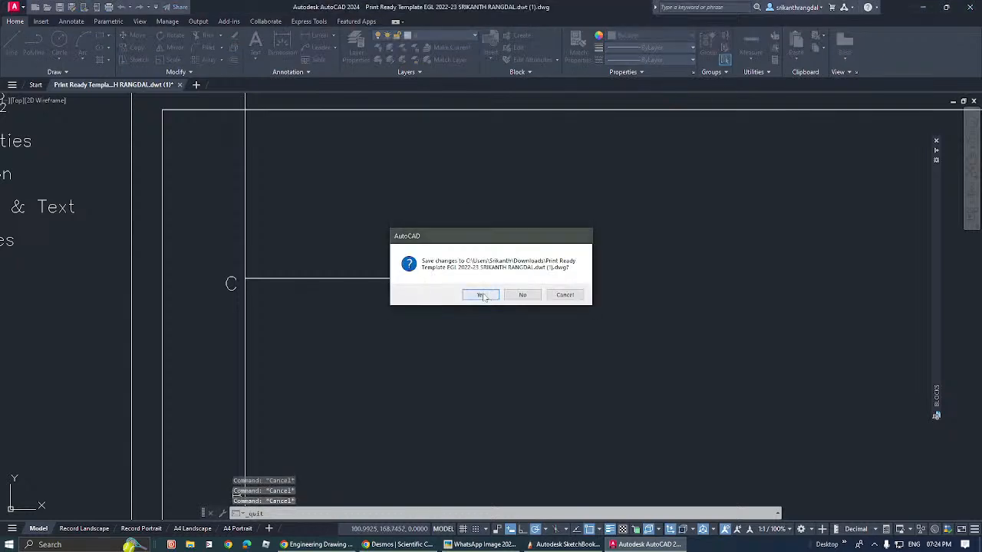
pyautogui.click(552, 296)
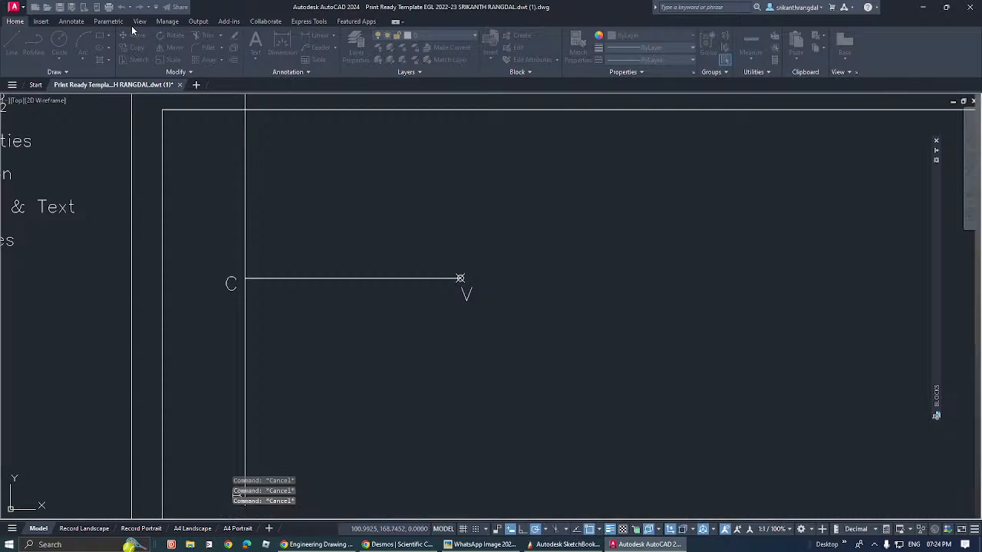
pyautogui.press('super')
# Step: Relaunch AutoCAD 2024 from search and handwrite e = 0.75 and 3+4 Parts in SketchBook
pyautogui.write('autocad')
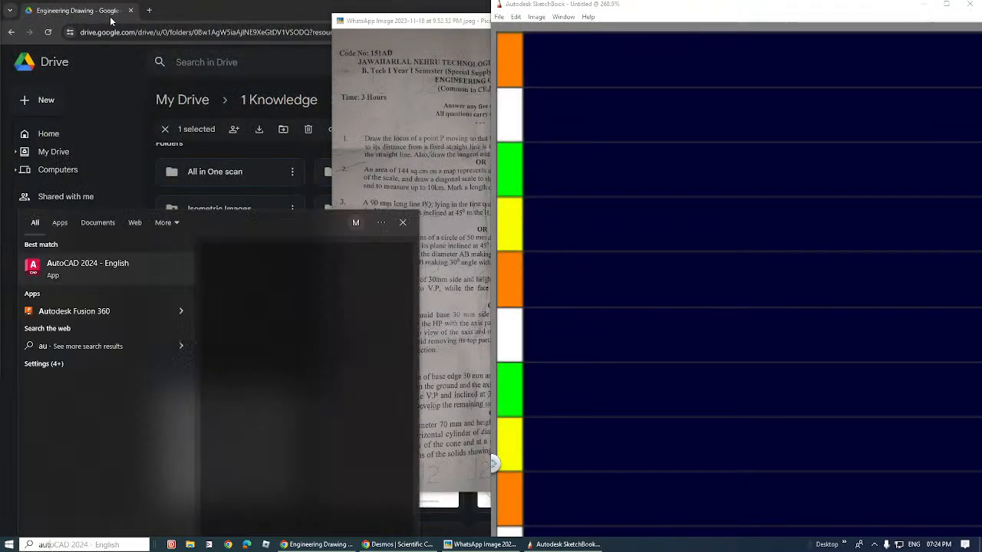
pyautogui.press('Return')
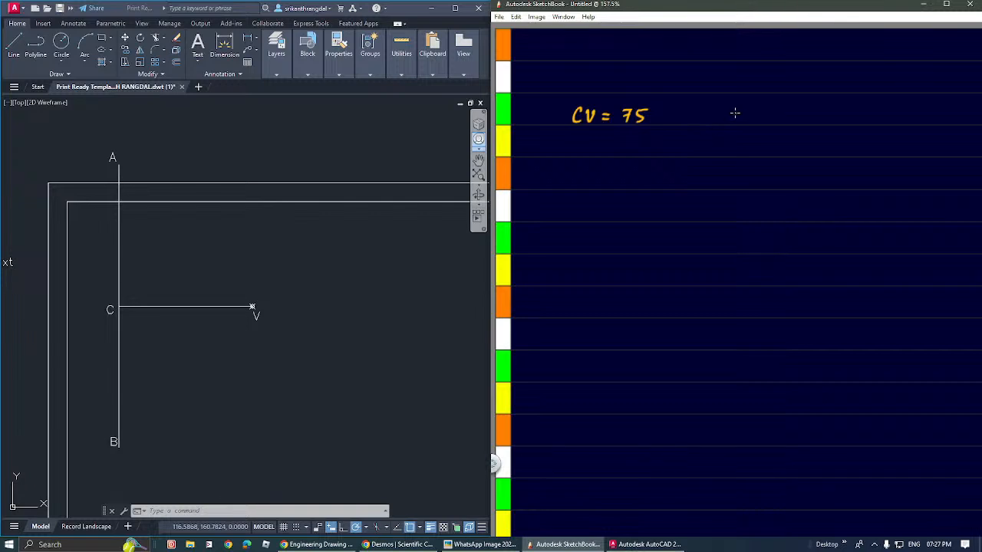
pyautogui.moveTo(734, 109)
pyautogui.mouseDown()
pyautogui.moveTo(810, 119)
pyautogui.moveTo(830, 108)
pyautogui.moveTo(828, 145)
pyautogui.mouseUp()
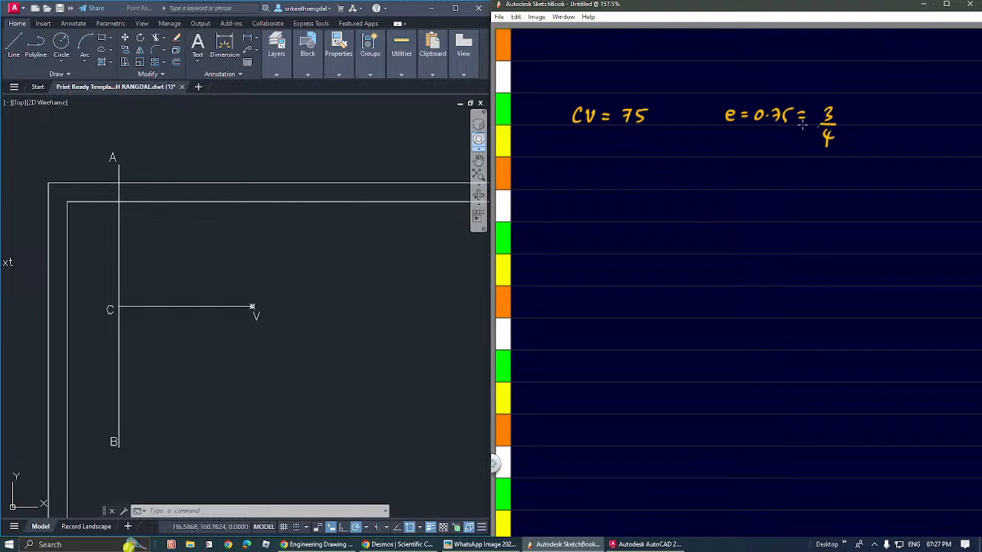
pyautogui.moveTo(744, 76); pyautogui.dragTo(825, 86)
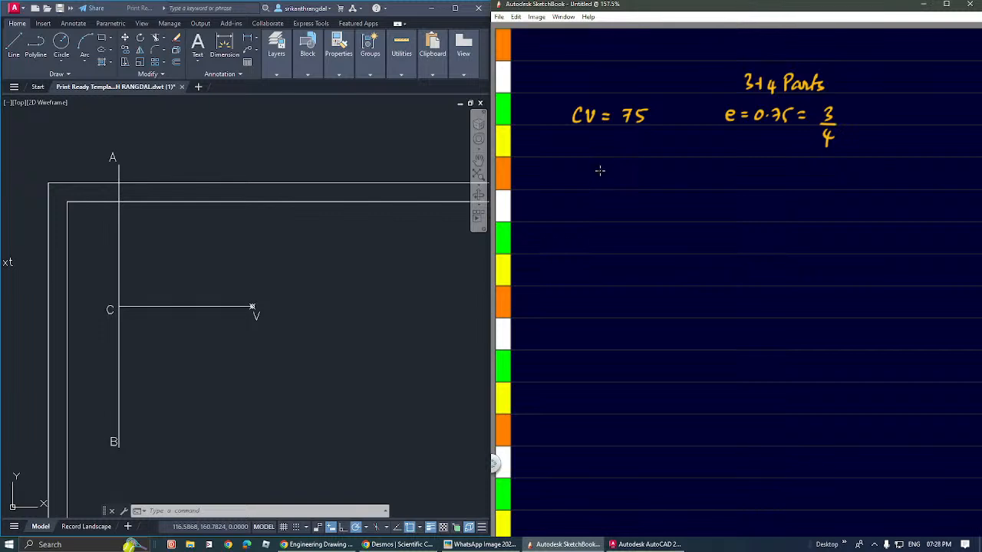
# Step: Handwrite the relation PF/PN = e in SketchBook
pyautogui.moveTo(597, 166)
pyautogui.mouseDown()
pyautogui.moveTo(597, 182)
pyautogui.moveTo(619, 172)
pyautogui.moveTo(603, 202)
pyautogui.mouseUp()
pyautogui.moveTo(603, 191); pyautogui.dragTo(613, 202)
pyautogui.moveTo(619, 191)
pyautogui.mouseDown()
pyautogui.moveTo(656, 180)
pyautogui.moveTo(661, 190)
pyautogui.mouseUp()
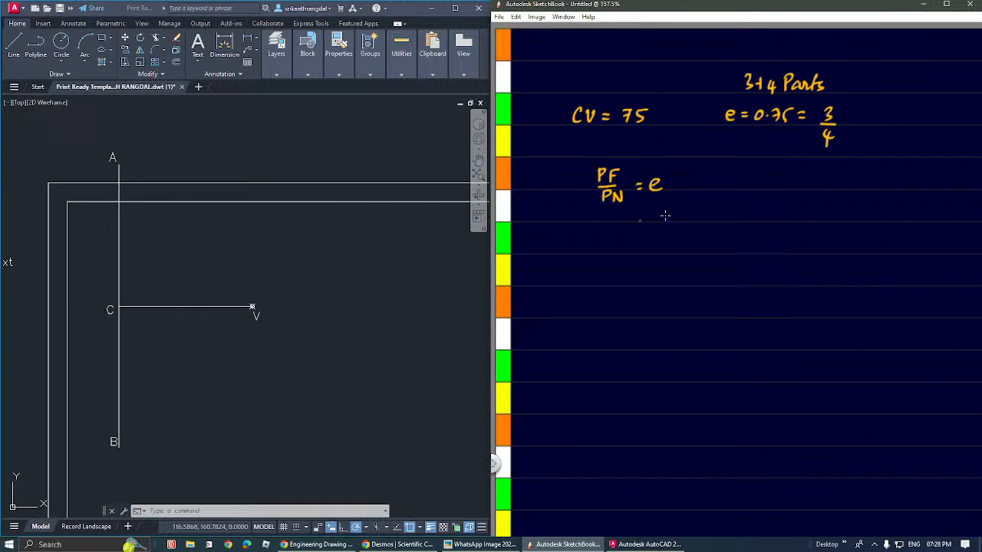
pyautogui.moveTo(614, 170); pyautogui.dragTo(610, 160)
pyautogui.hotkey('ctrl', 'z')
# Step: Sketch the axis and directrix, marking points P, F and N with a right angle
pyautogui.keyDown('shift'); pyautogui.moveTo(781, 244); pyautogui.dragTo(930, 244); pyautogui.keyUp('shift')
pyautogui.moveTo(788, 216)
pyautogui.keyDown('shift'); pyautogui.mouseDown()
pyautogui.moveTo(788, 169)
pyautogui.moveTo(788, 321)
pyautogui.mouseUp(); pyautogui.keyUp('shift')
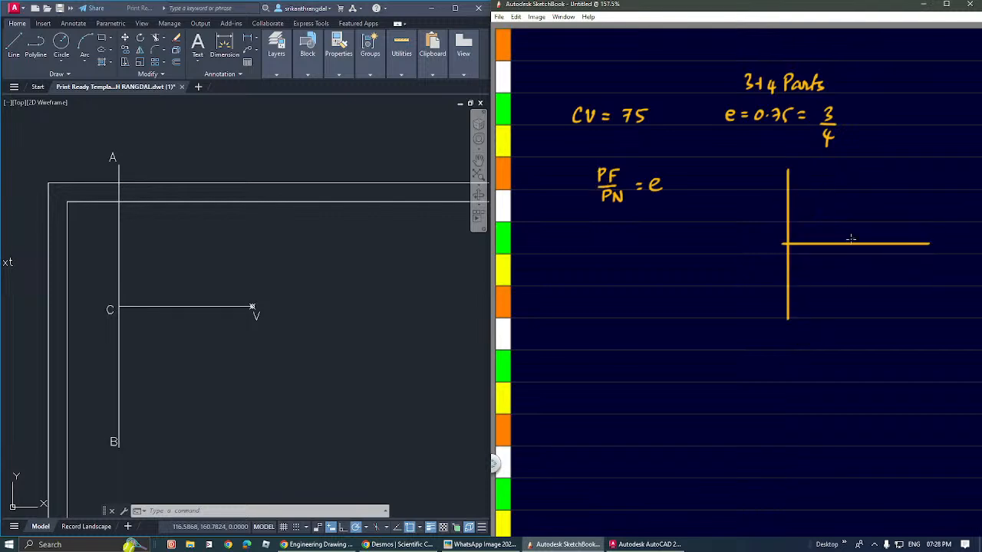
pyautogui.moveTo(839, 188); pyautogui.dragTo(845, 197)
pyautogui.moveTo(845, 189)
pyautogui.mouseDown()
pyautogui.moveTo(839, 197)
pyautogui.moveTo(849, 170)
pyautogui.mouseUp()
pyautogui.moveTo(850, 170)
pyautogui.mouseDown()
pyautogui.moveTo(822, 230)
pyautogui.moveTo(830, 224)
pyautogui.moveTo(789, 194)
pyautogui.moveTo(844, 238)
pyautogui.mouseUp()
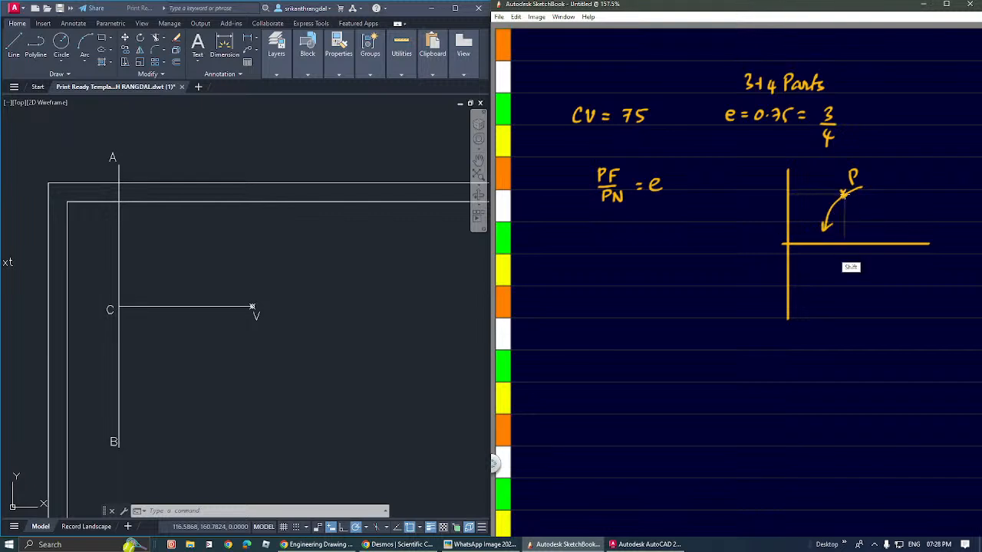
pyautogui.keyDown('shift'); pyautogui.moveTo(843, 194); pyautogui.dragTo(844, 246); pyautogui.keyUp('shift')
pyautogui.moveTo(844, 194)
pyautogui.keyDown('shift'); pyautogui.mouseDown()
pyautogui.moveTo(874, 246)
pyautogui.moveTo(873, 265)
pyautogui.mouseUp(); pyautogui.keyUp('shift')
pyautogui.click(872, 246)
pyautogui.moveTo(874, 254); pyautogui.dragTo(880, 260)
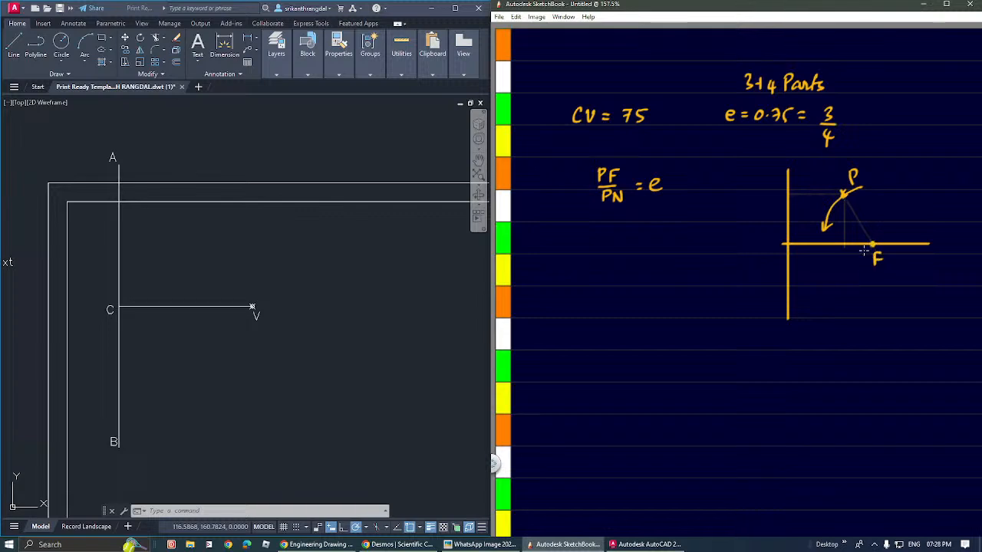
pyautogui.moveTo(774, 201); pyautogui.dragTo(780, 189)
pyautogui.moveTo(791, 188); pyautogui.dragTo(798, 192)
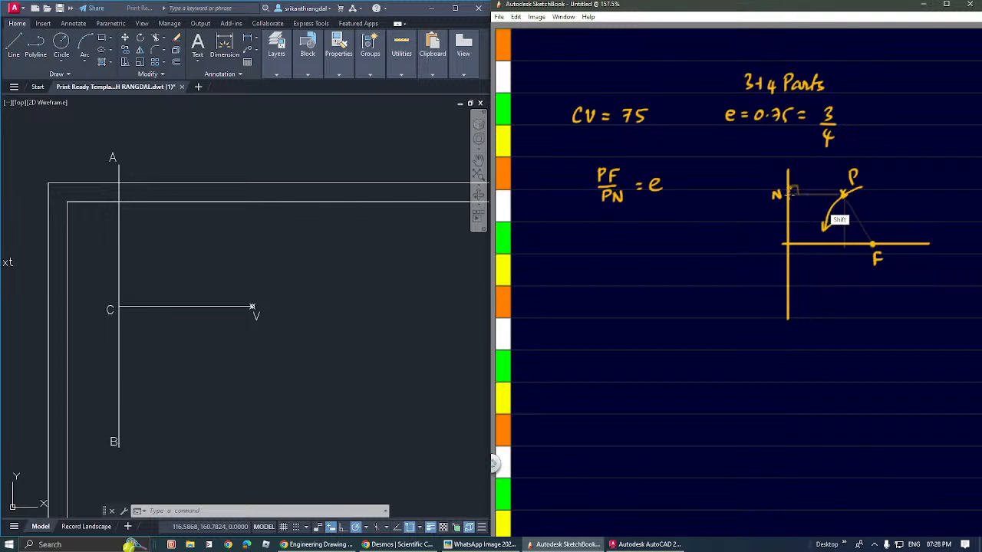
pyautogui.keyDown('shift'); pyautogui.moveTo(844, 197); pyautogui.dragTo(845, 246); pyautogui.keyUp('shift')
# Step: Delete the stray vertical guide below P using rectangular selection
pyautogui.press('m')
pyautogui.moveTo(847, 203); pyautogui.dragTo(840, 244)
pyautogui.press('Delete')
pyautogui.hotkey('ctrl', 'd')
pyautogui.press('b')
# Step: Label V and C on the axis and write VF/VC = e = 3/4
pyautogui.moveTo(821, 251)
pyautogui.mouseDown()
pyautogui.moveTo(824, 262)
pyautogui.moveTo(830, 251)
pyautogui.mouseUp()
pyautogui.moveTo(777, 244); pyautogui.dragTo(775, 256)
pyautogui.moveTo(628, 264)
pyautogui.mouseDown()
pyautogui.moveTo(628, 273)
pyautogui.moveTo(617, 241)
pyautogui.moveTo(635, 252)
pyautogui.moveTo(623, 251)
pyautogui.moveTo(649, 247)
pyautogui.mouseUp()
pyautogui.moveTo(642, 252); pyautogui.dragTo(691, 253)
pyautogui.moveTo(688, 256)
pyautogui.mouseDown()
pyautogui.moveTo(700, 255)
pyautogui.moveTo(699, 267)
pyautogui.mouseUp()
pyautogui.moveTo(696, 261); pyautogui.dragTo(696, 273)
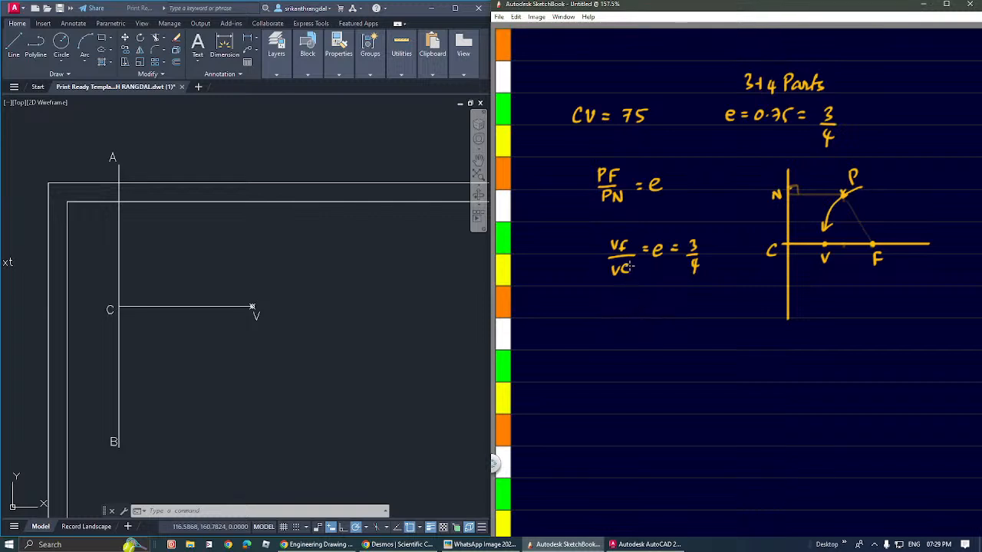
# Step: Circle VC, write VF = e × VC = 3/4 × 75 =, and bring Desmos forward
pyautogui.moveTo(628, 260)
pyautogui.mouseDown()
pyautogui.moveTo(603, 274)
pyautogui.moveTo(633, 310)
pyautogui.moveTo(713, 309)
pyautogui.mouseUp()
pyautogui.moveTo(707, 313); pyautogui.dragTo(713, 313)
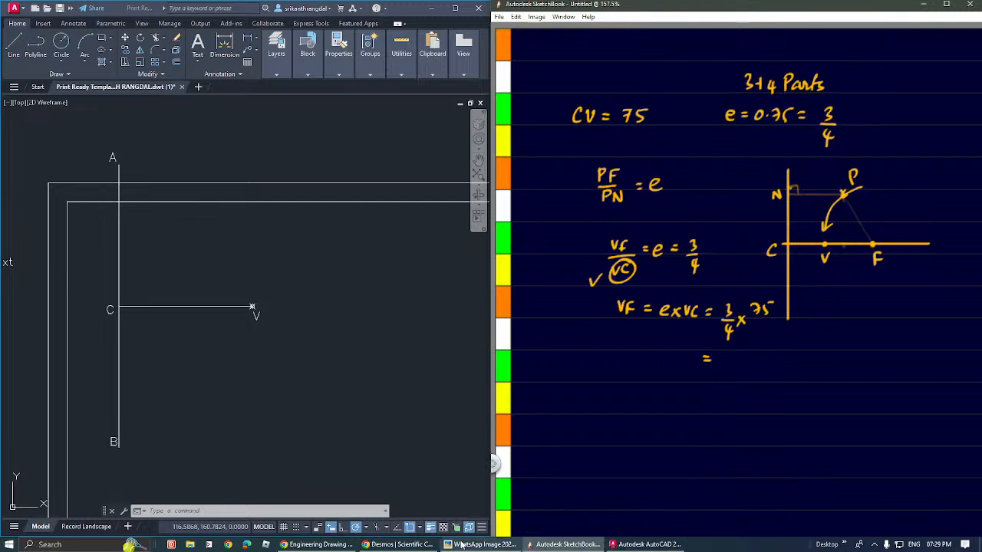
pyautogui.click(399, 544)
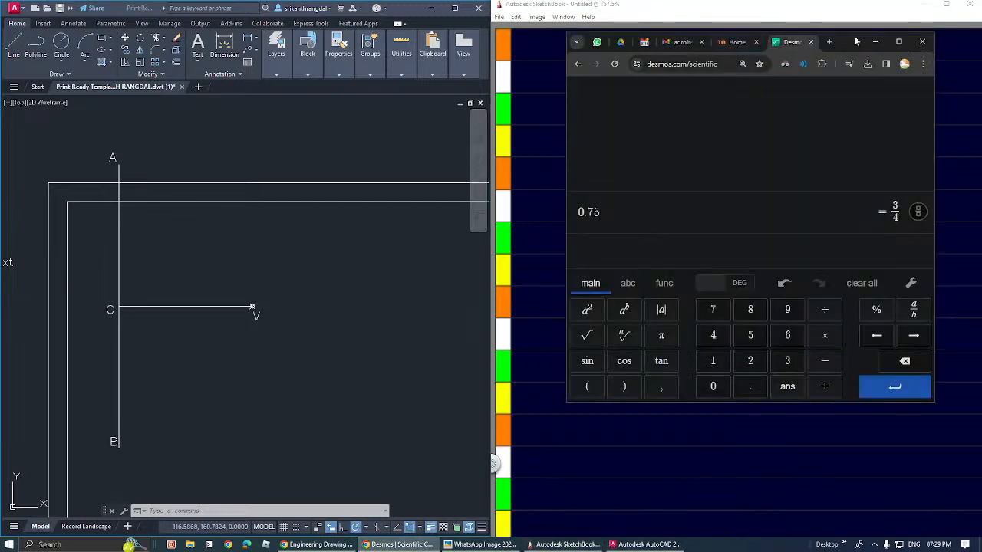
# Step: Compute 3/4 × 75 = 56.25 in Desmos, write 56.25 in the notes, and return to AutoCAD
pyautogui.moveTo(856, 42); pyautogui.dragTo(450, 78)
pyautogui.click(269, 288)
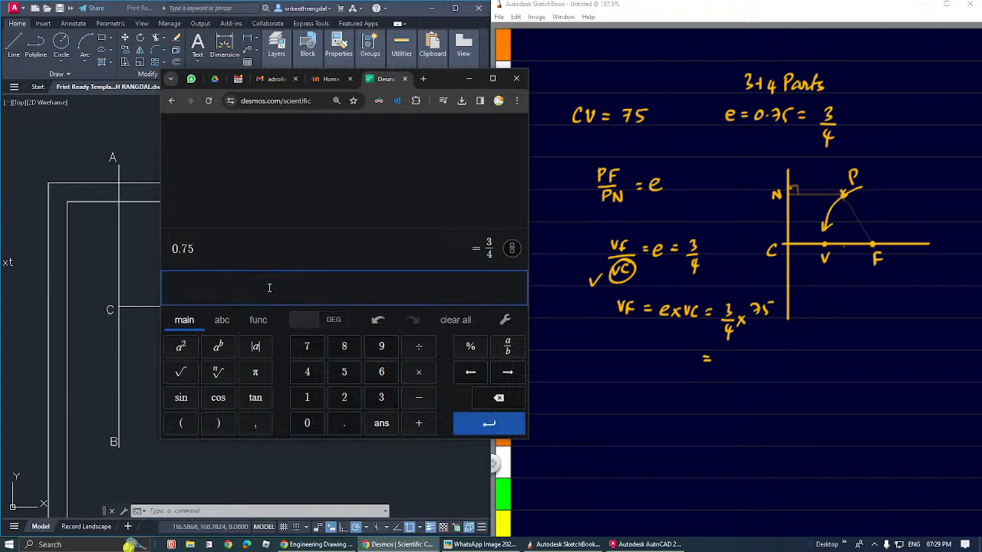
pyautogui.write('3/4·75')
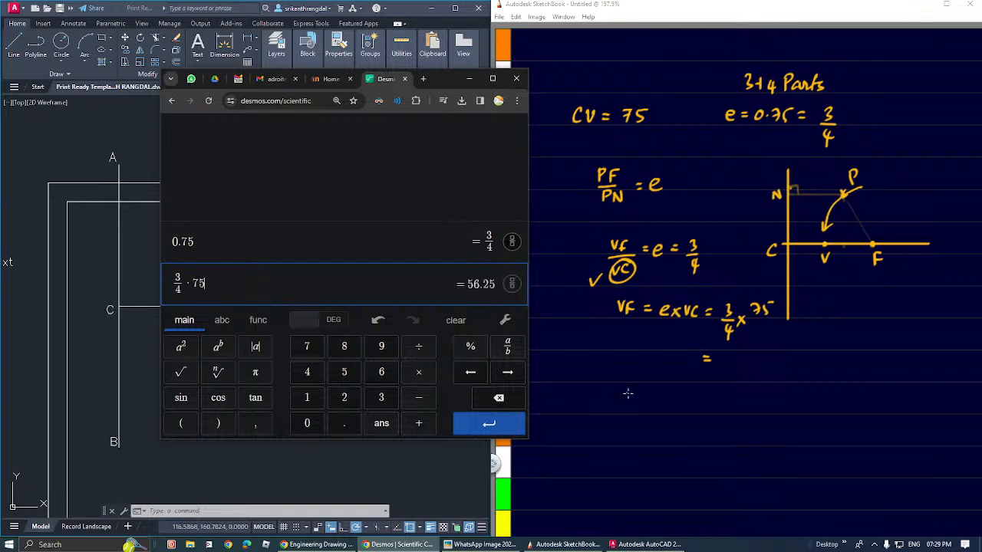
pyautogui.moveTo(725, 357)
pyautogui.mouseDown()
pyautogui.moveTo(724, 368)
pyautogui.moveTo(734, 357)
pyautogui.mouseUp()
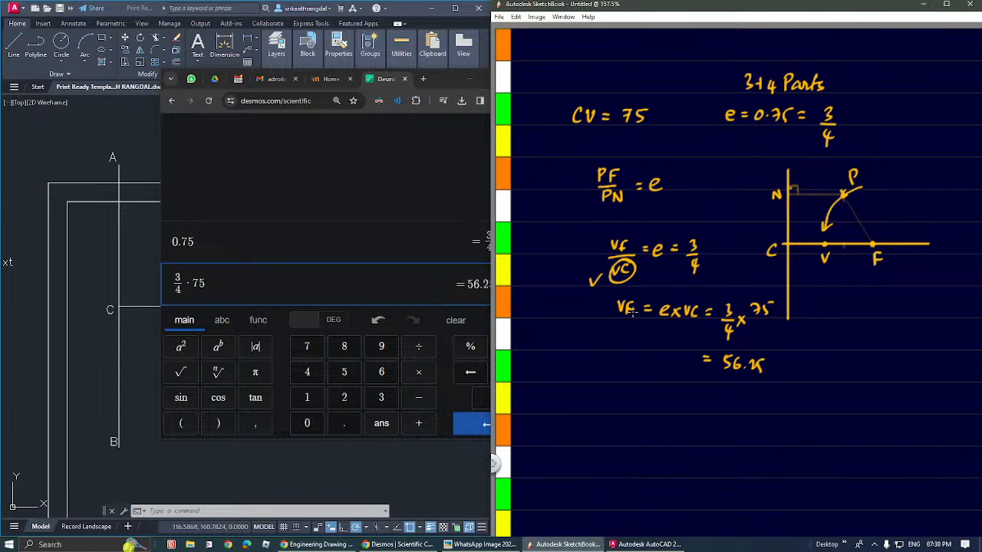
pyautogui.hotkey('alt', 'Tab')
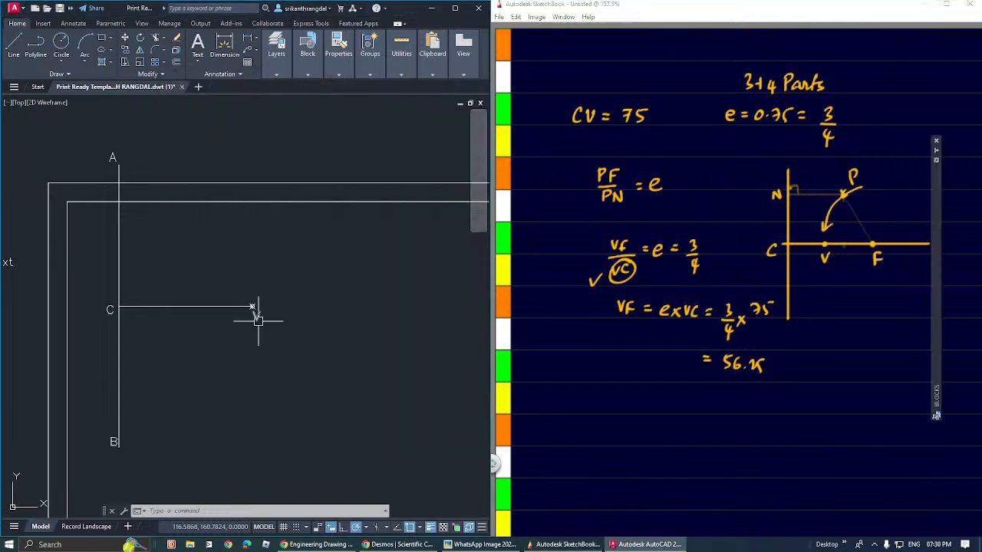
# Step: Draw a 56.25 line from V along the axis and mark a point at its end
pyautogui.moveTo(249, 310); pyautogui.dragTo(242, 313, button='middle')
pyautogui.hotkey('alt', 'Tab')
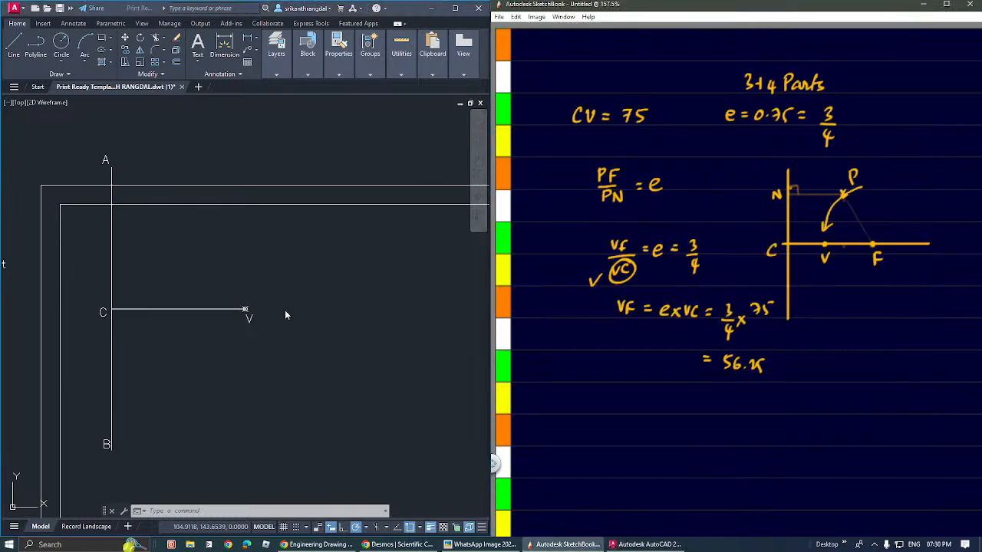
pyautogui.hotkey('alt', 'Tab')
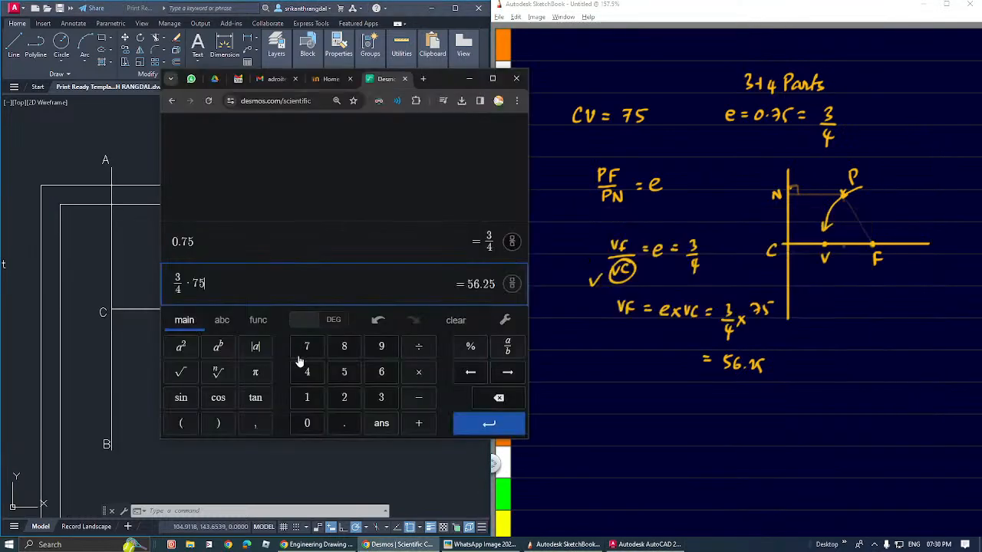
pyautogui.hotkey('alt', 'Tab')
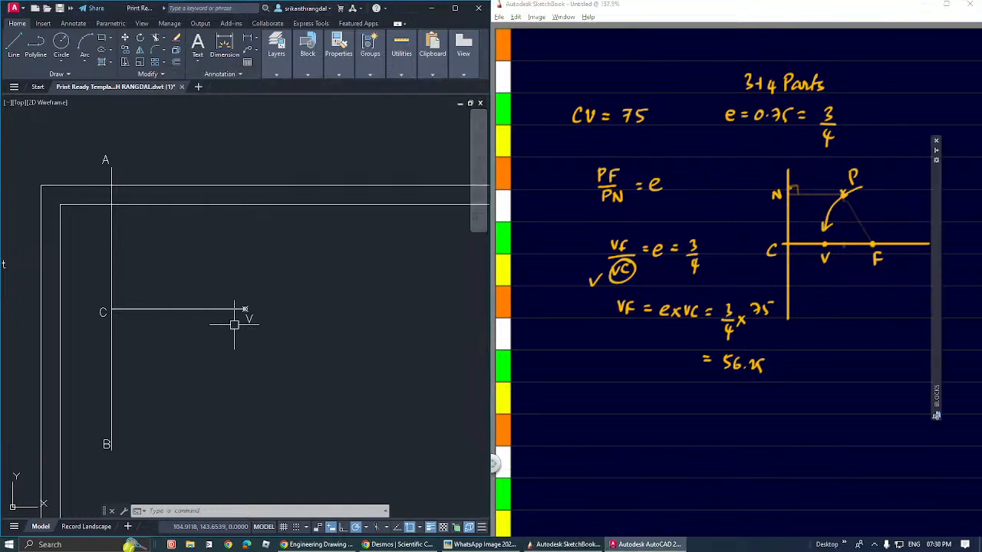
pyautogui.moveTo(258, 317); pyautogui.dragTo(230, 323, button='middle')
pyautogui.write('l')
pyautogui.press('Return')
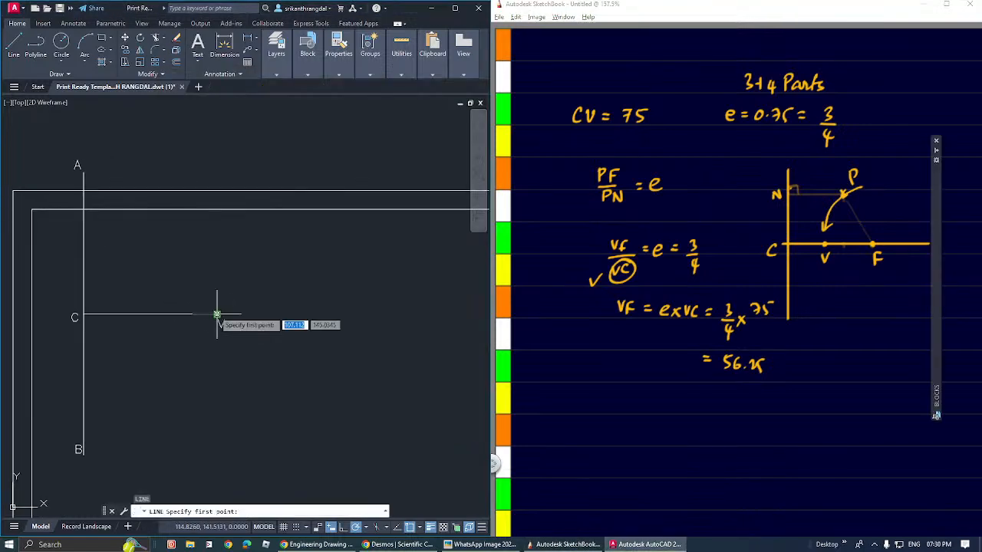
pyautogui.click(218, 315)
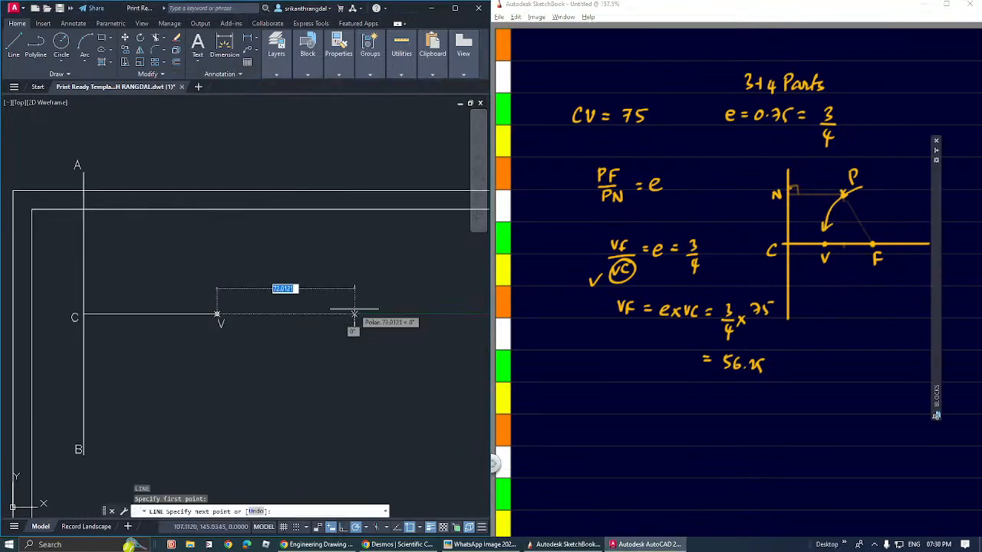
pyautogui.write('56.')
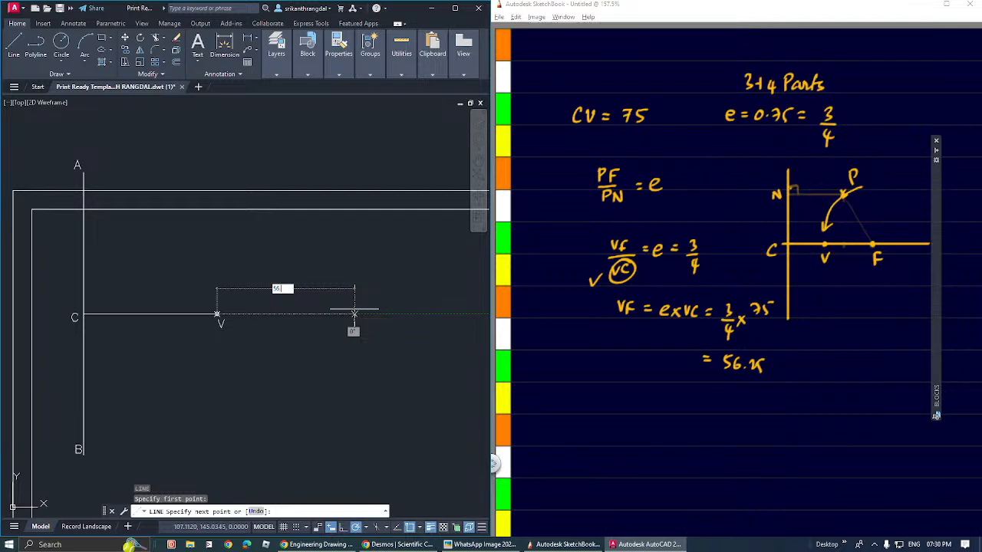
pyautogui.press('Return')
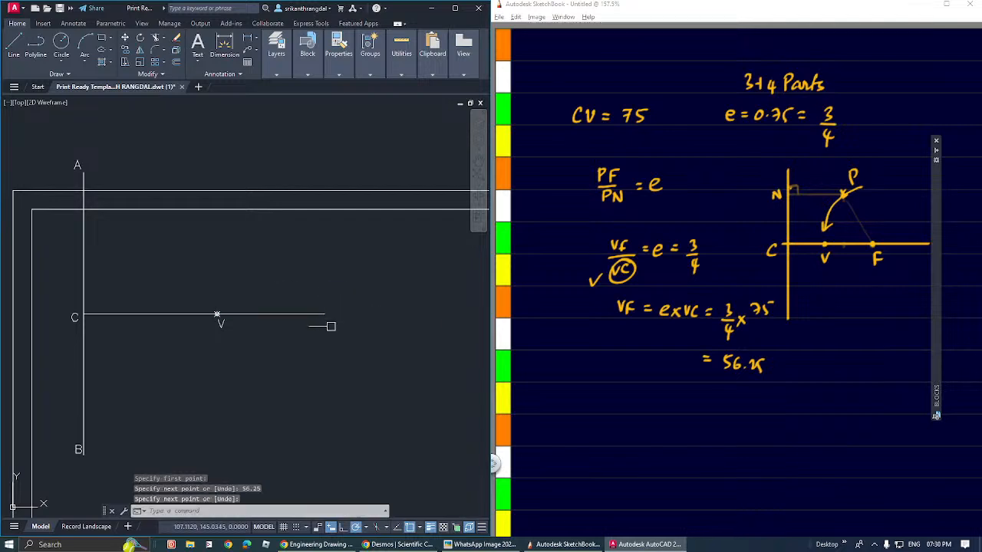
pyautogui.moveTo(323, 323); pyautogui.dragTo(301, 321, button='middle')
pyautogui.write('point:')
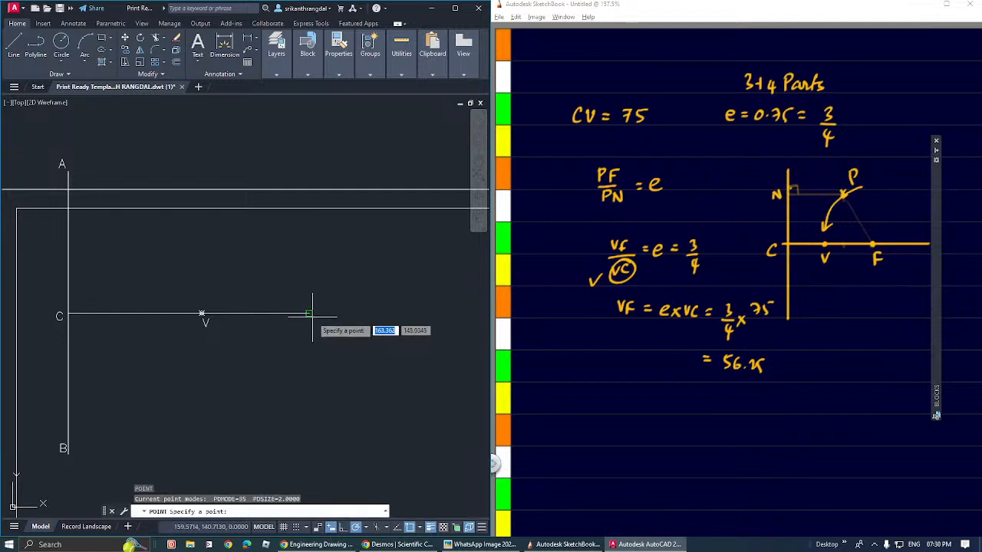
pyautogui.press('Return')
pyautogui.moveTo(316, 356); pyautogui.dragTo(303, 352, button='middle')
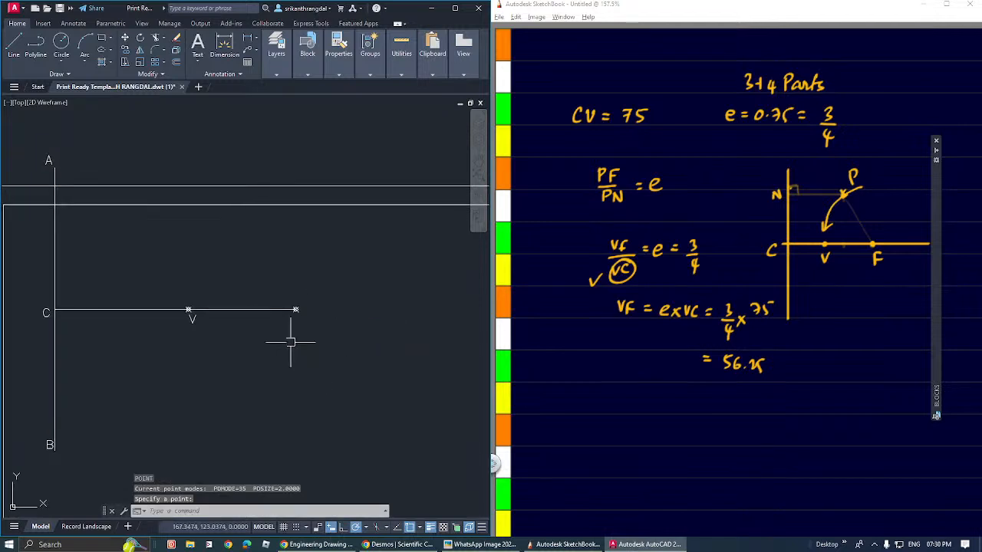
pyautogui.press('Escape')
# Step: Paste a copy of the V label at the new point and change it to F
pyautogui.hotkey('ctrl', 'v')
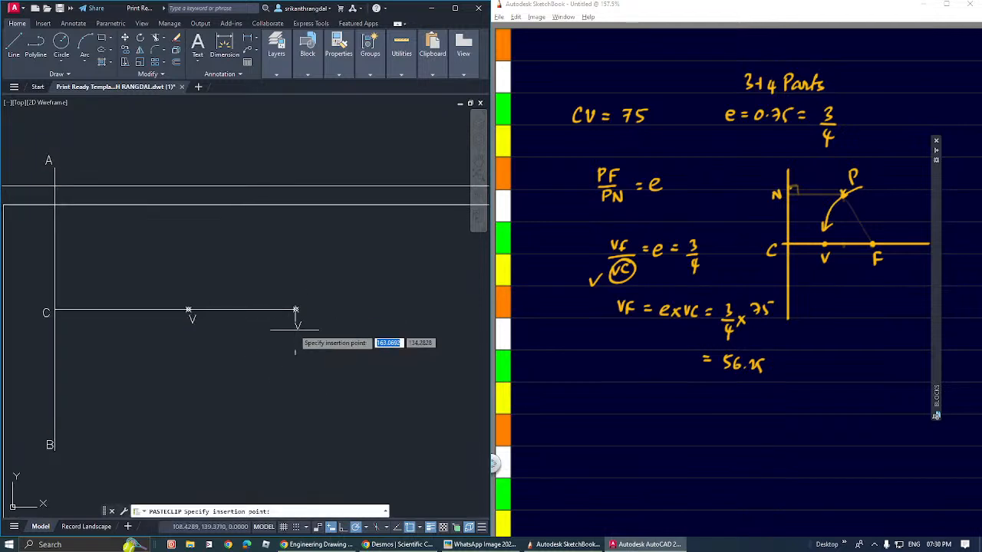
pyautogui.click(294, 325)
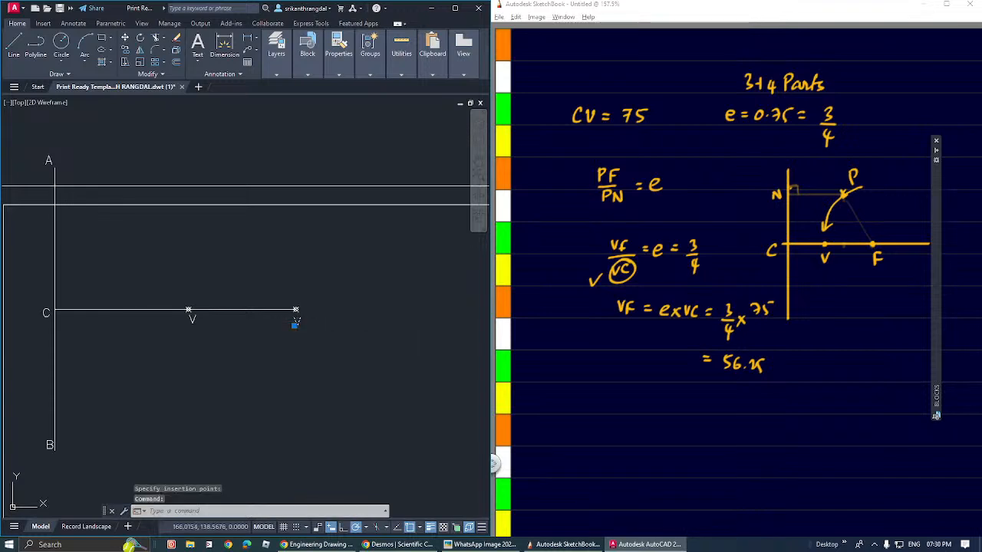
pyautogui.doubleClick(296, 323)
pyautogui.write('F')
pyautogui.click(354, 410)
pyautogui.press('Escape')
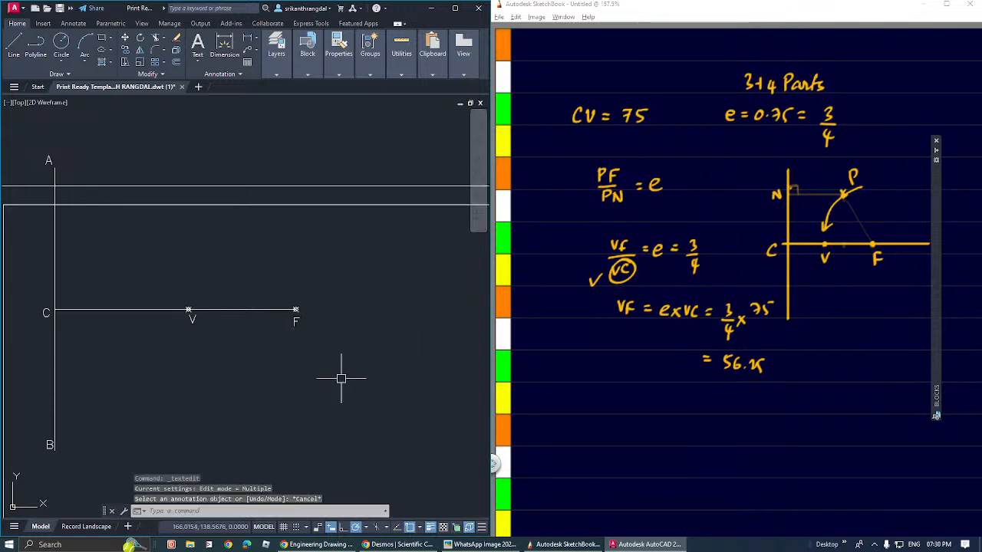
pyautogui.press('Escape')
pyautogui.moveTo(278, 314)
pyautogui.mouseDown(button='middle')
pyautogui.moveTo(337, 405)
pyautogui.moveTo(324, 346)
pyautogui.moveTo(325, 371)
pyautogui.mouseUp(button='middle')
pyautogui.hotkey('alt', 'Tab')
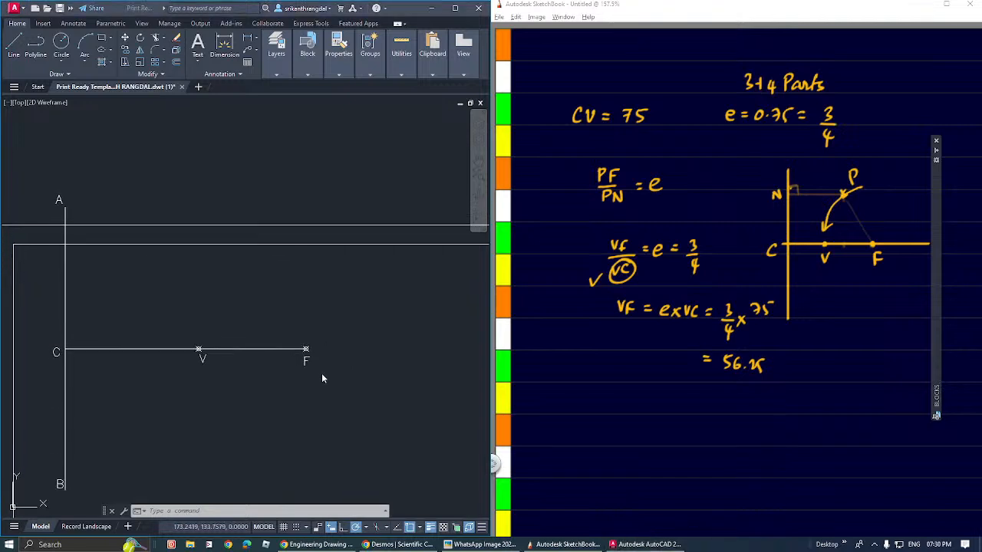
# Step: Draw a vertical line straight up from V
pyautogui.click(212, 333)
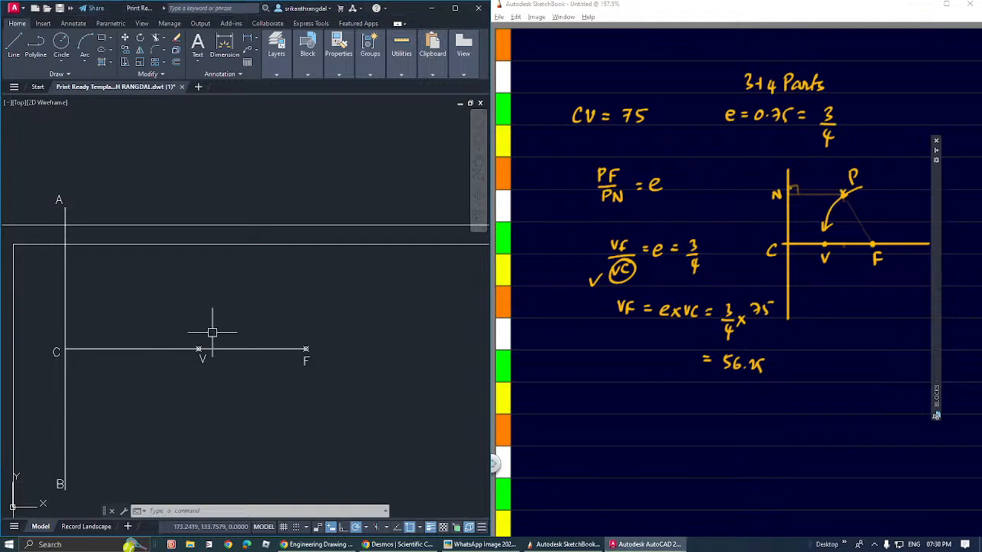
pyautogui.write('l')
pyautogui.press('Return')
pyautogui.click(199, 349)
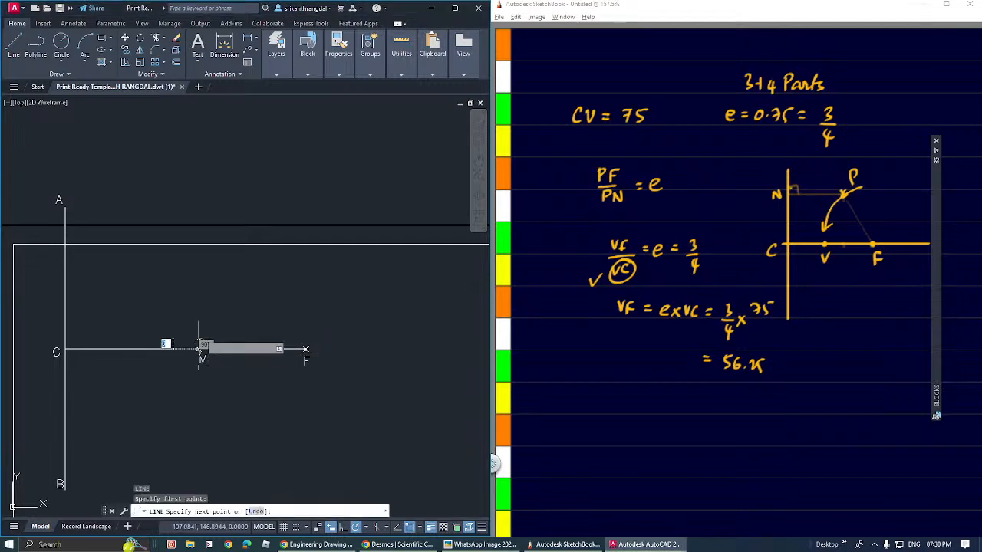
pyautogui.click(199, 199)
pyautogui.press('Return')
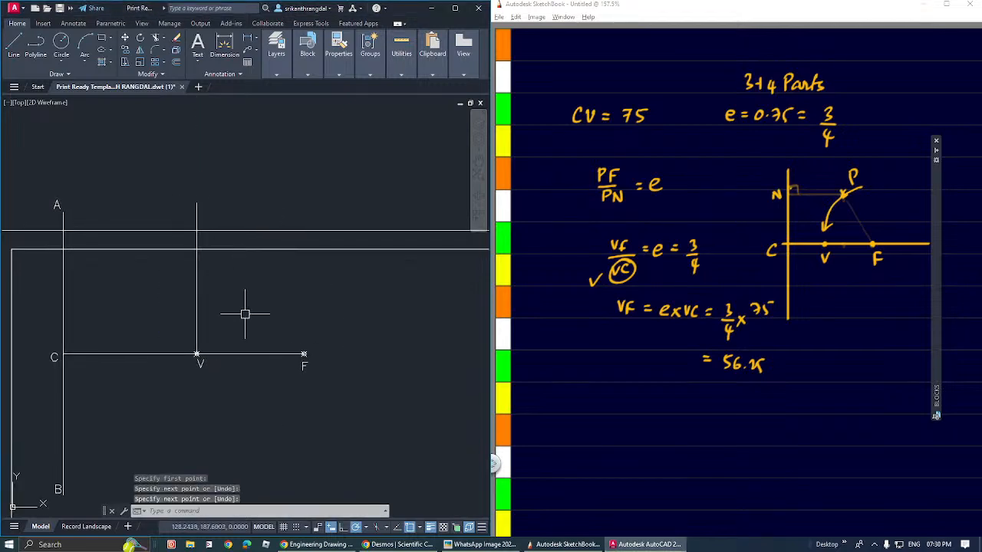
# Step: Draw a circle centred at V with its radius reaching F
pyautogui.write('c')
pyautogui.press('Return')
pyautogui.click(197, 355)
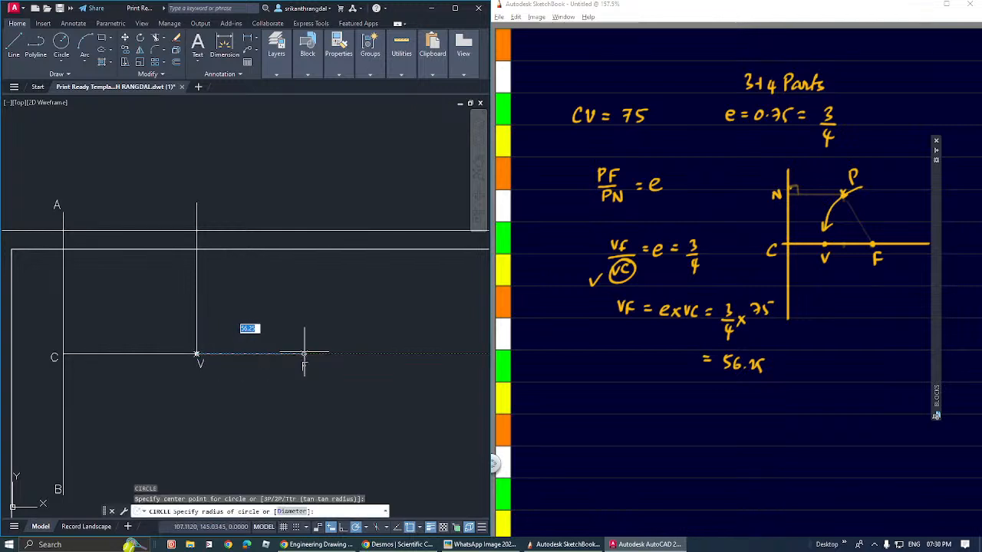
pyautogui.click(304, 355)
pyautogui.moveTo(280, 299); pyautogui.dragTo(241, 291, button='middle')
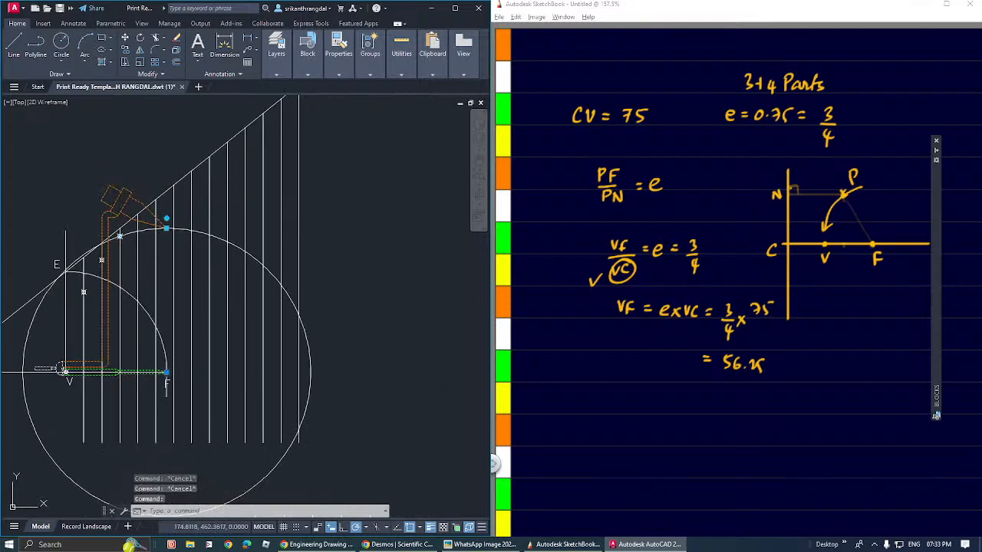
# Step: Grip-stretch the compass line end onto the vertical line and the arc top to the compass tip
pyautogui.click(167, 373)
pyautogui.click(139, 372)
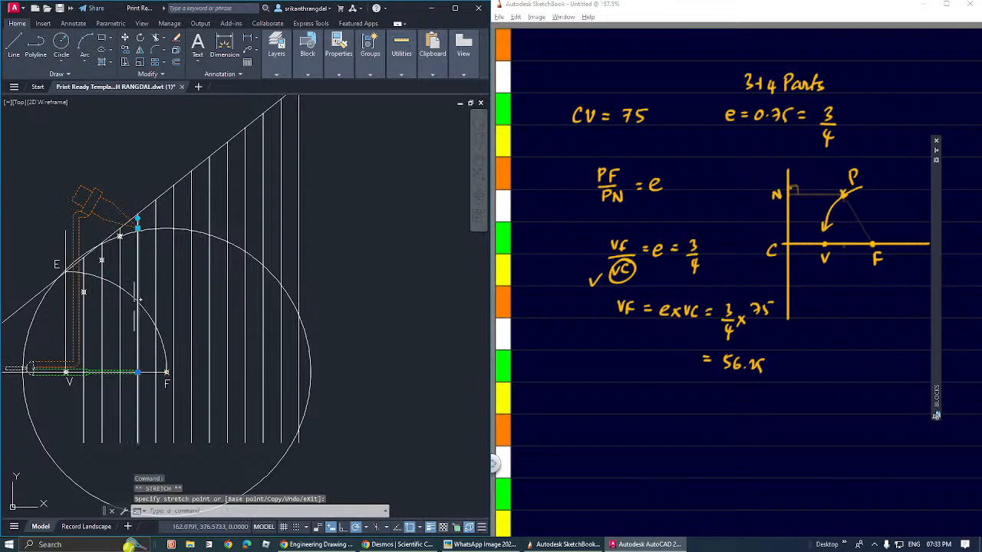
pyautogui.click(138, 220)
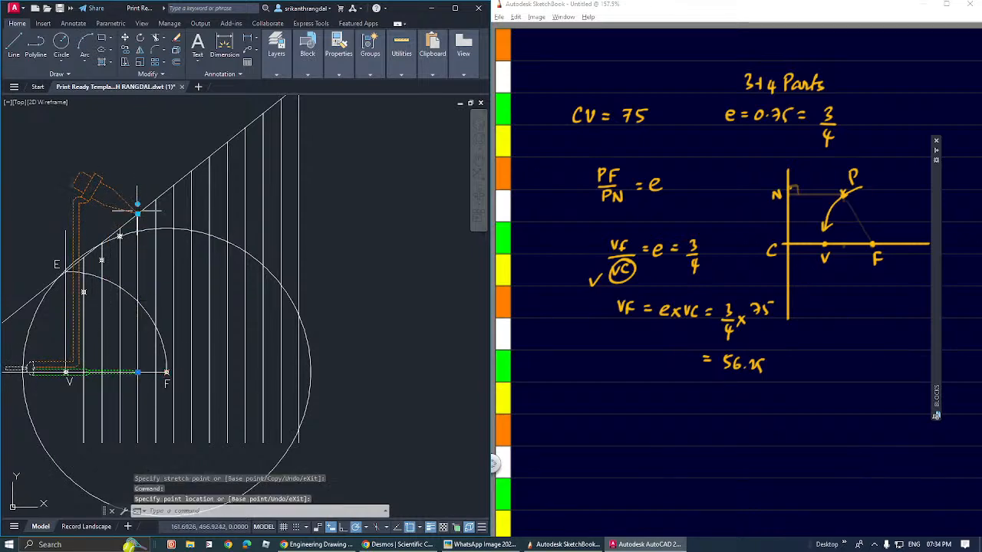
pyautogui.scroll(-2, 137, 223)
pyautogui.scroll(4, 156, 314)
pyautogui.click(156, 316)
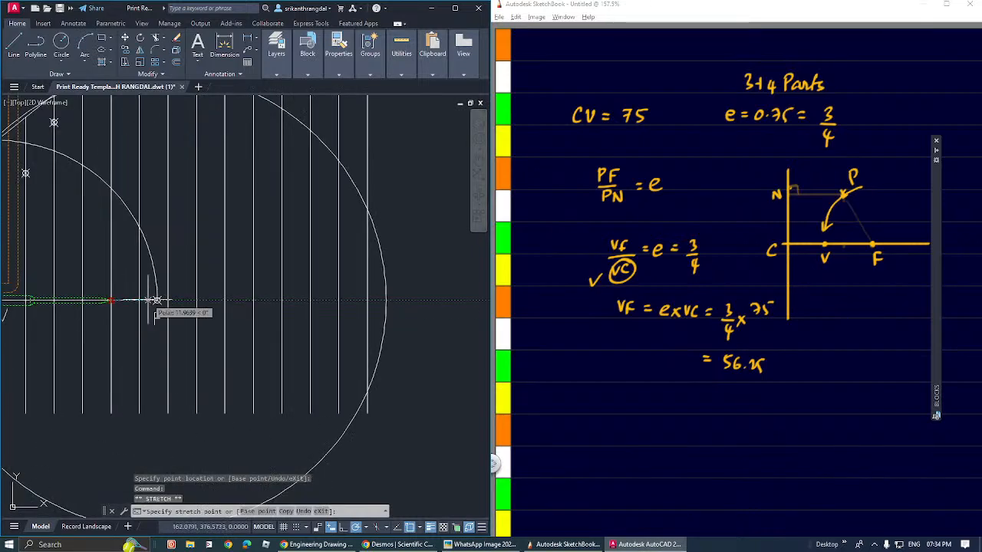
pyautogui.click(157, 300)
pyautogui.moveTo(163, 157); pyautogui.dragTo(166, 239, button='middle')
pyautogui.moveTo(181, 181); pyautogui.dragTo(186, 252, button='middle')
pyautogui.click(163, 223)
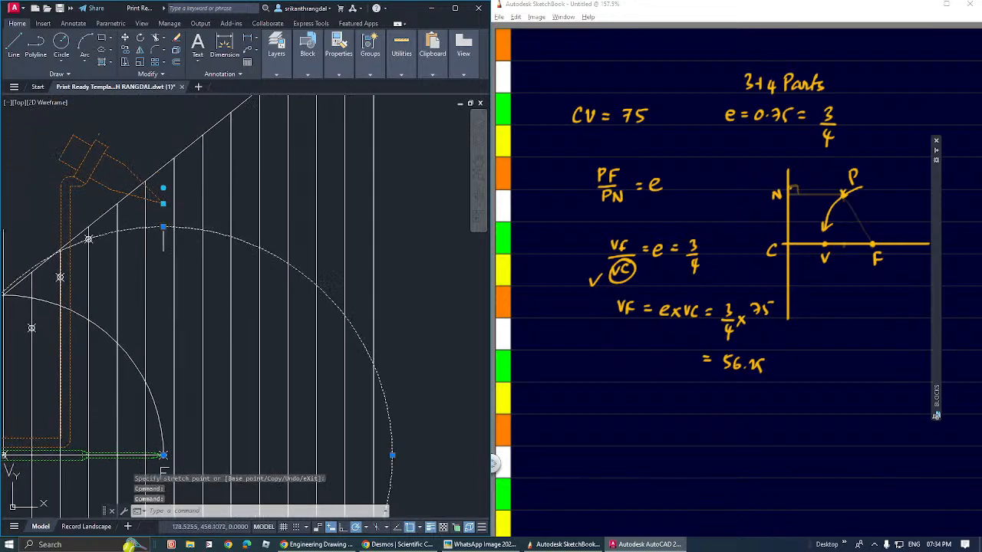
pyautogui.click(164, 226)
# Step: Mark a point where the vertical line meets the arc
pyautogui.click(163, 203)
pyautogui.moveTo(145, 211); pyautogui.dragTo(143, 242, button='middle')
pyautogui.scroll(4, 124, 234)
pyautogui.click(117, 283)
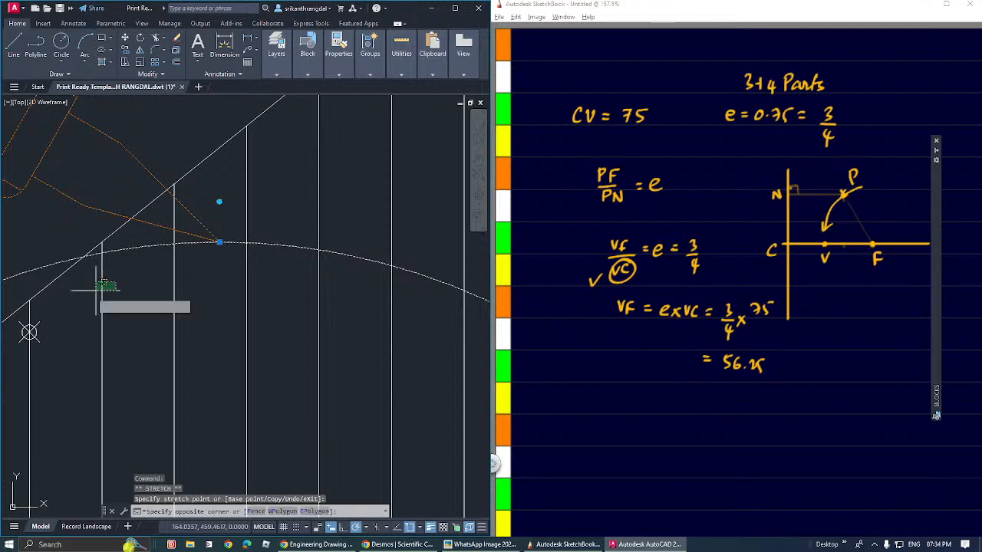
pyautogui.click(96, 291)
pyautogui.moveTo(144, 287); pyautogui.dragTo(142, 313, button='middle')
pyautogui.write('po')
pyautogui.press('Return')
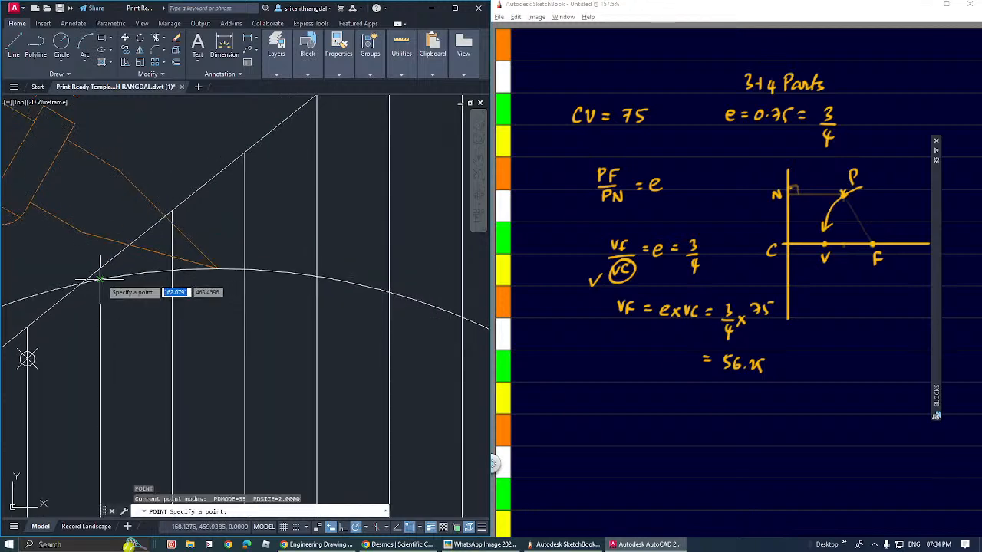
pyautogui.click(100, 280)
pyautogui.scroll(-6, 100, 280)
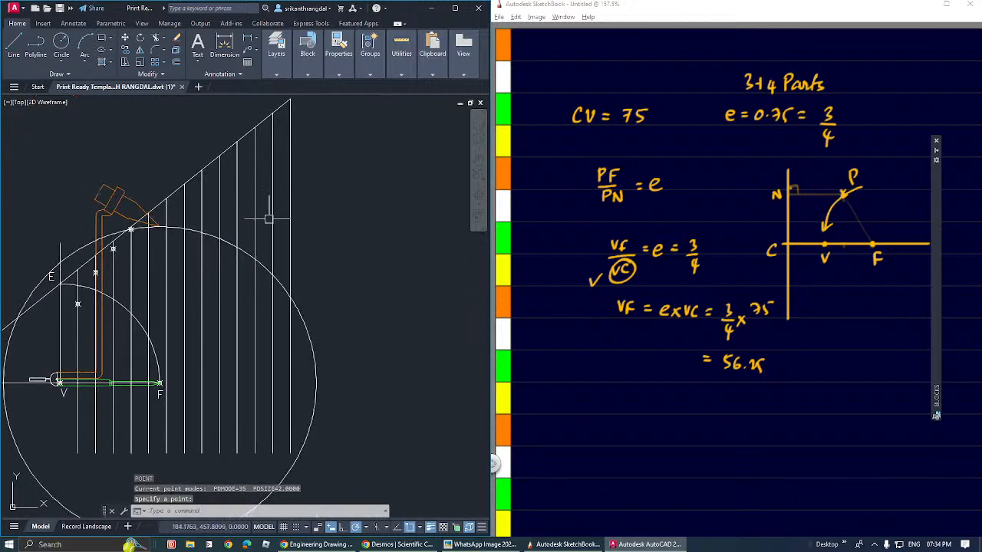
pyautogui.press('Escape')
# Step: Delete the compass illustration, then undo twice with U to restore it
pyautogui.click(299, 321)
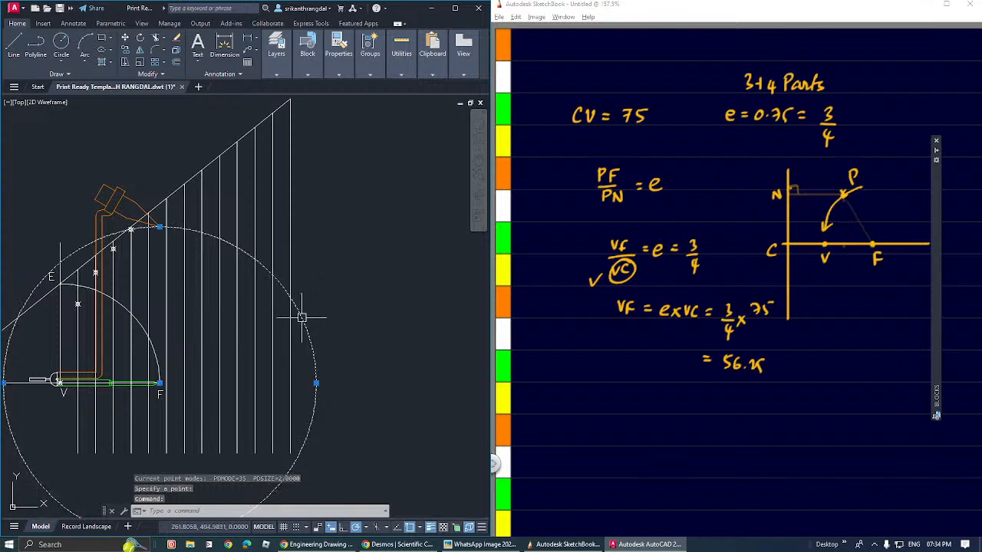
pyautogui.press('Escape')
pyautogui.press('Escape')
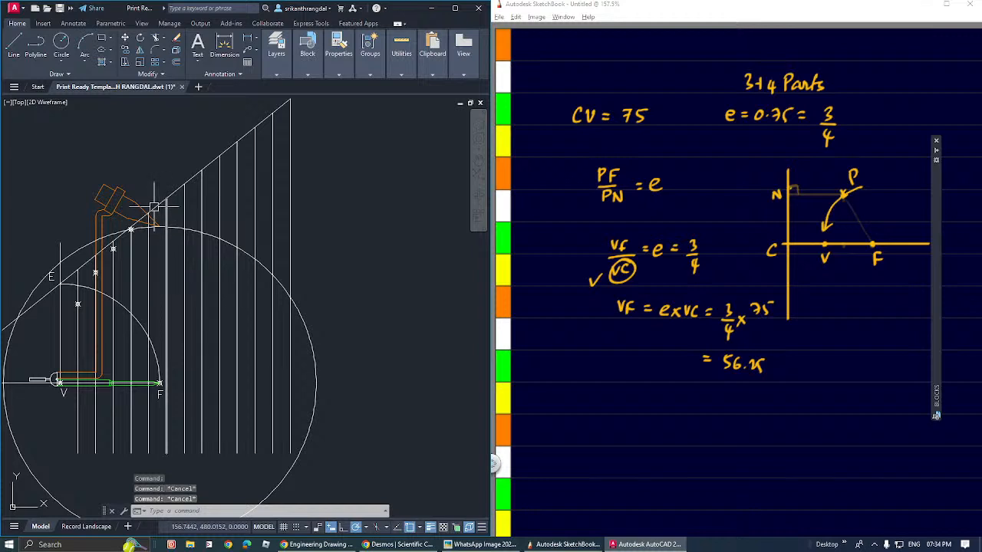
pyautogui.press('Delete')
pyautogui.moveTo(142, 236); pyautogui.dragTo(155, 208, button='middle')
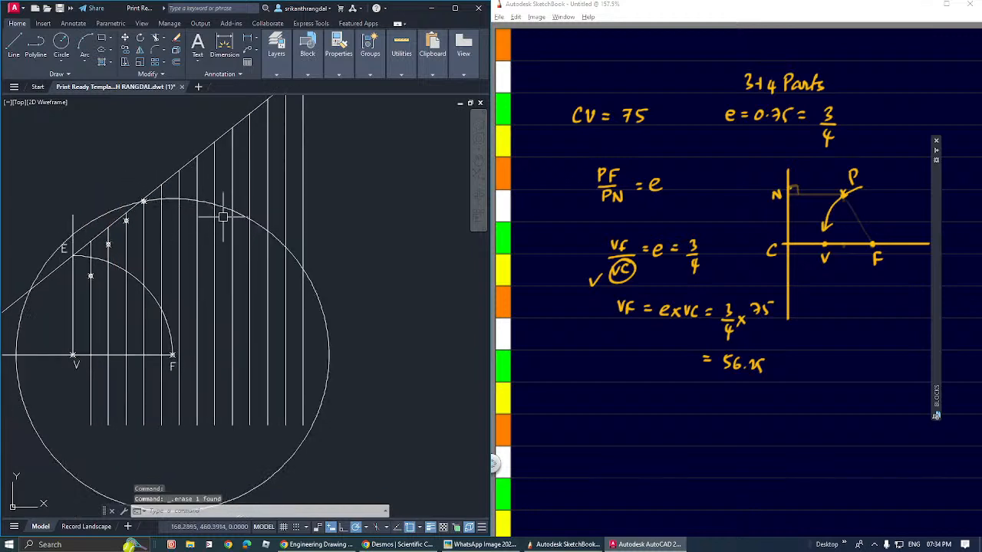
pyautogui.click(226, 213)
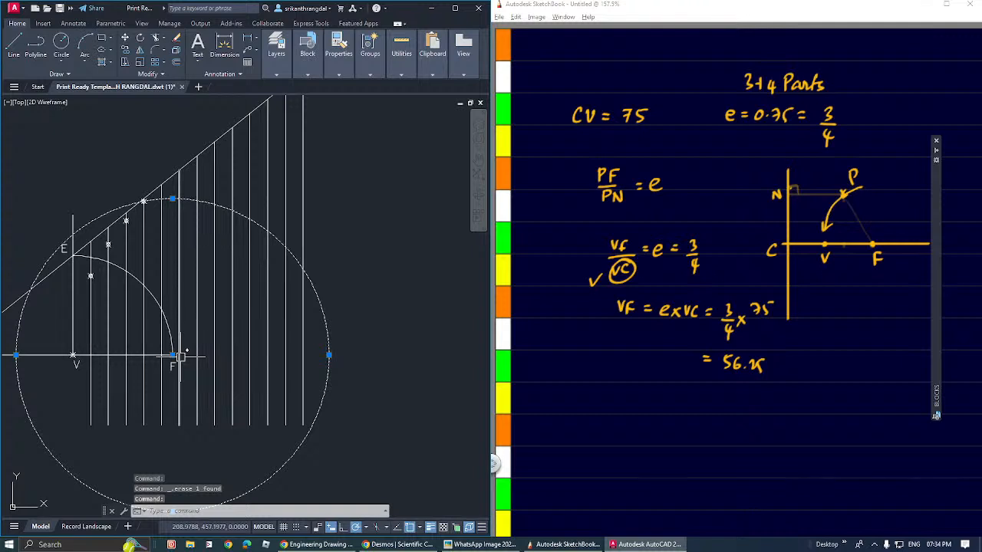
pyautogui.write('u')
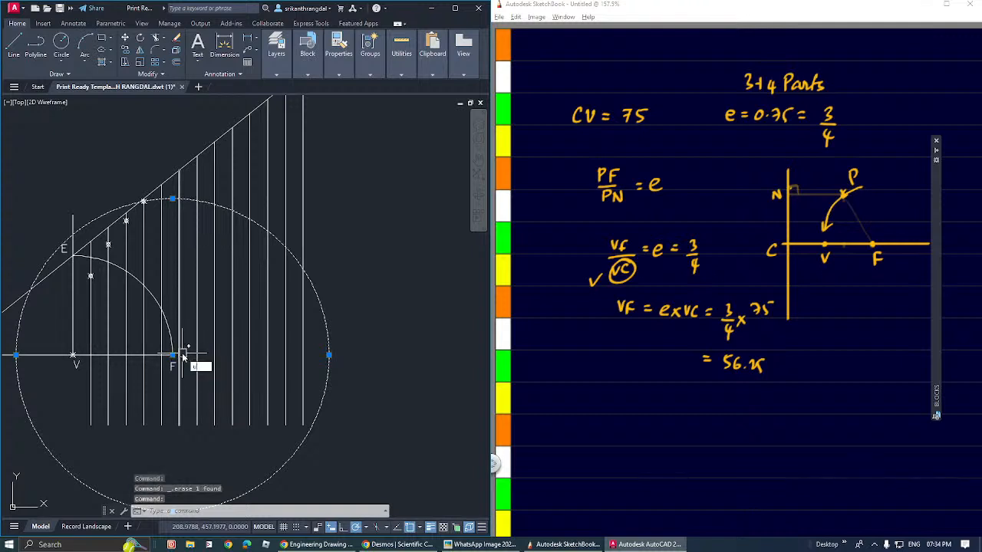
pyautogui.press('Return')
pyautogui.write('u')
pyautogui.press('Return')
pyautogui.click(110, 345)
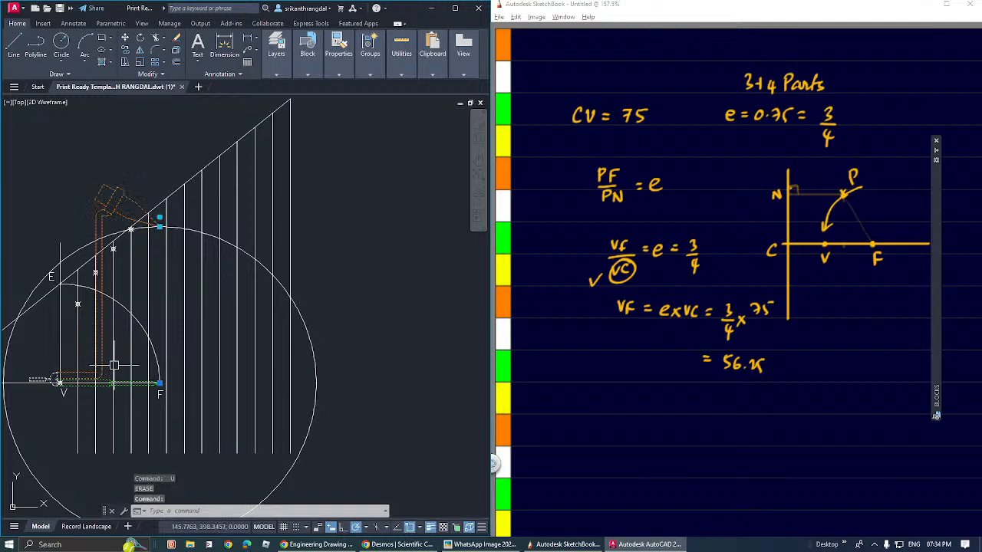
# Step: Stretch the compass illustration so its tip sits on the next intersection point
pyautogui.click(160, 382)
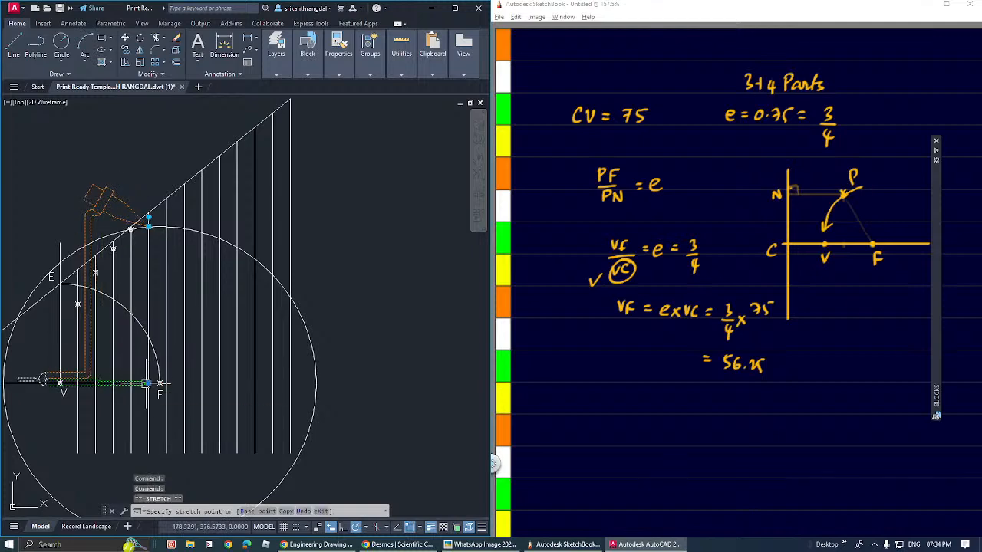
pyautogui.scroll(6, 136, 362)
pyautogui.scroll(-4, 136, 362)
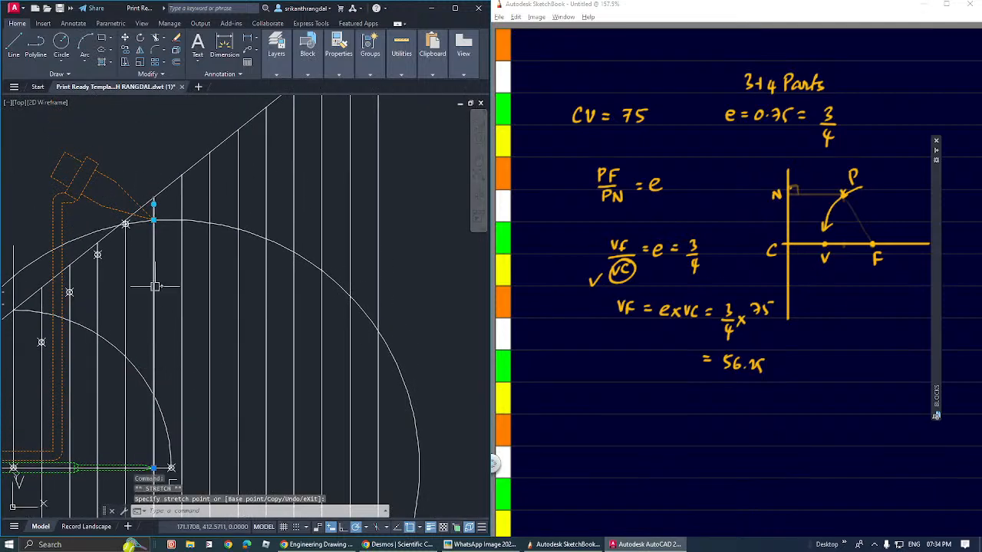
pyautogui.click(153, 220)
pyautogui.press('Escape')
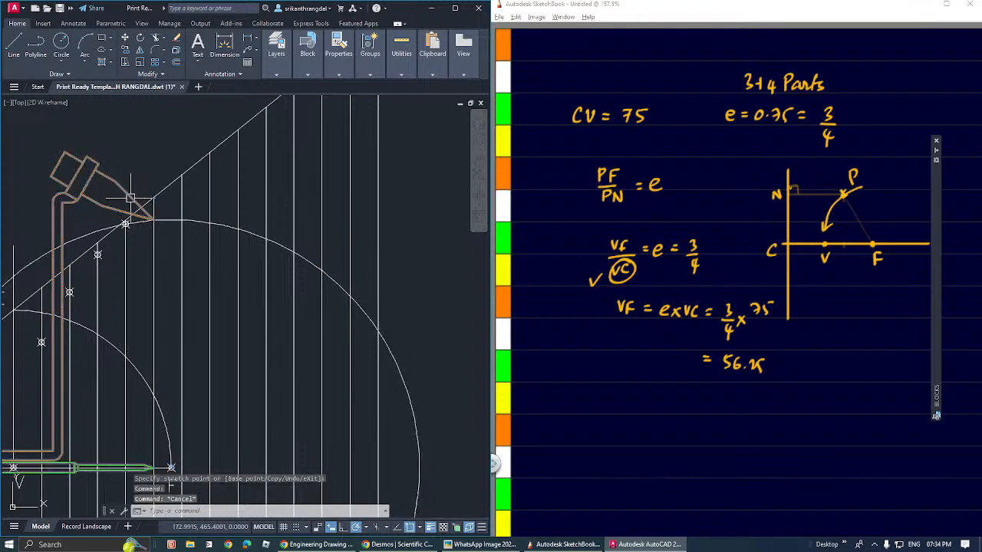
pyautogui.click(131, 197)
pyautogui.click(153, 220)
pyautogui.click(154, 198)
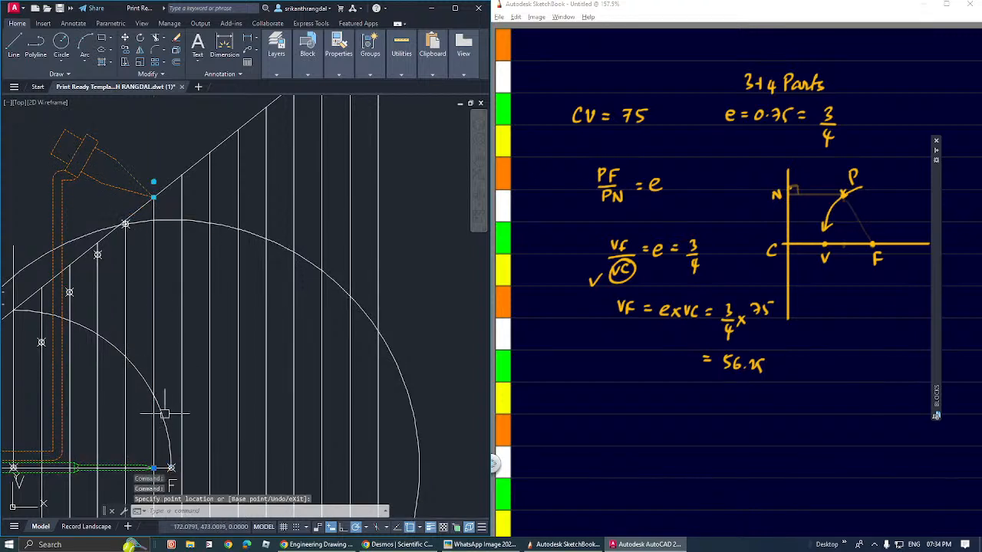
pyautogui.click(154, 468)
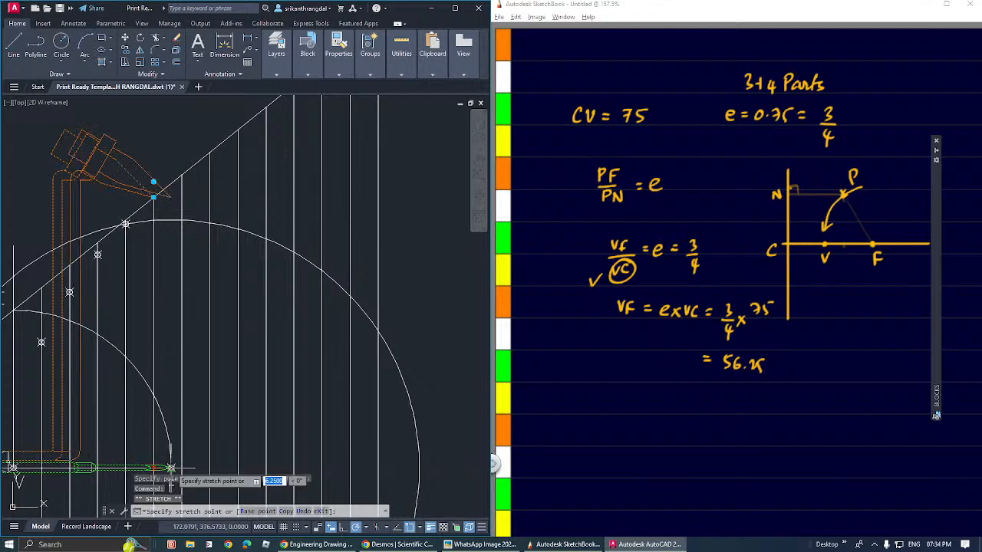
# Step: Place a point where the arc crosses the next vertical line
pyautogui.moveTo(172, 220); pyautogui.dragTo(172, 307, button='middle')
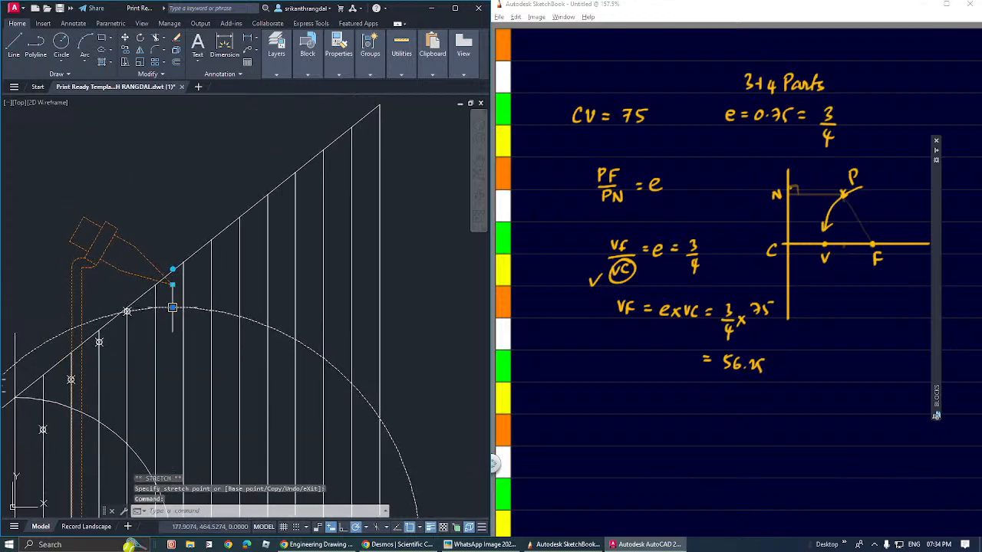
pyautogui.scroll(5, 165, 280)
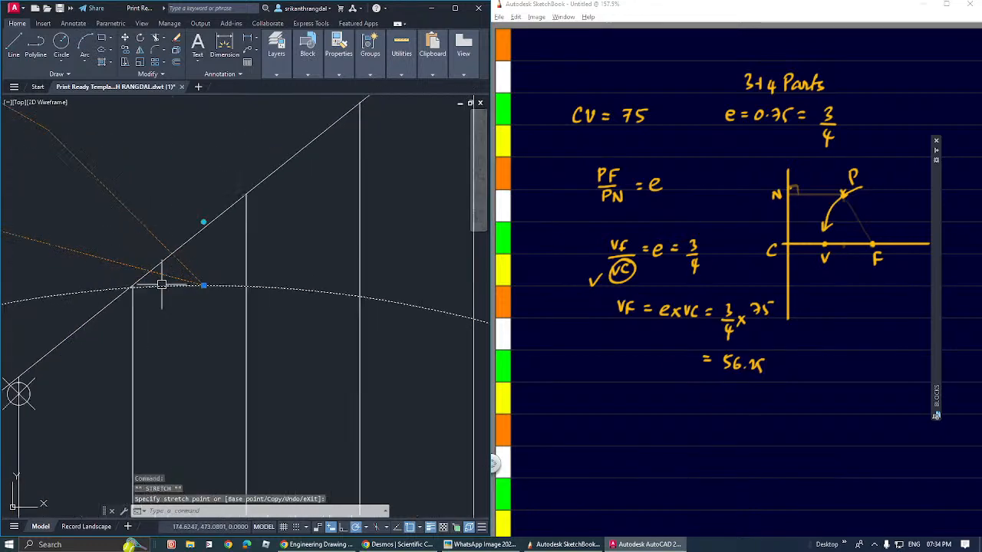
pyautogui.press('Return')
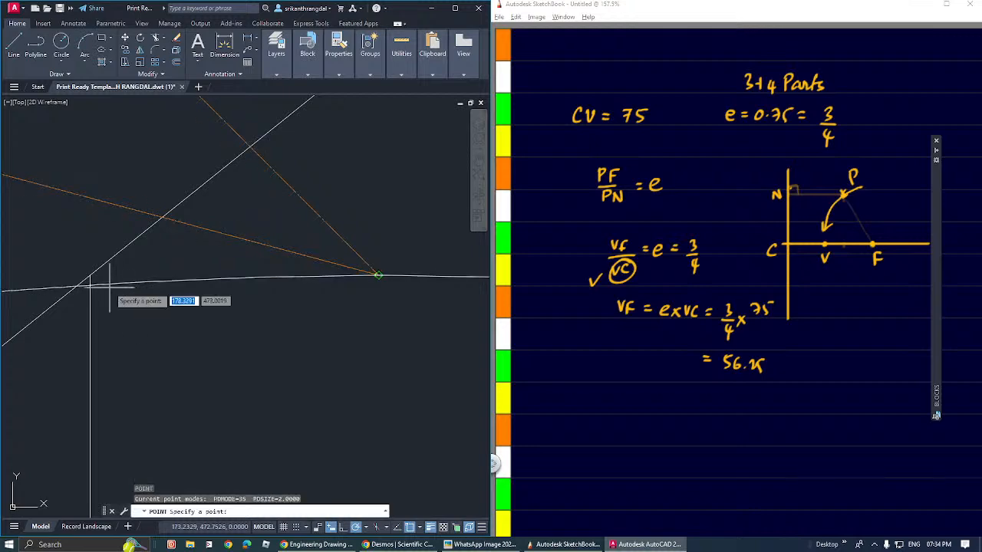
pyautogui.click(90, 285)
pyautogui.scroll(-5, 106, 248)
pyautogui.moveTo(140, 295); pyautogui.dragTo(125, 242, button='middle')
pyautogui.scroll(-5, 98, 222)
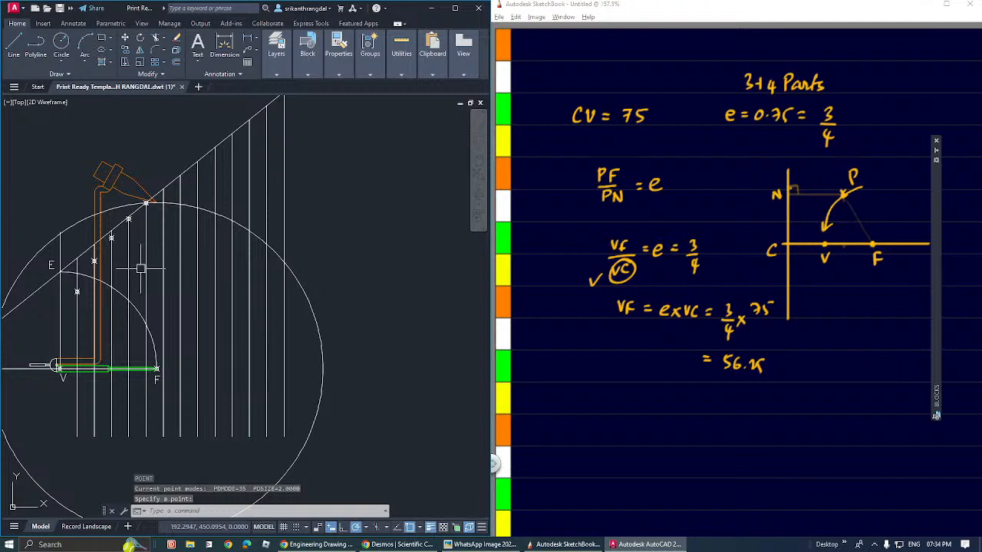
# Step: Stretch the compass tip up to the line intersection and keep its base on F
pyautogui.click(126, 194)
pyautogui.click(156, 369)
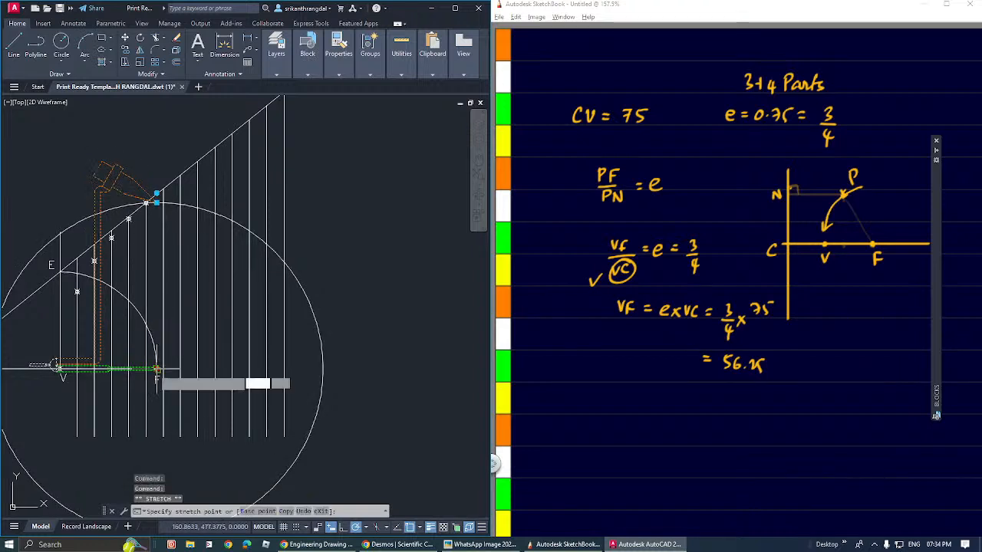
pyautogui.click(164, 202)
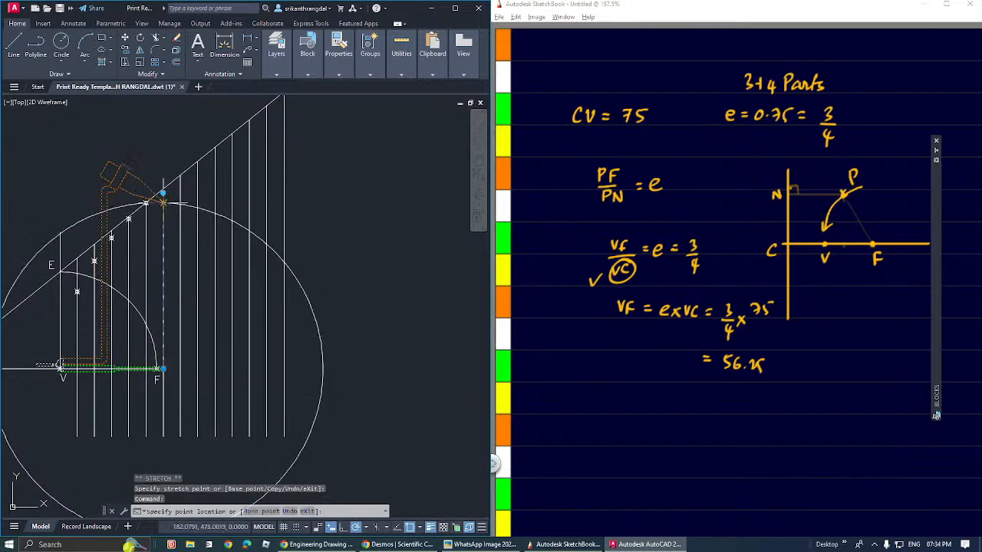
pyautogui.click(164, 188)
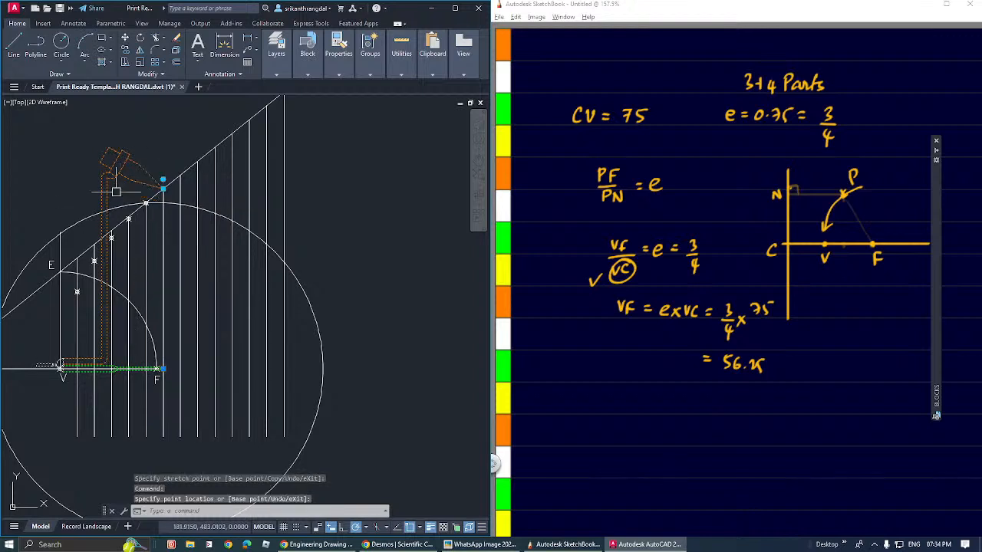
pyautogui.click(163, 369)
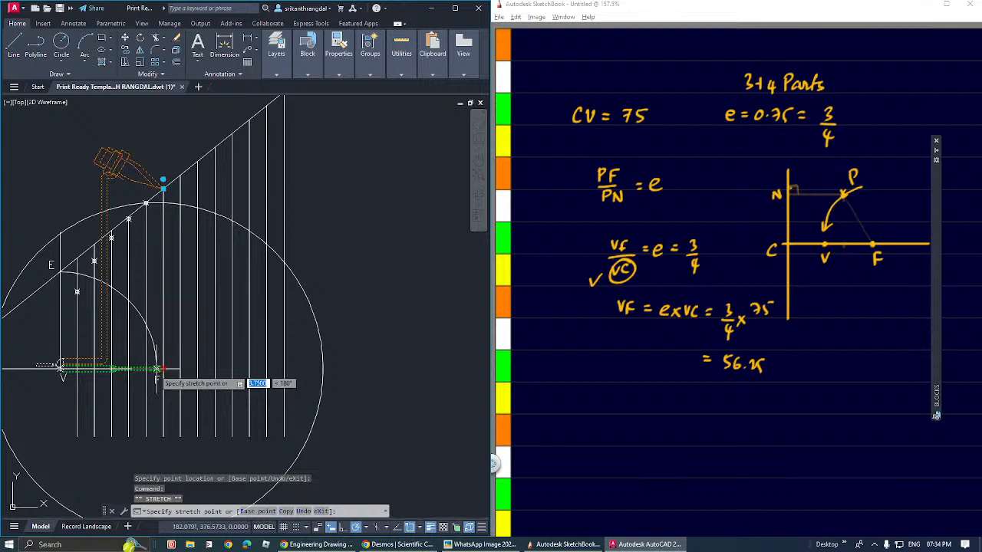
pyautogui.click(156, 369)
pyautogui.scroll(3, 142, 396)
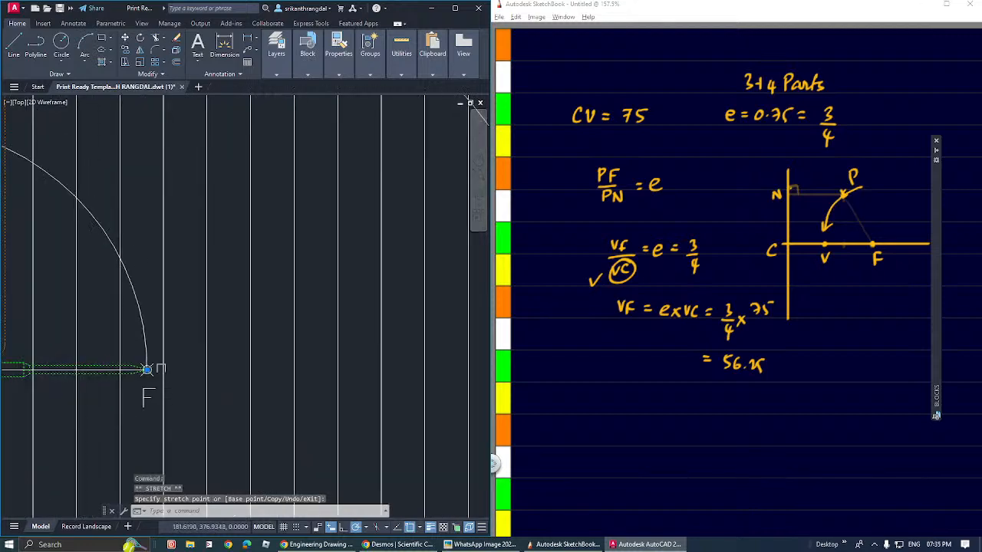
pyautogui.scroll(-3, 164, 383)
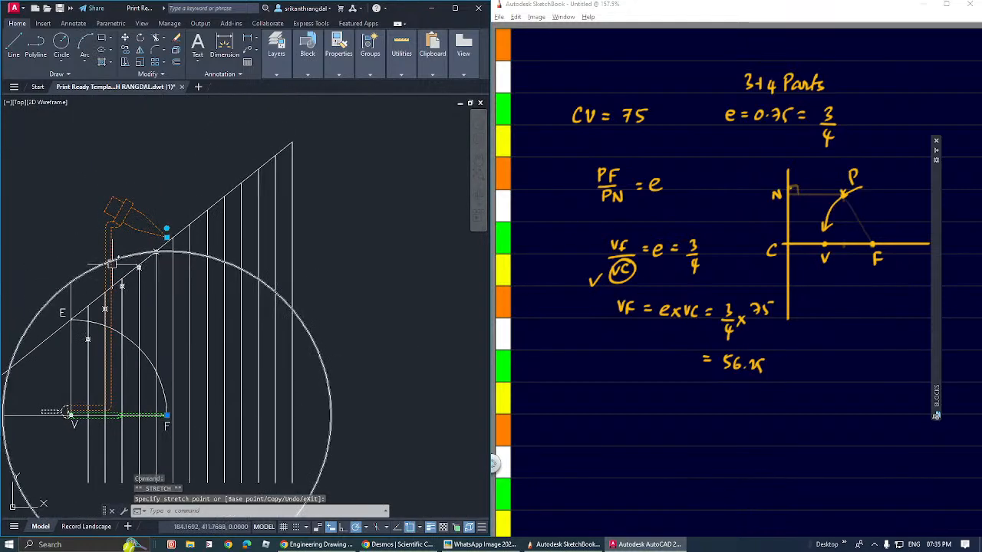
# Step: Select the large construction circle for resizing, then cancel and clear the selection
pyautogui.click(185, 252)
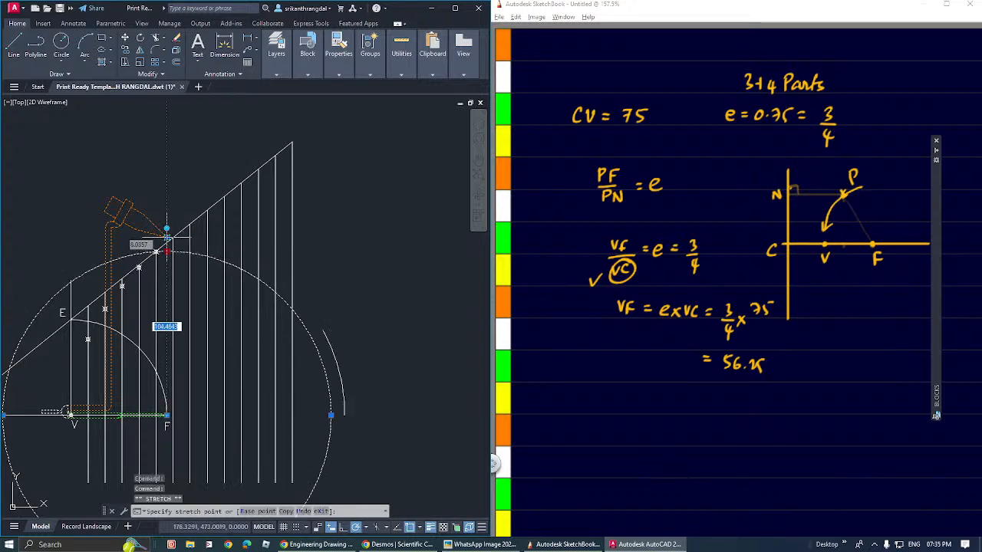
pyautogui.click(167, 251)
pyautogui.scroll(10, 163, 239)
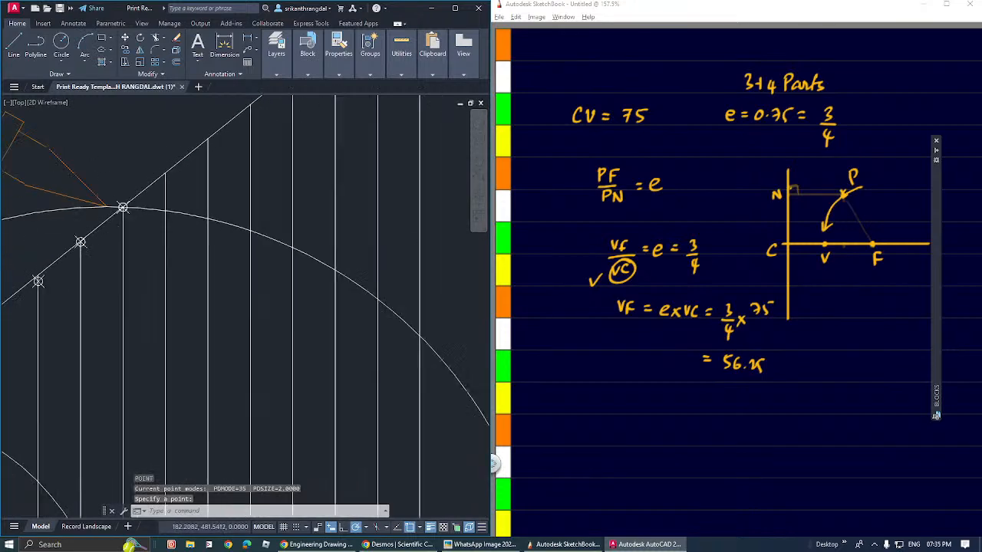
pyautogui.scroll(-2, 134, 207)
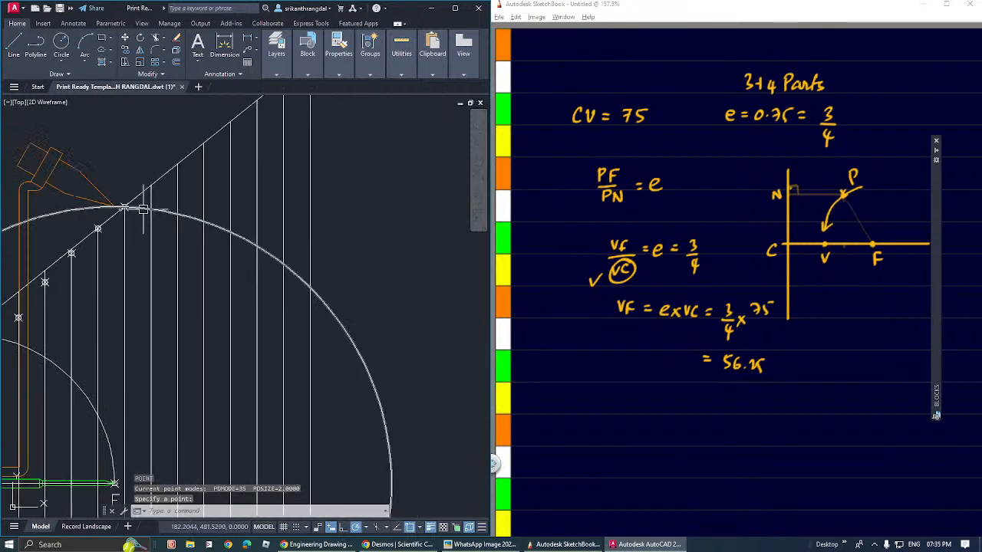
pyautogui.click(144, 207)
pyautogui.moveTo(143, 211)
pyautogui.mouseDown(button='middle')
pyautogui.moveTo(233, 187)
pyautogui.moveTo(177, 102)
pyautogui.mouseUp(button='middle')
pyautogui.press('Escape')
pyautogui.press('Escape')
# Step: Shift the compass base to the next vertical line with its tip on the intersection, then return it to F
pyautogui.click(180, 389)
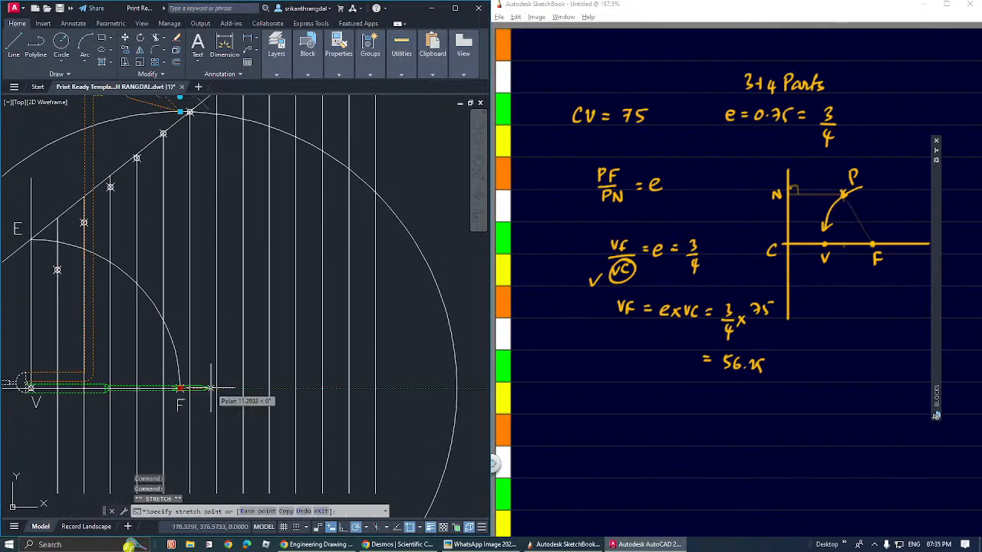
pyautogui.click(217, 388)
pyautogui.moveTo(211, 286); pyautogui.dragTo(212, 435, button='middle')
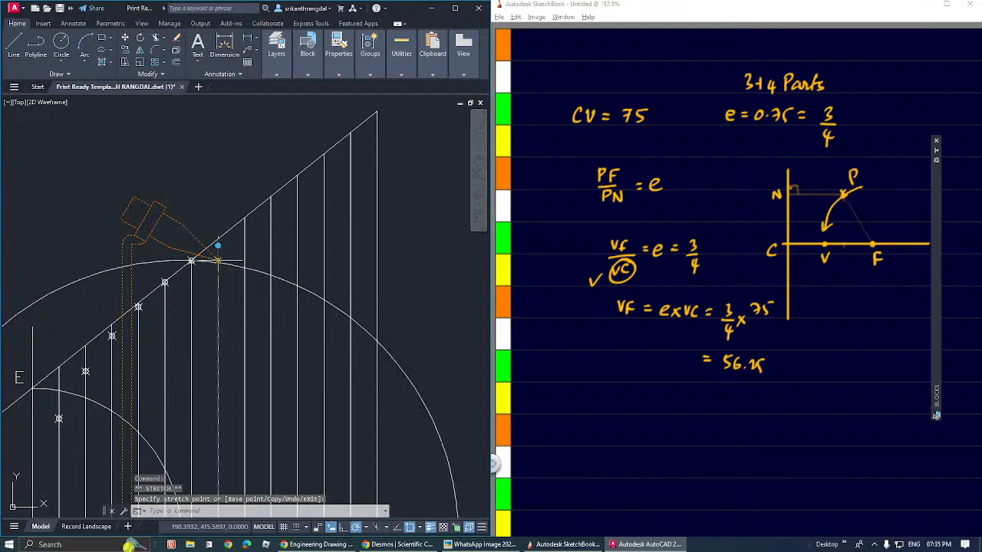
pyautogui.click(217, 260)
pyautogui.click(218, 239)
pyautogui.scroll(-5, 220, 264)
pyautogui.moveTo(229, 324); pyautogui.dragTo(229, 250, button='middle')
pyautogui.scroll(7, 228, 250)
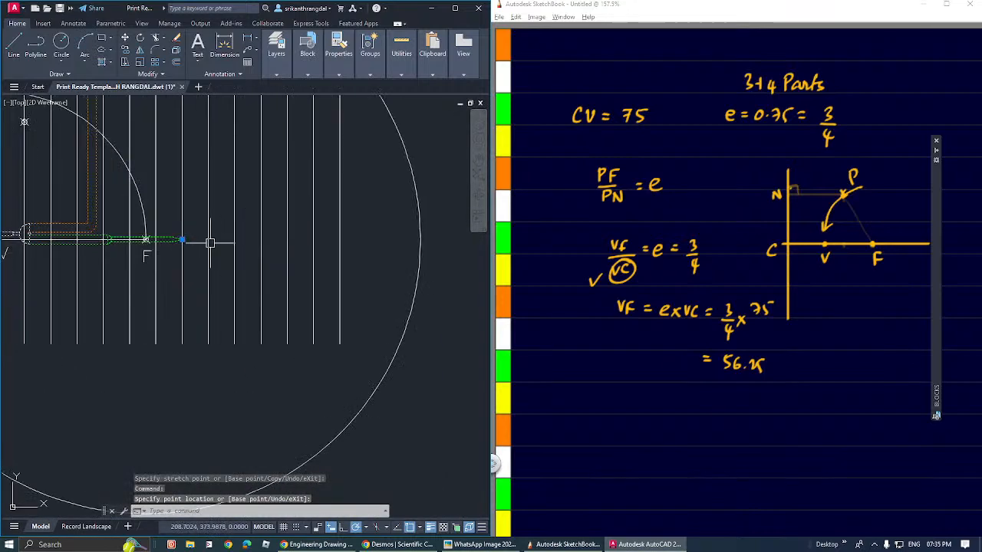
pyautogui.click(181, 239)
pyautogui.click(147, 240)
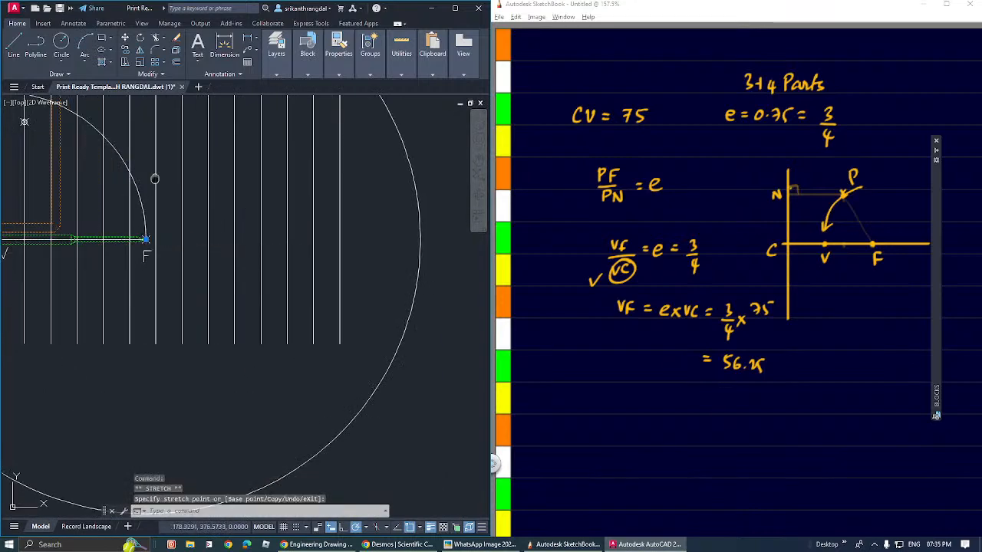
pyautogui.moveTo(155, 178); pyautogui.dragTo(186, 388, button='middle')
# Step: Enlarge the large construction circle, crossing-select around the intersection, and start POINT
pyautogui.click(191, 175)
pyautogui.click(186, 174)
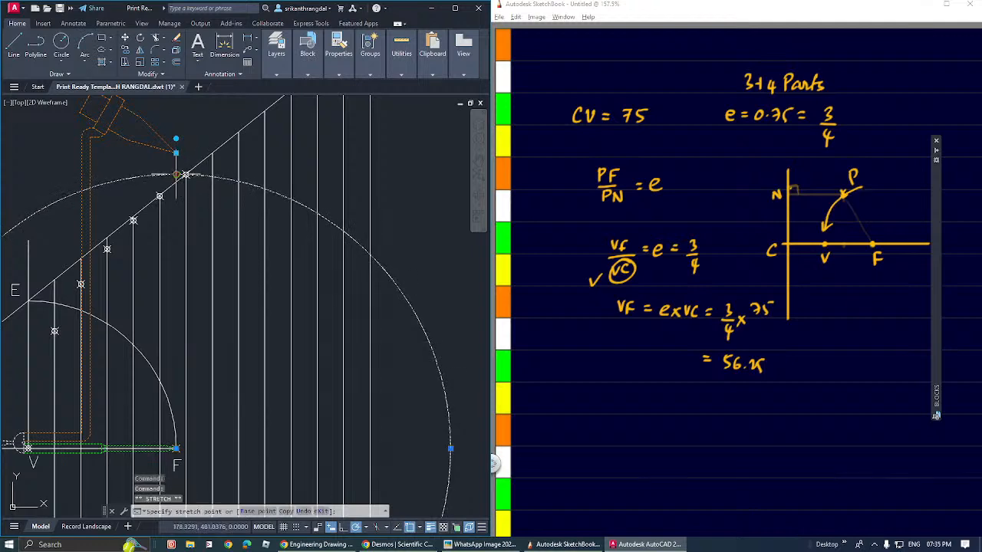
pyautogui.click(176, 153)
pyautogui.scroll(5, 216, 150)
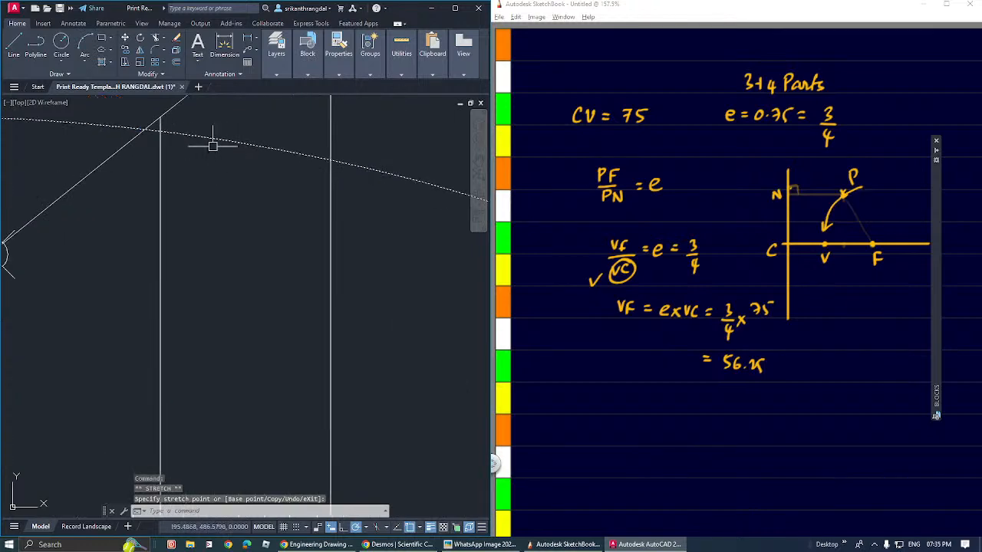
pyautogui.click(213, 128)
pyautogui.click(143, 186)
pyautogui.moveTo(197, 184); pyautogui.dragTo(227, 317, button='middle')
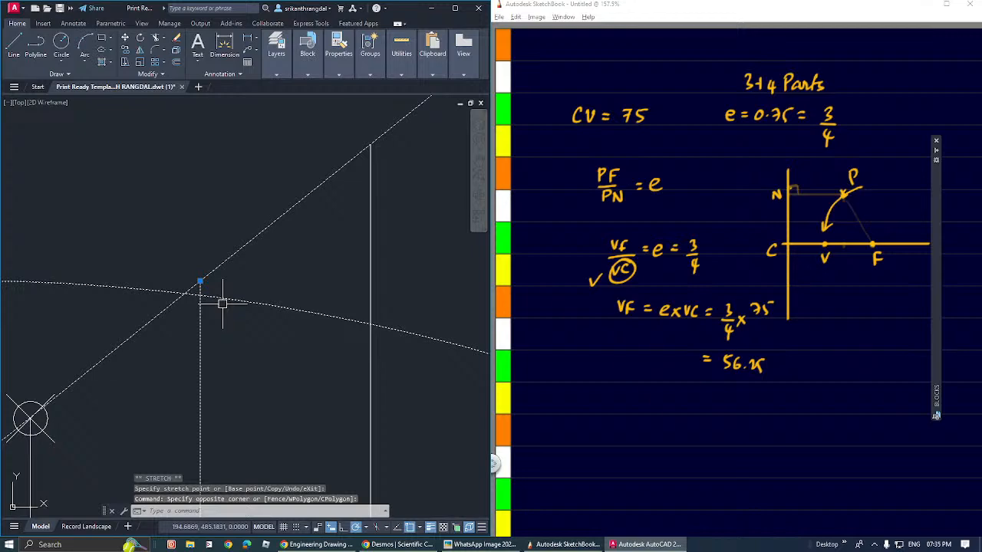
pyautogui.write('point:')
pyautogui.press('Return')
pyautogui.scroll(-5, 207, 285)
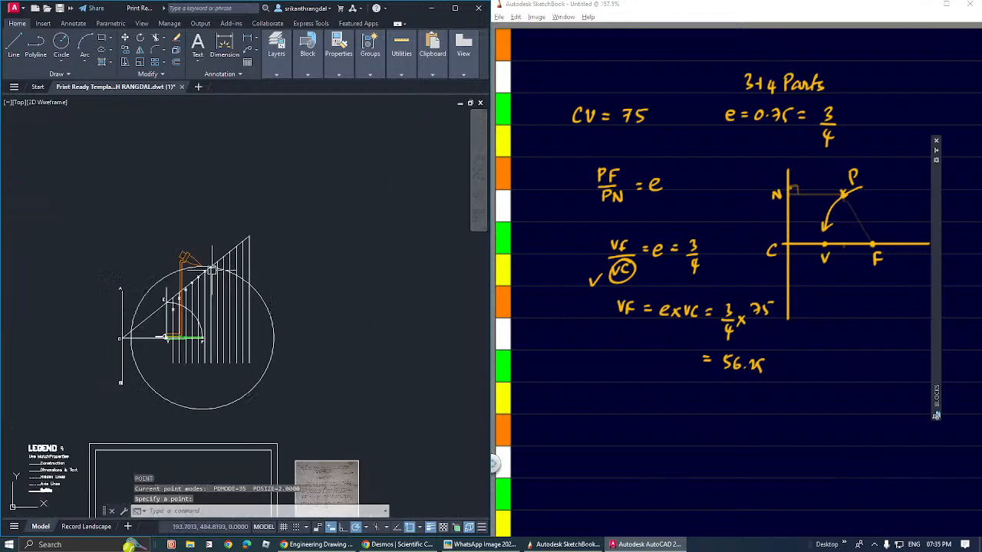
pyautogui.scroll(3, 212, 273)
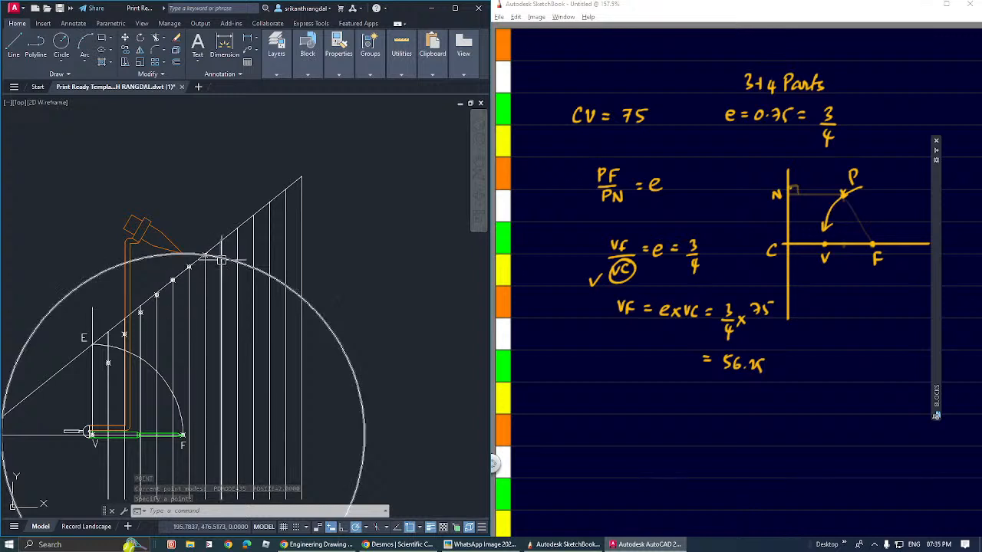
# Step: Move the compass base to the next vertical line and set its tip on the intersection
pyautogui.click(182, 250)
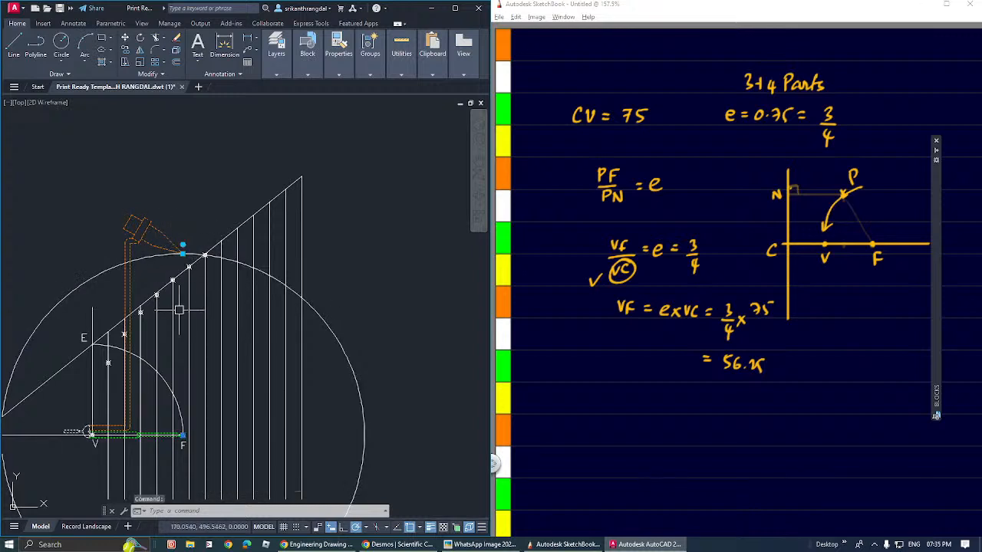
pyautogui.click(183, 436)
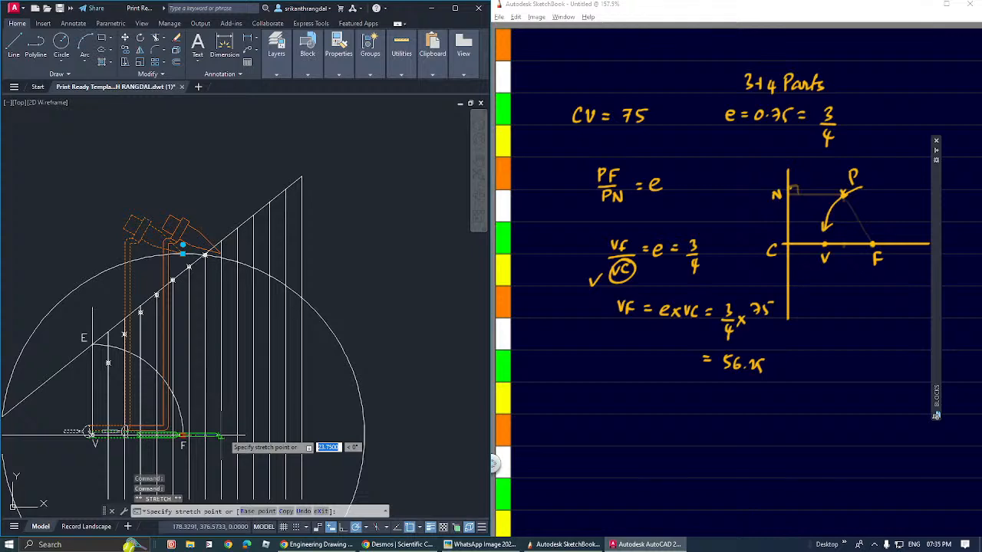
pyautogui.click(221, 436)
pyautogui.click(221, 253)
pyautogui.scroll(6, 223, 238)
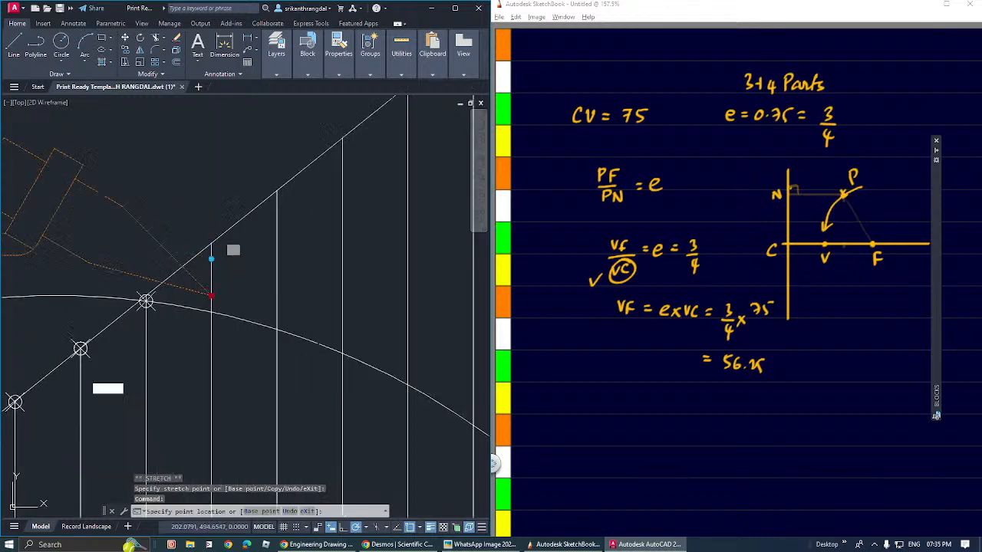
pyautogui.click(207, 238)
pyautogui.scroll(-4, 204, 245)
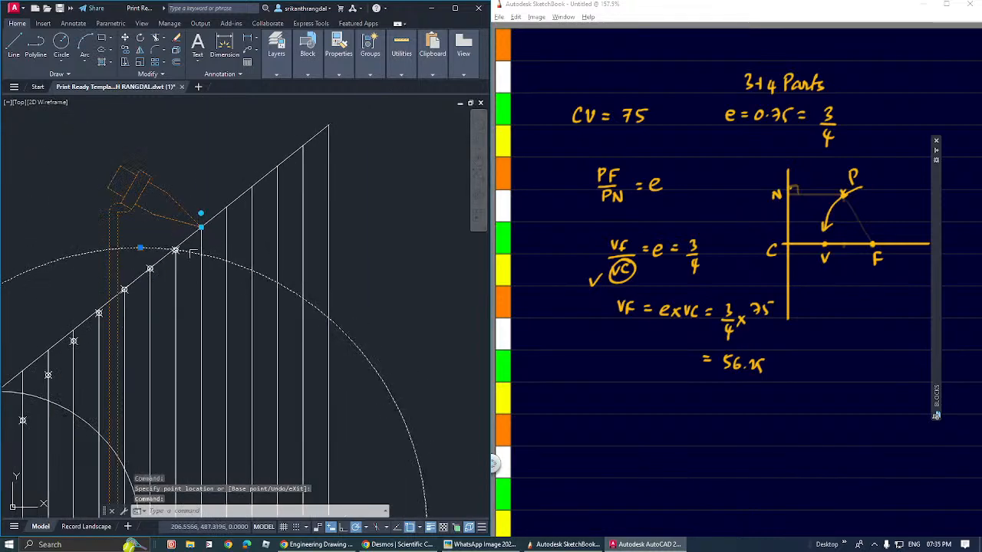
pyautogui.press('Escape')
# Step: Move the compass base back onto point F
pyautogui.moveTo(198, 213); pyautogui.dragTo(205, 168, button='middle')
pyautogui.click(184, 154)
pyautogui.moveTo(219, 446); pyautogui.dragTo(263, 328, button='middle')
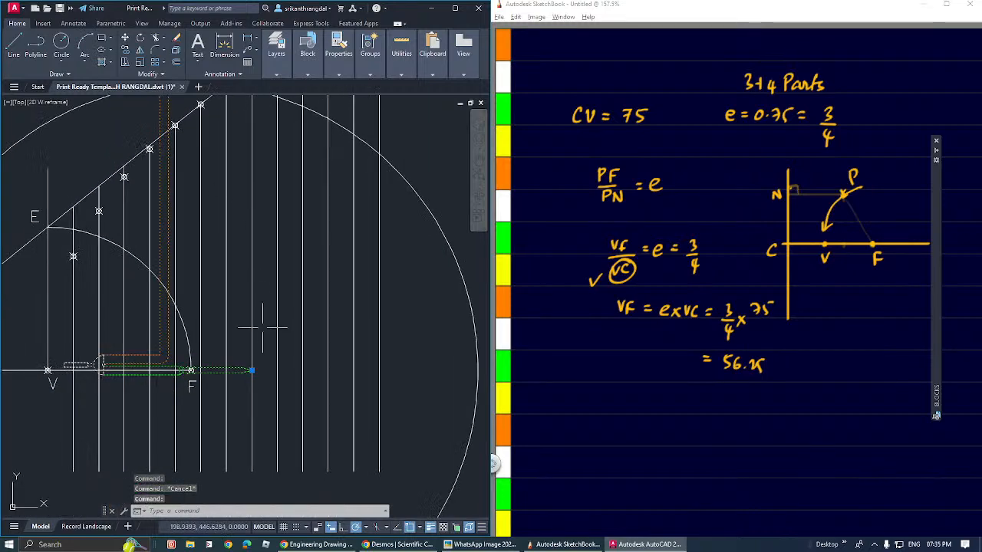
pyautogui.click(252, 370)
pyautogui.click(191, 370)
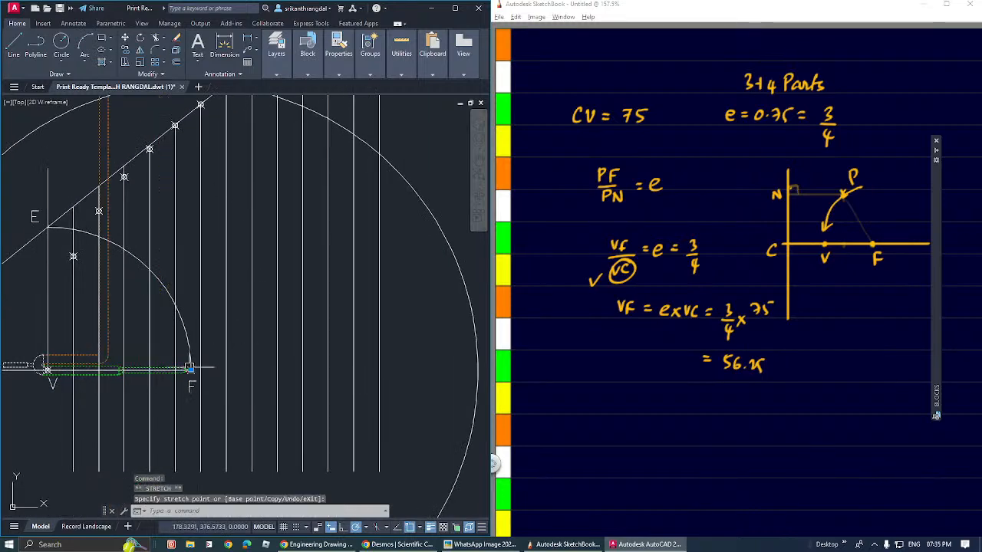
pyautogui.moveTo(191, 224); pyautogui.dragTo(201, 361, button='middle')
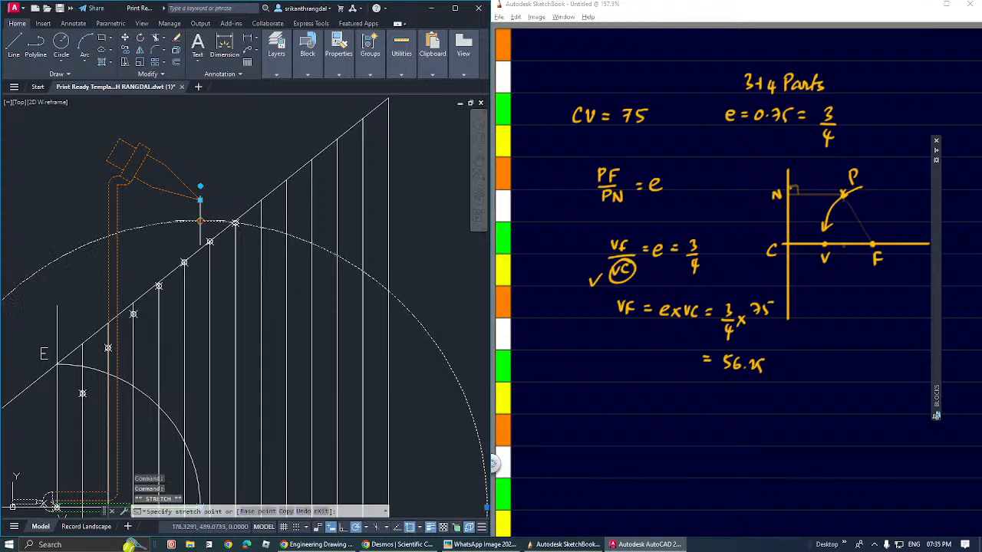
pyautogui.moveTo(220, 249); pyautogui.dragTo(204, 262, button='middle')
pyautogui.moveTo(268, 219); pyautogui.dragTo(234, 274, button='middle')
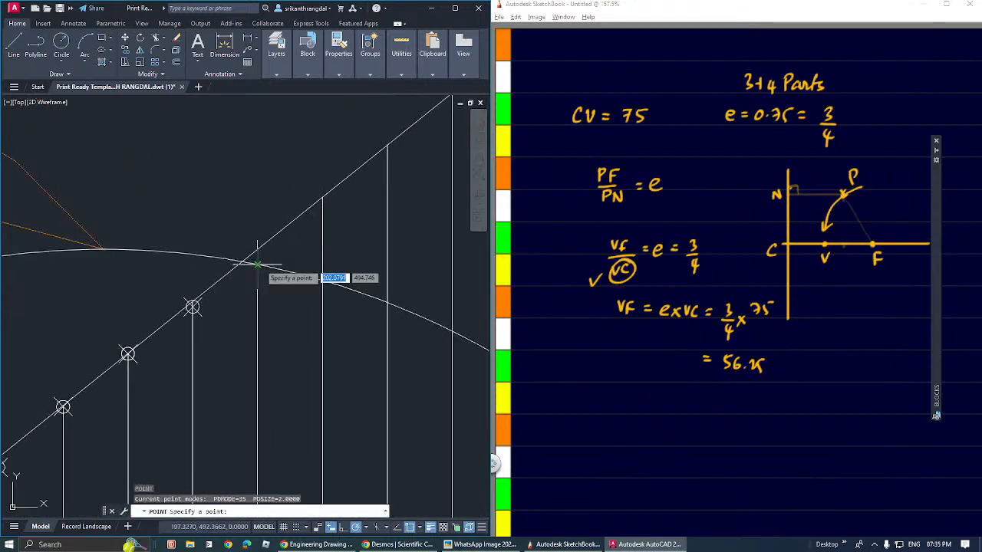
# Step: Place point markers at the inclined-line intersections
pyautogui.press('Return')
pyautogui.scroll(-5, 253, 261)
pyautogui.moveTo(237, 254); pyautogui.dragTo(236, 226, button='middle')
pyautogui.scroll(-4, 235, 224)
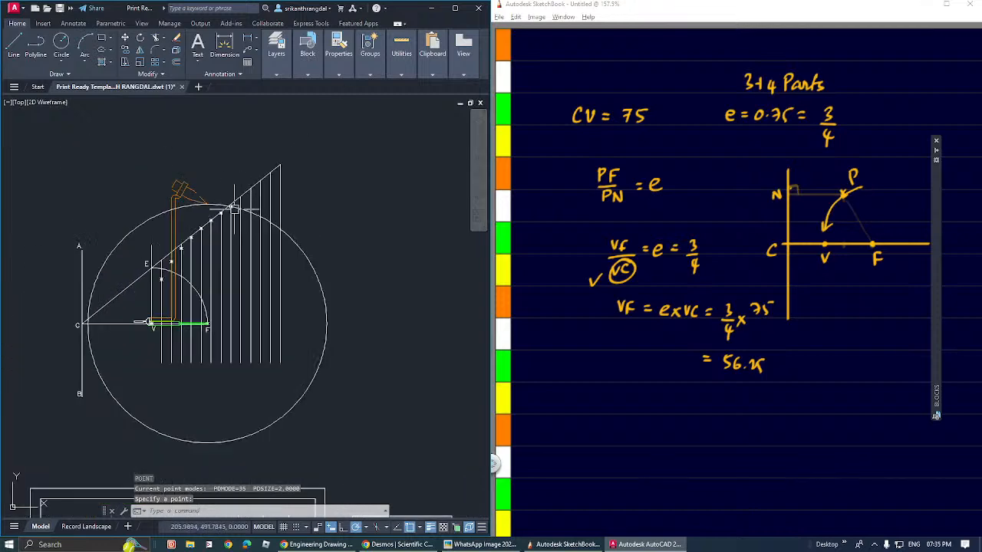
pyautogui.press('Escape')
# Step: Grip-stretch the compass arm to the line intersection and its horizontal leg end onto F
pyautogui.click(299, 244)
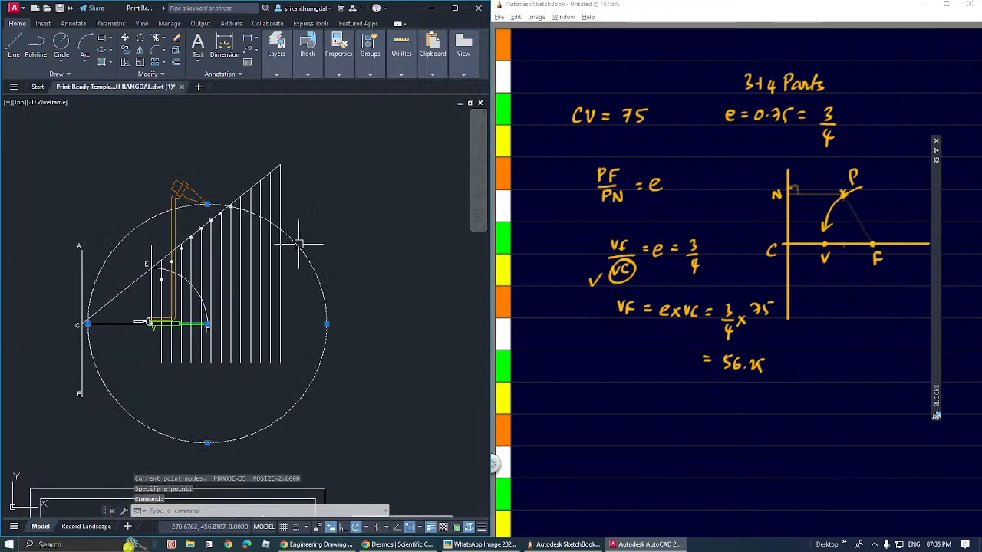
pyautogui.scroll(4, 230, 192)
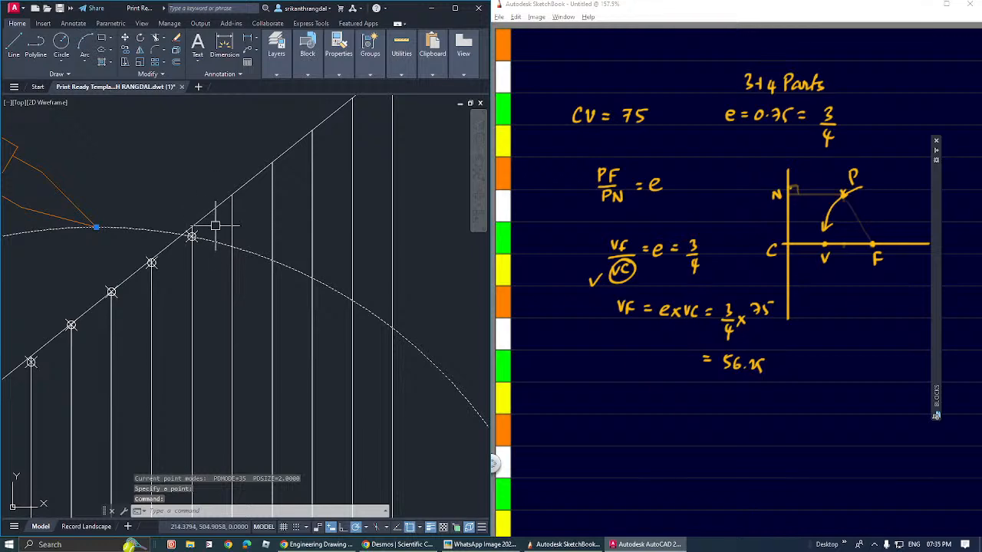
pyautogui.moveTo(129, 364); pyautogui.dragTo(200, 307, button='middle')
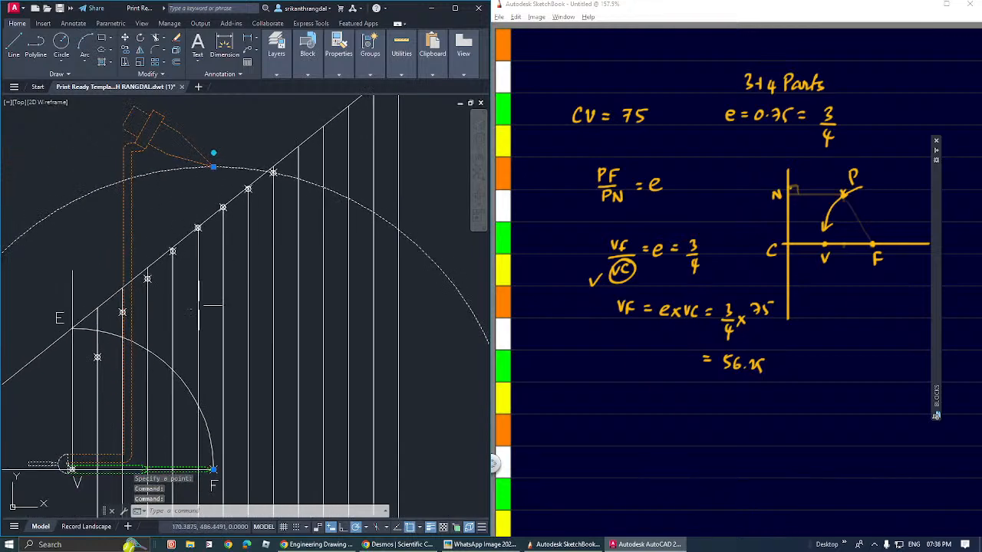
pyautogui.click(213, 470)
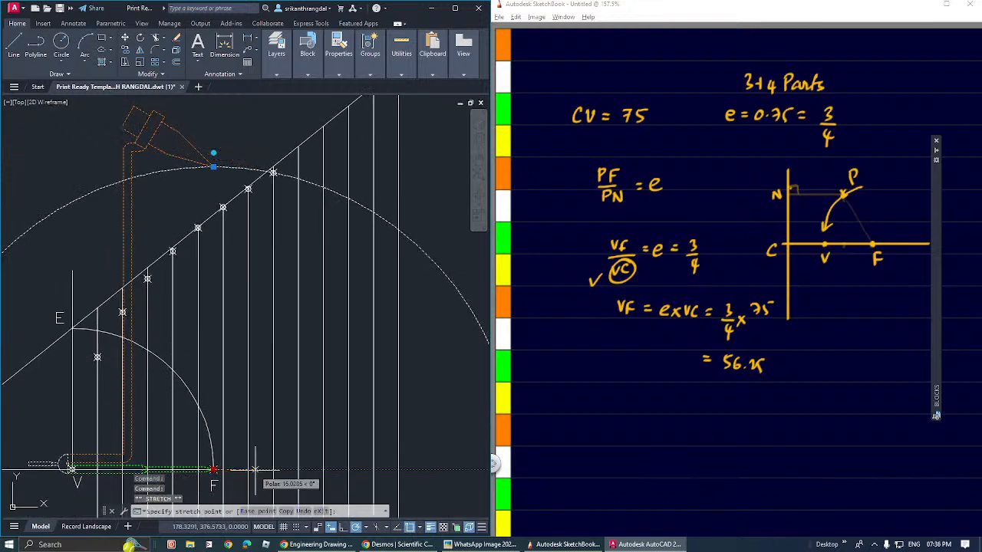
pyautogui.moveTo(198, 272); pyautogui.dragTo(246, 326, button='middle')
pyautogui.click(262, 221)
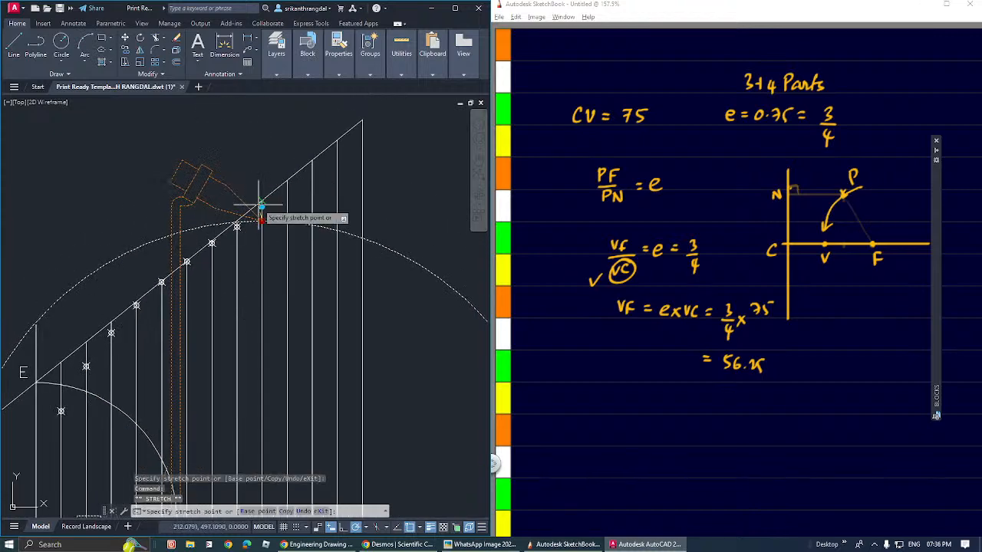
pyautogui.click(262, 203)
pyautogui.moveTo(264, 271); pyautogui.dragTo(271, 248, button='middle')
pyautogui.moveTo(262, 312); pyautogui.dragTo(307, 186, button='middle')
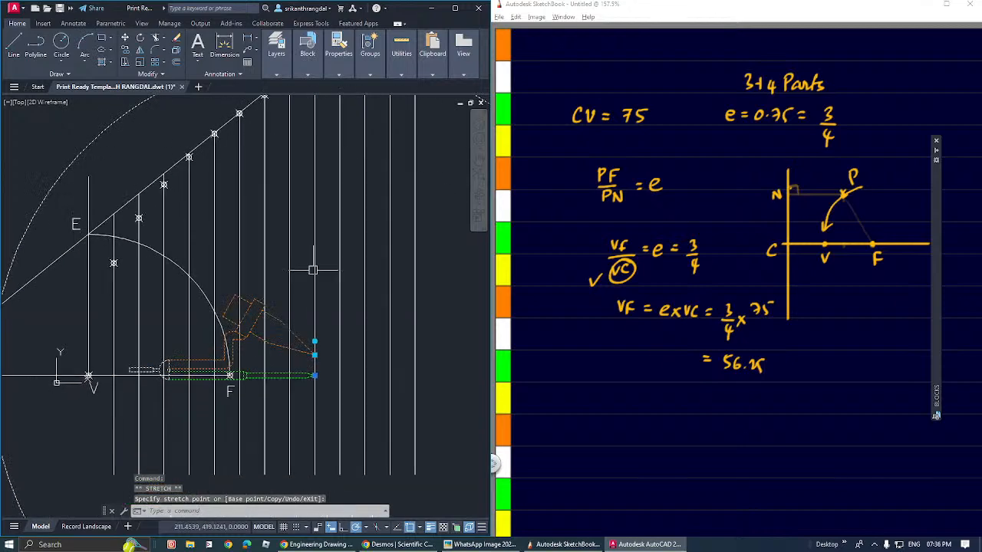
pyautogui.click(313, 375)
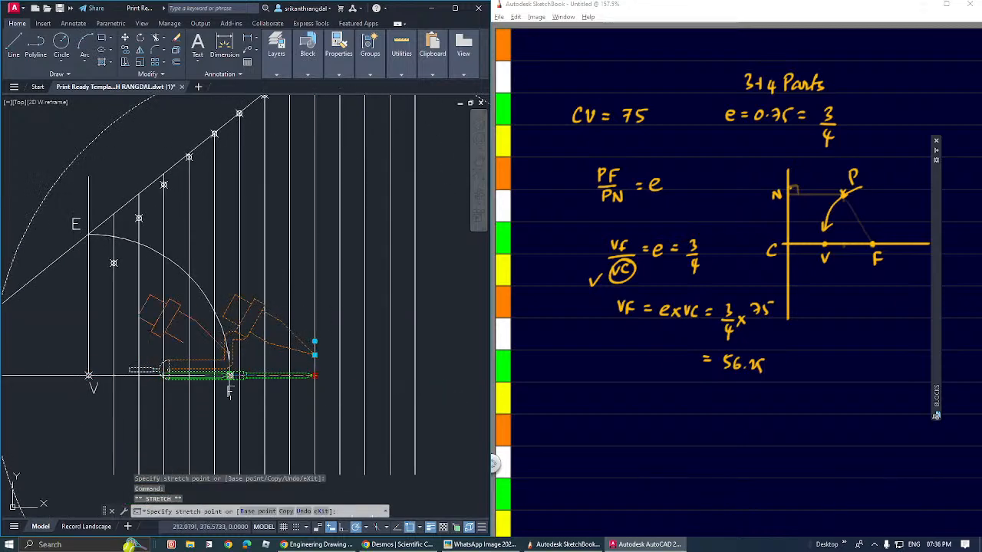
pyautogui.click(230, 375)
pyautogui.scroll(3, 258, 245)
pyautogui.scroll(-2, 237, 278)
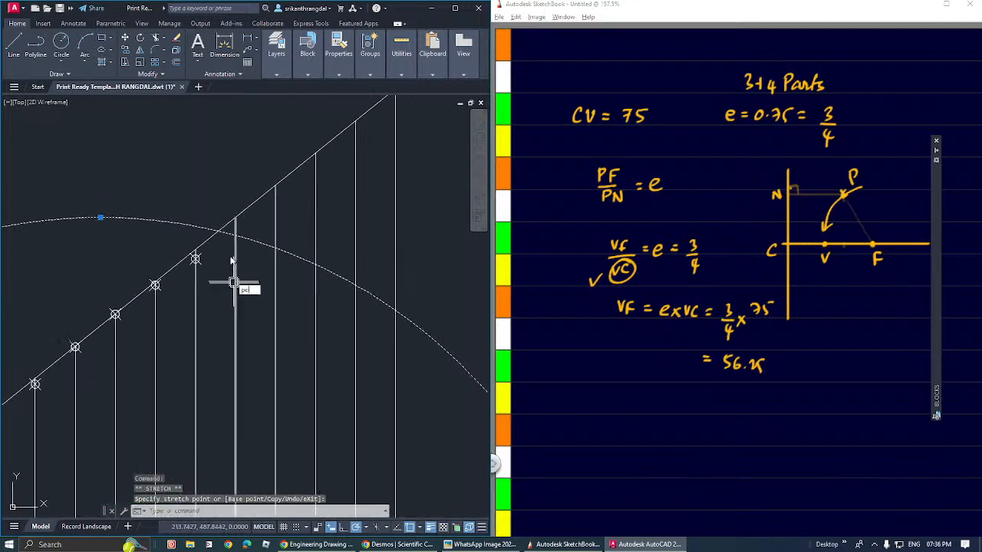
# Step: Mark a construction point near F with POINT
pyautogui.write('po')
pyautogui.press('Return')
pyautogui.scroll(-4, 248, 302)
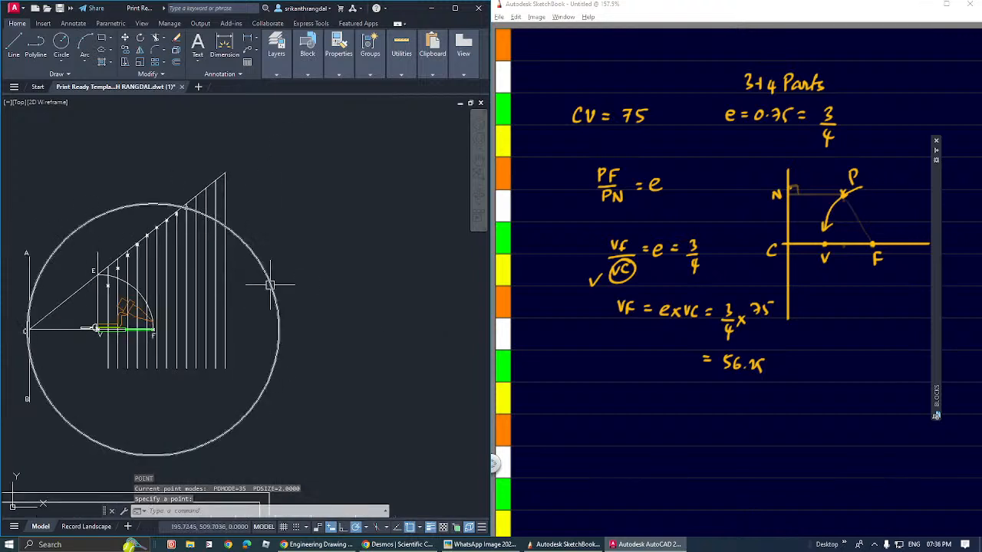
pyautogui.click(136, 317)
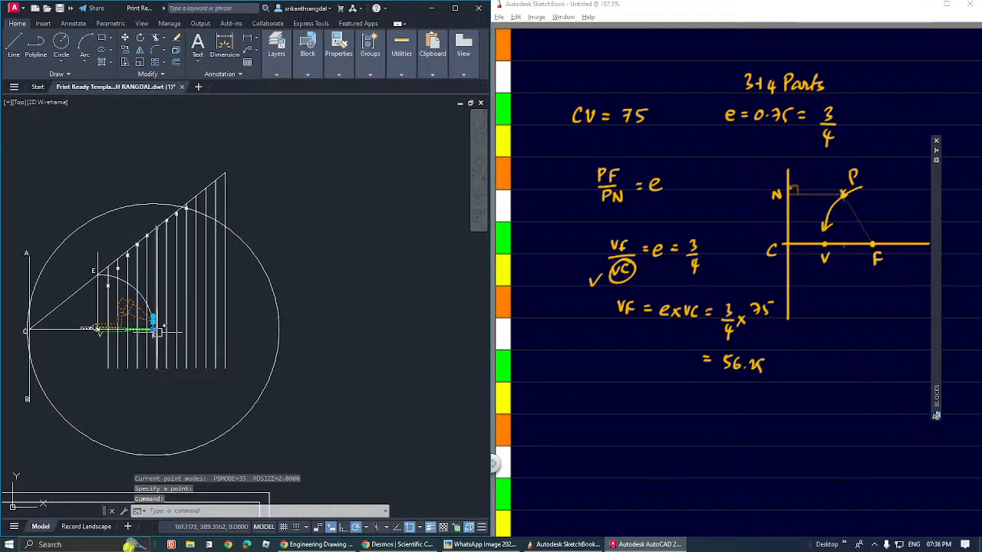
pyautogui.click(153, 329)
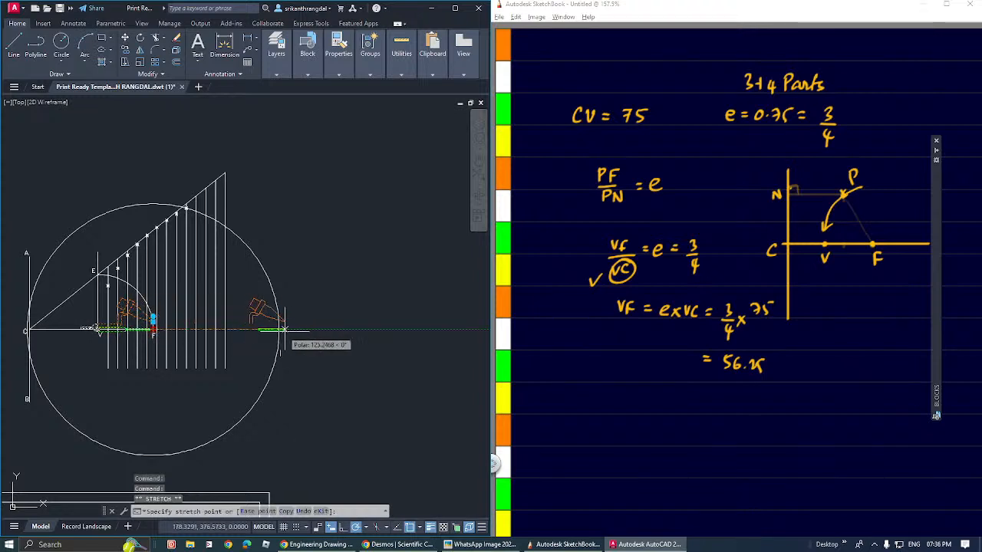
# Step: Move the compass right of the circle and draw a vertical line up from it
pyautogui.click(367, 331)
pyautogui.moveTo(378, 329); pyautogui.dragTo(354, 336, button='middle')
pyautogui.press('Escape')
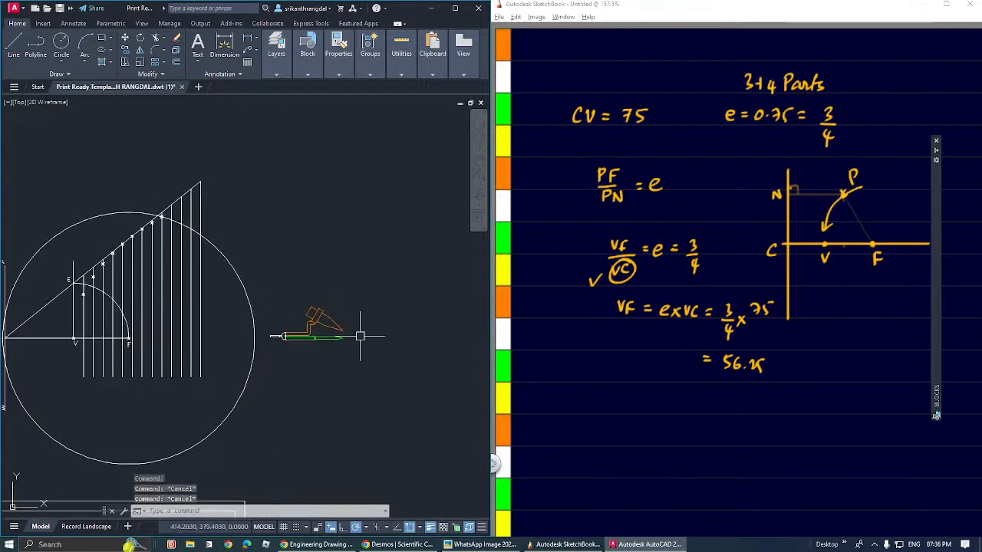
pyautogui.write('l')
pyautogui.press('Return')
pyautogui.click(343, 336)
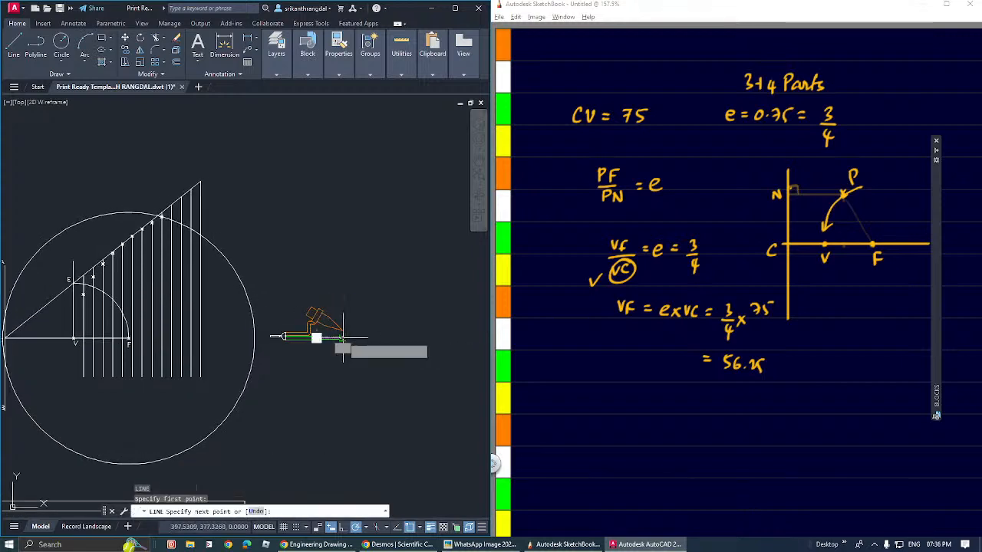
pyautogui.click(343, 246)
pyautogui.moveTo(370, 239); pyautogui.dragTo(347, 279, button='middle')
# Step: Fillet the vertical line with the inclined line so they meet at a corner
pyautogui.write('f')
pyautogui.press('Return')
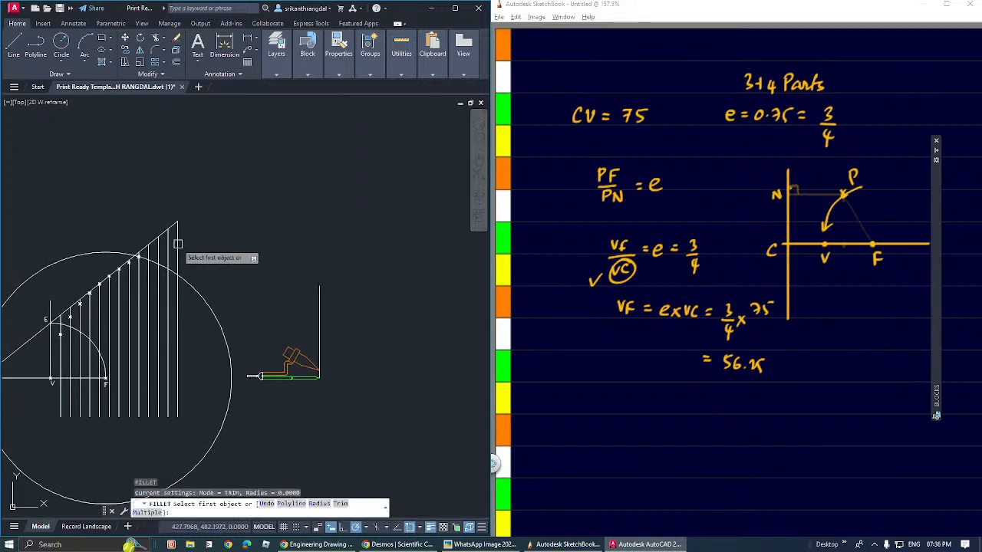
pyautogui.click(170, 227)
pyautogui.click(318, 303)
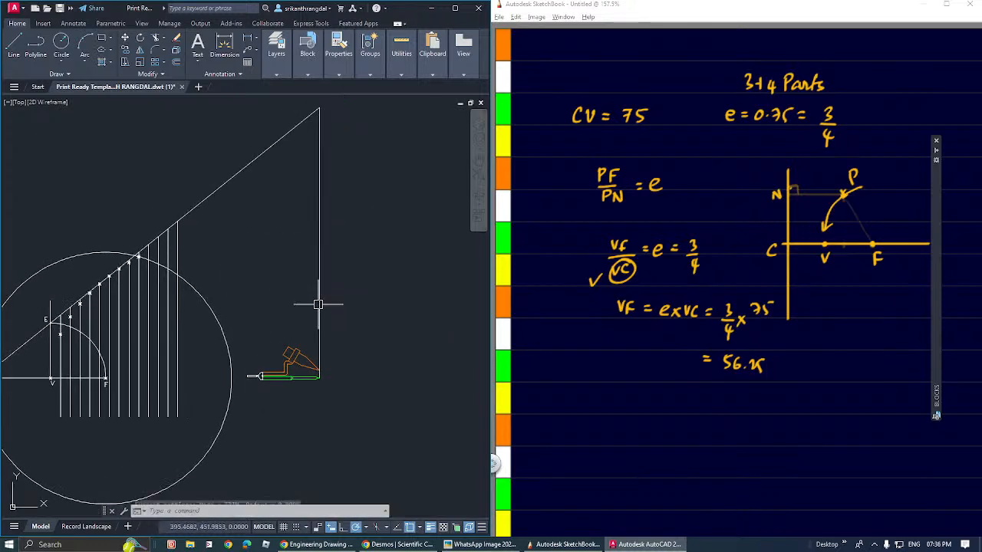
pyautogui.moveTo(347, 267); pyautogui.dragTo(346, 286, button='middle')
pyautogui.moveTo(301, 329)
pyautogui.mouseDown(button='middle')
pyautogui.moveTo(287, 298)
pyautogui.moveTo(324, 331)
pyautogui.mouseUp(button='middle')
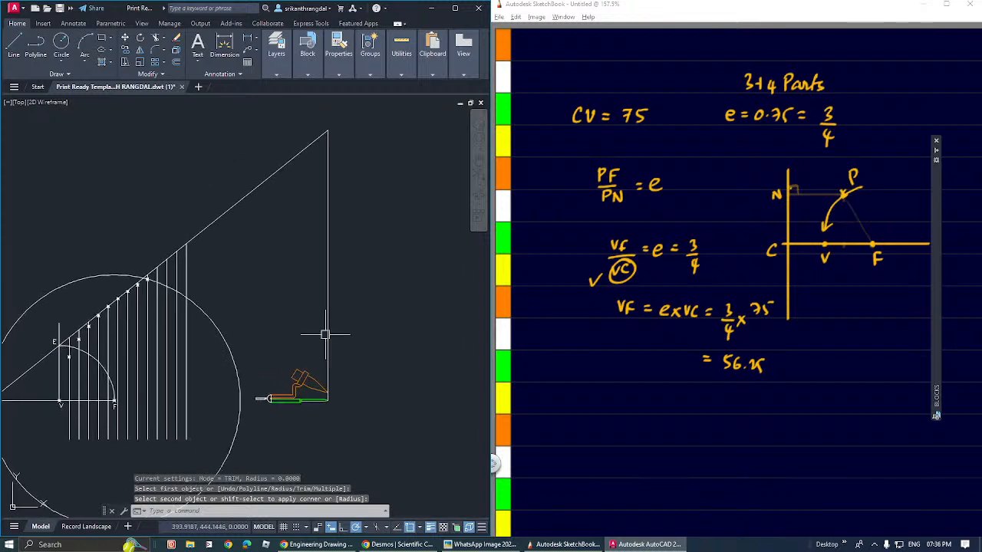
# Step: Stretch the compass's movable end up to the new corner
pyautogui.click(328, 357)
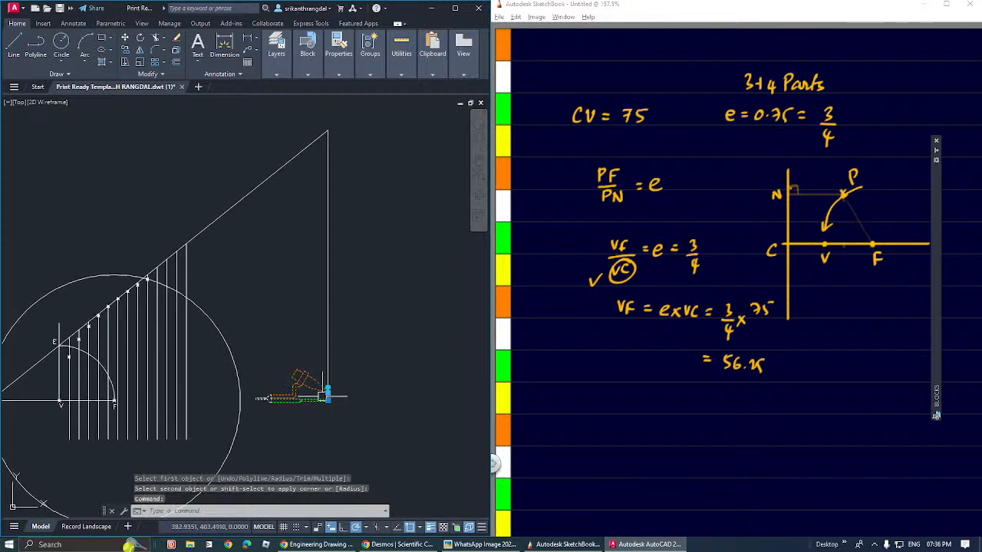
pyautogui.click(327, 395)
pyautogui.click(320, 128)
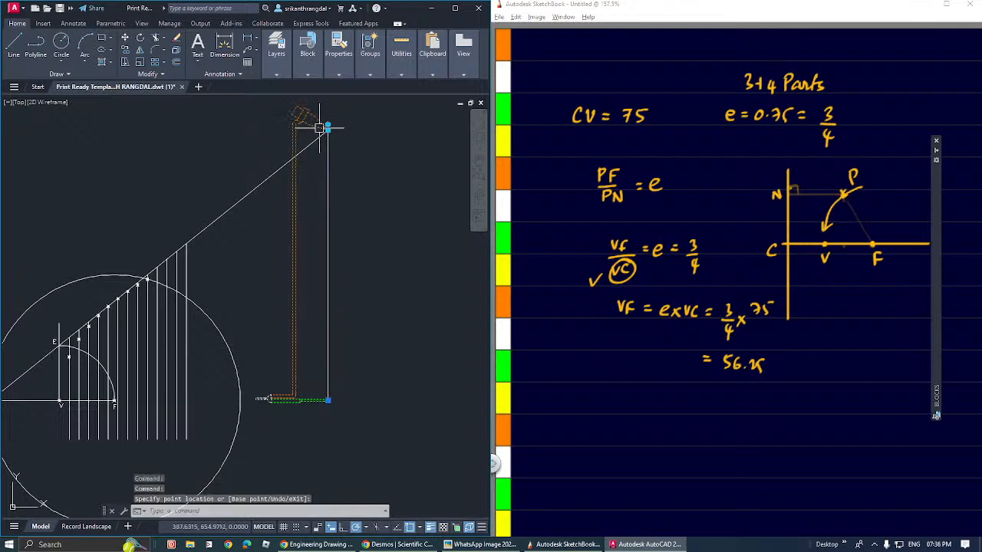
pyautogui.click(330, 399)
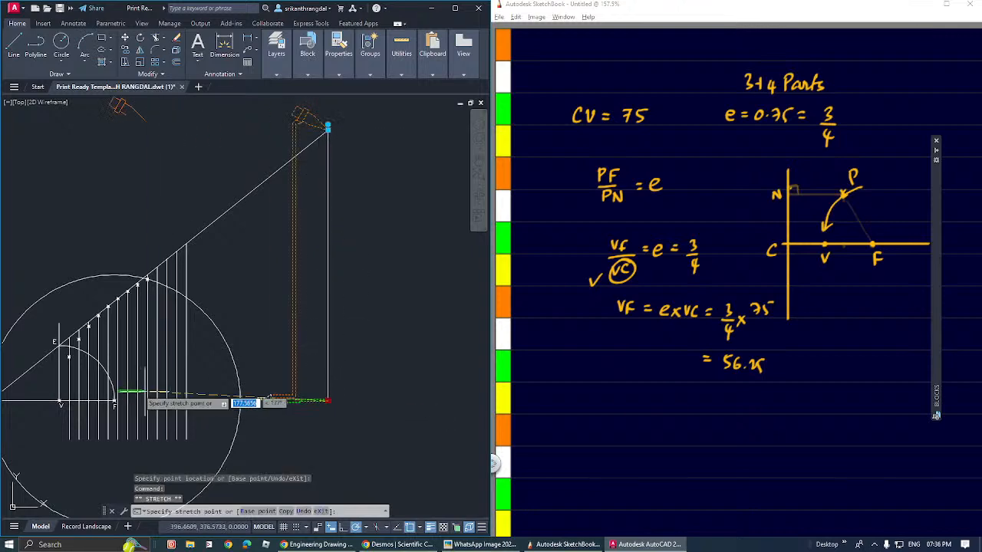
pyautogui.scroll(5, 136, 346)
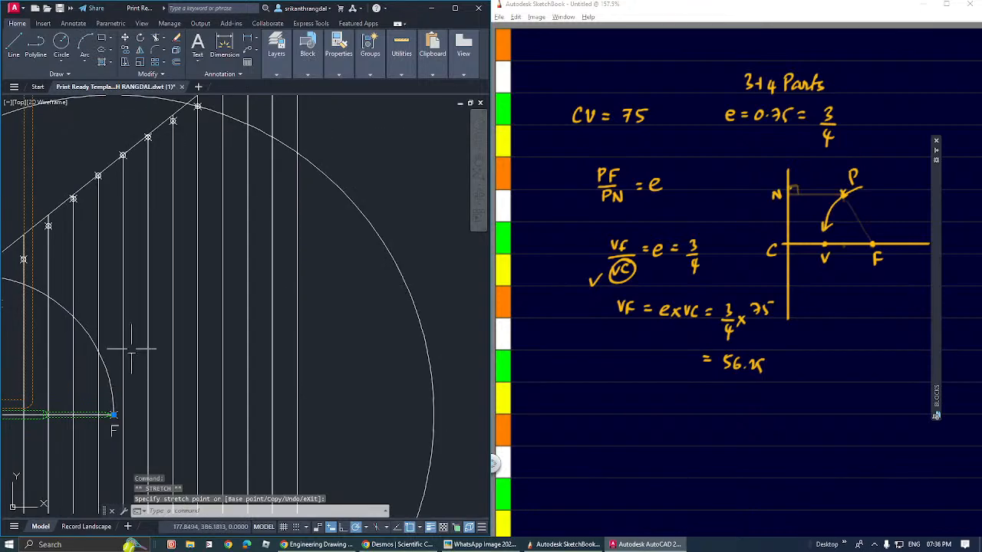
pyautogui.scroll(-3, 175, 314)
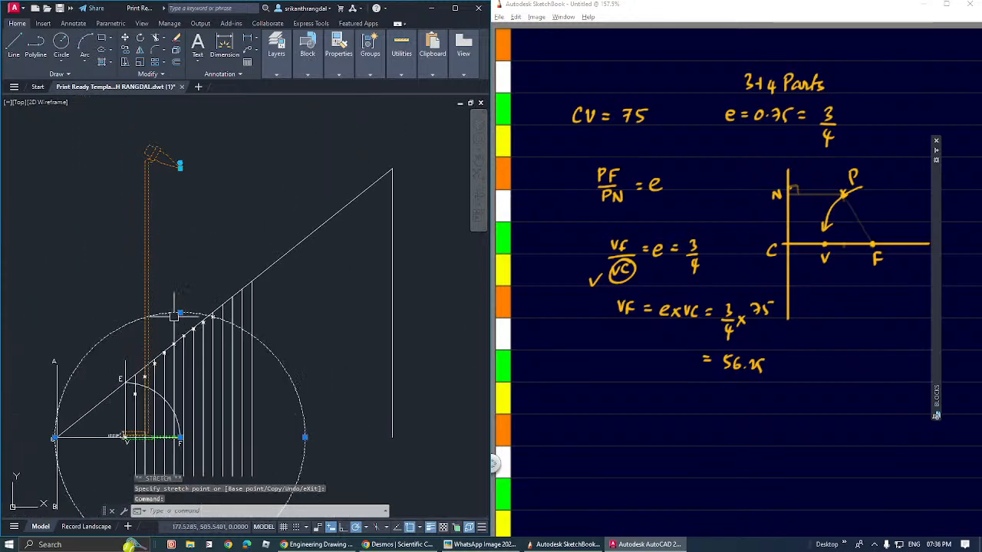
pyautogui.scroll(5, 165, 181)
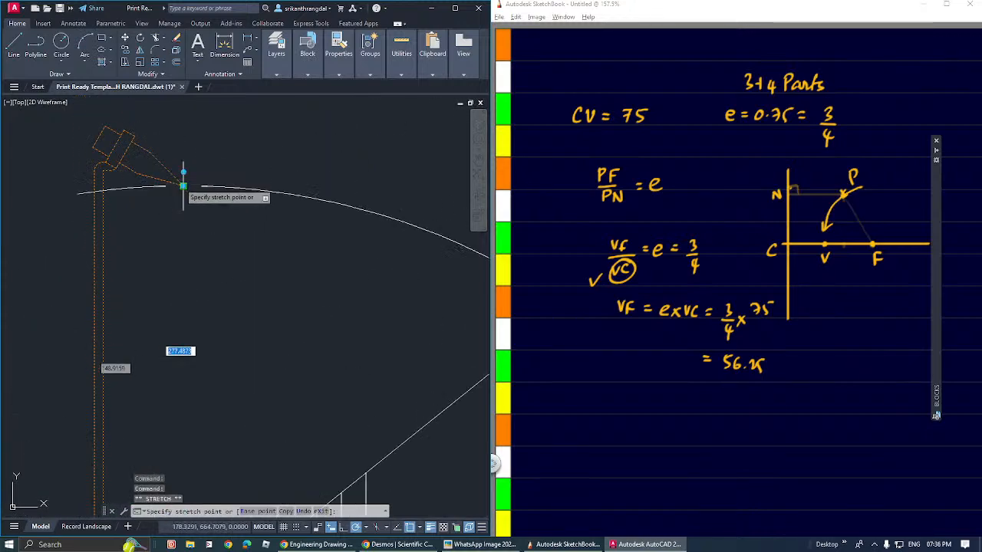
pyautogui.scroll(-4, 165, 181)
# Step: Cancel the unfinished compass stretch and start the POINT command
pyautogui.moveTo(281, 230)
pyautogui.mouseDown(button='middle')
pyautogui.moveTo(241, 220)
pyautogui.moveTo(246, 234)
pyautogui.mouseUp(button='middle')
pyautogui.press('Escape')
pyautogui.write('po')
pyautogui.press('Return')
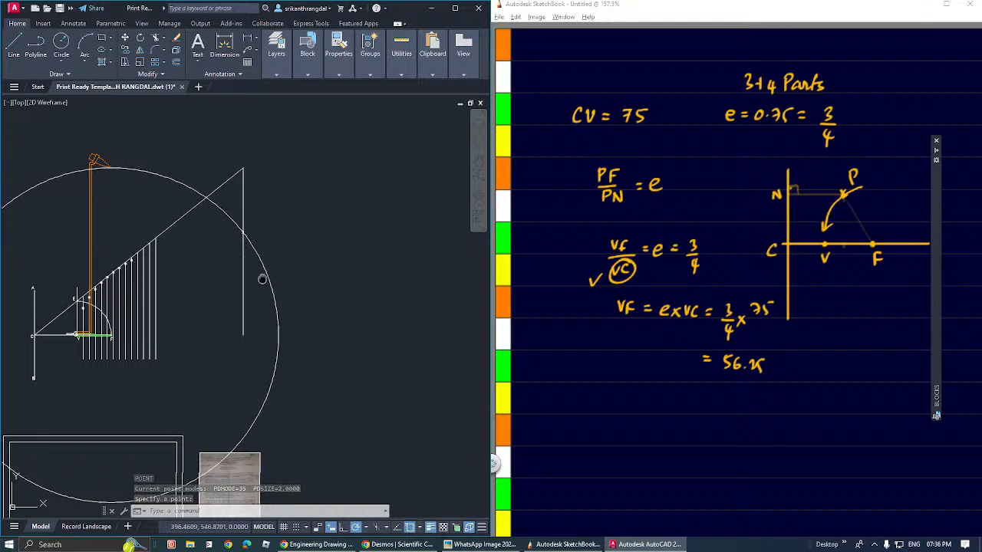
pyautogui.moveTo(263, 280); pyautogui.dragTo(278, 274, button='middle')
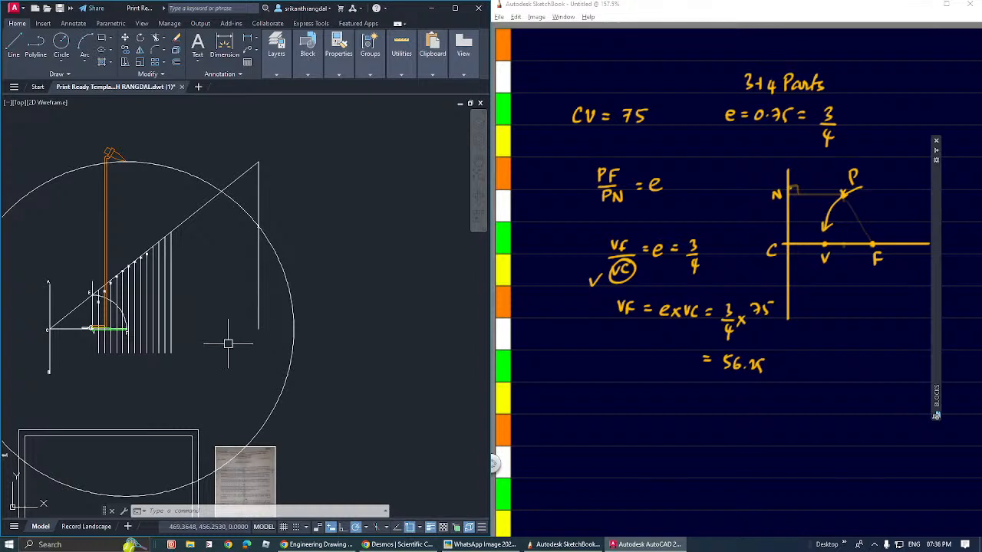
pyautogui.moveTo(281, 331); pyautogui.dragTo(261, 329, button='middle')
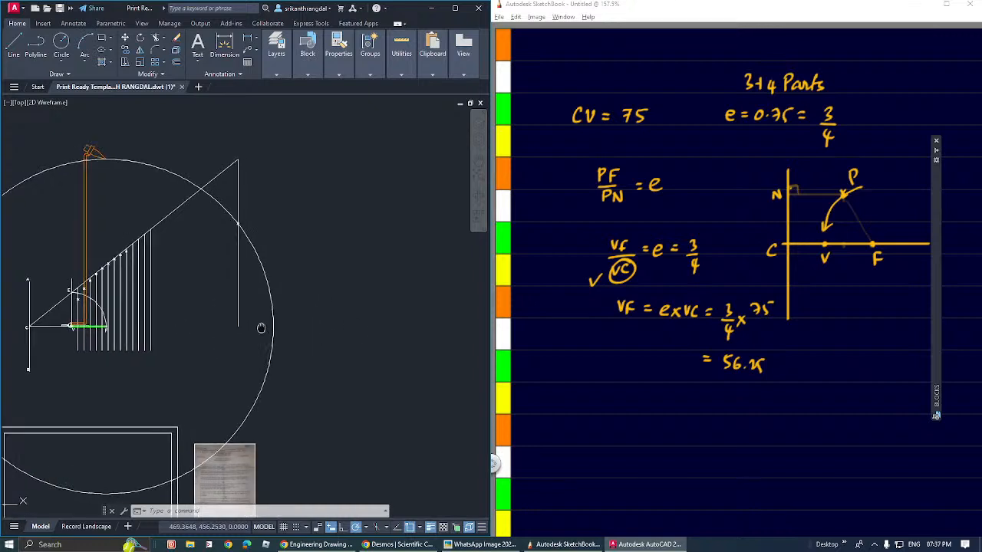
# Step: Offset the vertical line through a picked point further to the right
pyautogui.write('o')
pyautogui.press('Return')
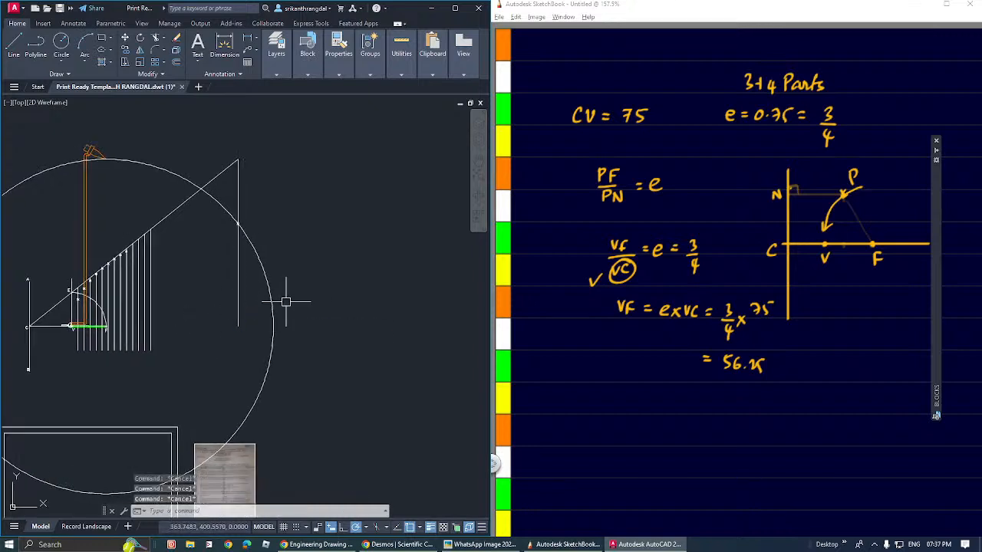
pyautogui.write('t')
pyautogui.press('Return')
pyautogui.click(238, 300)
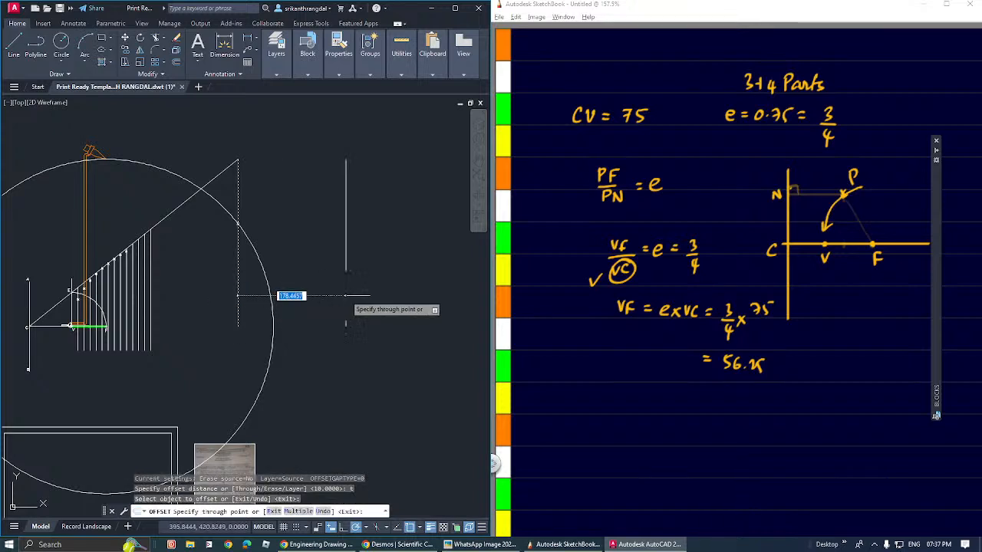
pyautogui.click(344, 309)
pyautogui.moveTo(368, 267); pyautogui.dragTo(347, 315, button='middle')
pyautogui.press('Escape')
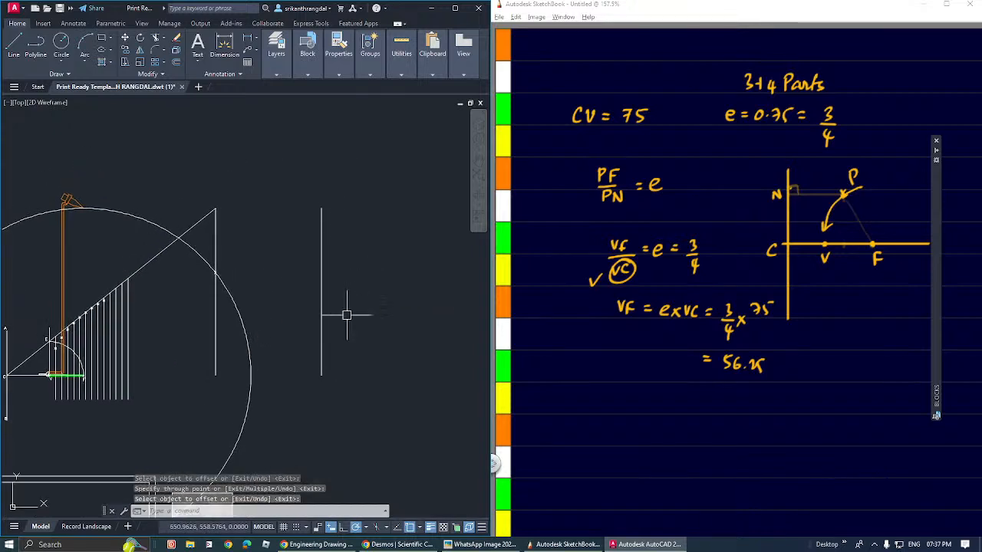
pyautogui.write('f')
pyautogui.press('Return')
# Step: Fillet the sloped line with the right-hand vertical line so they close into a corner
pyautogui.click(206, 216)
pyautogui.click(321, 253)
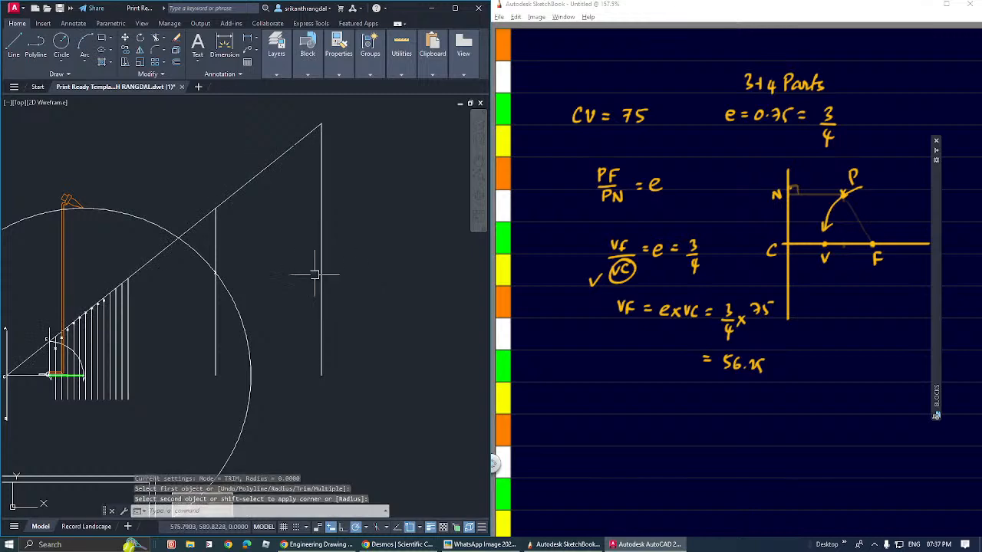
pyautogui.moveTo(290, 305); pyautogui.dragTo(265, 338, button='middle')
pyautogui.press('Return')
pyautogui.press('Escape')
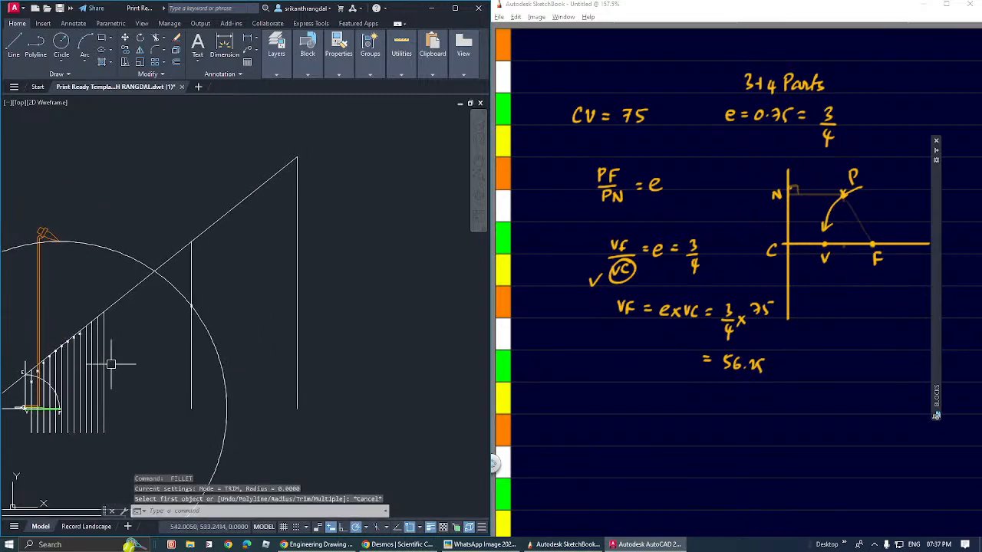
# Step: Grip-stretch the orange compass so its top reaches the vertical line's top and its tip sits at F
pyautogui.moveTo(111, 365); pyautogui.dragTo(251, 359, button='middle')
pyautogui.click(209, 297)
pyautogui.click(172, 296)
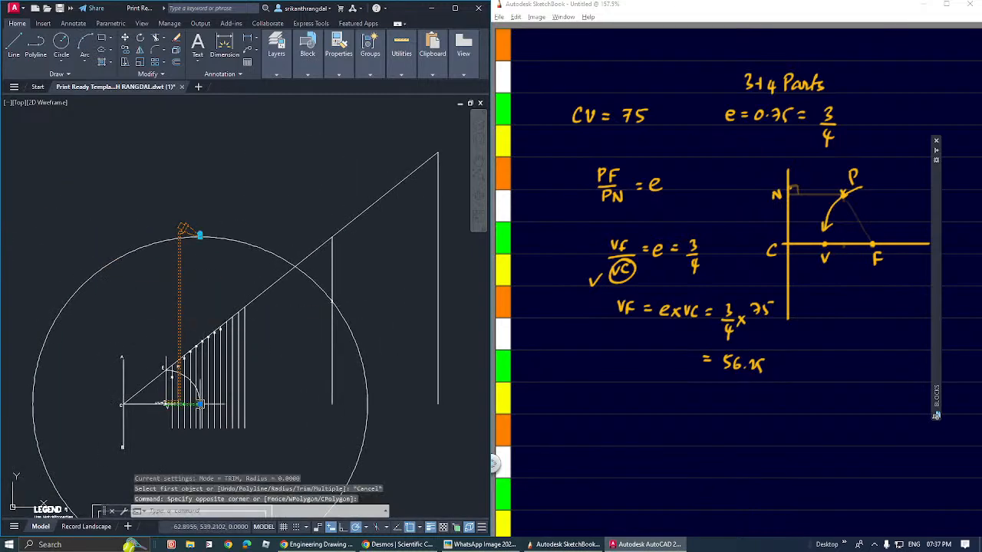
pyautogui.click(200, 404)
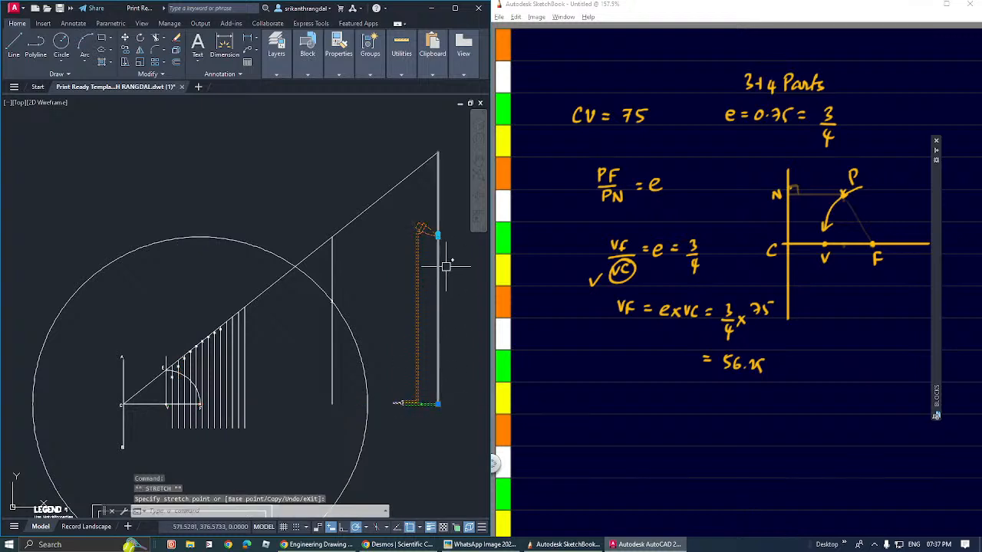
pyautogui.click(438, 237)
pyautogui.click(439, 152)
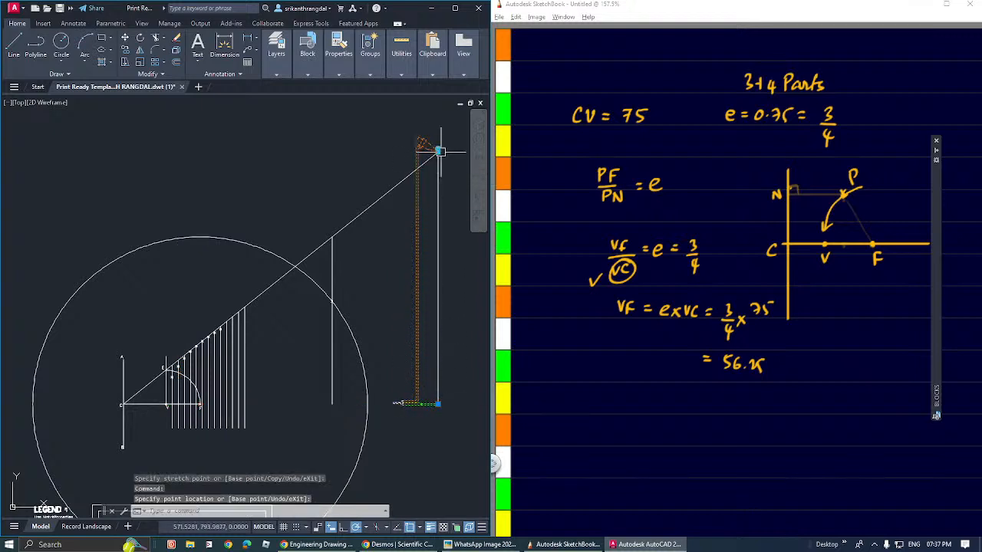
pyautogui.click(438, 404)
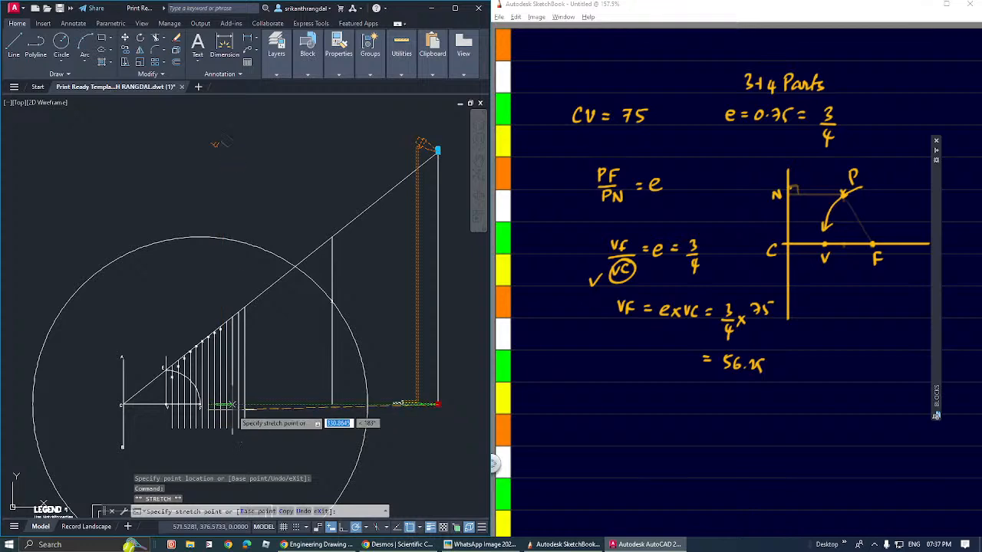
pyautogui.scroll(5, 191, 402)
pyautogui.click(226, 410)
pyautogui.scroll(-5, 227, 410)
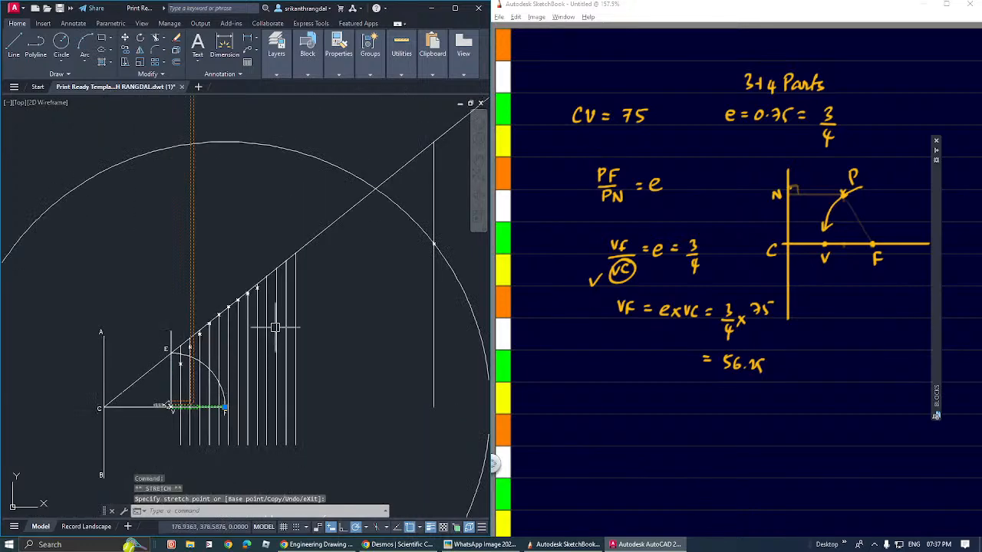
# Step: Select the large circle and test stretching the compass end onto the arc, then cancel
pyautogui.moveTo(274, 328); pyautogui.dragTo(265, 433, button='middle')
pyautogui.click(290, 236)
pyautogui.click(267, 280)
pyautogui.moveTo(296, 278); pyautogui.dragTo(273, 413, button='middle')
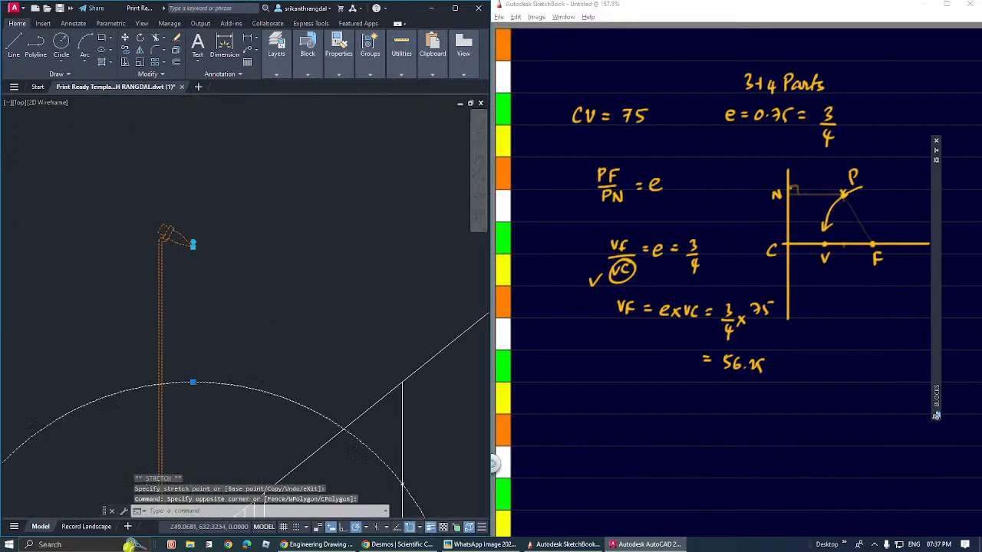
pyautogui.click(192, 382)
pyautogui.click(193, 244)
pyautogui.scroll(-5, 193, 244)
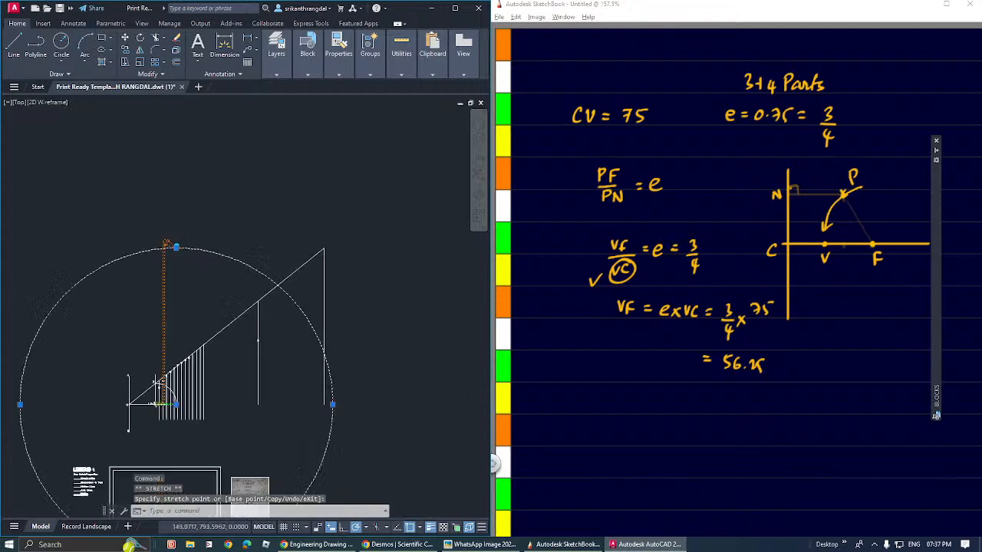
pyautogui.scroll(5, 270, 298)
pyautogui.press('Escape')
# Step: Start the POINT command and pan to show the whole circle
pyautogui.moveTo(192, 295); pyautogui.dragTo(200, 331, button='middle')
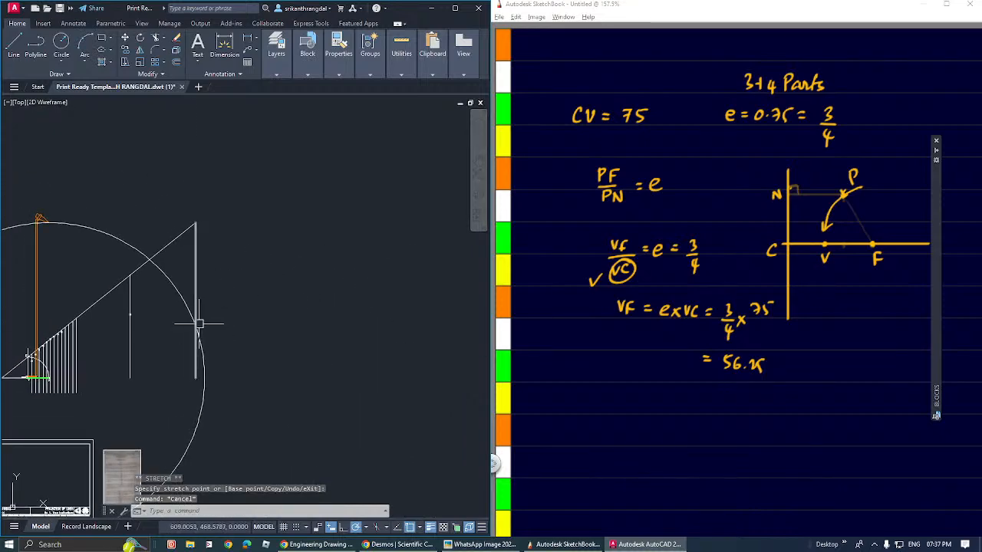
pyautogui.write('po')
pyautogui.press('Return')
pyautogui.scroll(-3, 202, 322)
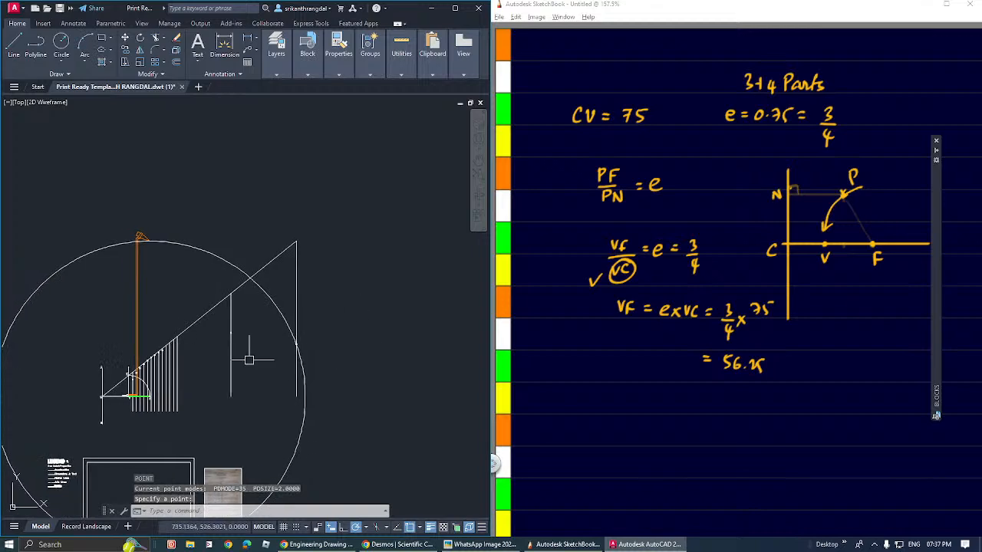
pyautogui.moveTo(256, 330); pyautogui.dragTo(316, 245, button='middle')
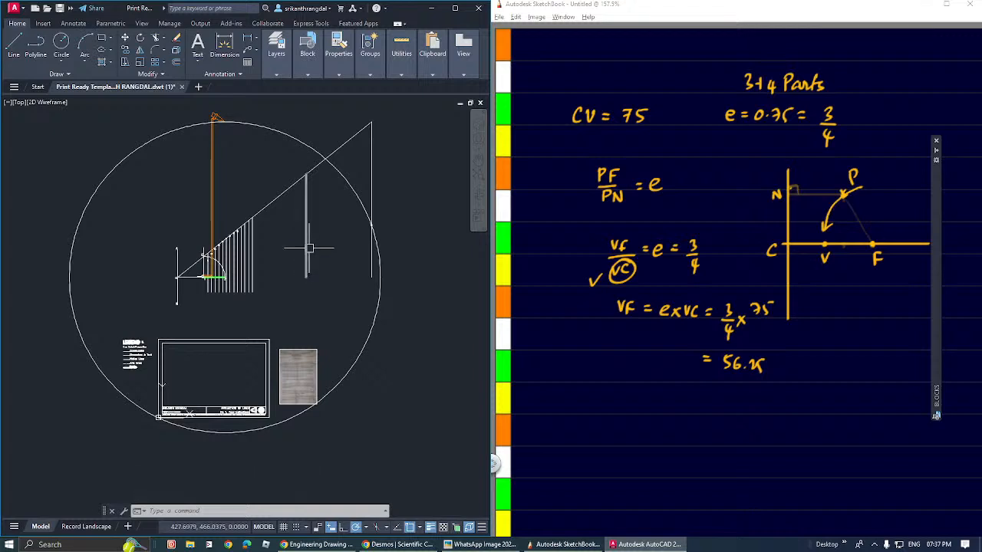
pyautogui.moveTo(413, 241); pyautogui.dragTo(380, 247, button='middle')
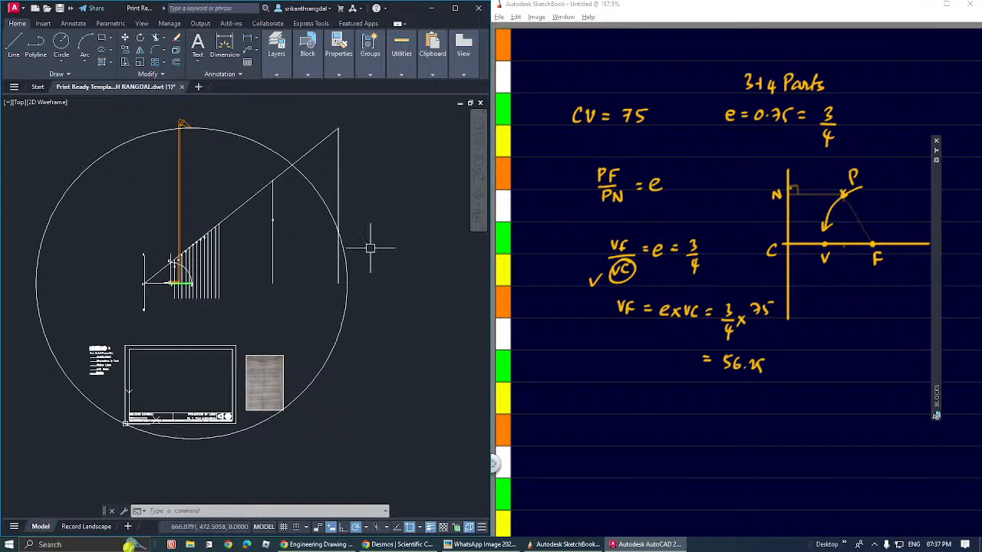
# Step: Offset the vertical line through the circle's right edge using the Through option
pyautogui.write('o')
pyautogui.press('Return')
pyautogui.write('t')
pyautogui.press('Return')
pyautogui.click(339, 259)
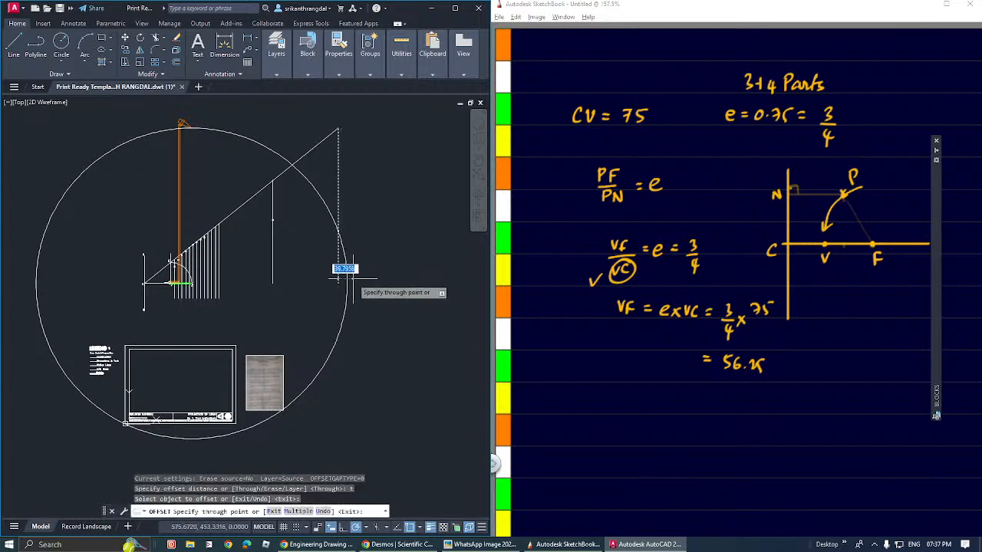
pyautogui.click(347, 283)
pyautogui.press('Return')
pyautogui.moveTo(376, 240); pyautogui.dragTo(376, 264, button='middle')
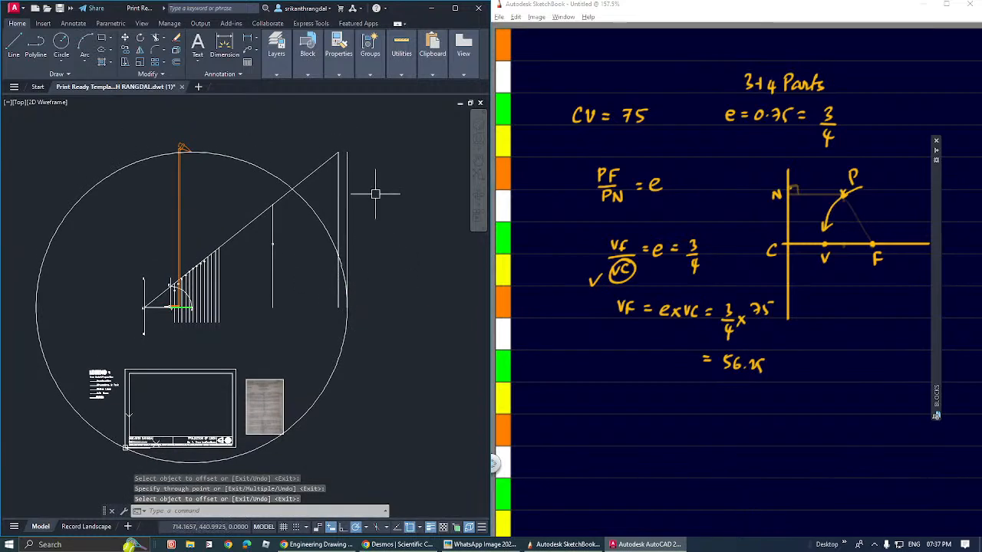
# Step: Fillet the sloped line so it extends to meet the new vertical line
pyautogui.write('f')
pyautogui.press('Return')
pyautogui.click(325, 165)
pyautogui.click(346, 177)
pyautogui.moveTo(360, 179)
pyautogui.mouseDown(button='middle')
pyautogui.moveTo(352, 197)
pyautogui.moveTo(435, 193)
pyautogui.mouseUp(button='middle')
pyautogui.scroll(2, 352, 197)
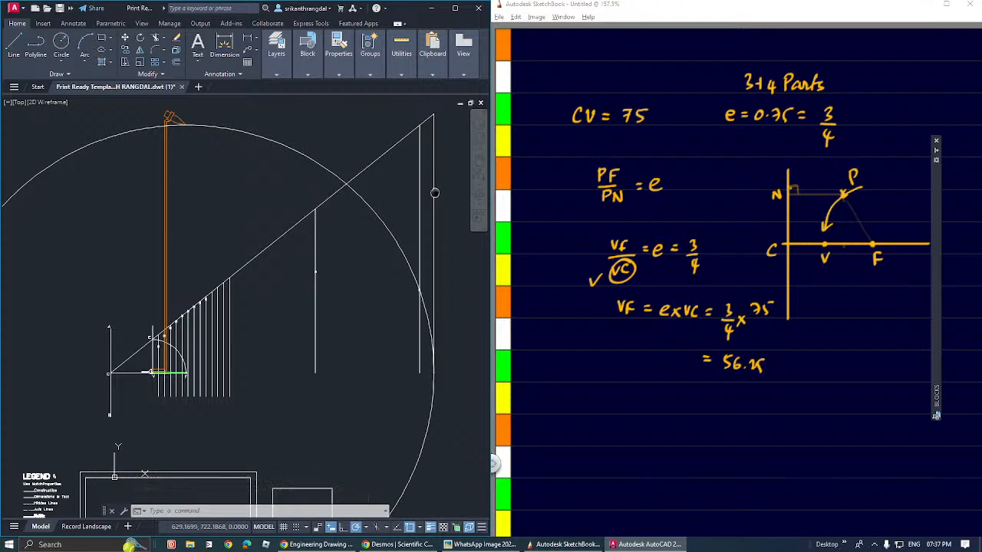
pyautogui.moveTo(435, 193)
pyautogui.mouseDown(button='middle')
pyautogui.moveTo(192, 193)
pyautogui.moveTo(368, 193)
pyautogui.moveTo(377, 246)
pyautogui.mouseUp(button='middle')
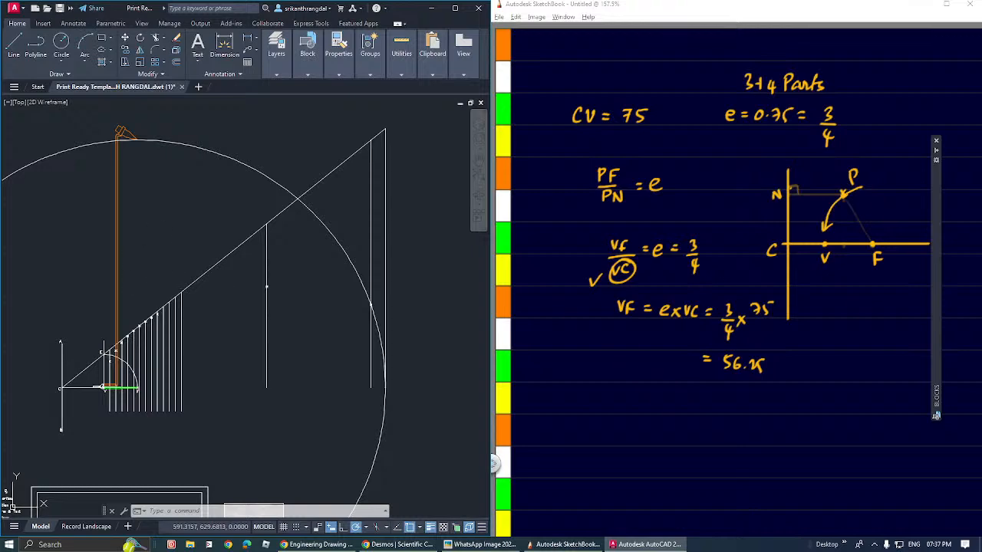
# Step: Grip-move the orange compass so its top sits at the new vertical line's top
pyautogui.click(105, 388)
pyautogui.click(138, 388)
pyautogui.scroll(4, 380, 394)
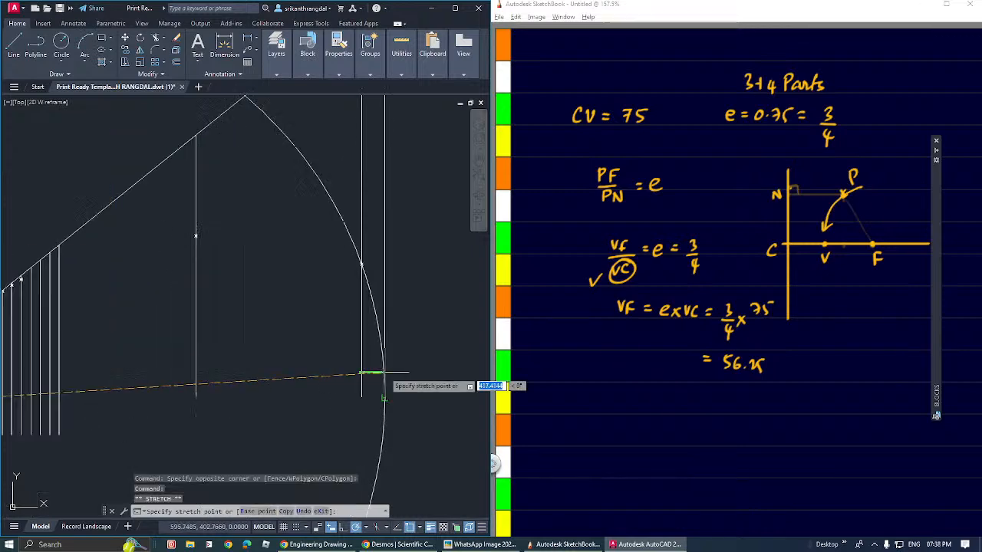
pyautogui.scroll(-4, 388, 383)
pyautogui.scroll(5, 373, 268)
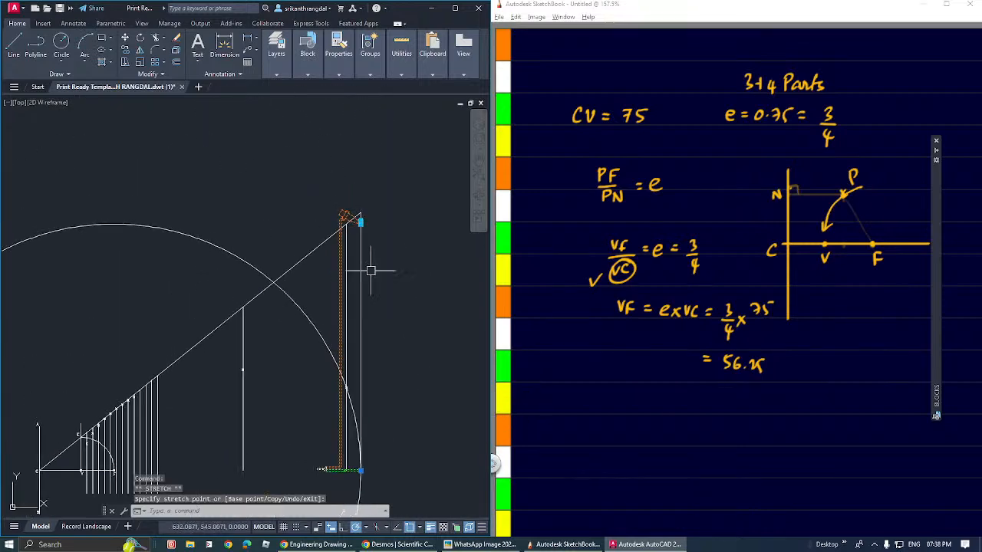
pyautogui.click(355, 224)
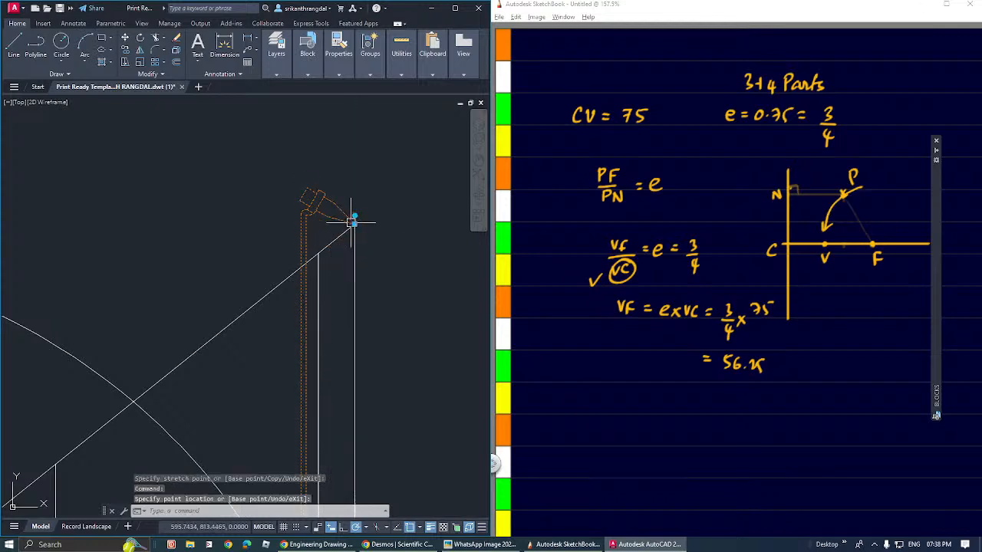
pyautogui.scroll(-5, 360, 261)
# Step: Stretch the compass's lower end onto the arc, then cancel the circle grip stretch
pyautogui.click(399, 354)
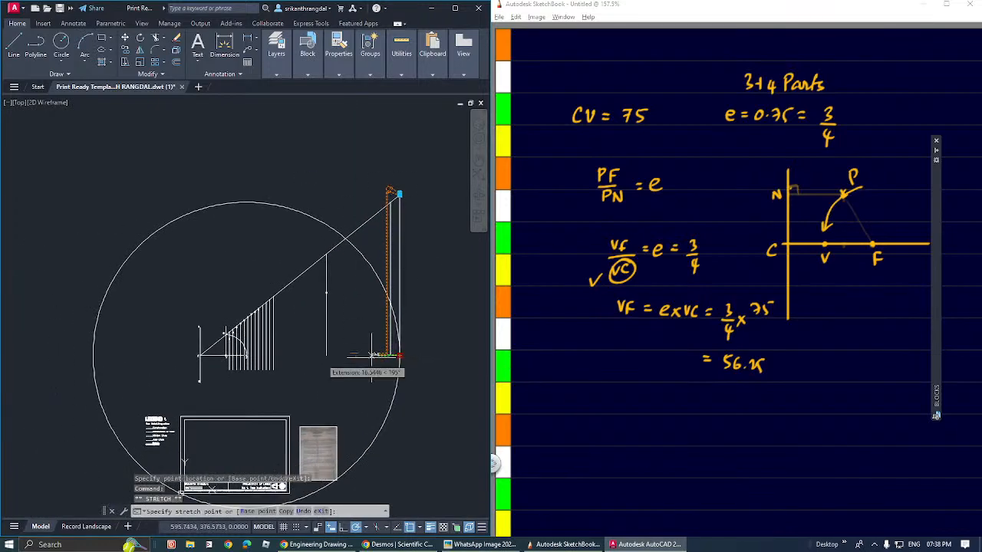
pyautogui.scroll(5, 399, 354)
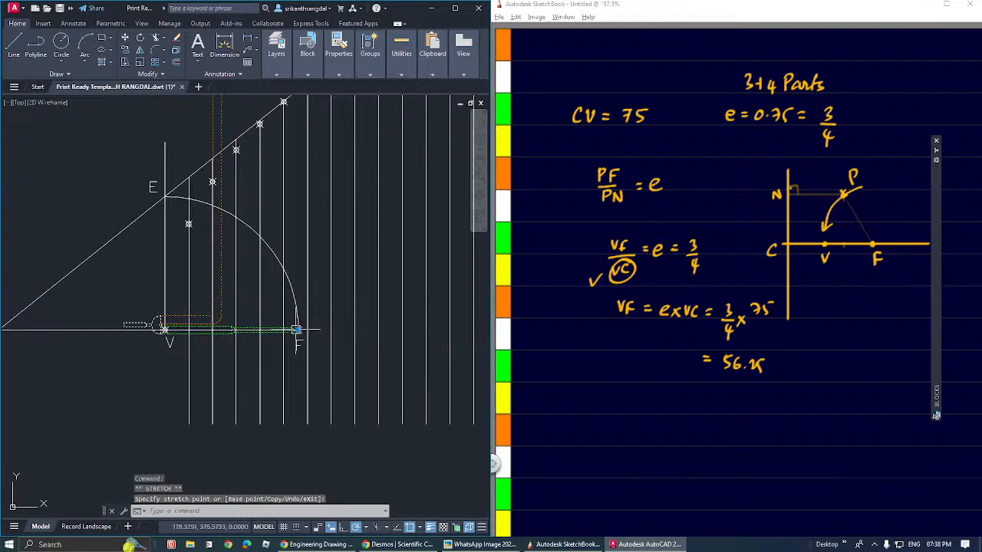
pyautogui.scroll(-4, 298, 337)
pyautogui.scroll(8, 286, 222)
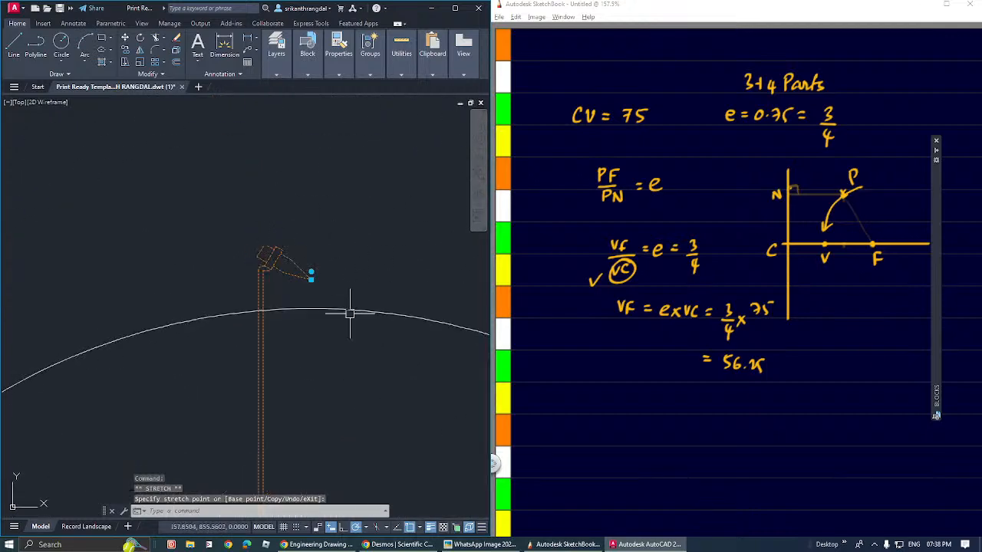
pyautogui.click(316, 303)
pyautogui.click(311, 308)
pyautogui.scroll(-7, 308, 276)
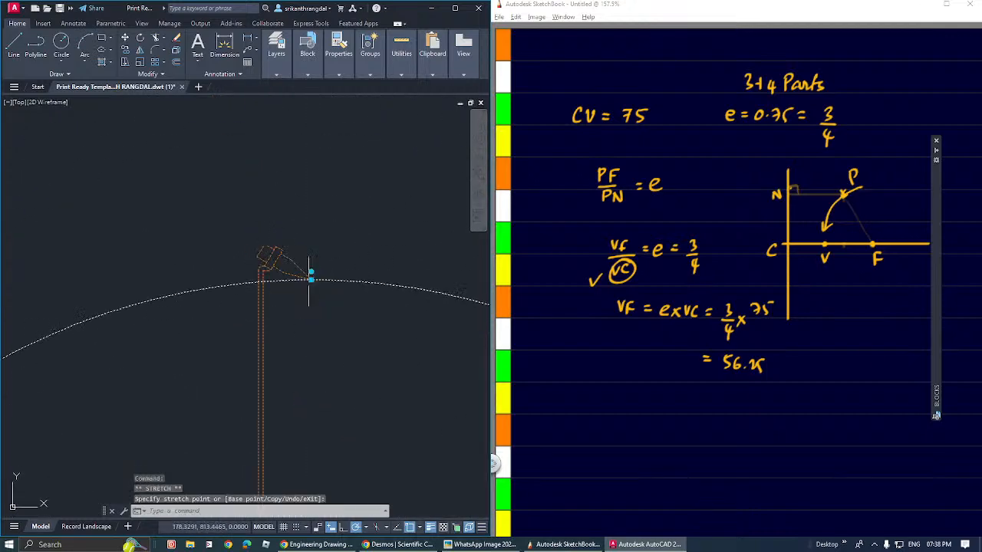
pyautogui.scroll(8, 310, 238)
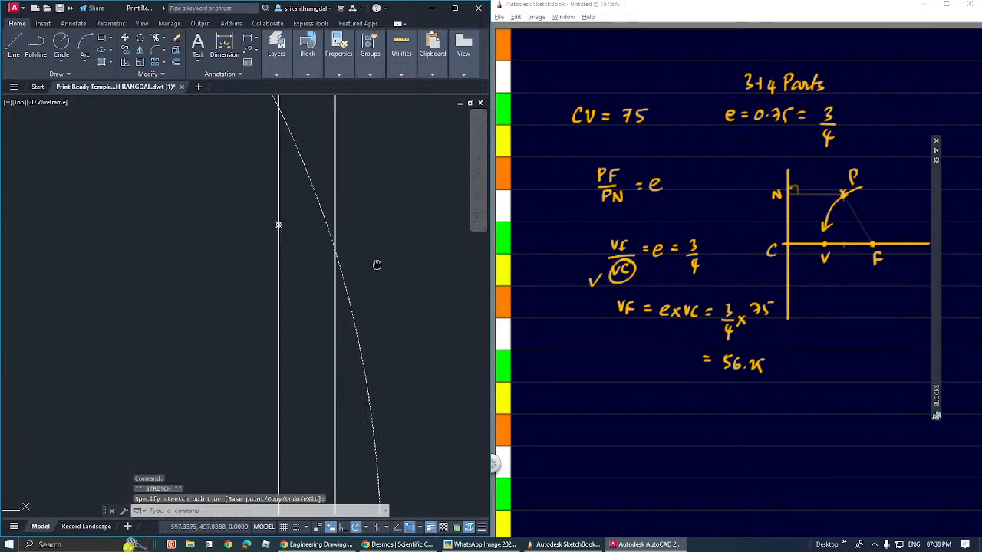
pyautogui.press('Escape')
pyautogui.press('Escape')
# Step: Place a point on the right vertical line near where the circle crosses it
pyautogui.write('po')
pyautogui.press('Return')
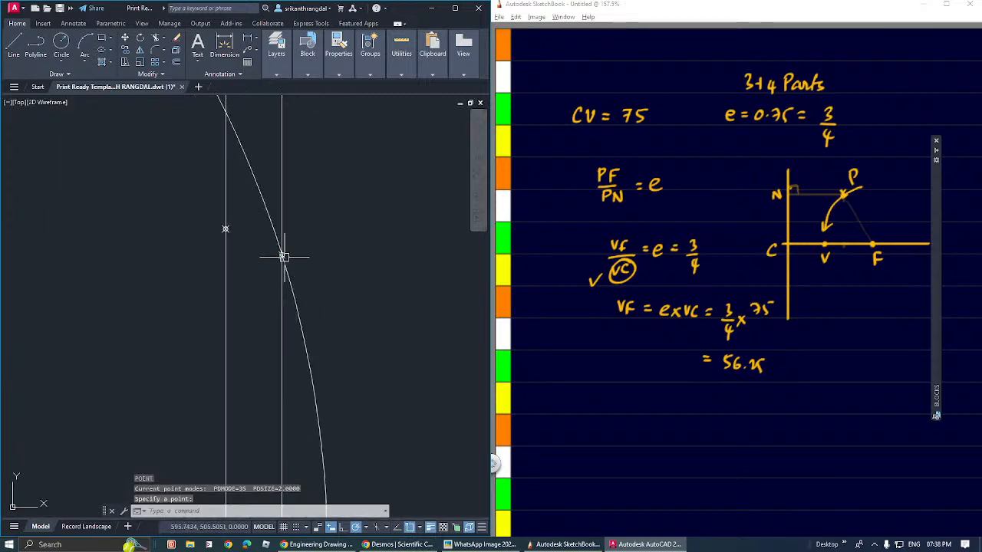
pyautogui.scroll(-4, 283, 265)
pyautogui.moveTo(285, 274); pyautogui.dragTo(303, 272, button='middle')
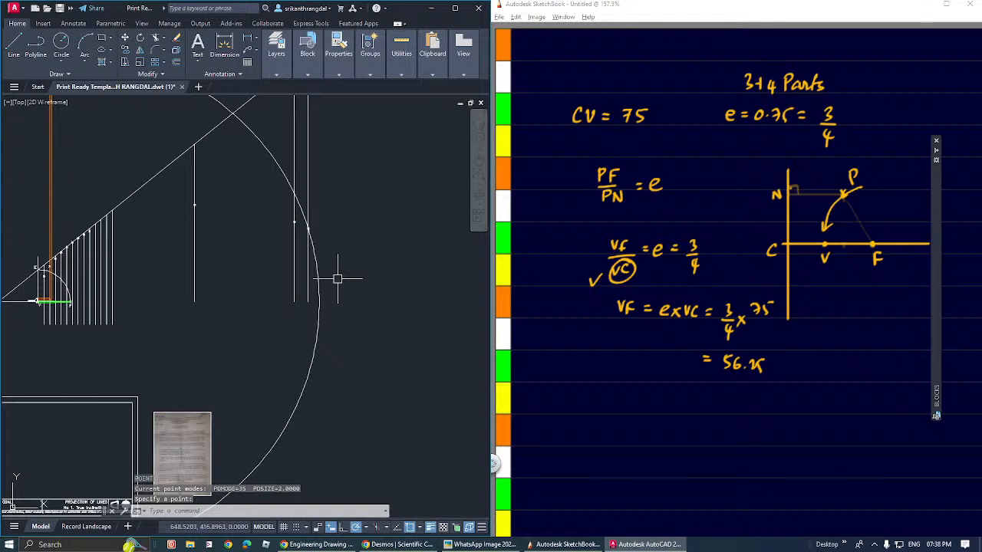
pyautogui.moveTo(338, 279); pyautogui.dragTo(278, 324, button='middle')
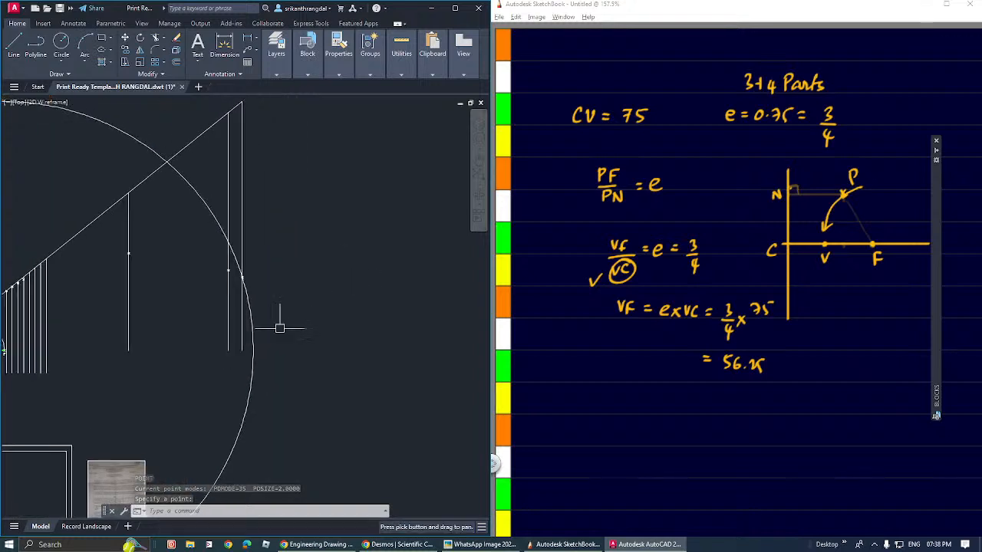
# Step: Offset a vertical line through a point further to the right
pyautogui.press('Escape')
pyautogui.write('o')
pyautogui.press('Return')
pyautogui.write('t')
pyautogui.press('Return')
pyautogui.click(240, 241)
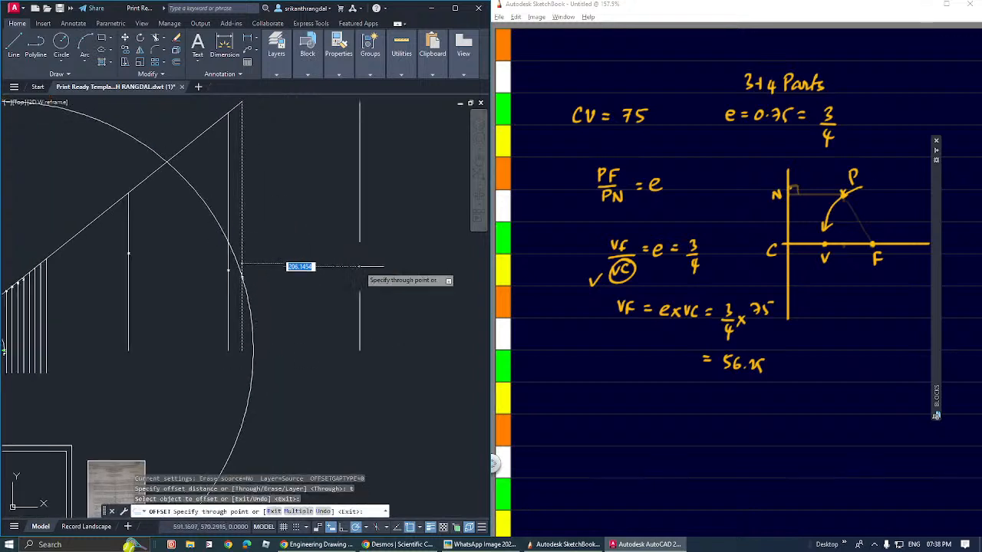
pyautogui.click(408, 301)
pyautogui.press('Return')
pyautogui.moveTo(383, 281); pyautogui.dragTo(377, 341, button='middle')
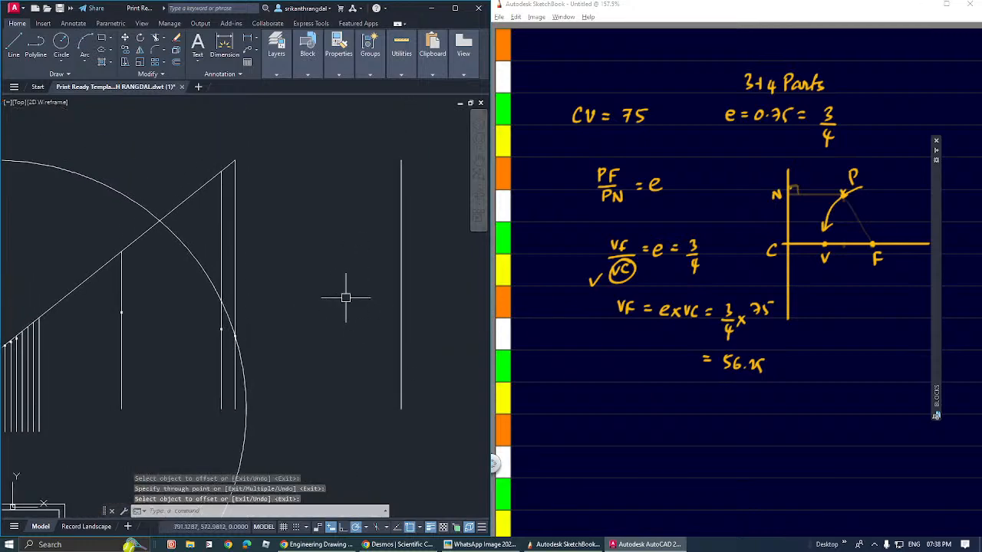
pyautogui.scroll(-4, 345, 298)
pyautogui.scroll(-2, 307, 272)
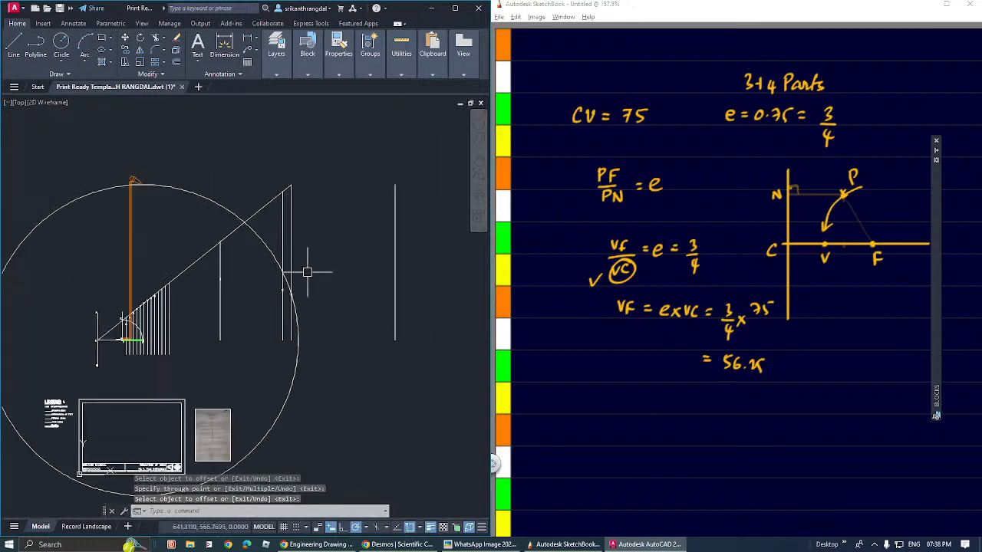
pyautogui.scroll(2, 307, 271)
# Step: Draw a horizontal construction line across the drawing
pyautogui.press('Return')
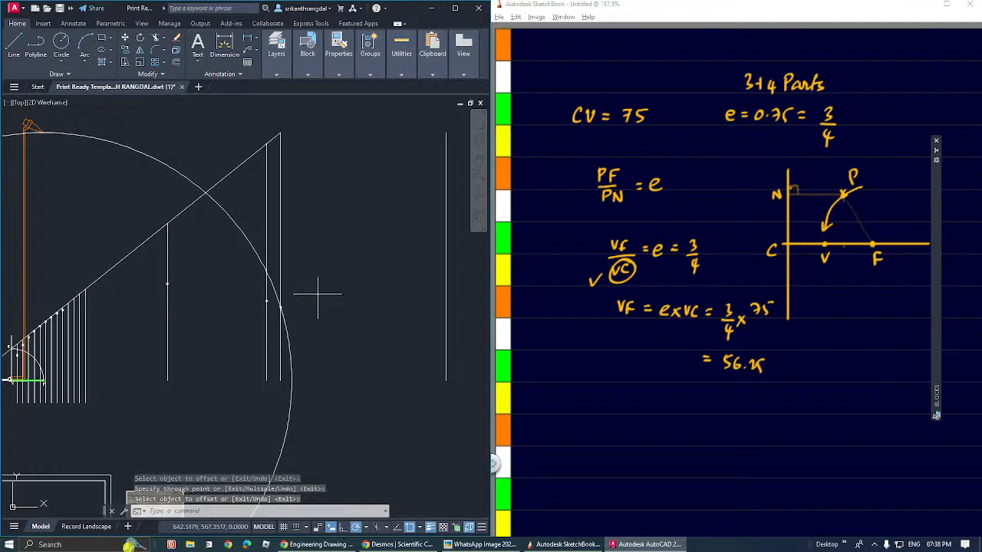
pyautogui.moveTo(322, 291); pyautogui.dragTo(341, 296, button='middle')
pyautogui.write('l')
pyautogui.press('Return')
pyautogui.press('Escape')
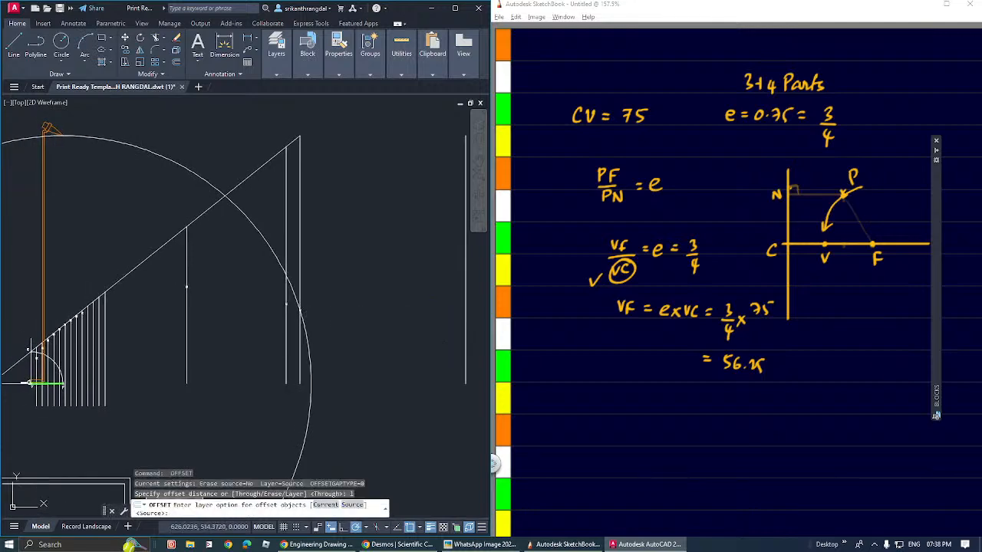
pyautogui.write('l')
pyautogui.press('Return')
pyautogui.click(299, 311)
pyautogui.scroll(-3, 299, 311)
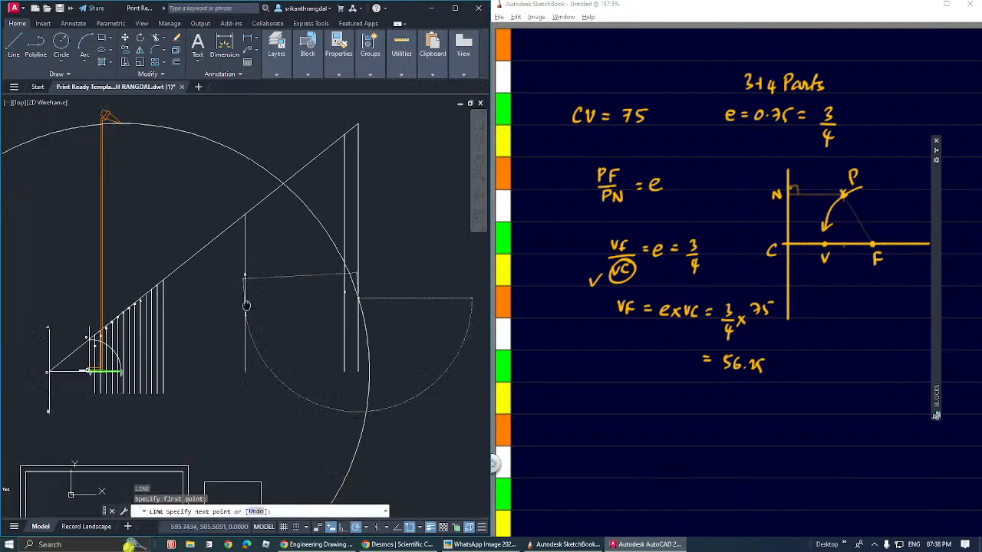
pyautogui.click(204, 267)
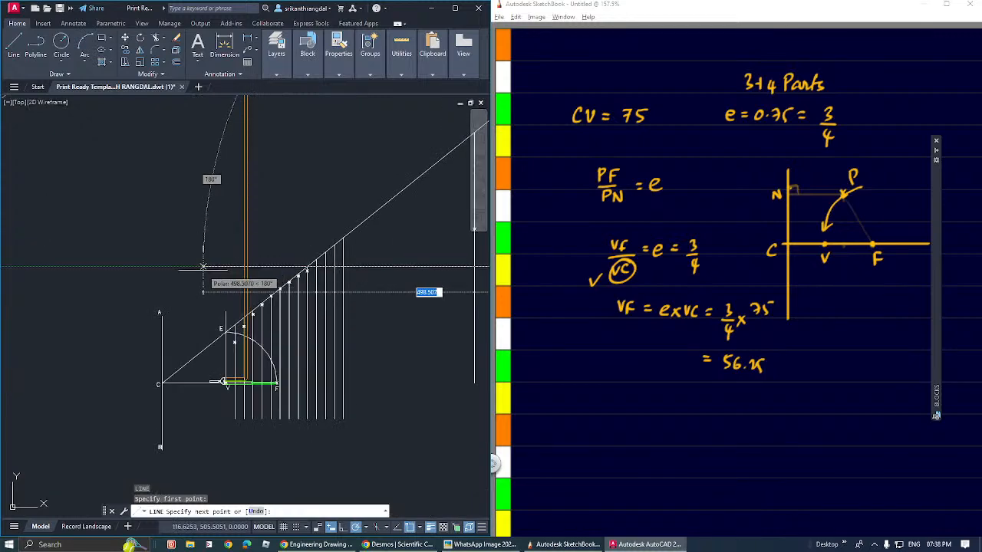
pyautogui.press('Return')
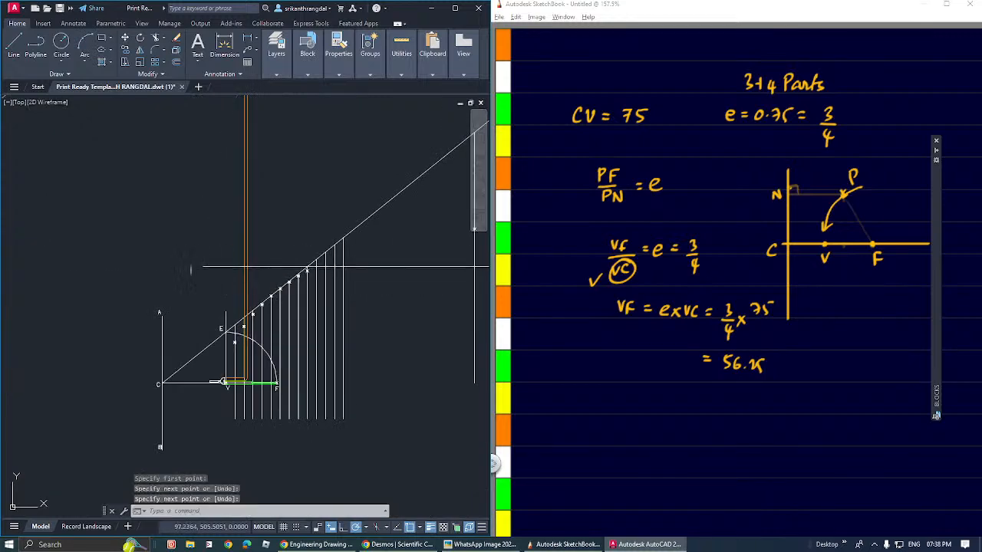
pyautogui.scroll(-2, 192, 270)
pyautogui.moveTo(307, 273); pyautogui.dragTo(128, 272, button='middle')
pyautogui.scroll(6, 257, 271)
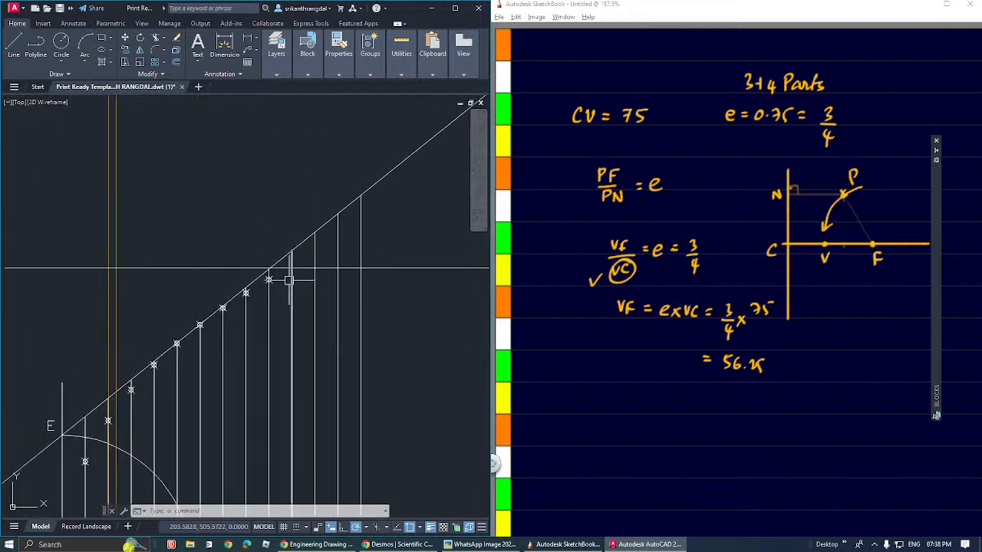
# Step: Offset a vertical line by a distance picked from the plotted points
pyautogui.write('o')
pyautogui.press('Return')
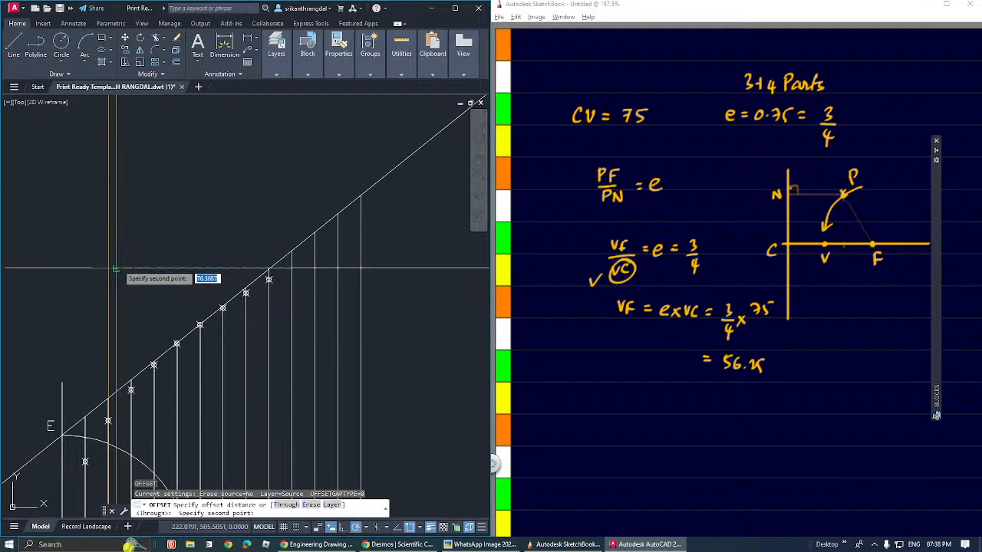
pyautogui.moveTo(115, 269)
pyautogui.mouseDown(button='middle')
pyautogui.moveTo(187, 208)
pyautogui.moveTo(209, 130)
pyautogui.moveTo(216, 144)
pyautogui.mouseUp(button='middle')
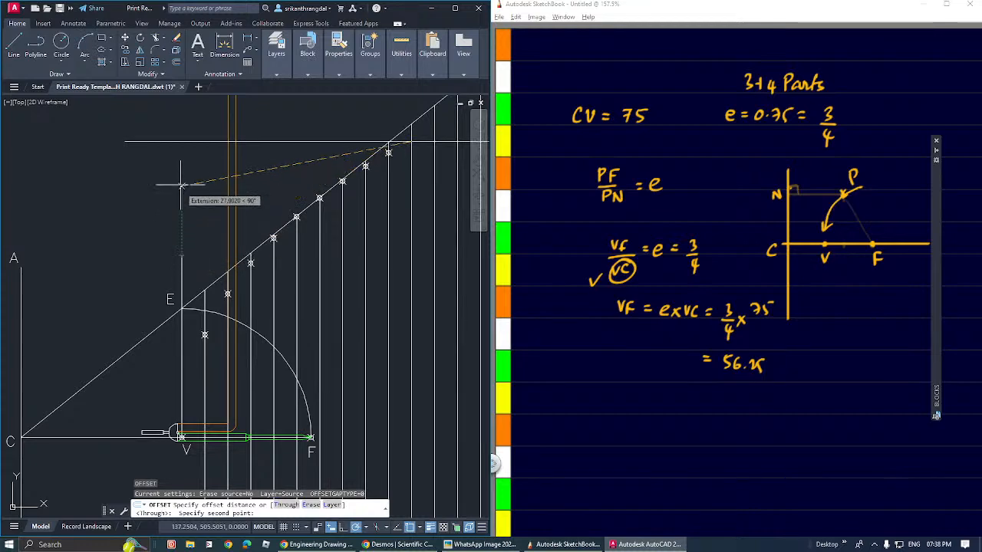
pyautogui.click(182, 146)
pyautogui.scroll(-12, 132, 157)
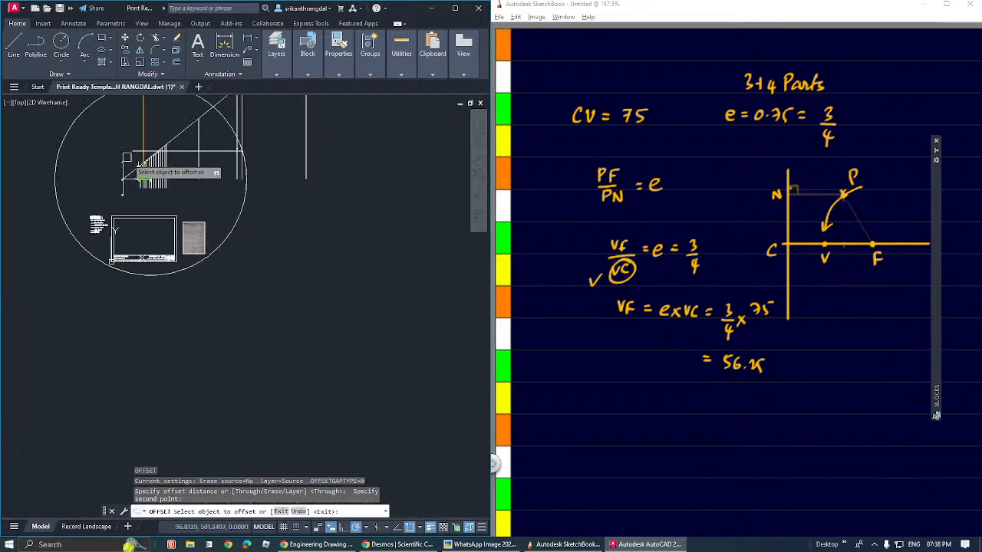
pyautogui.scroll(4, 250, 158)
pyautogui.moveTo(210, 160); pyautogui.dragTo(350, 250, button='middle')
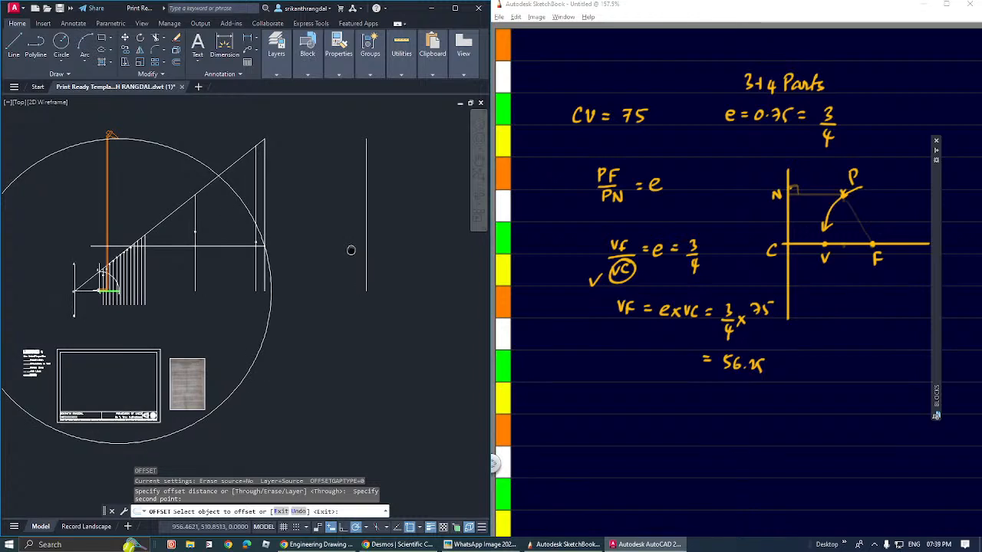
pyautogui.moveTo(350, 250); pyautogui.dragTo(348, 247, button='middle')
pyautogui.click(262, 204)
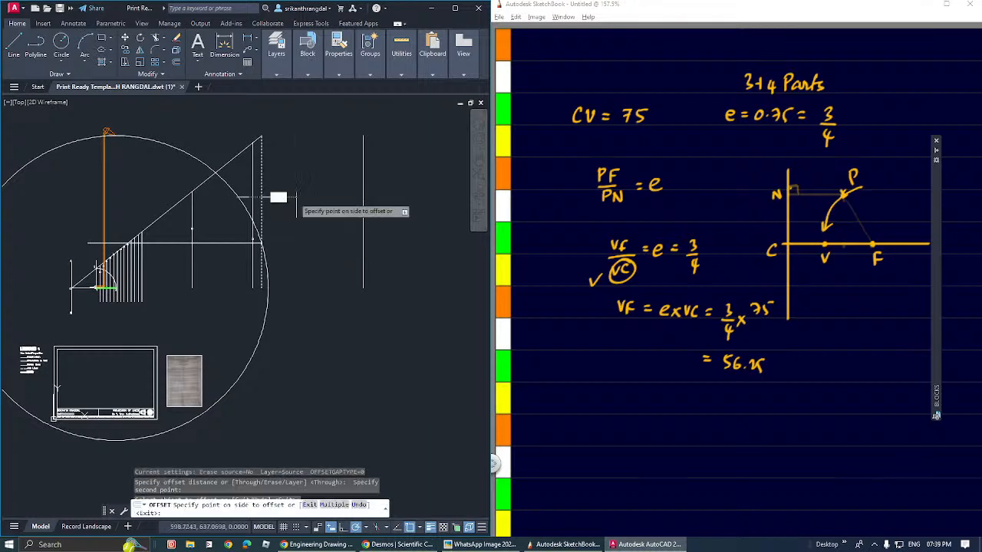
pyautogui.click(325, 203)
pyautogui.press('Return')
# Step: Erase the stray far-right vertical line
pyautogui.click(375, 189)
pyautogui.click(344, 215)
pyautogui.press('Delete')
pyautogui.moveTo(345, 216)
pyautogui.mouseDown(button='middle')
pyautogui.moveTo(357, 248)
pyautogui.moveTo(333, 245)
pyautogui.mouseUp(button='middle')
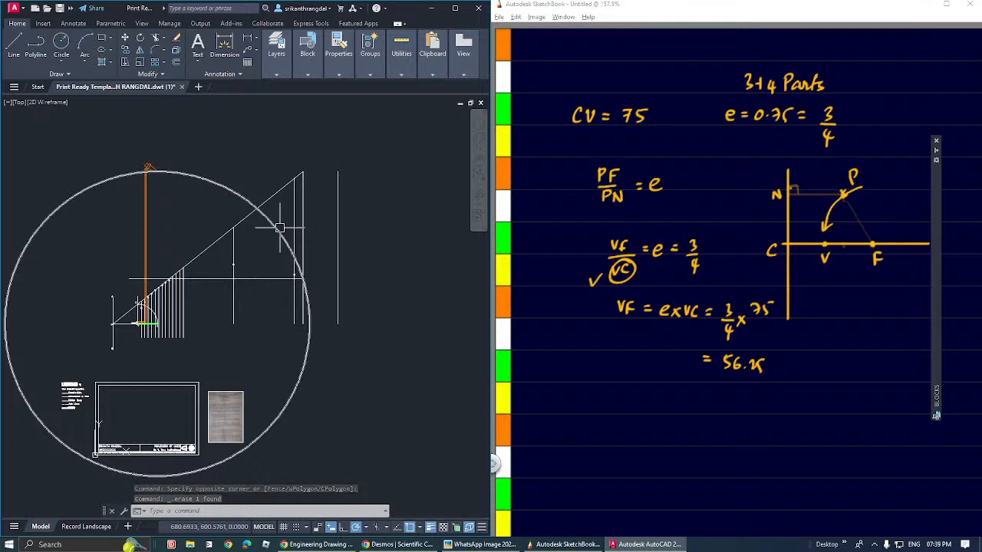
# Step: Fillet the diagonal with the right vertical line and grab the orange line's top grip
pyautogui.write('f')
pyautogui.press('Return')
pyautogui.click(276, 200)
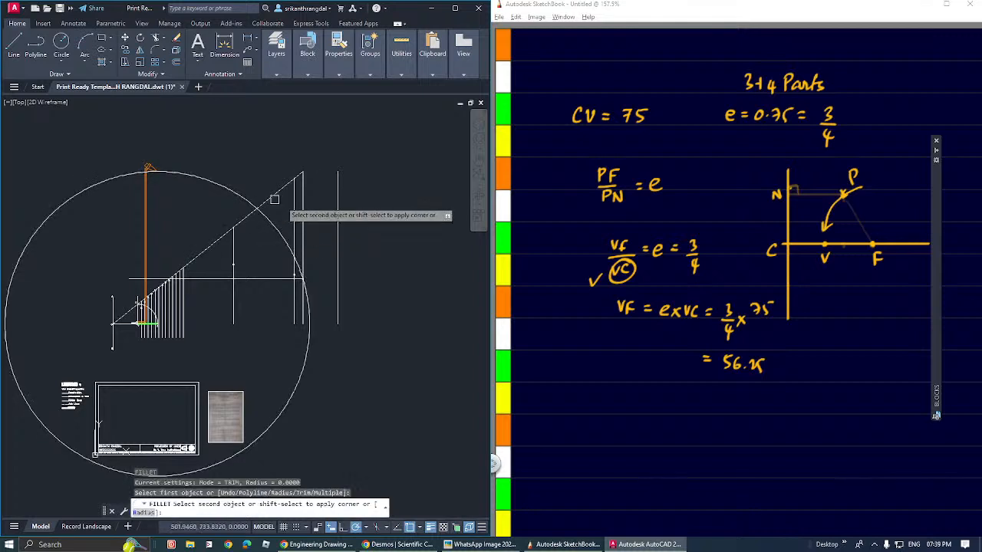
pyautogui.click(337, 216)
pyautogui.moveTo(261, 261); pyautogui.dragTo(254, 279, button='middle')
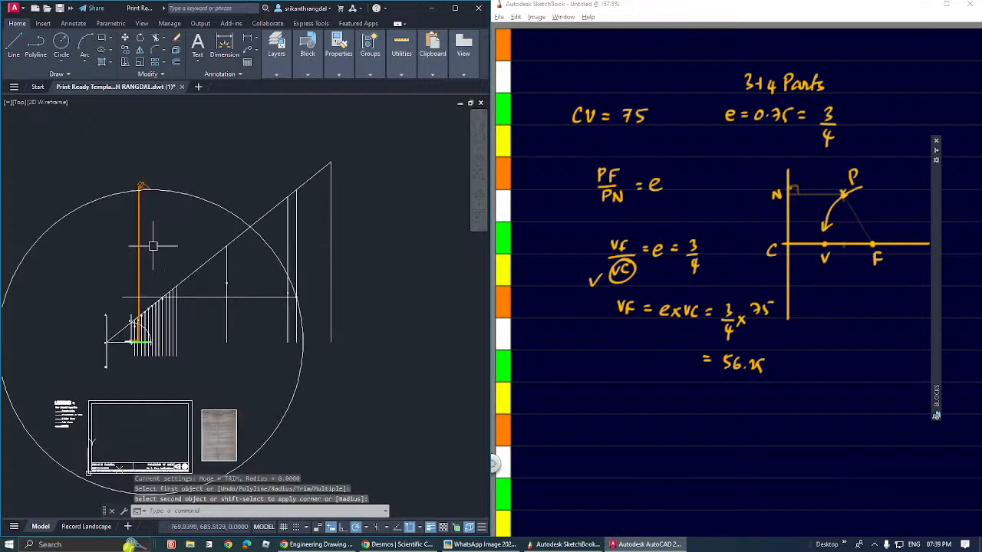
pyautogui.click(147, 191)
pyautogui.click(150, 188)
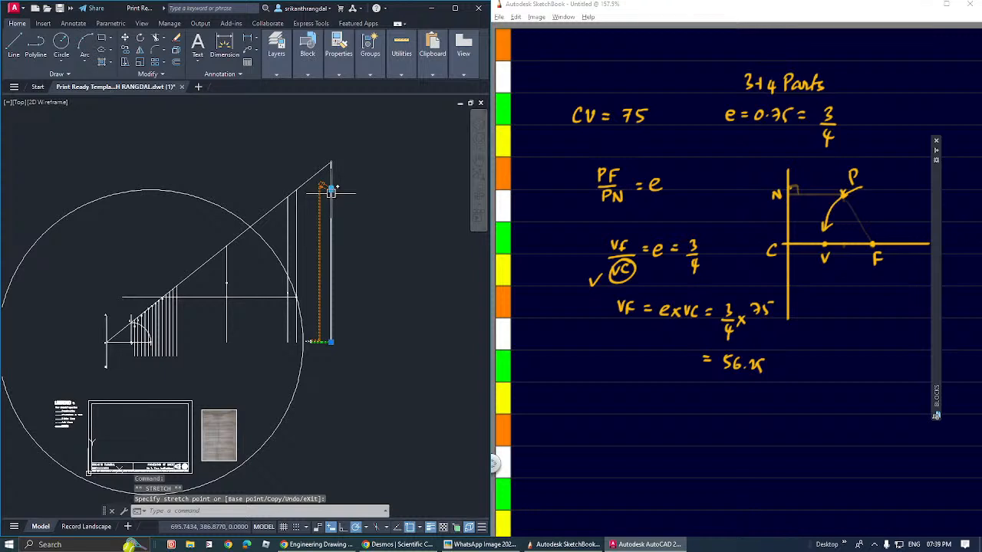
# Step: Stretch the orange line, moving its top end up and fixing its bottom end at point F
pyautogui.scroll(4, 330, 192)
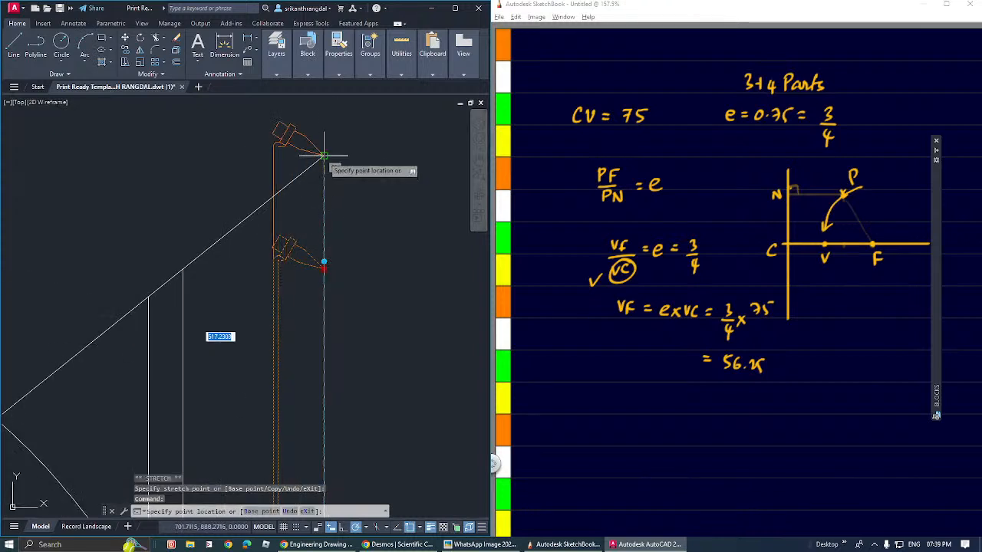
pyautogui.click(325, 159)
pyautogui.scroll(-4, 322, 158)
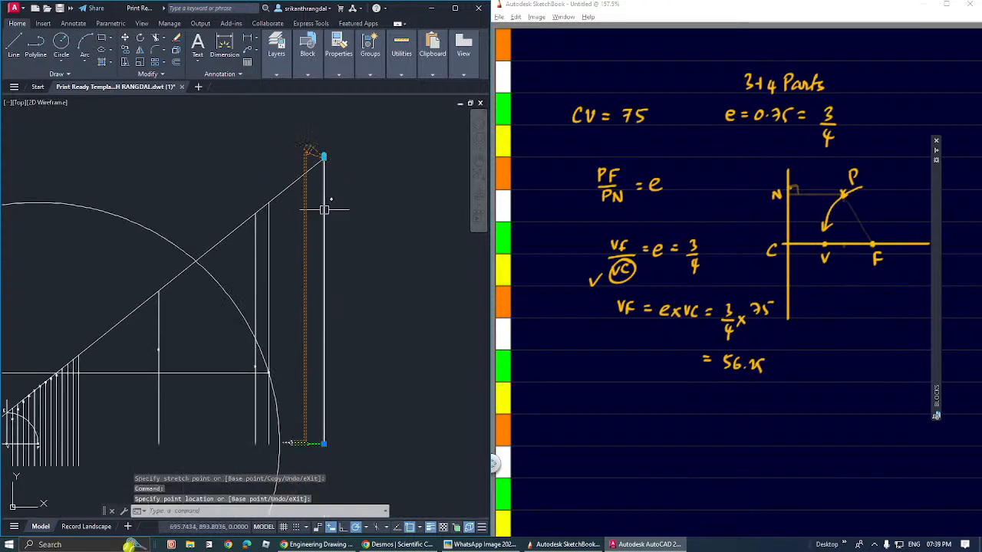
pyautogui.click(323, 444)
pyautogui.moveTo(73, 440); pyautogui.dragTo(291, 398, button='middle')
pyautogui.scroll(6, 272, 391)
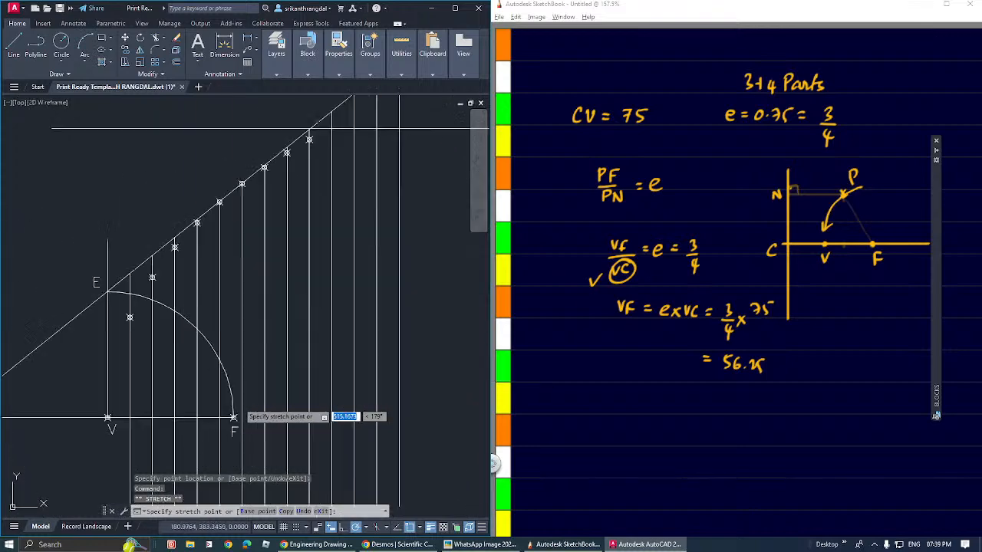
pyautogui.click(230, 414)
pyautogui.scroll(-4, 234, 397)
pyautogui.scroll(-2, 234, 397)
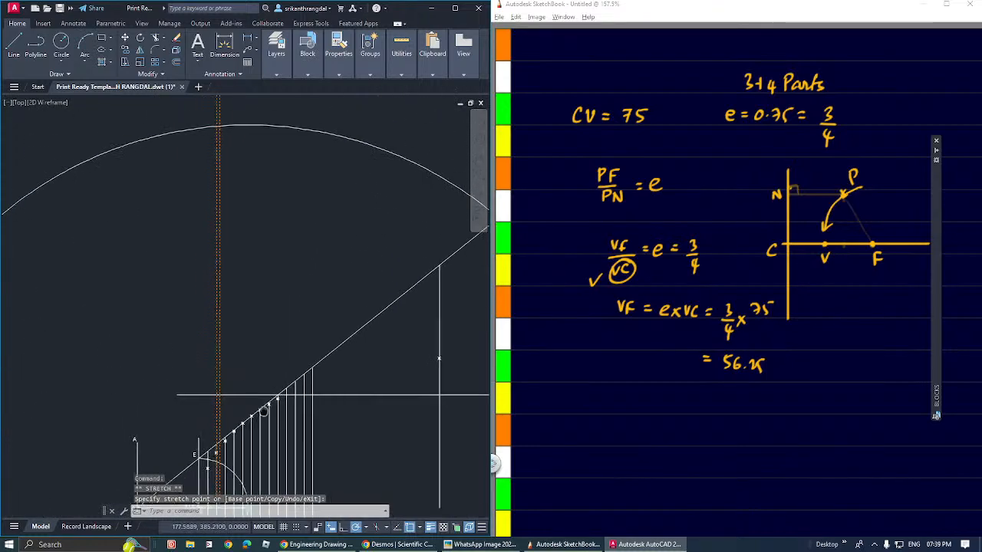
pyautogui.scroll(-2, 241, 346)
# Step: Resize the large circle by dragging its top grip to a new radius
pyautogui.click(302, 172)
pyautogui.click(272, 184)
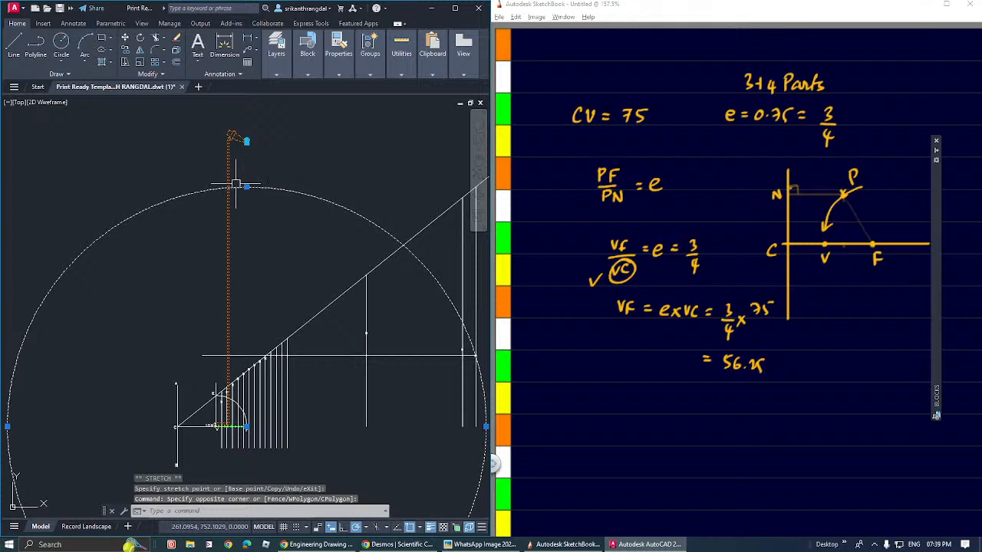
pyautogui.click(246, 186)
pyautogui.scroll(-3, 245, 157)
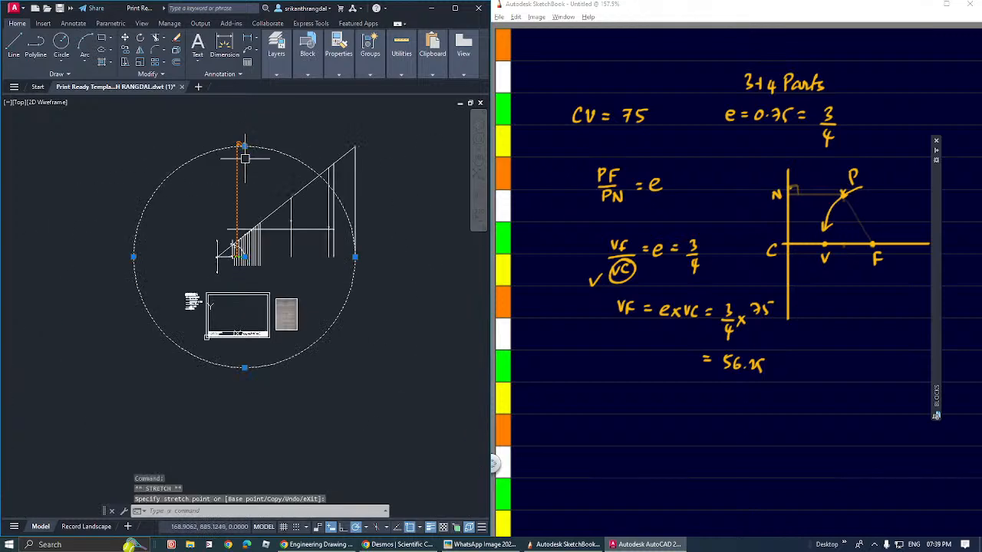
pyautogui.scroll(3, 373, 222)
pyautogui.scroll(2, 311, 234)
pyautogui.scroll(-1, 287, 285)
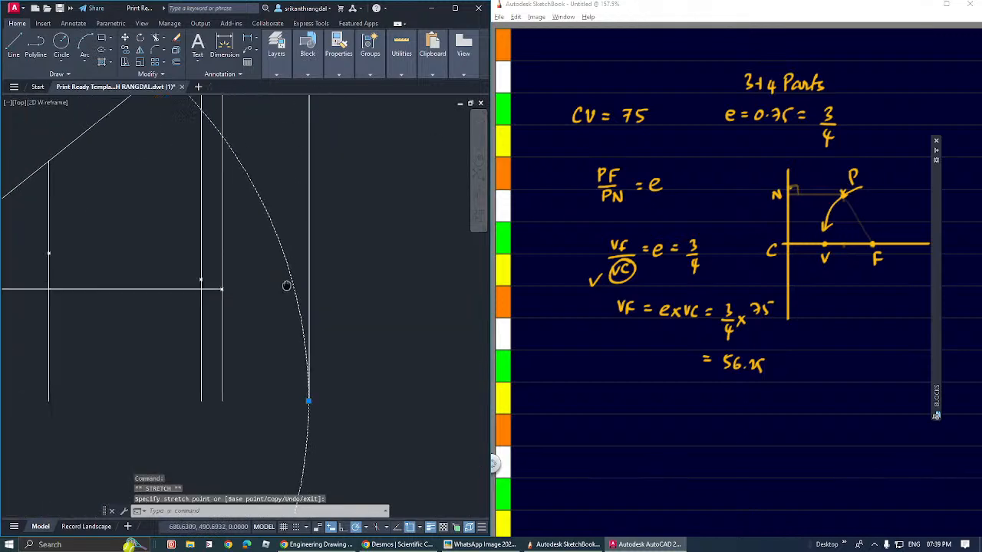
pyautogui.scroll(-1, 287, 284)
pyautogui.click(286, 285)
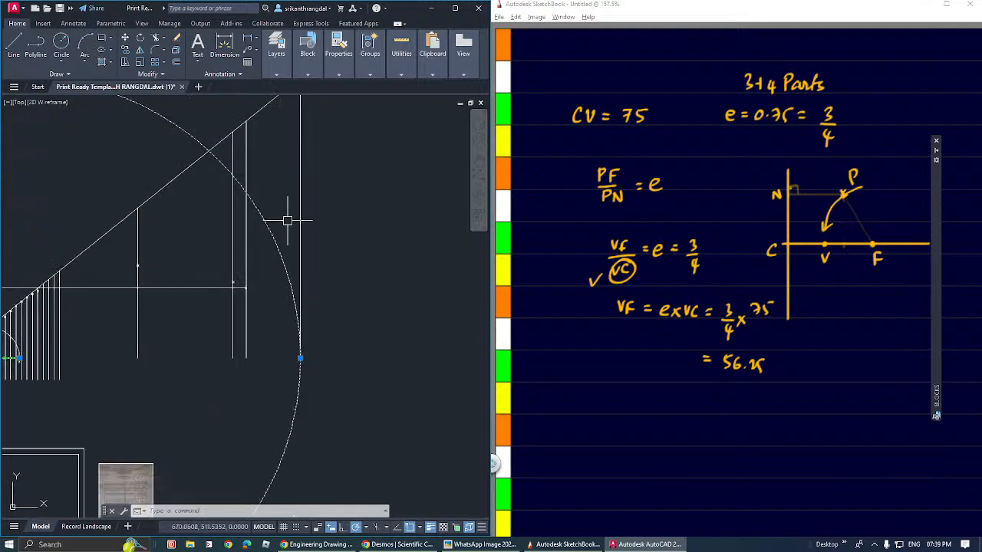
pyautogui.moveTo(287, 221); pyautogui.dragTo(304, 305, button='middle')
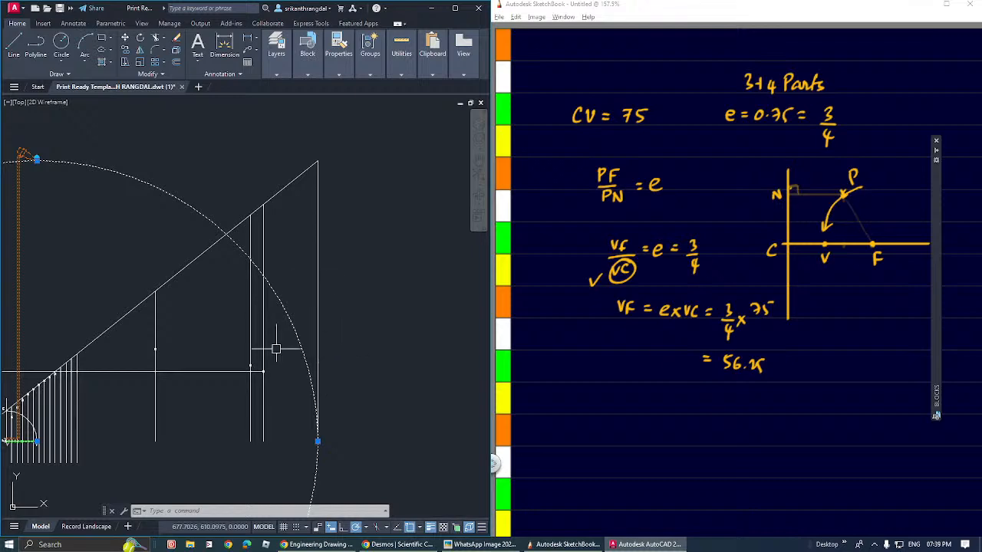
pyautogui.scroll(-4, 277, 343)
pyautogui.scroll(2, 292, 361)
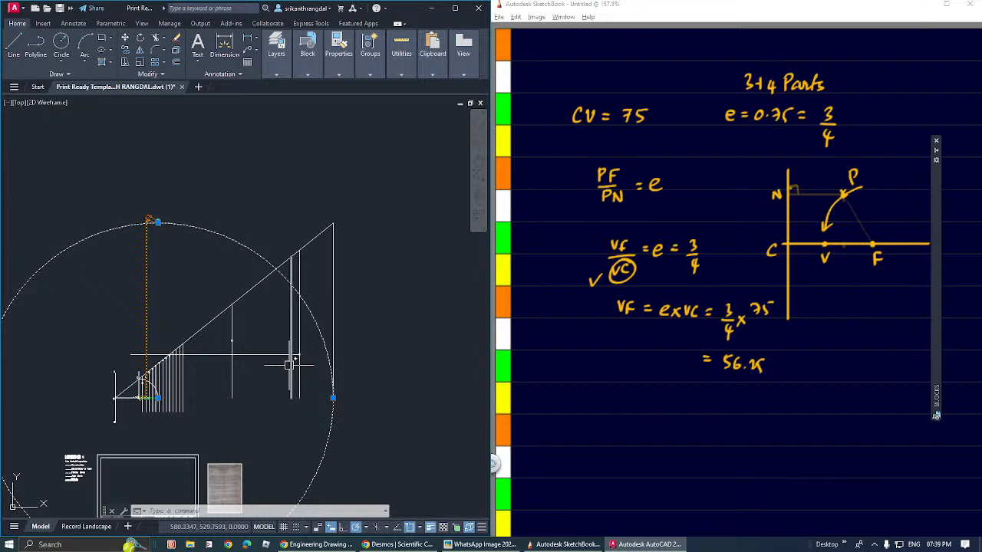
# Step: Erase the stray short horizontal line
pyautogui.press('Escape')
pyautogui.press('Escape')
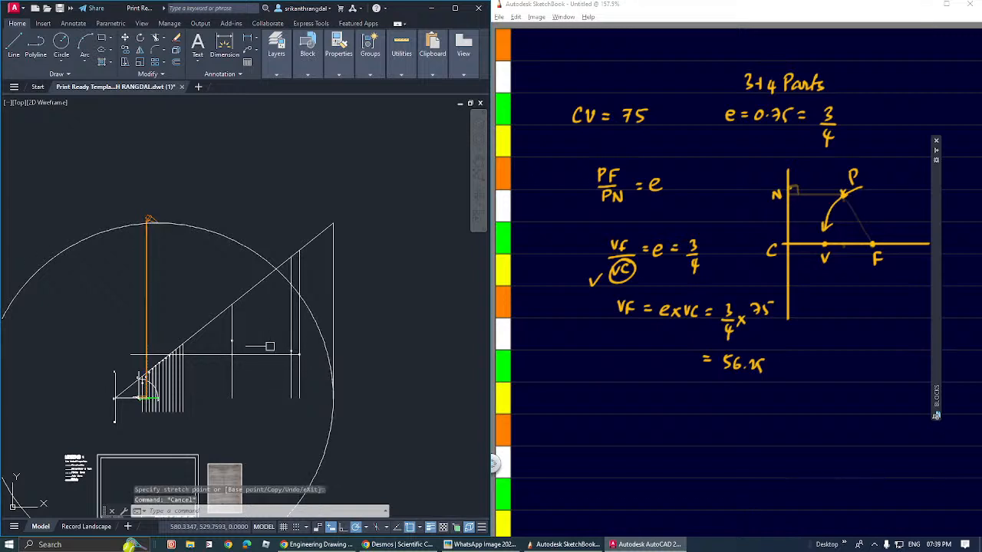
pyautogui.click(271, 338)
pyautogui.click(261, 376)
pyautogui.press('Delete')
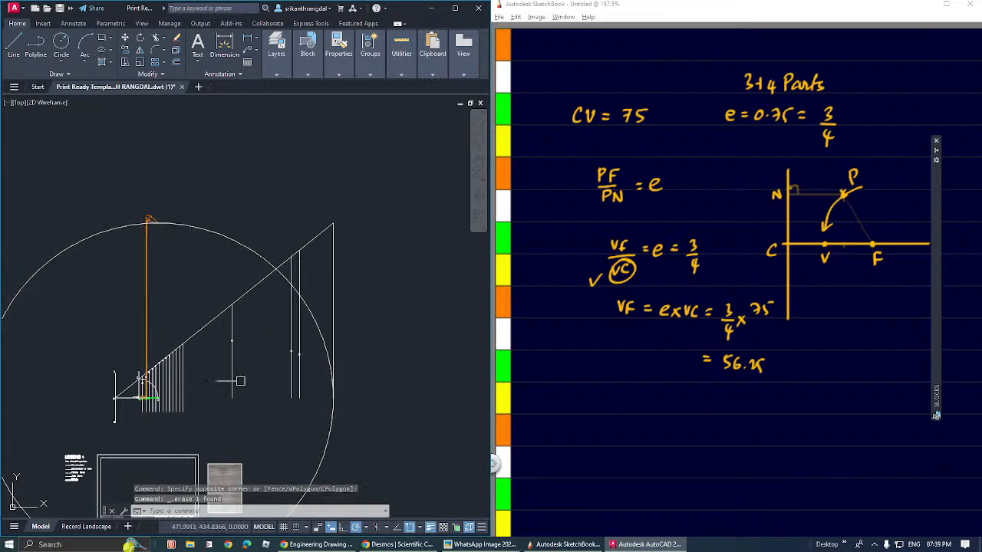
pyautogui.scroll(2, 157, 407)
pyautogui.scroll(2, 195, 408)
# Step: Begin stretching line C–V from V, cancel it, and zoom out to the full construction
pyautogui.click(58, 379)
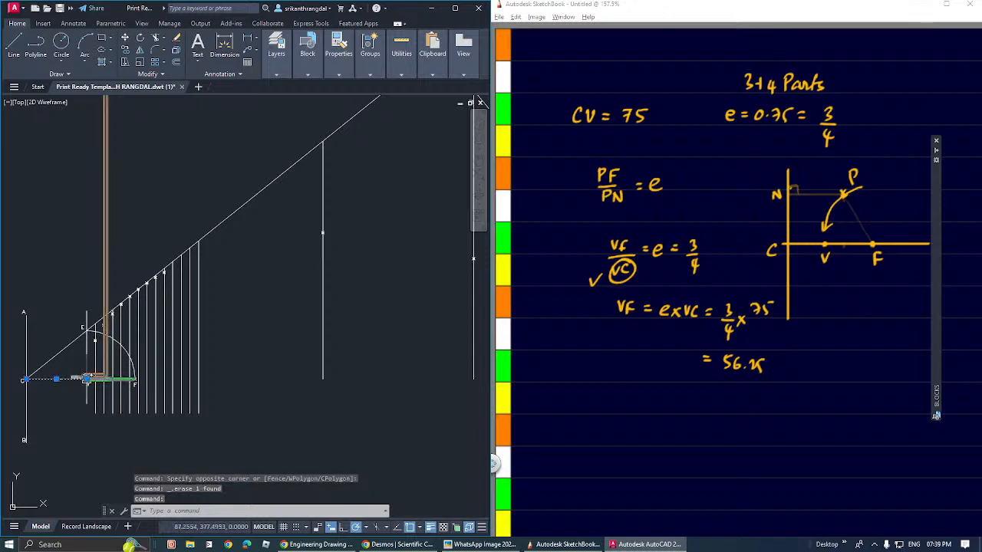
pyautogui.scroll(-5, 87, 380)
pyautogui.click(86, 379)
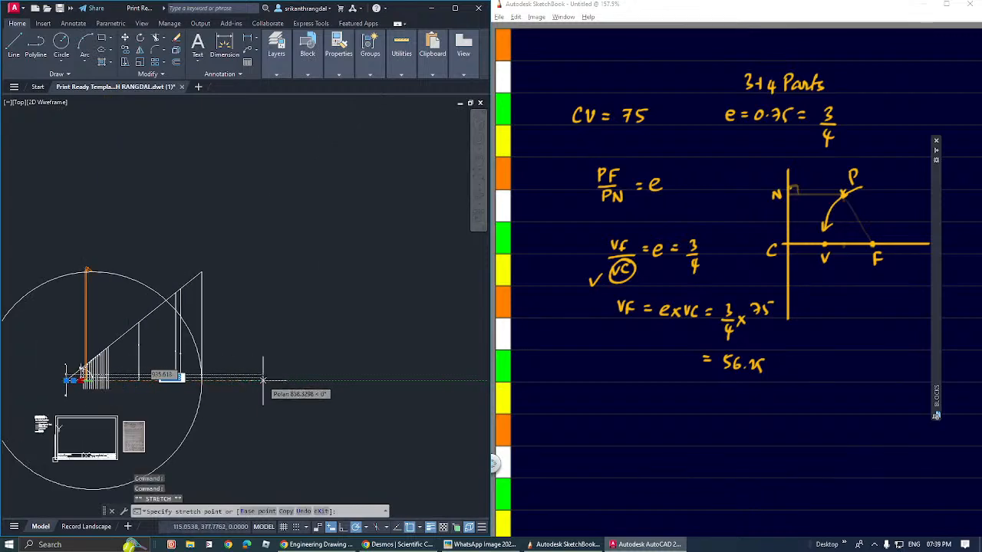
pyautogui.press('Escape')
pyautogui.scroll(6, 262, 386)
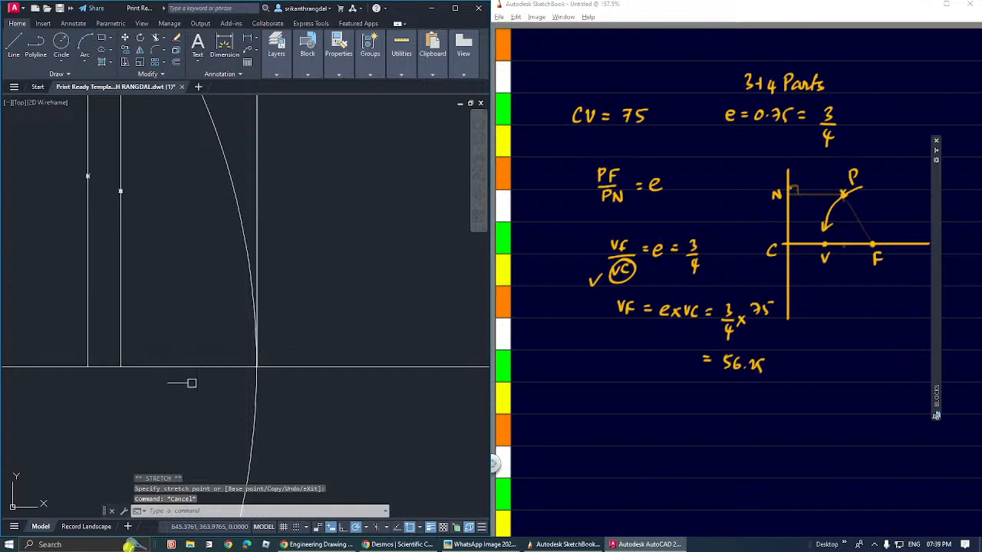
pyautogui.scroll(2, 265, 357)
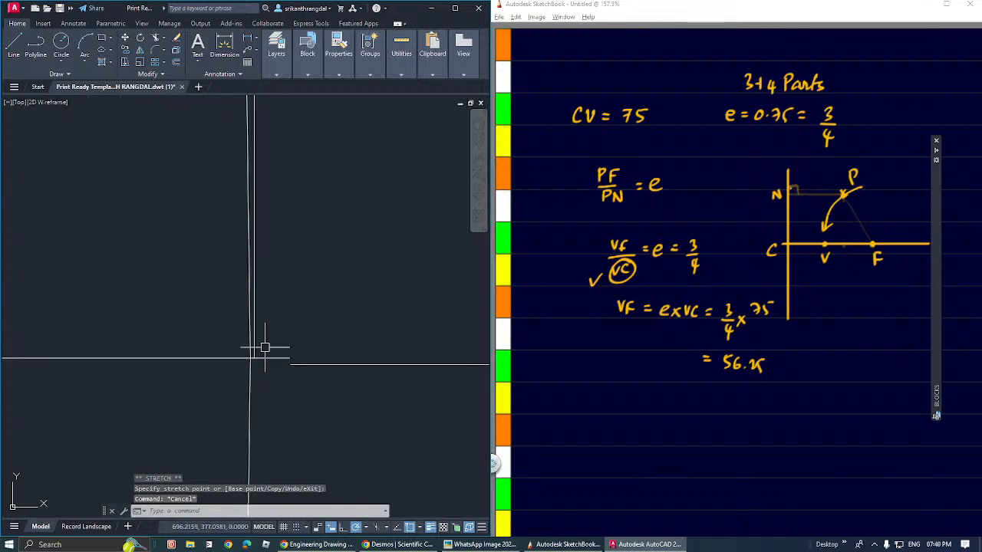
pyautogui.scroll(-3, 266, 346)
pyautogui.scroll(-6, 264, 349)
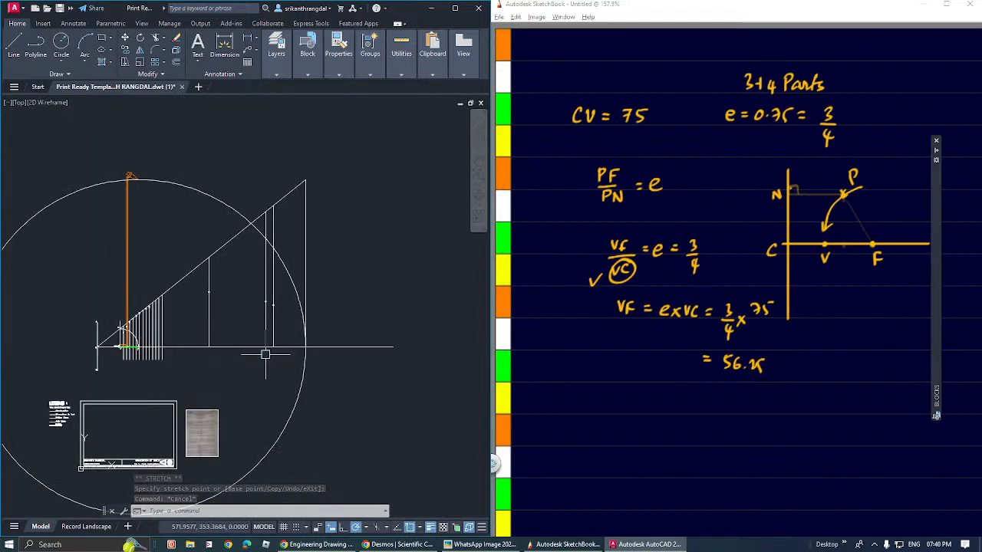
# Step: Draw an ellipse with its axis from V to the arc crossing, passing through the plotted points
pyautogui.write('l')
pyautogui.press('Return')
pyautogui.scroll(5, 265, 353)
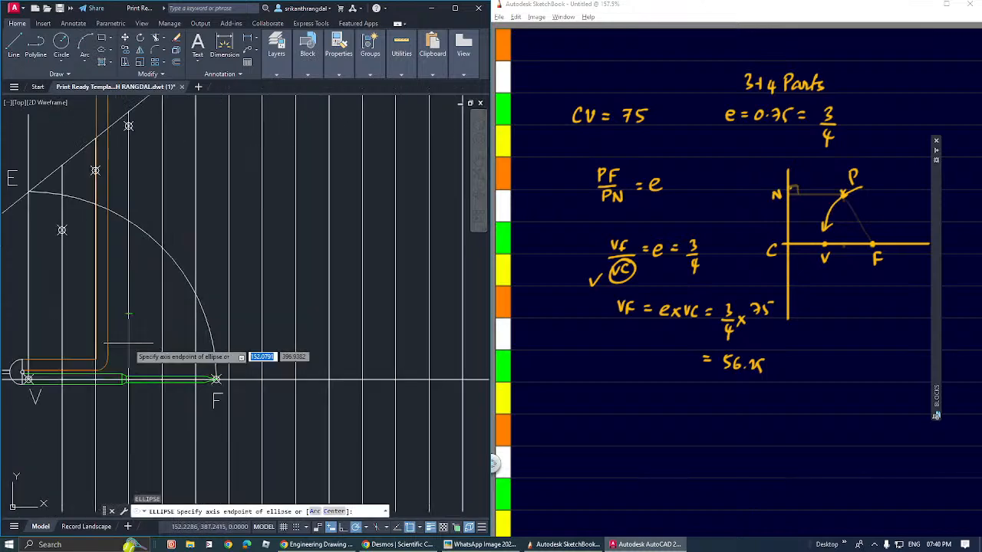
pyautogui.click(28, 379)
pyautogui.scroll(-7, 22, 373)
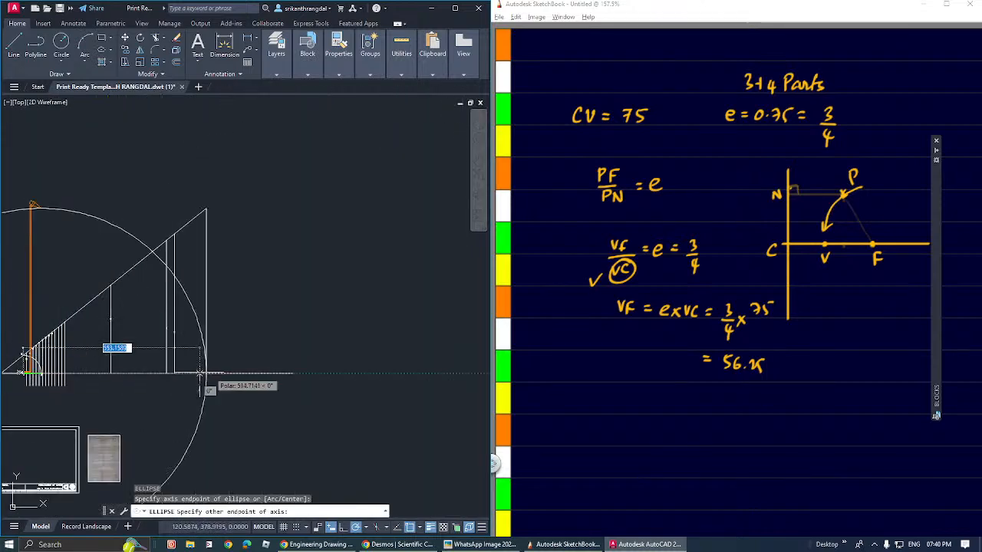
pyautogui.scroll(3, 213, 374)
pyautogui.click(210, 375)
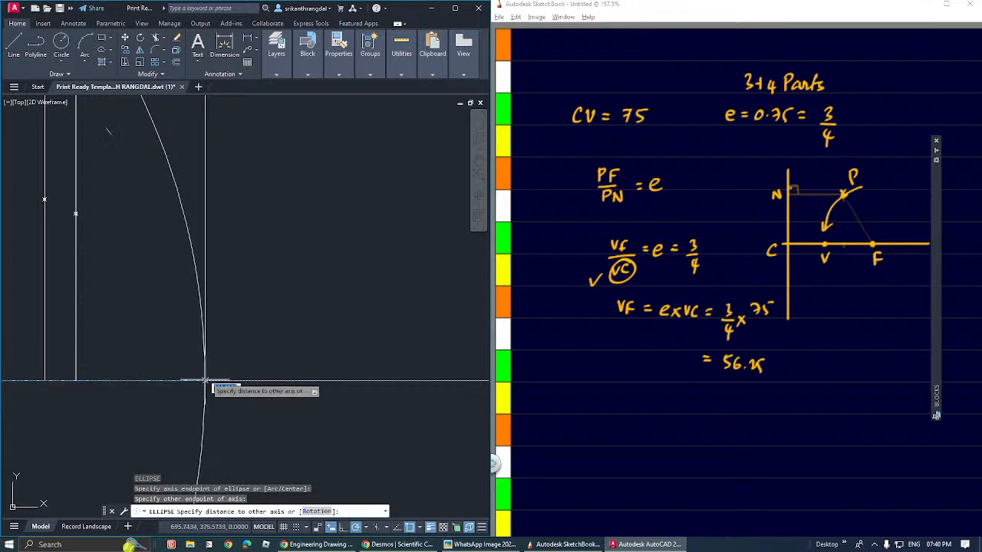
pyautogui.scroll(-4, 200, 361)
pyautogui.scroll(4, 162, 308)
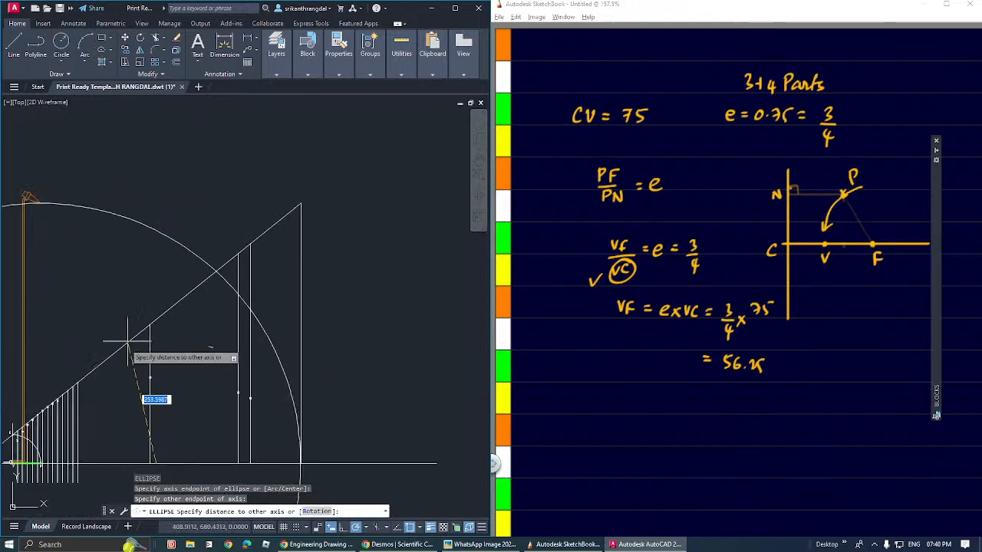
pyautogui.click(105, 399)
pyautogui.scroll(-5, 191, 335)
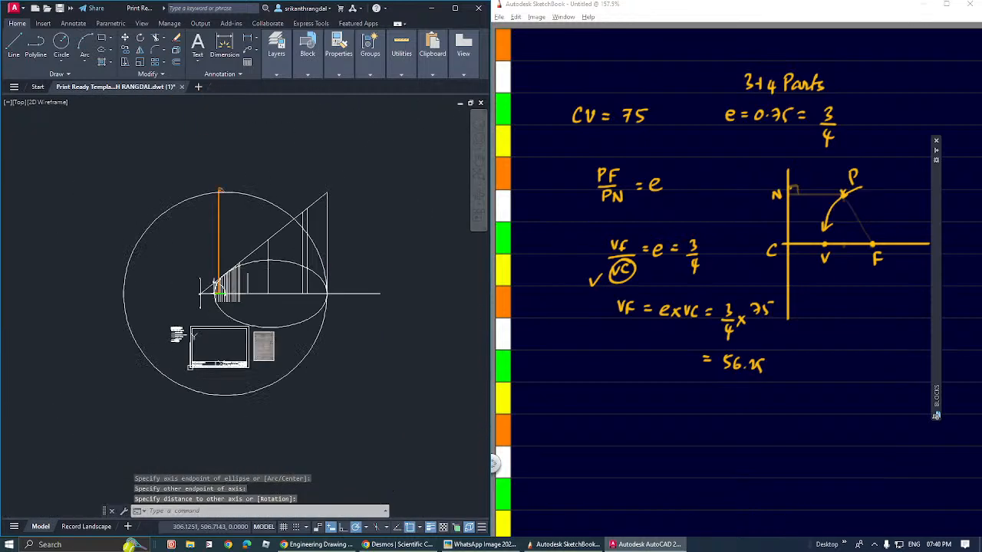
# Step: Erase the large construction circle and the orange vertical line
pyautogui.click(253, 197)
pyautogui.press('e')
pyautogui.press('Return')
pyautogui.click(220, 211)
pyautogui.click(182, 222)
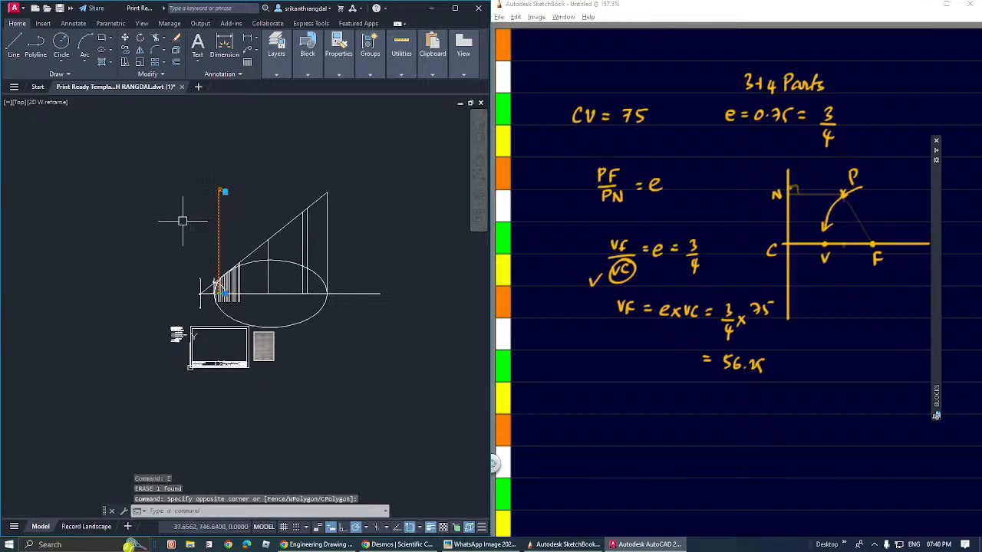
pyautogui.press('Return')
pyautogui.scroll(4, 322, 235)
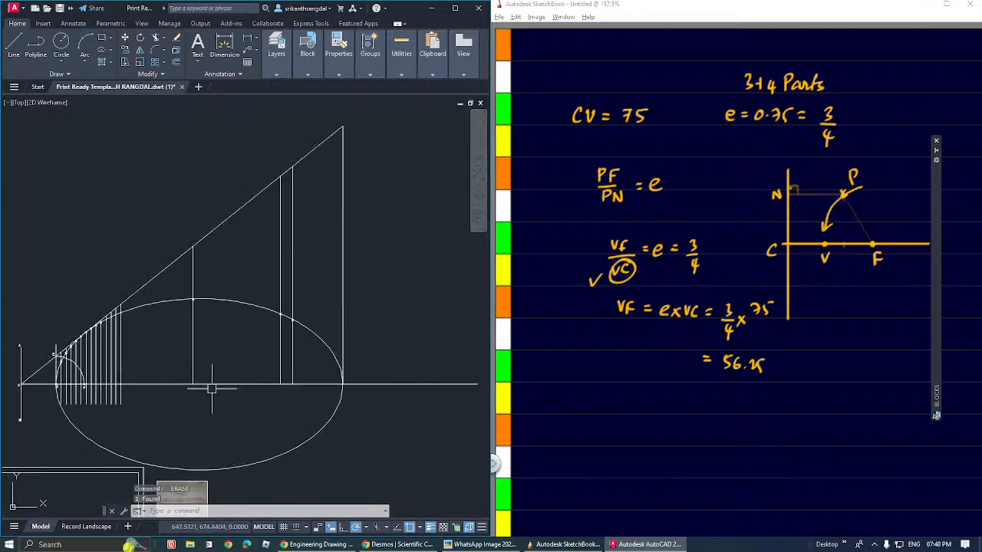
pyautogui.moveTo(229, 374)
pyautogui.mouseDown(button='middle')
pyautogui.moveTo(243, 372)
pyautogui.moveTo(274, 319)
pyautogui.moveTo(276, 337)
pyautogui.mouseUp(button='middle')
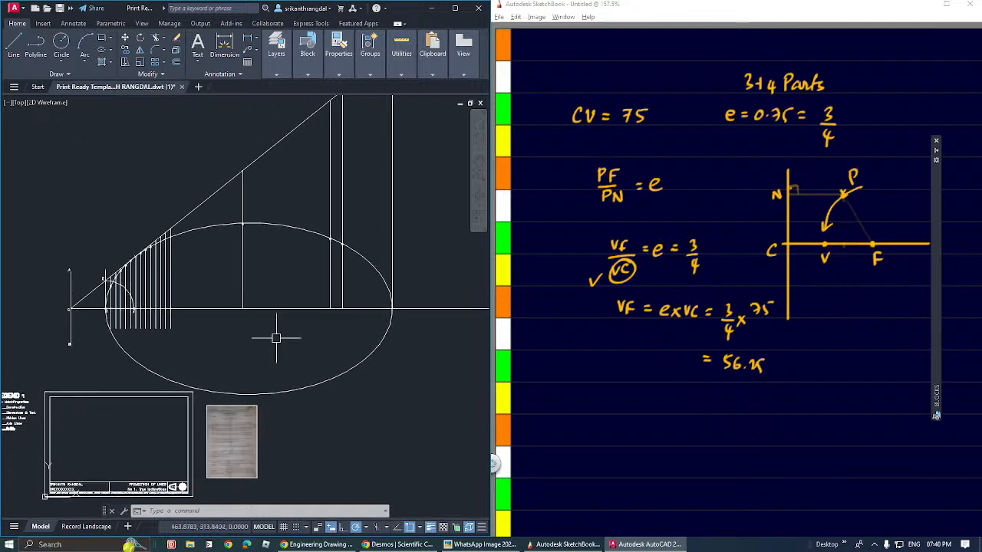
# Step: Move the title-block frame by its lower-left corner to the construction's lower left
pyautogui.click(127, 404)
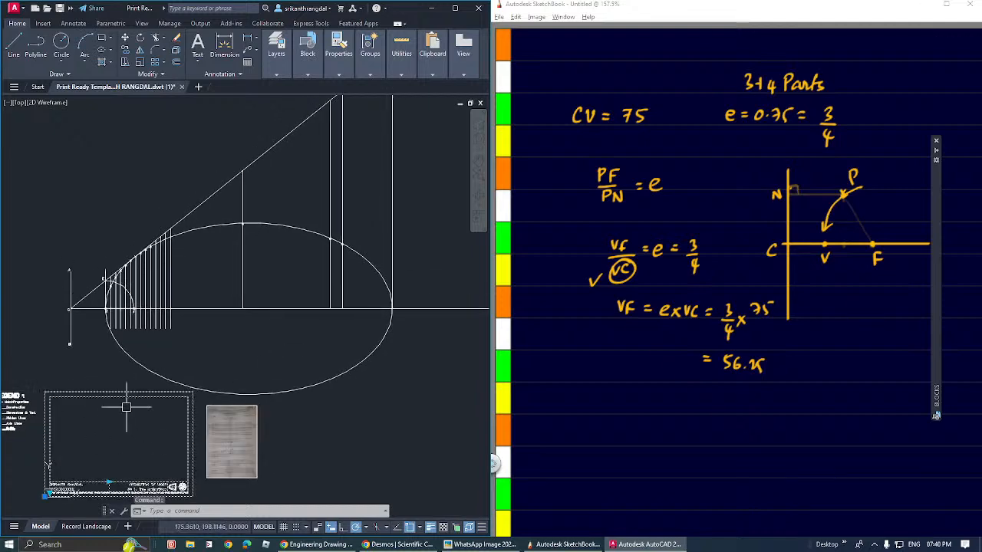
pyautogui.click(47, 493)
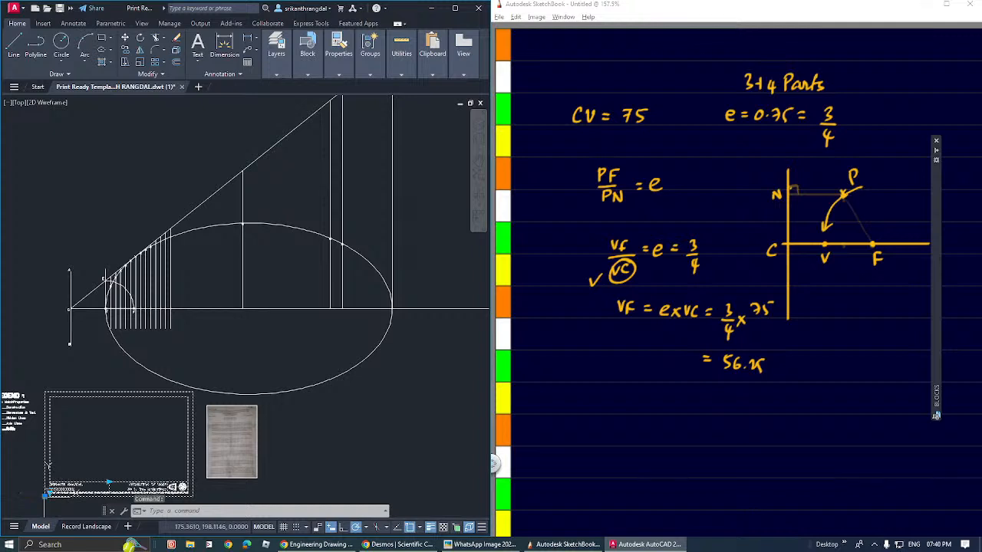
pyautogui.click(166, 338)
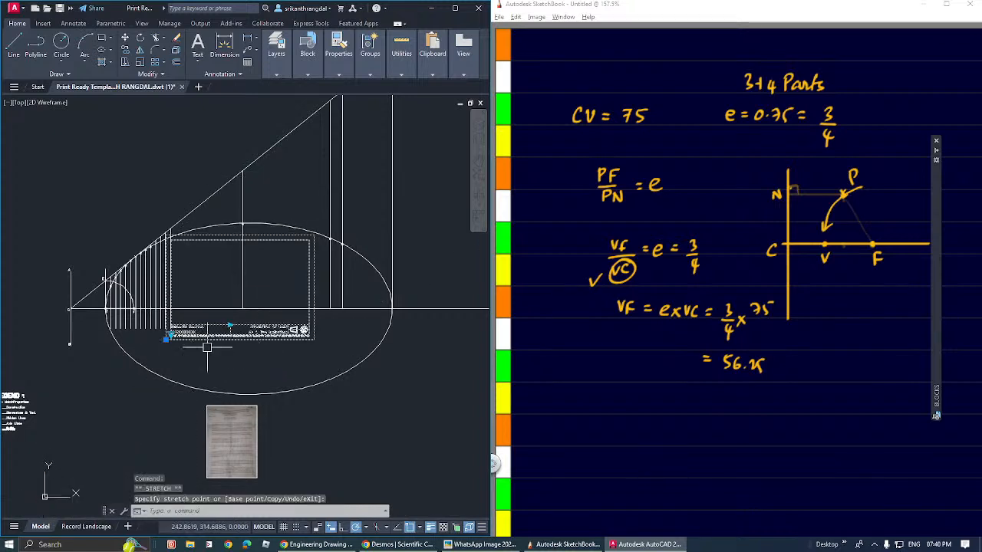
pyautogui.click(166, 338)
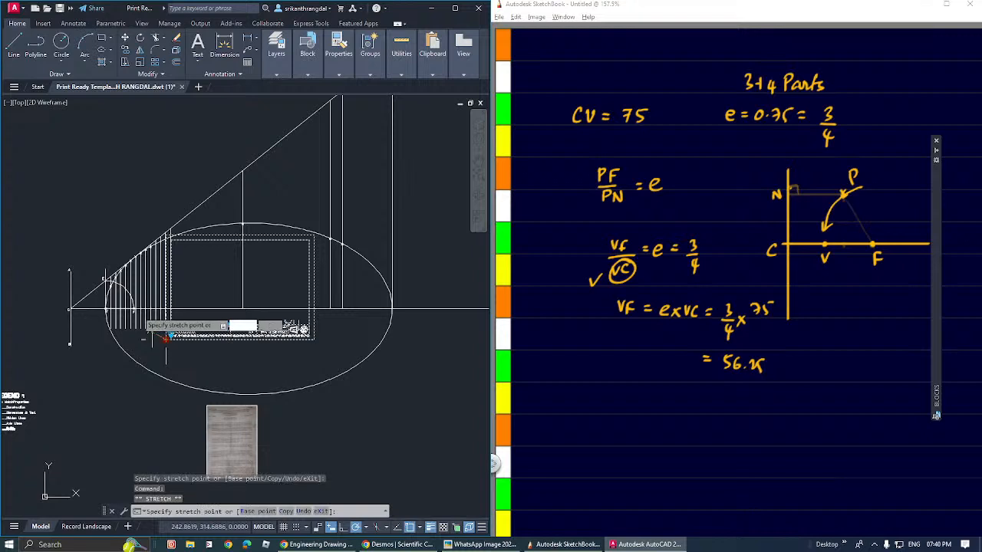
pyautogui.click(46, 358)
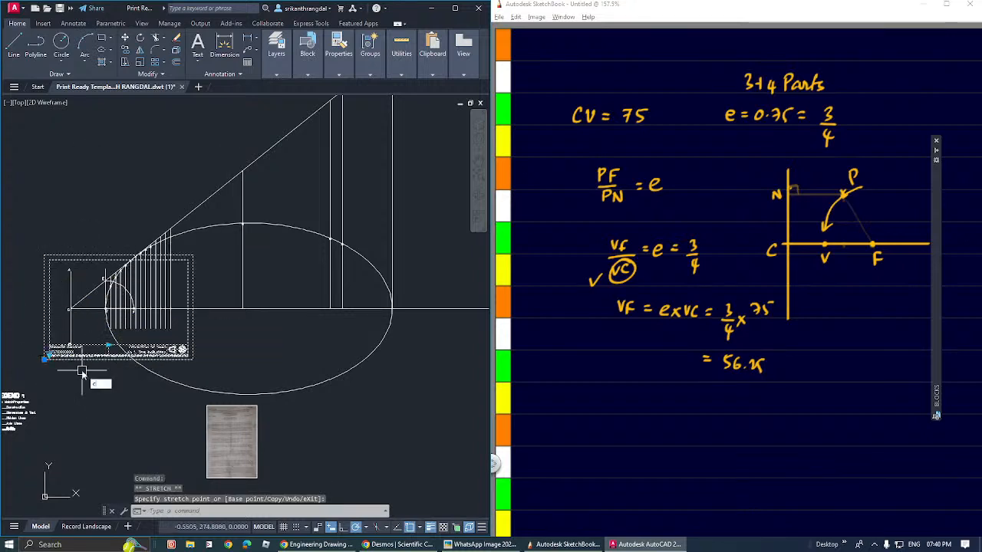
# Step: Copy the frame twice to the right to form a row of three
pyautogui.write('co')
pyautogui.press('Return')
pyautogui.click(46, 358)
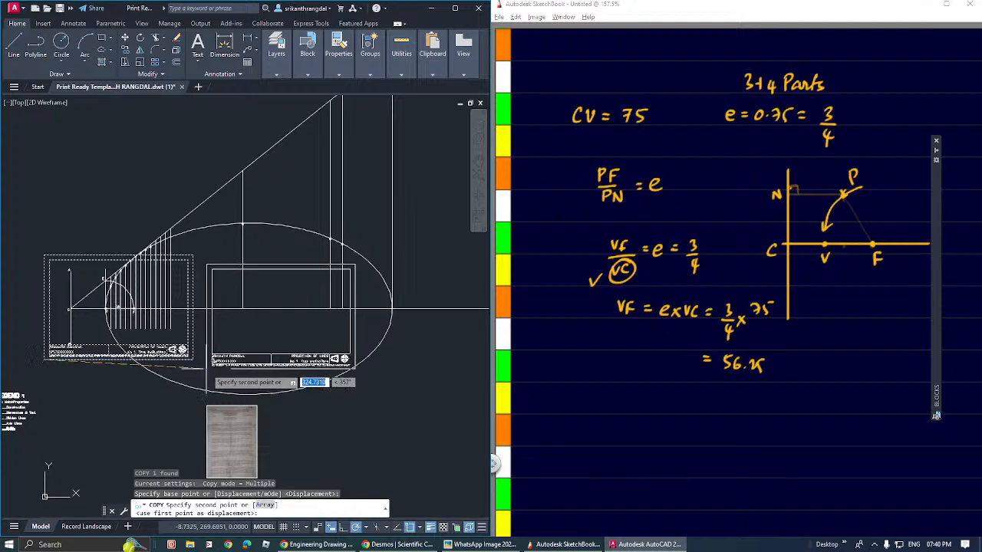
pyautogui.click(196, 358)
pyautogui.click(342, 357)
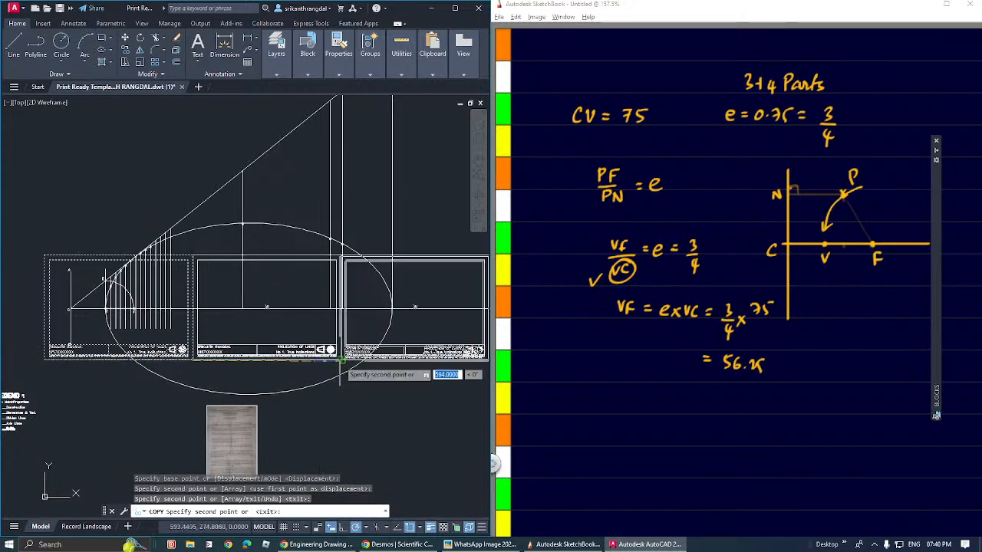
pyautogui.press('Return')
pyautogui.scroll(-2, 206, 353)
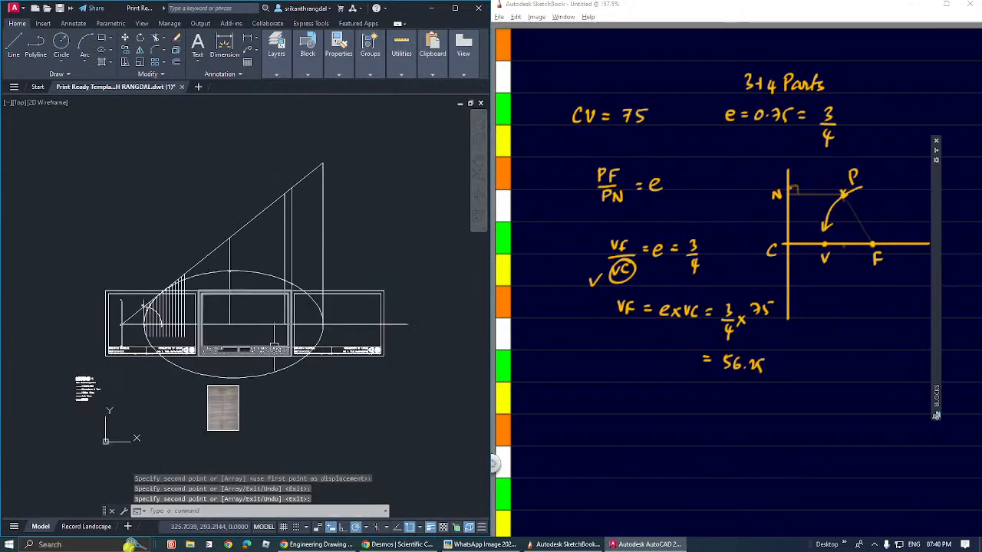
# Step: Copy the row of three frames upward twice to make a 3×3 grid
pyautogui.click(328, 335)
pyautogui.click(189, 347)
pyautogui.write('co')
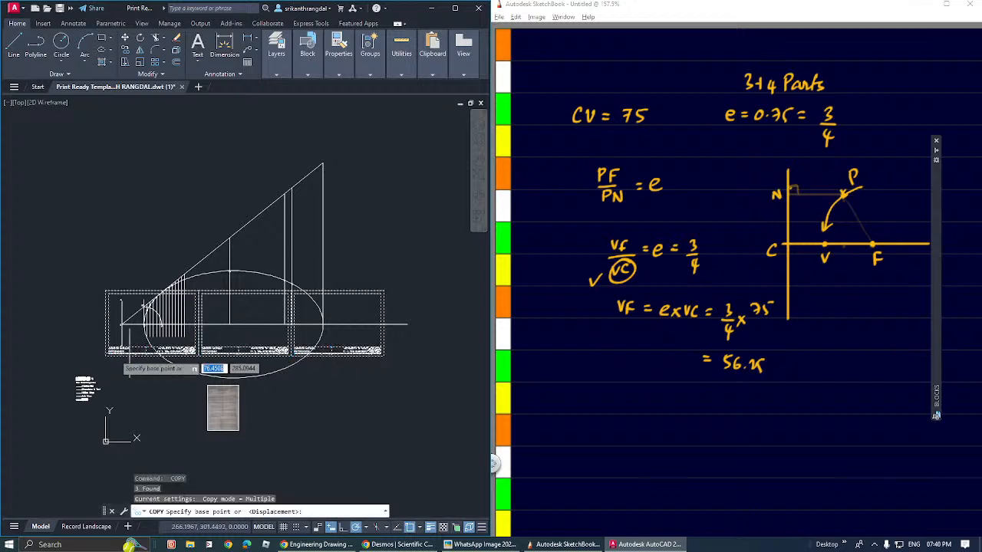
pyautogui.press('Return')
pyautogui.click(106, 355)
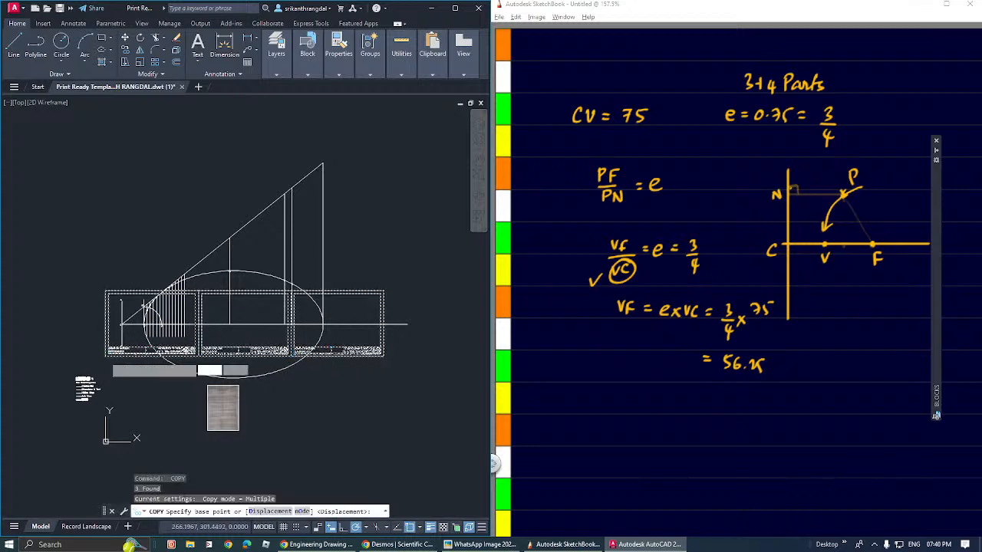
pyautogui.click(106, 292)
pyautogui.click(106, 228)
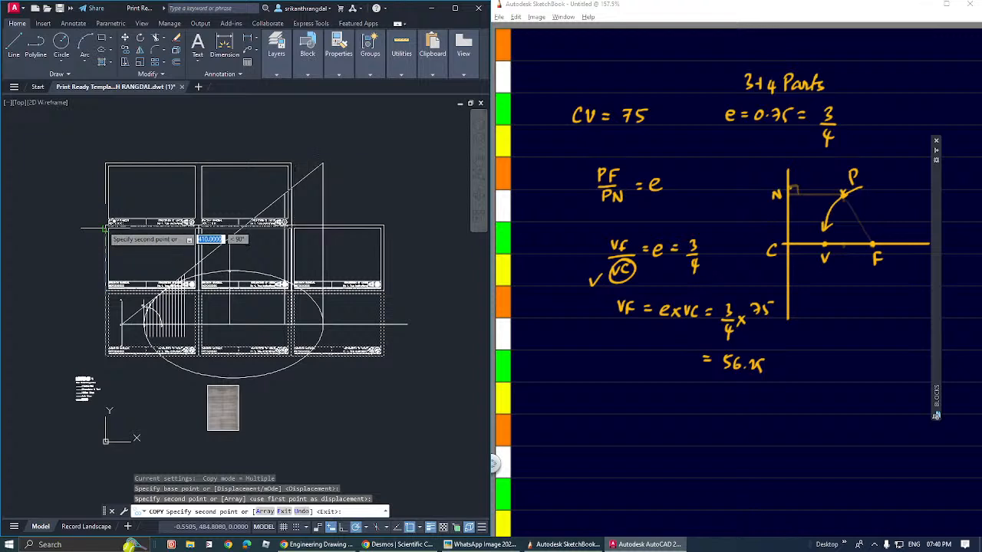
# Step: Finish the frame copies, view the scanned question paper, and note CF = 75 in SketchBook
pyautogui.press('Return')
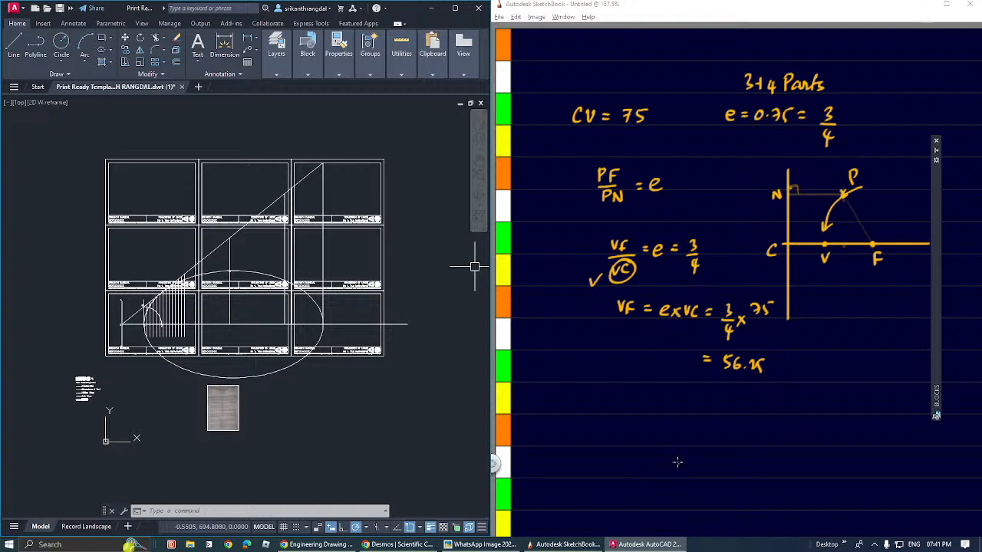
pyautogui.scroll(6, 229, 456)
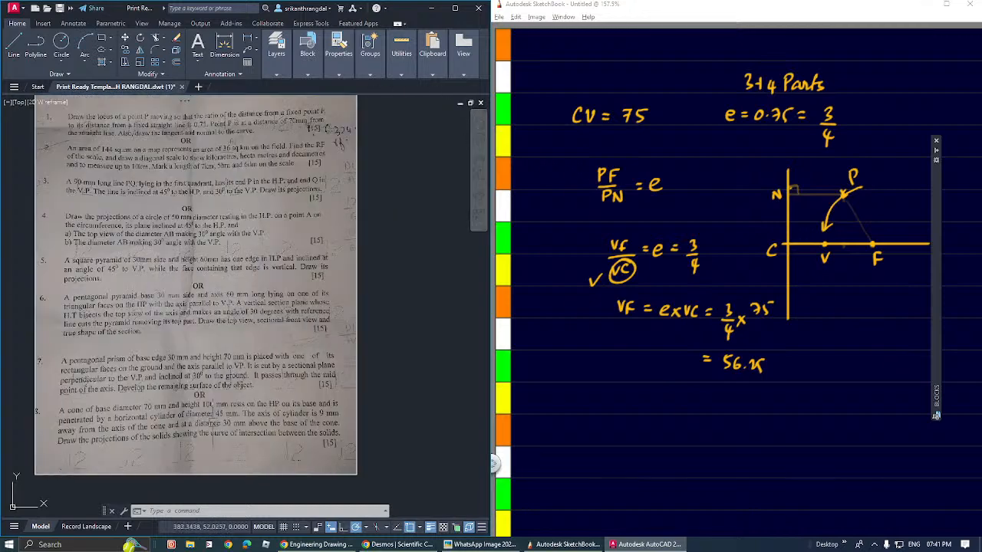
pyautogui.moveTo(193, 295); pyautogui.dragTo(223, 333, button='middle')
pyautogui.scroll(3, 223, 330)
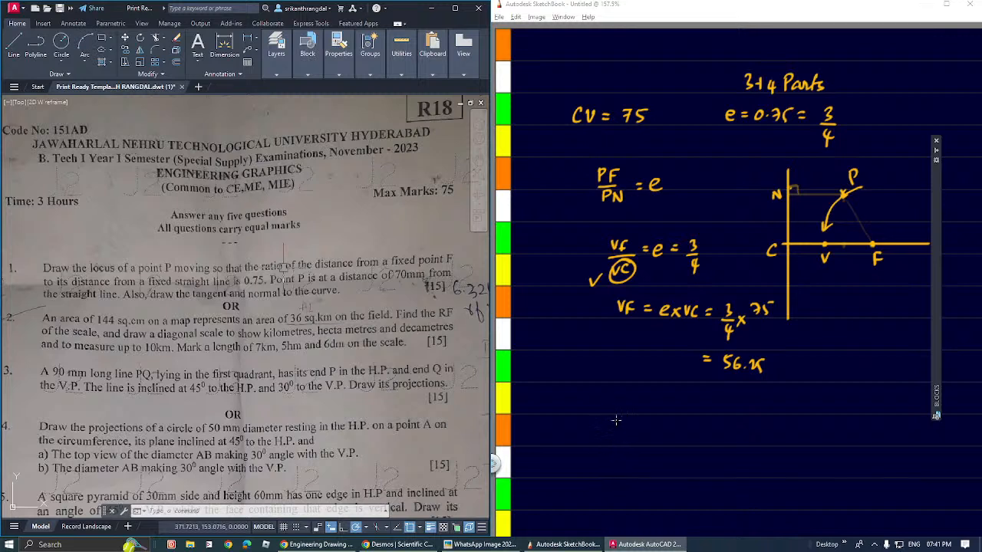
pyautogui.moveTo(616, 421); pyautogui.dragTo(619, 424)
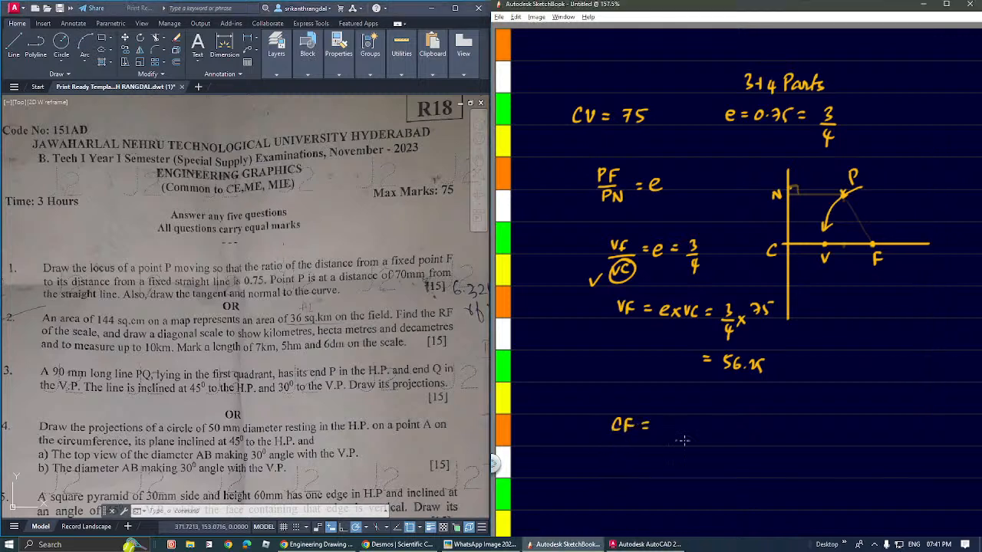
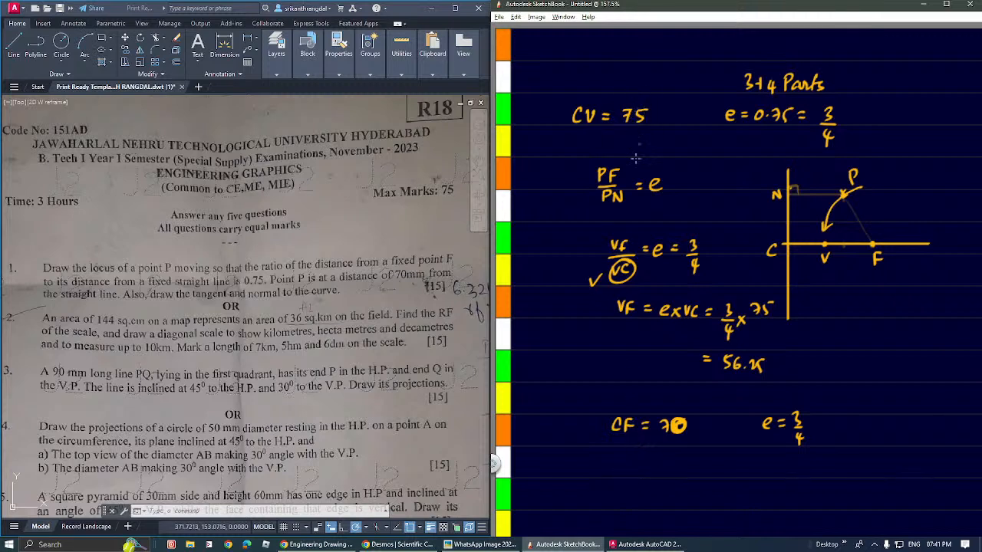
# Step: Overwrite CV = 75 as 70 and draw a horizontal divider under the VF = 56.25 working
pyautogui.moveTo(643, 110); pyautogui.dragTo(642, 110)
pyautogui.scroll(-3, 633, 225)
pyautogui.scroll(4, 642, 413)
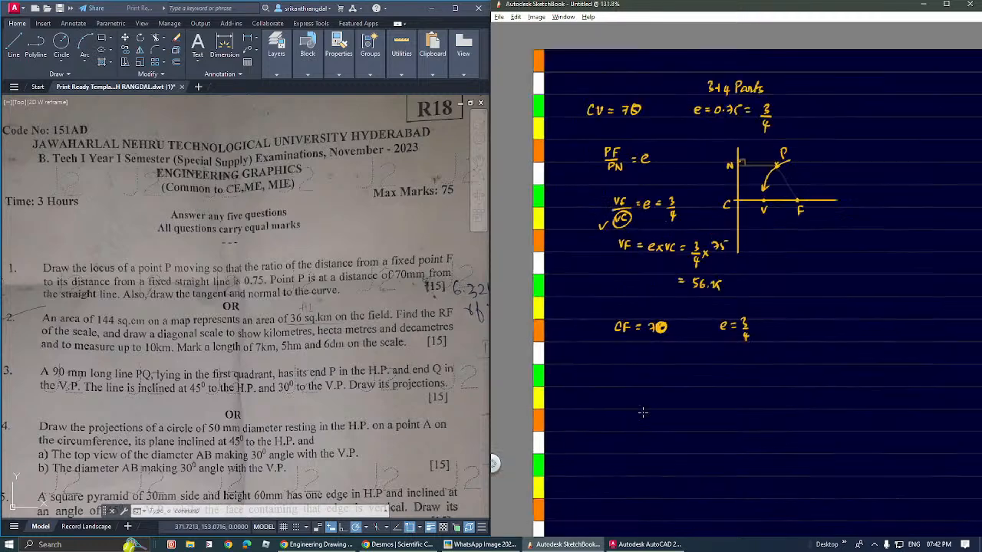
pyautogui.scroll(-2, 629, 220)
pyautogui.scroll(2, 633, 279)
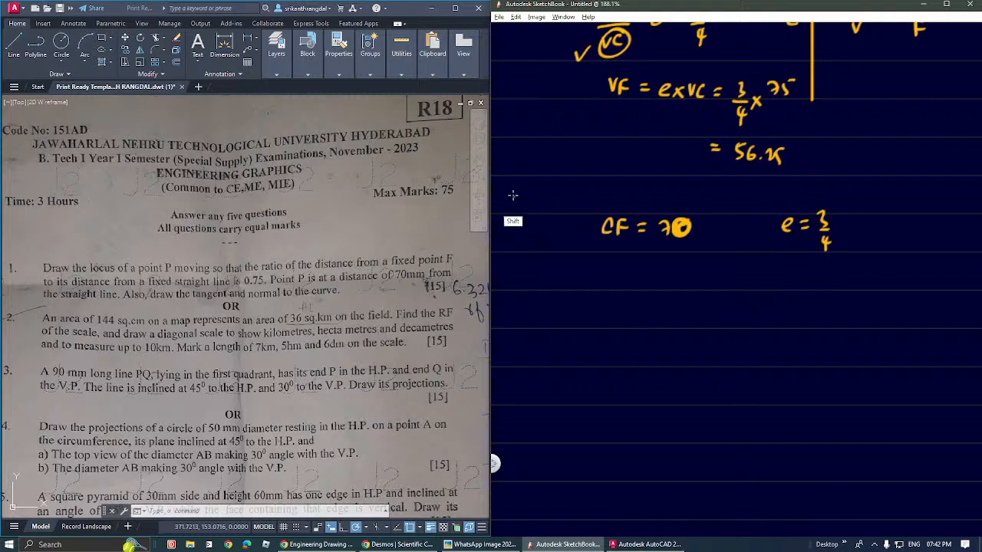
pyautogui.moveTo(498, 191); pyautogui.dragTo(808, 191)
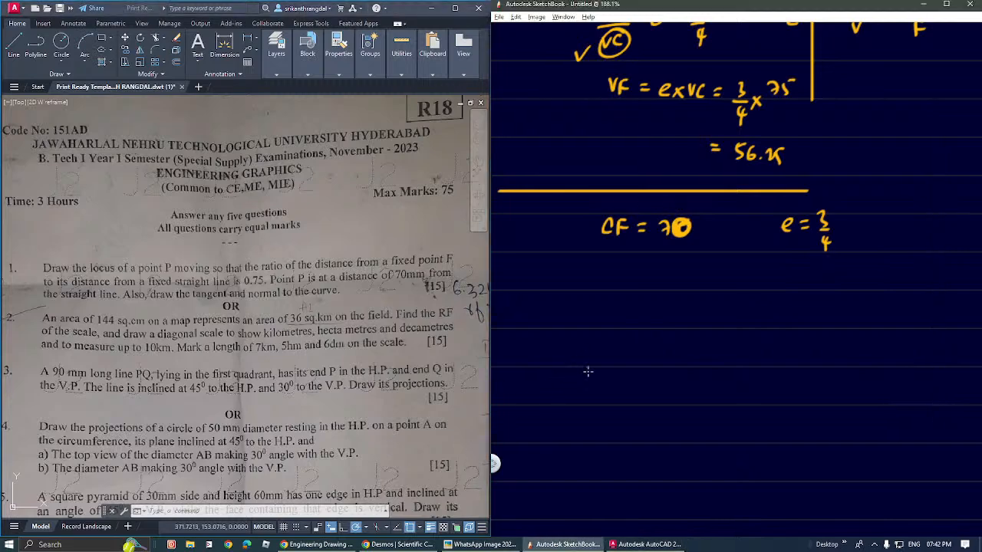
# Step: In AutoCAD, select the right column of title-block frames with a crossing window and erase it
pyautogui.click(395, 214)
pyautogui.scroll(-6, 355, 207)
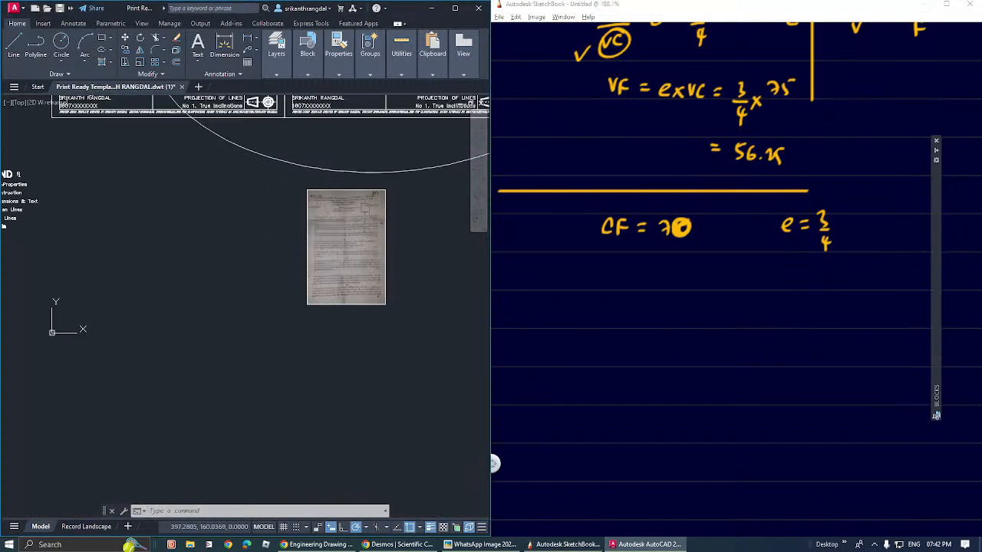
pyautogui.moveTo(190, 211); pyautogui.dragTo(413, 246, button='middle')
pyautogui.moveTo(356, 198); pyautogui.dragTo(282, 382, button='middle')
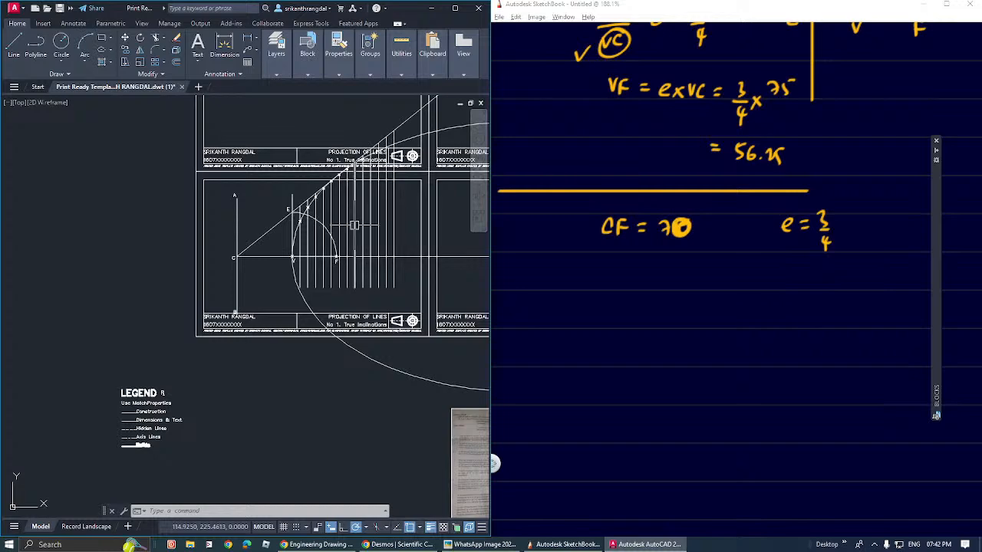
pyautogui.scroll(-4, 355, 225)
pyautogui.moveTo(376, 215); pyautogui.dragTo(213, 193, button='middle')
pyautogui.moveTo(191, 219); pyautogui.dragTo(188, 266, button='middle')
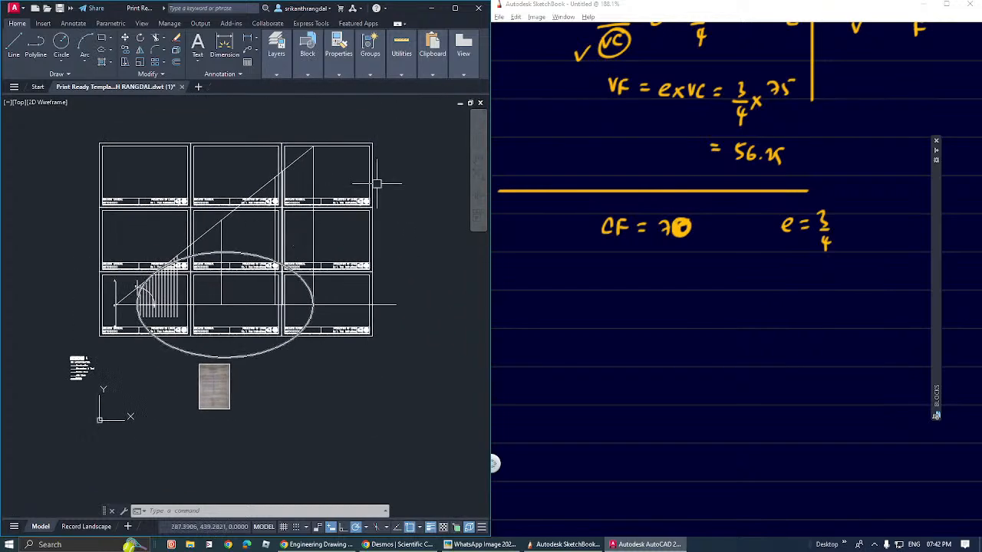
pyautogui.click(407, 192)
pyautogui.click(358, 289)
pyautogui.moveTo(372, 237); pyautogui.dragTo(392, 269, button='middle')
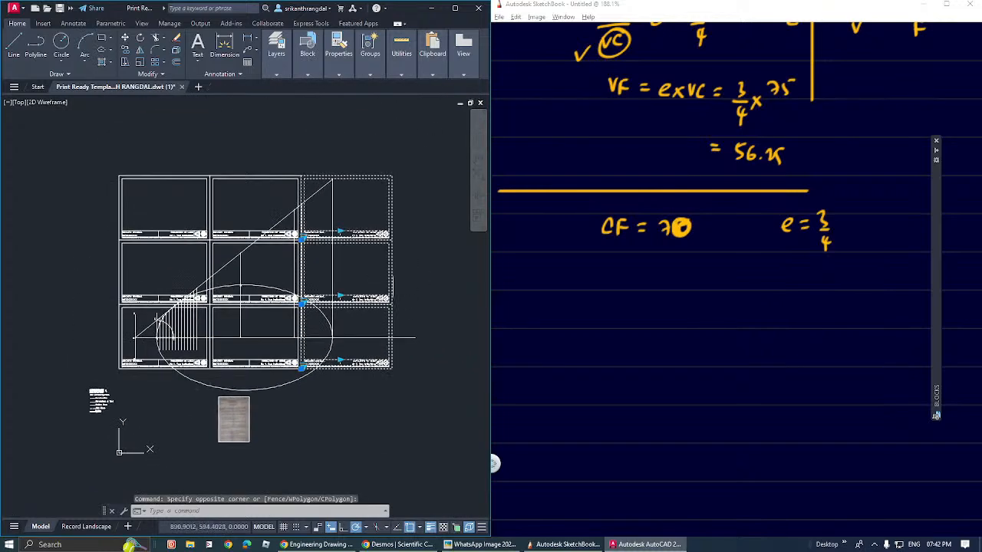
pyautogui.press('Delete')
# Step: Erase the top-row title-block frames
pyautogui.click(258, 135)
pyautogui.click(192, 208)
pyautogui.press('Delete')
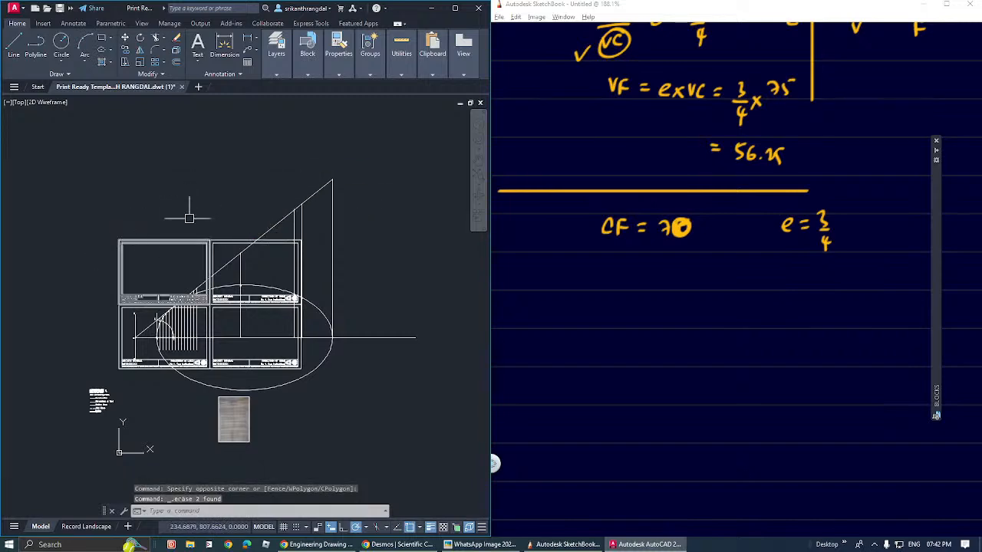
pyautogui.click(214, 208)
pyautogui.click(173, 247)
pyautogui.press('Delete')
# Step: Erase the last two remaining title-block frames
pyautogui.moveTo(195, 284); pyautogui.dragTo(215, 236, button='middle')
pyautogui.scroll(2, 225, 252)
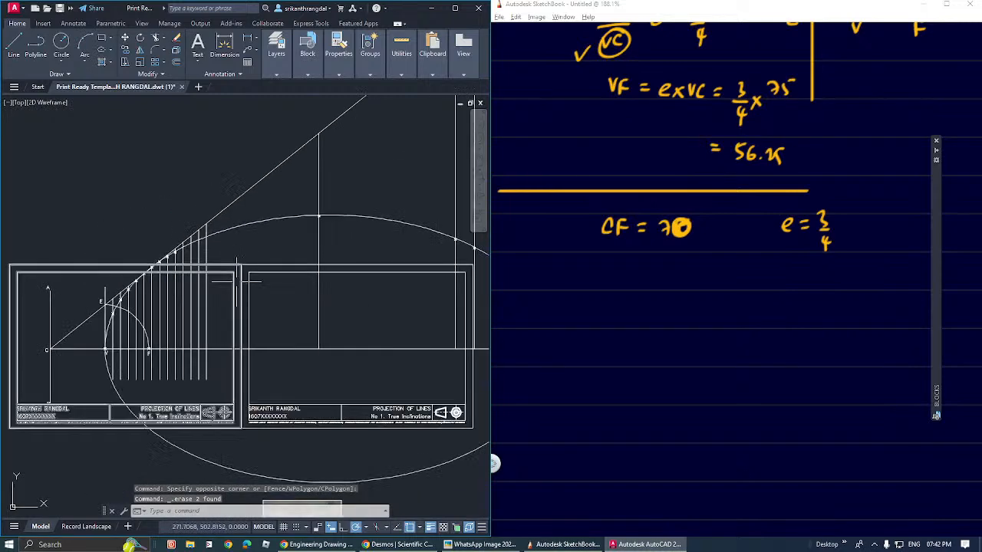
pyautogui.click(258, 257)
pyautogui.click(232, 284)
pyautogui.press('Delete')
# Step: Pan and zoom to show the exam photo and the empty area beside it
pyautogui.scroll(-3, 196, 213)
pyautogui.moveTo(275, 267); pyautogui.dragTo(192, 267, button='middle')
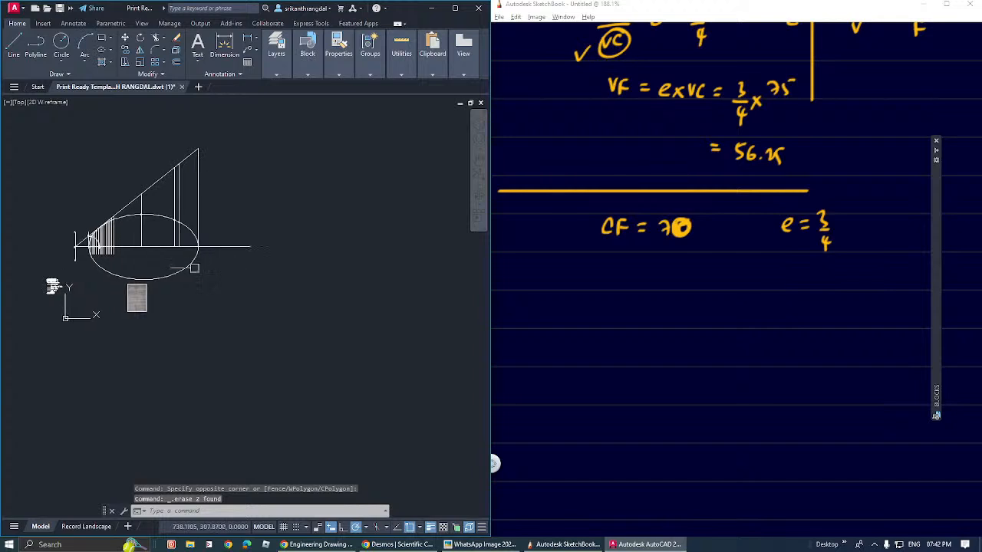
pyautogui.moveTo(42, 311); pyautogui.dragTo(142, 316, button='middle')
pyautogui.scroll(4, 287, 344)
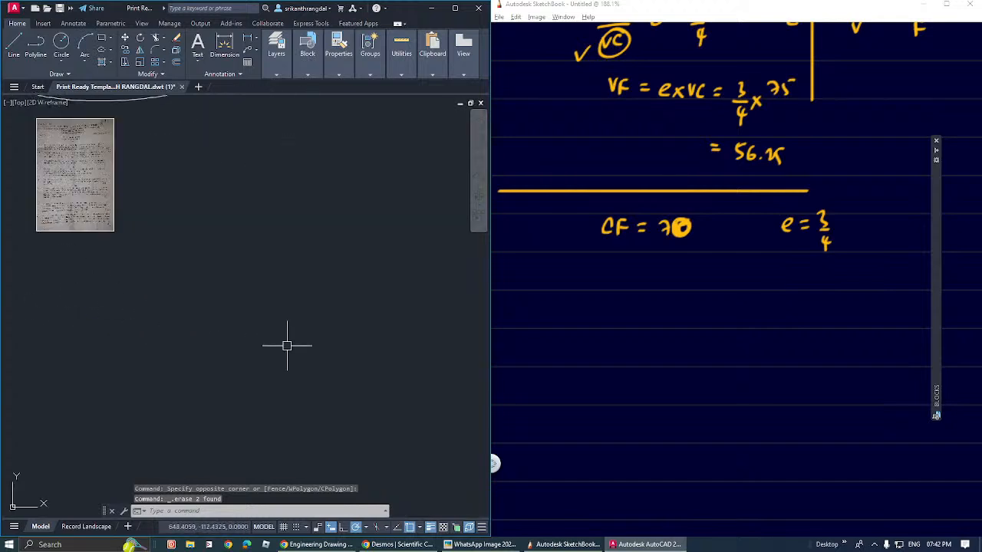
pyautogui.moveTo(197, 185); pyautogui.dragTo(291, 331, button='middle')
pyautogui.scroll(-2, 218, 233)
pyautogui.moveTo(222, 242); pyautogui.dragTo(197, 321, button='middle')
# Step: Draw a vertical line AB
pyautogui.scroll(2, 224, 287)
pyautogui.press('Return')
pyautogui.click(148, 261)
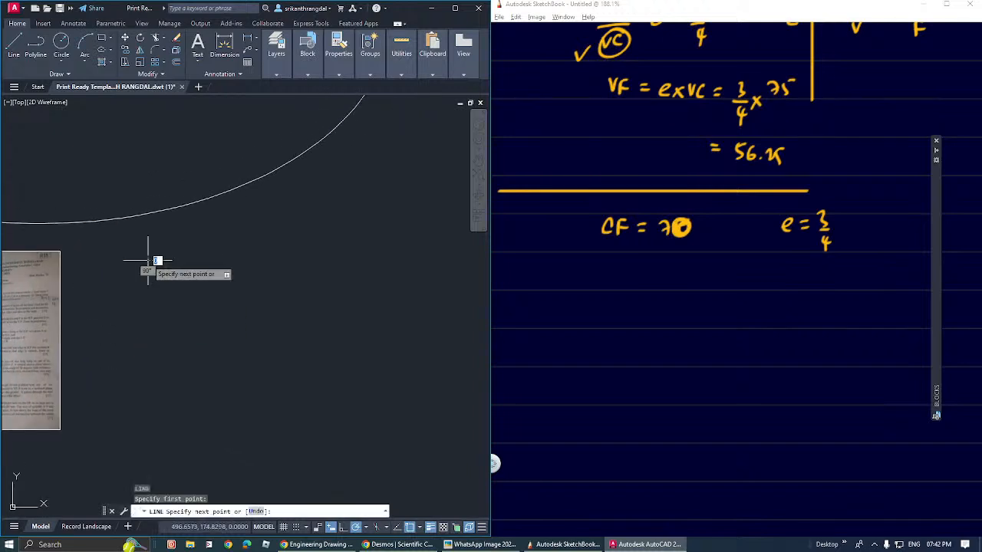
pyautogui.click(148, 410)
pyautogui.press('Return')
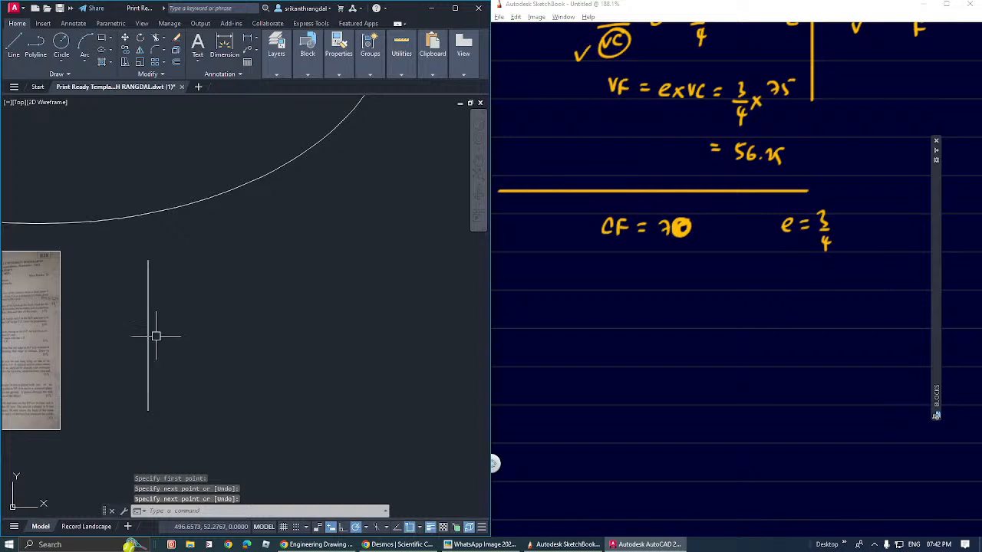
# Step: Draw a 70-unit horizontal line CF starting on the vertical line
pyautogui.press('Return')
pyautogui.click(148, 335)
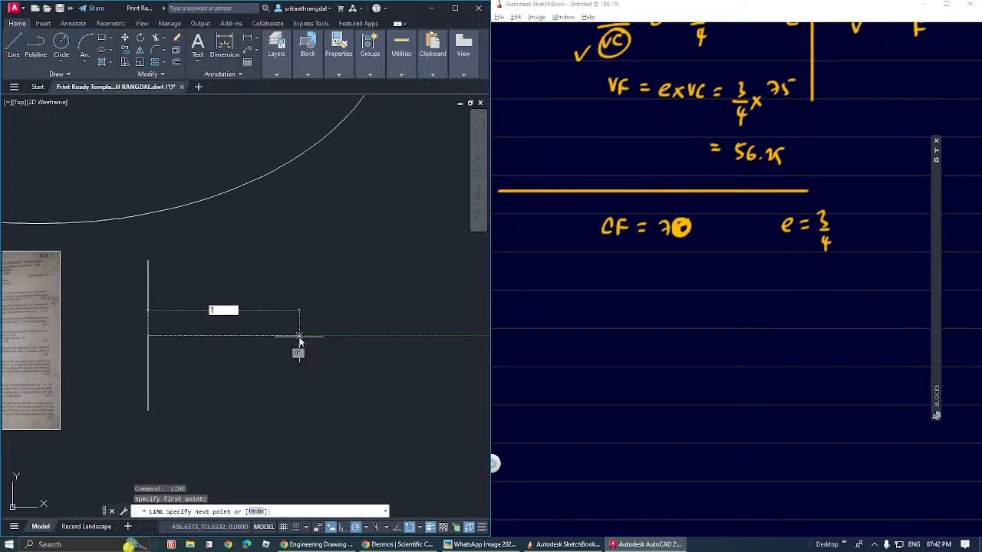
pyautogui.press('Return')
pyautogui.scroll(-3, 248, 337)
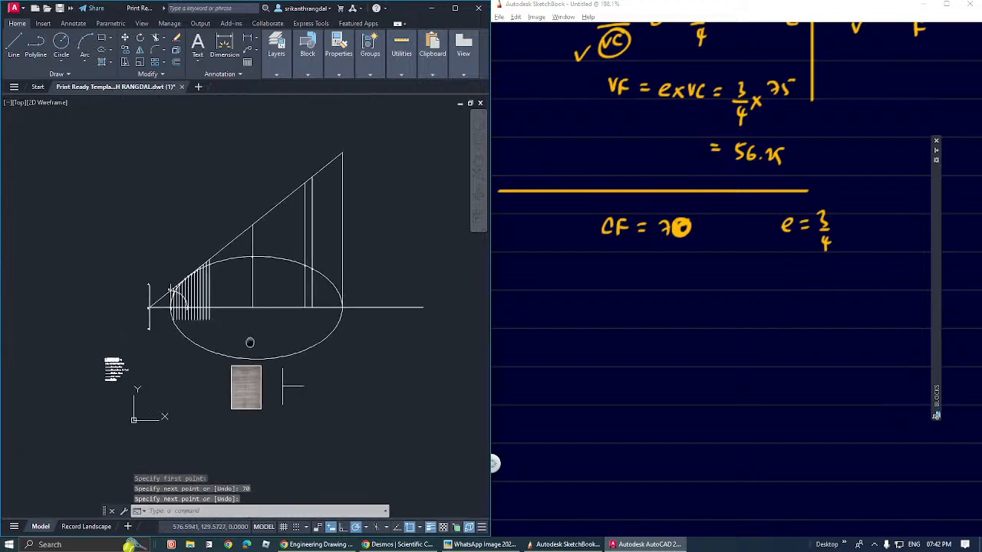
pyautogui.scroll(3, 138, 309)
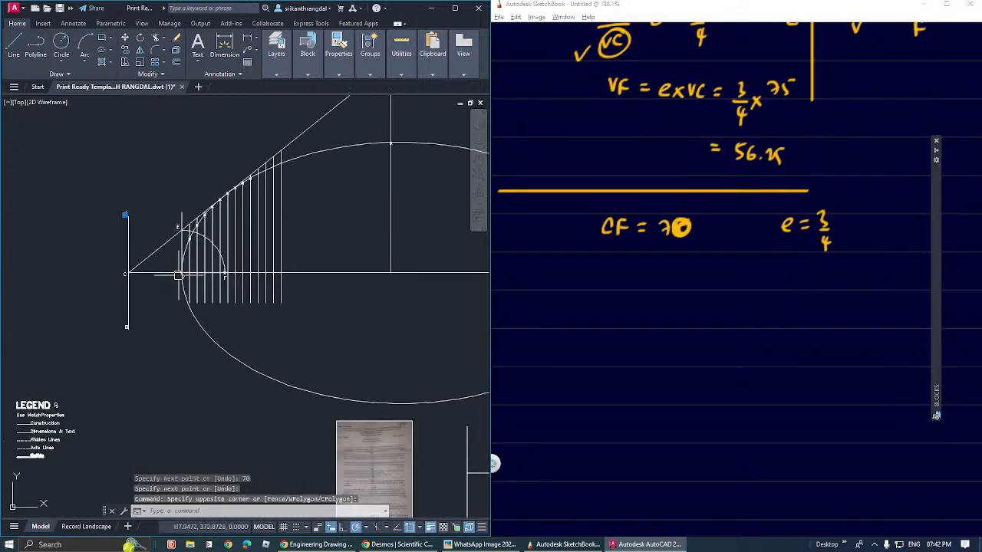
# Step: Paste a copied letter label at each of the four line ends
pyautogui.hotkey('ctrl', 'v')
pyautogui.moveTo(336, 425); pyautogui.dragTo(136, 232, button='middle')
pyautogui.scroll(5, 263, 243)
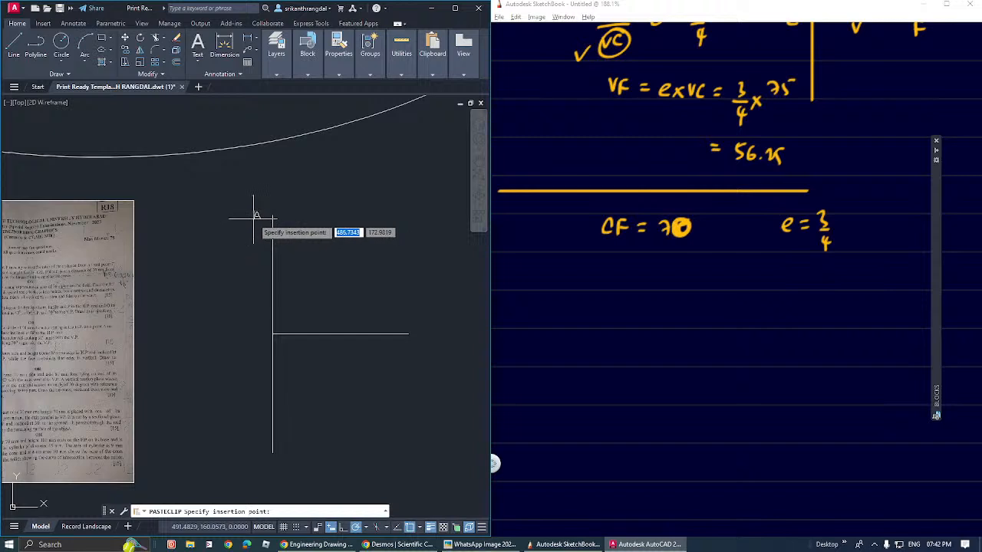
pyautogui.click(254, 218)
pyautogui.write('A')
pyautogui.click(264, 455)
pyautogui.hotkey('ctrl', 'v')
pyautogui.click(261, 334)
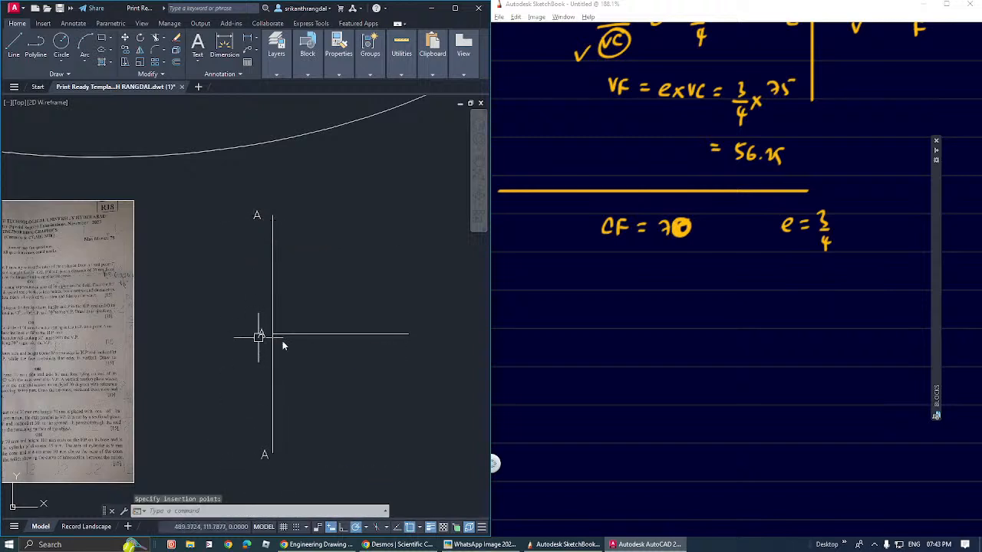
pyautogui.hotkey('ctrl', 'v')
pyautogui.click(413, 344)
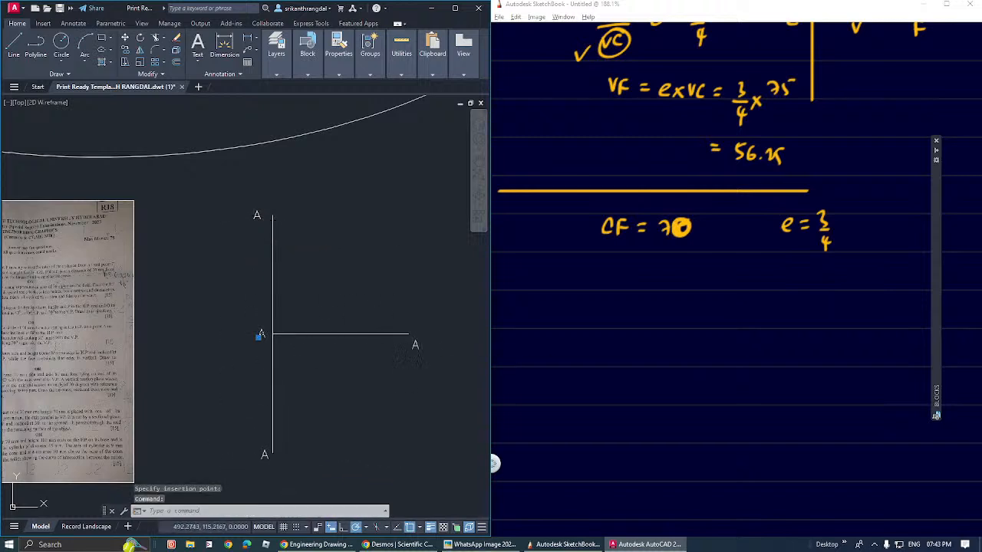
# Step: Edit the labels to read C, F and B
pyautogui.doubleClick(261, 335)
pyautogui.write('C')
pyautogui.press('Return')
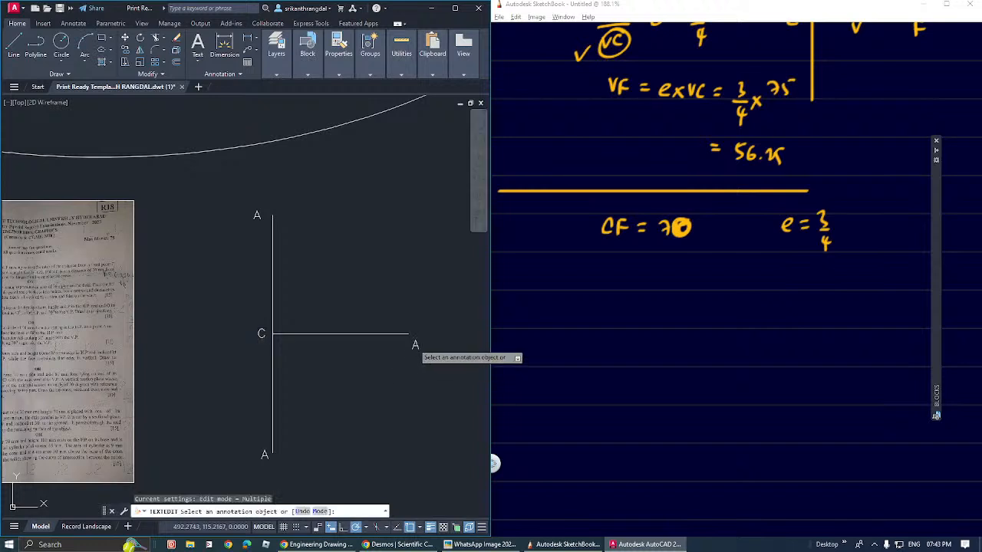
pyautogui.click(415, 345)
pyautogui.write('F')
pyautogui.press('Return')
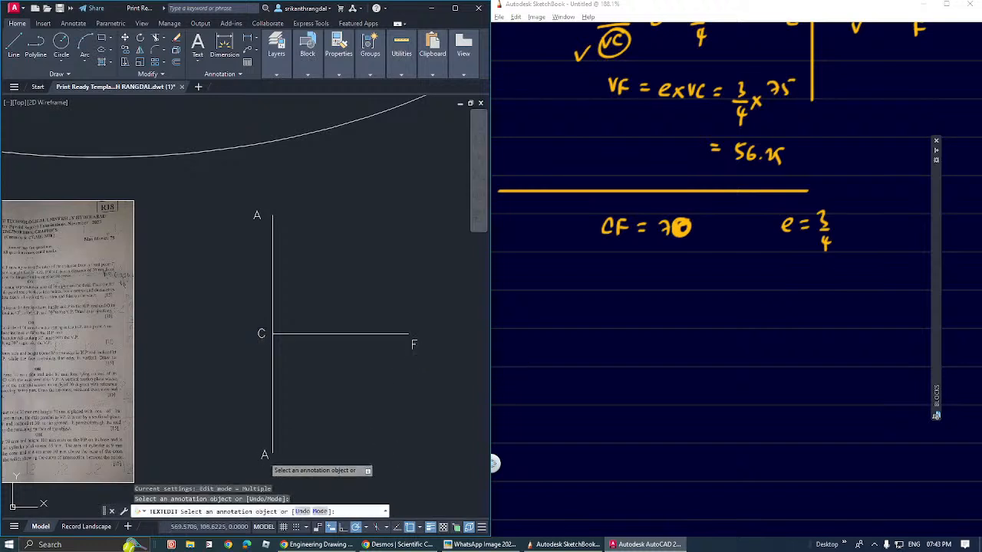
pyautogui.click(264, 455)
pyautogui.write('B')
pyautogui.press('Return')
pyautogui.press('Escape')
# Step: Centre the new lines in view and start the DIVIDE command
pyautogui.moveTo(340, 376)
pyautogui.mouseDown(button='middle')
pyautogui.moveTo(222, 383)
pyautogui.moveTo(212, 353)
pyautogui.mouseUp(button='middle')
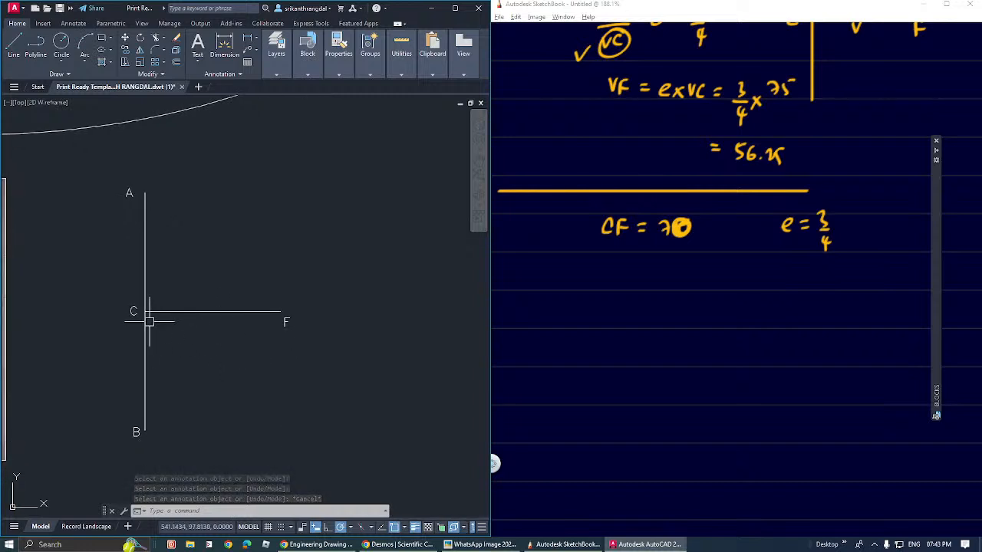
pyautogui.write('divide')
pyautogui.press('Return')
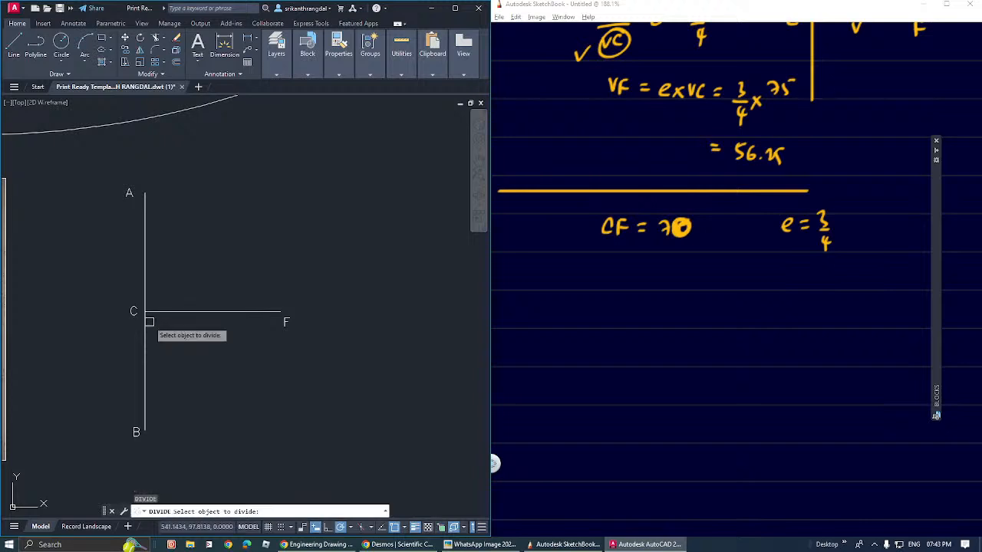
# Step: Divide line CF into 10 parts, then undo it with U
pyautogui.click(232, 312)
pyautogui.press('Return')
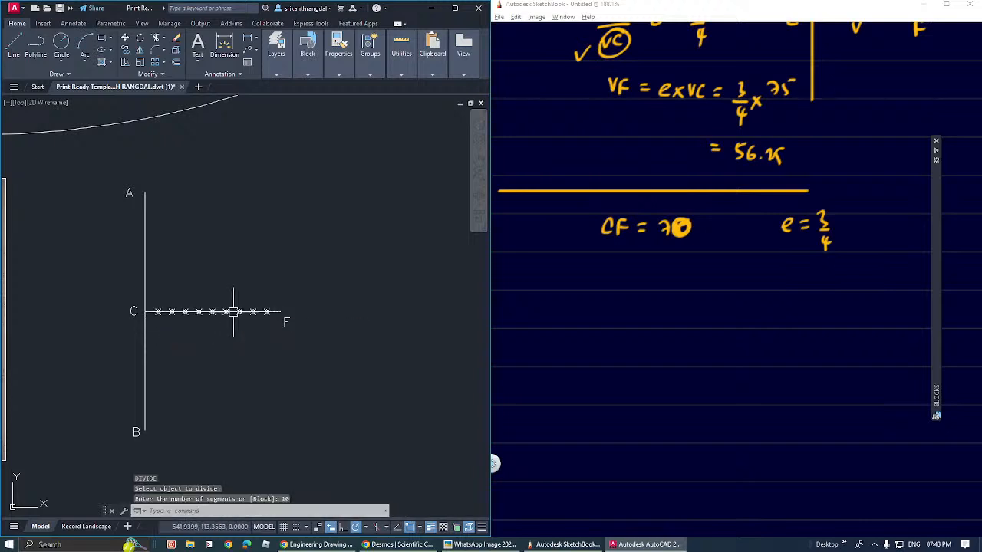
pyautogui.write('u')
pyautogui.press('Return')
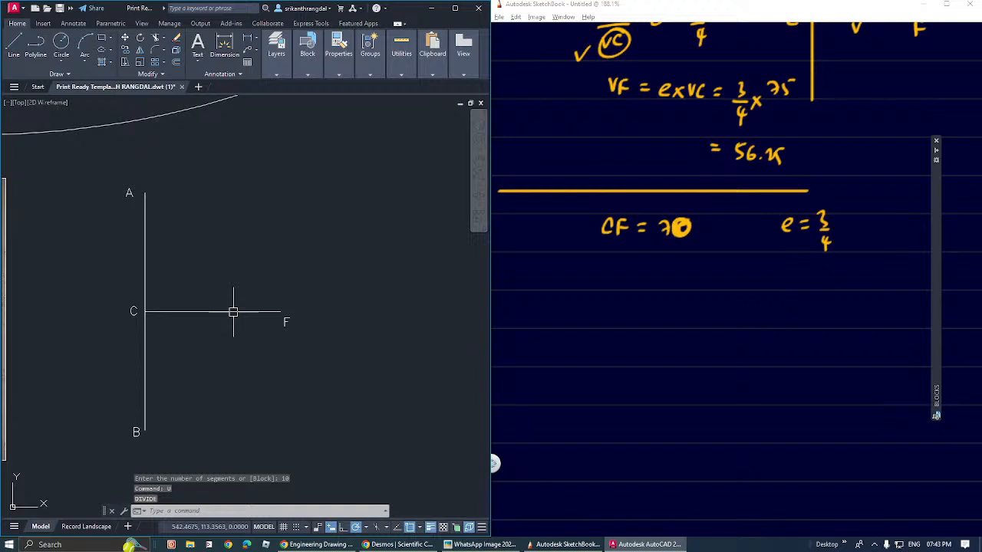
# Step: Divide line CF into 7 equal parts with DI
pyautogui.write('di')
pyautogui.press('Return')
pyautogui.click(233, 312)
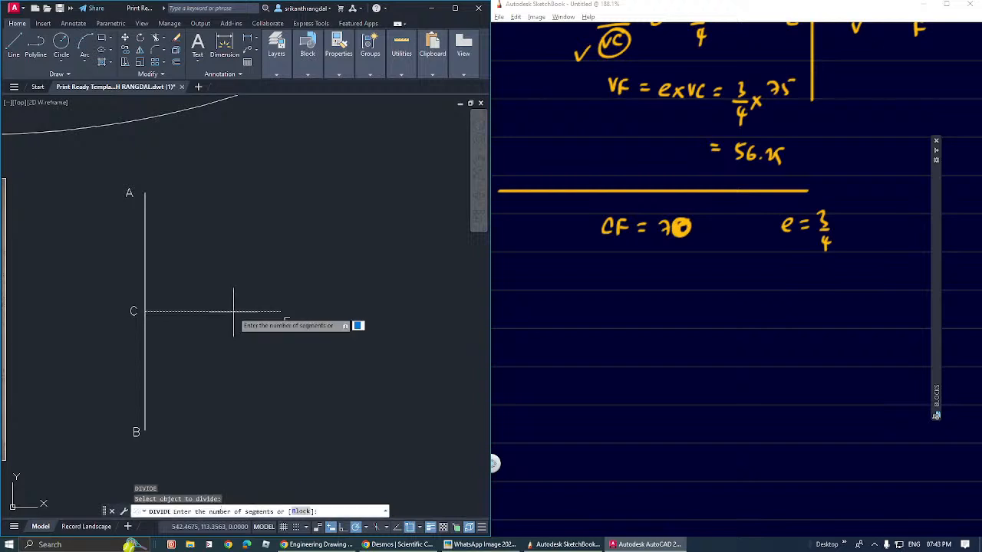
pyautogui.write('7')
pyautogui.press('Return')
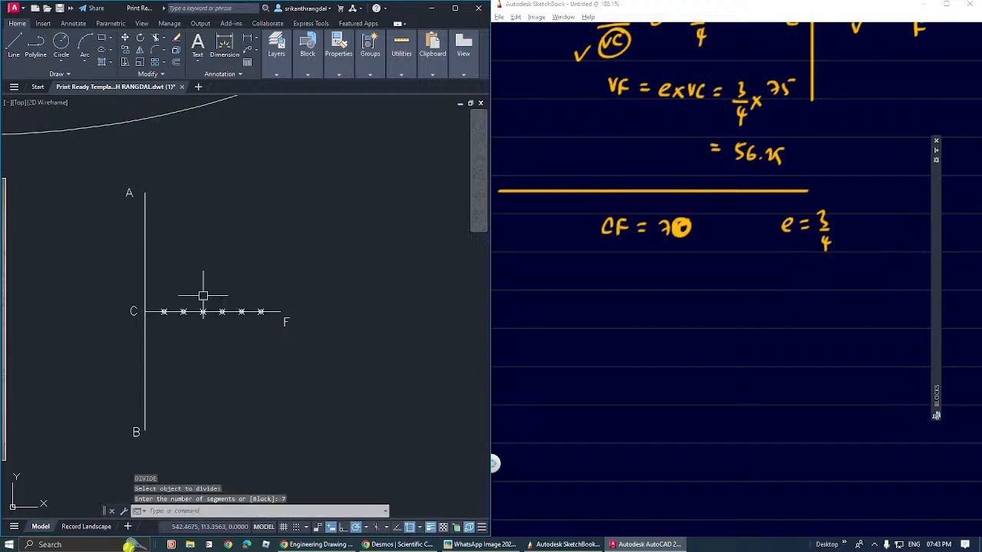
pyautogui.scroll(4, 202, 296)
pyautogui.scroll(-2, 197, 279)
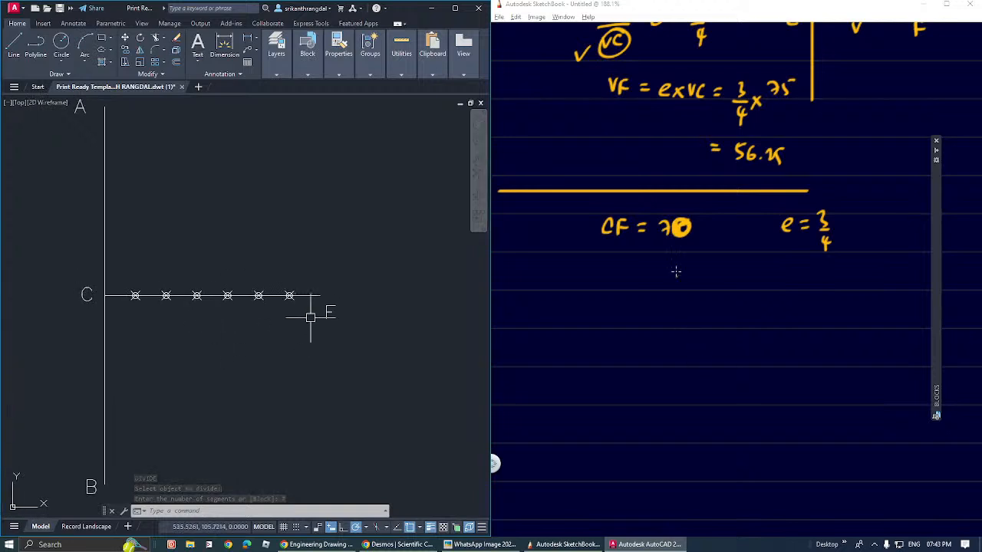
# Step: Handwrite PF/PN = e and the VF/VC ratio below CF = 70
pyautogui.moveTo(620, 266); pyautogui.dragTo(619, 277)
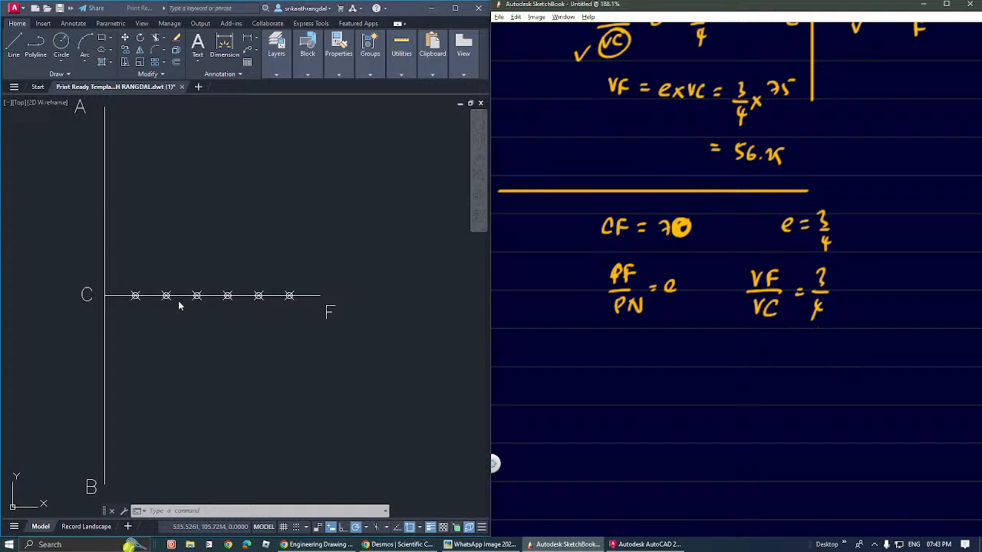
# Step: Copy the F label below line CF and rename it V
pyautogui.click(327, 309)
pyautogui.hotkey('ctrl', 'c')
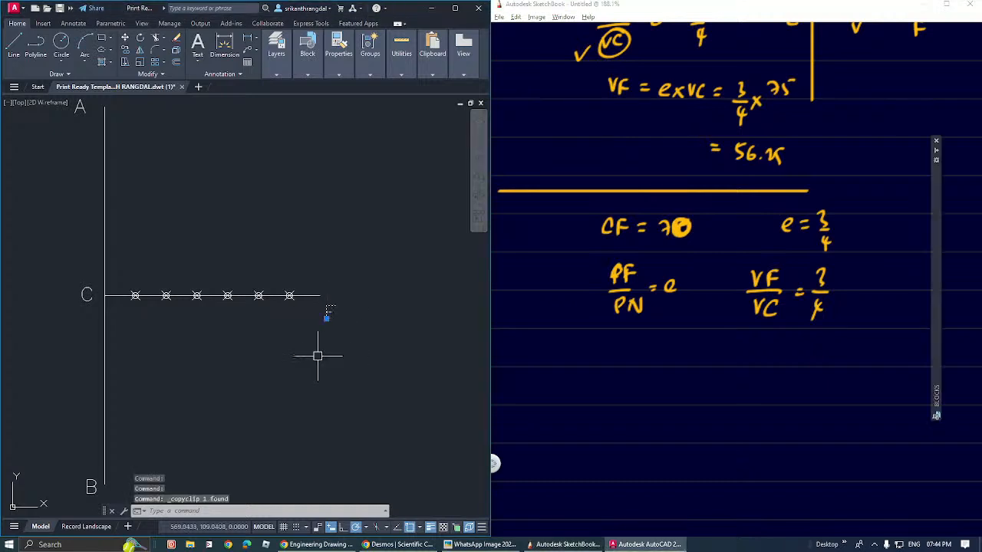
pyautogui.hotkey('ctrl', 'v')
pyautogui.click(228, 327)
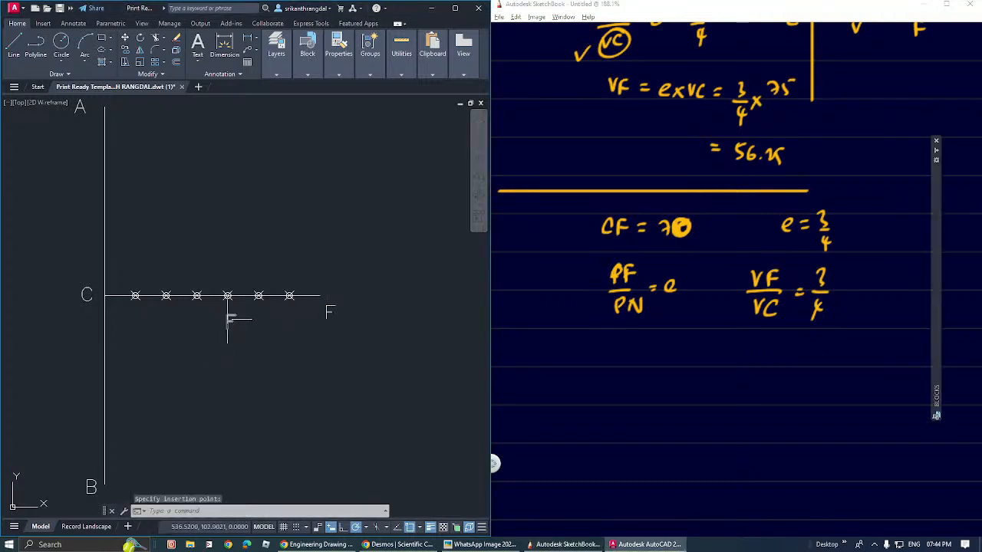
pyautogui.doubleClick(228, 325)
pyautogui.write('V')
pyautogui.click(280, 381)
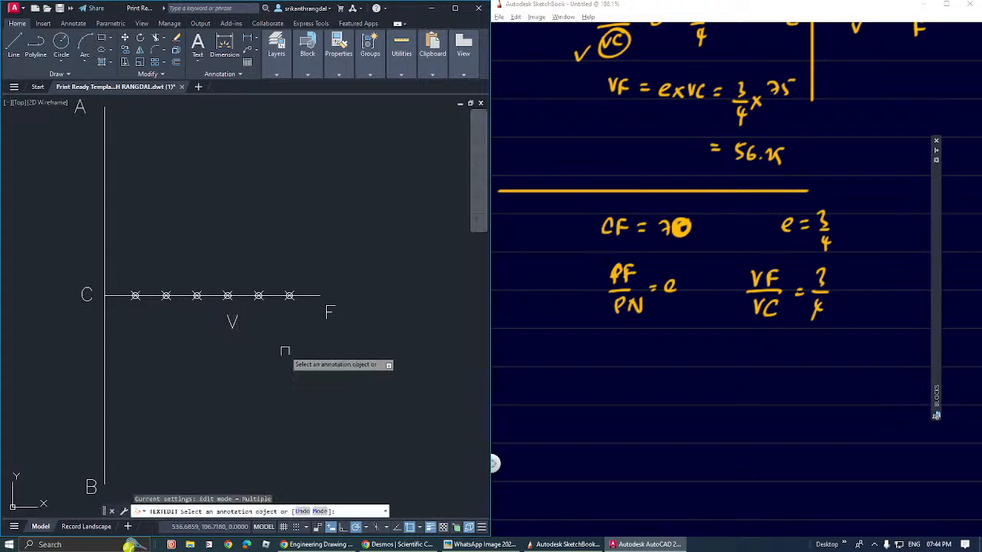
pyautogui.moveTo(280, 336); pyautogui.dragTo(262, 339, button='middle')
pyautogui.press('Escape')
pyautogui.press('Escape')
# Step: Draw a vertical line up from point V
pyautogui.scroll(-2, 236, 299)
pyautogui.scroll(4, 232, 323)
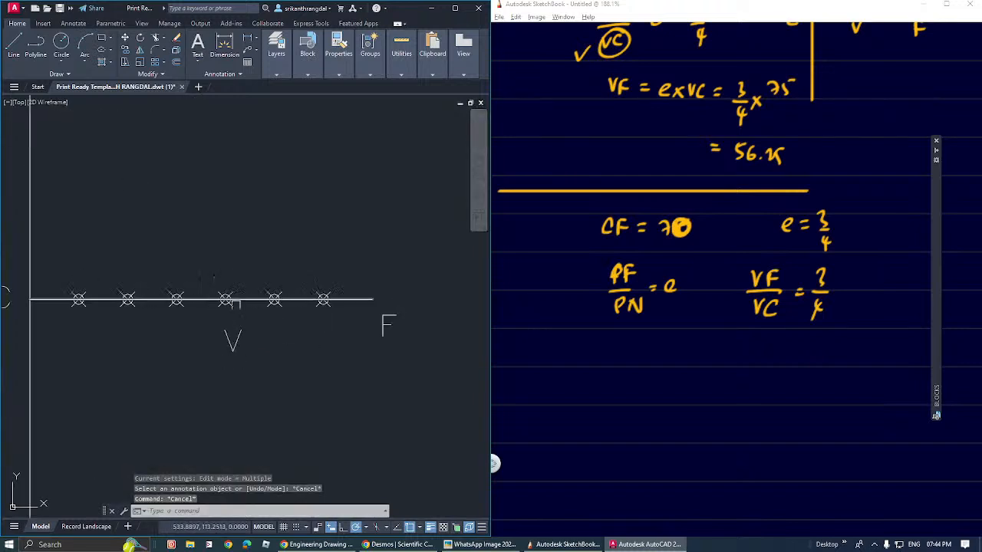
pyautogui.write('l')
pyautogui.press('Return')
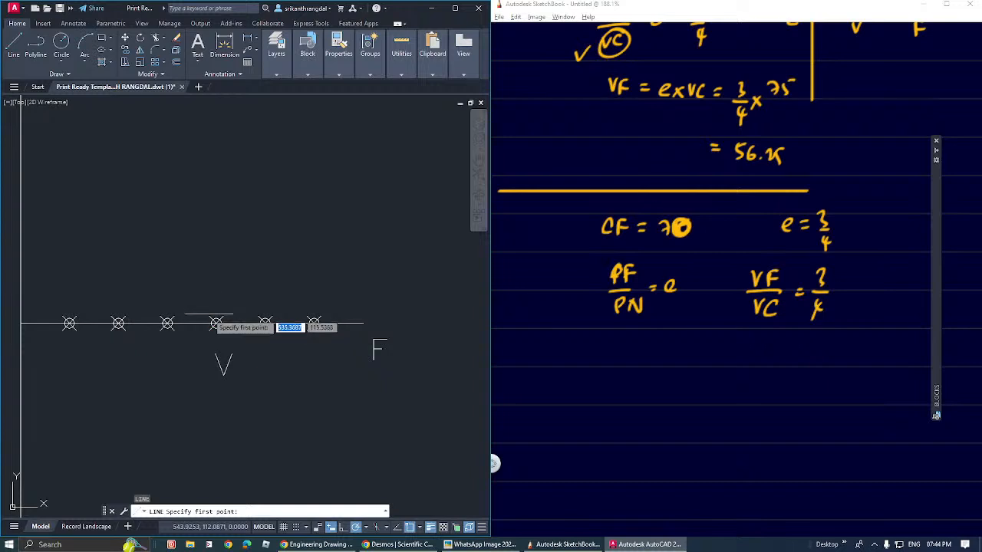
pyautogui.click(215, 323)
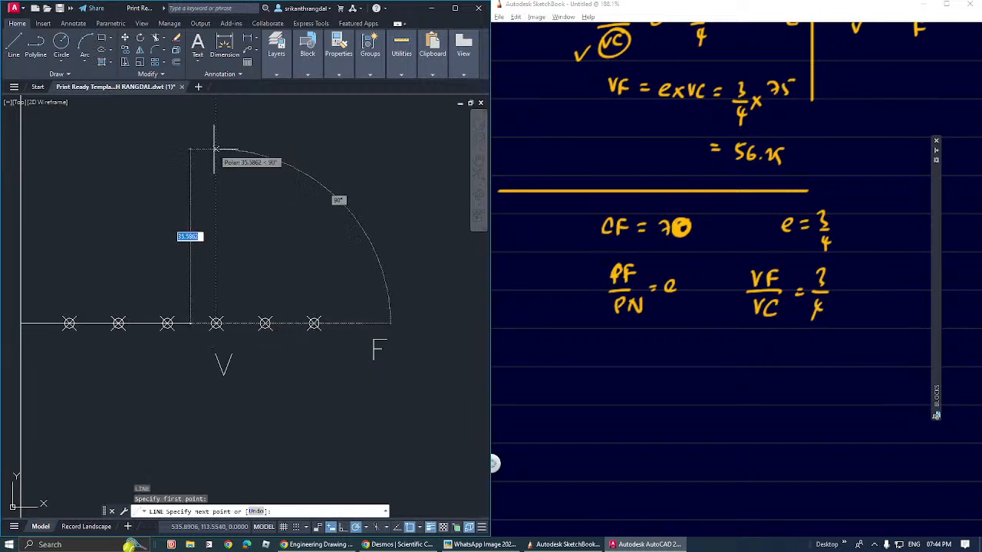
pyautogui.click(216, 149)
pyautogui.press('Return')
# Step: Draw a circle centred at V passing through F
pyautogui.moveTo(296, 235); pyautogui.dragTo(286, 252, button='middle')
pyautogui.press('Return')
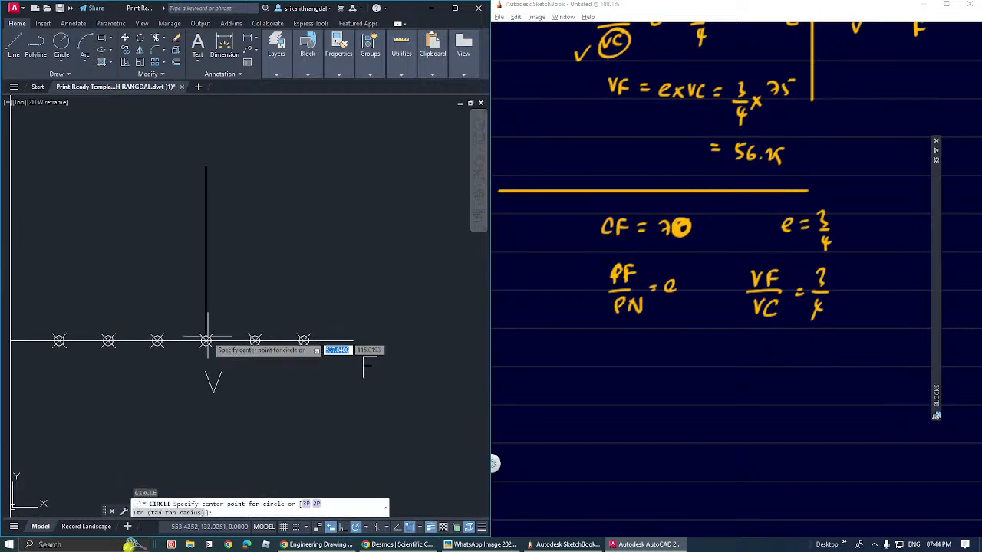
pyautogui.click(206, 341)
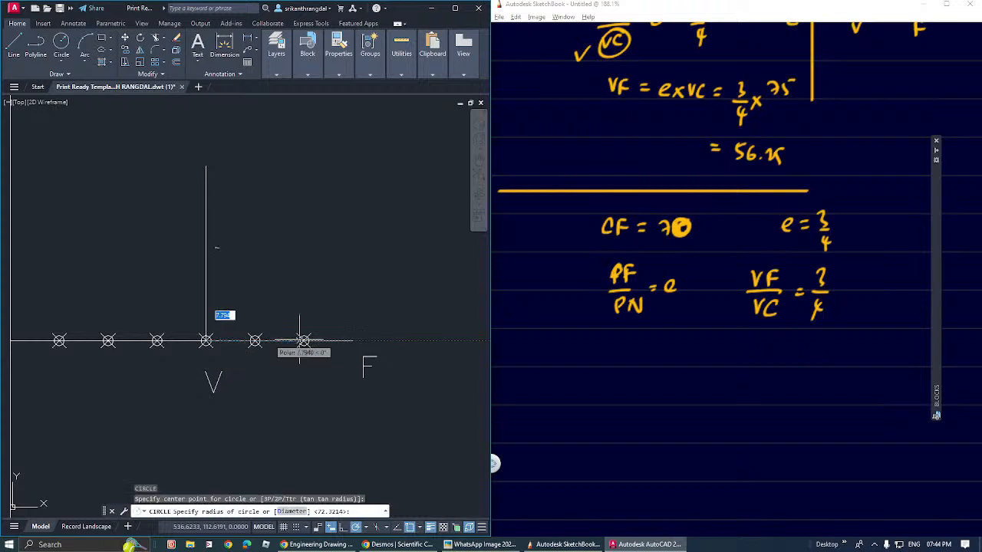
pyautogui.click(352, 341)
# Step: Copy the F label to the top of the perpendicular and rename it E
pyautogui.moveTo(339, 254); pyautogui.dragTo(330, 303, button='middle')
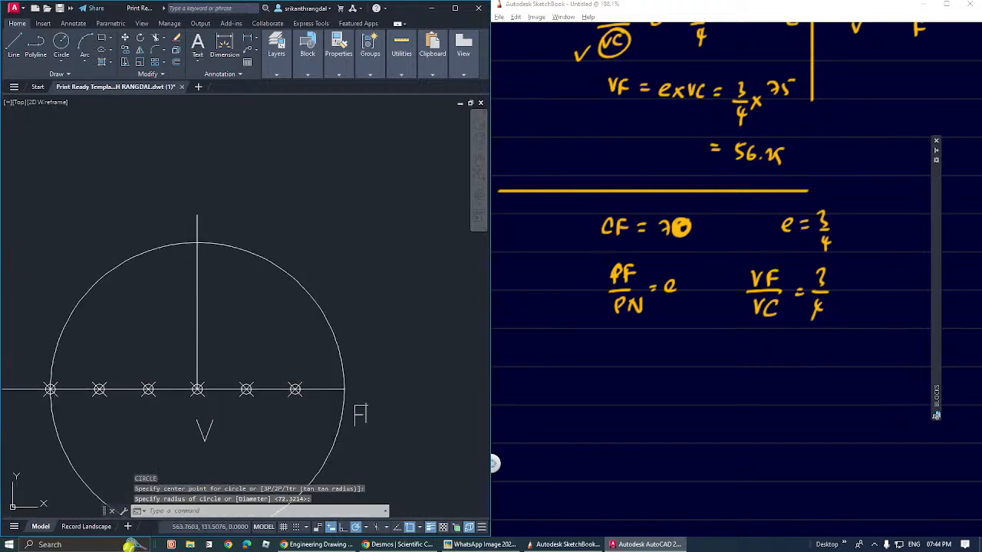
pyautogui.click(361, 400)
pyautogui.click(355, 426)
pyautogui.hotkey('ctrl', 'c')
pyautogui.hotkey('ctrl', 'v')
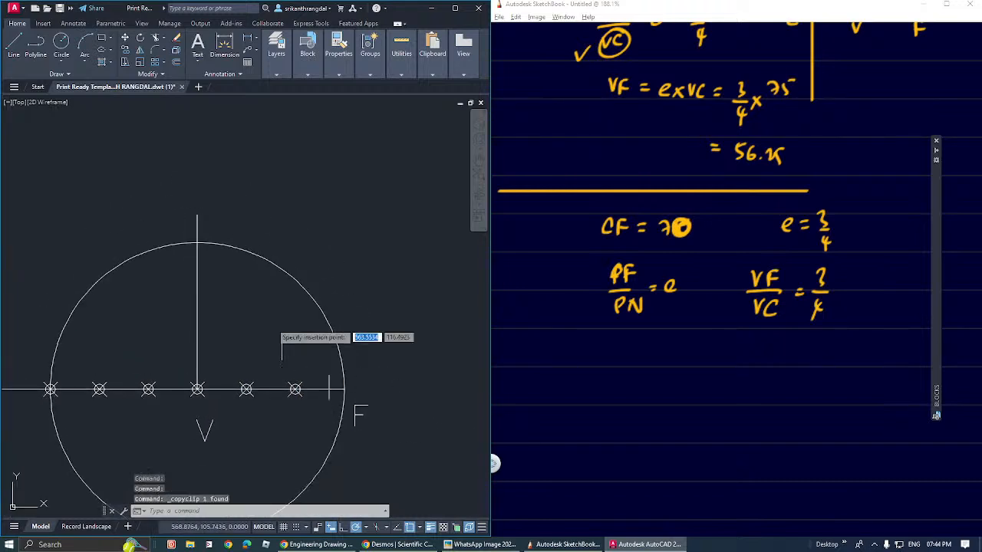
pyautogui.click(182, 243)
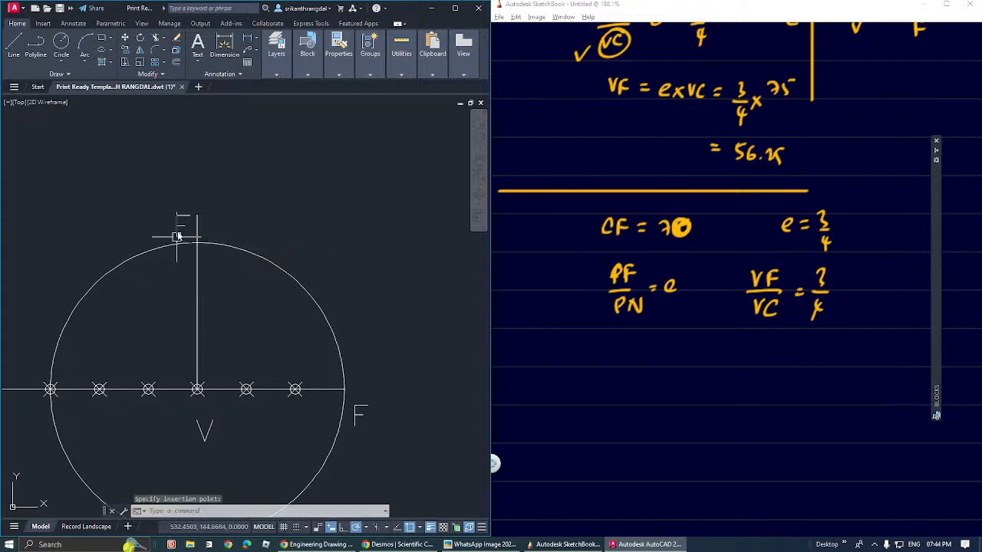
pyautogui.write('E')
pyautogui.click(236, 290)
pyautogui.moveTo(252, 293); pyautogui.dragTo(254, 269, button='middle')
pyautogui.scroll(-4, 254, 269)
pyautogui.press('Escape')
pyautogui.press('Escape')
pyautogui.scroll(-4, 255, 294)
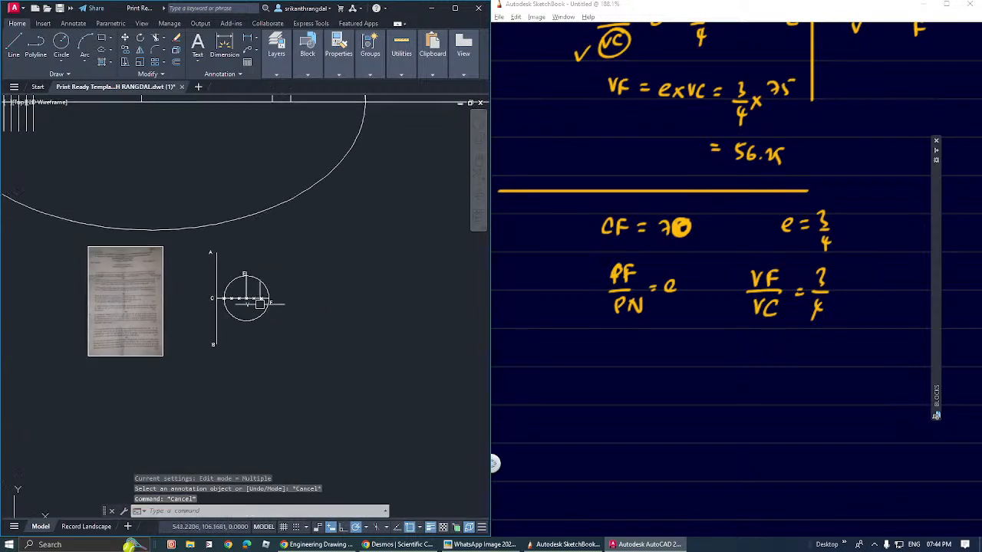
# Step: Trim the circle down to a quarter arc from E to F
pyautogui.click(261, 284)
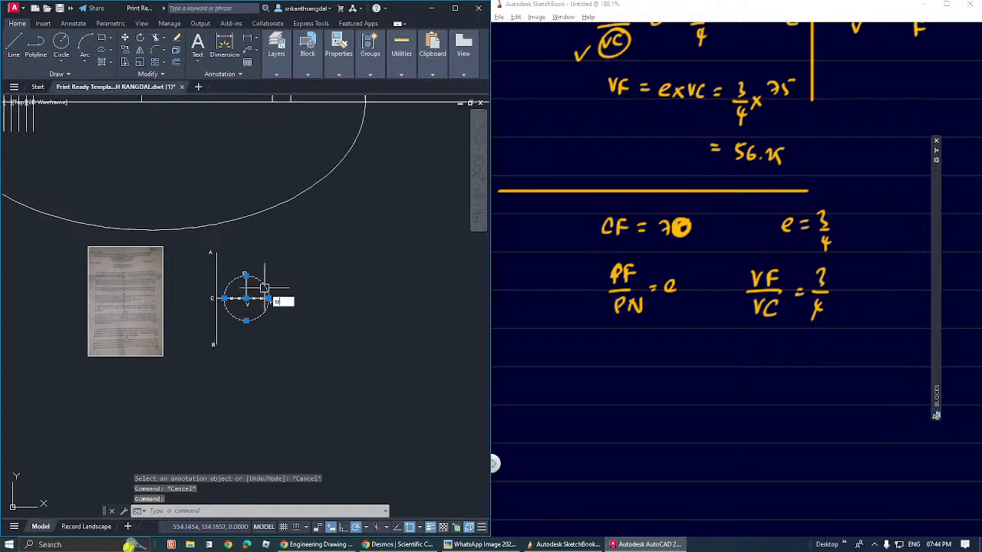
pyautogui.press('Escape')
pyautogui.write('tr')
pyautogui.press('Return')
pyautogui.click(225, 287)
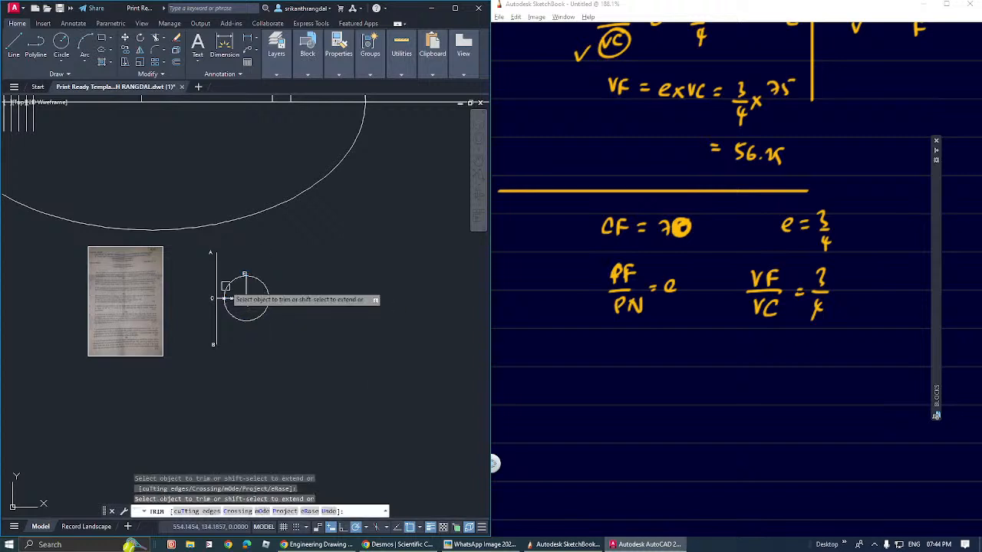
pyautogui.click(227, 289)
pyautogui.click(244, 321)
# Step: Draw a straight line joining point C to point E
pyautogui.press('Return')
pyautogui.moveTo(264, 304); pyautogui.dragTo(266, 310, button='middle')
pyautogui.scroll(4, 265, 307)
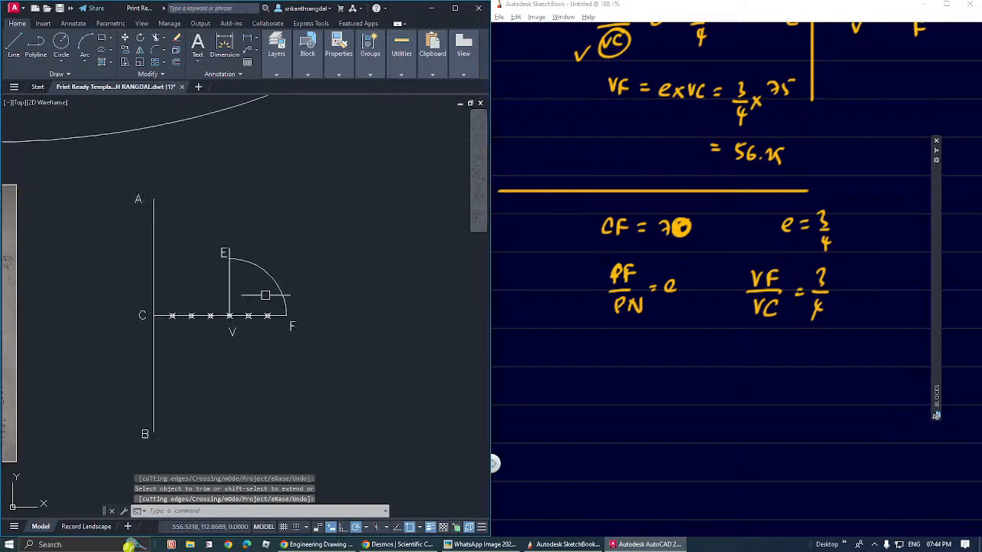
pyautogui.write('l')
pyautogui.press('Return')
pyautogui.click(154, 338)
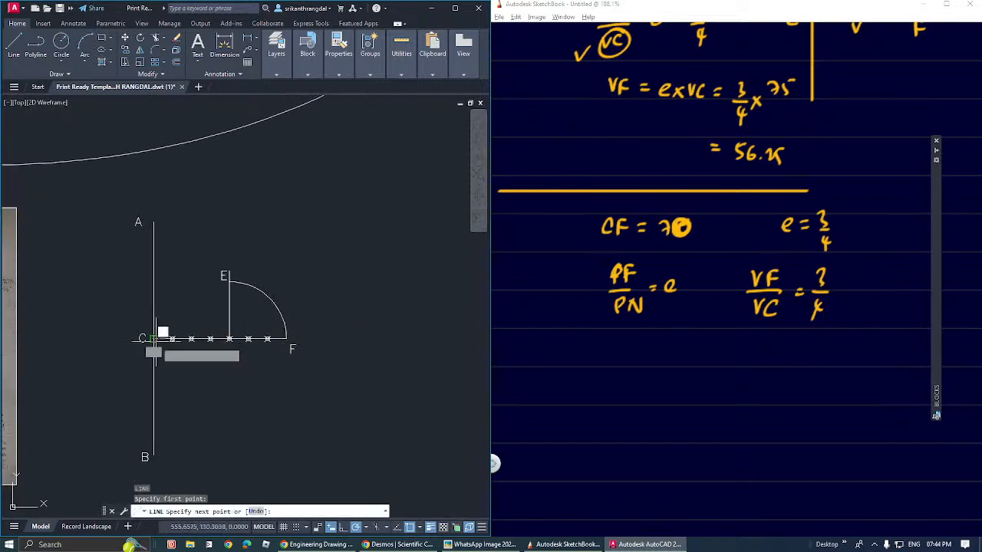
pyautogui.click(227, 283)
pyautogui.press('Return')
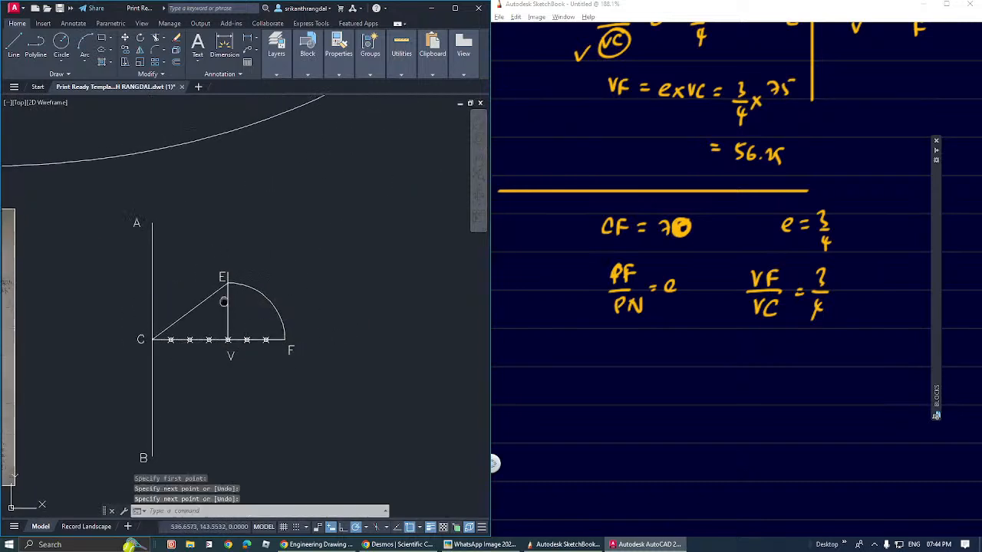
# Step: Offset line EV 15 units to the right to create the first vertical line
pyautogui.write('o')
pyautogui.press('Return')
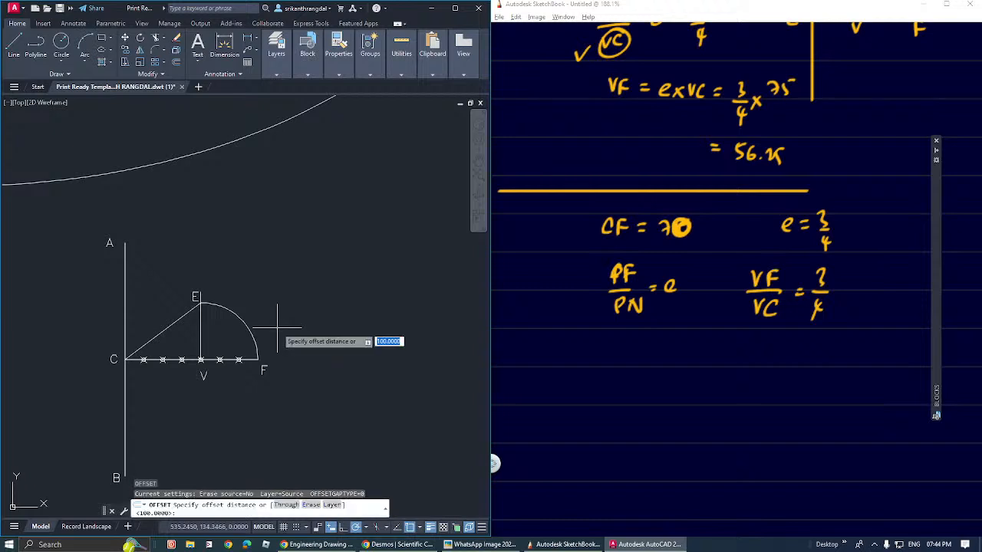
pyautogui.write('15')
pyautogui.press('Return')
pyautogui.scroll(3, 253, 337)
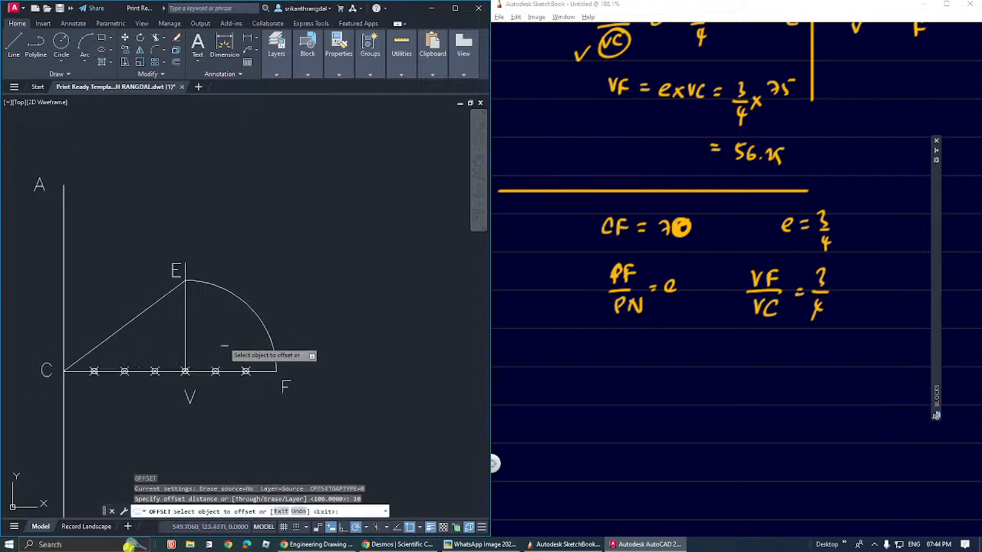
pyautogui.click(185, 326)
pyautogui.click(224, 361)
pyautogui.moveTo(224, 361); pyautogui.dragTo(216, 322, button='middle')
pyautogui.click(218, 287)
pyautogui.click(191, 299)
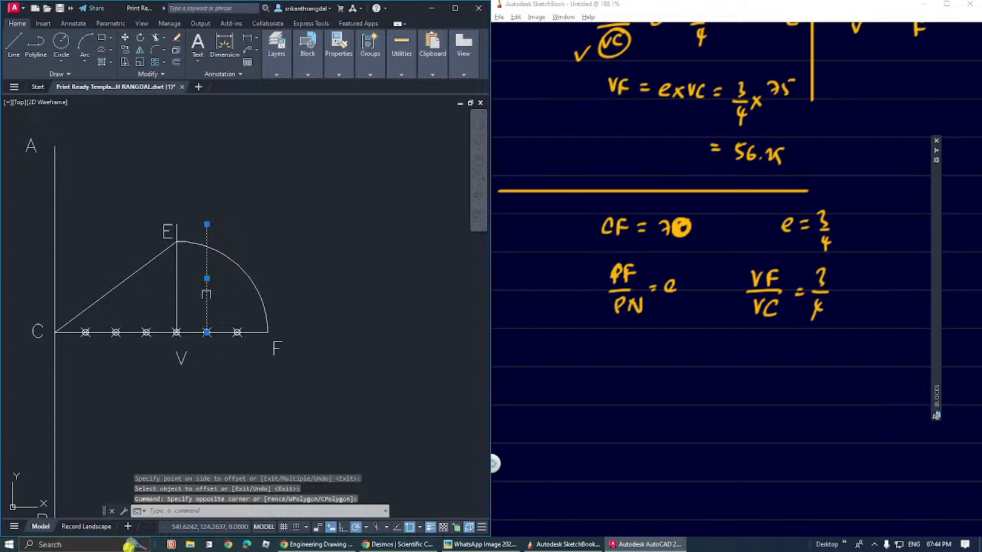
pyautogui.click(206, 278)
pyautogui.scroll(-2, 203, 318)
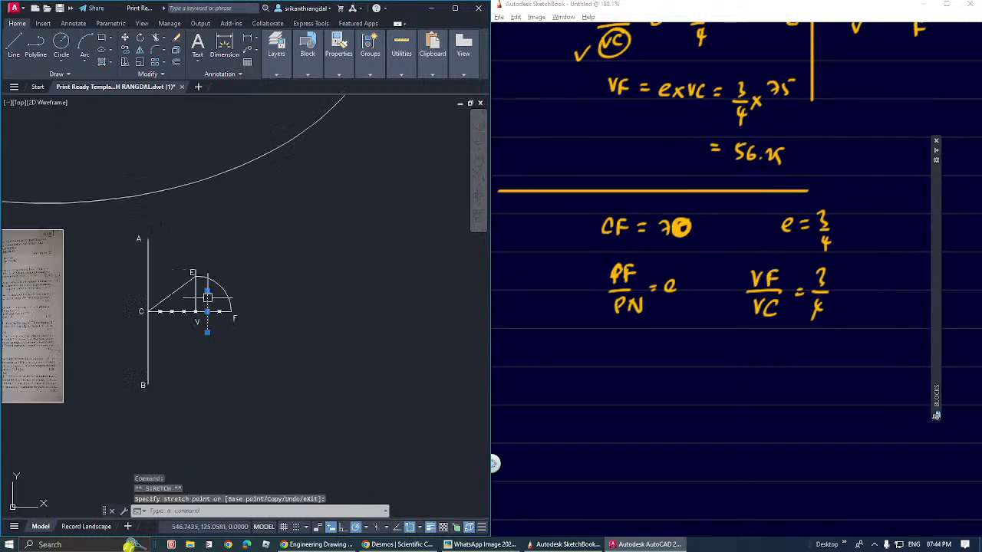
pyautogui.scroll(2, 204, 314)
# Step: Offset the rightmost vertical line 10 units at a time, repeatedly, until past F
pyautogui.write('o')
pyautogui.press('Return')
pyautogui.write('10')
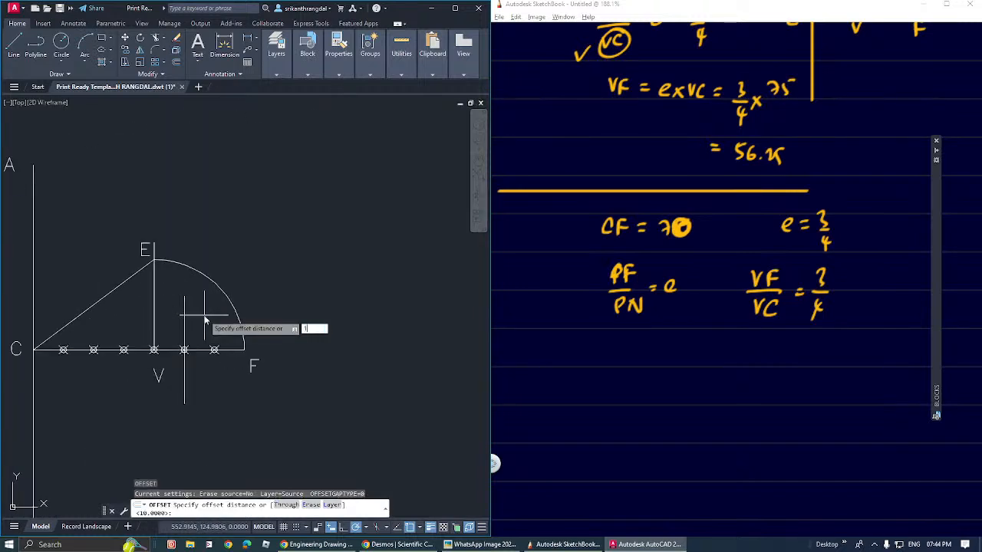
pyautogui.press('Return')
pyautogui.click(285, 308)
pyautogui.click(215, 315)
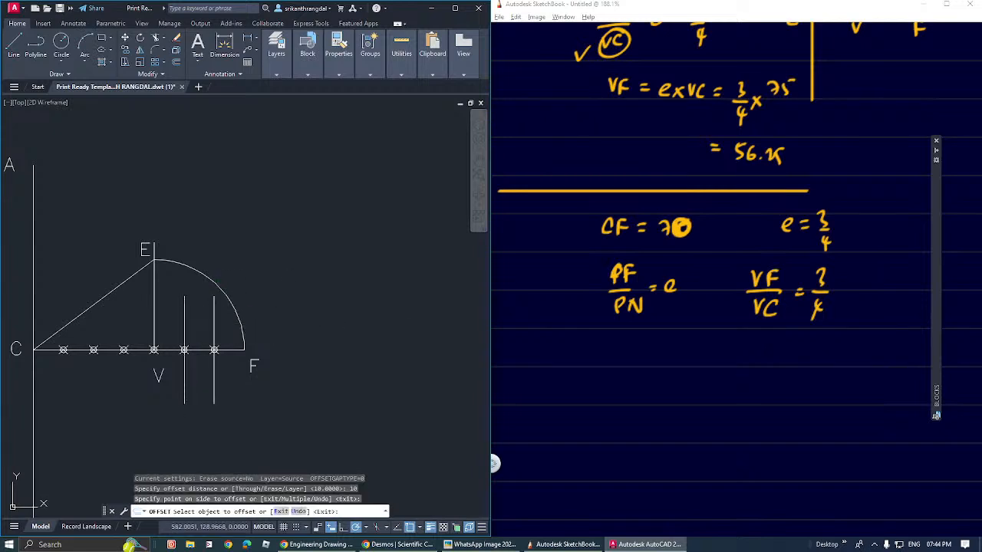
pyautogui.click(329, 325)
pyautogui.click(244, 314)
pyautogui.click(274, 309)
pyautogui.click(275, 310)
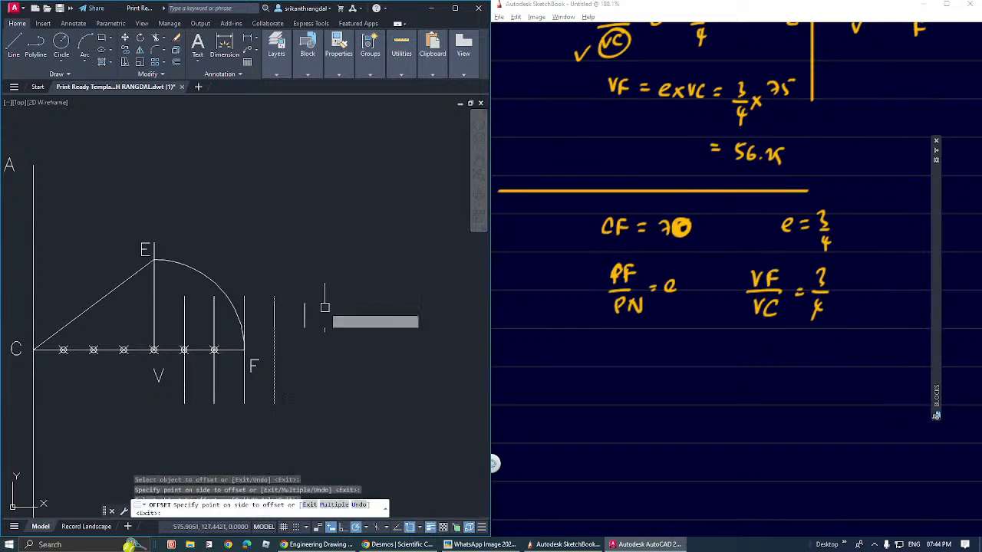
pyautogui.click(321, 305)
pyautogui.click(304, 314)
pyautogui.click(332, 321)
pyautogui.click(334, 321)
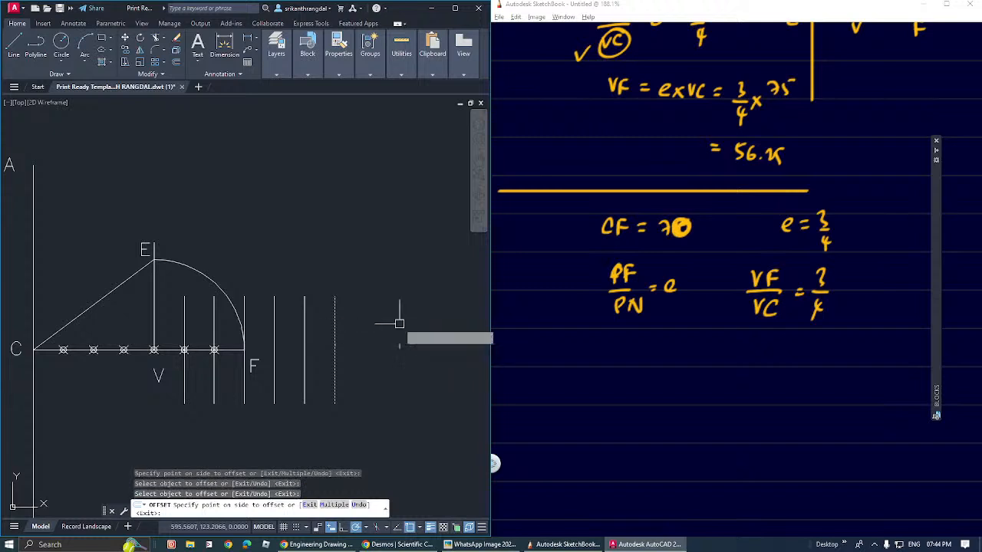
pyautogui.click(393, 325)
pyautogui.click(365, 326)
pyautogui.click(386, 323)
pyautogui.click(395, 323)
pyautogui.click(416, 318)
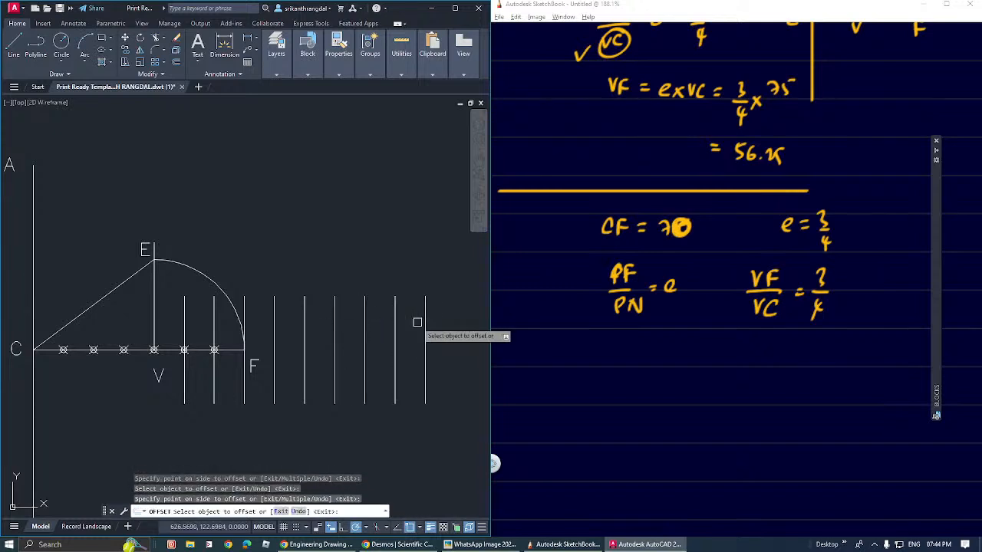
pyautogui.click(425, 322)
pyautogui.click(441, 324)
pyautogui.scroll(-4, 377, 324)
pyautogui.moveTo(347, 332); pyautogui.dragTo(336, 347, button='middle')
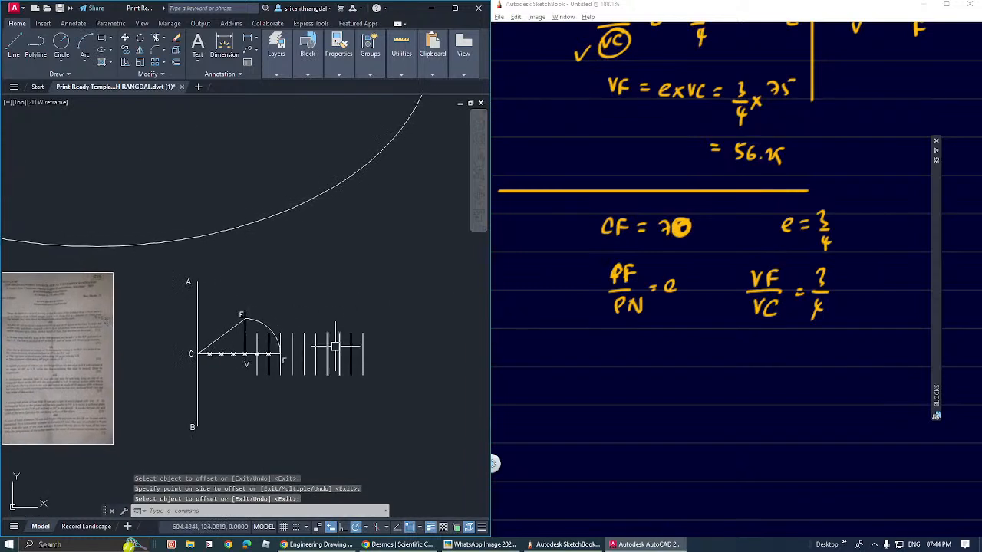
# Step: Fillet line CE so it meets the rightmost vertical line
pyautogui.write('f')
pyautogui.press('Return')
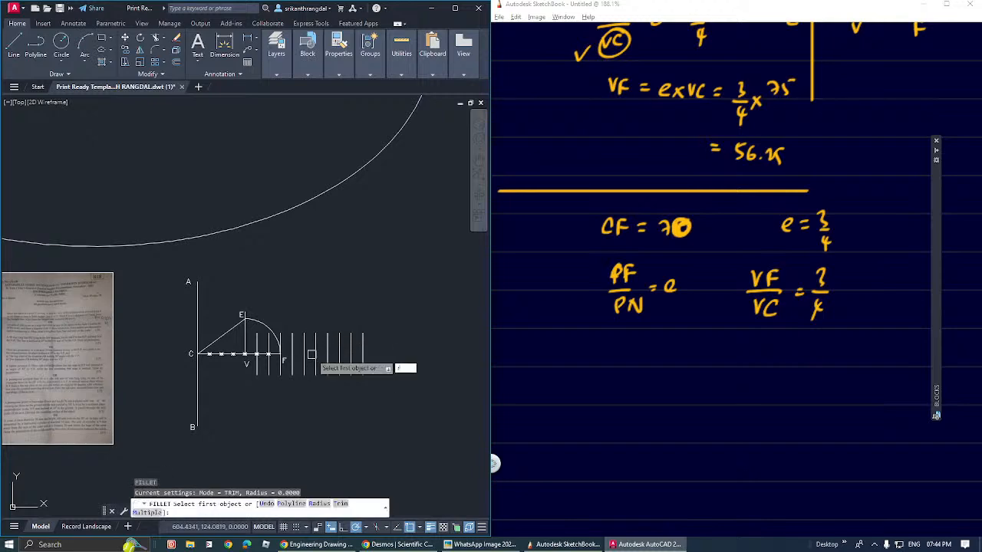
pyautogui.write('r')
pyautogui.press('Return')
pyautogui.press('Return')
pyautogui.click(363, 343)
pyautogui.click(247, 332)
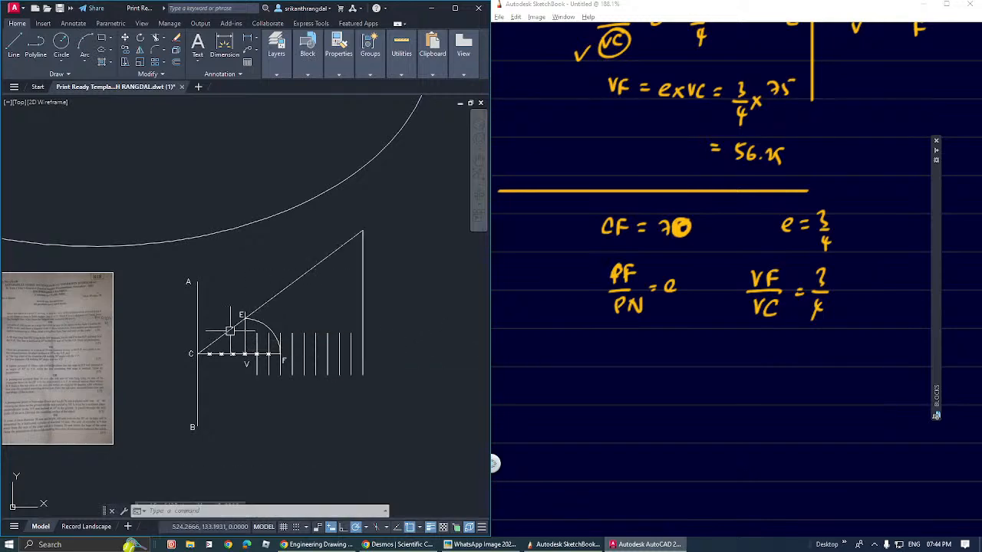
pyautogui.scroll(4, 316, 312)
pyautogui.scroll(-4, 315, 313)
pyautogui.press('Escape')
pyautogui.press('Escape')
# Step: Extend all the vertical lines up to the sloped line CE as boundary
pyautogui.click(317, 287)
pyautogui.click(289, 263)
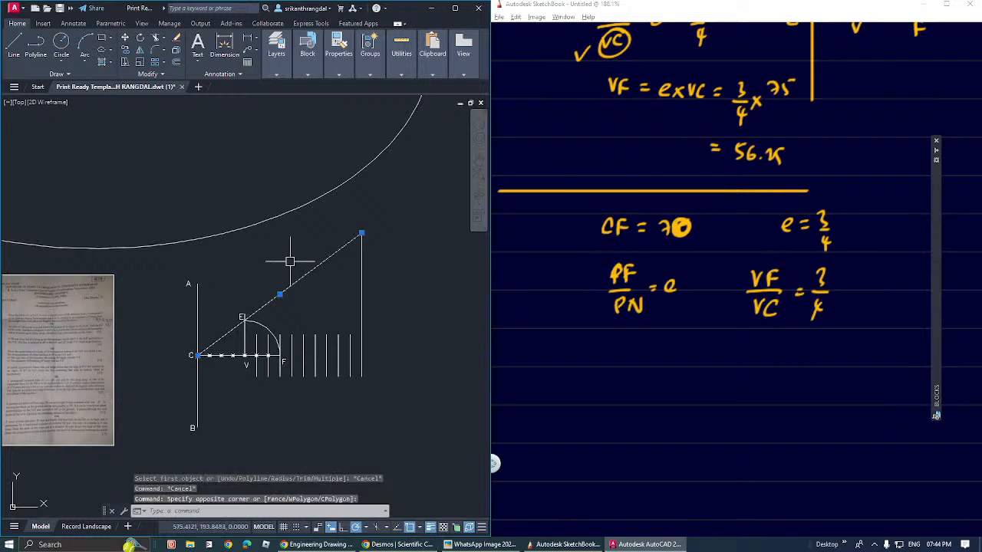
pyautogui.moveTo(290, 304); pyautogui.dragTo(286, 316, button='middle')
pyautogui.write('ex')
pyautogui.press('Return')
pyautogui.scroll(2, 344, 350)
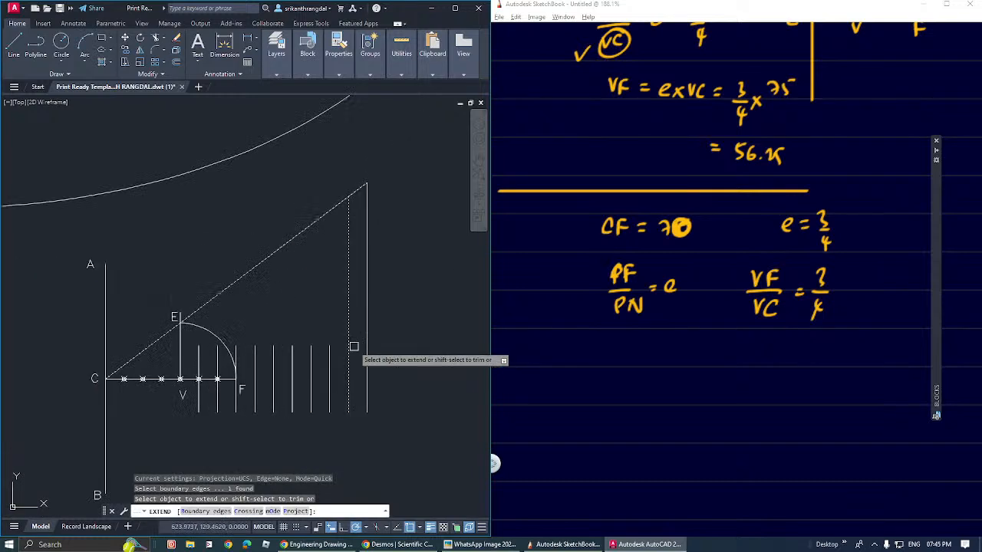
pyautogui.click(357, 353)
pyautogui.press('Return')
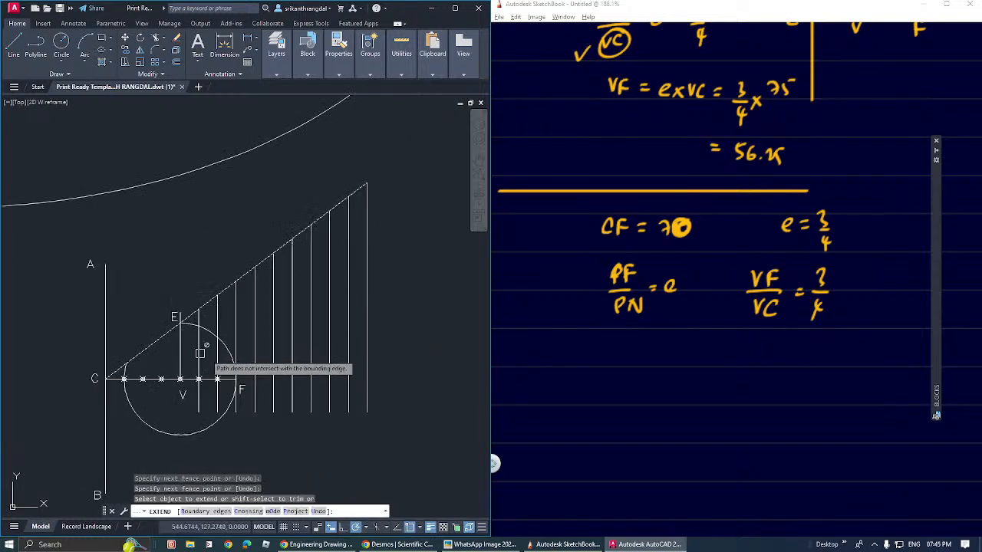
pyautogui.moveTo(223, 413); pyautogui.dragTo(280, 386, button='middle')
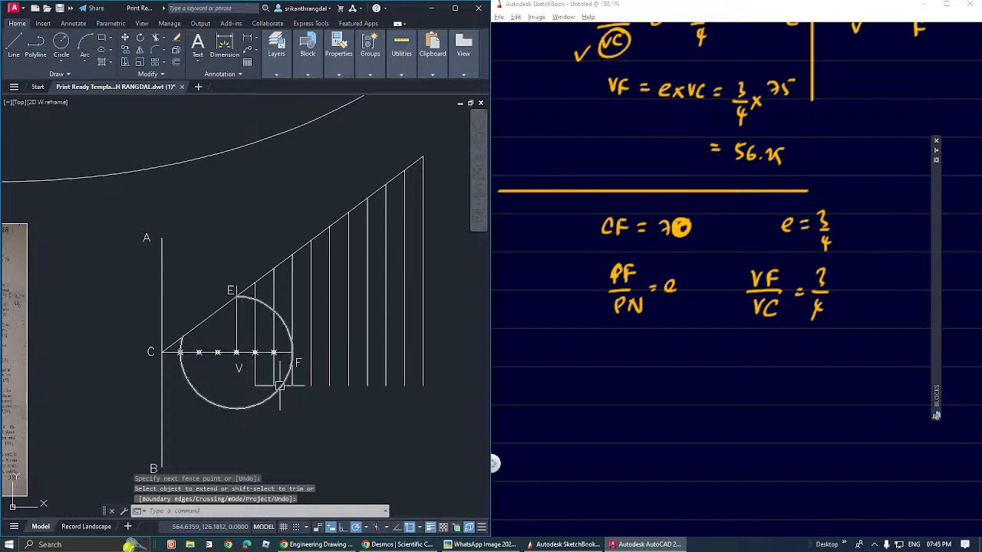
pyautogui.press('Return')
pyautogui.scroll(4, 182, 354)
pyautogui.press('Return')
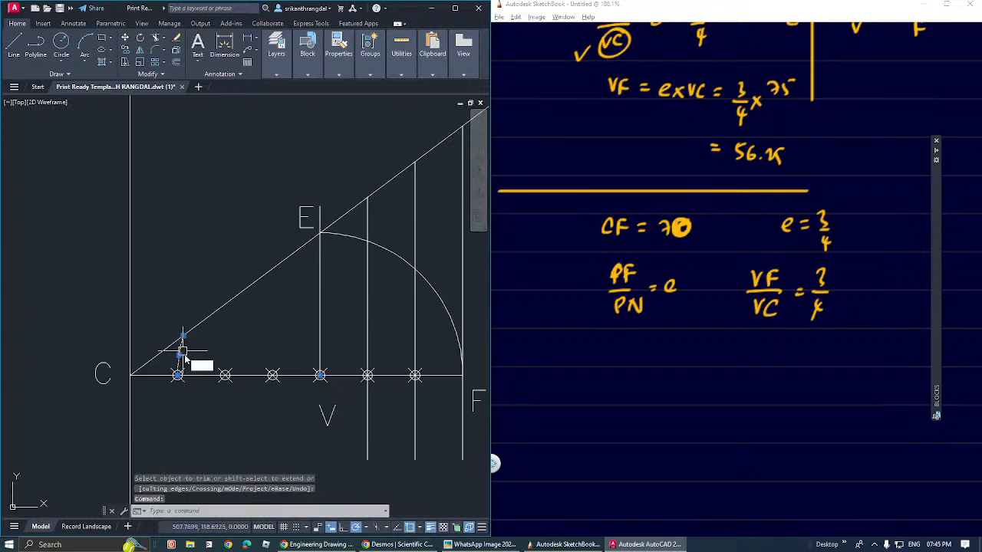
# Step: Erase the stray short segment near C
pyautogui.write('e')
pyautogui.press('Return')
pyautogui.scroll(-3, 183, 354)
pyautogui.scroll(3, 188, 354)
pyautogui.scroll(-1, 193, 323)
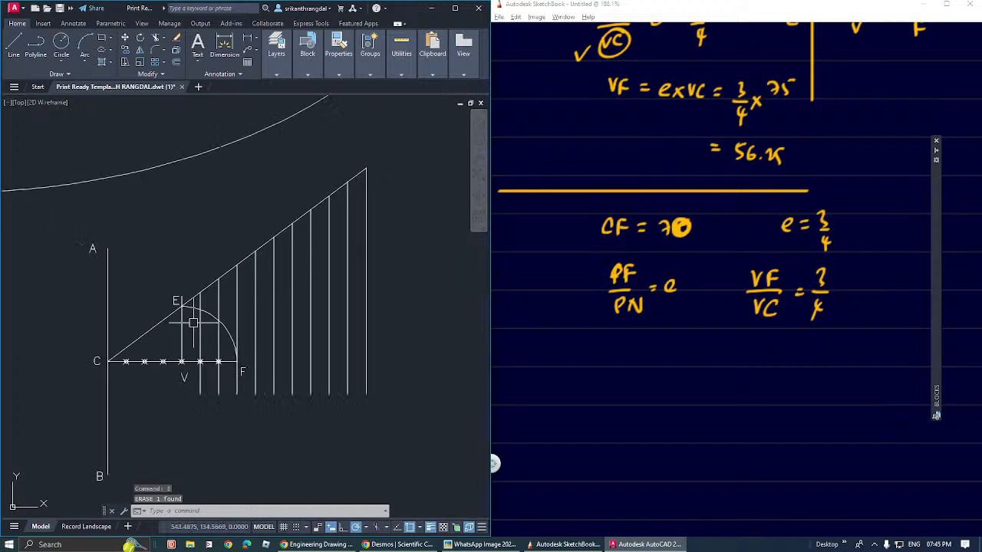
# Step: Drag the base line's F-end grip further right so it runs well past F
pyautogui.moveTo(209, 317); pyautogui.dragTo(205, 322, button='middle')
pyautogui.click(223, 368)
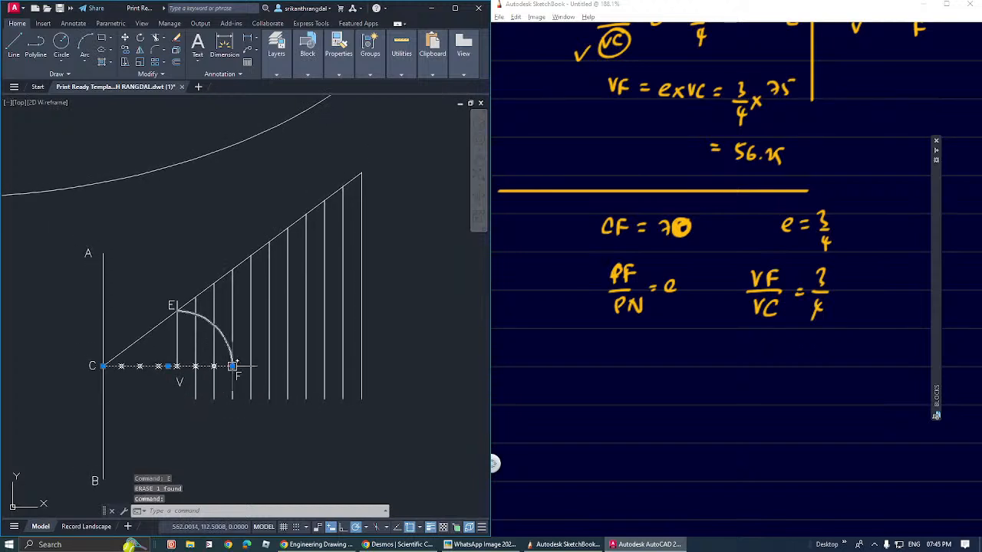
pyautogui.click(233, 366)
pyautogui.click(406, 366)
pyautogui.press('Escape')
pyautogui.moveTo(353, 330); pyautogui.dragTo(294, 337, button='middle')
pyautogui.scroll(2, 147, 339)
pyautogui.scroll(-6, 146, 338)
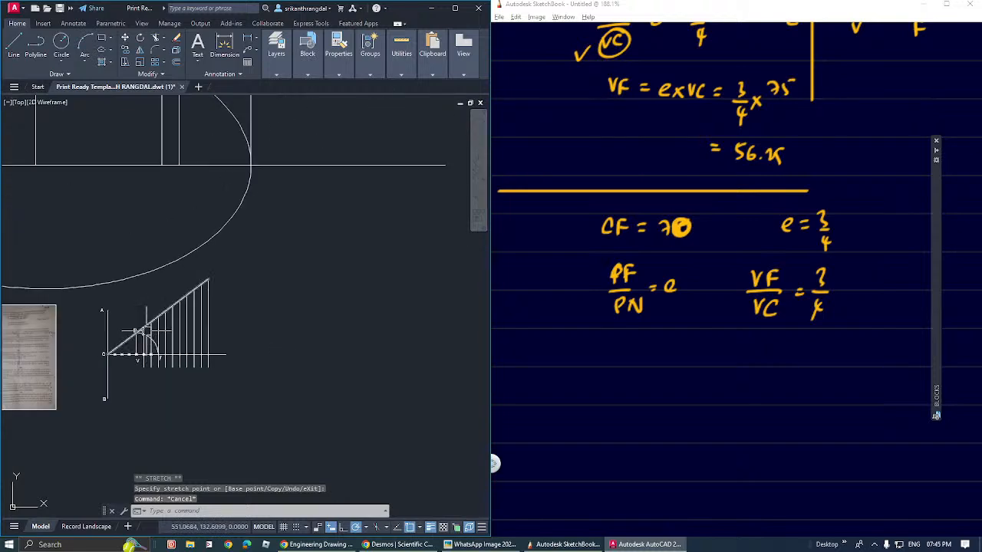
# Step: Insert the Compass block from the Blocks palette near point F
pyautogui.moveTo(936, 395)
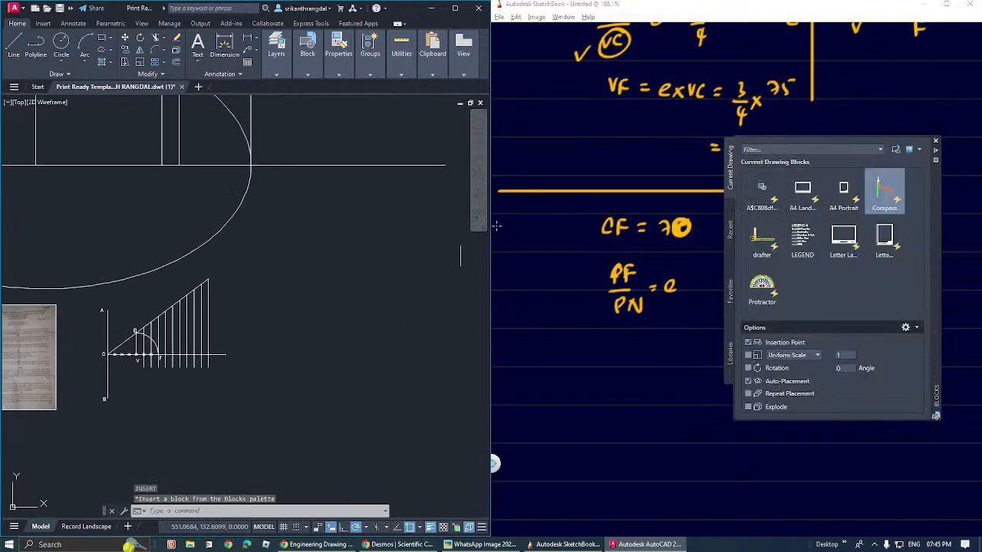
pyautogui.click(884, 192)
pyautogui.scroll(6, 150, 349)
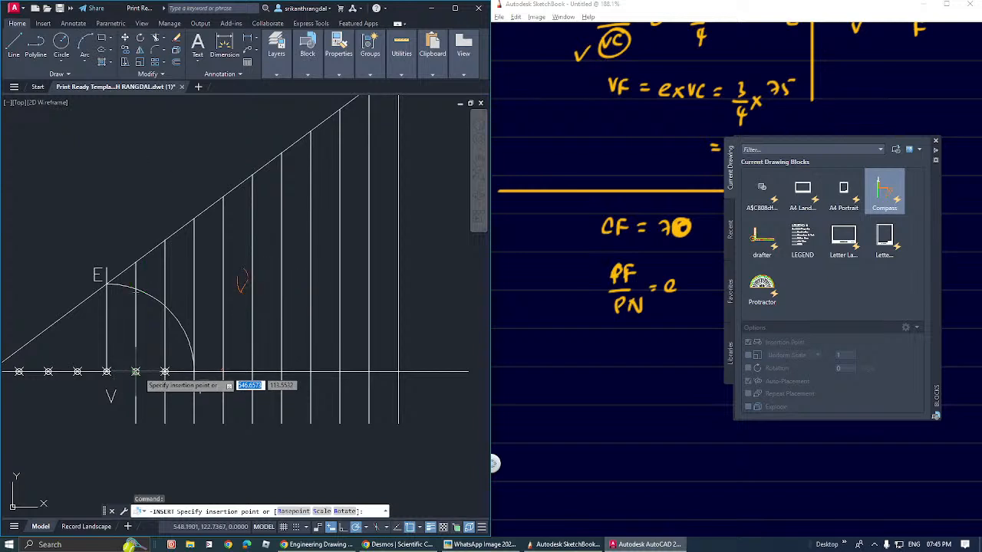
pyautogui.click(221, 360)
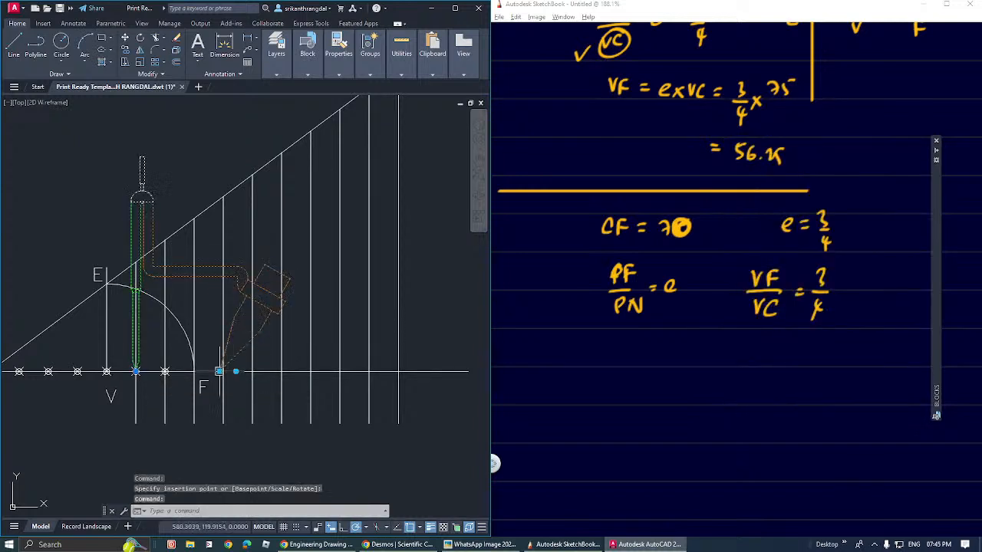
# Step: Use the compass grips to swing its arm and stretch its tip onto endpoint F
pyautogui.click(219, 371)
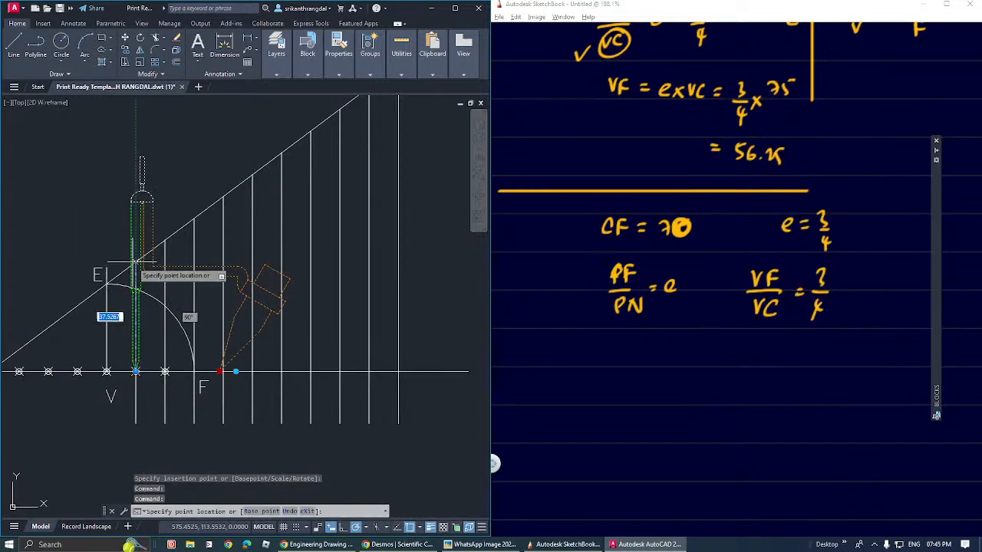
pyautogui.click(136, 261)
pyautogui.moveTo(139, 285); pyautogui.dragTo(191, 286, button='middle')
pyautogui.moveTo(210, 324); pyautogui.dragTo(189, 325, button='middle')
pyautogui.click(166, 372)
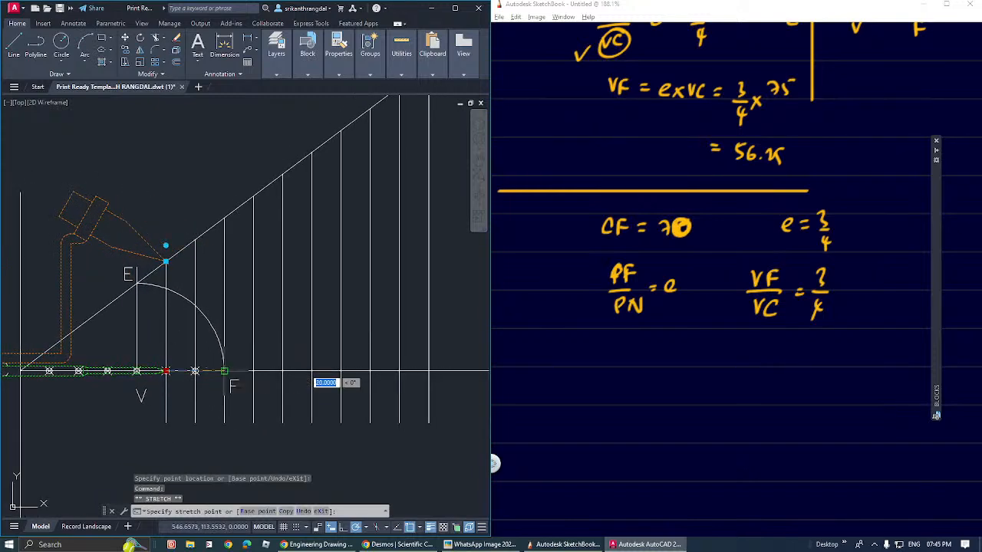
pyautogui.click(224, 371)
pyautogui.moveTo(224, 371); pyautogui.dragTo(221, 388, button='middle')
pyautogui.press('Return')
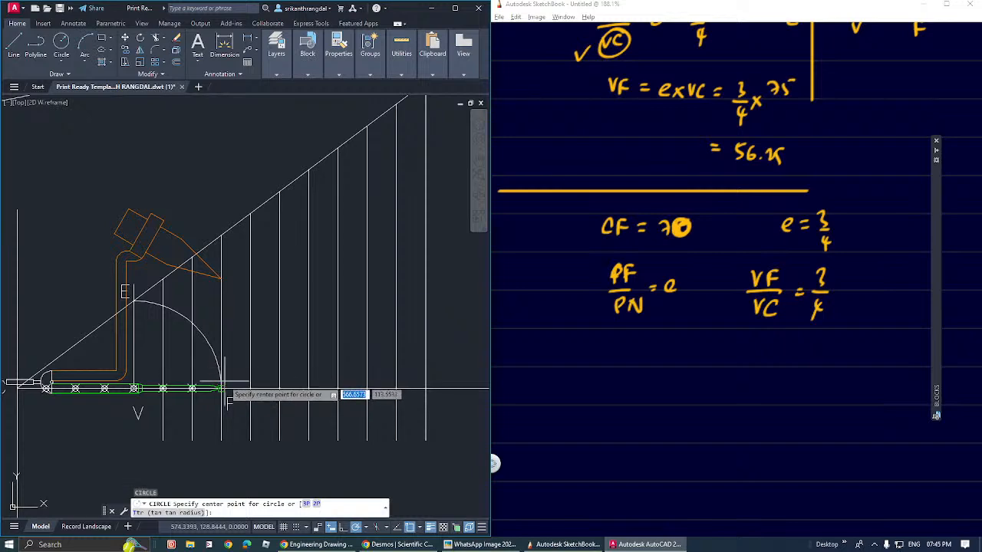
# Step: Draw the large circle centred at F and mark with a point where the vertical meets it
pyautogui.click(221, 278)
pyautogui.click(221, 278)
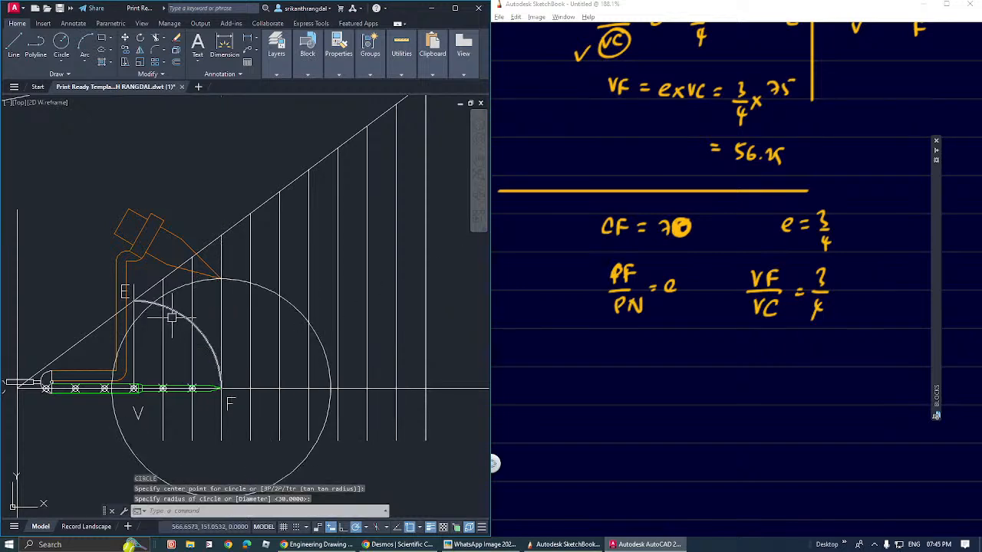
pyautogui.scroll(4, 184, 303)
pyautogui.write('p')
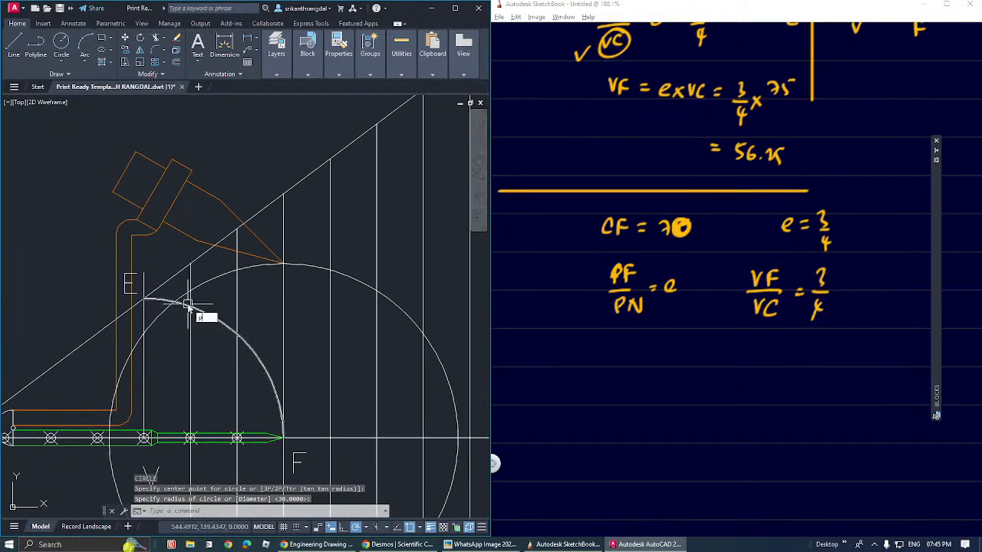
pyautogui.write('o')
pyautogui.press('Return')
pyautogui.click(190, 291)
pyautogui.scroll(-3, 175, 284)
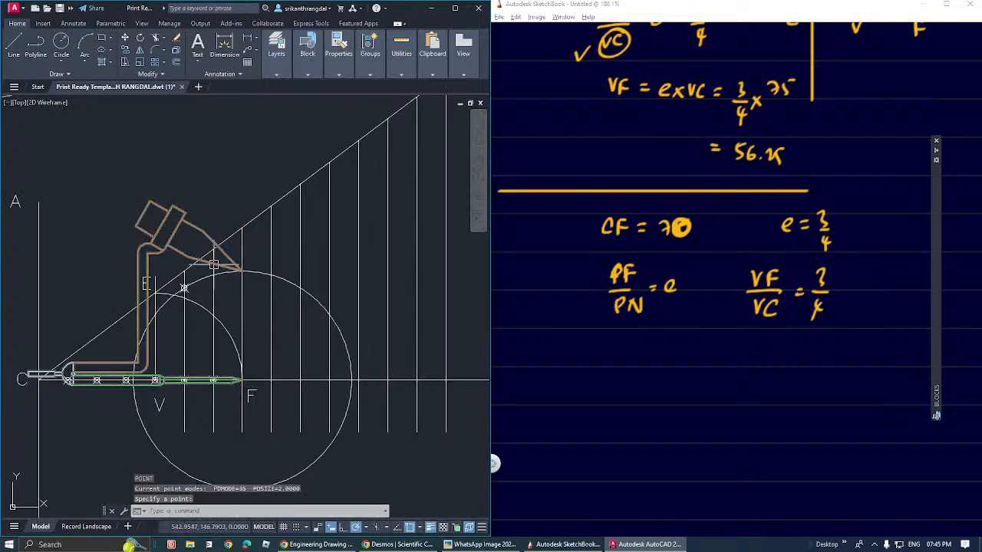
pyautogui.press('Escape')
# Step: Move the compass and pencil drawing so its arm rests on the inclined line
pyautogui.click(213, 265)
pyautogui.click(242, 380)
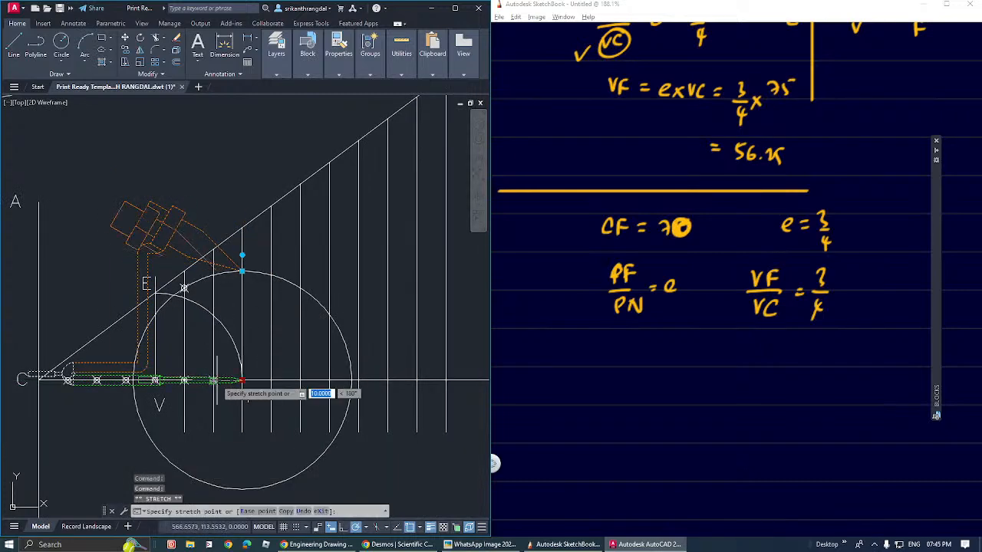
pyautogui.click(213, 379)
pyautogui.click(212, 271)
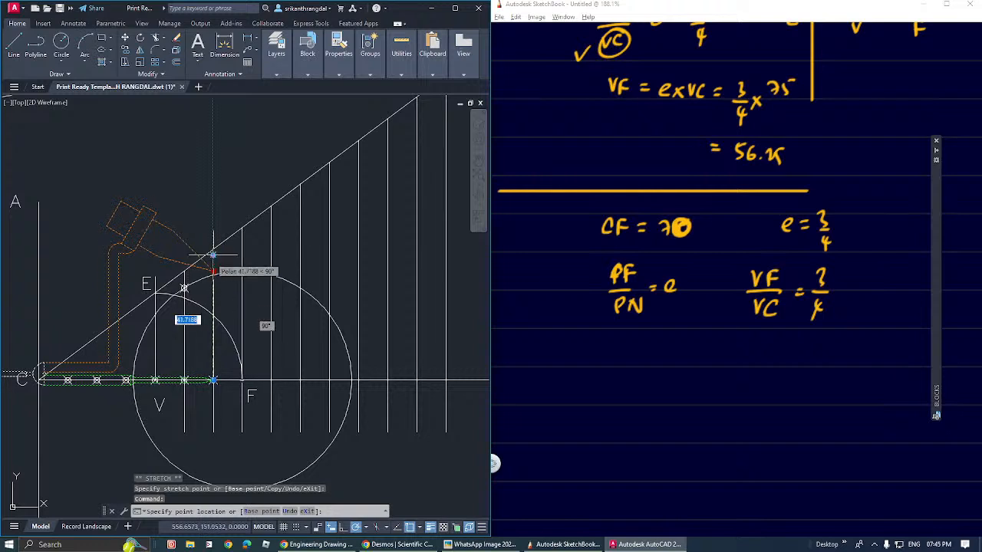
pyautogui.click(208, 257)
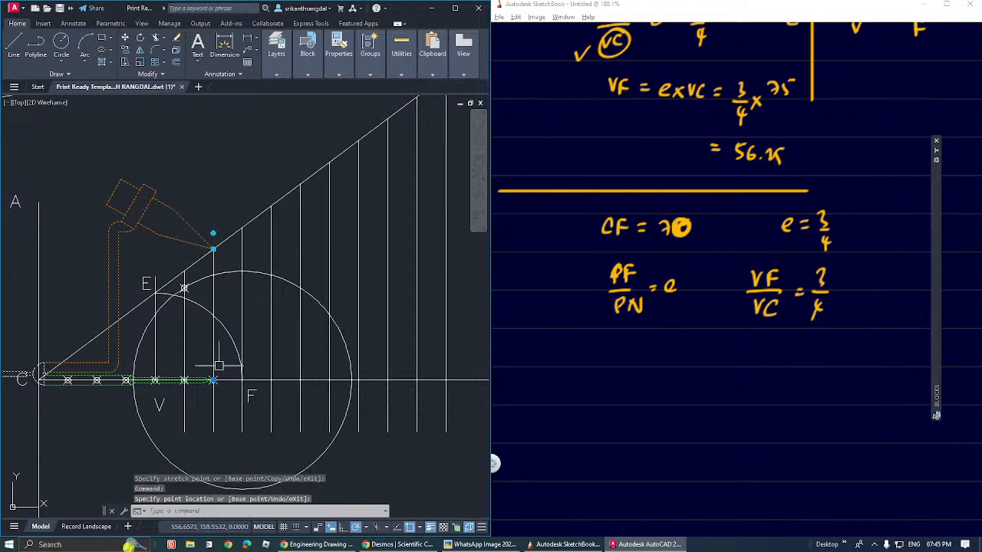
pyautogui.click(241, 380)
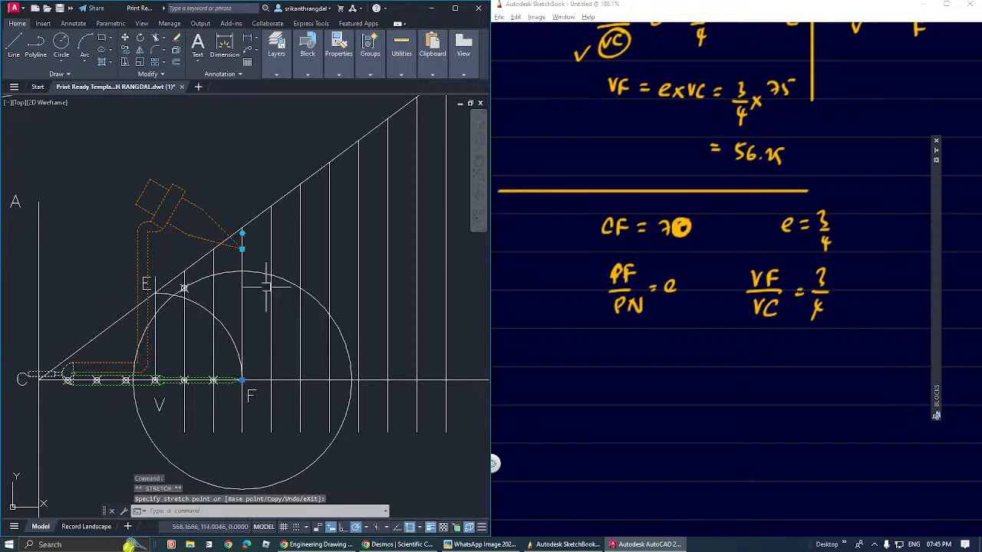
# Step: Resize the big circle and mark its intersections with the inclined line using points
pyautogui.click(257, 274)
pyautogui.click(242, 272)
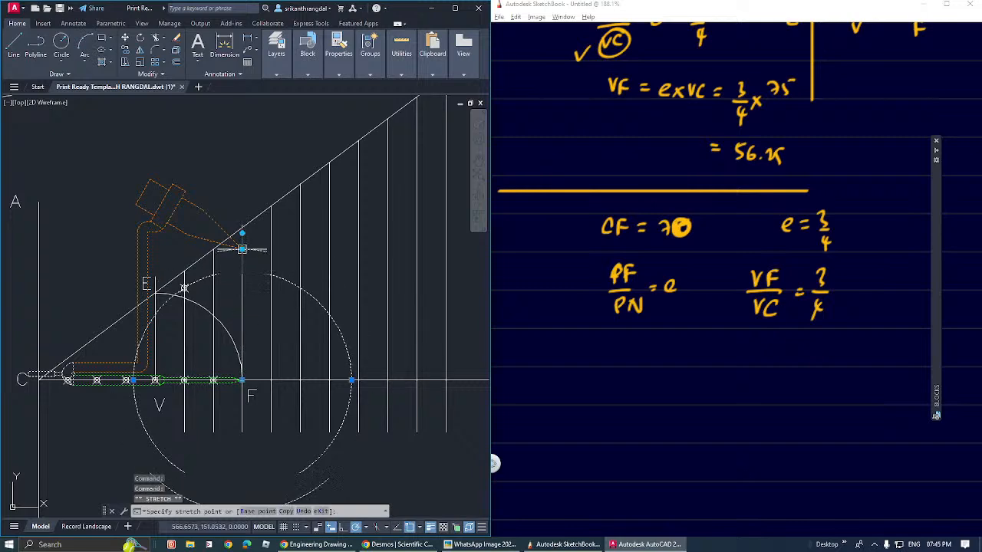
pyautogui.press('Return')
pyautogui.scroll(3, 214, 253)
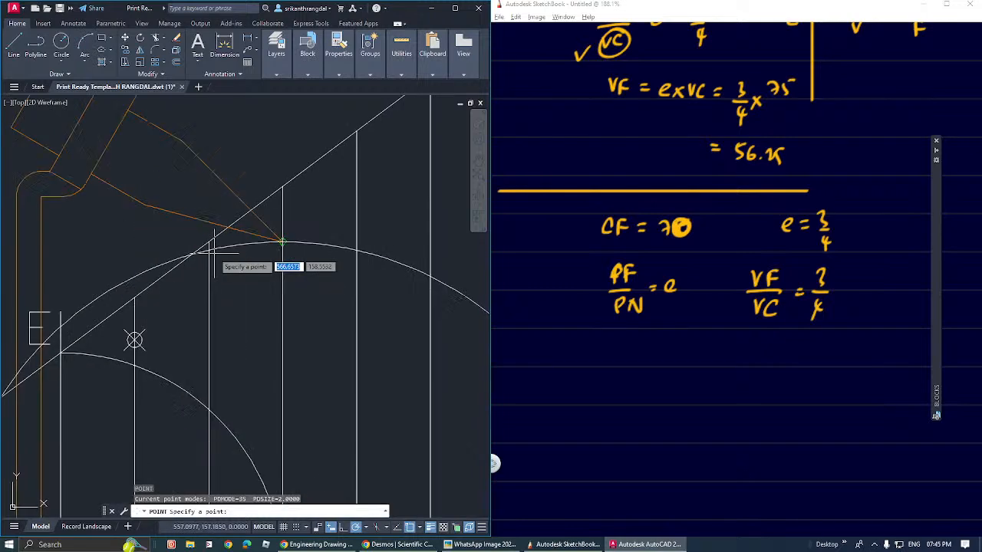
pyautogui.click(282, 242)
pyautogui.scroll(-3, 185, 236)
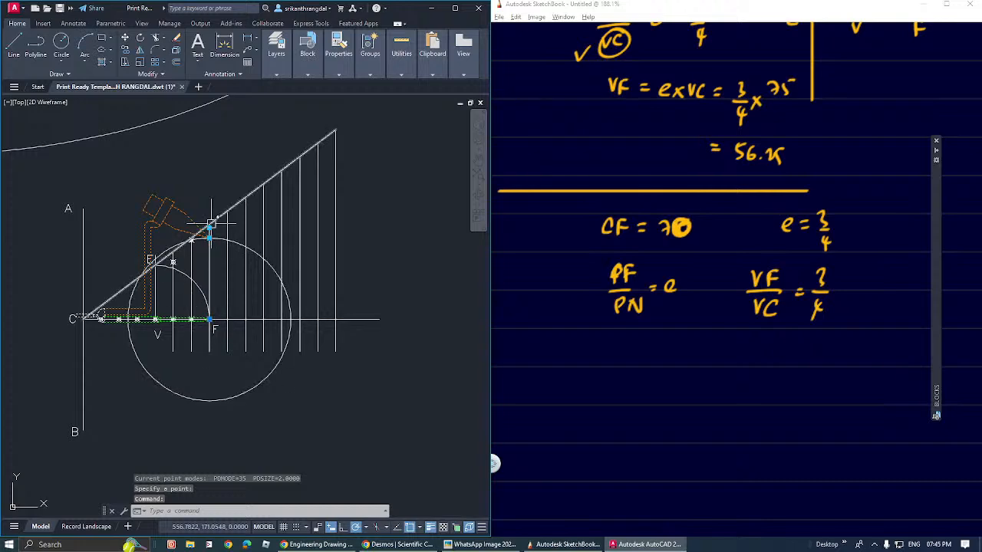
pyautogui.press('space')
pyautogui.scroll(4, 212, 225)
pyautogui.scroll(-2, 219, 238)
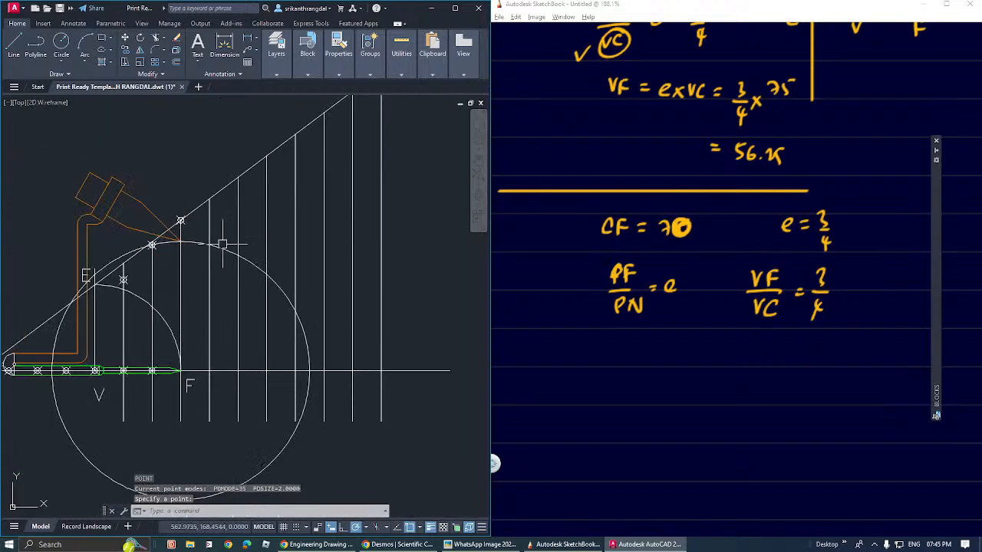
pyautogui.click(181, 371)
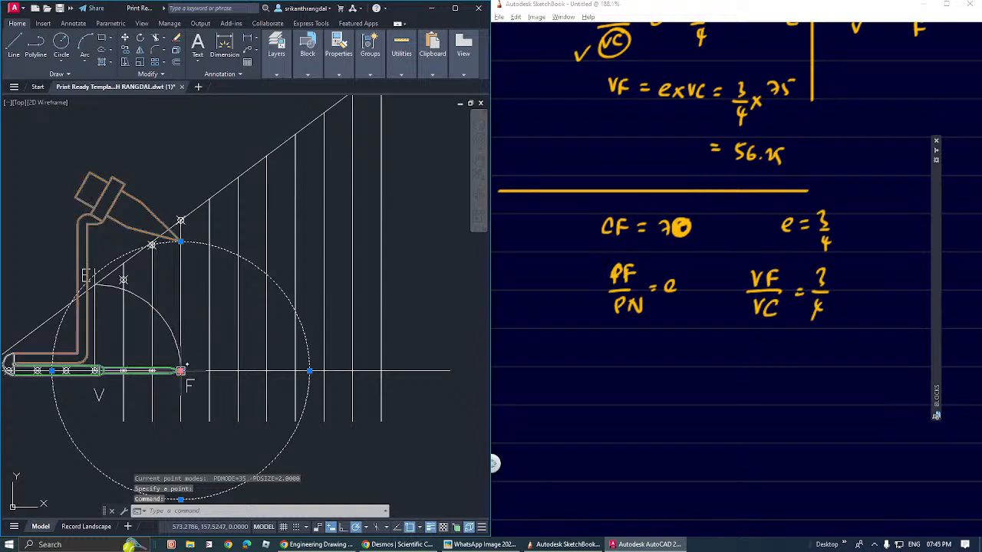
pyautogui.press('Escape')
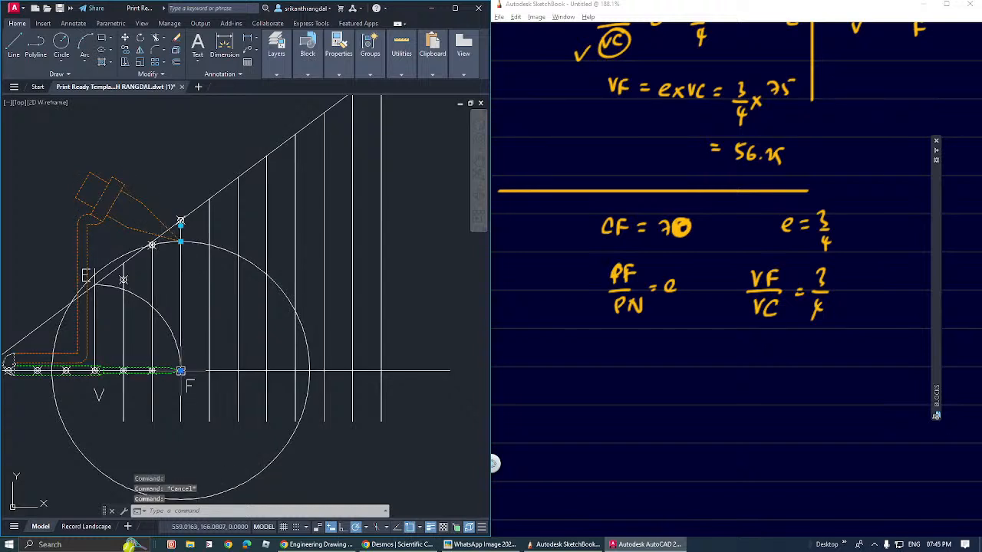
# Step: Stretch the compass drawing to its new position with the tip raised
pyautogui.click(181, 370)
pyautogui.click(208, 241)
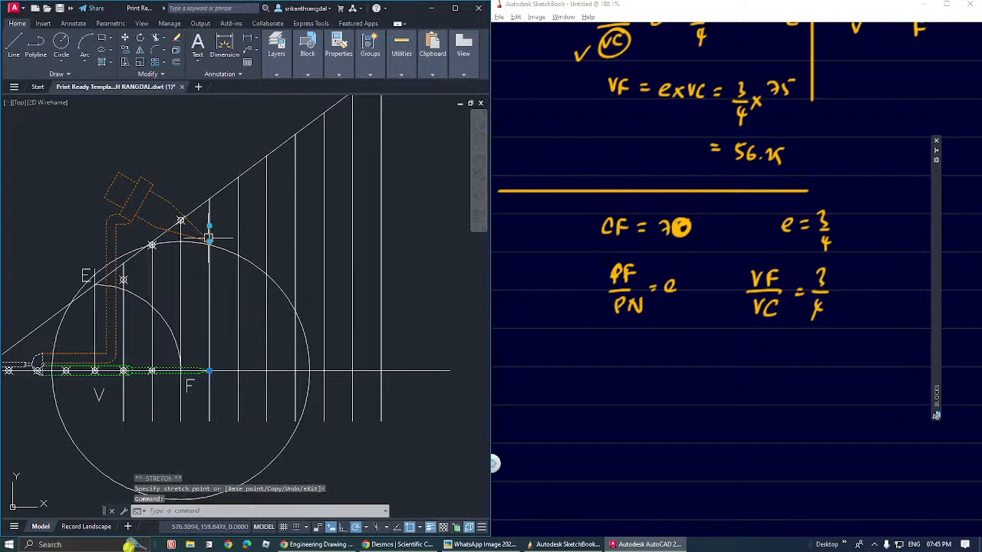
pyautogui.click(209, 229)
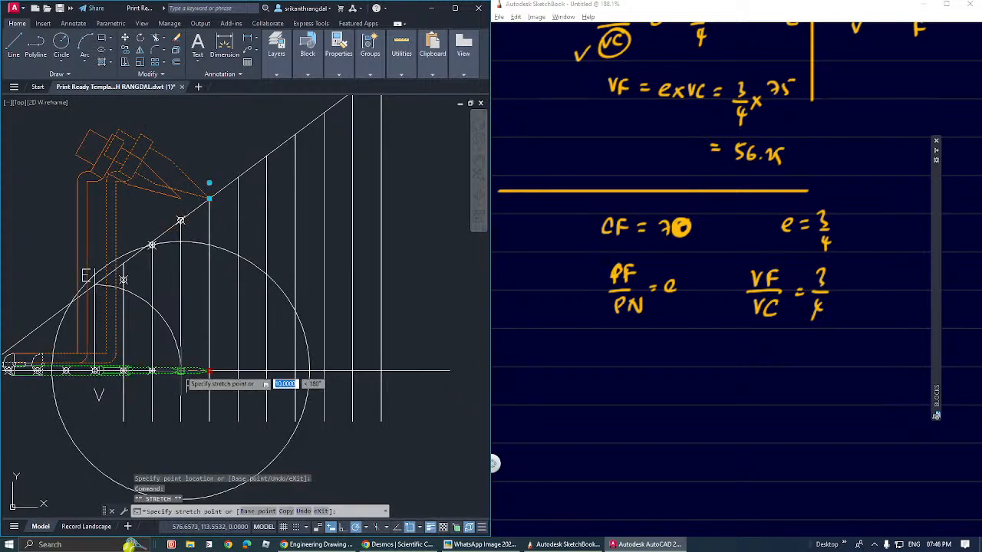
pyautogui.click(180, 371)
pyautogui.click(180, 371)
pyautogui.moveTo(196, 277); pyautogui.dragTo(193, 302, button='middle')
pyautogui.press('Escape')
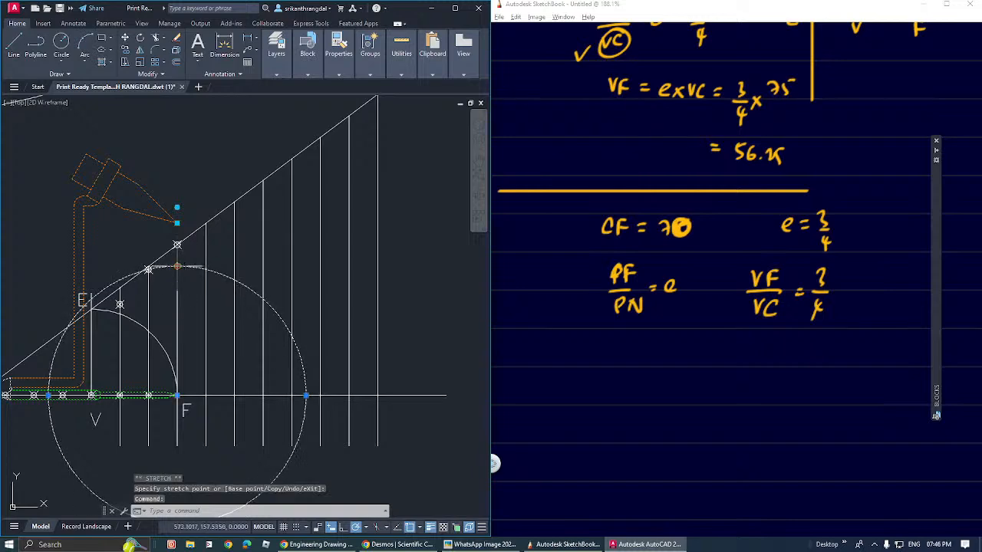
# Step: Enlarge the circle to the line intersection and mark the new crossing with a point
pyautogui.click(178, 266)
pyautogui.scroll(6, 206, 223)
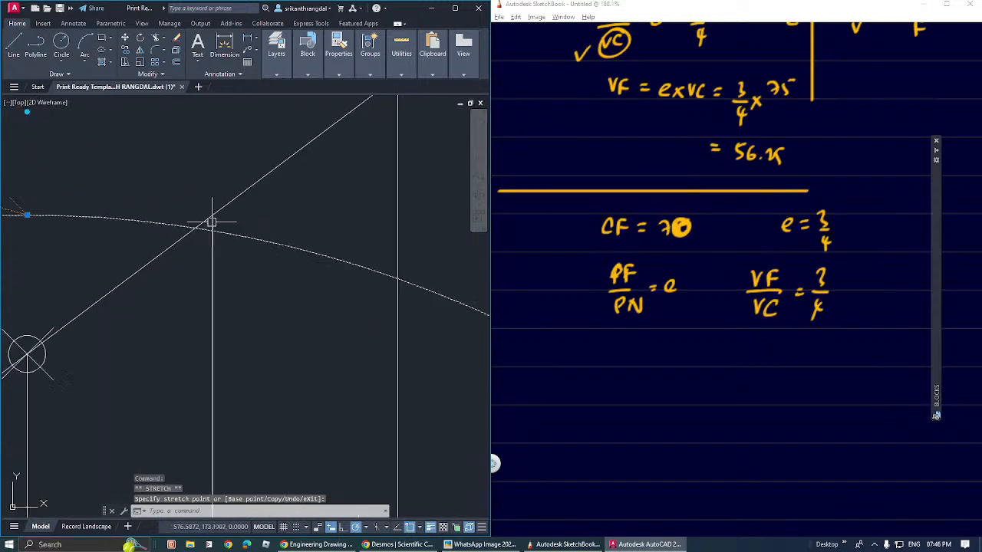
pyautogui.click(212, 224)
pyautogui.write('point:')
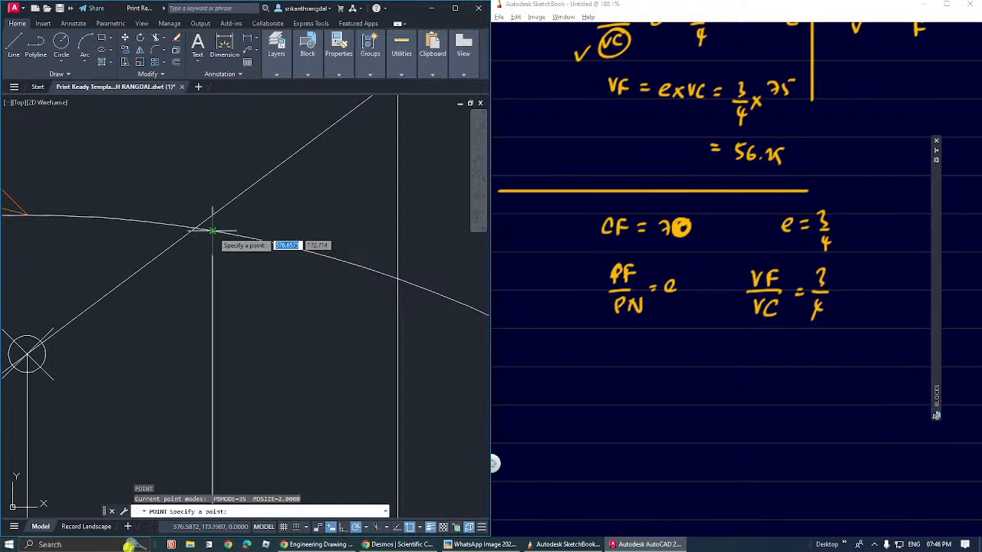
pyautogui.press('Return')
pyautogui.scroll(-3, 211, 231)
pyautogui.click(239, 236)
pyautogui.scroll(-2, 201, 241)
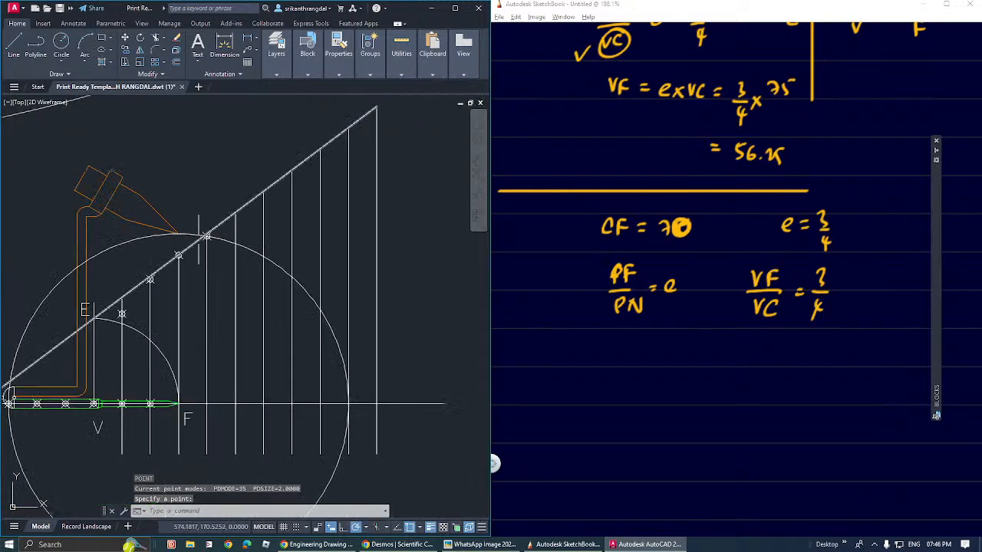
# Step: Move the compass to the next vertical with its arm on the inclined line
pyautogui.click(180, 404)
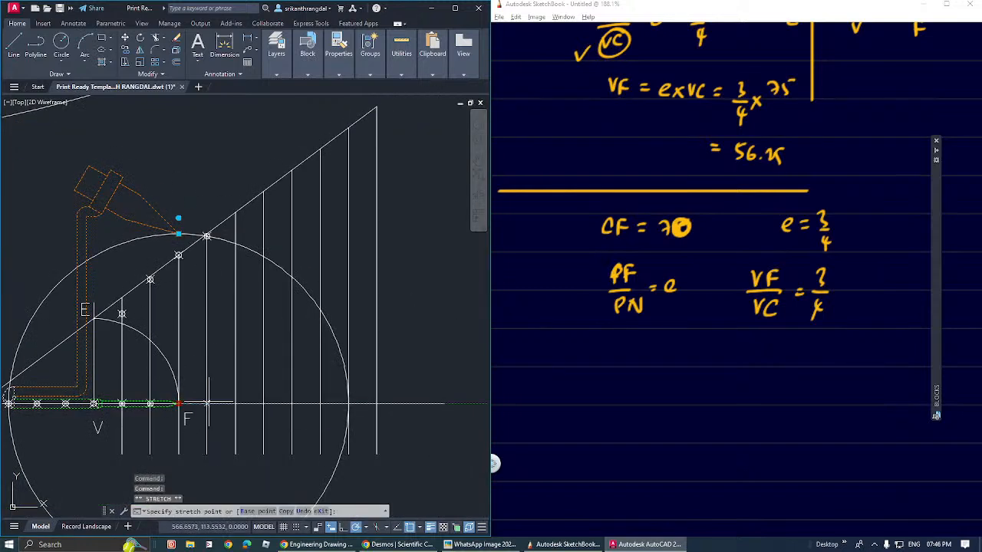
pyautogui.click(234, 404)
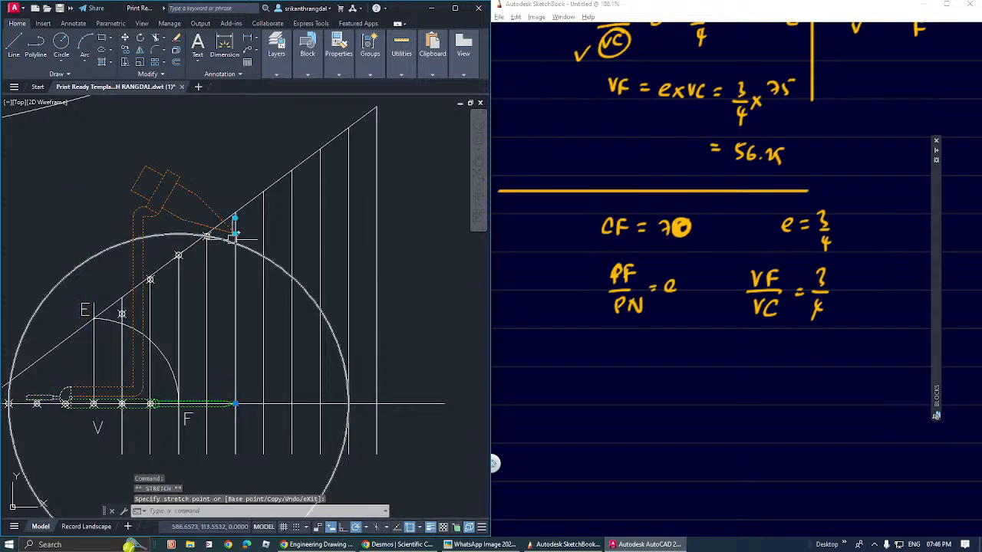
pyautogui.click(235, 232)
pyautogui.click(235, 209)
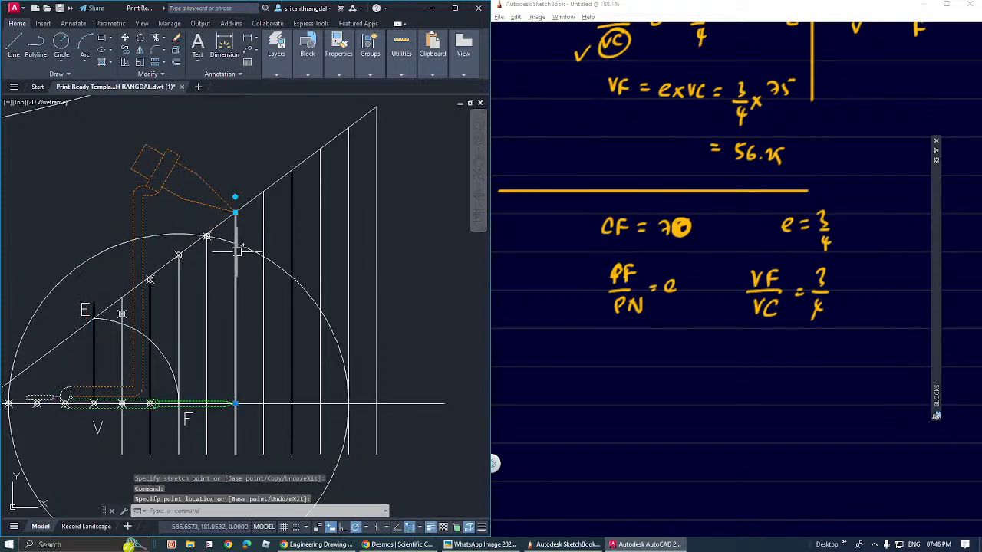
pyautogui.scroll(-2, 193, 260)
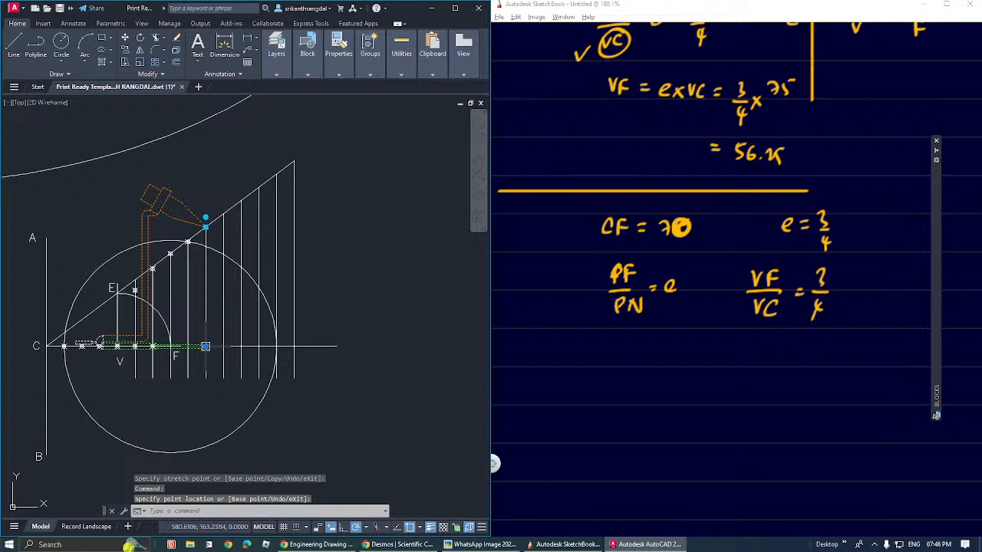
pyautogui.click(170, 347)
pyautogui.click(171, 347)
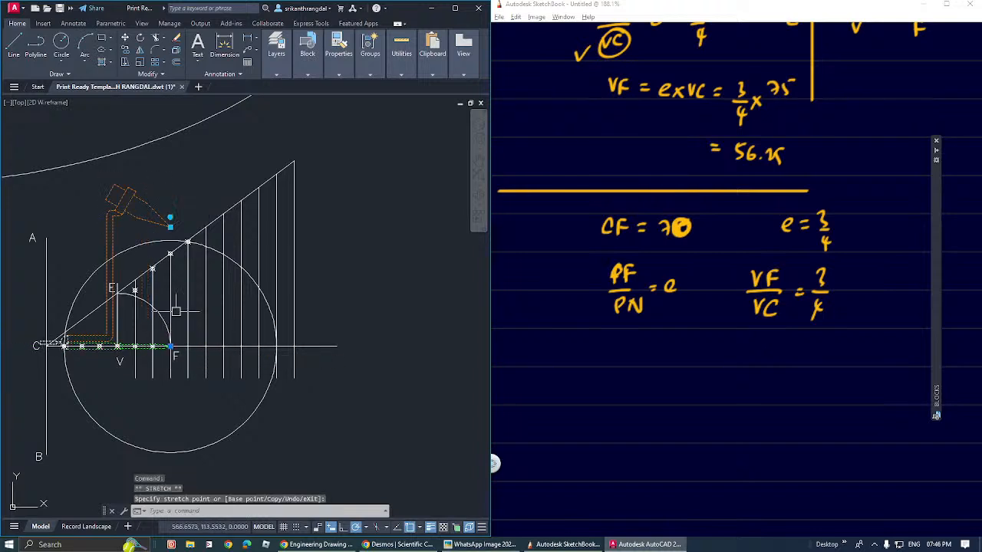
# Step: Resize the large circle around F and mark where it meets the inclined line
pyautogui.click(170, 241)
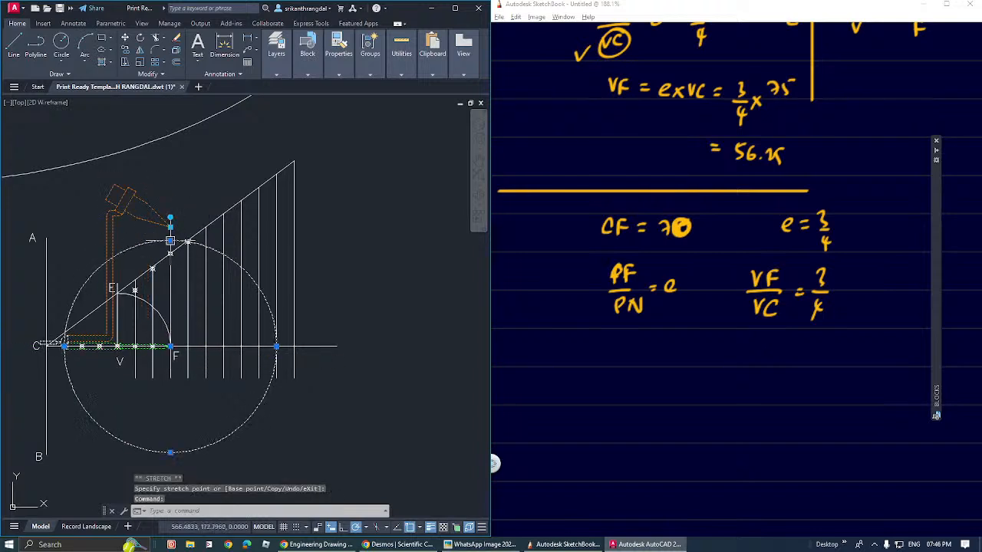
pyautogui.click(170, 241)
pyautogui.scroll(3, 225, 242)
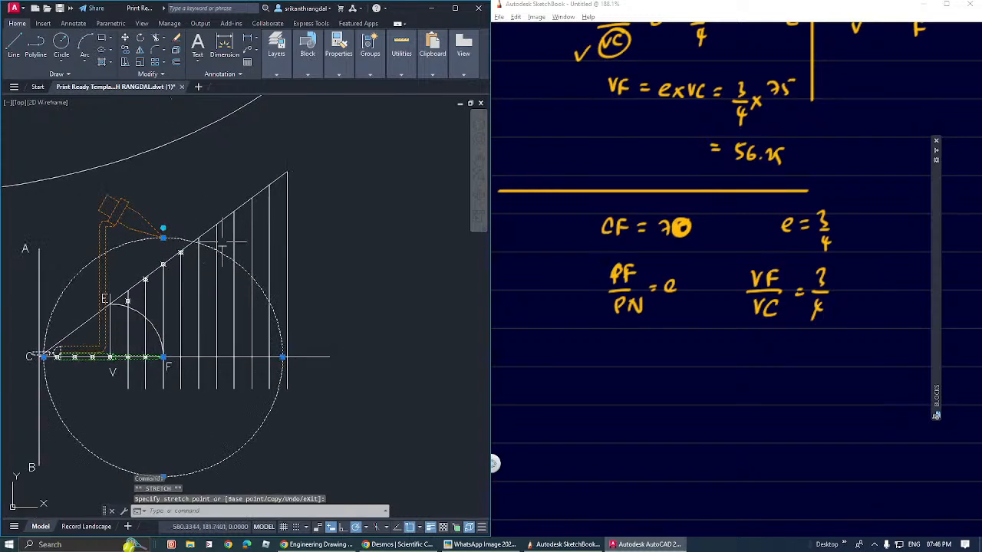
pyautogui.write('po')
pyautogui.press('Return')
pyautogui.click(182, 243)
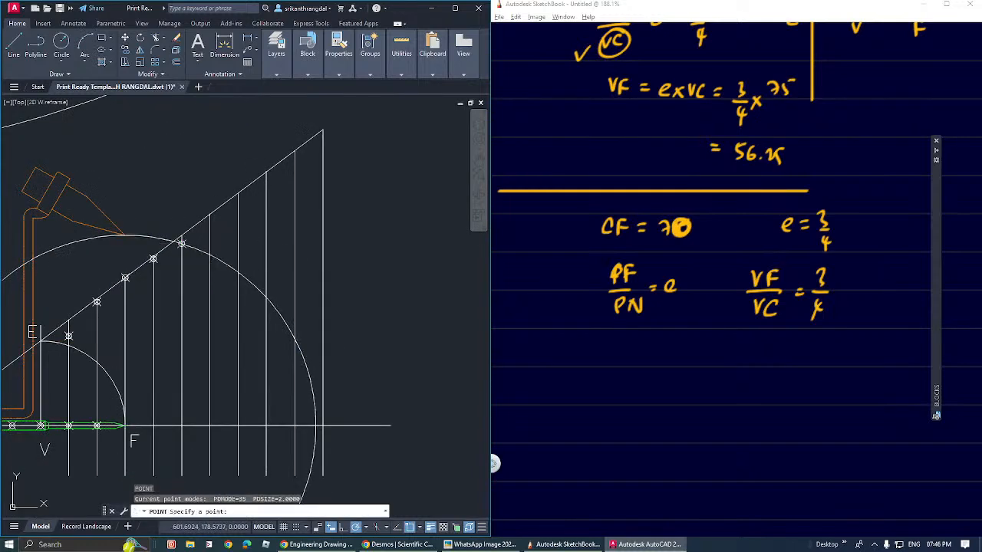
pyautogui.scroll(-2, 93, 234)
pyautogui.press('Escape')
# Step: Start OFFSET with the Through option
pyautogui.write('p')
pyautogui.press('Return')
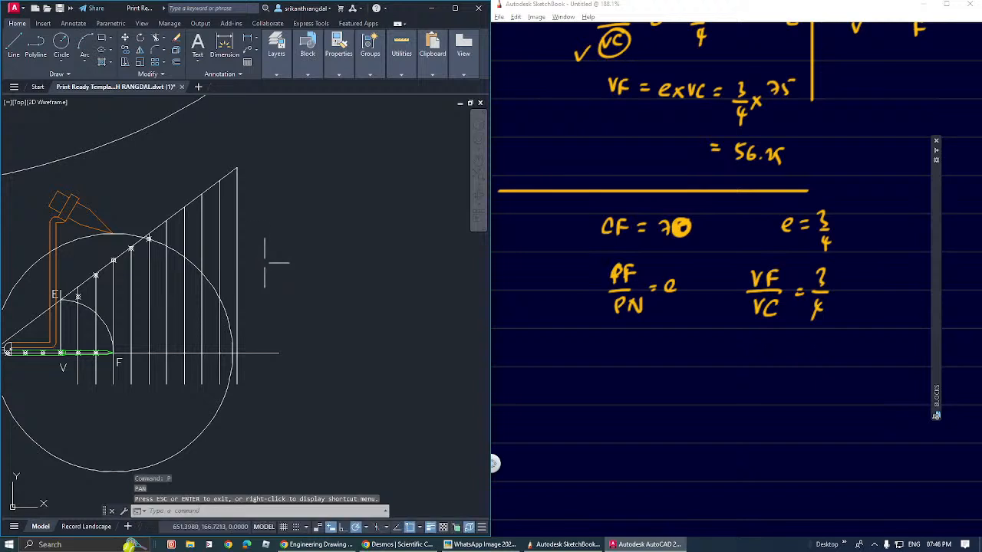
pyautogui.press('Escape')
pyautogui.press('Escape')
pyautogui.press('Escape')
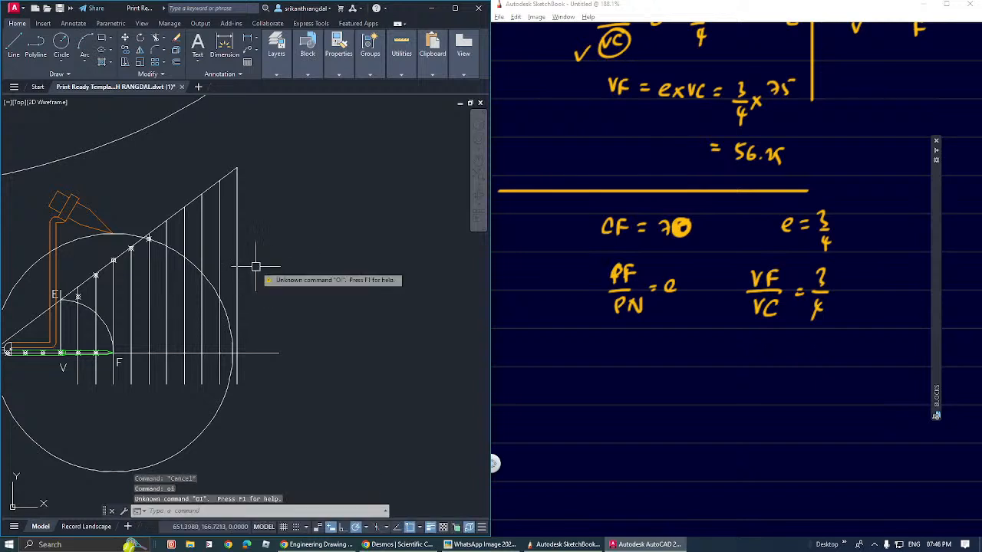
pyautogui.press('Return')
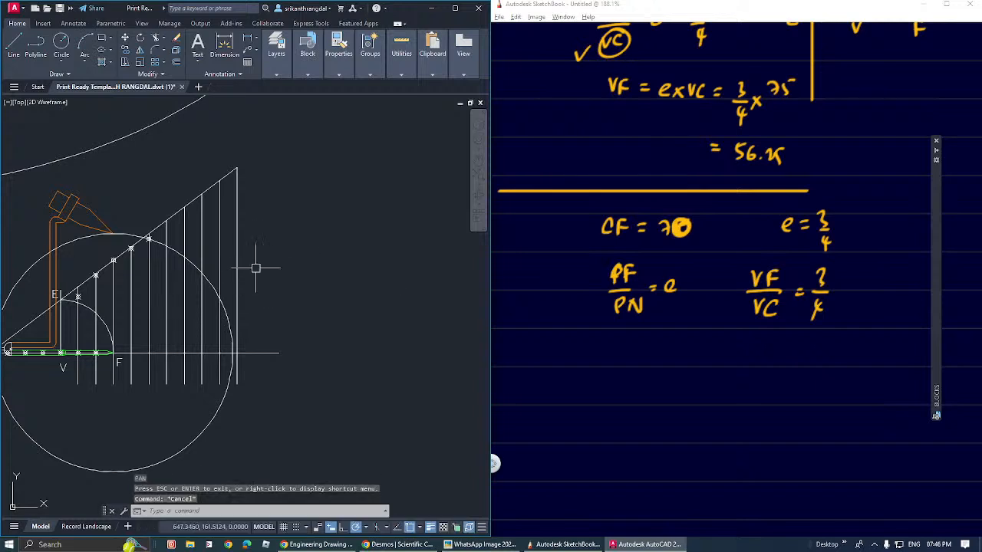
pyautogui.write('t')
pyautogui.press('Return')
# Step: Copy the vertical line parallel through points to the right
pyautogui.click(239, 267)
pyautogui.click(294, 274)
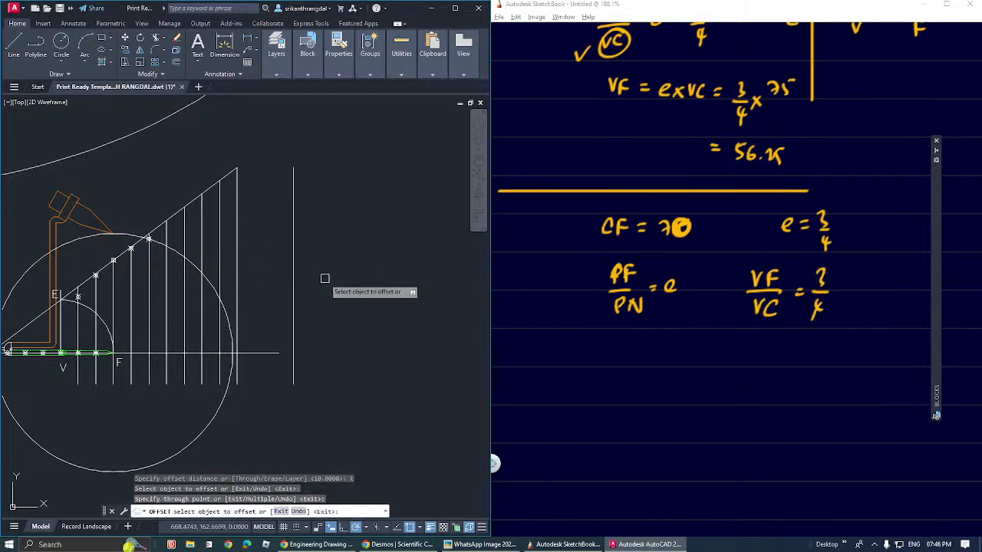
pyautogui.click(293, 280)
pyautogui.click(340, 287)
pyautogui.press('Return')
pyautogui.moveTo(361, 284); pyautogui.dragTo(352, 290, button='middle')
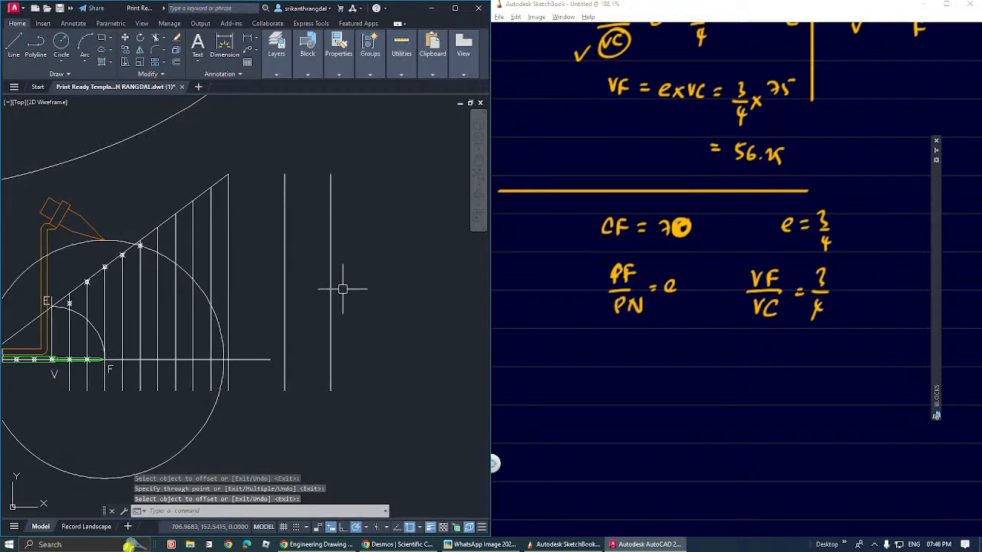
# Step: Fillet the inclined line to the right vertical so they meet at a corner
pyautogui.write('f')
pyautogui.press('Return')
pyautogui.click(219, 186)
pyautogui.click(329, 233)
pyautogui.press('Return')
pyautogui.moveTo(329, 233)
pyautogui.mouseDown(button='middle')
pyautogui.moveTo(297, 264)
pyautogui.moveTo(313, 276)
pyautogui.moveTo(310, 293)
pyautogui.mouseUp(button='middle')
pyautogui.press('Escape')
pyautogui.press('Escape')
# Step: Erase the extra vertical line
pyautogui.click(296, 242)
pyautogui.click(270, 266)
pyautogui.press('Return')
pyautogui.press('Escape')
pyautogui.click(299, 260)
pyautogui.click(265, 281)
pyautogui.write('e')
pyautogui.press('Return')
# Step: Stretch the horizontal base line further to the right
pyautogui.click(290, 377)
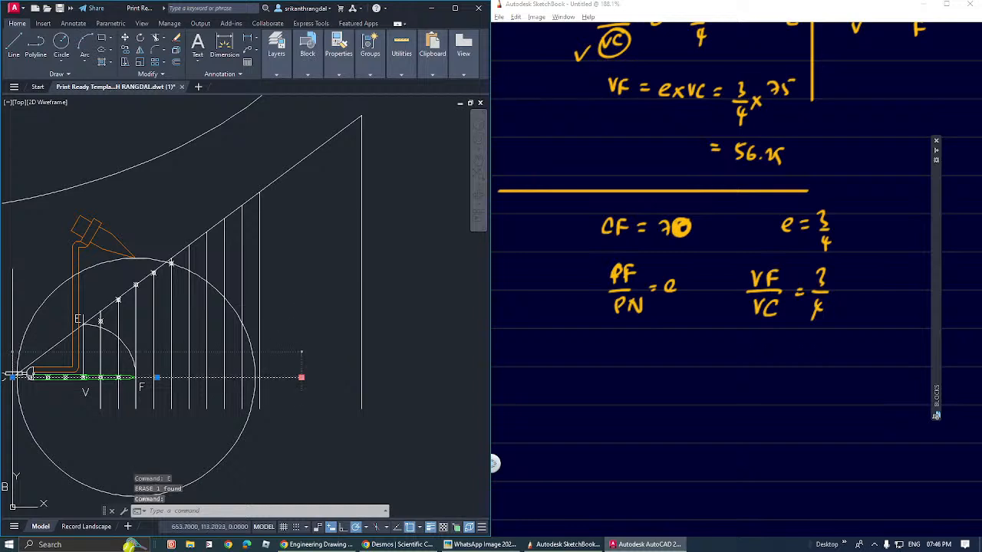
pyautogui.click(301, 378)
pyautogui.click(427, 377)
pyautogui.press('Escape')
pyautogui.press('Escape')
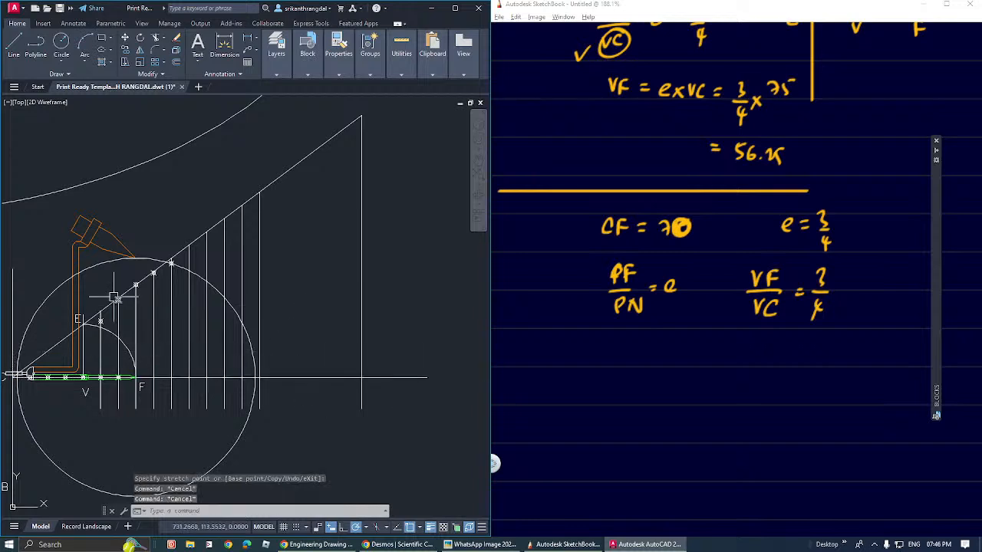
# Step: Move the compass drawing onto the right vertical, then return its base to F
pyautogui.click(78, 280)
pyautogui.click(136, 378)
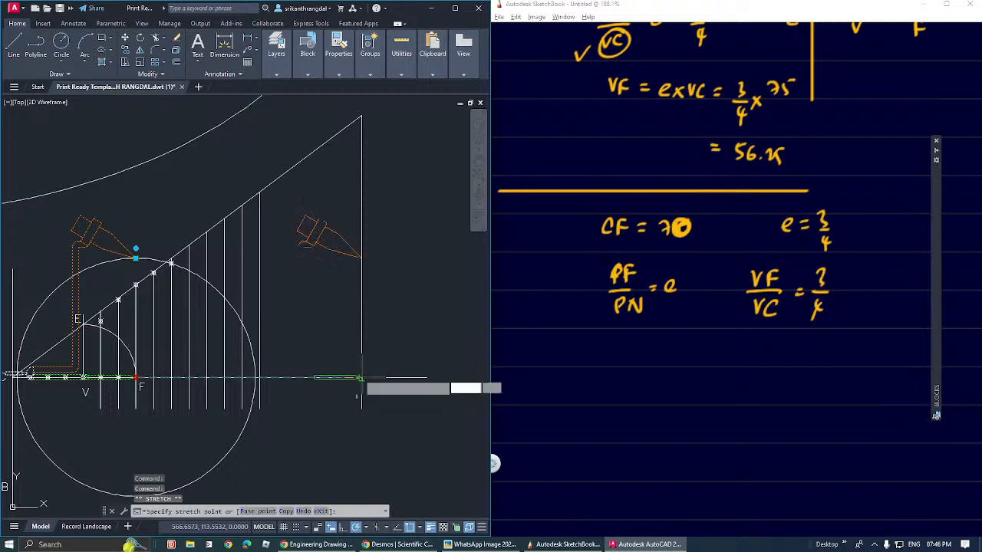
pyautogui.click(361, 257)
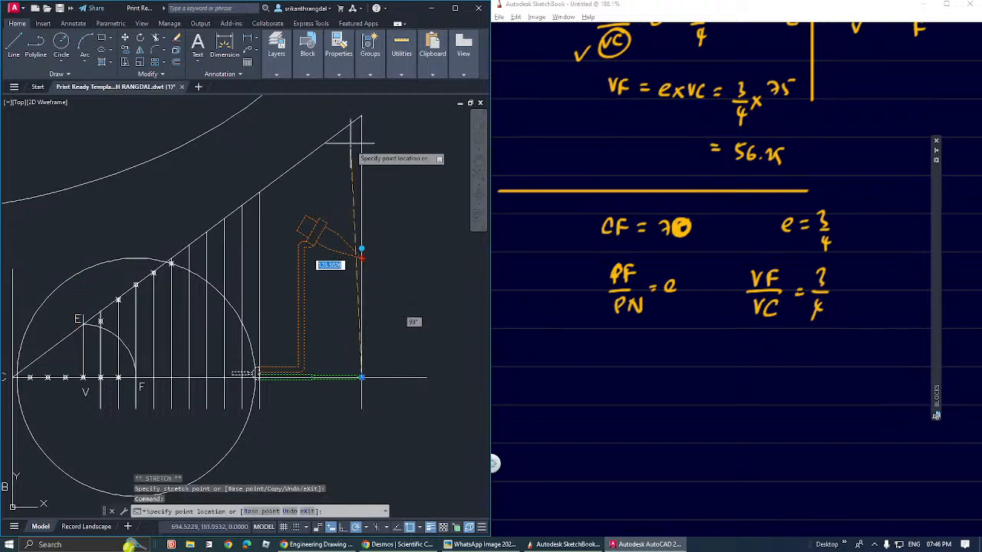
pyautogui.click(361, 115)
pyautogui.moveTo(361, 115); pyautogui.dragTo(379, 116, button='middle')
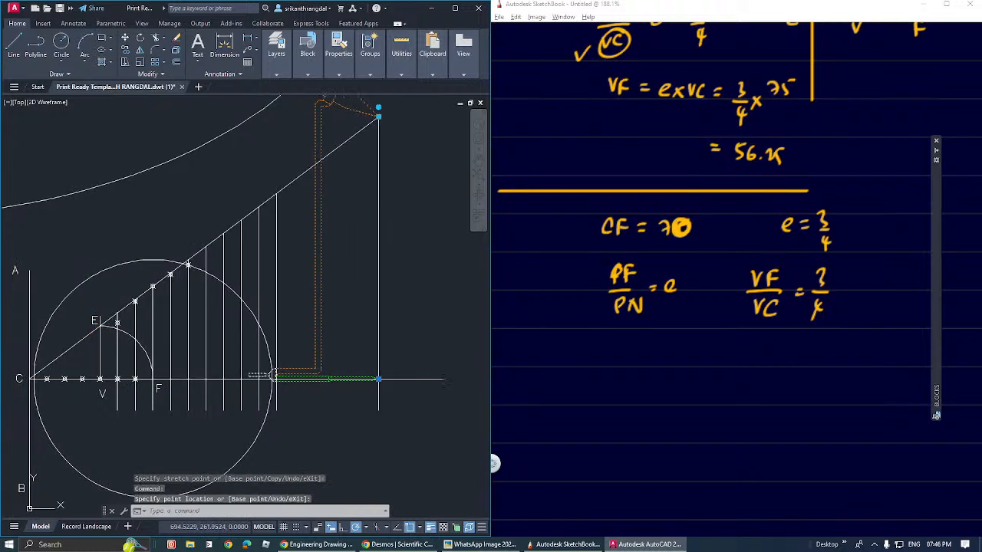
pyautogui.click(379, 379)
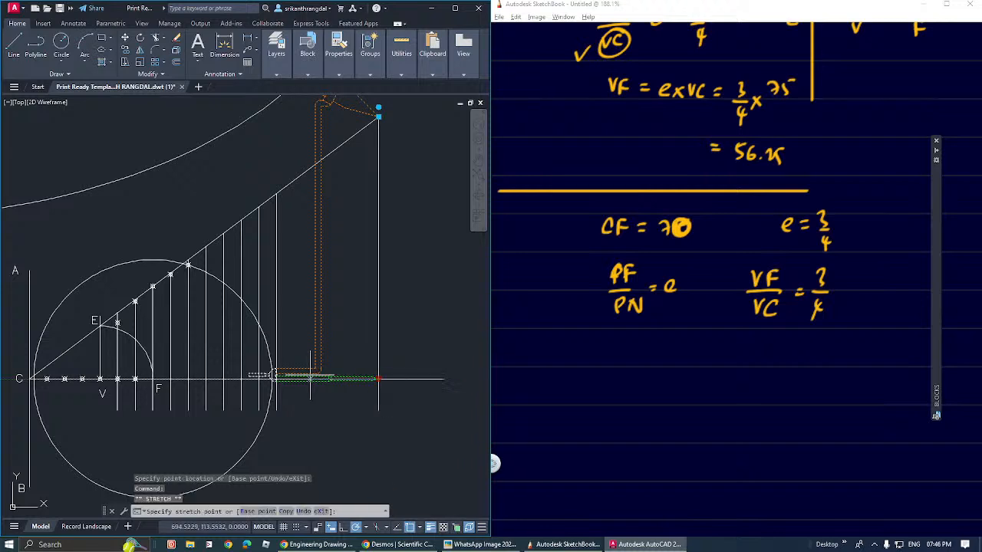
pyautogui.click(153, 379)
pyautogui.moveTo(191, 284); pyautogui.dragTo(183, 328, button='middle')
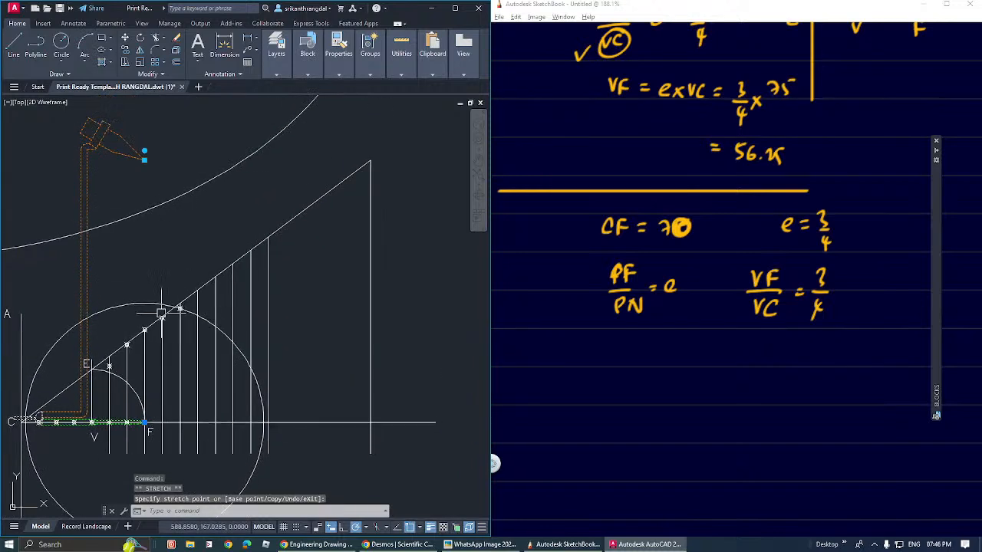
# Step: Place a point where the rightmost vertical meets the big circle
pyautogui.click(145, 304)
pyautogui.click(142, 305)
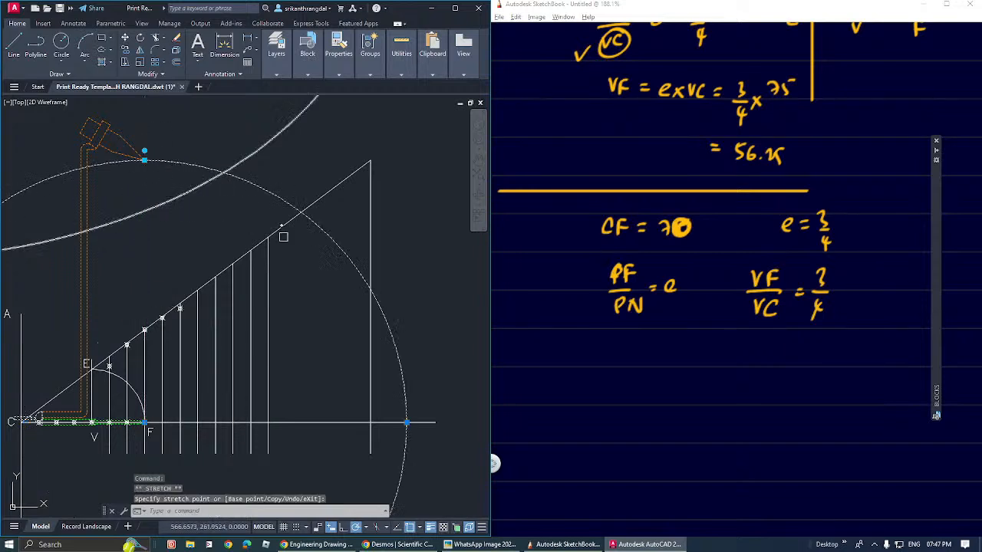
pyautogui.press('Escape')
pyautogui.press('Escape')
pyautogui.moveTo(406, 287); pyautogui.dragTo(390, 286, button='middle')
pyautogui.write('point:')
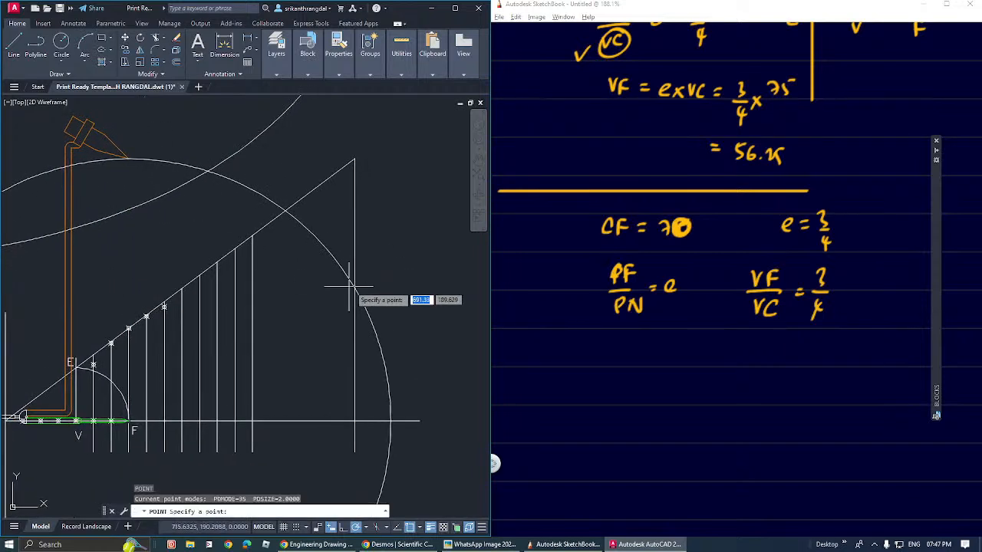
pyautogui.press('Return')
pyautogui.click(354, 286)
pyautogui.moveTo(340, 298)
pyautogui.mouseDown(button='middle')
pyautogui.moveTo(312, 263)
pyautogui.moveTo(338, 266)
pyautogui.mouseUp(button='middle')
pyautogui.scroll(-2, 378, 303)
pyautogui.moveTo(378, 304); pyautogui.dragTo(302, 302, button='middle')
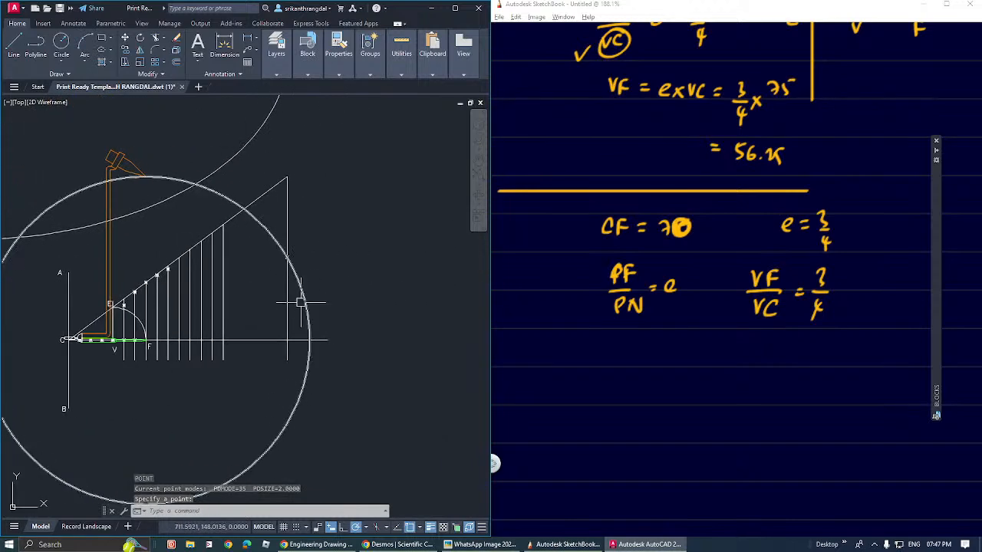
pyautogui.write('p')
pyautogui.press('Return')
pyautogui.press('Escape')
# Step: Offset the vertical through a point to add another vertical further right
pyautogui.write('o')
pyautogui.press('Return')
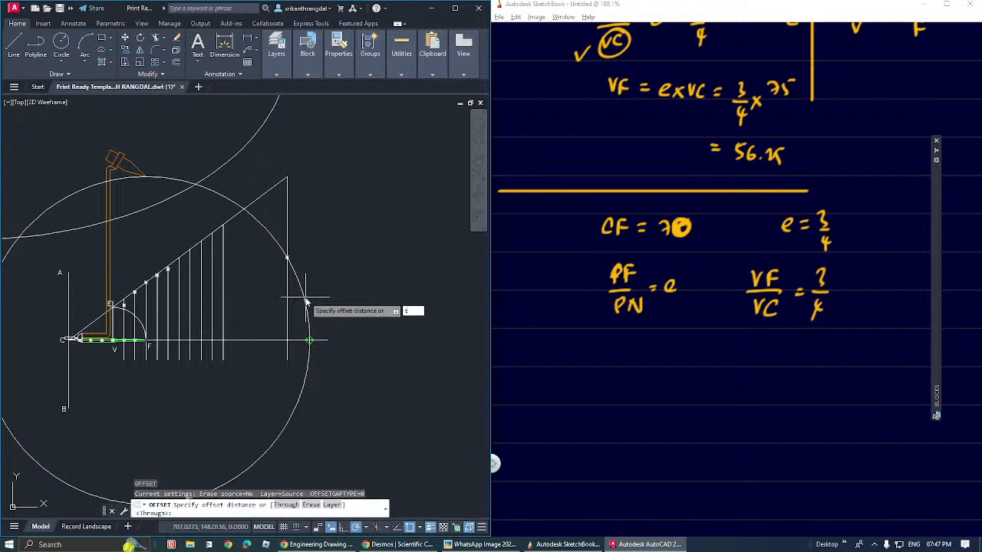
pyautogui.write('t')
pyautogui.press('Return')
pyautogui.click(287, 304)
pyautogui.click(363, 304)
pyautogui.press('Return')
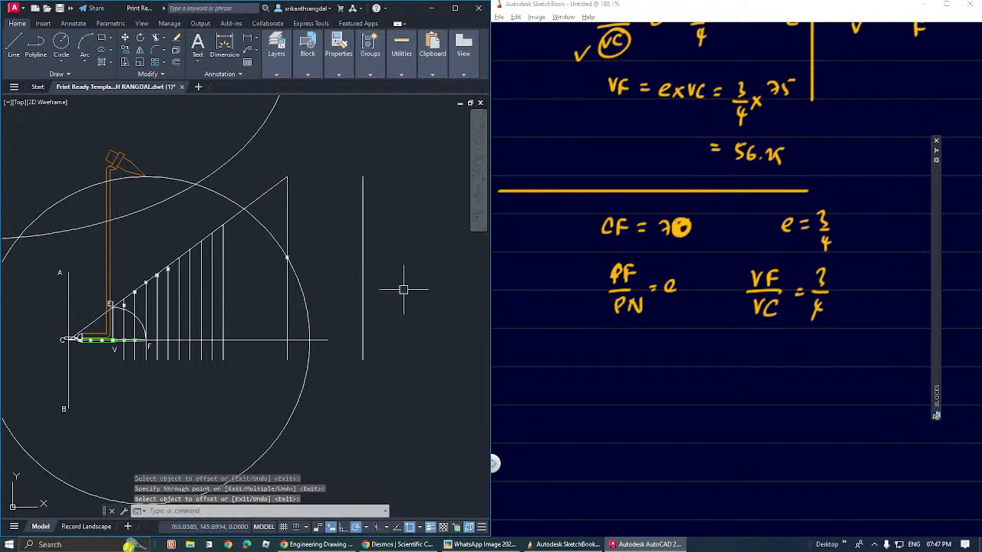
pyautogui.moveTo(403, 289); pyautogui.dragTo(397, 292, button='middle')
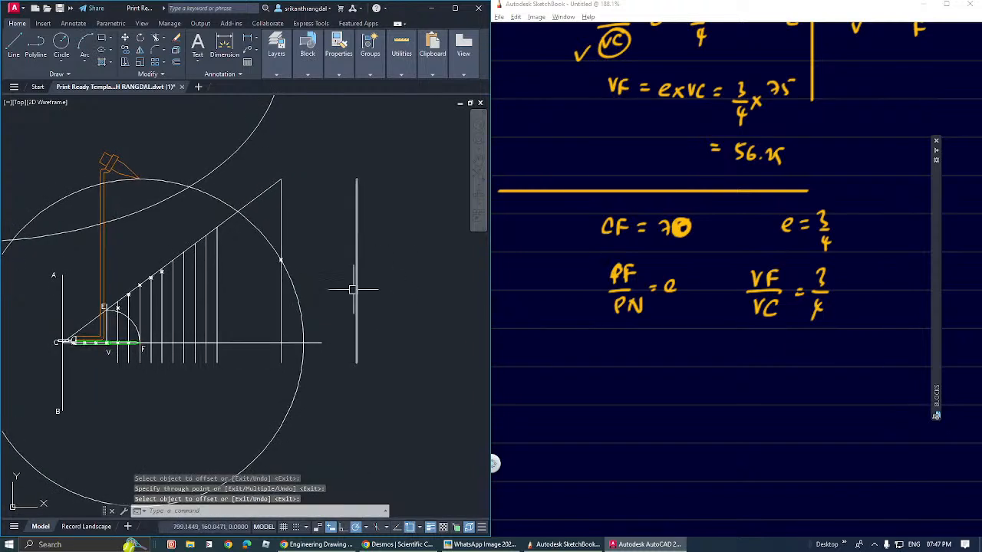
pyautogui.write('f')
pyautogui.press('Return')
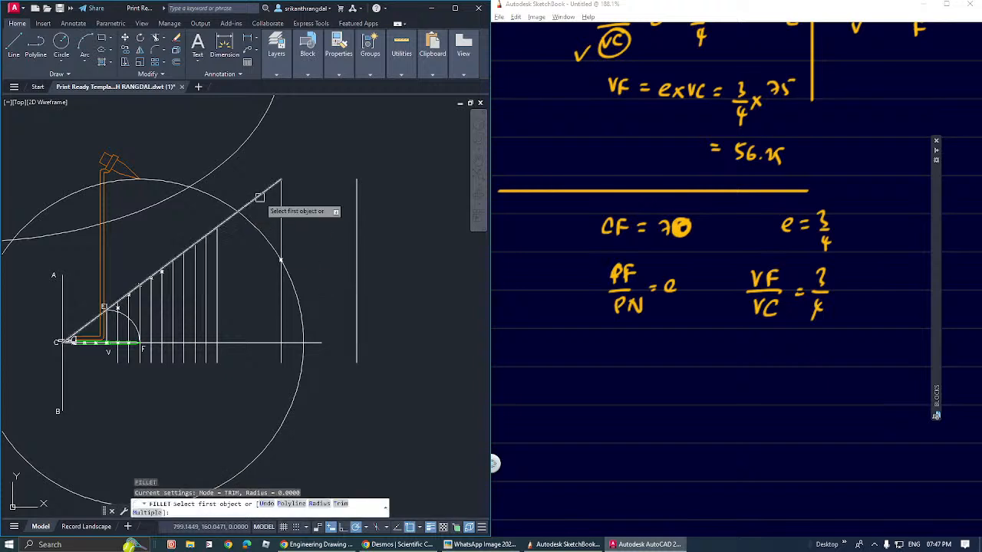
# Step: Extend the inclined line and the horizontal line to reach the new right vertical
pyautogui.click(254, 201)
pyautogui.click(356, 230)
pyautogui.moveTo(356, 230); pyautogui.dragTo(353, 240, button='middle')
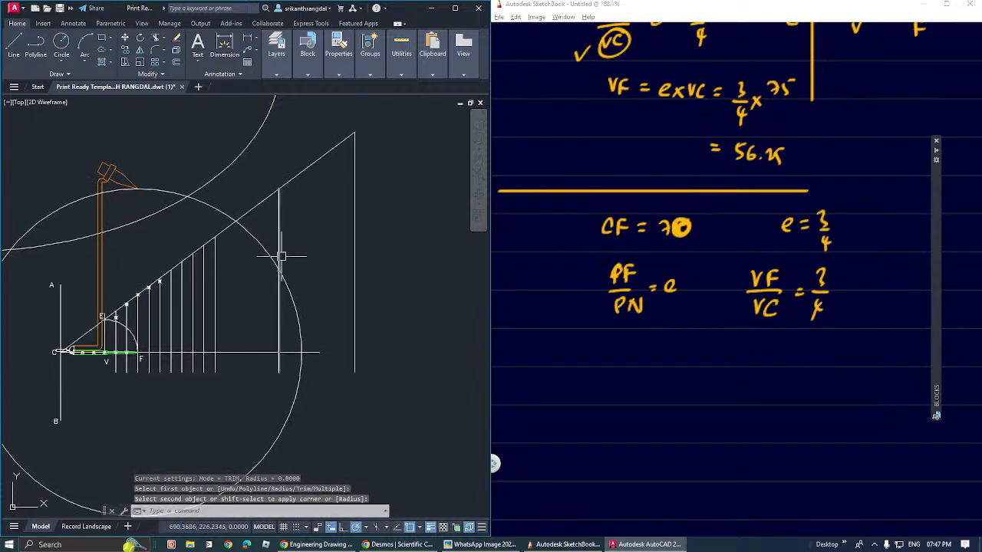
pyautogui.click(315, 352)
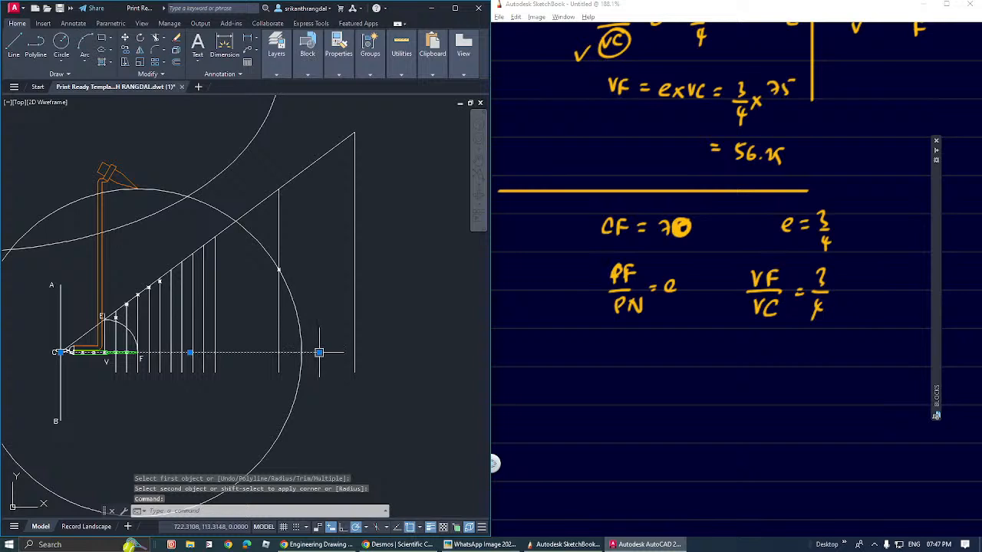
pyautogui.click(320, 353)
pyautogui.click(397, 353)
pyautogui.press('Escape')
pyautogui.press('Escape')
# Step: Move the orange compass graphic up the right vertical and back to point F, checking the large circle
pyautogui.click(100, 263)
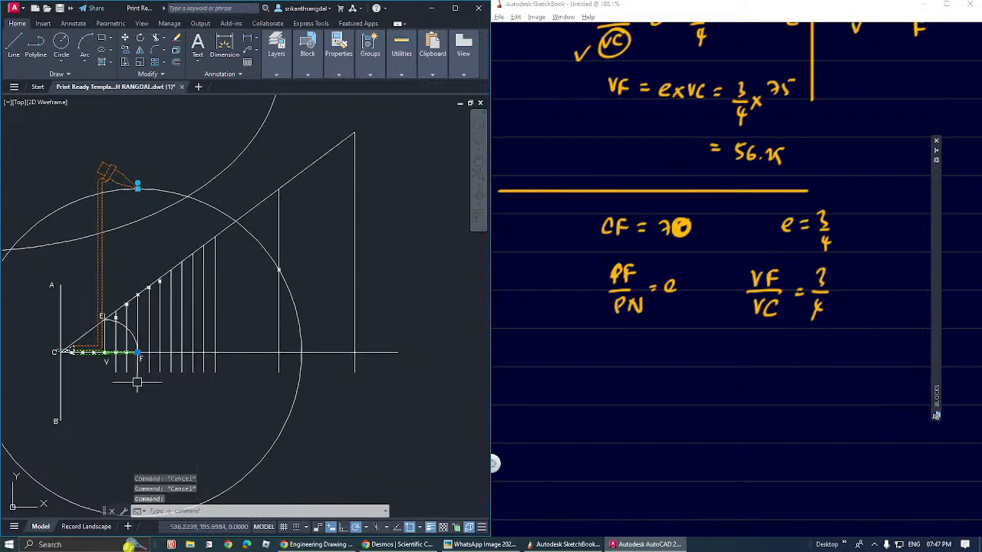
pyautogui.click(142, 352)
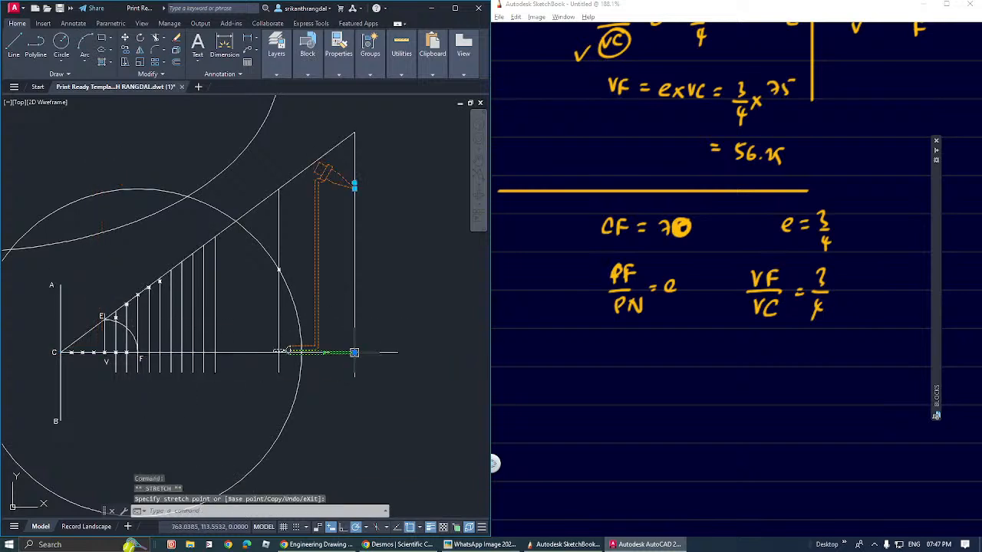
pyautogui.click(355, 191)
pyautogui.click(355, 185)
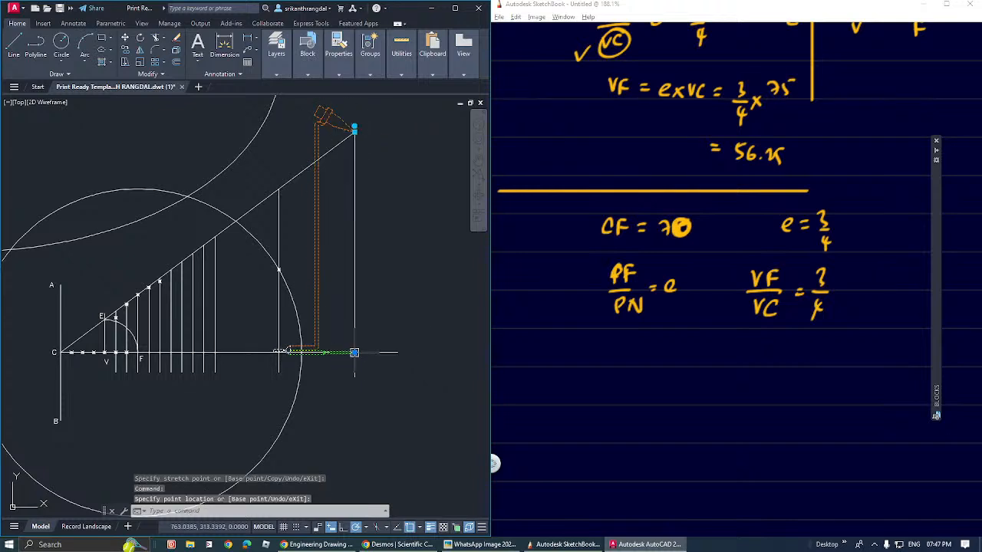
pyautogui.click(355, 352)
pyautogui.click(138, 353)
pyautogui.moveTo(150, 188); pyautogui.dragTo(153, 252, button='middle')
pyautogui.click(146, 252)
pyautogui.click(142, 252)
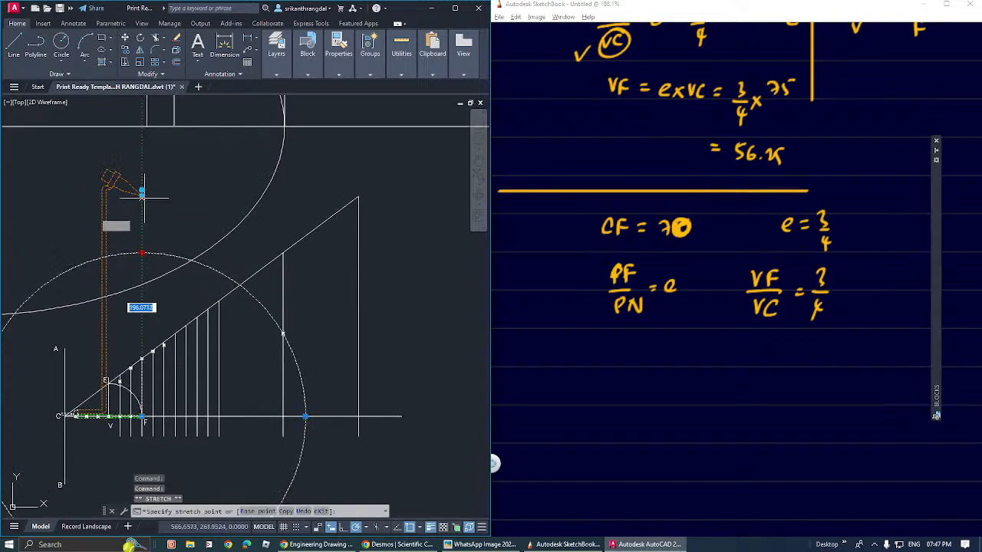
pyautogui.press('Escape')
pyautogui.press('Escape')
pyautogui.moveTo(375, 360); pyautogui.dragTo(351, 325, button='middle')
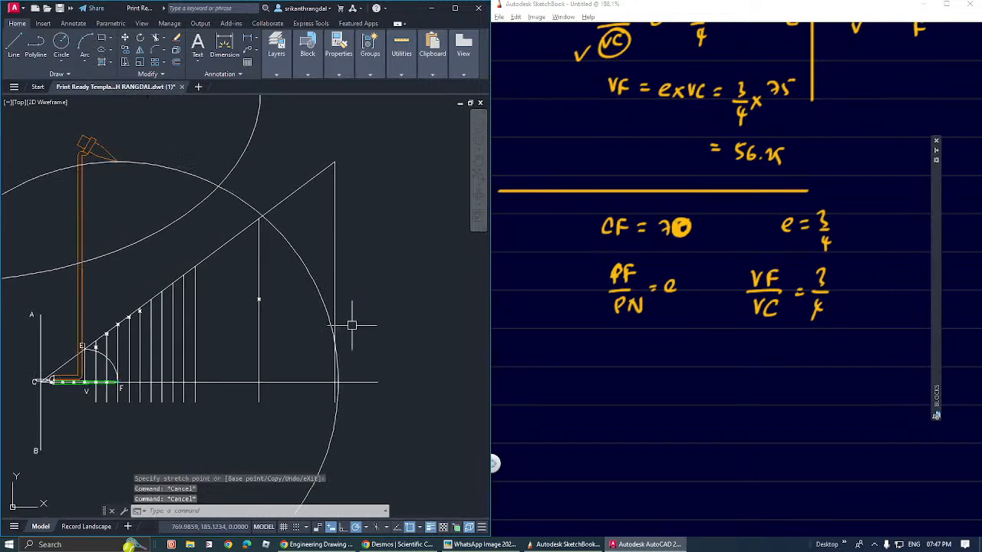
# Step: Place a point marker where the large circle crosses the rightmost vertical line
pyautogui.write('po')
pyautogui.press('Return')
pyautogui.click(334, 343)
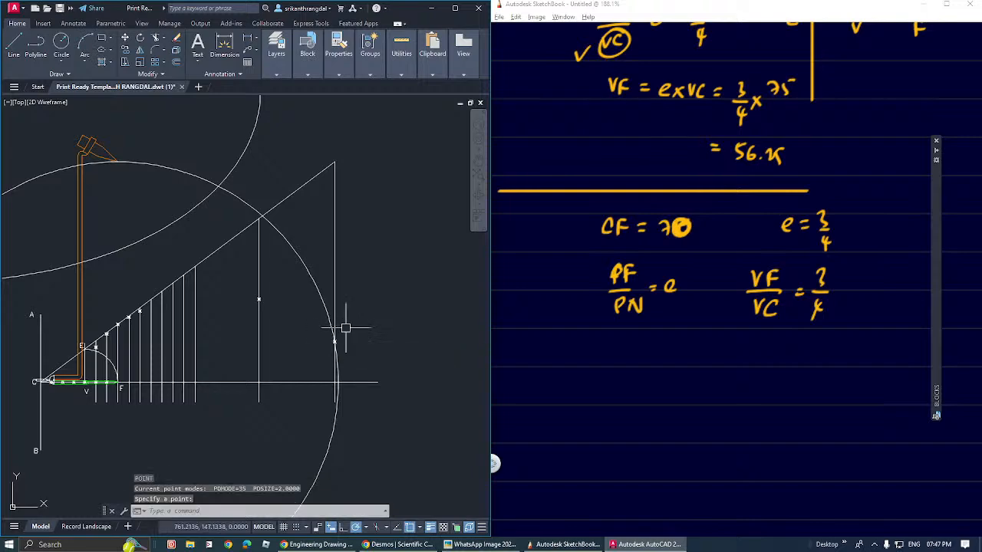
pyautogui.scroll(3, 325, 337)
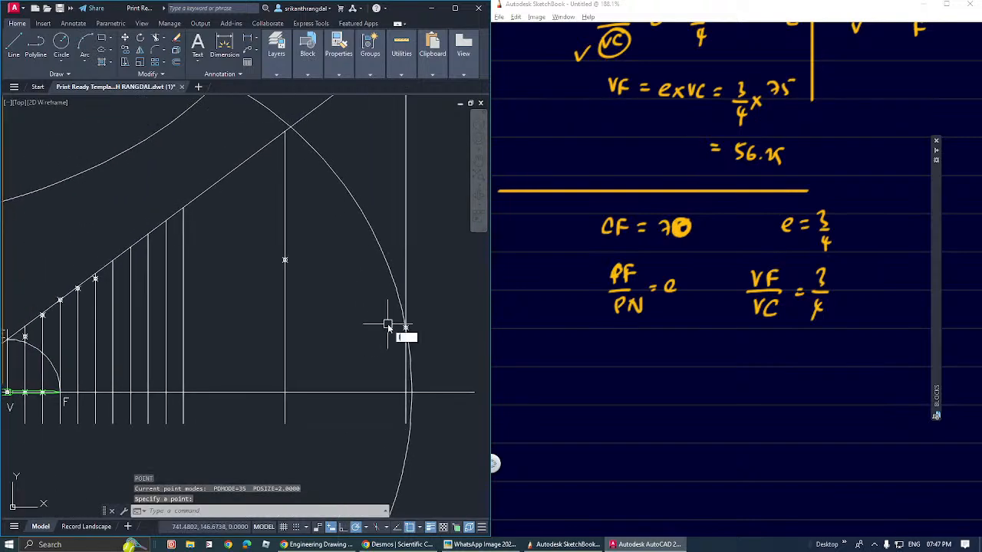
pyautogui.press('Return')
pyautogui.click(406, 327)
pyautogui.scroll(-4, 364, 325)
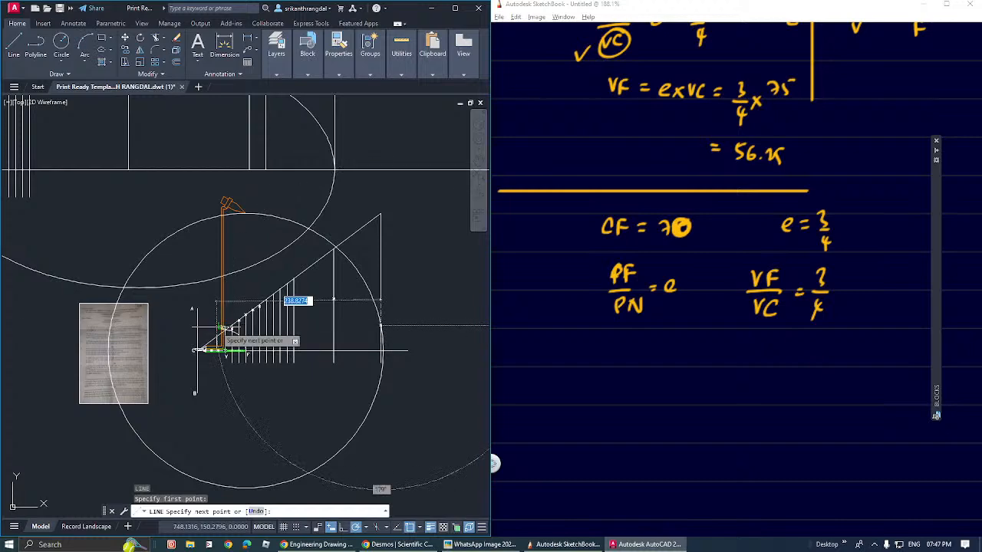
pyautogui.scroll(3, 228, 330)
pyautogui.press('Escape')
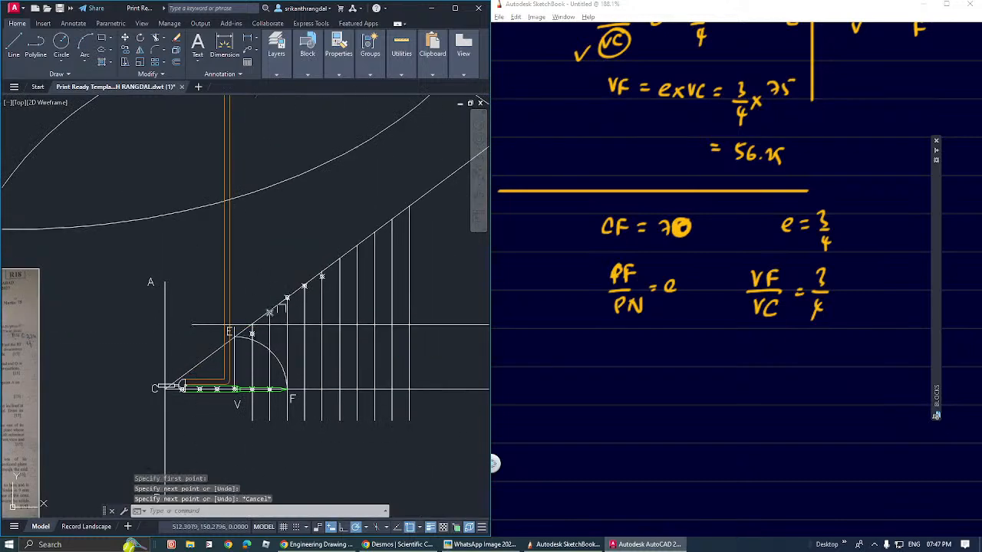
pyautogui.scroll(2, 279, 325)
pyautogui.moveTo(246, 333); pyautogui.dragTo(237, 320, button='middle')
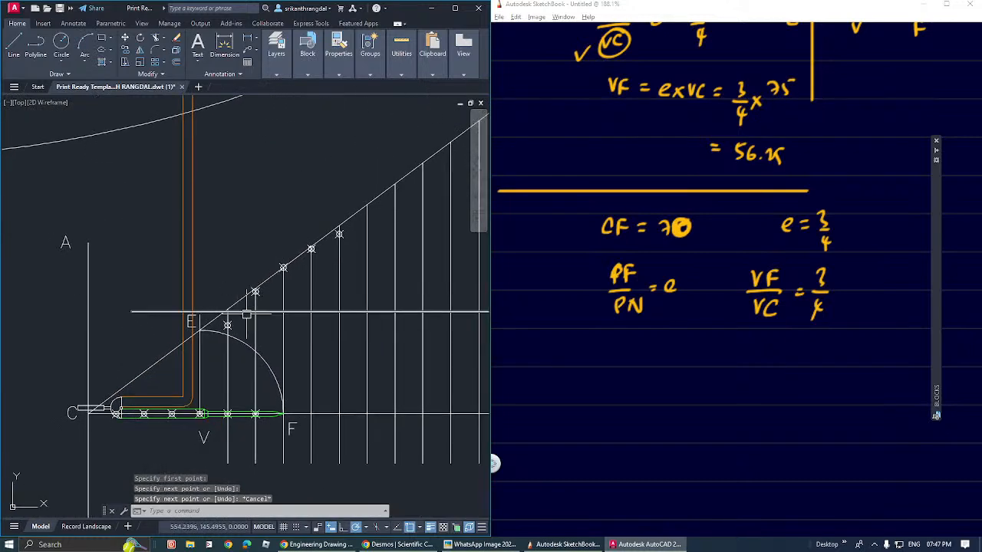
# Step: Offset the rightmost vertical line to the right by a distance measured from point E
pyautogui.write('o')
pyautogui.press('Return')
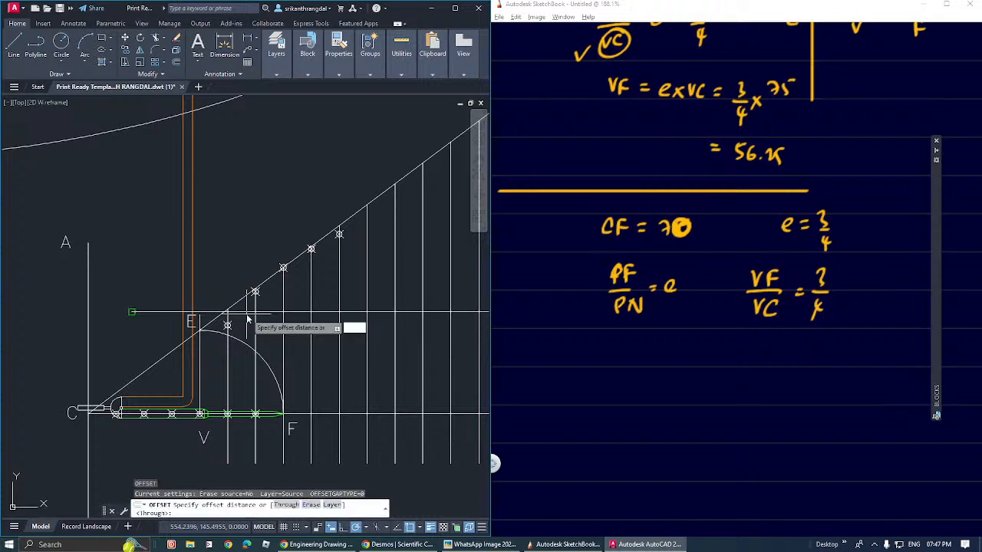
pyautogui.write('t')
pyautogui.press('Return')
pyautogui.press('Return')
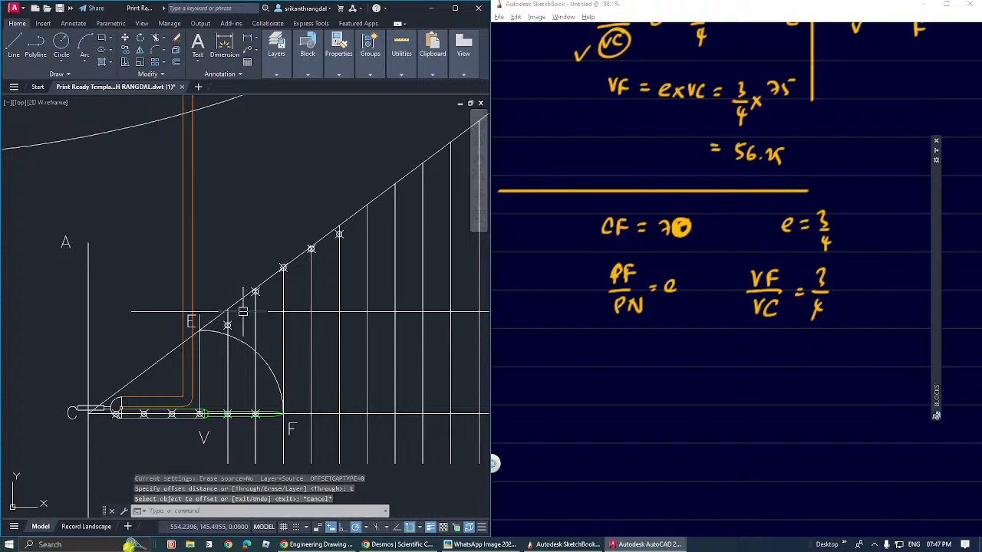
pyautogui.press('Return')
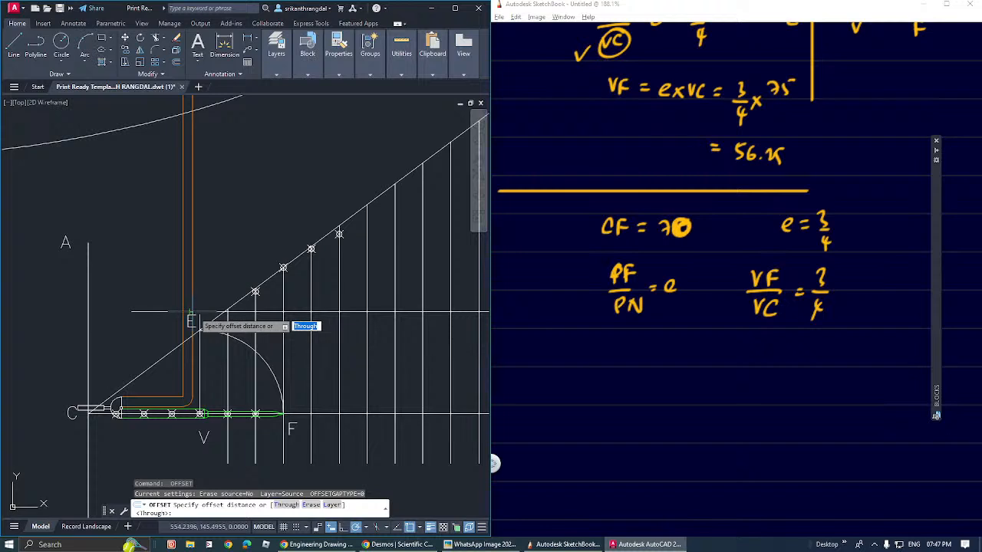
pyautogui.click(197, 315)
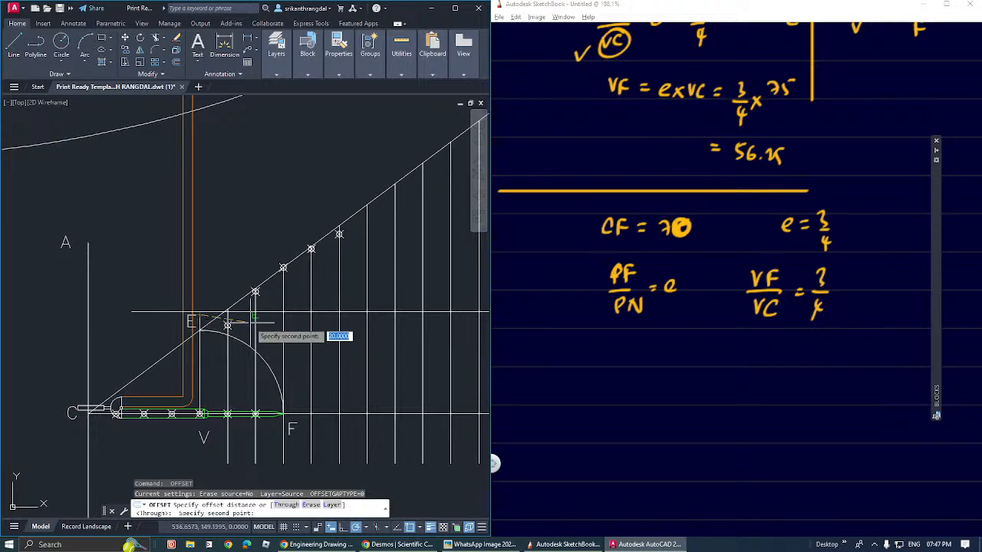
pyautogui.scroll(6, 223, 317)
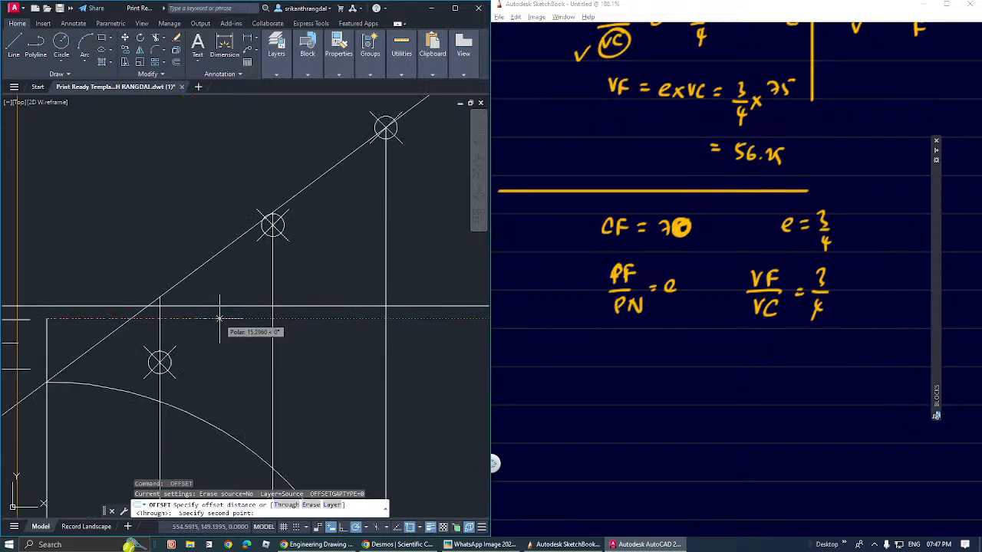
pyautogui.click(213, 316)
pyautogui.scroll(-6, 176, 303)
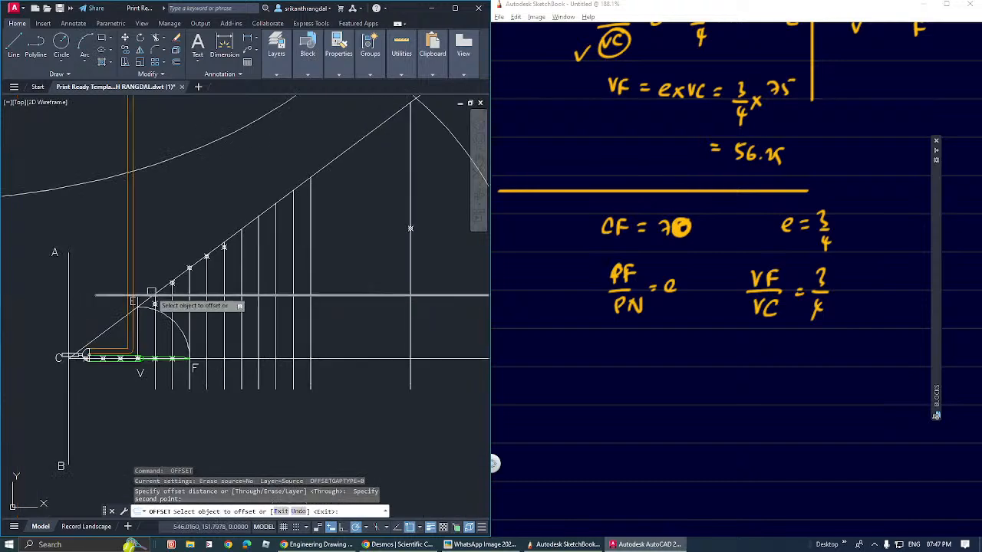
pyautogui.scroll(2, 303, 296)
pyautogui.click(301, 272)
pyautogui.click(315, 298)
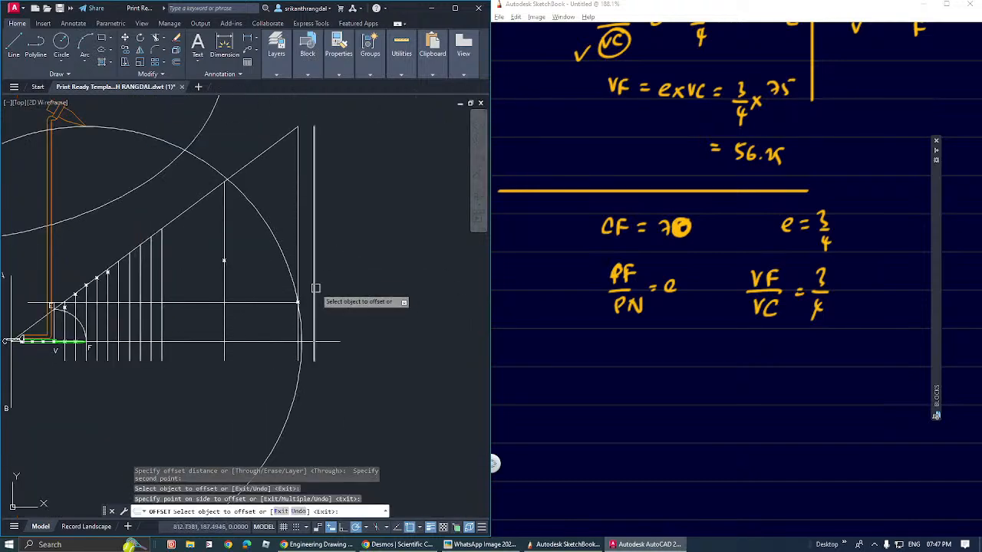
pyautogui.press('Escape')
# Step: Erase the horizontal line through point E
pyautogui.click(172, 302)
pyautogui.write('e')
pyautogui.press('Return')
pyautogui.moveTo(195, 310); pyautogui.dragTo(296, 319, button='middle')
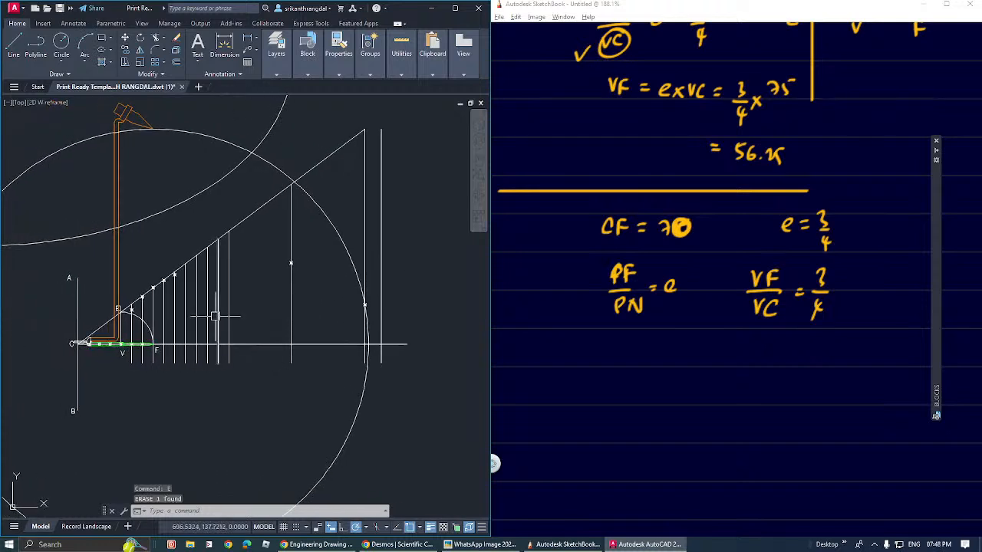
# Step: Draw an ellipse using the marked points near F as axis endpoints, then set the other axis distance
pyautogui.write('el')
pyautogui.press('Return')
pyautogui.scroll(5, 119, 343)
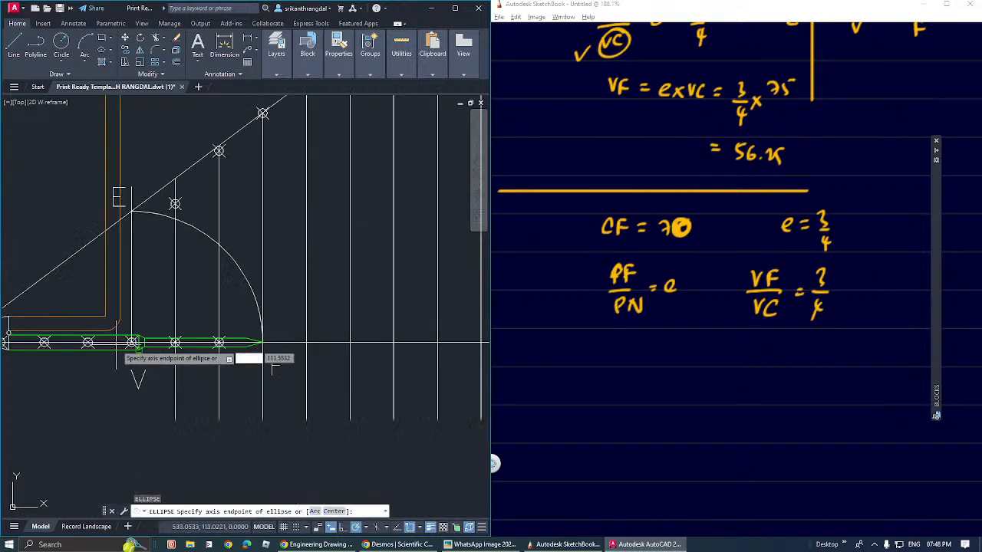
pyautogui.click(132, 342)
pyautogui.scroll(6, 284, 345)
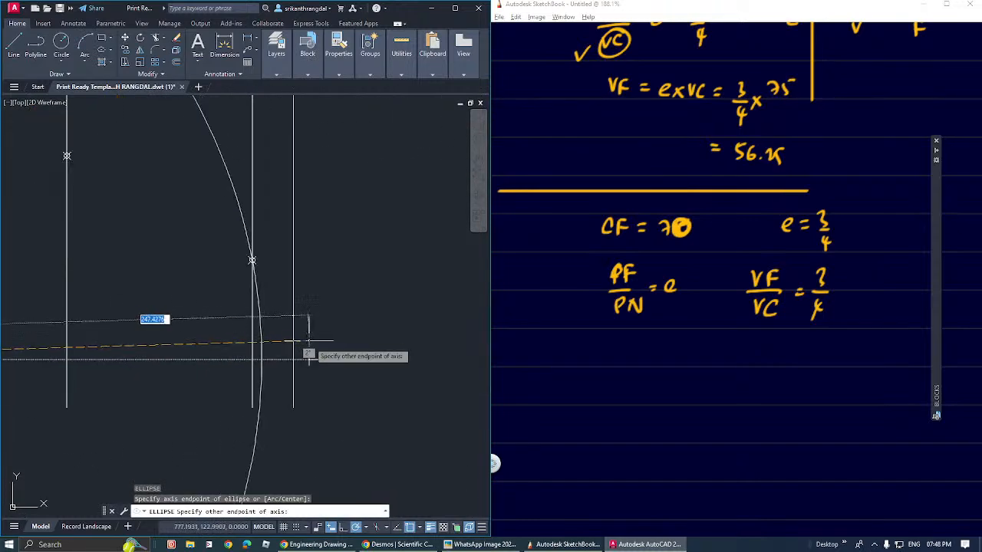
pyautogui.click(291, 359)
pyautogui.scroll(-5, 241, 324)
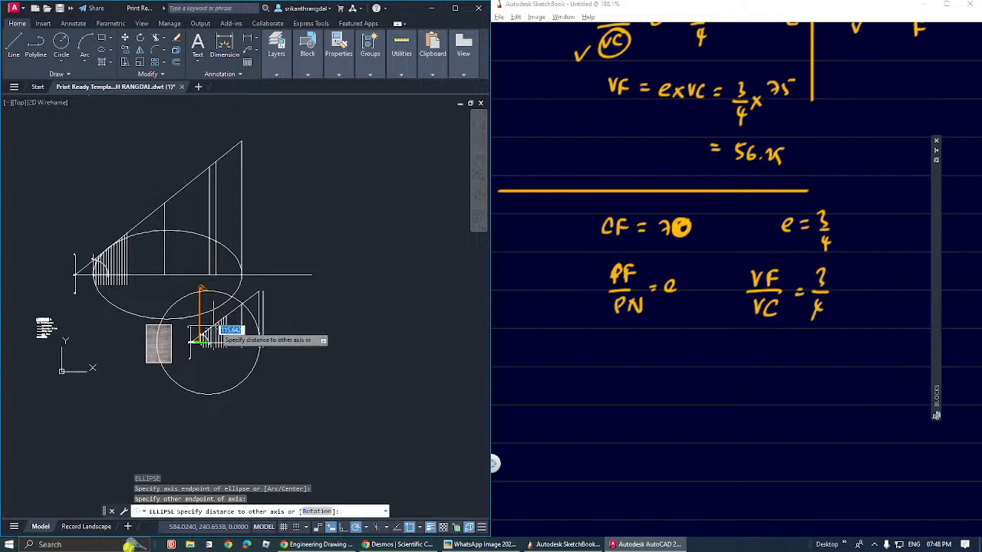
pyautogui.scroll(2, 234, 333)
pyautogui.scroll(7, 230, 329)
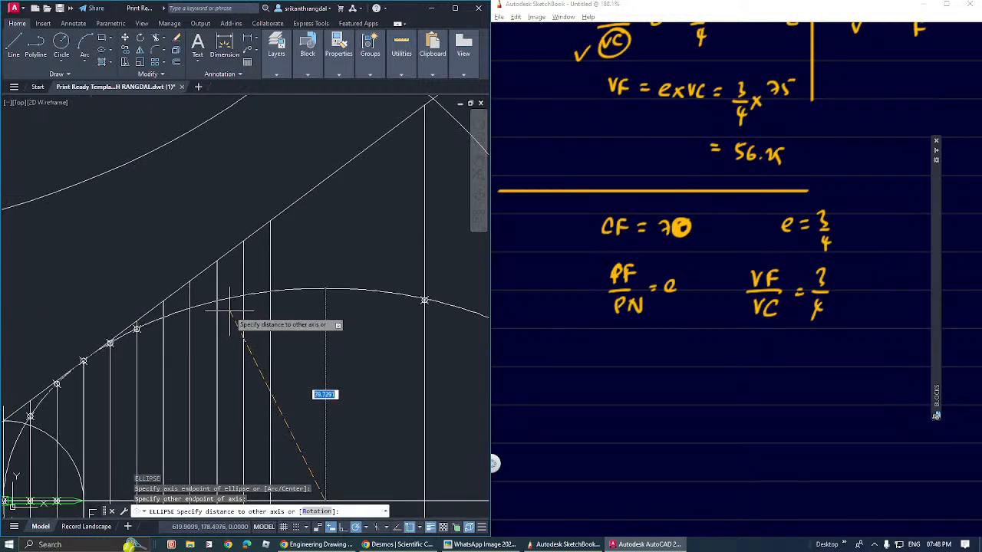
pyautogui.click(230, 311)
pyautogui.scroll(6, 188, 368)
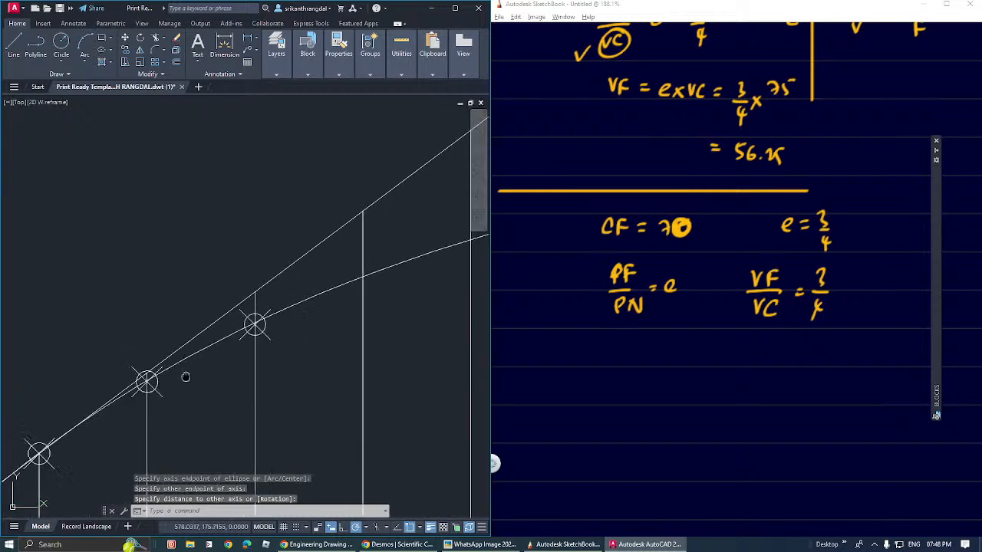
pyautogui.scroll(-5, 286, 270)
# Step: Bring points E, F and V into view and select the large circle
pyautogui.moveTo(197, 346)
pyautogui.mouseDown(button='middle')
pyautogui.moveTo(269, 234)
pyautogui.moveTo(240, 207)
pyautogui.moveTo(156, 178)
pyautogui.mouseUp(button='middle')
pyautogui.scroll(-8, 253, 315)
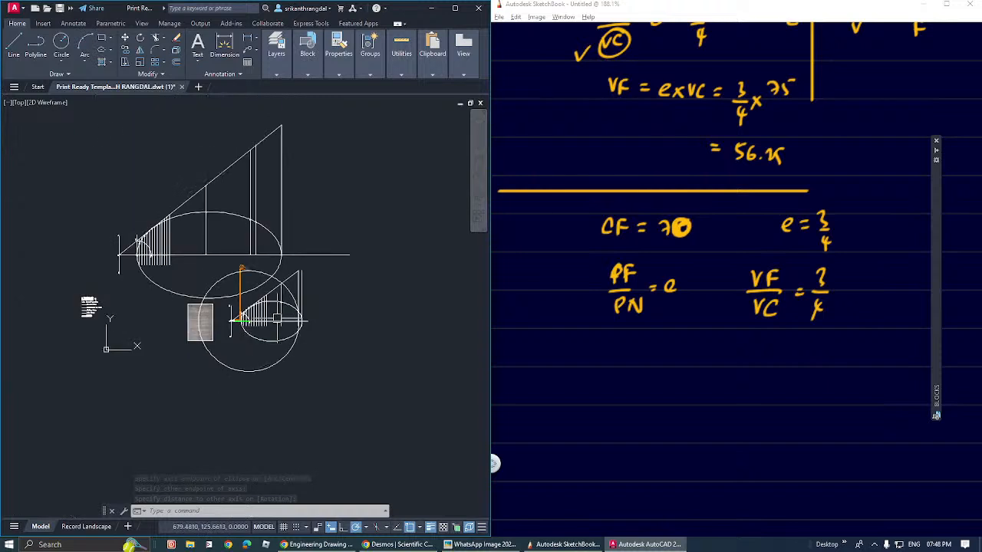
pyautogui.click(294, 339)
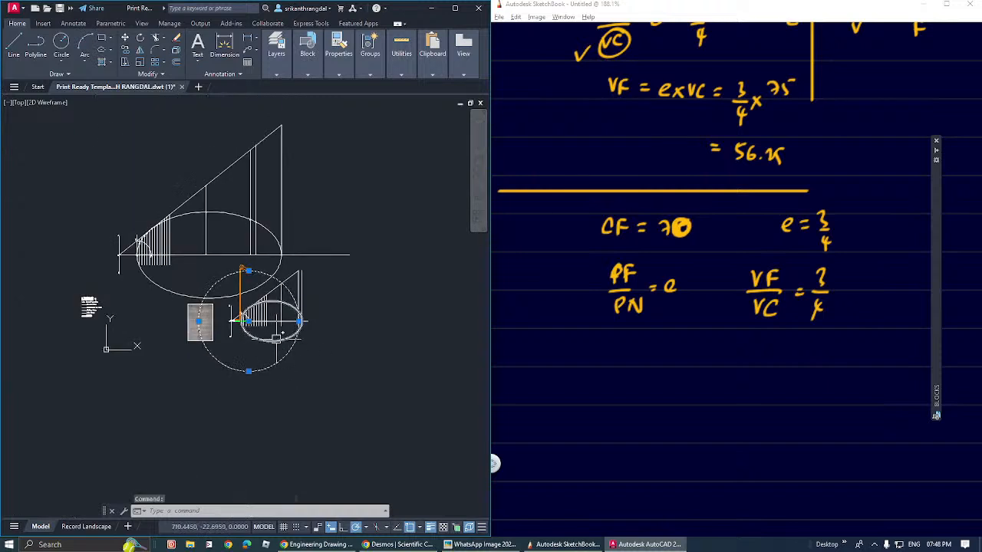
# Step: Delete the large circle, then move the upper construction up-left and undo that move
pyautogui.press('Delete')
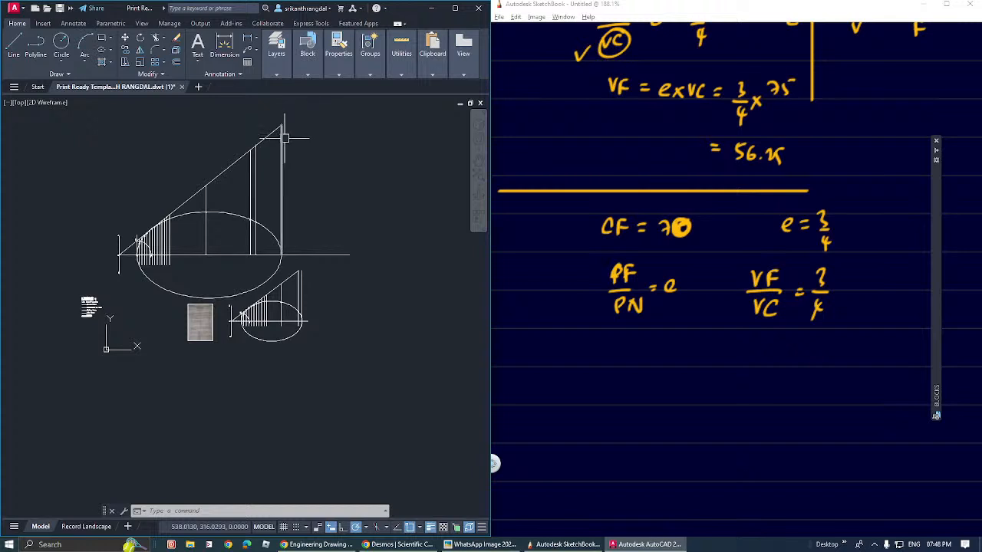
pyautogui.click(309, 154)
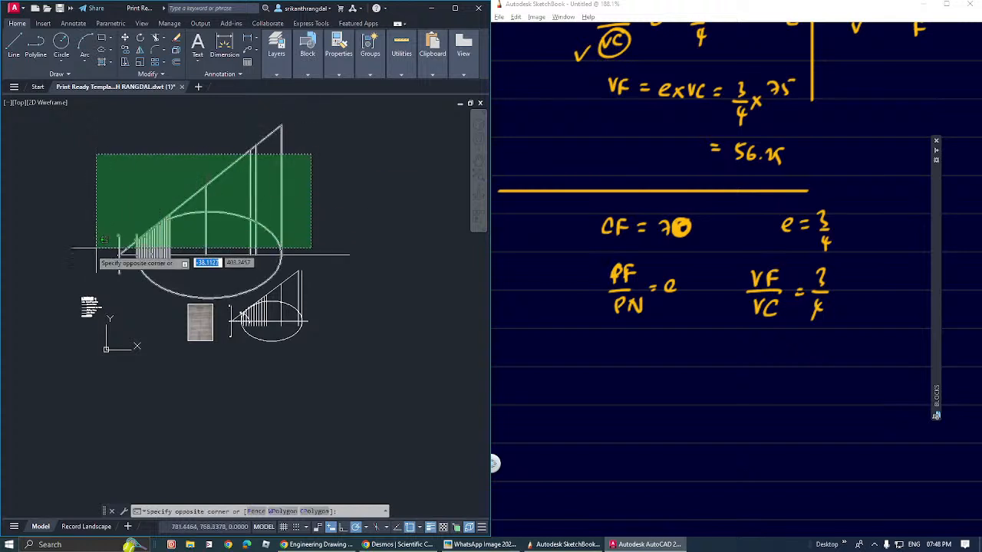
pyautogui.click(85, 259)
pyautogui.moveTo(264, 245); pyautogui.dragTo(263, 270, button='middle')
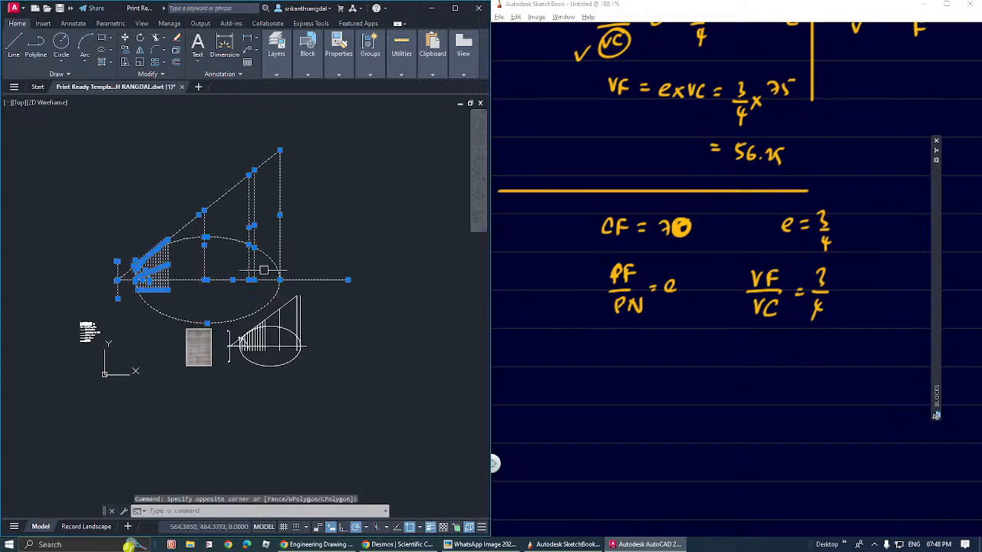
pyautogui.write('m')
pyautogui.press('Return')
pyautogui.click(443, 304)
pyautogui.click(355, 261)
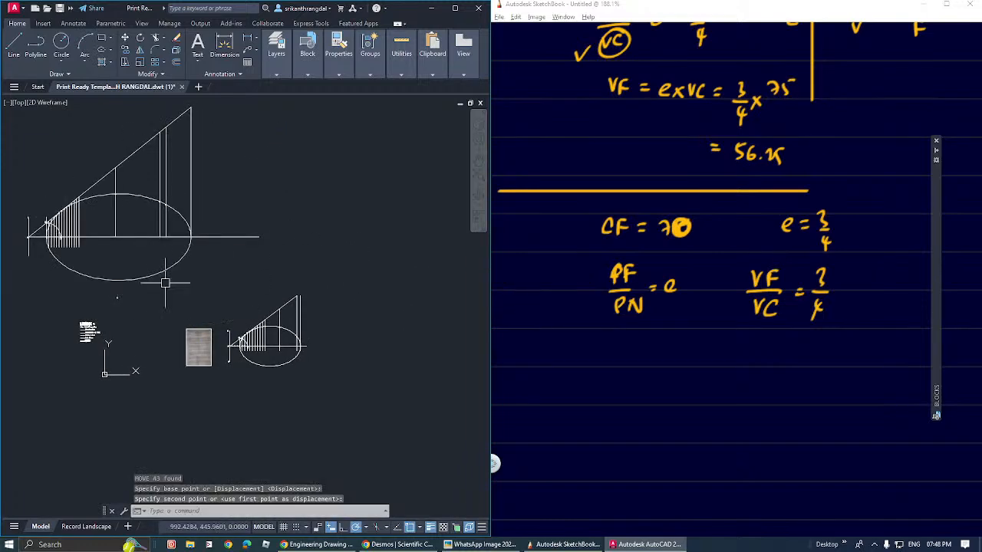
pyautogui.write('u')
pyautogui.press('Return')
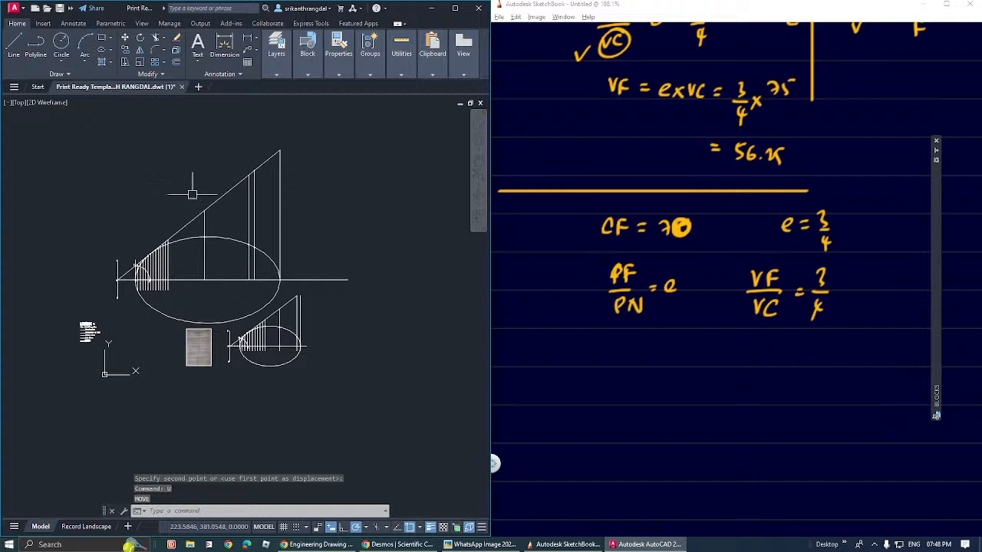
# Step: Reselect the hypotenuse, ellipse, hatch lines and verticals and move them higher and left
pyautogui.click(234, 193)
pyautogui.click(119, 297)
pyautogui.click(307, 142)
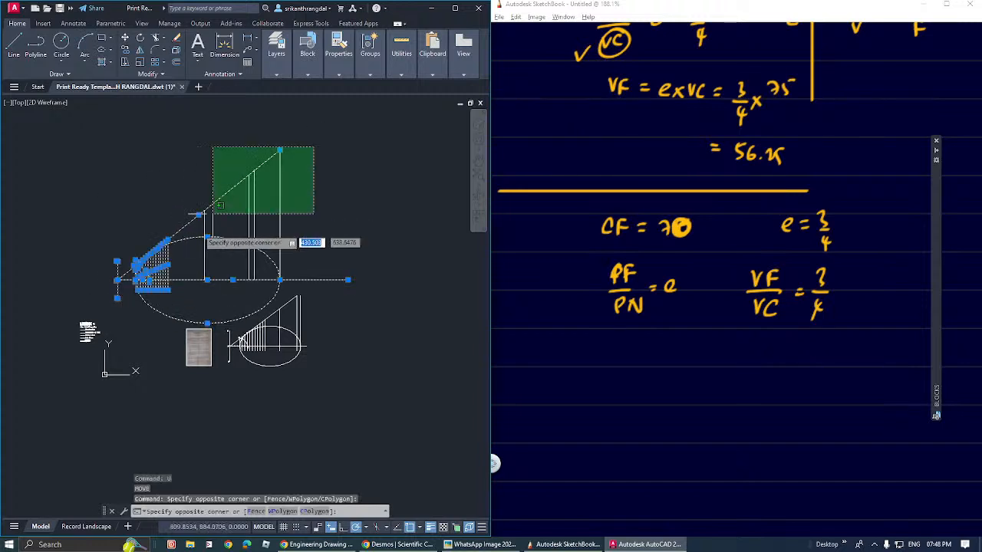
pyautogui.click(171, 286)
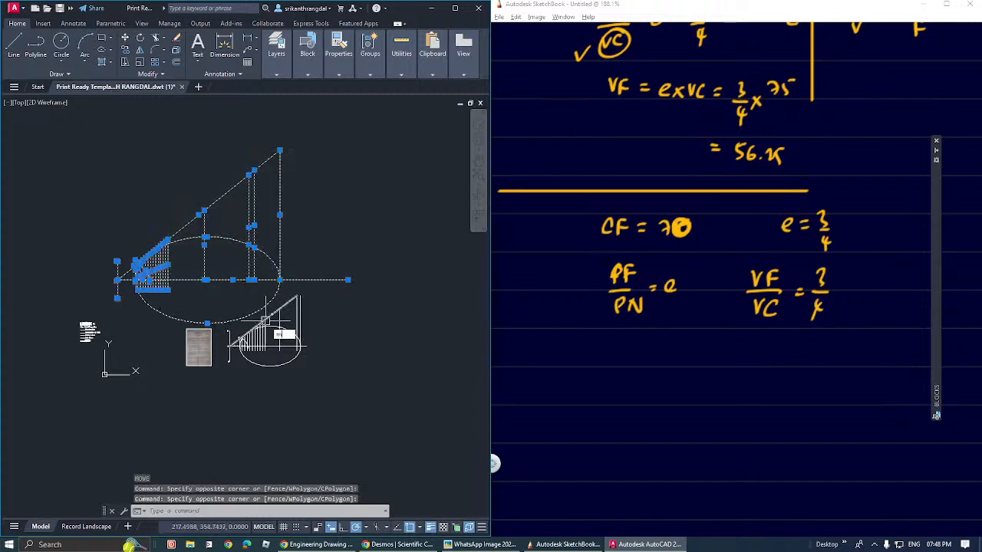
pyautogui.press('Return')
pyautogui.click(244, 277)
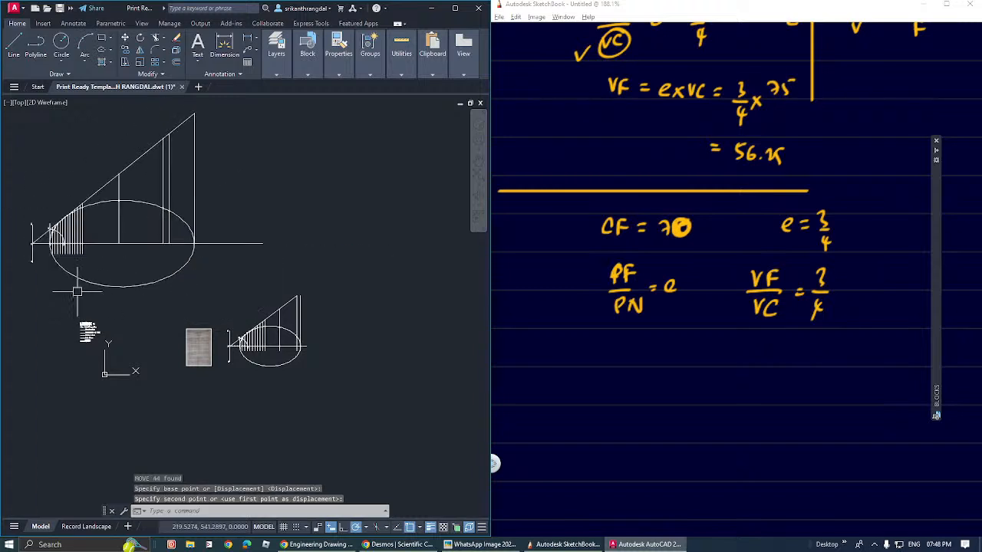
pyautogui.click(139, 306)
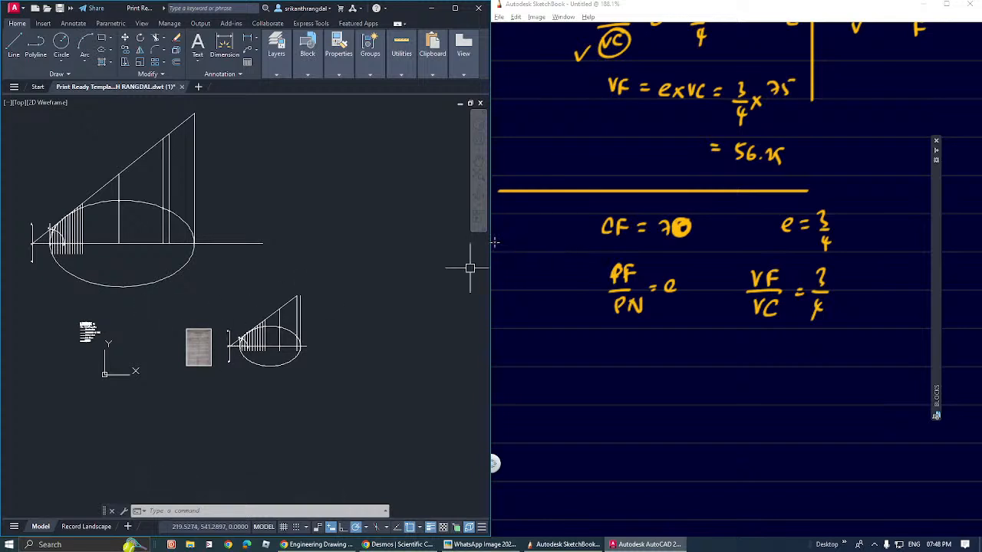
pyautogui.moveTo(934, 264)
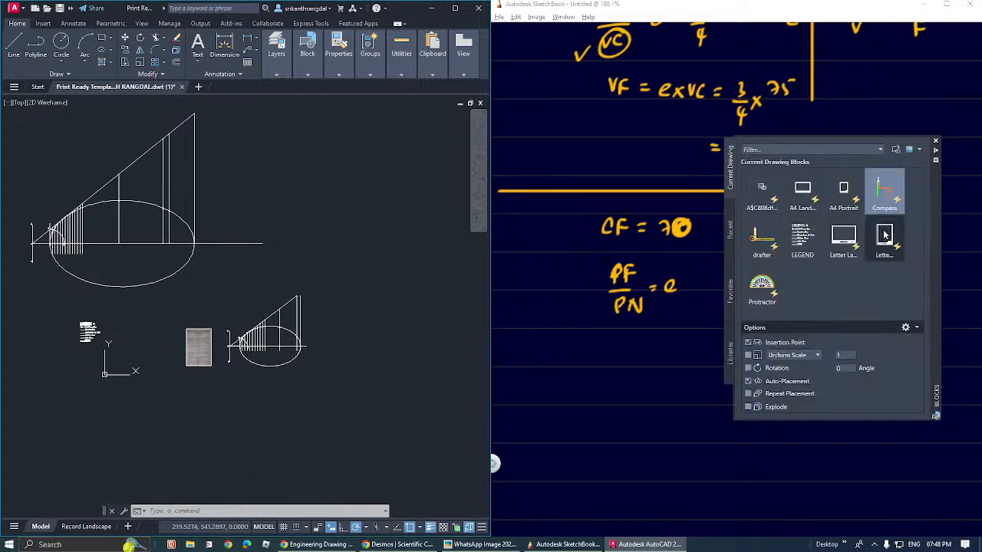
# Step: Insert the A4 Landscape title block around the ellipse construction and accept its attribute values
pyautogui.click(803, 191)
pyautogui.scroll(6, 229, 367)
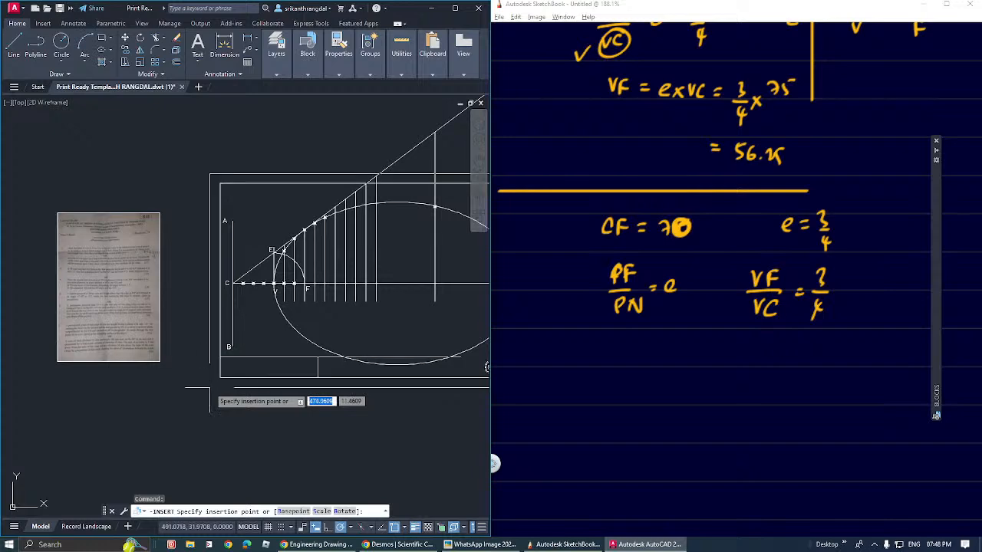
pyautogui.click(210, 384)
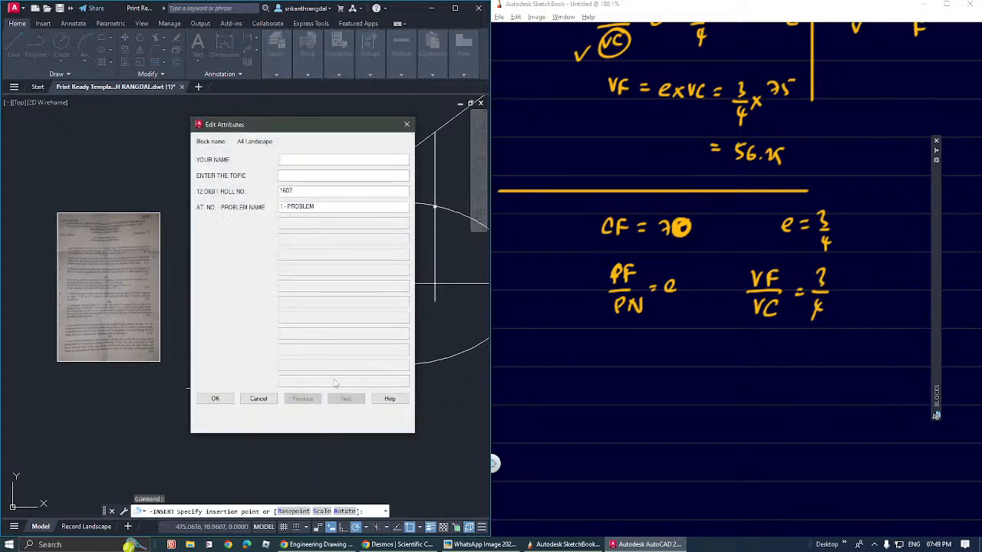
pyautogui.click(216, 397)
pyautogui.scroll(-4, 160, 322)
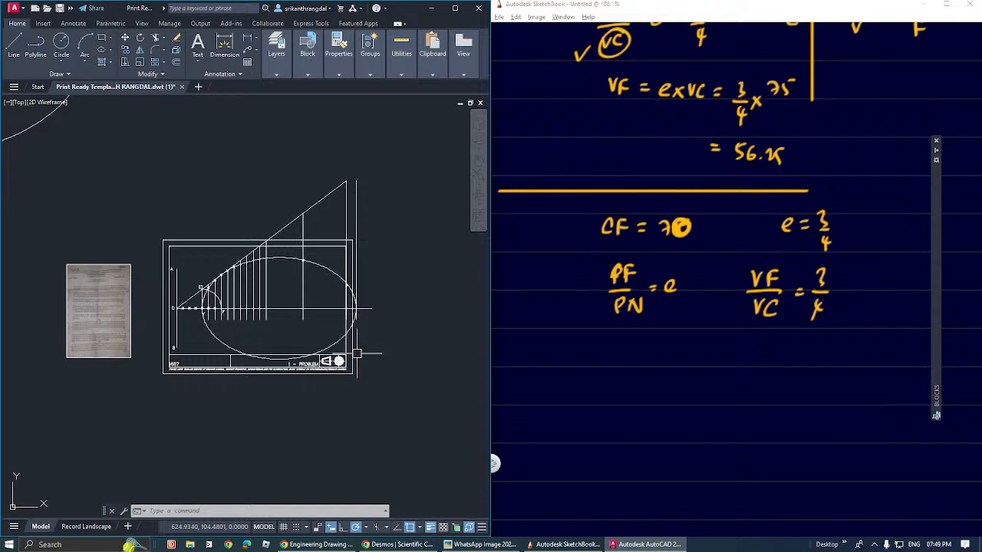
# Step: Move the title-block border slightly right and up, then zoom in on the question paper
pyautogui.click(357, 354)
pyautogui.click(345, 371)
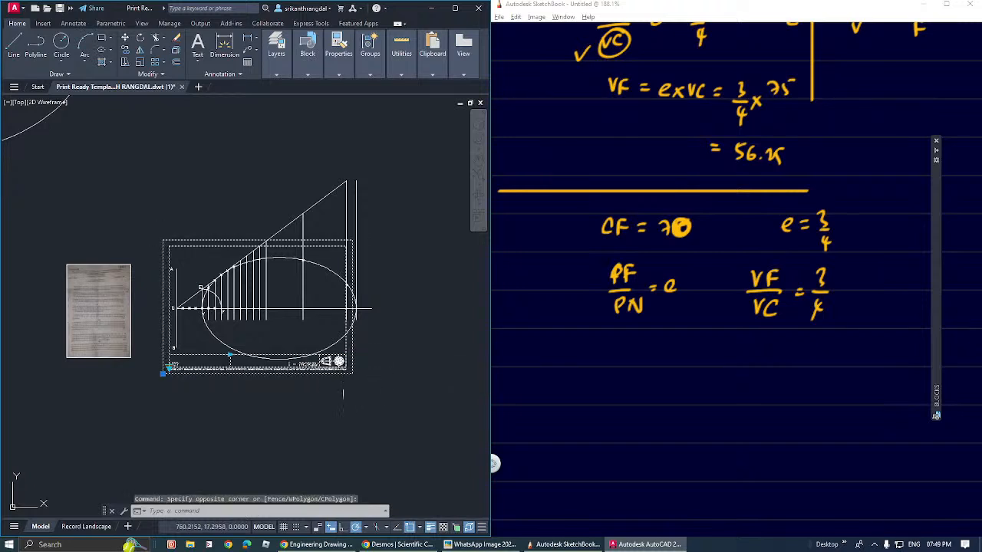
pyautogui.write('m')
pyautogui.press('Return')
pyautogui.click(290, 397)
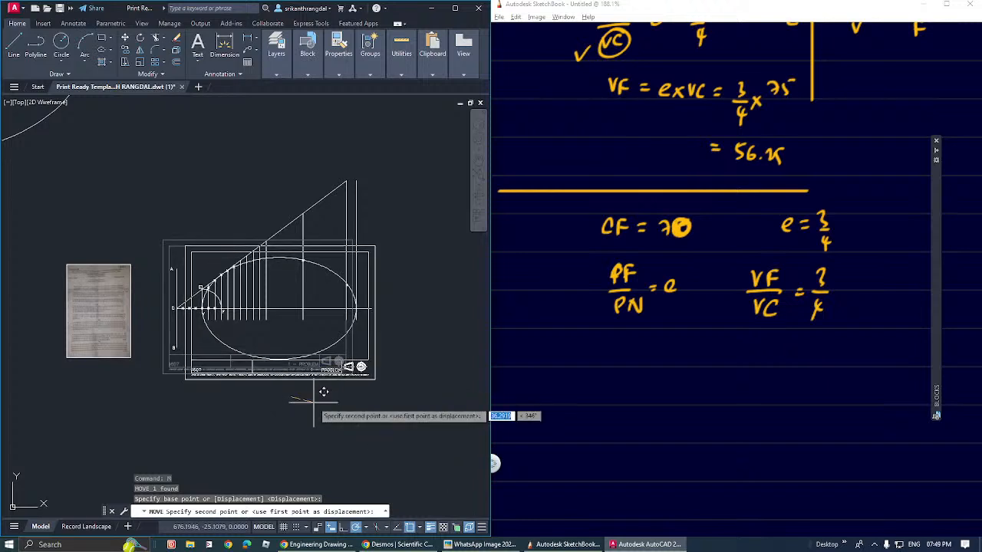
pyautogui.click(313, 402)
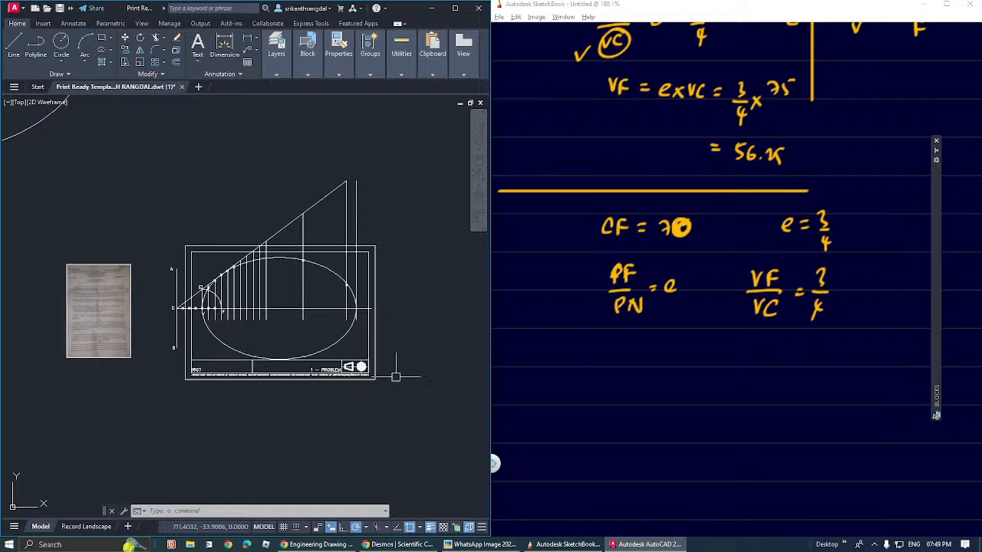
pyautogui.click(405, 398)
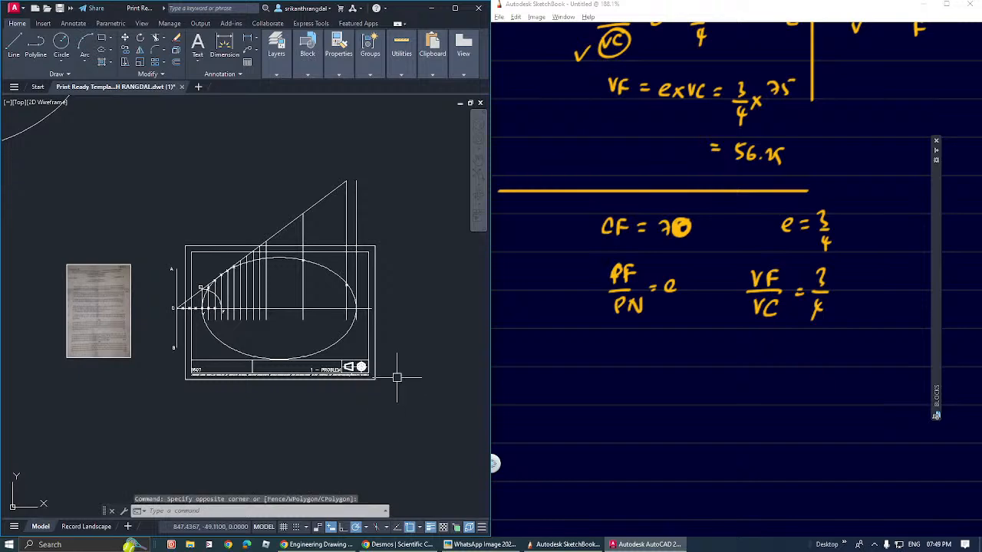
pyautogui.scroll(8, 77, 289)
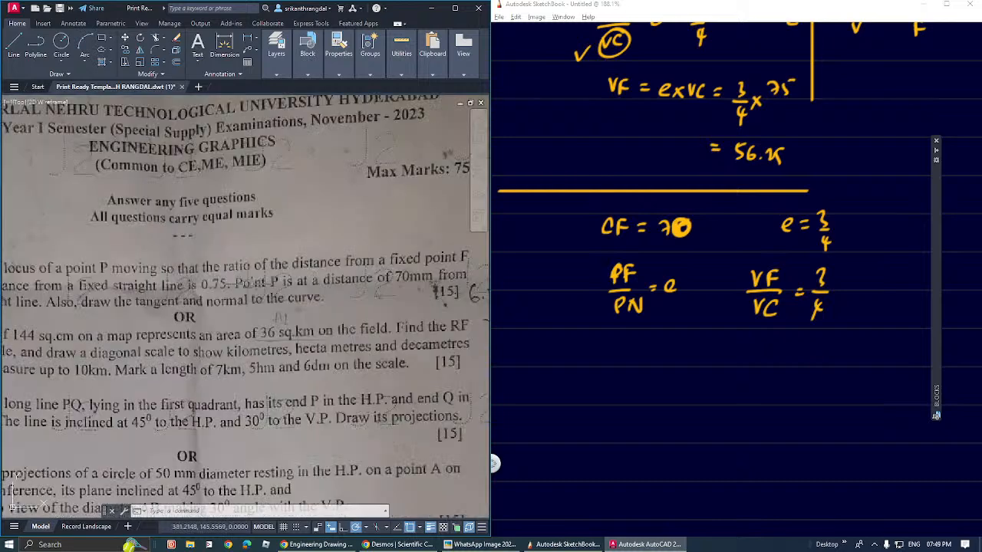
pyautogui.scroll(3, 246, 286)
pyautogui.scroll(-3, 249, 284)
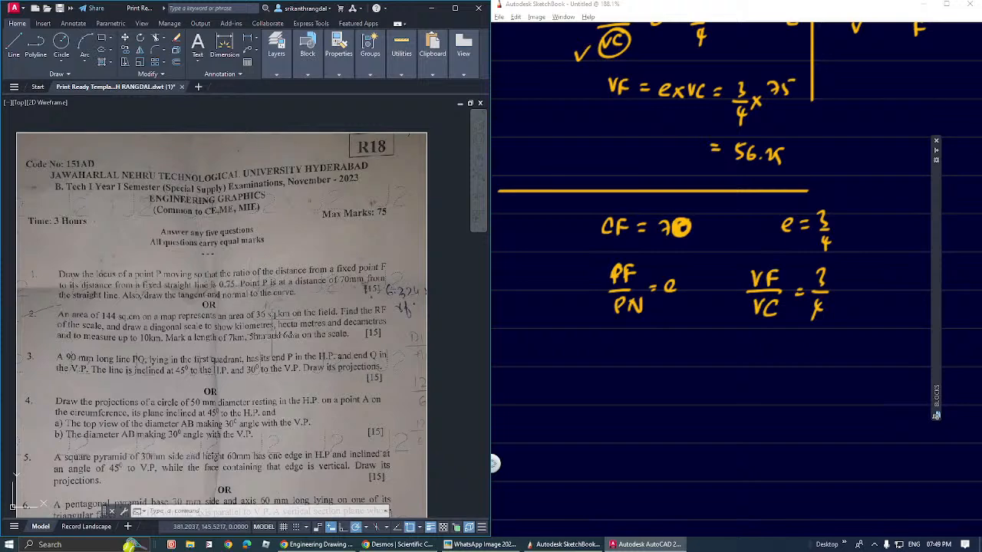
pyautogui.scroll(4, 259, 284)
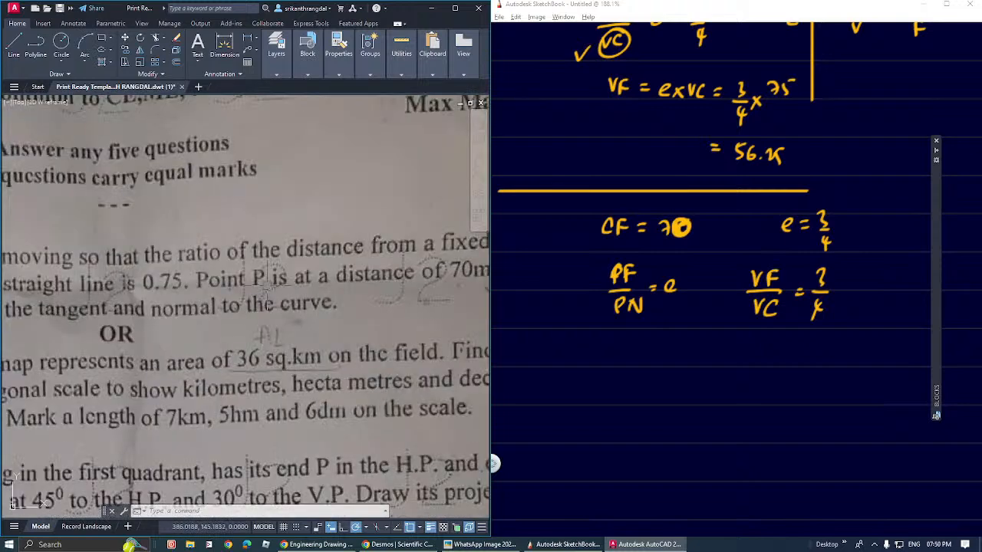
pyautogui.scroll(-4, 266, 290)
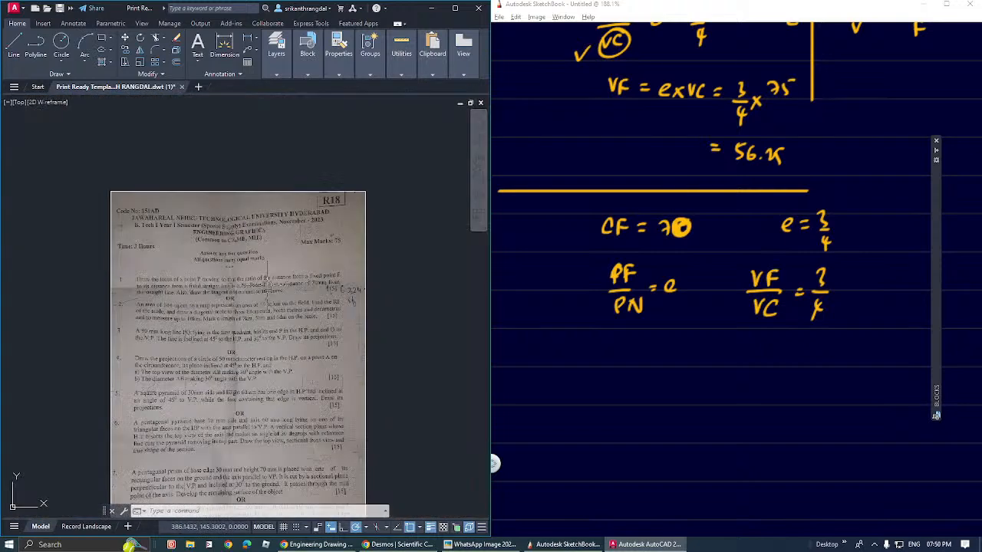
pyautogui.scroll(3, 266, 286)
pyautogui.scroll(1, 261, 282)
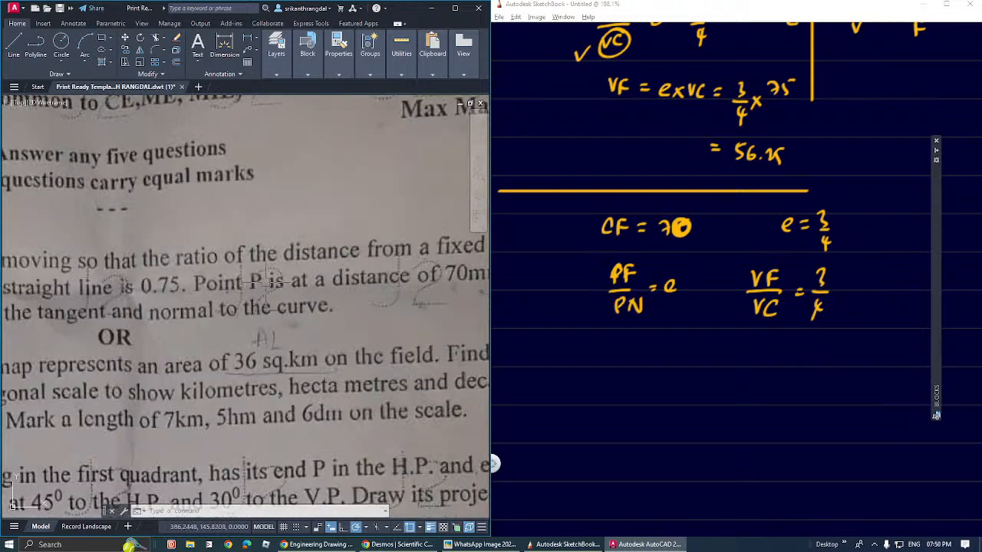
pyautogui.scroll(-3, 263, 282)
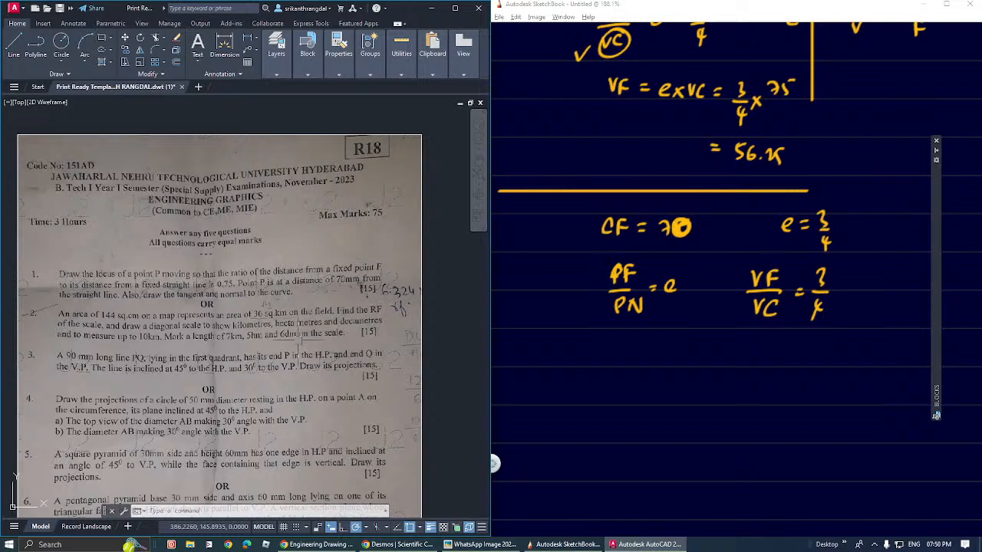
pyautogui.moveTo(202, 343); pyautogui.dragTo(215, 309, button='middle')
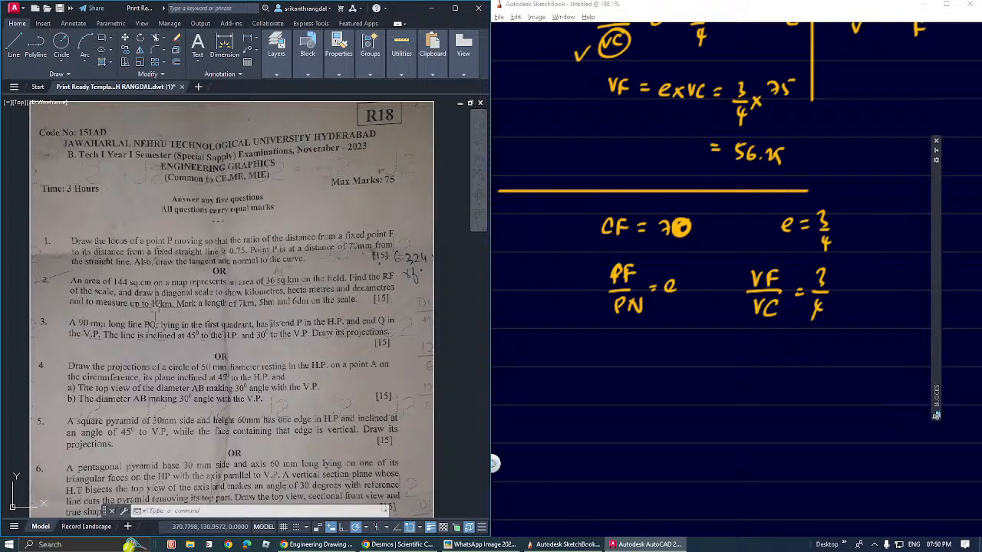
pyautogui.scroll(2, 151, 304)
pyautogui.scroll(-2, 153, 301)
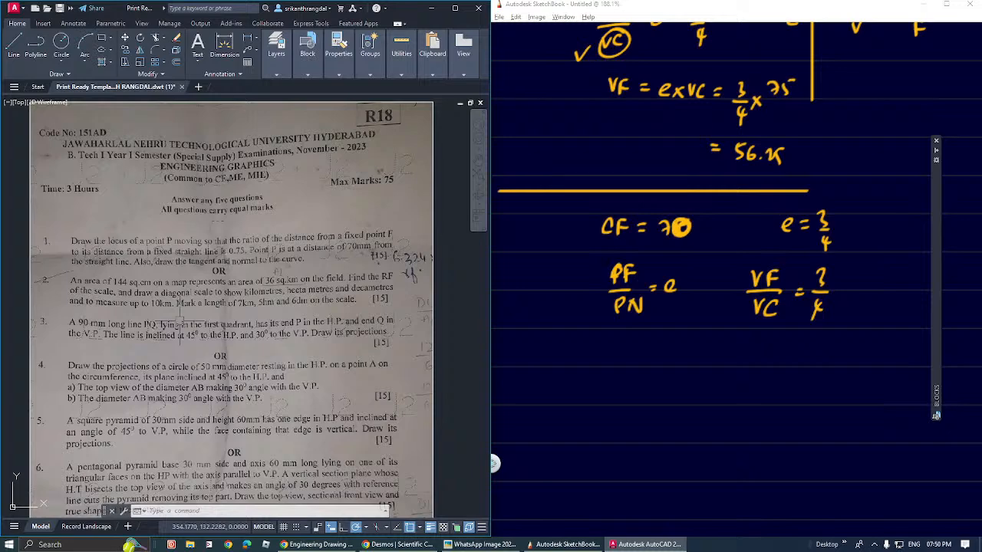
pyautogui.scroll(-4, 636, 322)
pyautogui.press('space')
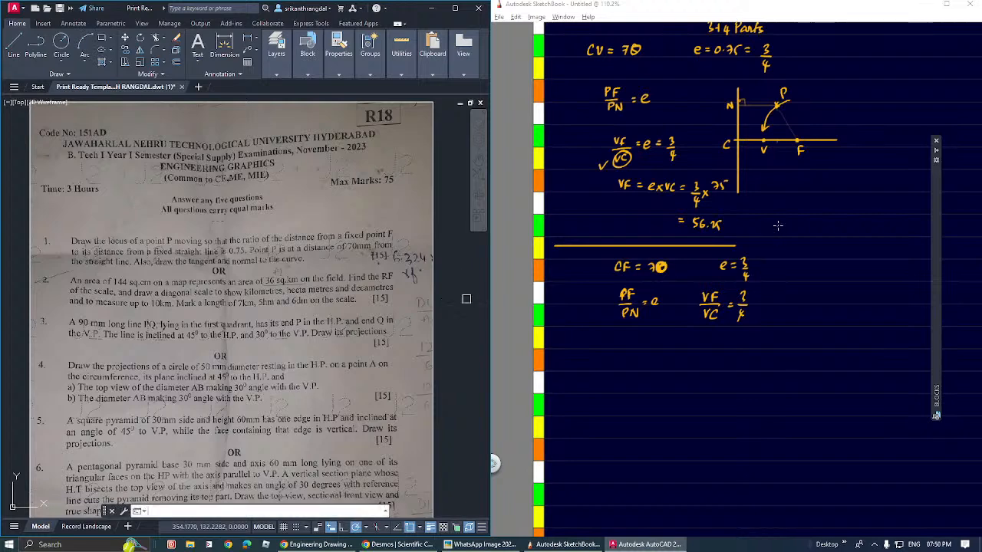
# Step: Cancel the pending AutoCAD move and pan the SketchBook canvas to blank space
pyautogui.press('space')
pyautogui.click(804, 222)
pyautogui.press('space')
pyautogui.moveTo(788, 218)
pyautogui.mouseDown()
pyautogui.moveTo(578, 361)
pyautogui.moveTo(444, 296)
pyautogui.mouseUp()
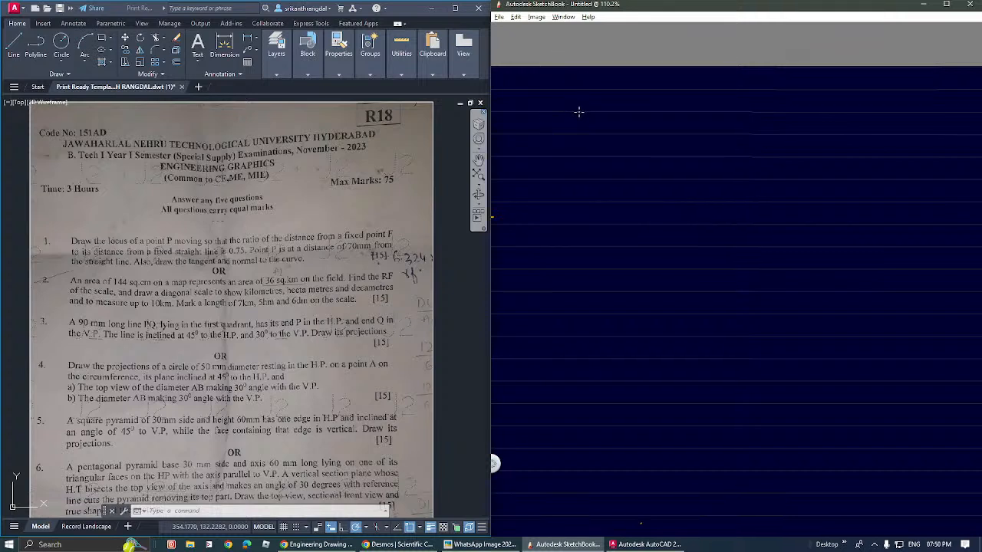
# Step: Write map area Am = 144 cm² and actual area Aa = 36 km²
pyautogui.moveTo(577, 105); pyautogui.dragTo(603, 109)
pyautogui.moveTo(543, 103); pyautogui.dragTo(565, 105)
pyautogui.moveTo(626, 108); pyautogui.dragTo(653, 108)
pyautogui.moveTo(668, 100)
pyautogui.mouseDown()
pyautogui.moveTo(666, 111)
pyautogui.moveTo(690, 102)
pyautogui.moveTo(715, 111)
pyautogui.mouseUp()
pyautogui.moveTo(717, 99); pyautogui.dragTo(723, 103)
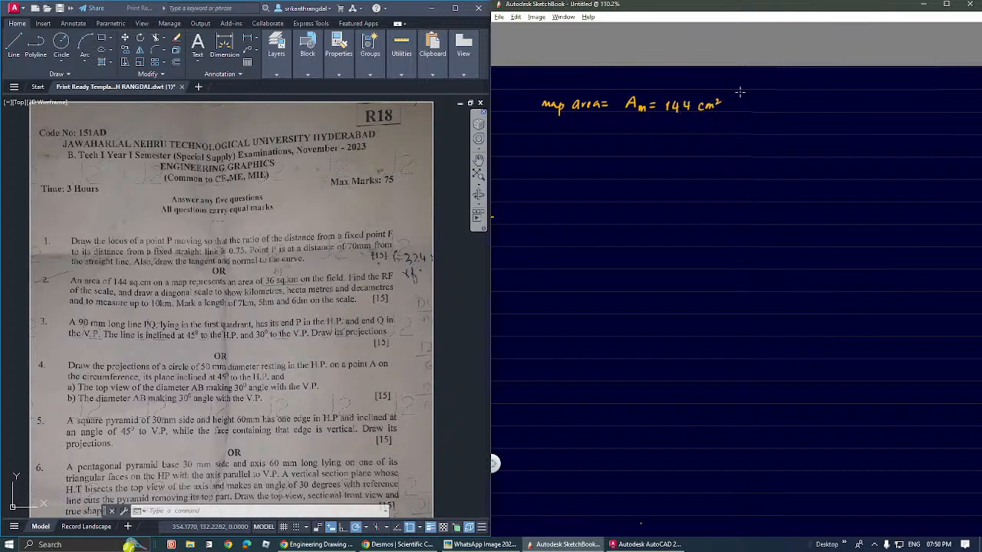
pyautogui.scroll(4, 537, 83)
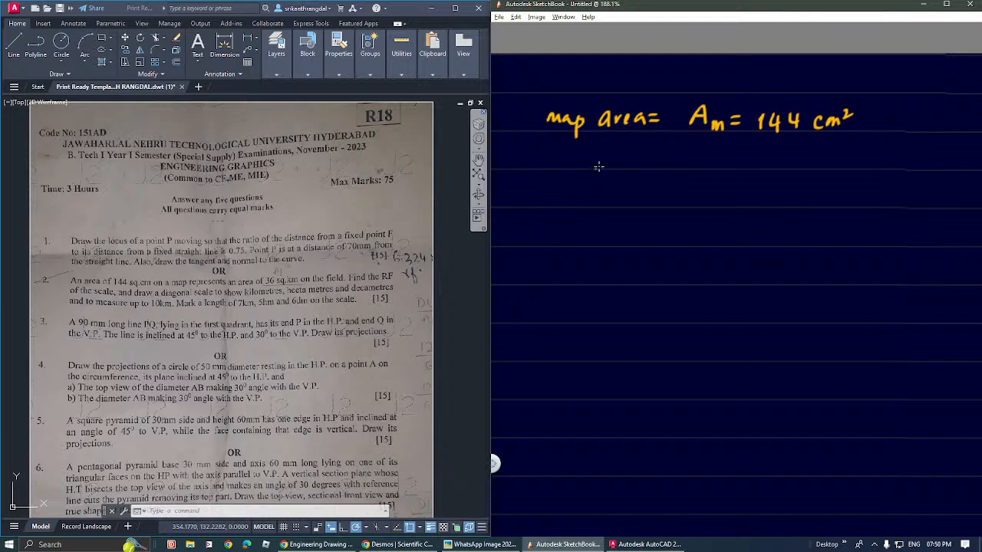
pyautogui.moveTo(555, 157)
pyautogui.mouseDown()
pyautogui.moveTo(619, 163)
pyautogui.moveTo(700, 147)
pyautogui.moveTo(717, 164)
pyautogui.moveTo(731, 156)
pyautogui.mouseUp()
pyautogui.moveTo(722, 163)
pyautogui.mouseDown()
pyautogui.moveTo(760, 156)
pyautogui.moveTo(752, 164)
pyautogui.mouseUp()
pyautogui.moveTo(774, 147)
pyautogui.mouseDown()
pyautogui.moveTo(782, 165)
pyautogui.moveTo(817, 156)
pyautogui.mouseUp()
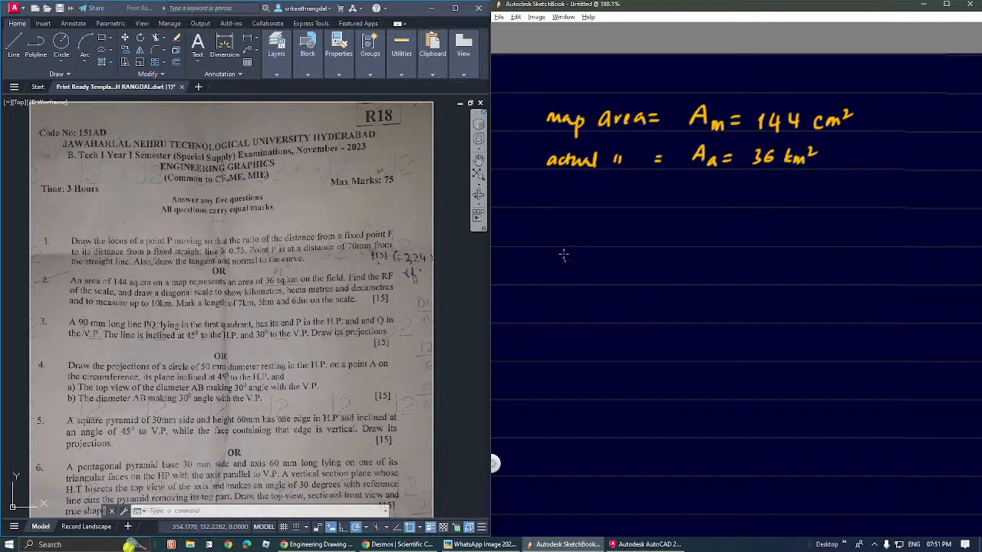
# Step: Write R.F = D.L / A.L = below the areas
pyautogui.moveTo(581, 224)
pyautogui.mouseDown()
pyautogui.moveTo(589, 239)
pyautogui.moveTo(612, 224)
pyautogui.mouseUp()
pyautogui.click(595, 237)
pyautogui.moveTo(601, 231); pyautogui.dragTo(621, 231)
pyautogui.moveTo(611, 237); pyautogui.dragTo(621, 237)
pyautogui.moveTo(650, 226)
pyautogui.mouseDown()
pyautogui.moveTo(648, 238)
pyautogui.moveTo(675, 239)
pyautogui.mouseUp()
pyautogui.click(663, 235)
pyautogui.moveTo(646, 245); pyautogui.dragTo(677, 247)
pyautogui.moveTo(650, 269)
pyautogui.mouseDown()
pyautogui.moveTo(684, 269)
pyautogui.moveTo(704, 246)
pyautogui.mouseUp()
pyautogui.click(665, 264)
pyautogui.moveTo(696, 250); pyautogui.dragTo(706, 251)
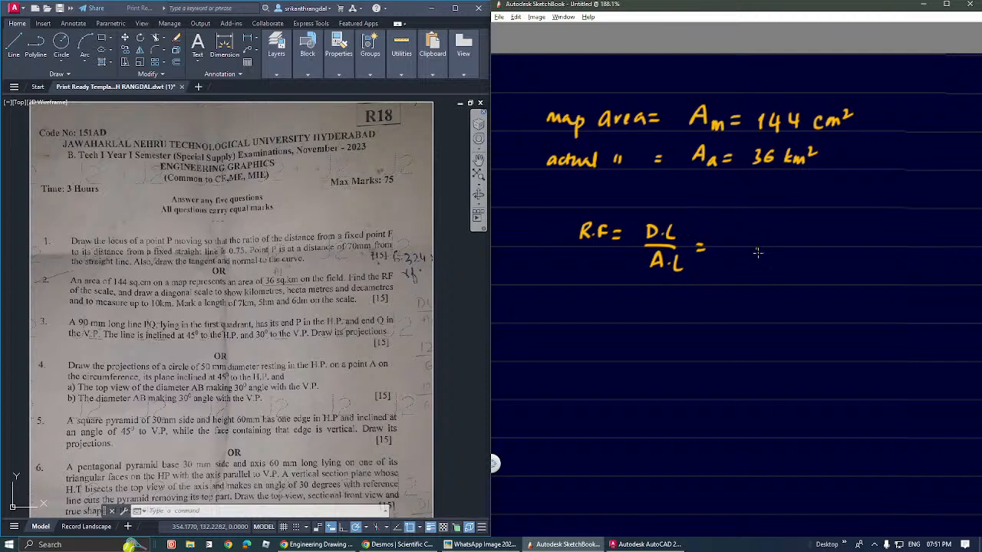
# Step: Continue the formula with √Am / √Aa
pyautogui.moveTo(746, 244)
pyautogui.mouseDown()
pyautogui.moveTo(756, 222)
pyautogui.moveTo(745, 244)
pyautogui.moveTo(775, 239)
pyautogui.mouseUp()
pyautogui.moveTo(767, 233); pyautogui.dragTo(774, 234)
pyautogui.moveTo(780, 234)
pyautogui.mouseDown()
pyautogui.moveTo(794, 240)
pyautogui.moveTo(790, 217)
pyautogui.mouseUp()
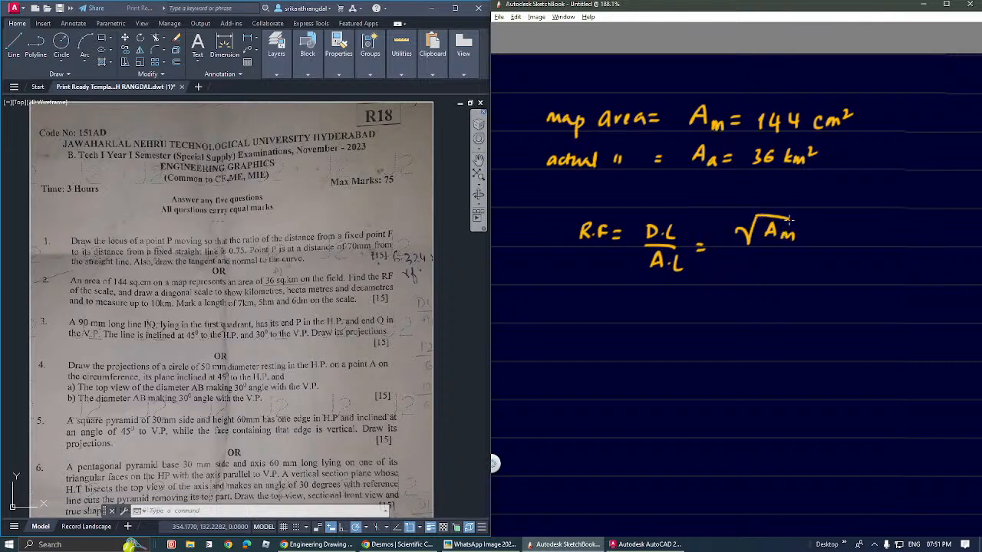
pyautogui.moveTo(731, 250); pyautogui.dragTo(819, 249)
pyautogui.moveTo(767, 281)
pyautogui.mouseDown()
pyautogui.moveTo(773, 264)
pyautogui.moveTo(779, 281)
pyautogui.mouseUp()
pyautogui.moveTo(769, 274)
pyautogui.mouseDown()
pyautogui.moveTo(792, 282)
pyautogui.moveTo(763, 257)
pyautogui.moveTo(792, 256)
pyautogui.mouseUp()
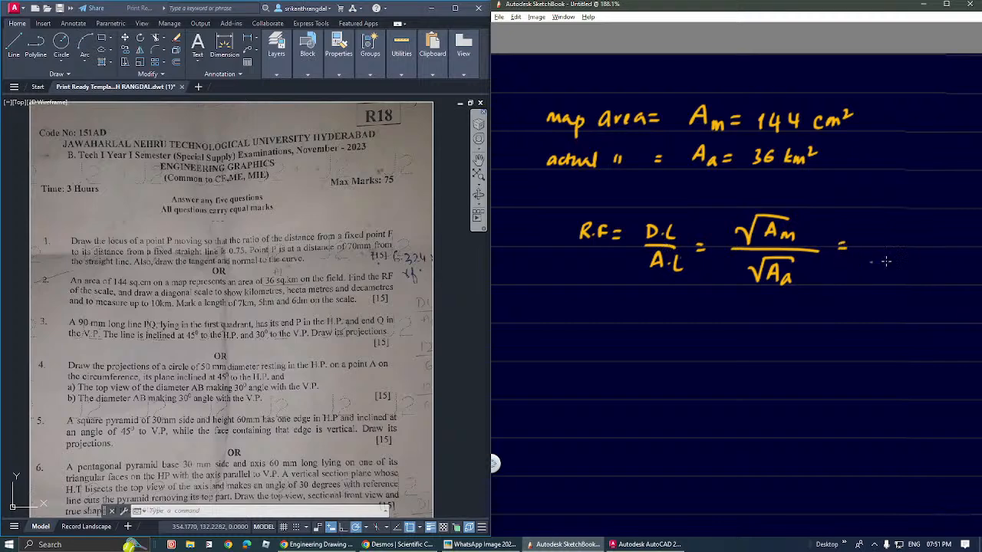
# Step: Finish the formula as √(144 cm² / 36 km²)
pyautogui.press('space')
pyautogui.moveTo(878, 286); pyautogui.dragTo(785, 290)
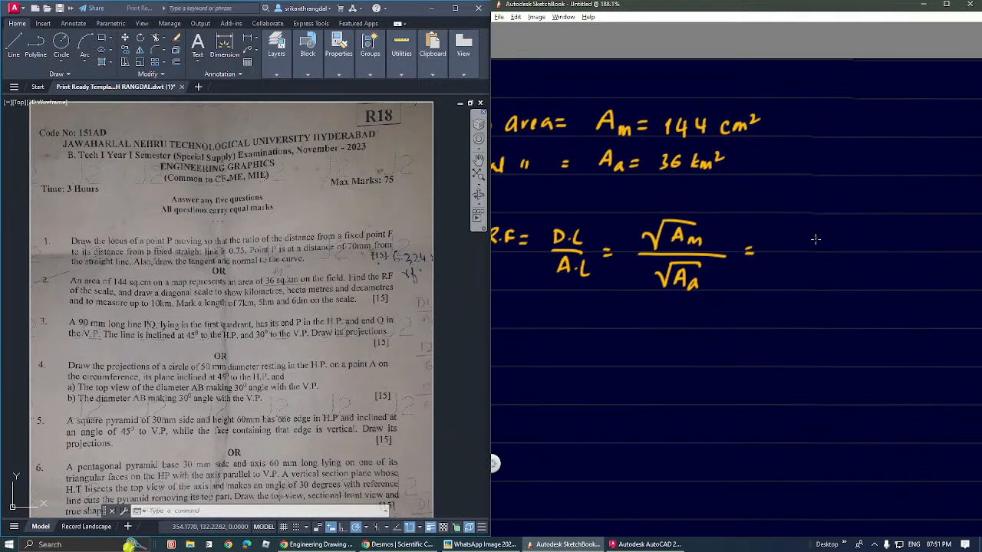
pyautogui.moveTo(801, 225)
pyautogui.mouseDown()
pyautogui.moveTo(802, 239)
pyautogui.moveTo(817, 234)
pyautogui.mouseUp()
pyautogui.moveTo(814, 225)
pyautogui.mouseDown()
pyautogui.moveTo(814, 239)
pyautogui.moveTo(838, 235)
pyautogui.mouseUp()
pyautogui.moveTo(834, 226)
pyautogui.mouseDown()
pyautogui.moveTo(835, 241)
pyautogui.moveTo(848, 242)
pyautogui.mouseUp()
pyautogui.moveTo(852, 235); pyautogui.dragTo(865, 241)
pyautogui.moveTo(867, 227); pyautogui.dragTo(872, 231)
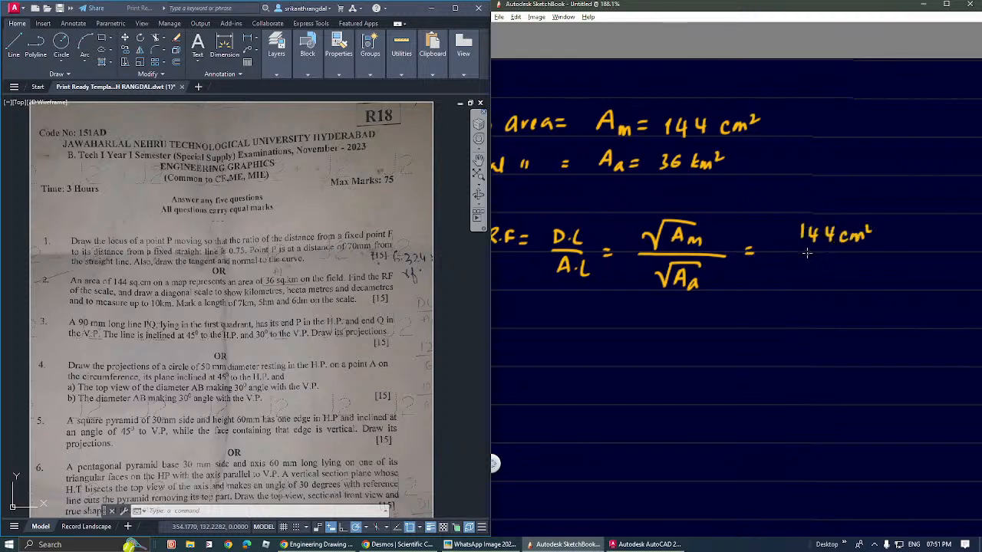
pyautogui.moveTo(799, 251)
pyautogui.mouseDown()
pyautogui.moveTo(872, 250)
pyautogui.moveTo(818, 276)
pyautogui.moveTo(848, 278)
pyautogui.mouseUp()
pyautogui.moveTo(854, 270)
pyautogui.mouseDown()
pyautogui.moveTo(865, 273)
pyautogui.moveTo(850, 277)
pyautogui.mouseUp()
pyautogui.hotkey('ctrl', 'z')
pyautogui.hotkey('ctrl', 'z')
pyautogui.moveTo(858, 268); pyautogui.dragTo(881, 270)
pyautogui.moveTo(796, 227)
pyautogui.mouseDown()
pyautogui.moveTo(796, 217)
pyautogui.moveTo(778, 257)
pyautogui.moveTo(862, 214)
pyautogui.moveTo(896, 247)
pyautogui.moveTo(847, 260)
pyautogui.mouseUp()
pyautogui.press('space')
pyautogui.press('space')
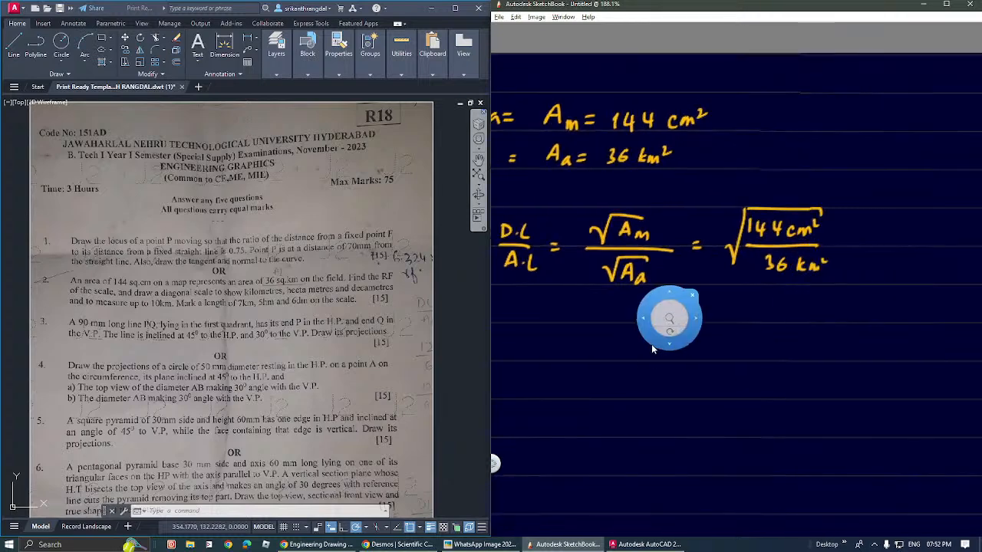
# Step: Below the equation, write = 12 cm / 6 km and strike it through to cancel it down to 2
pyautogui.moveTo(652, 346); pyautogui.dragTo(710, 328)
pyautogui.moveTo(593, 328); pyautogui.dragTo(605, 327)
pyautogui.moveTo(595, 333); pyautogui.dragTo(644, 333)
pyautogui.moveTo(651, 320); pyautogui.dragTo(692, 342)
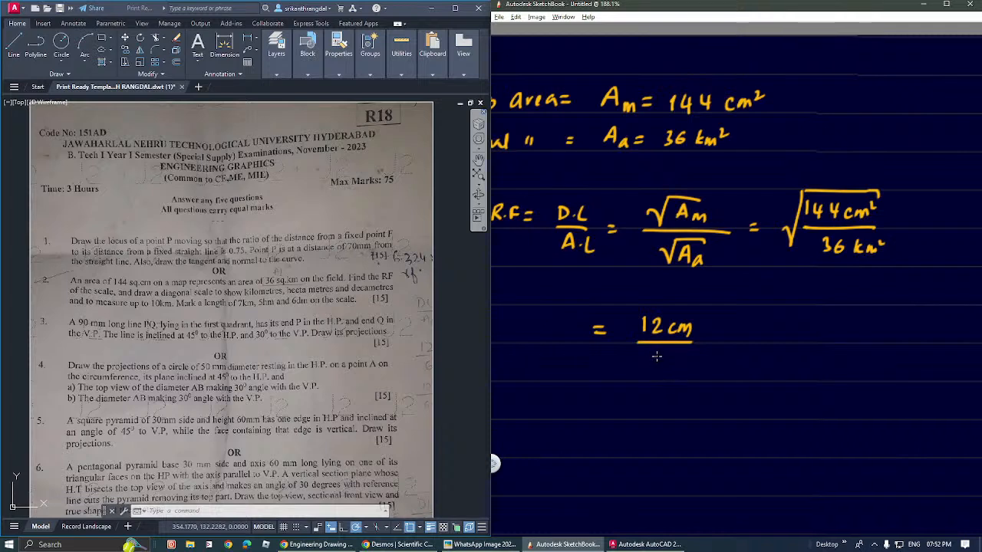
pyautogui.moveTo(658, 352)
pyautogui.mouseDown()
pyautogui.moveTo(651, 360)
pyautogui.moveTo(694, 373)
pyautogui.mouseUp()
pyautogui.moveTo(697, 318)
pyautogui.mouseDown()
pyautogui.moveTo(639, 369)
pyautogui.moveTo(640, 332)
pyautogui.moveTo(661, 310)
pyautogui.mouseUp()
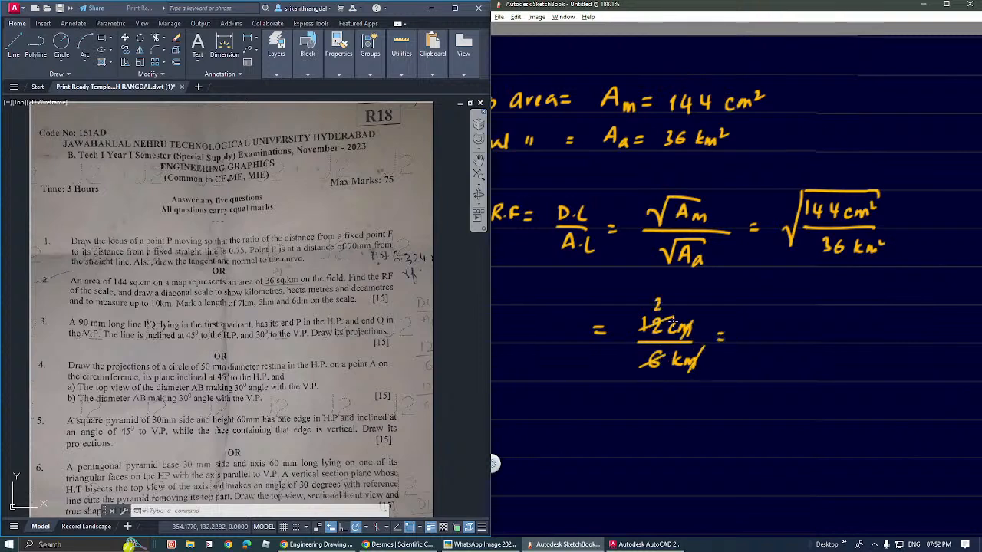
# Step: Continue with = 2×10⁻²/10³ = 2/10⁵, undoing stray marks with Ctrl+Z
pyautogui.moveTo(755, 327); pyautogui.dragTo(767, 337)
pyautogui.moveTo(771, 328)
pyautogui.mouseDown()
pyautogui.moveTo(787, 339)
pyautogui.moveTo(814, 324)
pyautogui.mouseUp()
pyautogui.moveTo(816, 320)
pyautogui.mouseDown()
pyautogui.moveTo(824, 327)
pyautogui.moveTo(758, 344)
pyautogui.mouseUp()
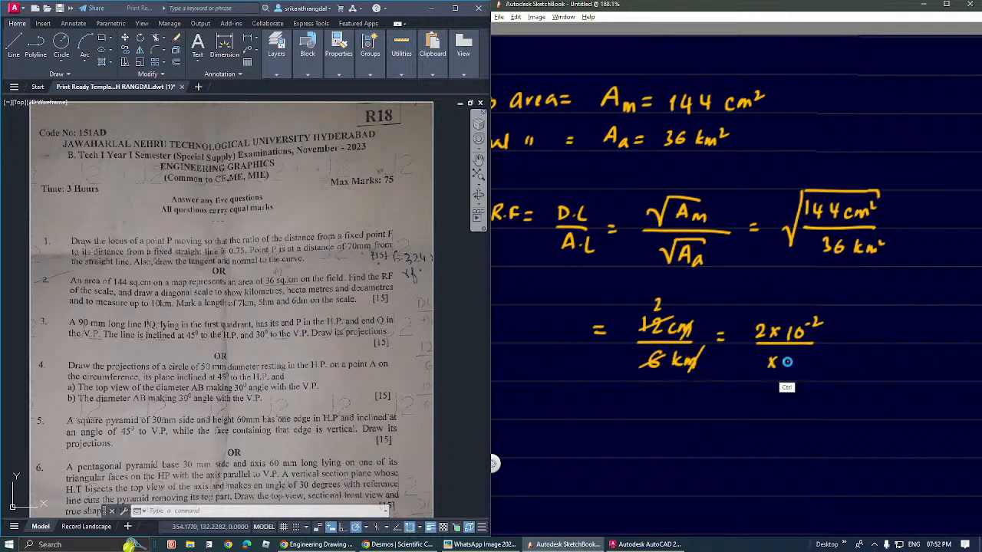
pyautogui.hotkey('ctrl', 'z')
pyautogui.hotkey('ctrl', 'z')
pyautogui.moveTo(776, 358)
pyautogui.mouseDown()
pyautogui.moveTo(773, 369)
pyautogui.moveTo(798, 351)
pyautogui.moveTo(827, 354)
pyautogui.moveTo(766, 354)
pyautogui.moveTo(775, 333)
pyautogui.mouseUp()
pyautogui.moveTo(766, 341)
pyautogui.mouseDown()
pyautogui.moveTo(825, 335)
pyautogui.moveTo(798, 340)
pyautogui.moveTo(809, 363)
pyautogui.moveTo(820, 353)
pyautogui.moveTo(825, 363)
pyautogui.moveTo(839, 345)
pyautogui.moveTo(819, 315)
pyautogui.moveTo(842, 322)
pyautogui.mouseUp()
pyautogui.hotkey('ctrl', 'z')
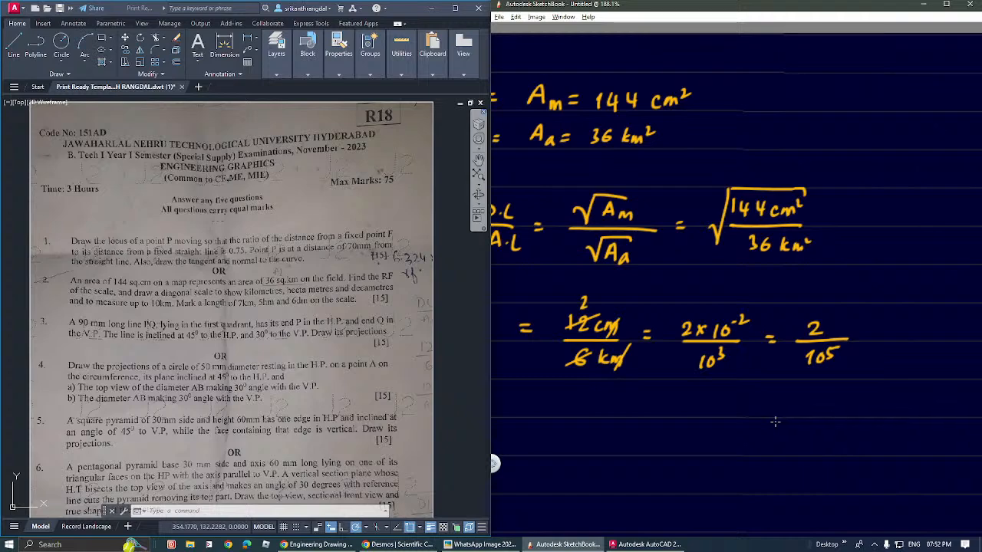
pyautogui.press('space')
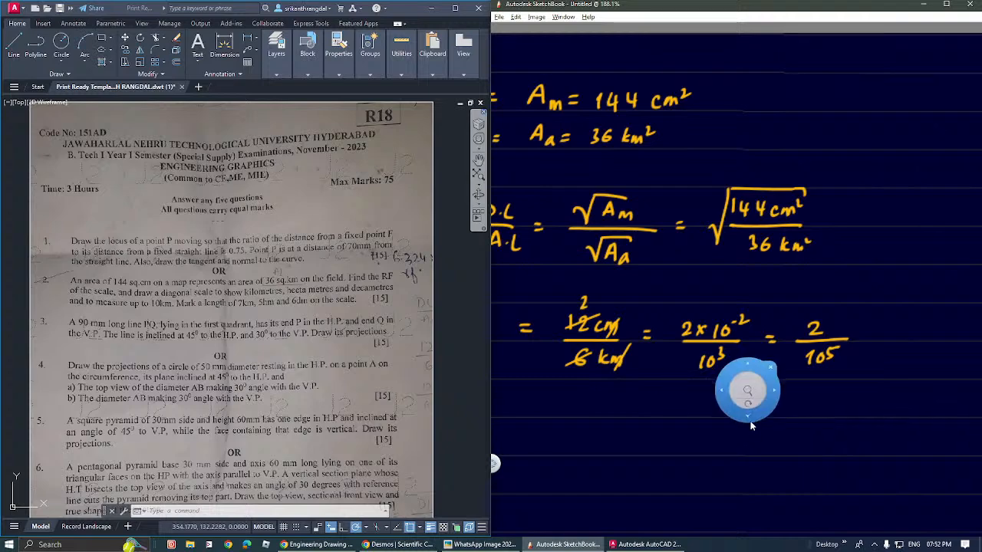
pyautogui.moveTo(758, 419); pyautogui.dragTo(782, 406)
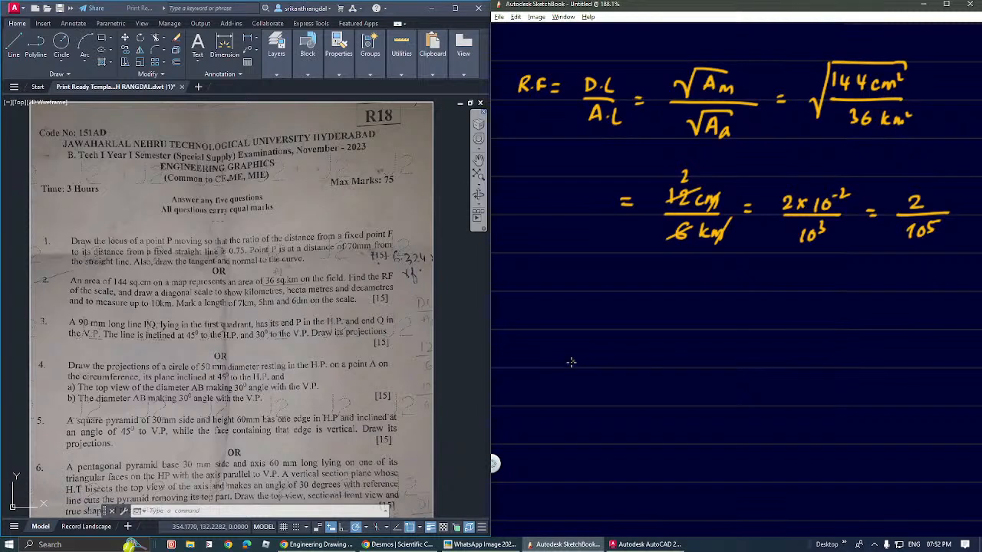
# Step: Write 'Actual Max length = 10 km' below the equations
pyautogui.moveTo(545, 314); pyautogui.dragTo(630, 325)
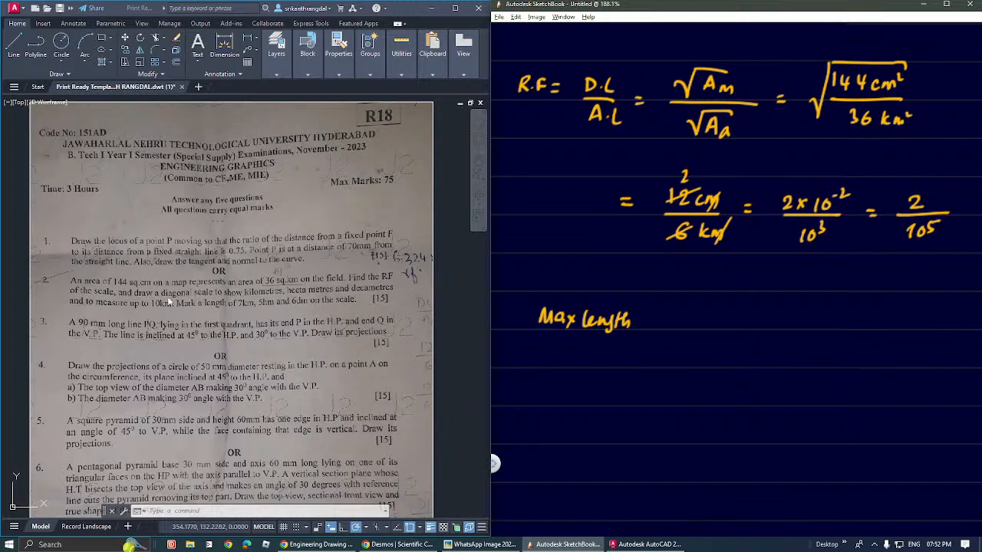
pyautogui.moveTo(640, 316); pyautogui.dragTo(675, 325)
pyautogui.moveTo(679, 322)
pyautogui.mouseDown()
pyautogui.moveTo(690, 313)
pyautogui.moveTo(683, 324)
pyautogui.moveTo(701, 325)
pyautogui.mouseUp()
pyautogui.moveTo(708, 315)
pyautogui.mouseDown()
pyautogui.moveTo(707, 325)
pyautogui.moveTo(724, 324)
pyautogui.mouseUp()
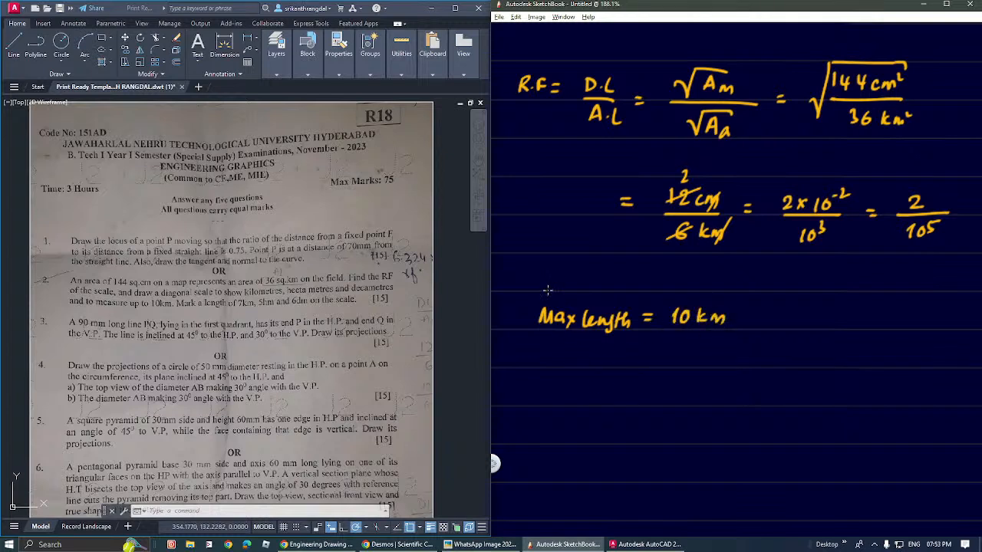
pyautogui.moveTo(542, 303); pyautogui.dragTo(565, 302)
pyautogui.moveTo(570, 289); pyautogui.dragTo(571, 303)
pyautogui.moveTo(575, 296); pyautogui.dragTo(598, 303)
pyautogui.moveTo(602, 285); pyautogui.dragTo(606, 302)
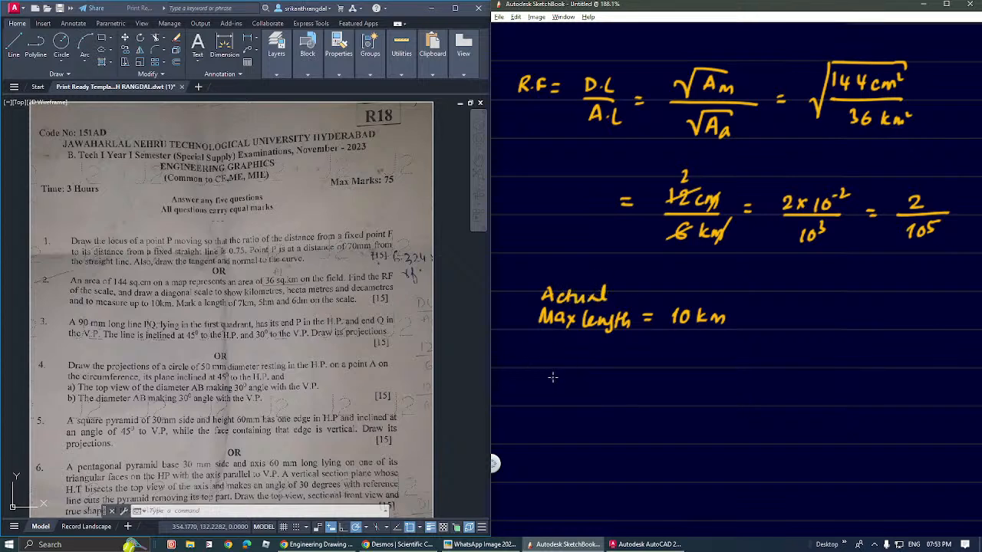
# Step: Write 'Drawing L = ?' beneath the max length line
pyautogui.moveTo(546, 371); pyautogui.dragTo(549, 387)
pyautogui.moveTo(568, 387)
pyautogui.mouseDown()
pyautogui.moveTo(575, 375)
pyautogui.moveTo(618, 385)
pyautogui.mouseUp()
pyautogui.moveTo(621, 377)
pyautogui.mouseDown()
pyautogui.moveTo(623, 396)
pyautogui.moveTo(646, 375)
pyautogui.moveTo(637, 381)
pyautogui.moveTo(667, 376)
pyautogui.mouseUp()
pyautogui.moveTo(657, 382); pyautogui.dragTo(679, 381)
pyautogui.click(680, 386)
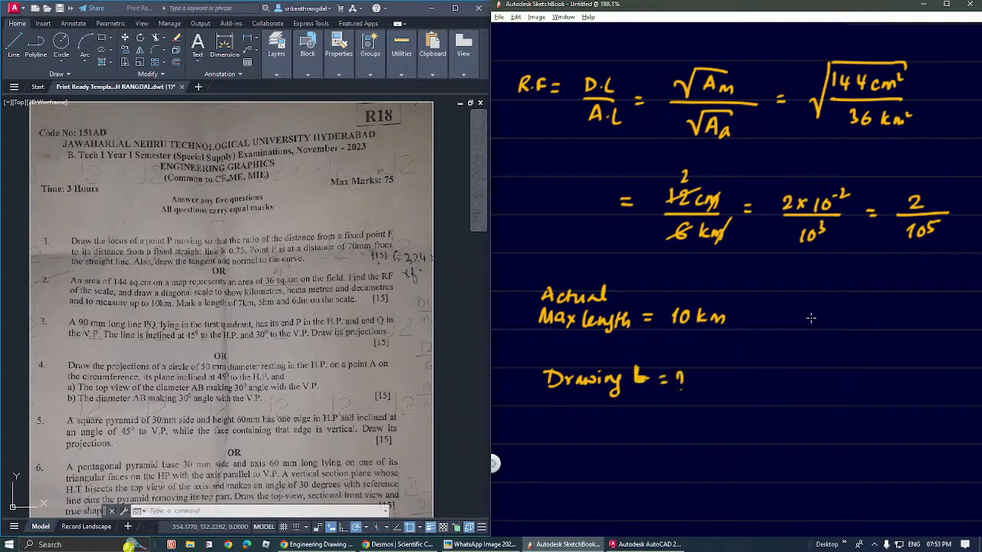
# Step: Beside it, write AL' = 10km as the known actual length
pyautogui.moveTo(809, 321); pyautogui.dragTo(817, 315)
pyautogui.moveTo(827, 306)
pyautogui.mouseDown()
pyautogui.moveTo(828, 320)
pyautogui.moveTo(837, 321)
pyautogui.mouseUp()
pyautogui.moveTo(848, 310); pyautogui.dragTo(857, 311)
pyautogui.moveTo(847, 316); pyautogui.dragTo(856, 316)
pyautogui.hotkey('ctrl', 'z')
pyautogui.moveTo(785, 307)
pyautogui.mouseDown()
pyautogui.moveTo(823, 299)
pyautogui.moveTo(869, 321)
pyautogui.moveTo(878, 309)
pyautogui.moveTo(890, 321)
pyautogui.mouseUp()
pyautogui.moveTo(901, 310); pyautogui.dragTo(910, 322)
pyautogui.moveTo(908, 316); pyautogui.dragTo(918, 327)
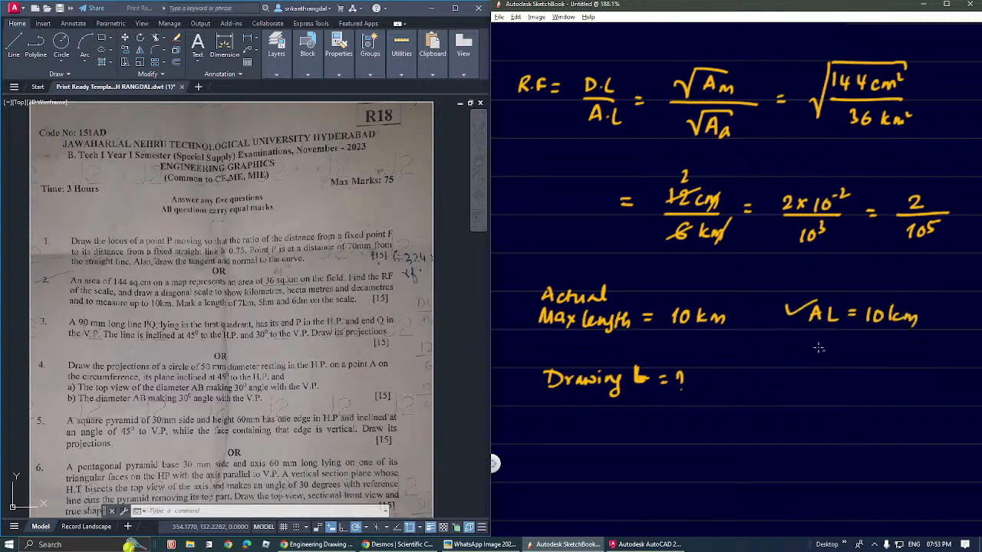
pyautogui.moveTo(839, 298); pyautogui.dragTo(835, 306)
# Step: Add DL' = ? and R.F = 2/10⁵ beneath AL' = 10km
pyautogui.moveTo(812, 340); pyautogui.dragTo(812, 356)
pyautogui.moveTo(827, 342); pyautogui.dragTo(836, 355)
pyautogui.moveTo(838, 338)
pyautogui.mouseDown()
pyautogui.moveTo(836, 346)
pyautogui.moveTo(856, 345)
pyautogui.mouseUp()
pyautogui.moveTo(846, 354); pyautogui.dragTo(876, 351)
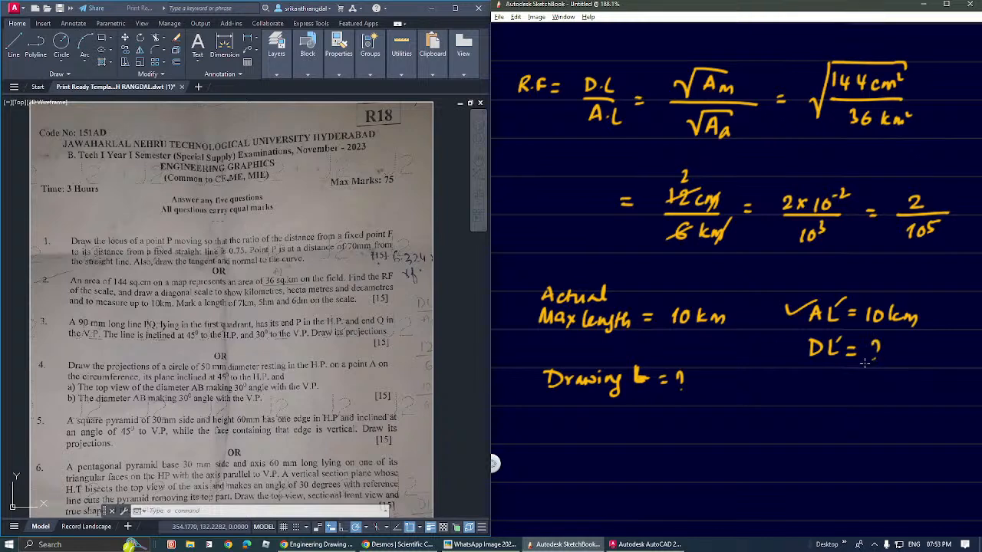
pyautogui.moveTo(812, 371)
pyautogui.mouseDown()
pyautogui.moveTo(812, 390)
pyautogui.moveTo(833, 390)
pyautogui.mouseUp()
pyautogui.moveTo(833, 373); pyautogui.dragTo(858, 381)
pyautogui.moveTo(844, 389)
pyautogui.mouseDown()
pyautogui.moveTo(884, 379)
pyautogui.moveTo(905, 387)
pyautogui.moveTo(880, 411)
pyautogui.moveTo(893, 398)
pyautogui.mouseUp()
pyautogui.moveTo(900, 392)
pyautogui.mouseDown()
pyautogui.moveTo(897, 406)
pyautogui.moveTo(910, 391)
pyautogui.mouseUp()
pyautogui.press('space')
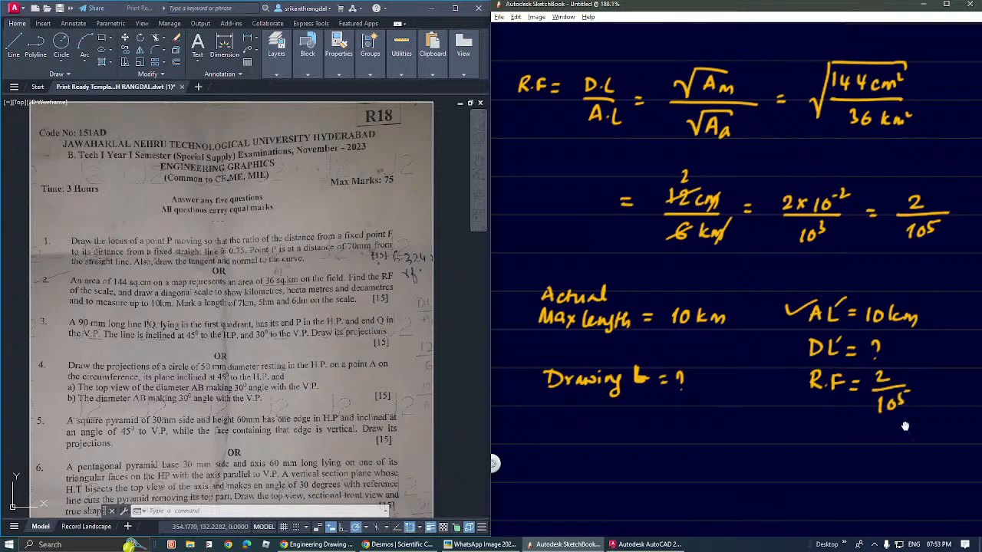
pyautogui.moveTo(906, 425)
pyautogui.mouseDown()
pyautogui.moveTo(808, 363)
pyautogui.moveTo(916, 422)
pyautogui.mouseUp()
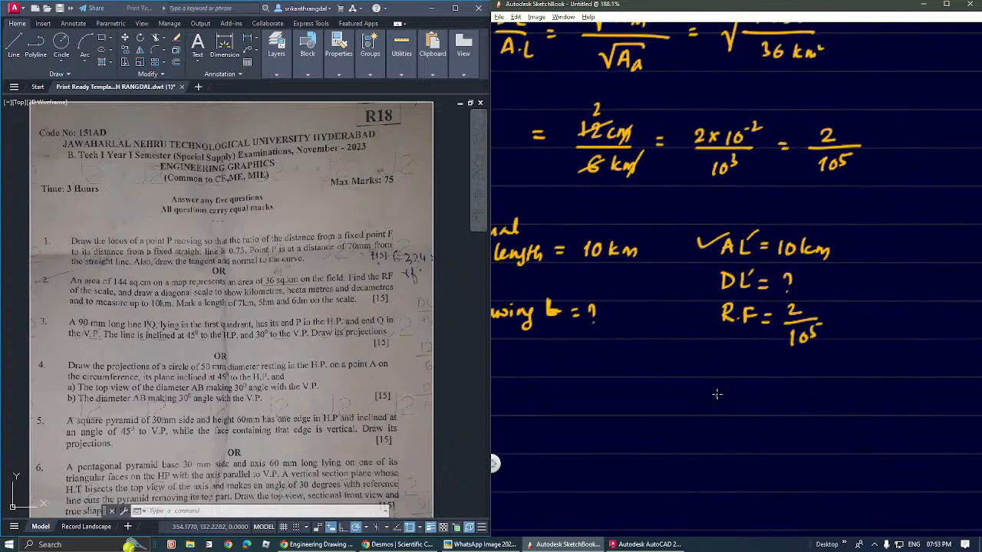
# Step: Write = DL'/AL' after R.F = 2/10⁵
pyautogui.moveTo(832, 320); pyautogui.dragTo(843, 319)
pyautogui.moveTo(832, 326); pyautogui.dragTo(882, 320)
pyautogui.moveTo(887, 304); pyautogui.dragTo(878, 349)
pyautogui.moveTo(869, 344); pyautogui.dragTo(888, 349)
pyautogui.moveTo(893, 335); pyautogui.dragTo(890, 342)
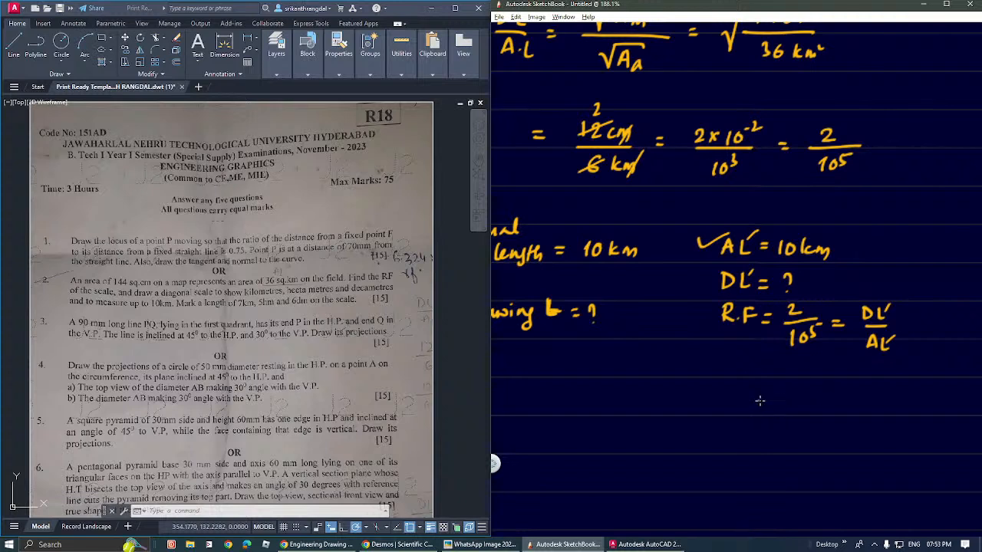
# Step: On a new line below, write DL' = AL' × 2/10⁵
pyautogui.moveTo(753, 395)
pyautogui.mouseDown()
pyautogui.moveTo(753, 407)
pyautogui.moveTo(772, 408)
pyautogui.mouseUp()
pyautogui.moveTo(776, 392); pyautogui.dragTo(772, 400)
pyautogui.moveTo(784, 400); pyautogui.dragTo(793, 405)
pyautogui.moveTo(821, 404)
pyautogui.mouseDown()
pyautogui.moveTo(827, 392)
pyautogui.moveTo(833, 404)
pyautogui.mouseUp()
pyautogui.moveTo(824, 400); pyautogui.dragTo(841, 404)
pyautogui.moveTo(847, 391)
pyautogui.mouseDown()
pyautogui.moveTo(864, 405)
pyautogui.moveTo(856, 405)
pyautogui.moveTo(883, 399)
pyautogui.mouseUp()
pyautogui.moveTo(869, 409); pyautogui.dragTo(895, 407)
pyautogui.moveTo(875, 423)
pyautogui.mouseDown()
pyautogui.moveTo(873, 437)
pyautogui.moveTo(882, 425)
pyautogui.moveTo(890, 429)
pyautogui.moveTo(826, 427)
pyautogui.moveTo(836, 406)
pyautogui.mouseUp()
pyautogui.press('space')
# Step: Substitute = 10×10³ m × 2/10⁵ and cancel the powers of ten
pyautogui.moveTo(829, 410); pyautogui.dragTo(859, 406)
pyautogui.moveTo(871, 389)
pyautogui.mouseDown()
pyautogui.moveTo(866, 400)
pyautogui.moveTo(888, 391)
pyautogui.moveTo(879, 403)
pyautogui.mouseUp()
pyautogui.moveTo(895, 390); pyautogui.dragTo(894, 402)
pyautogui.moveTo(902, 391)
pyautogui.mouseDown()
pyautogui.moveTo(901, 401)
pyautogui.moveTo(904, 391)
pyautogui.mouseUp()
pyautogui.moveTo(907, 379); pyautogui.dragTo(908, 388)
pyautogui.press('space')
pyautogui.moveTo(929, 421)
pyautogui.mouseDown()
pyautogui.moveTo(874, 420)
pyautogui.moveTo(859, 400)
pyautogui.moveTo(881, 408)
pyautogui.mouseUp()
pyautogui.moveTo(881, 397)
pyautogui.mouseDown()
pyautogui.moveTo(872, 408)
pyautogui.moveTo(902, 408)
pyautogui.mouseUp()
pyautogui.moveTo(879, 417)
pyautogui.mouseDown()
pyautogui.moveTo(908, 414)
pyautogui.moveTo(877, 444)
pyautogui.moveTo(892, 432)
pyautogui.mouseUp()
pyautogui.moveTo(894, 422); pyautogui.dragTo(903, 421)
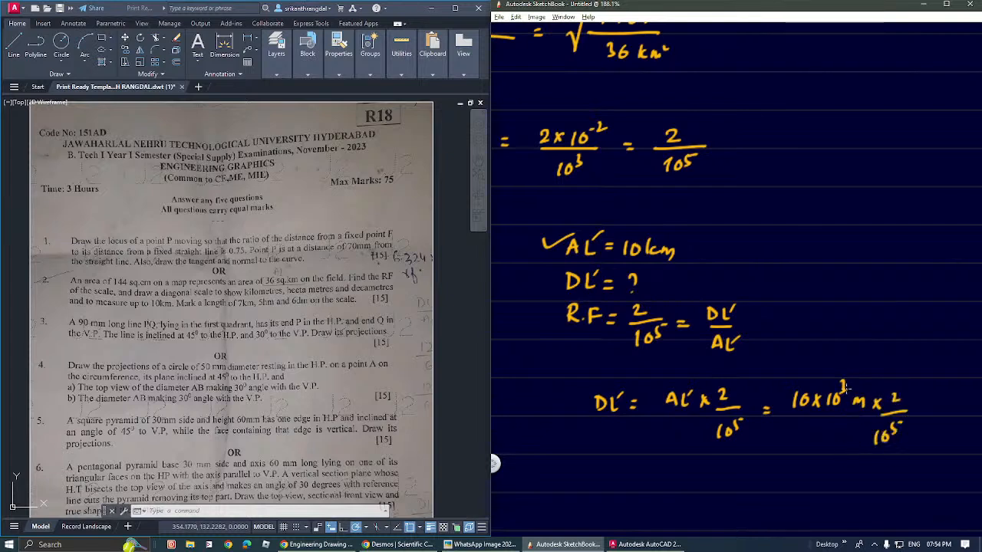
pyautogui.moveTo(849, 381); pyautogui.dragTo(797, 406)
pyautogui.moveTo(905, 418)
pyautogui.mouseDown()
pyautogui.moveTo(894, 428)
pyautogui.moveTo(797, 423)
pyautogui.moveTo(835, 400)
pyautogui.mouseUp()
# Step: Finish the result as = 0.2 m = 20cm
pyautogui.press('space')
pyautogui.moveTo(829, 405); pyautogui.dragTo(854, 395)
pyautogui.click(861, 403)
pyautogui.moveTo(866, 397)
pyautogui.mouseDown()
pyautogui.moveTo(895, 406)
pyautogui.moveTo(810, 435)
pyautogui.mouseUp()
pyautogui.press('space')
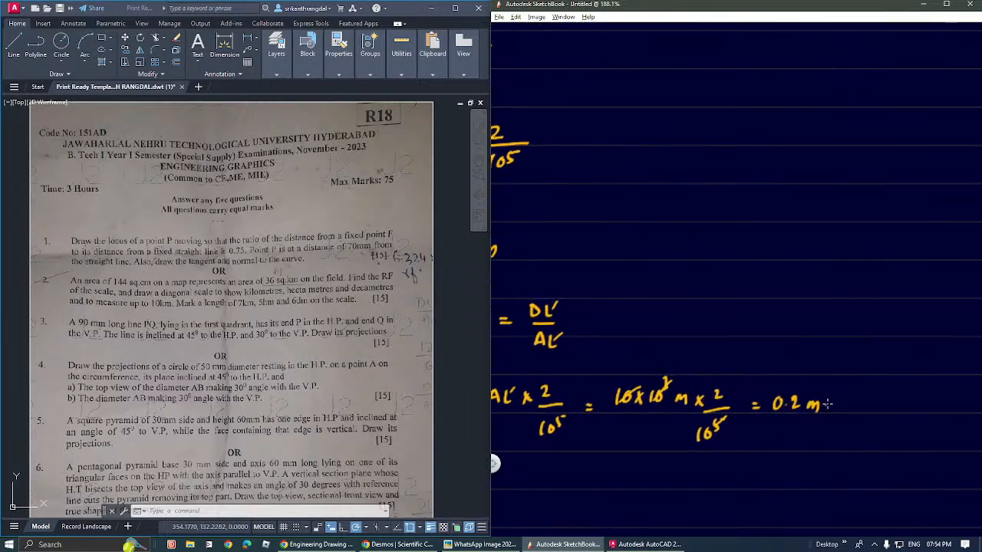
pyautogui.moveTo(828, 401); pyautogui.dragTo(837, 400)
pyautogui.moveTo(829, 405)
pyautogui.mouseDown()
pyautogui.moveTo(867, 407)
pyautogui.moveTo(874, 397)
pyautogui.mouseUp()
pyautogui.moveTo(888, 400)
pyautogui.mouseDown()
pyautogui.moveTo(884, 406)
pyautogui.moveTo(899, 407)
pyautogui.mouseUp()
pyautogui.click(904, 409)
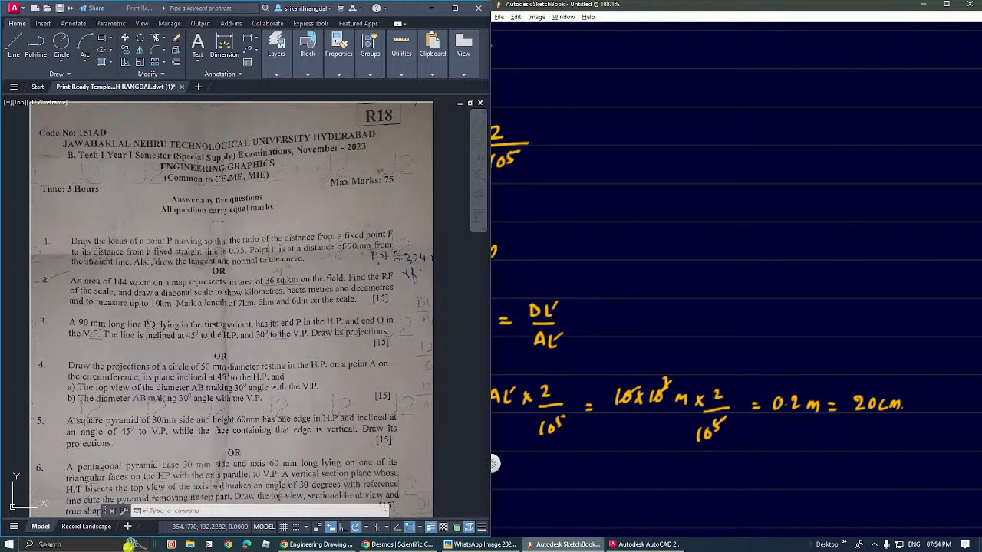
pyautogui.scroll(-8, 714, 284)
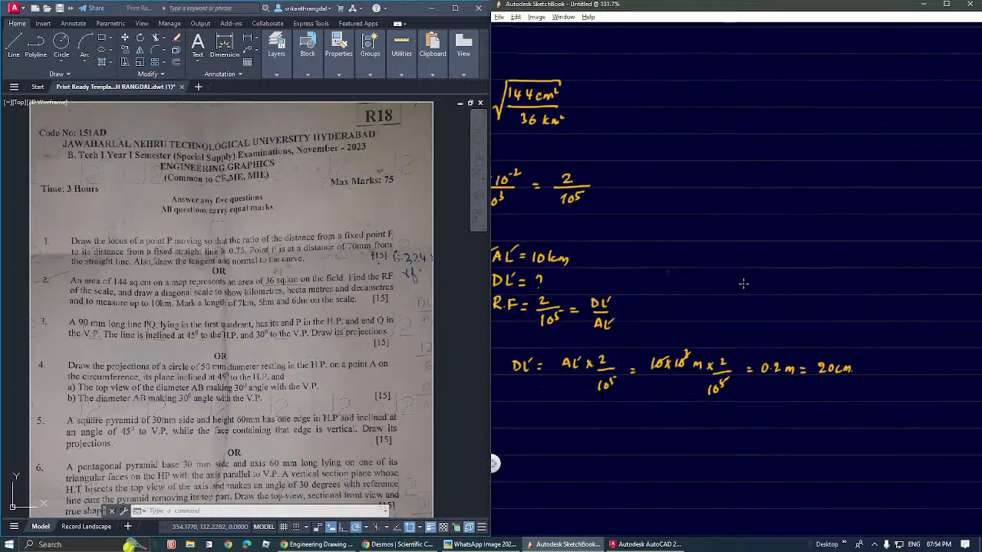
pyautogui.scroll(3, 757, 286)
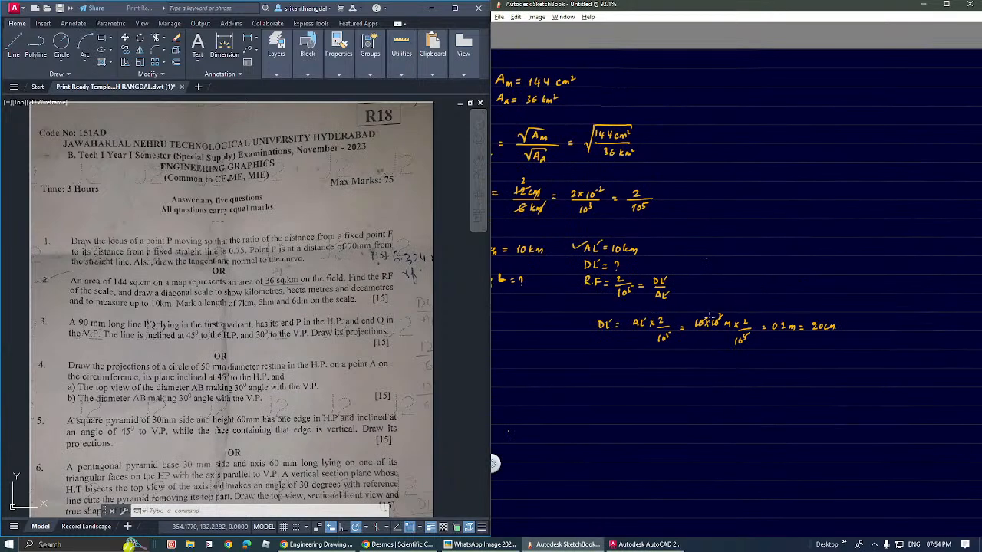
pyautogui.scroll(1, 709, 316)
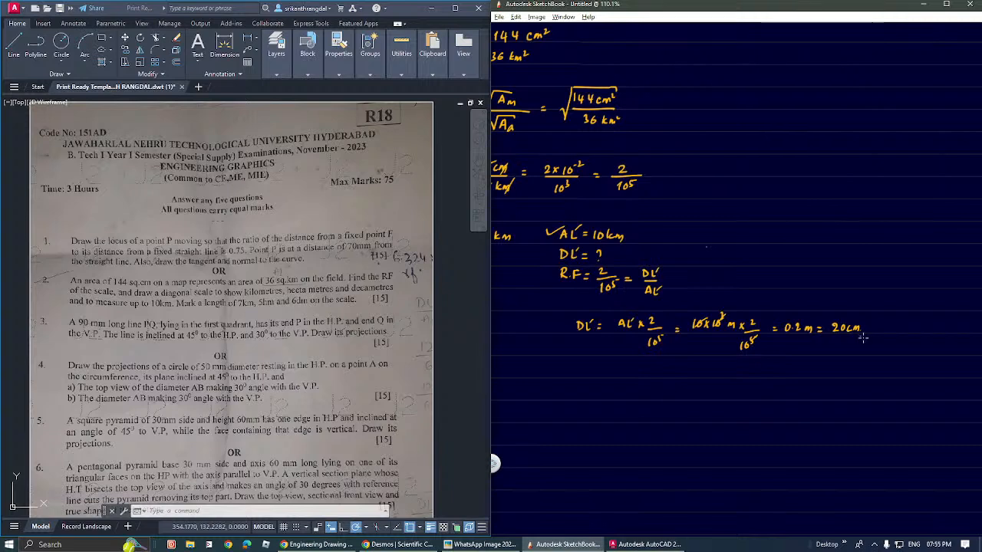
pyautogui.scroll(2, 629, 385)
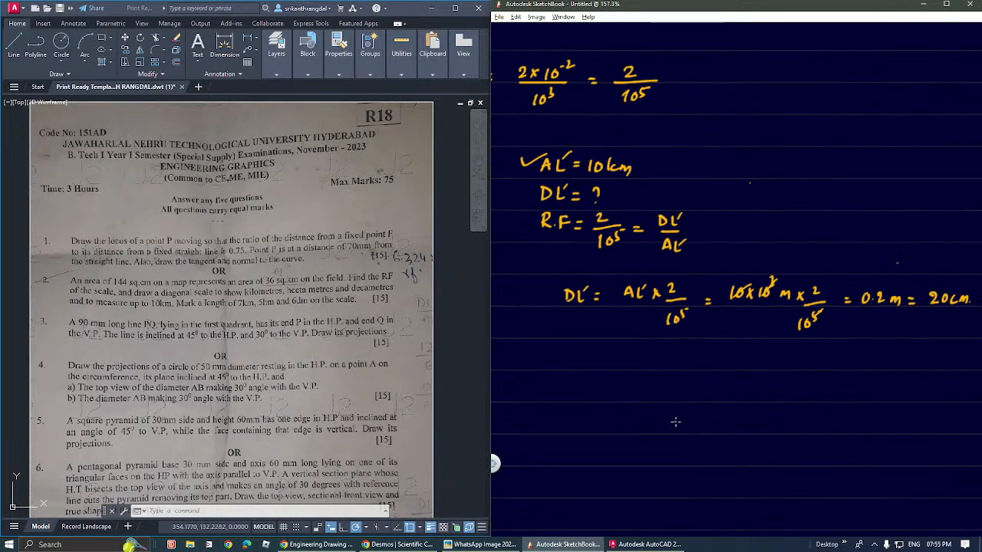
pyautogui.moveTo(697, 417); pyautogui.dragTo(689, 314)
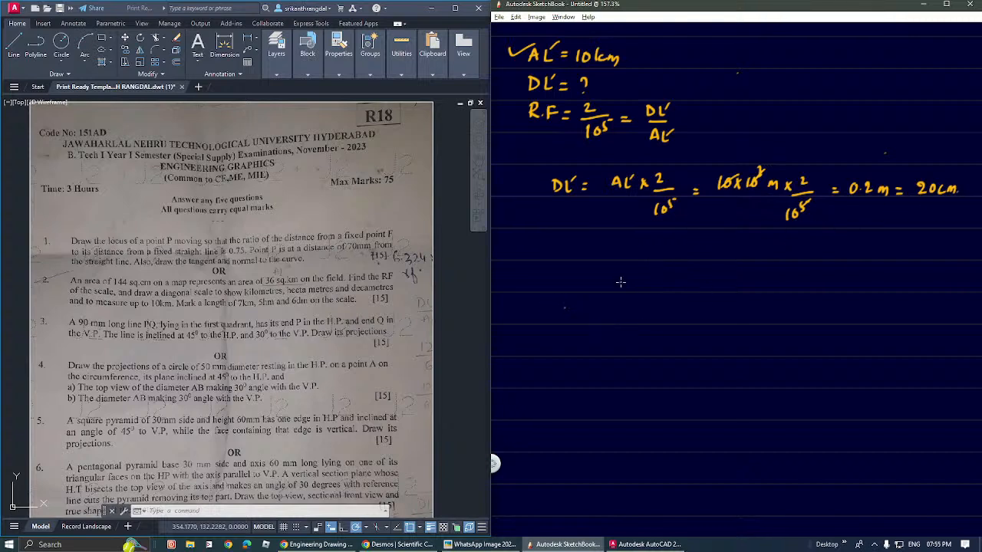
# Step: Switch to AutoCAD and pan to an empty area of the drawing
pyautogui.click(362, 305)
pyautogui.scroll(-8, 428, 286)
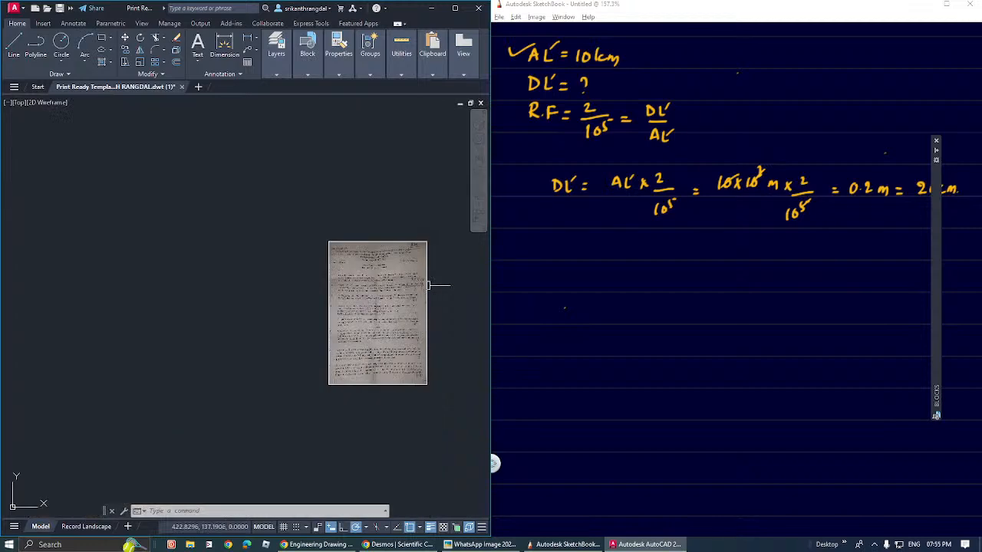
pyautogui.moveTo(424, 270); pyautogui.dragTo(93, 429, button='middle')
pyautogui.moveTo(146, 375); pyautogui.dragTo(131, 249, button='middle')
pyautogui.scroll(5, 287, 339)
pyautogui.moveTo(346, 372); pyautogui.dragTo(336, 363, button='middle')
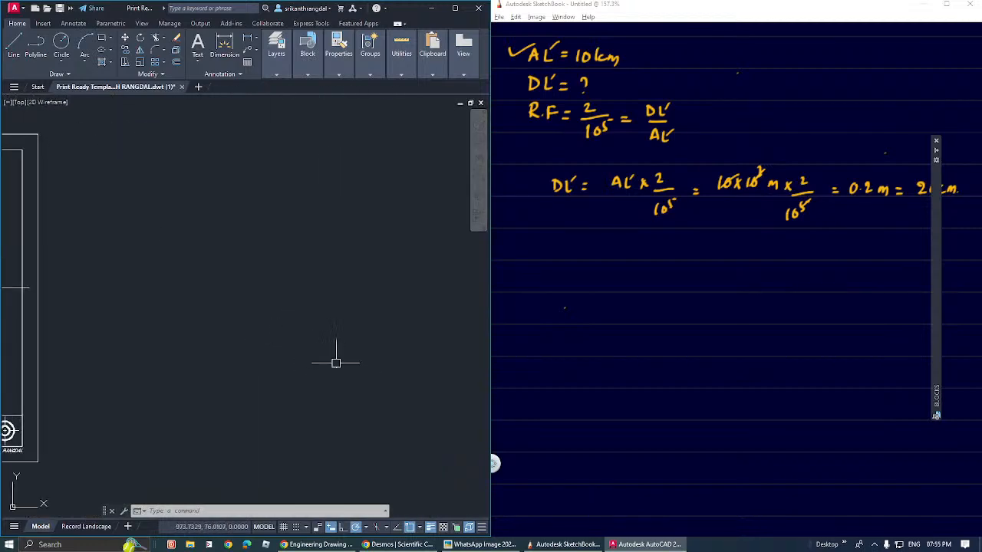
pyautogui.write('l')
pyautogui.press('Return')
pyautogui.click(67, 340)
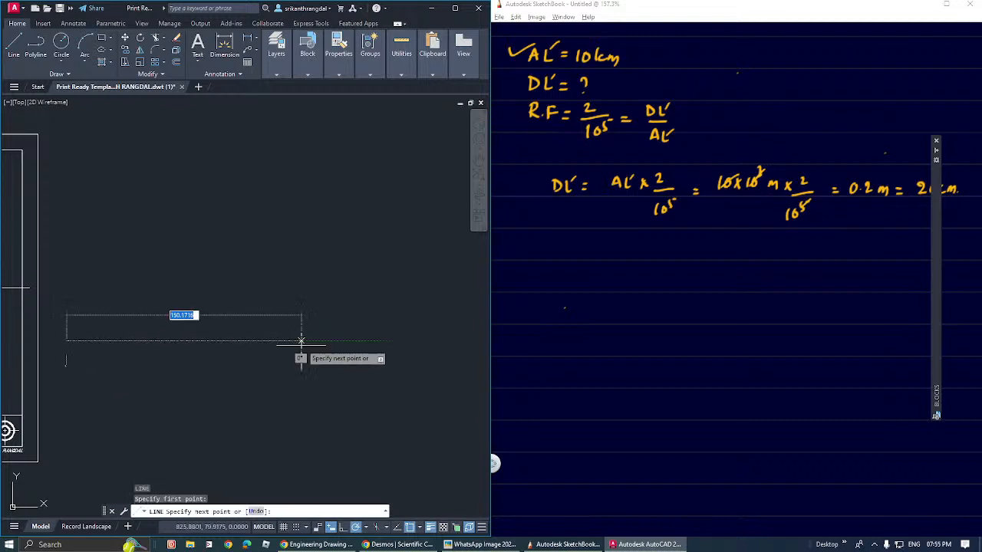
pyautogui.press('Escape')
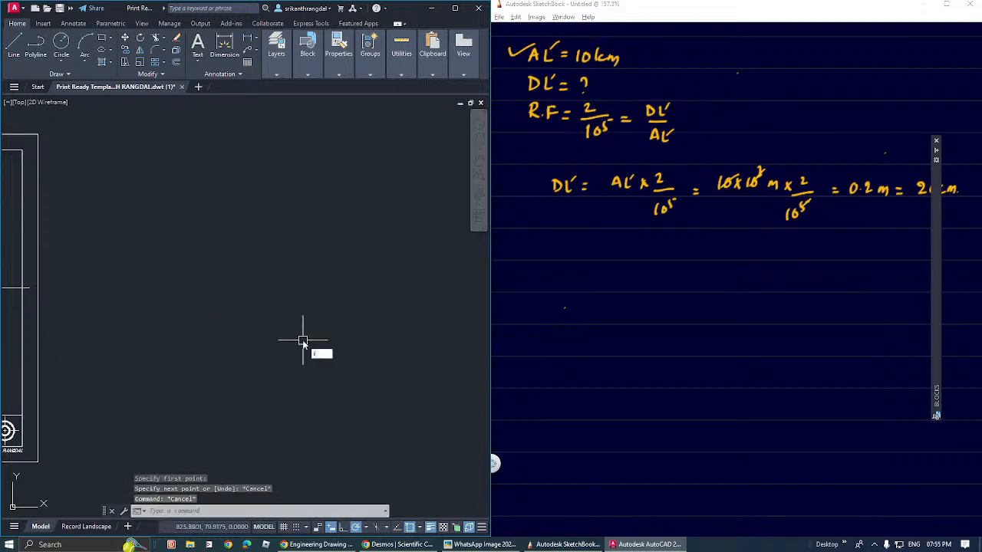
# Step: Insert the drafter ruler block into the empty area with INSERT
pyautogui.write('i')
pyautogui.press('Return')
pyautogui.click(761, 239)
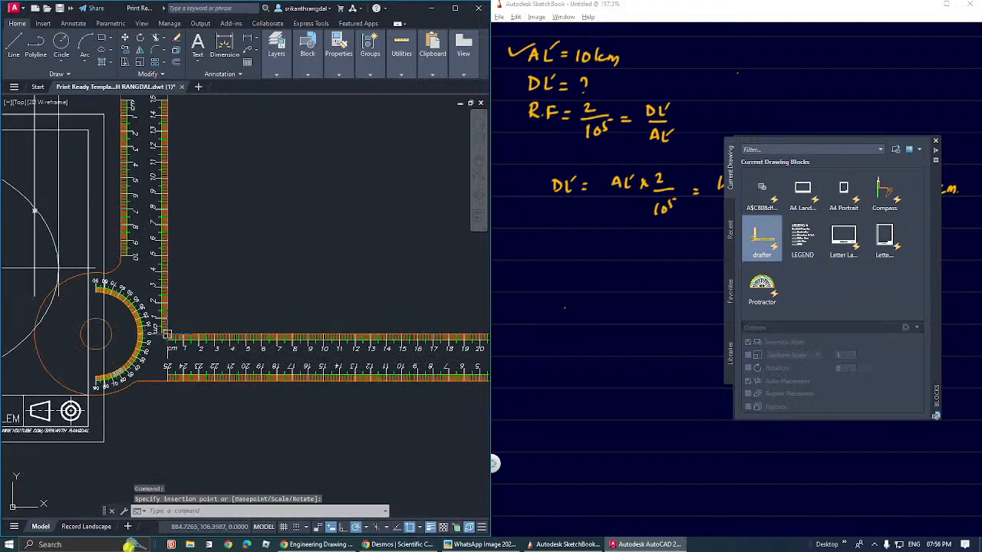
pyautogui.click(173, 332)
pyautogui.moveTo(312, 316); pyautogui.dragTo(181, 290, button='middle')
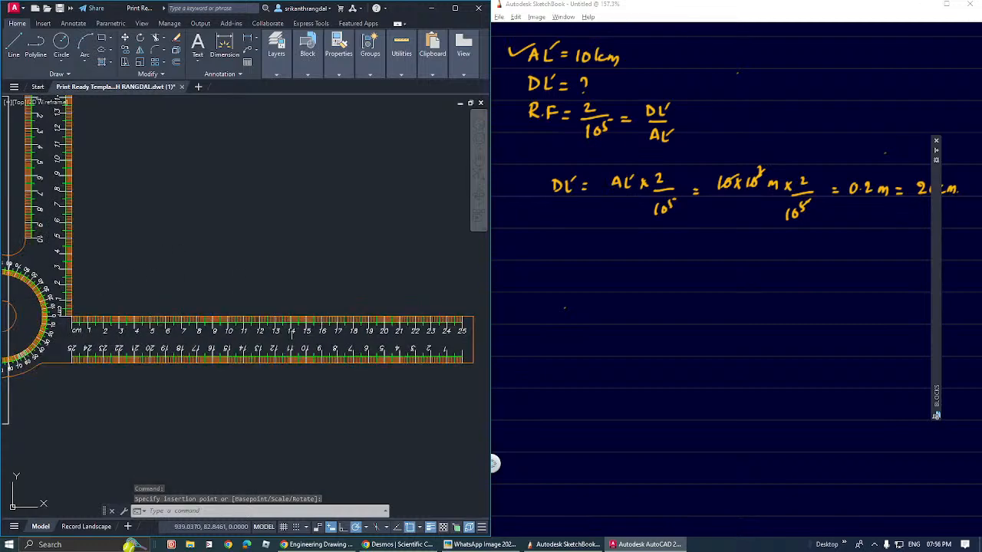
pyautogui.moveTo(182, 330); pyautogui.dragTo(165, 333, button='middle')
# Step: Draw a horizontal line from the ruler's 0 mark to its 20 mark
pyautogui.write('l')
pyautogui.press('space')
pyautogui.scroll(5, 56, 324)
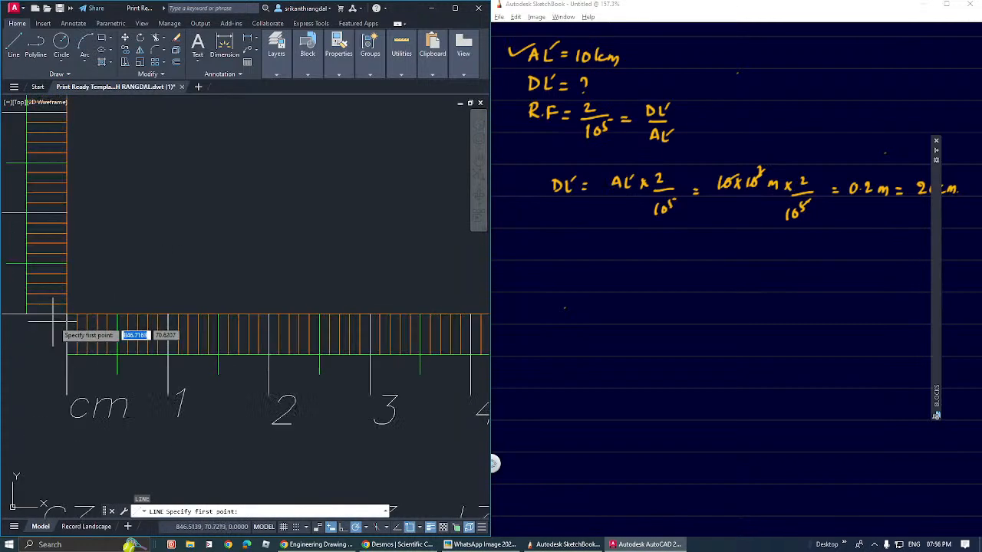
pyautogui.click(56, 324)
pyautogui.scroll(-5, 29, 299)
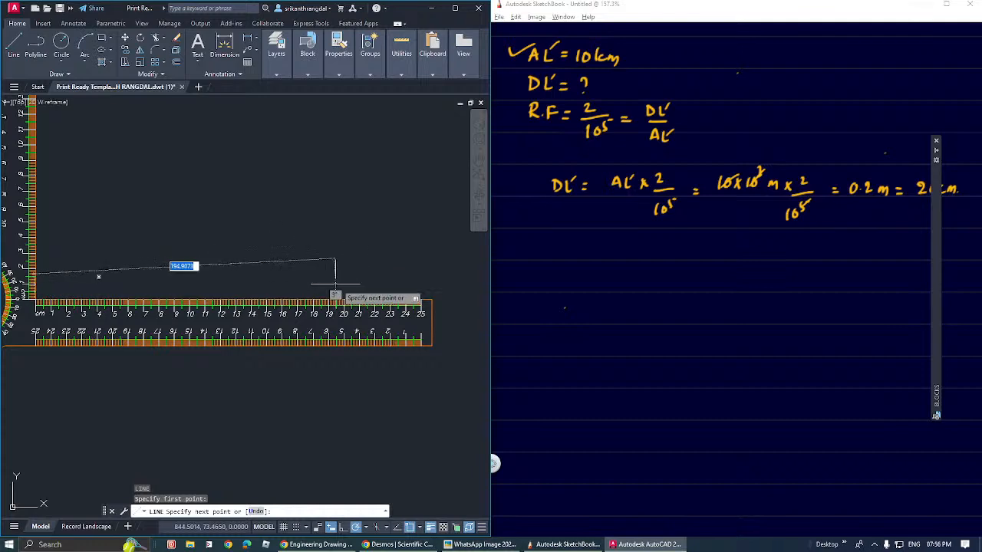
pyautogui.scroll(3, 338, 291)
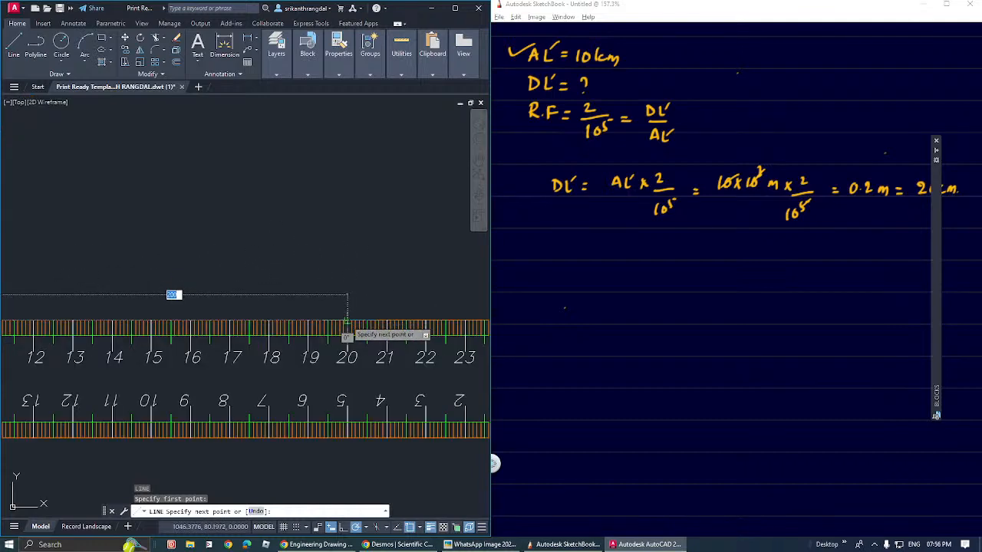
pyautogui.click(352, 310)
pyautogui.press('Return')
# Step: Delete the drafter ruler block and zoom the view to frame the base line
pyautogui.click(402, 337)
pyautogui.press('Delete')
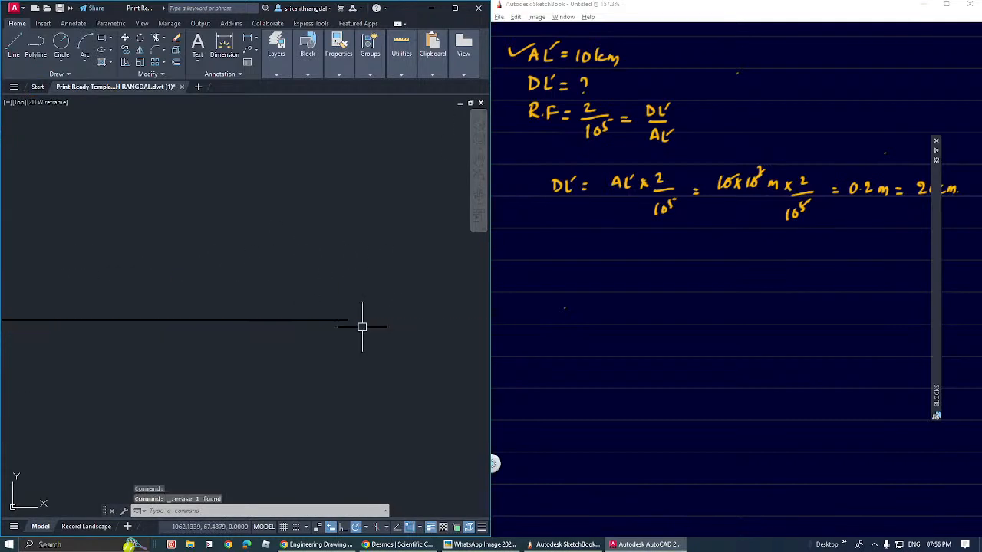
pyautogui.moveTo(362, 334)
pyautogui.mouseDown(button='middle')
pyautogui.moveTo(442, 349)
pyautogui.moveTo(471, 367)
pyautogui.moveTo(474, 355)
pyautogui.mouseUp(button='middle')
pyautogui.scroll(-2, 444, 341)
pyautogui.scroll(2, 434, 344)
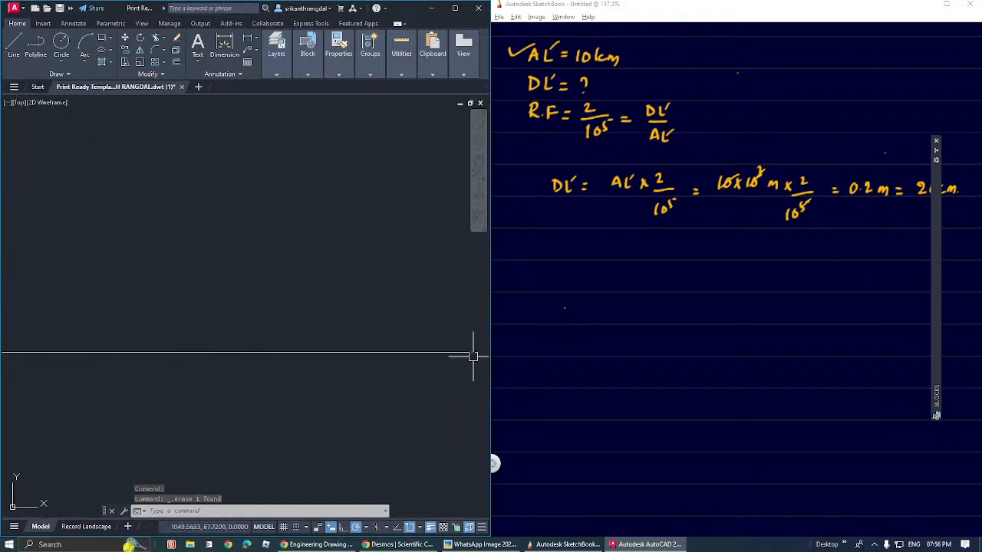
pyautogui.press('Return')
pyautogui.click(469, 316)
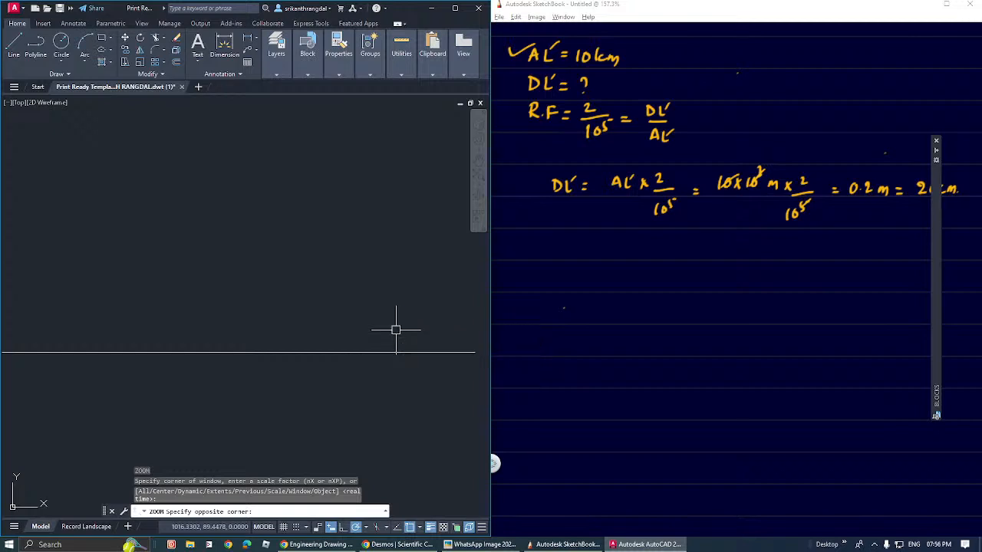
pyautogui.press('Escape')
pyautogui.press('Escape')
pyautogui.press('Return')
pyautogui.press('Return')
pyautogui.moveTo(386, 302); pyautogui.dragTo(388, 332)
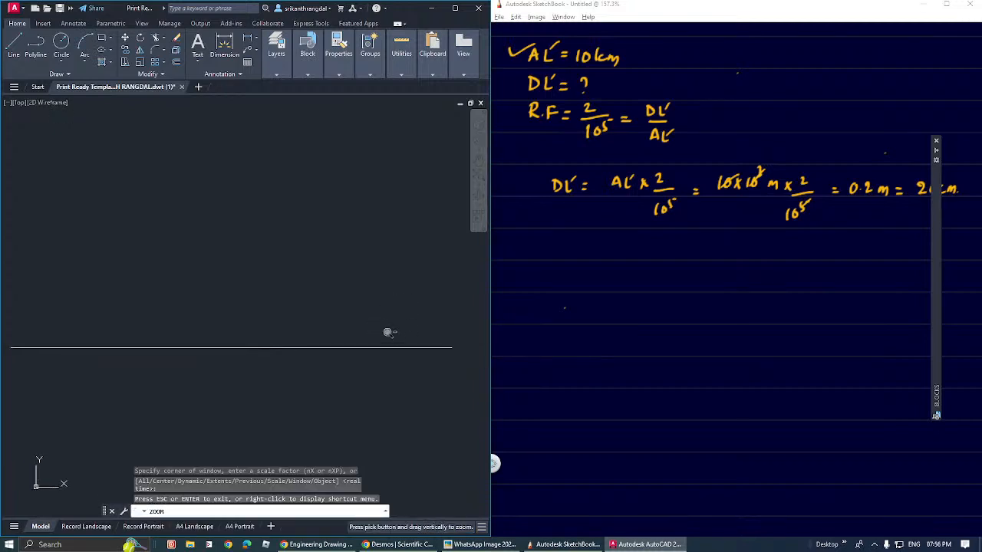
pyautogui.moveTo(353, 310); pyautogui.dragTo(361, 353, button='middle')
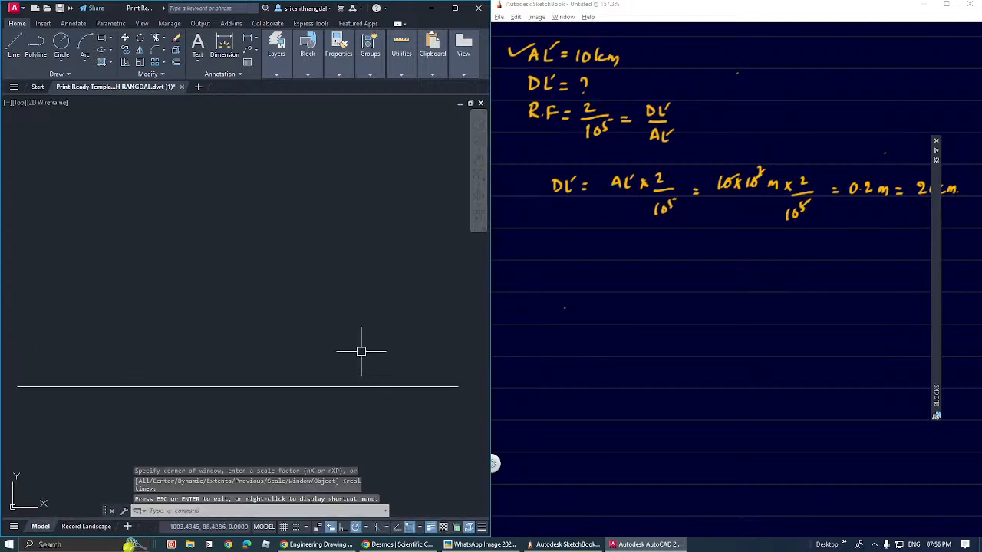
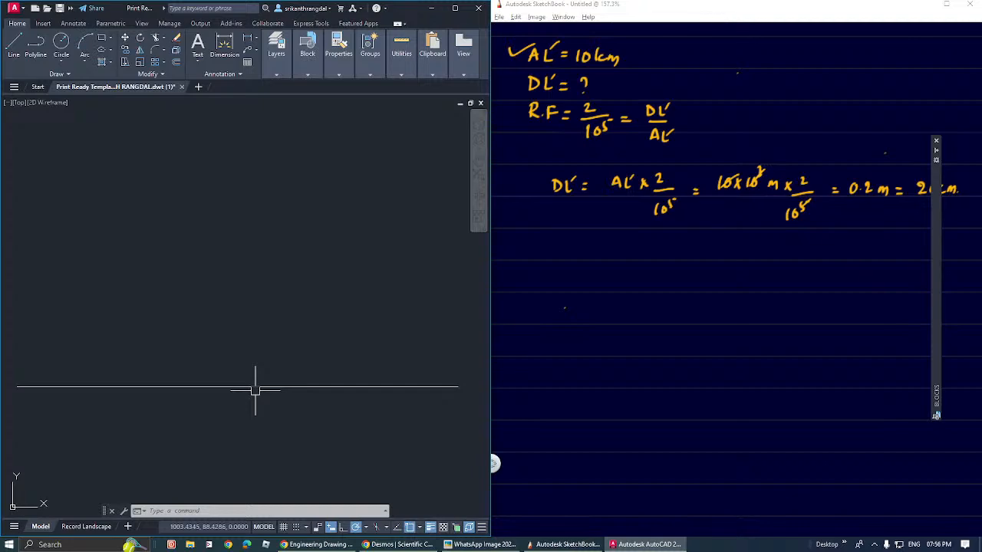
# Step: Undo the stray base line and zoom in on the horizontal ruler
pyautogui.write('u')
pyautogui.press('Return')
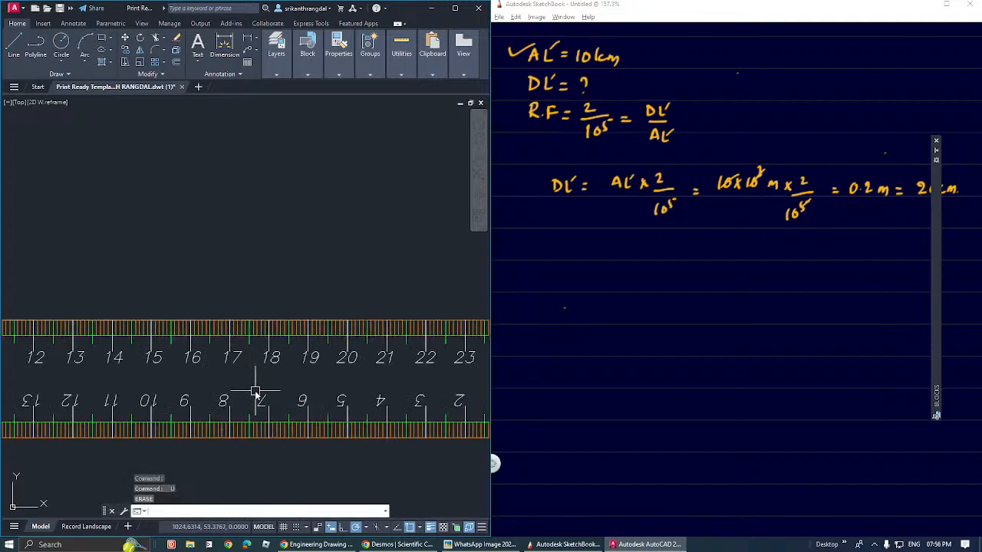
pyautogui.scroll(-2, 255, 392)
pyautogui.scroll(-2, 299, 365)
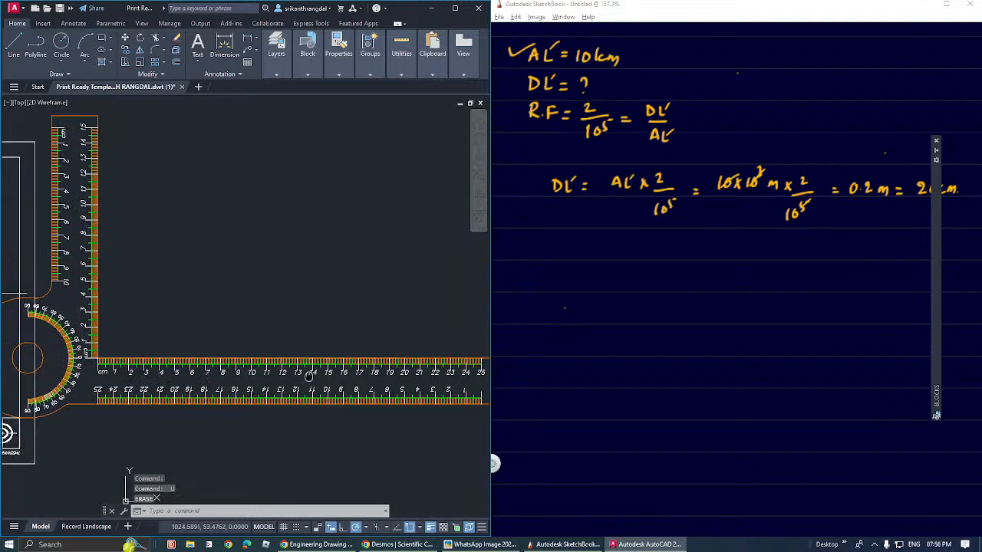
pyautogui.write('z')
pyautogui.press('Return')
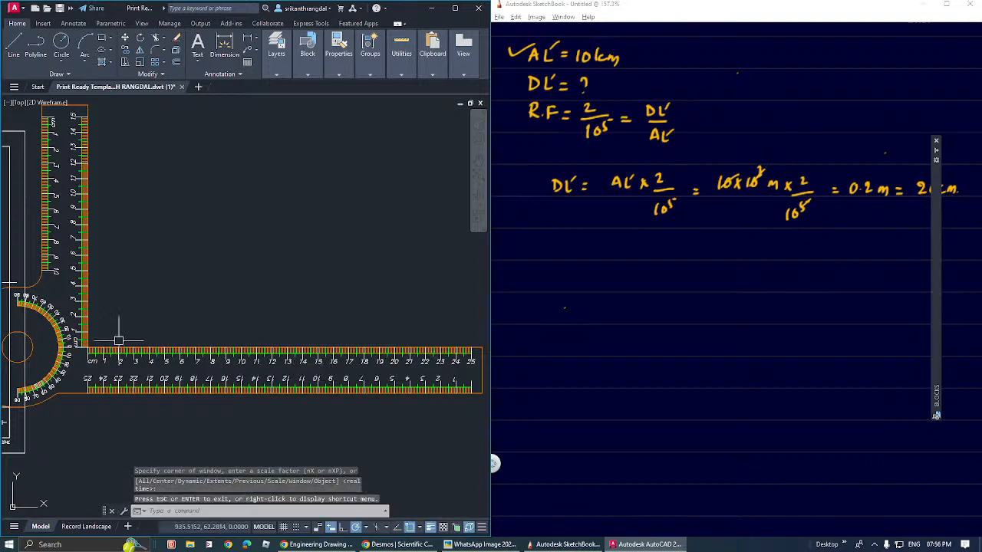
pyautogui.click(84, 424)
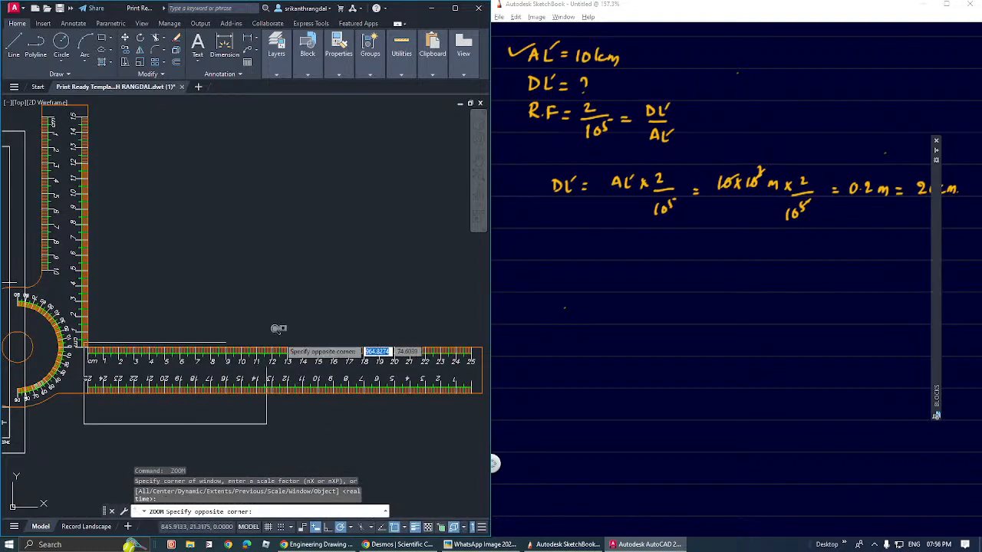
pyautogui.click(399, 301)
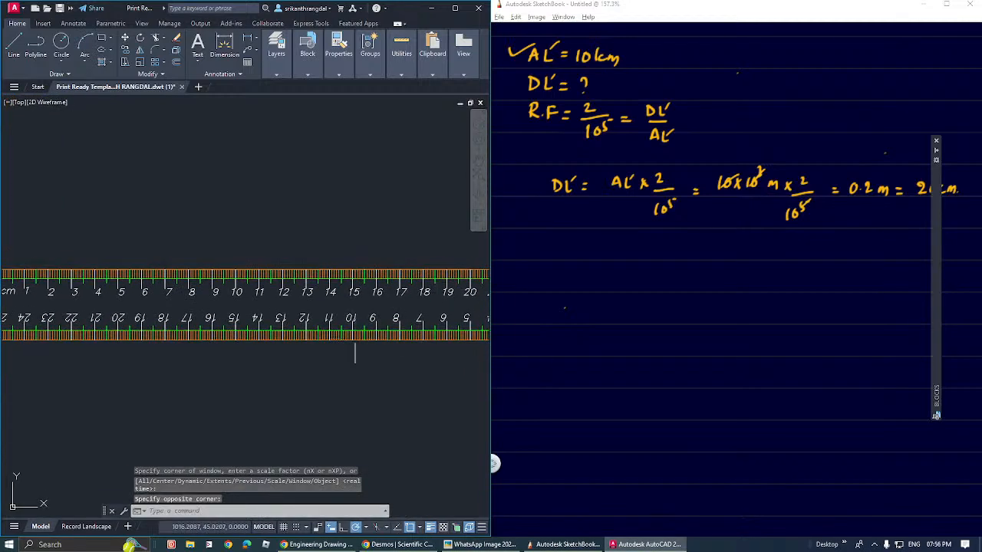
pyautogui.press('Return')
pyautogui.press('Return')
pyautogui.moveTo(354, 343); pyautogui.dragTo(354, 351)
pyautogui.press('Escape')
pyautogui.moveTo(292, 345); pyautogui.dragTo(300, 346, button='middle')
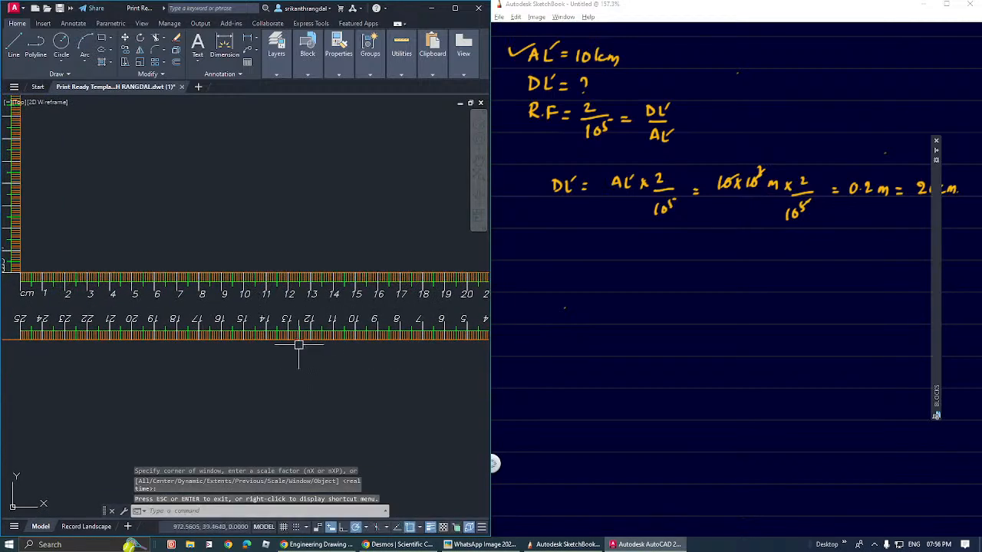
# Step: Place point markers at the ruler's 2, 4, 6, 8 and 10 cm marks
pyautogui.write('po')
pyautogui.press('Return')
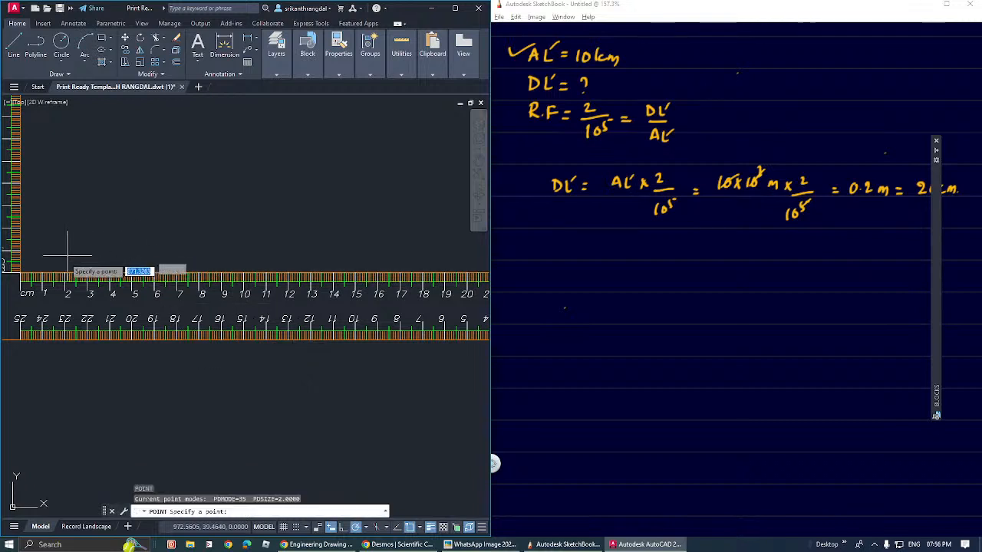
pyautogui.click(64, 273)
pyautogui.press('Return')
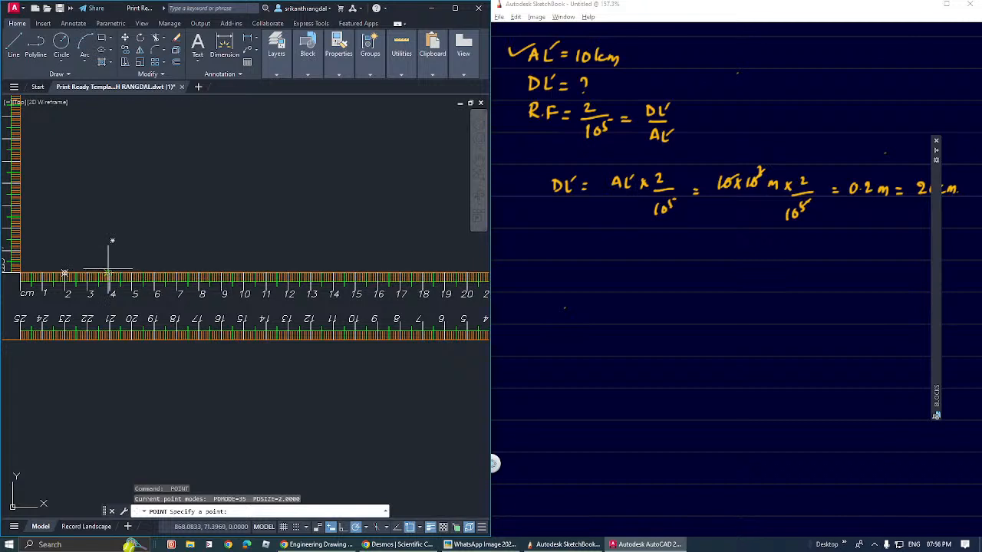
pyautogui.click(111, 273)
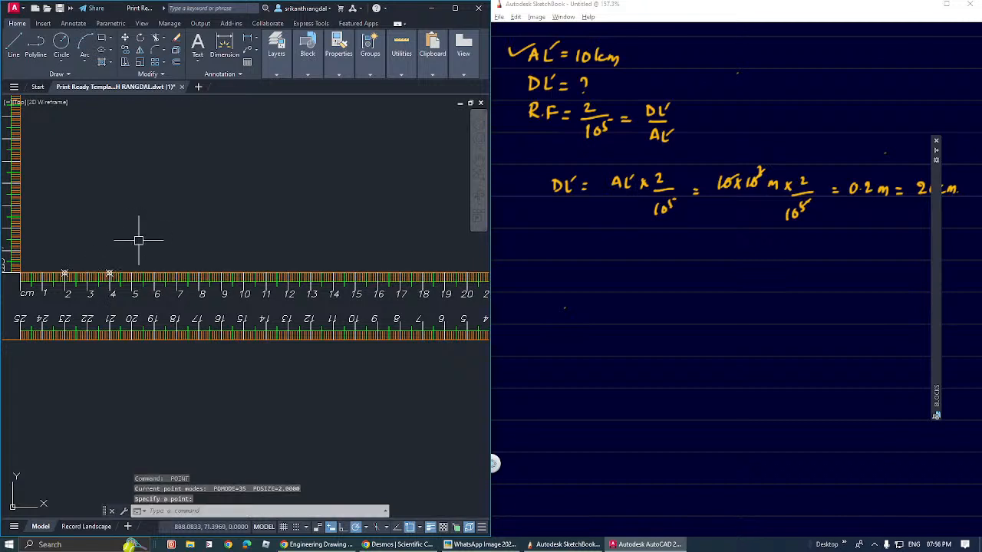
pyautogui.press('Return')
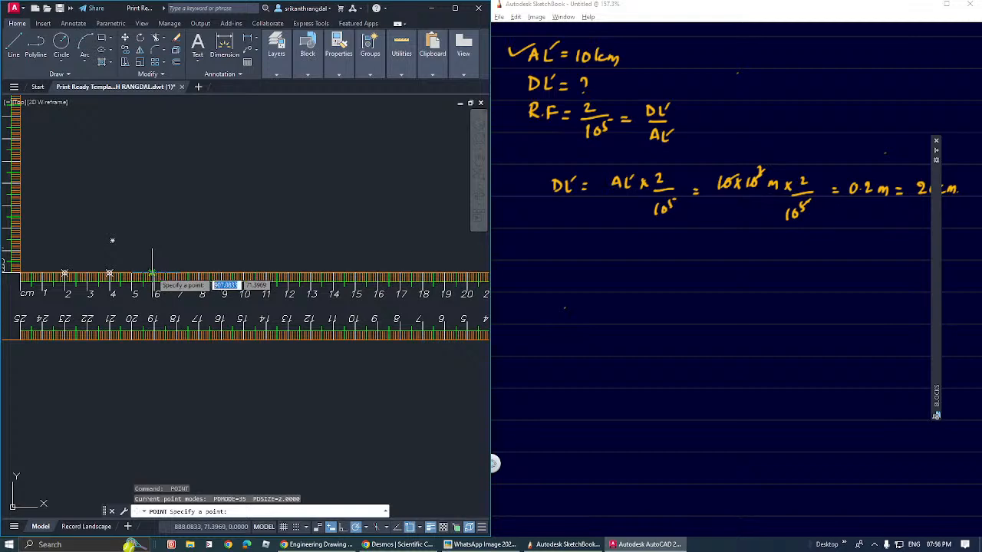
pyautogui.scroll(4, 153, 273)
pyautogui.click(152, 273)
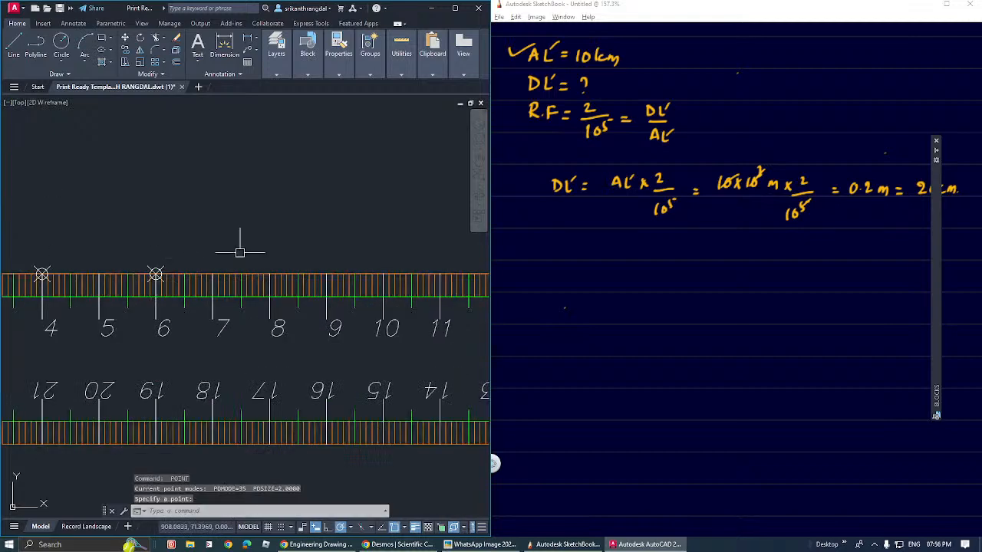
pyautogui.press('Return')
pyautogui.click(235, 271)
pyautogui.press('Return')
pyautogui.moveTo(342, 261); pyautogui.dragTo(240, 260, button='middle')
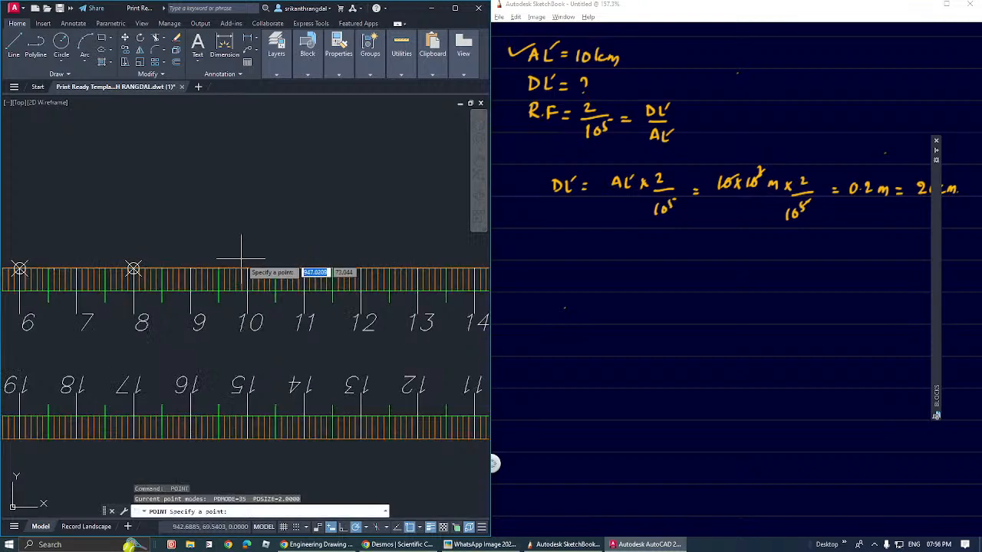
pyautogui.click(247, 269)
# Step: Place point markers at the ruler's 12, 14, 16, 18 and 20 cm marks
pyautogui.moveTo(340, 261); pyautogui.dragTo(238, 261, button='middle')
pyautogui.press('Return')
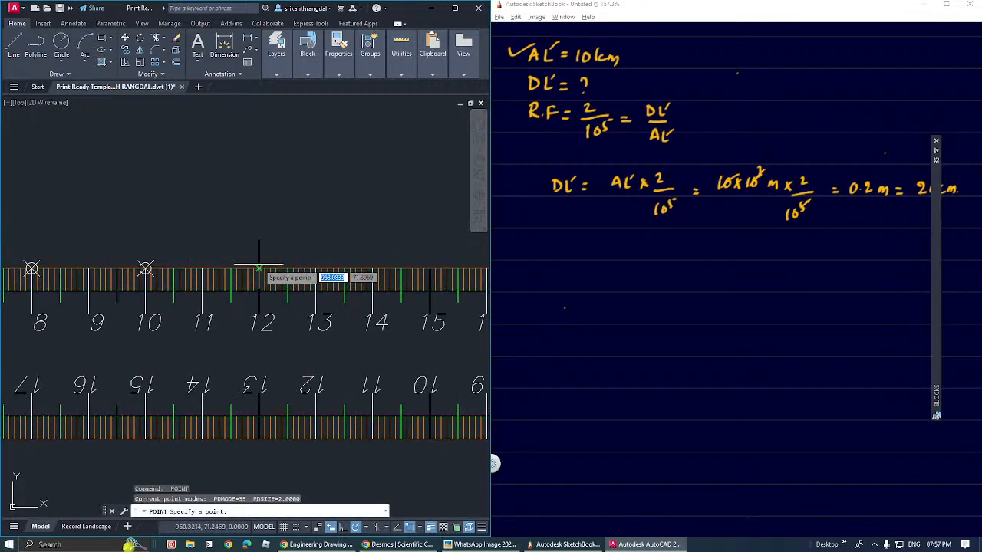
pyautogui.click(258, 269)
pyautogui.moveTo(341, 253); pyautogui.dragTo(271, 258, button='middle')
pyautogui.press('Return')
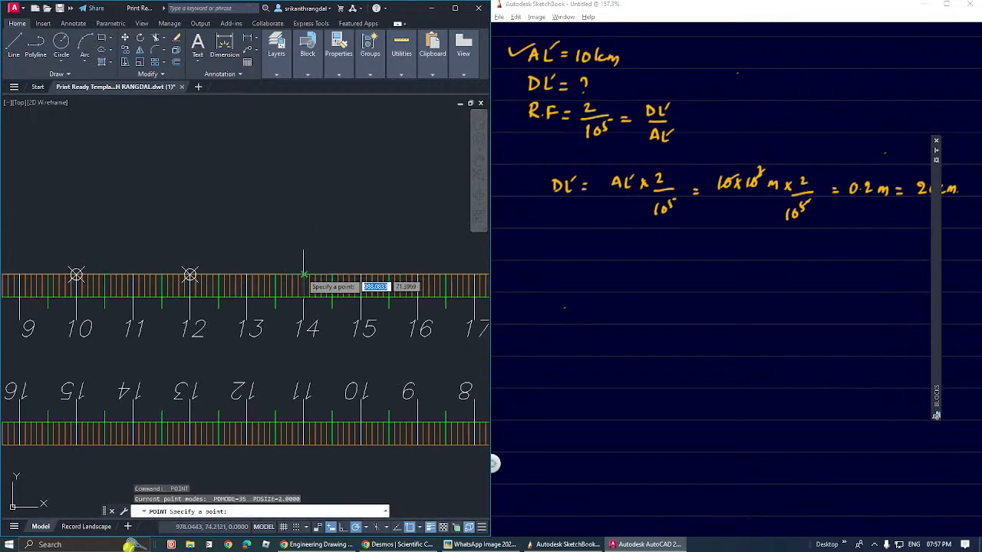
pyautogui.click(304, 272)
pyautogui.moveTo(364, 265); pyautogui.dragTo(237, 265, button='middle')
pyautogui.press('Return')
pyautogui.click(291, 271)
pyautogui.press('Return')
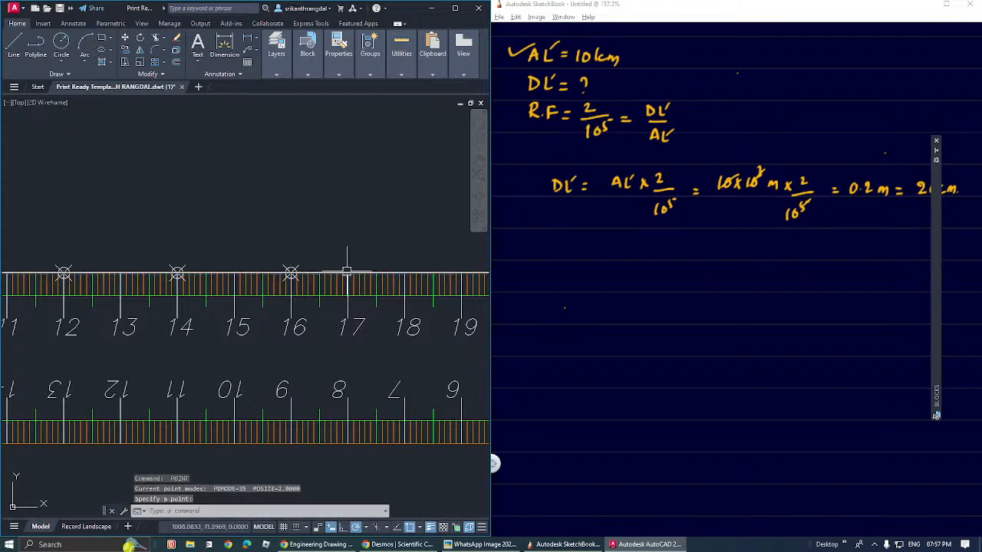
pyautogui.moveTo(347, 271); pyautogui.dragTo(178, 268, button='middle')
pyautogui.press('Return')
pyautogui.click(238, 272)
pyautogui.press('Return')
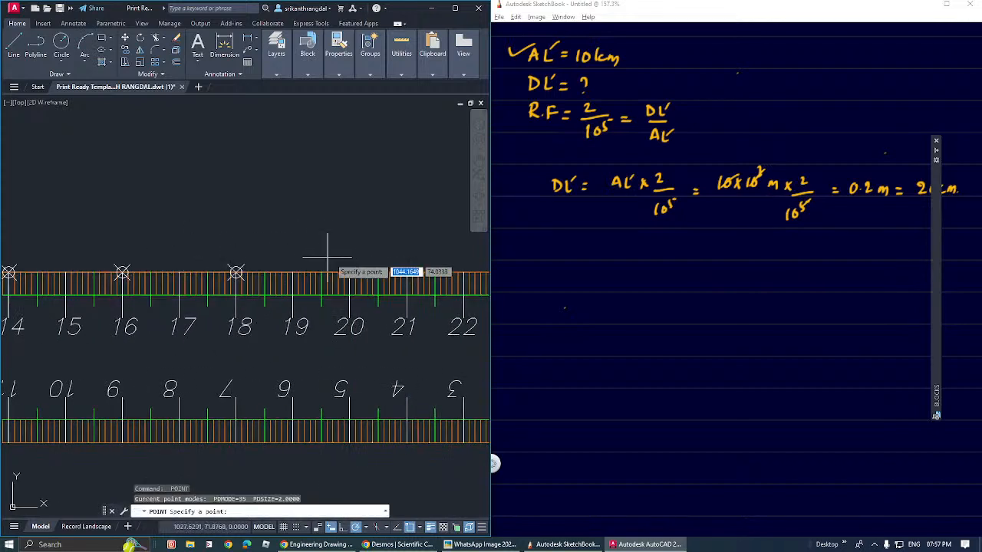
pyautogui.click(347, 273)
pyautogui.press('Return')
pyautogui.scroll(-2, 355, 251)
pyautogui.moveTo(222, 251); pyautogui.dragTo(315, 306, button='middle')
pyautogui.scroll(-4, 352, 288)
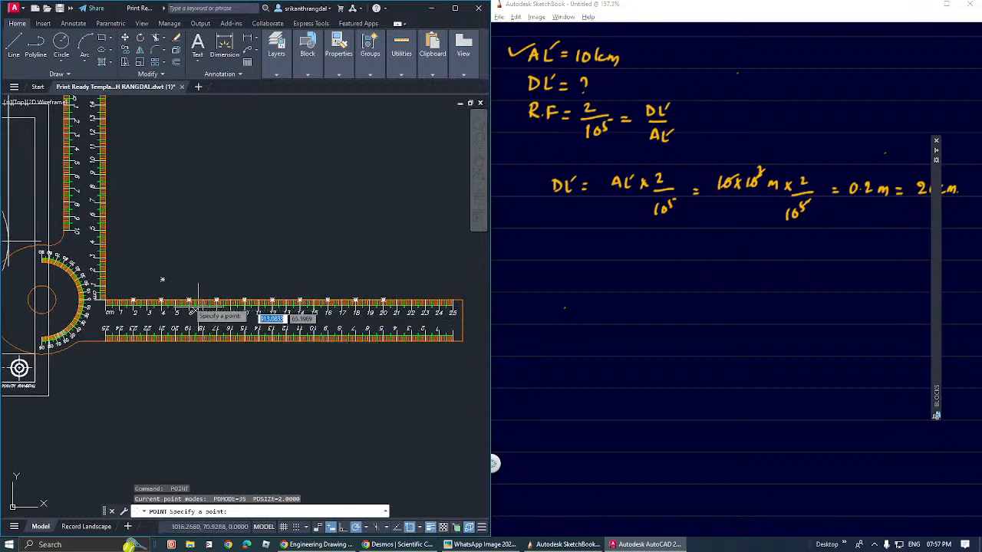
# Step: Erase the stray point above the ruler
pyautogui.press('Escape')
pyautogui.click(175, 278)
pyautogui.press('Escape')
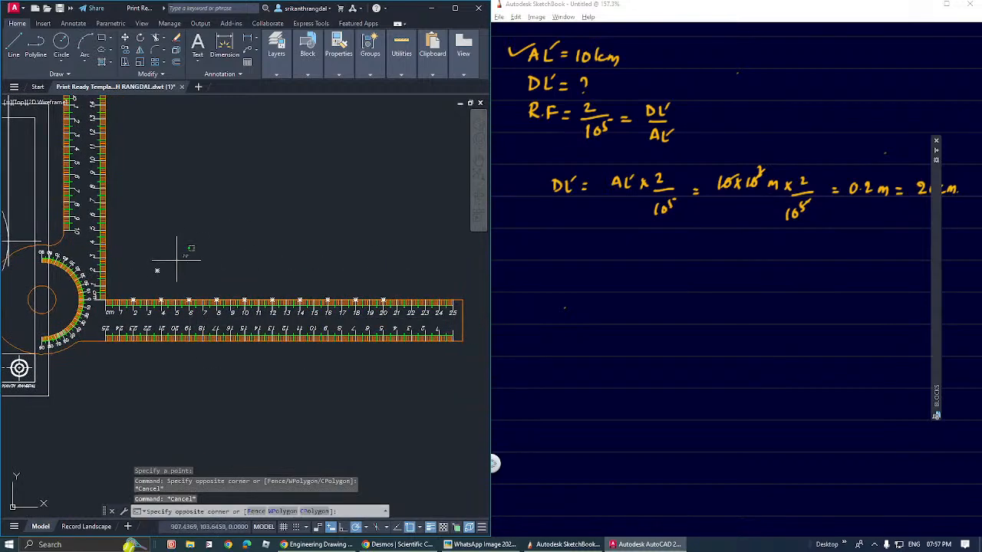
pyautogui.click(154, 269)
pyautogui.moveTo(179, 269)
pyautogui.mouseDown(button='middle')
pyautogui.moveTo(167, 273)
pyautogui.moveTo(167, 310)
pyautogui.mouseUp(button='middle')
pyautogui.press('Delete')
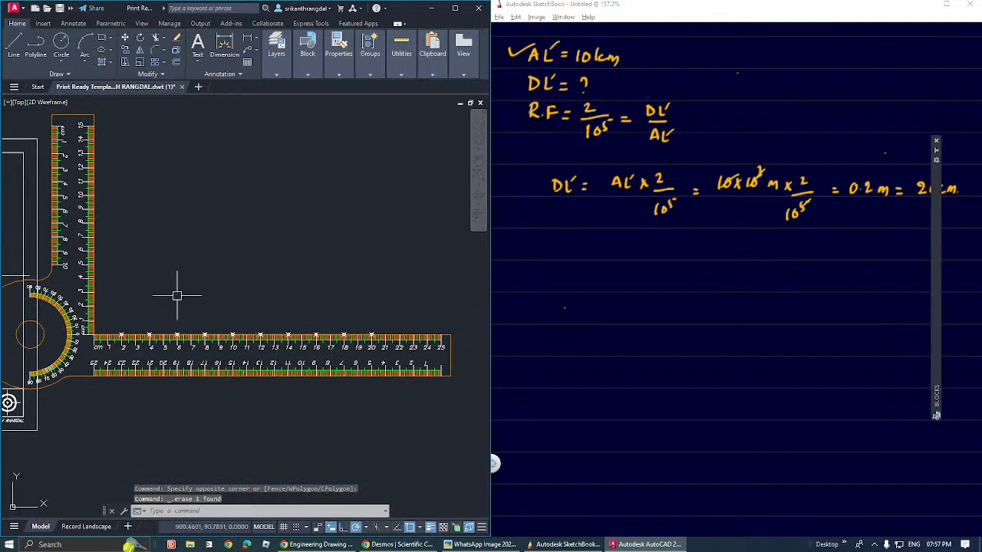
# Step: Draw a line 5 cm up from the zero corner, then across above the 20 cm mark
pyautogui.write('l')
pyautogui.press('Return')
pyautogui.click(94, 335)
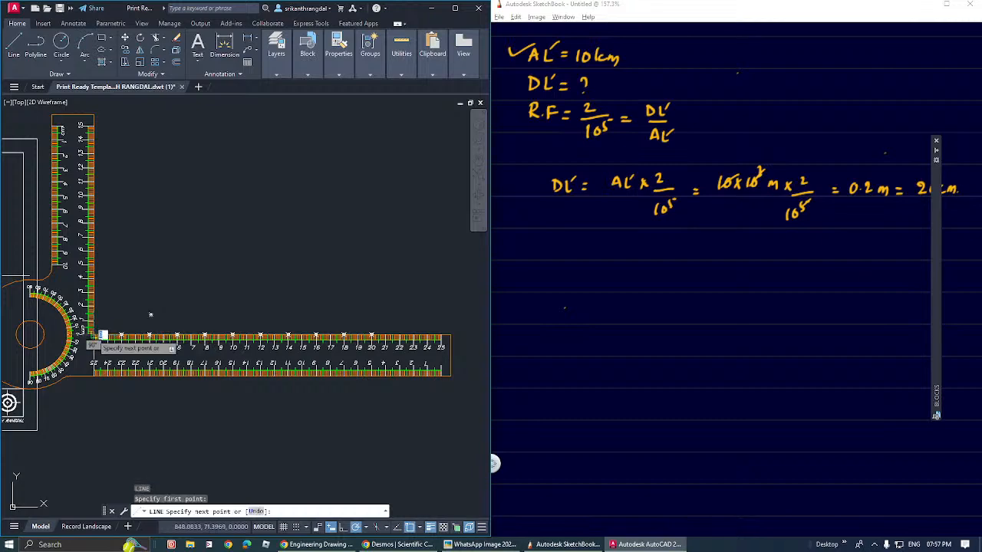
pyautogui.scroll(3, 97, 287)
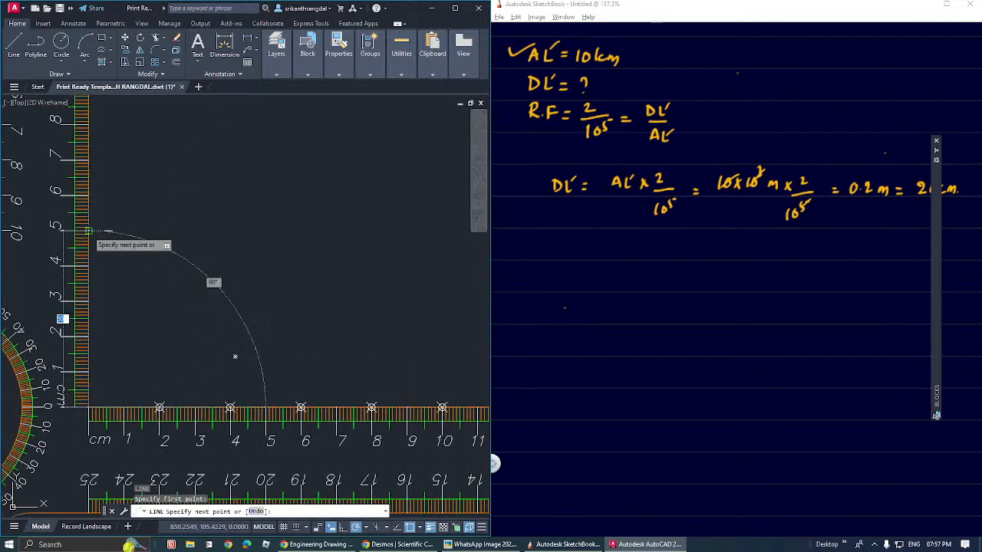
pyautogui.click(89, 231)
pyautogui.scroll(-3, 236, 224)
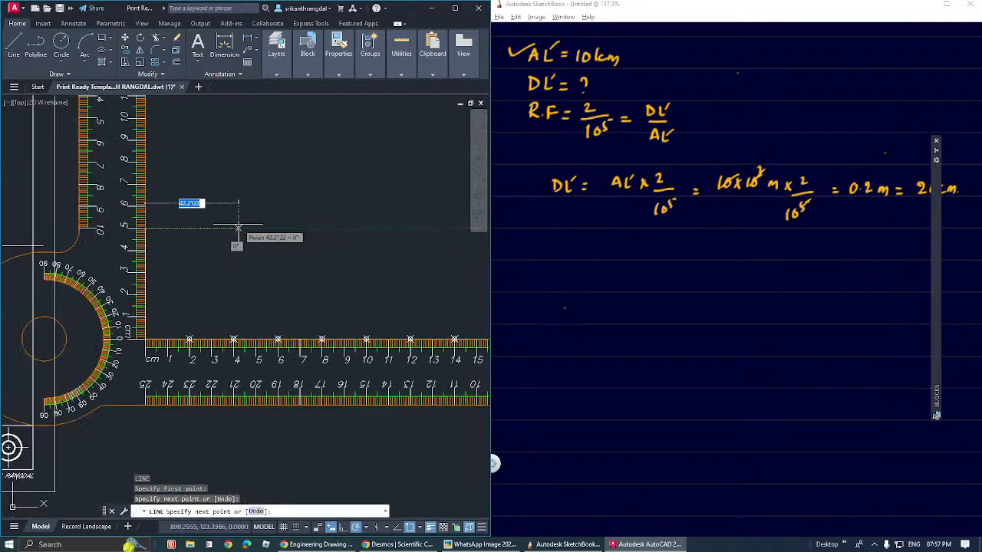
pyautogui.moveTo(316, 238); pyautogui.dragTo(160, 240, button='middle')
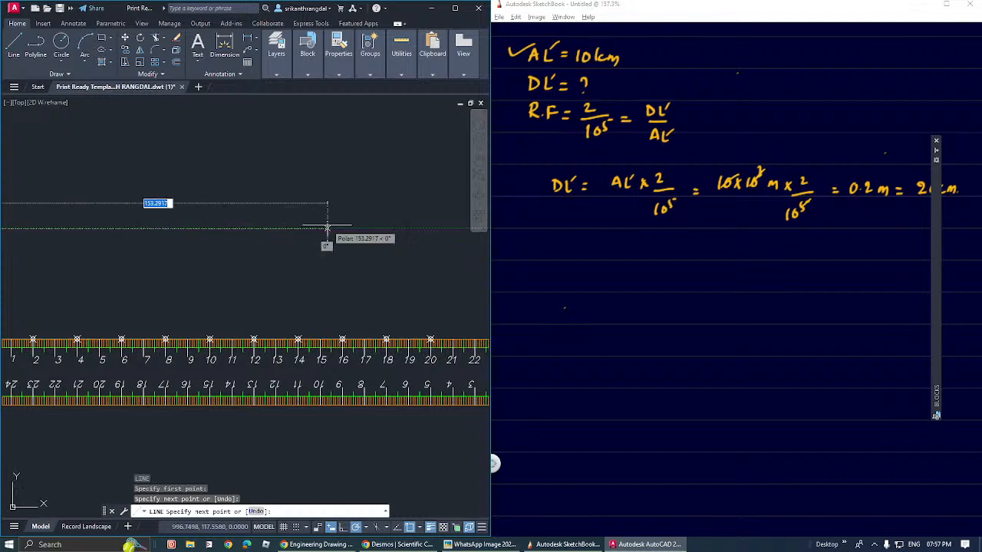
pyautogui.click(358, 229)
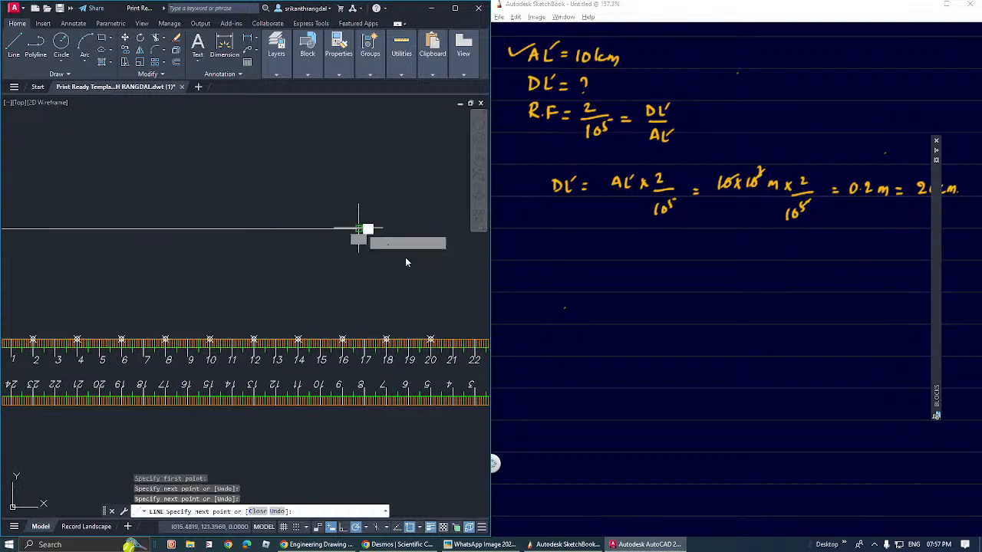
pyautogui.press('Return')
# Step: Draw a vertical line up from the ruler's 20 cm mark
pyautogui.press('Return')
pyautogui.click(429, 337)
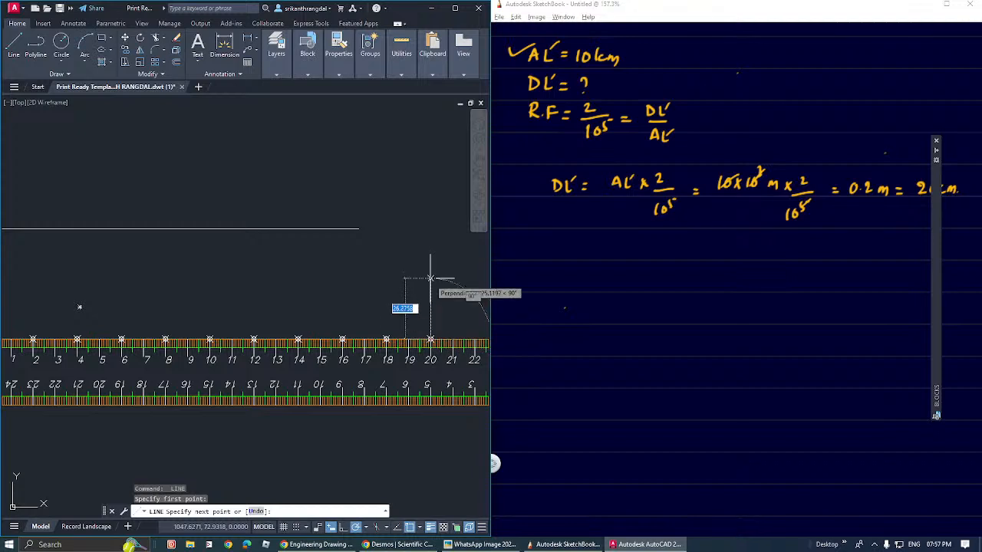
pyautogui.click(430, 260)
# Step: Fillet the vertical line with the top line into a sharp corner
pyautogui.press('Return')
pyautogui.moveTo(438, 253); pyautogui.dragTo(430, 262, button='middle')
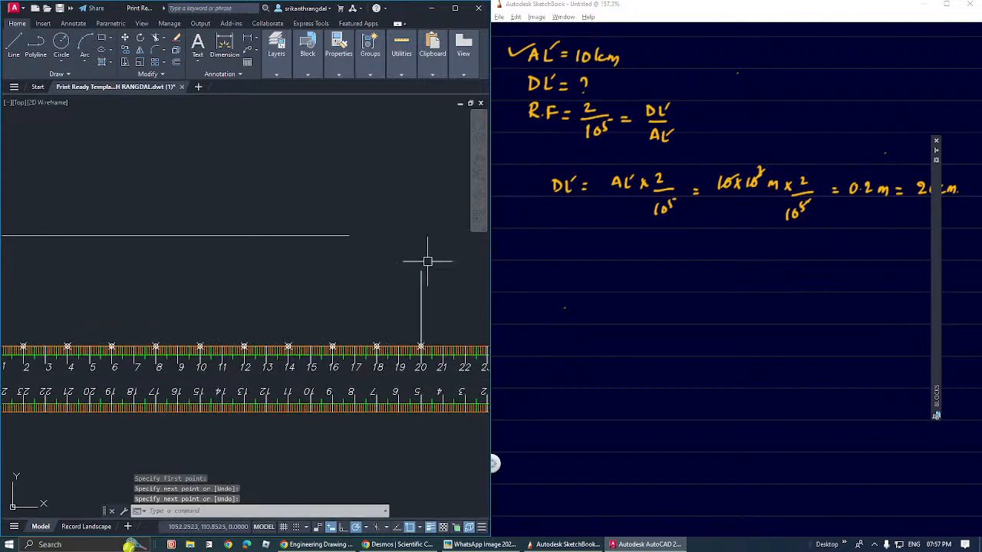
pyautogui.write('f')
pyautogui.press('Return')
pyautogui.click(340, 237)
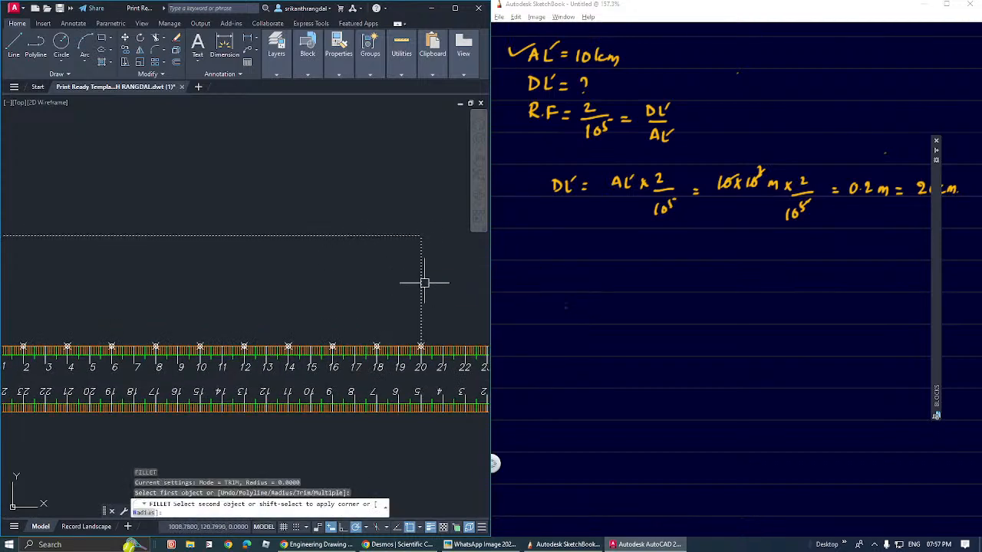
pyautogui.click(422, 282)
pyautogui.scroll(-4, 423, 284)
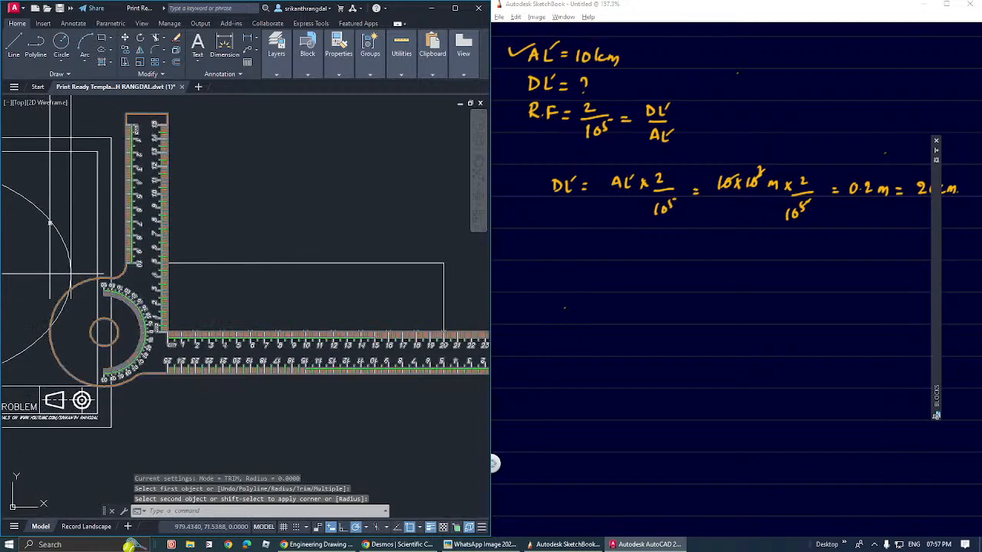
# Step: Restore the ruler block and move its corner onto the scale rectangle's corner
pyautogui.write('e')
pyautogui.press('Return')
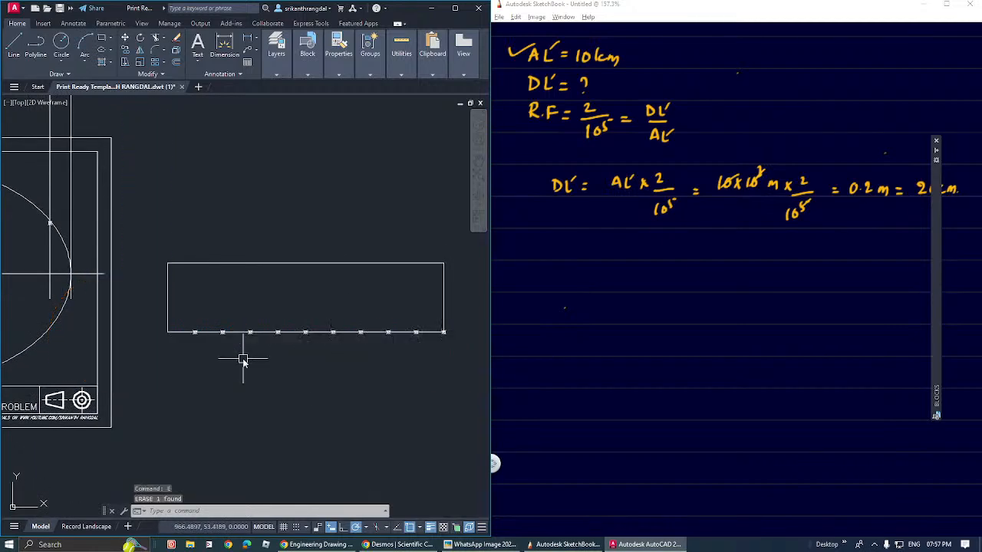
pyautogui.moveTo(242, 361); pyautogui.dragTo(209, 373, button='middle')
pyautogui.write('o')
pyautogui.press('Return')
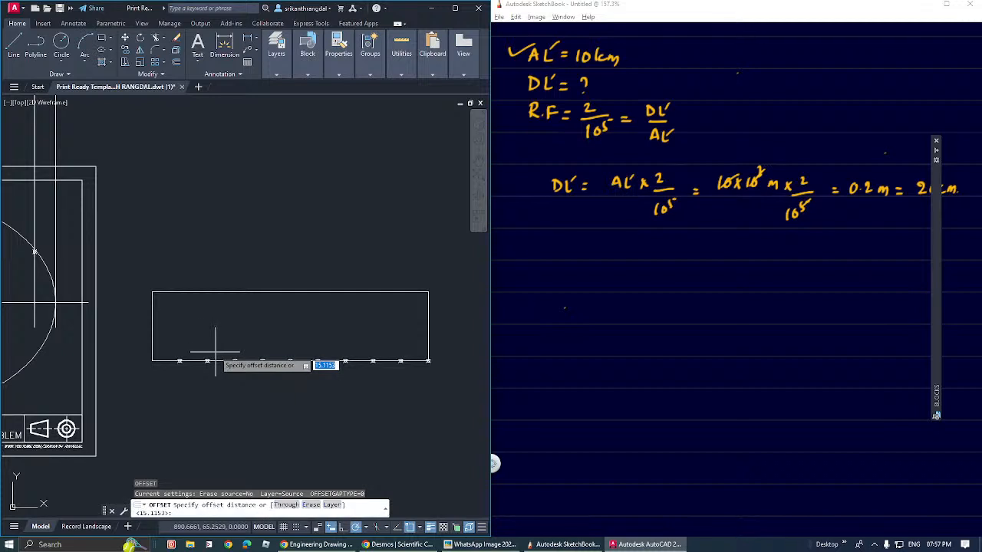
pyautogui.press('Escape')
pyautogui.press('Escape')
pyautogui.moveTo(244, 347); pyautogui.dragTo(238, 347, button='middle')
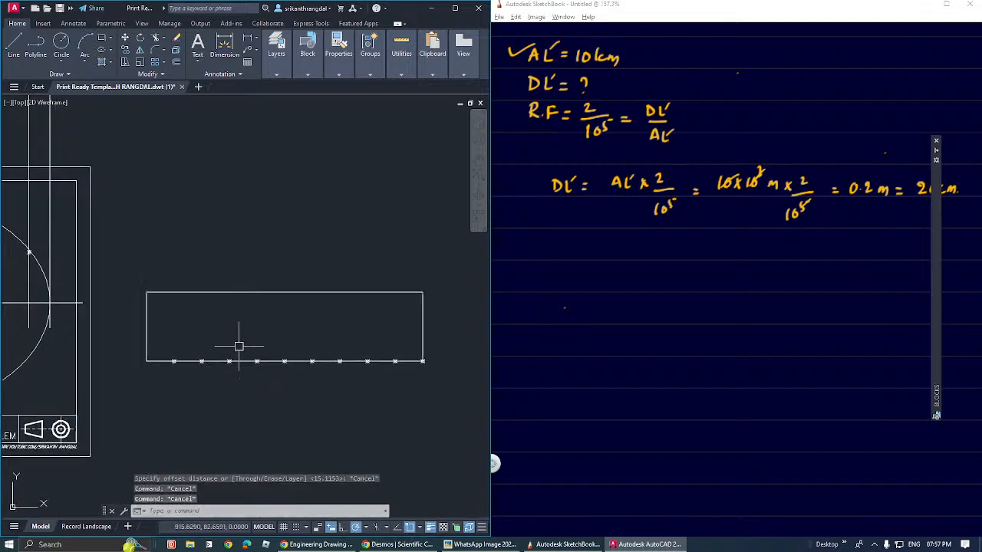
pyautogui.hotkey('ctrl', 'z')
pyautogui.hotkey('ctrl', 'z')
pyautogui.hotkey('ctrl', 'z')
pyautogui.hotkey('ctrl', 'z')
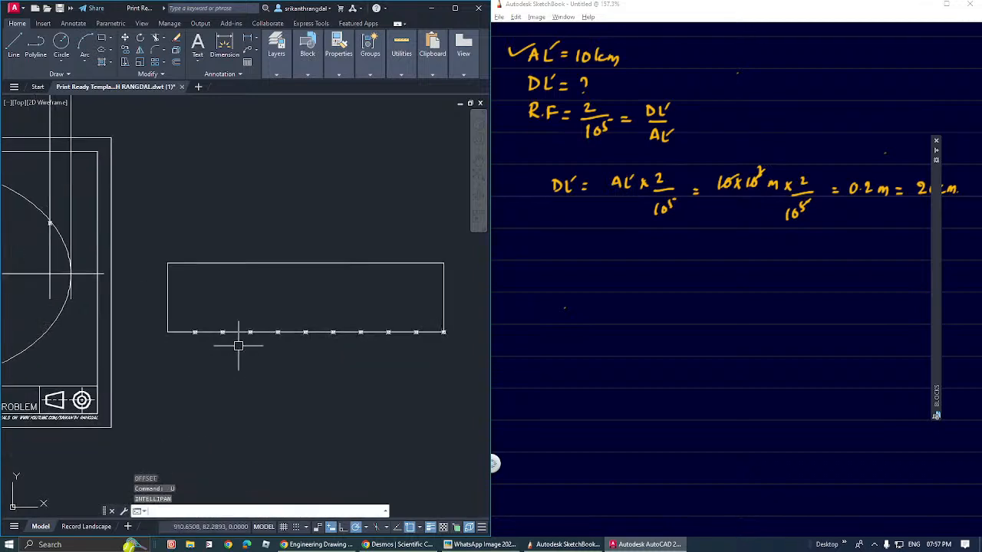
pyautogui.click(161, 343)
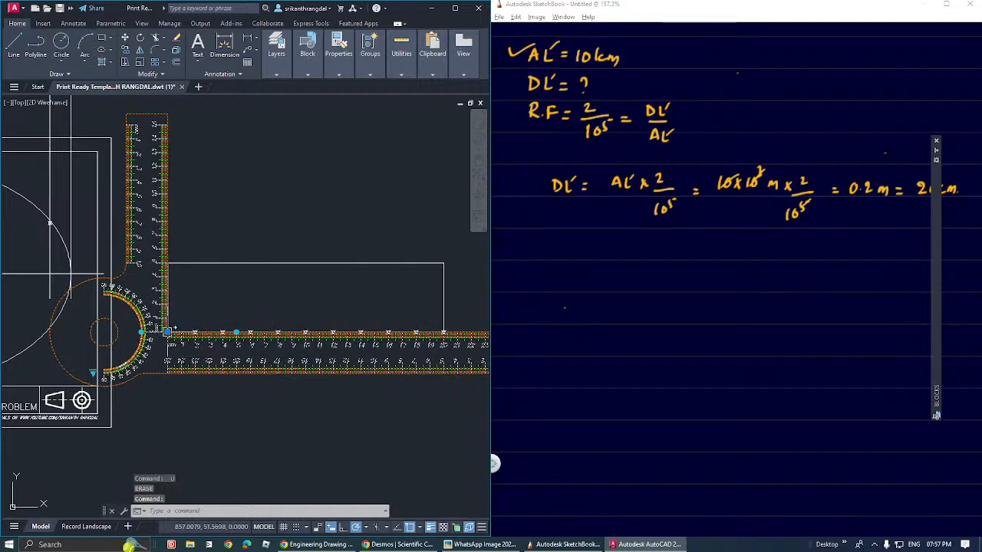
pyautogui.click(167, 331)
pyautogui.scroll(3, 222, 322)
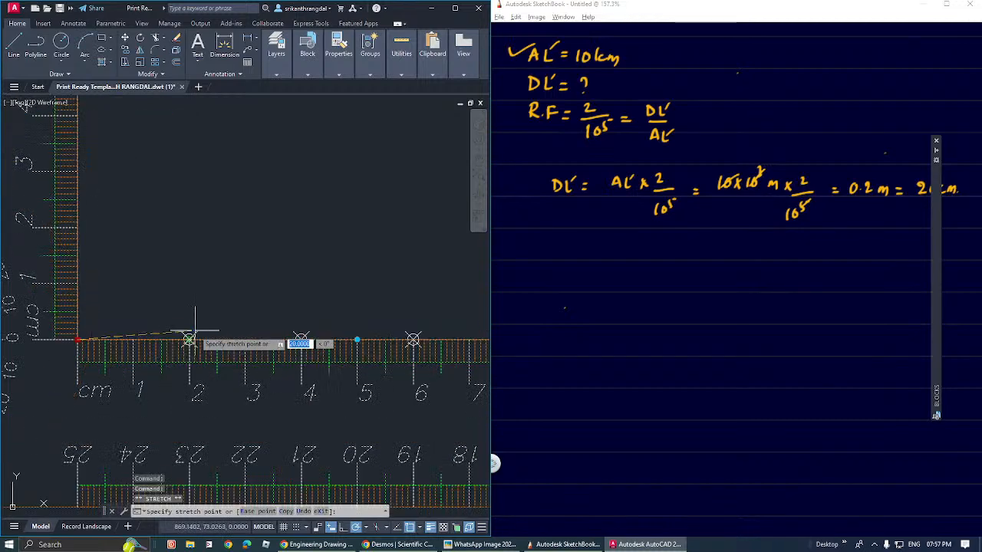
pyautogui.moveTo(208, 309); pyautogui.dragTo(193, 383, button='middle')
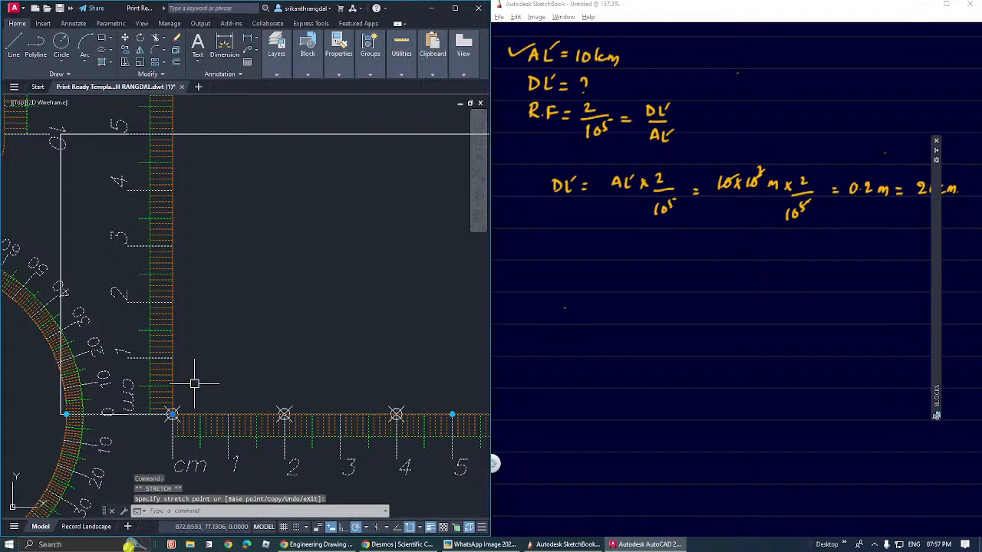
# Step: Erase the ruler block, leaving the closed scale rectangle
pyautogui.write('l')
pyautogui.press('Return')
pyautogui.click(172, 415)
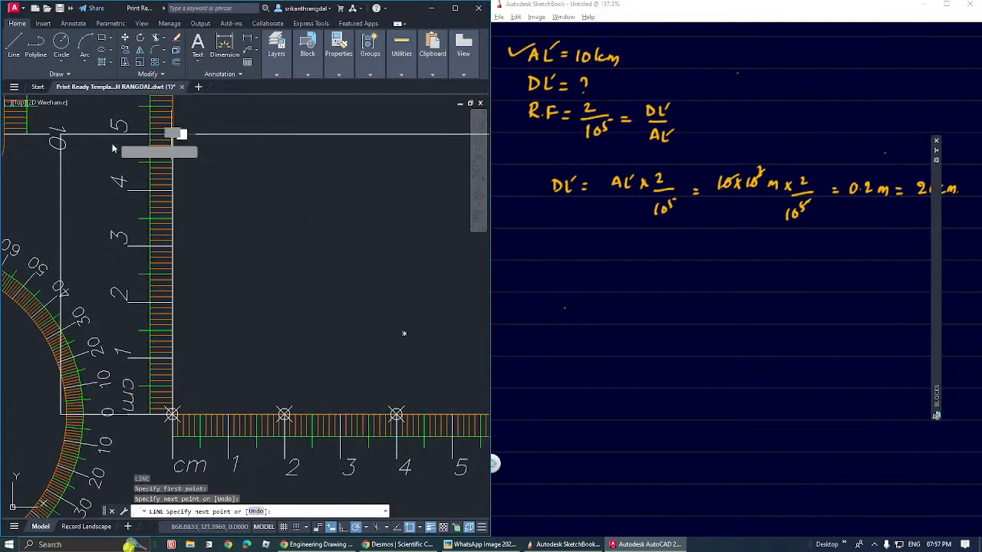
pyautogui.scroll(-4, 201, 184)
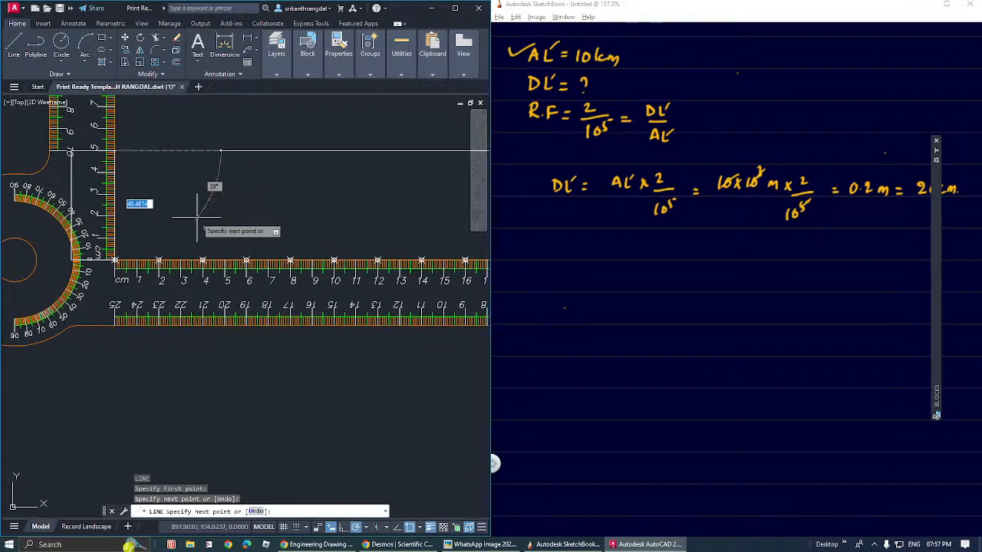
pyautogui.press('Return')
pyautogui.click(196, 310)
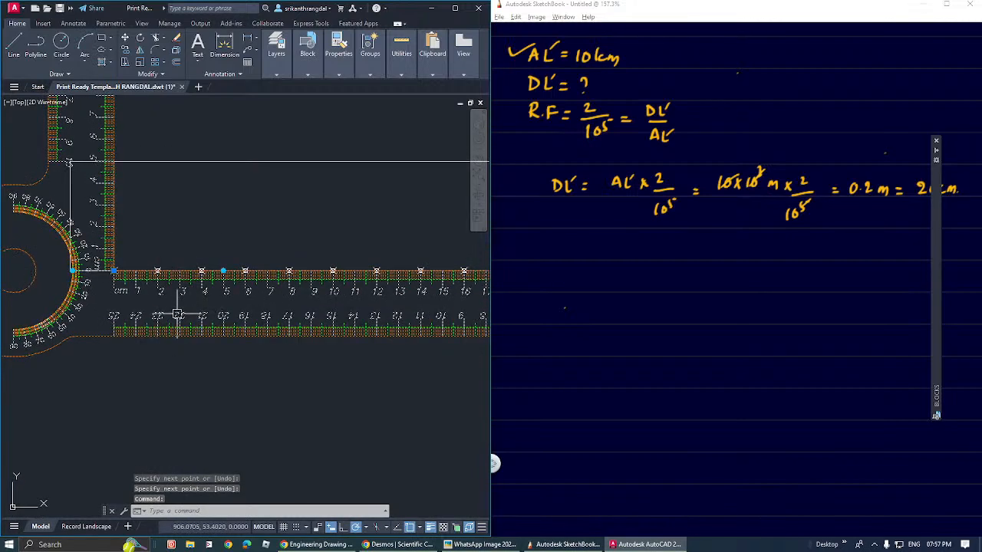
pyautogui.write('e')
pyautogui.press('Return')
pyautogui.moveTo(174, 284); pyautogui.dragTo(164, 311, button='middle')
# Step: Offset the left vertical line repeatedly by 20 units through each 2 cm division point
pyautogui.write('o')
pyautogui.press('Return')
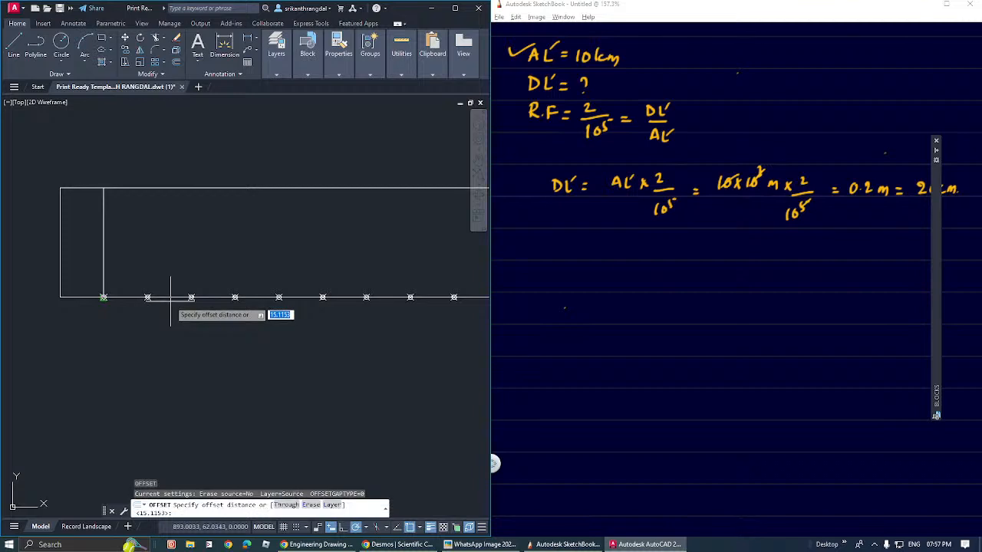
pyautogui.write('20')
pyautogui.press('Return')
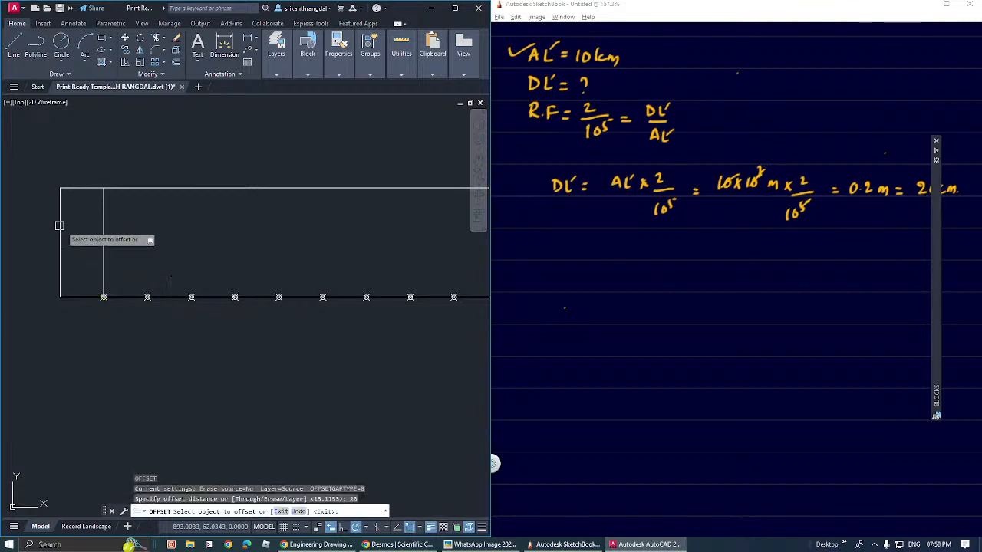
pyautogui.click(103, 236)
pyautogui.click(192, 244)
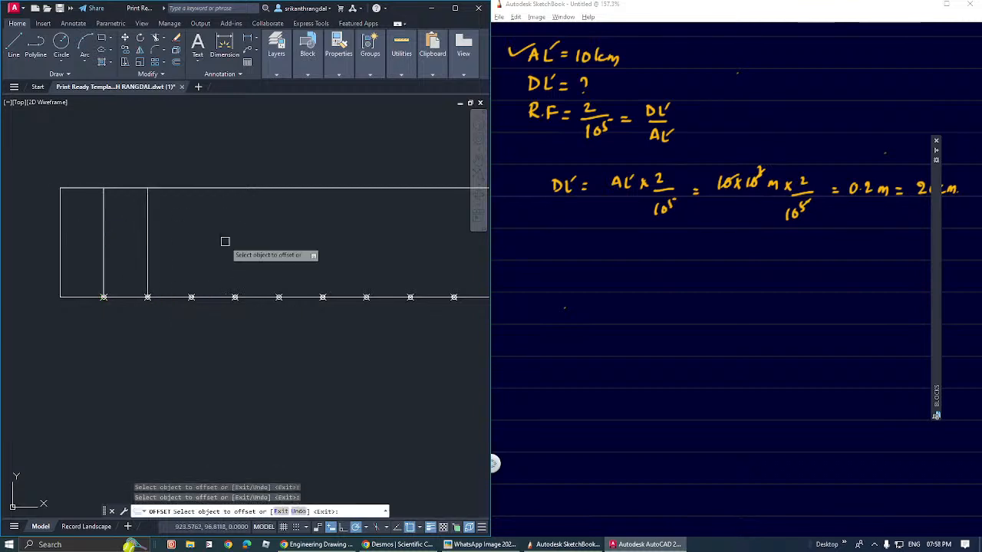
pyautogui.click(149, 257)
pyautogui.click(208, 256)
pyautogui.click(192, 256)
pyautogui.click(248, 256)
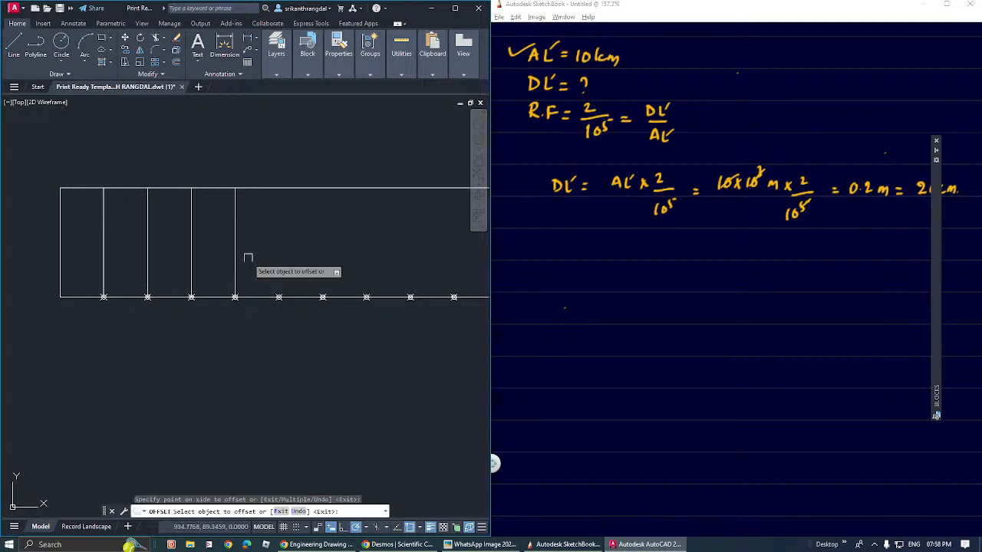
pyautogui.click(234, 256)
pyautogui.click(257, 256)
pyautogui.click(279, 256)
pyautogui.click(345, 258)
pyautogui.click(322, 259)
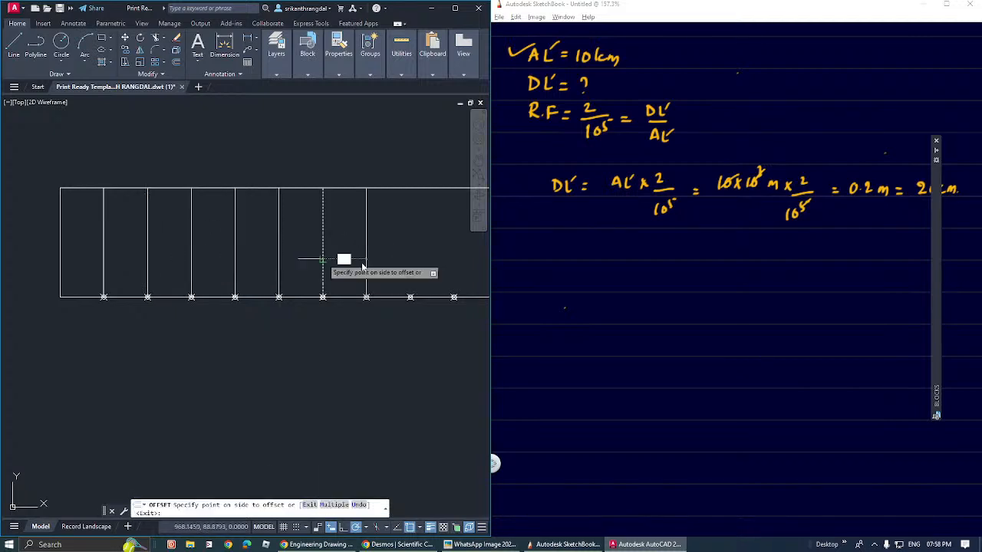
pyautogui.click(342, 259)
pyautogui.click(367, 262)
pyautogui.click(392, 264)
pyautogui.click(410, 265)
pyautogui.click(452, 265)
pyautogui.moveTo(445, 269)
pyautogui.mouseDown(button='middle')
pyautogui.moveTo(376, 267)
pyautogui.moveTo(402, 295)
pyautogui.mouseUp(button='middle')
pyautogui.press('Return')
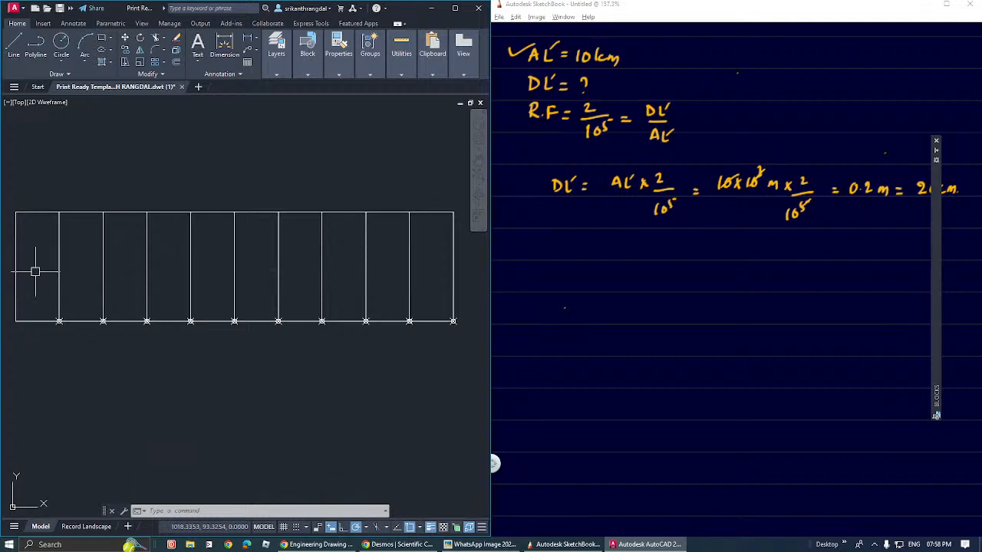
# Step: Copy the construction's A label and paste it below the scale's first tick
pyautogui.moveTo(57, 298); pyautogui.dragTo(69, 300, button='middle')
pyautogui.moveTo(154, 308)
pyautogui.mouseDown(button='middle')
pyautogui.moveTo(144, 305)
pyautogui.moveTo(362, 273)
pyautogui.mouseUp(button='middle')
pyautogui.scroll(-3, 151, 333)
pyautogui.moveTo(68, 225); pyautogui.dragTo(175, 242, button='middle')
pyautogui.scroll(2, 174, 242)
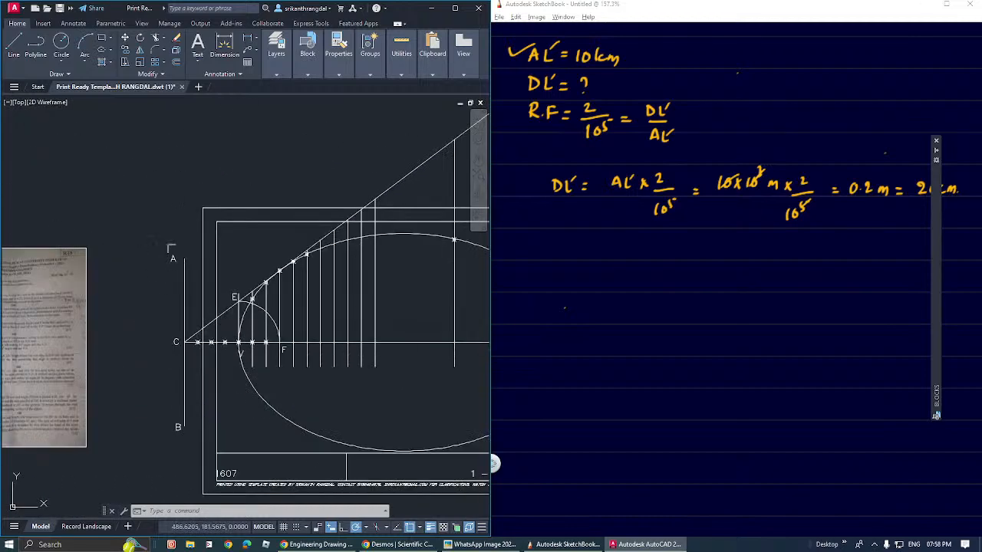
pyautogui.moveTo(233, 291); pyautogui.dragTo(169, 277, button='middle')
pyautogui.hotkey('ctrl', 'c')
pyautogui.hotkey('ctrl', 'v')
pyautogui.moveTo(290, 303); pyautogui.dragTo(48, 260, button='middle')
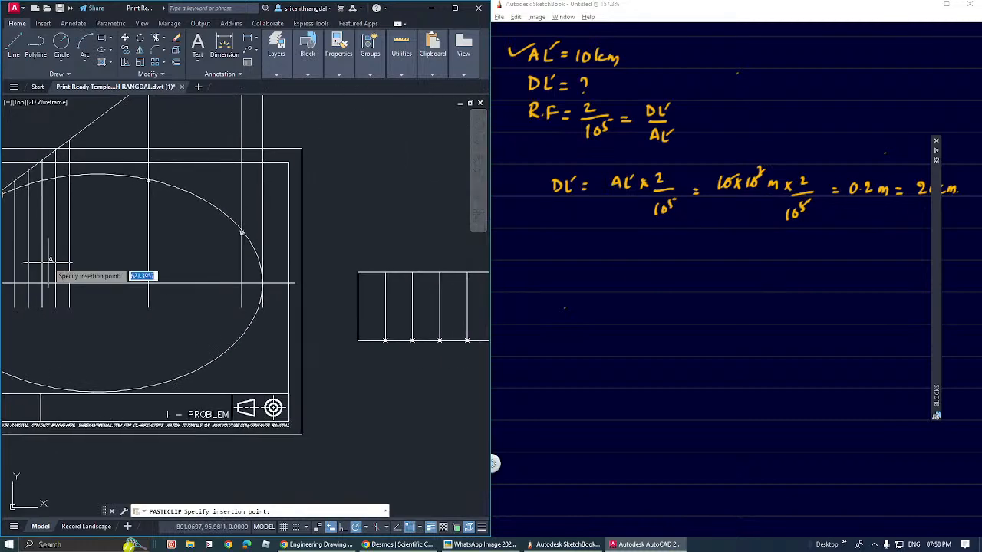
pyautogui.scroll(3, 312, 318)
pyautogui.moveTo(391, 351)
pyautogui.mouseDown(button='middle')
pyautogui.moveTo(228, 329)
pyautogui.moveTo(227, 344)
pyautogui.mouseUp(button='middle')
pyautogui.scroll(2, 224, 329)
pyautogui.click(207, 351)
# Step: Edit the pasted A label so it reads 0
pyautogui.click(227, 344)
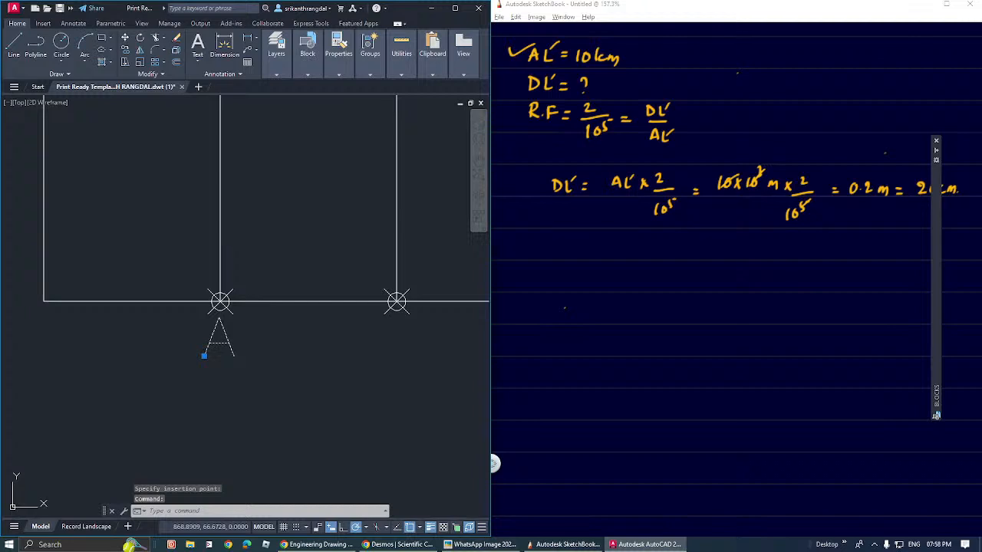
pyautogui.doubleClick(218, 337)
pyautogui.scroll(-1, 200, 336)
pyautogui.moveTo(289, 360); pyautogui.dragTo(156, 386, button='middle')
pyautogui.click(246, 382)
pyautogui.press('Escape')
pyautogui.press('Escape')
# Step: Copy the 0 label under the next division tick
pyautogui.click(144, 357)
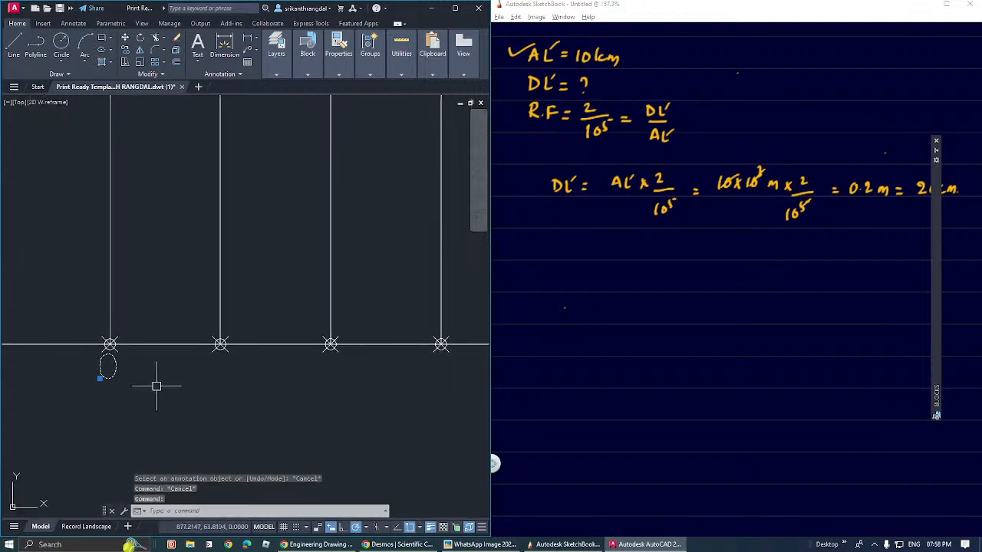
pyautogui.write('co')
pyautogui.press('Return')
pyautogui.click(110, 344)
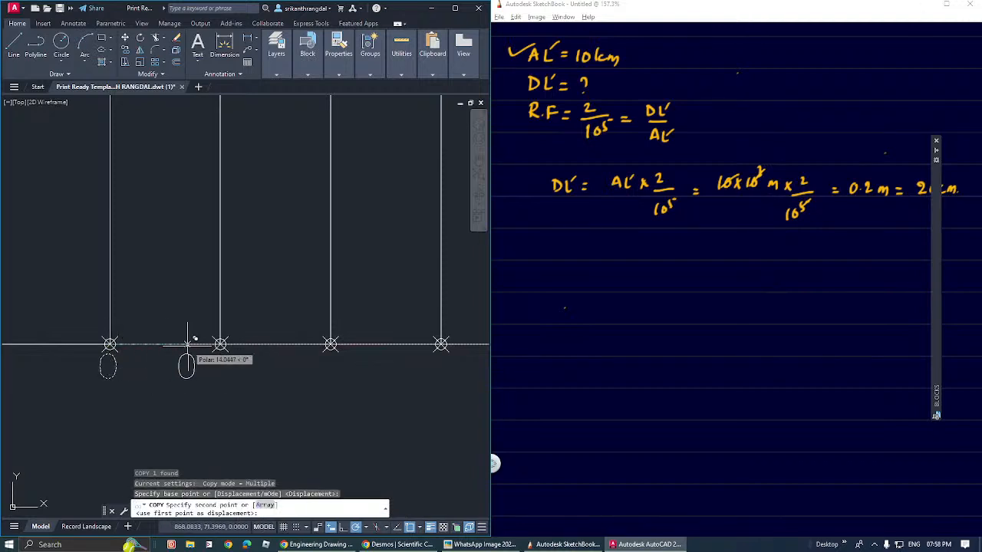
pyautogui.click(221, 344)
pyautogui.press('Return')
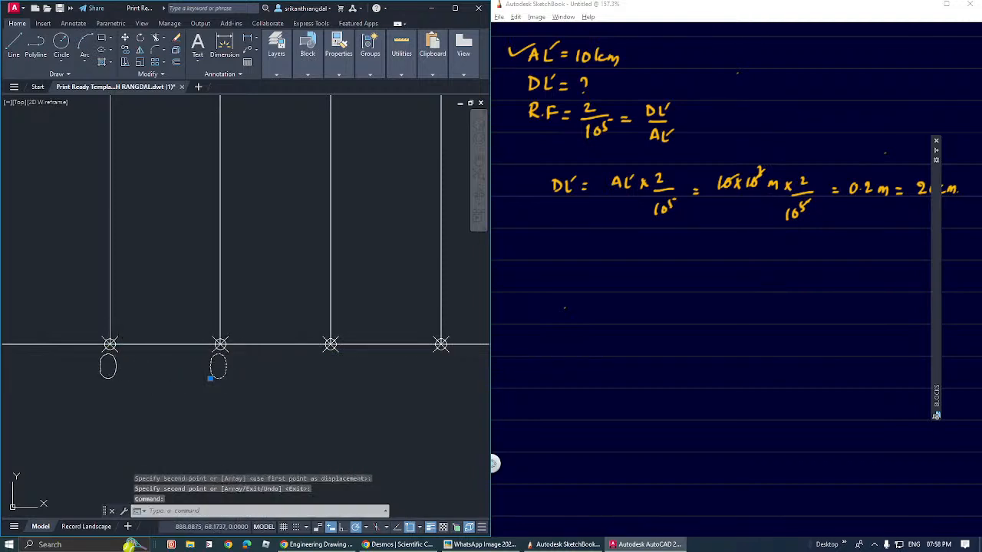
# Step: Change the copied label's text to 1km
pyautogui.doubleClick(220, 376)
pyautogui.write('1km')
pyautogui.click(252, 390)
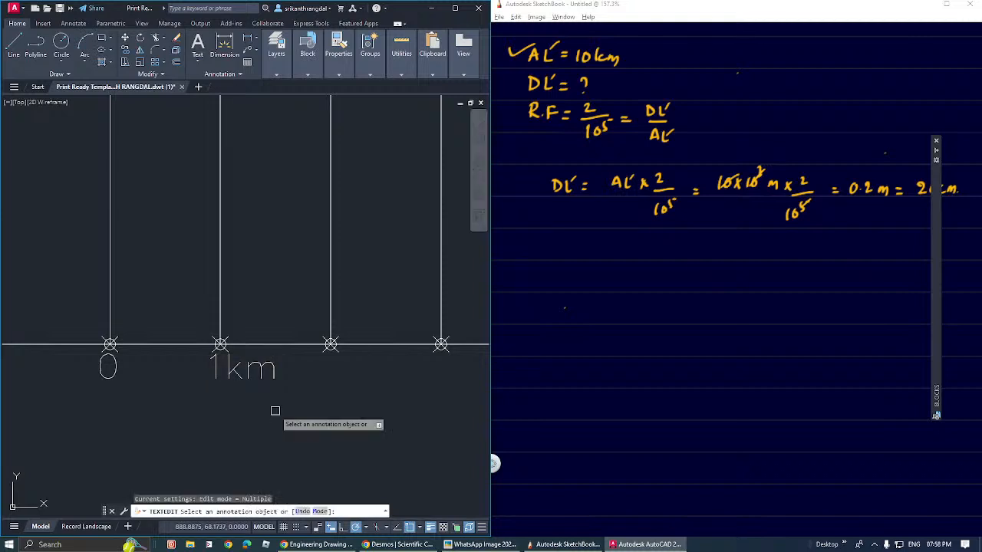
pyautogui.moveTo(316, 408)
pyautogui.mouseDown(button='middle')
pyautogui.moveTo(210, 406)
pyautogui.moveTo(166, 386)
pyautogui.mouseUp(button='middle')
pyautogui.press('Escape')
pyautogui.press('Escape')
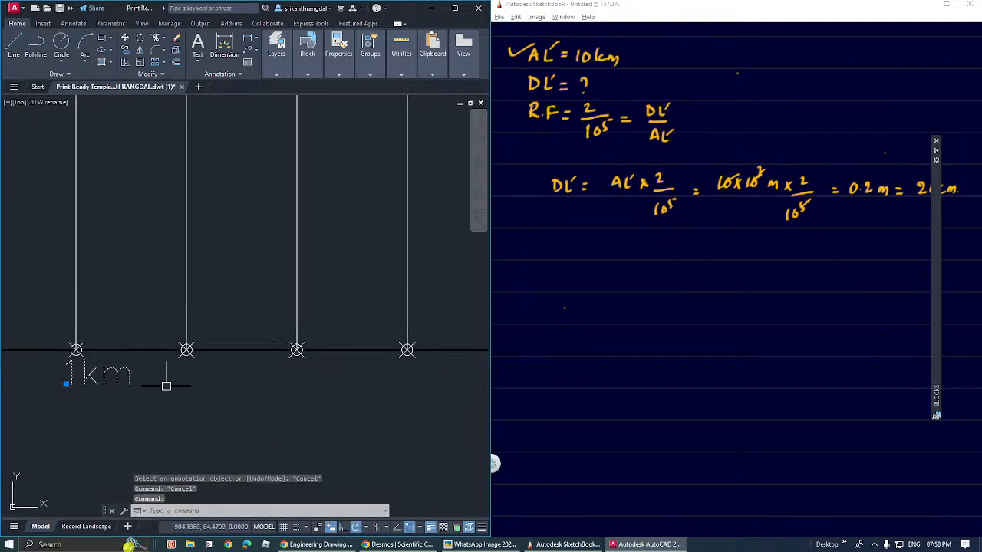
# Step: Copy the 1km label to each remaining division mark through the last one
pyautogui.write('o')
pyautogui.press('Return')
pyautogui.click(76, 350)
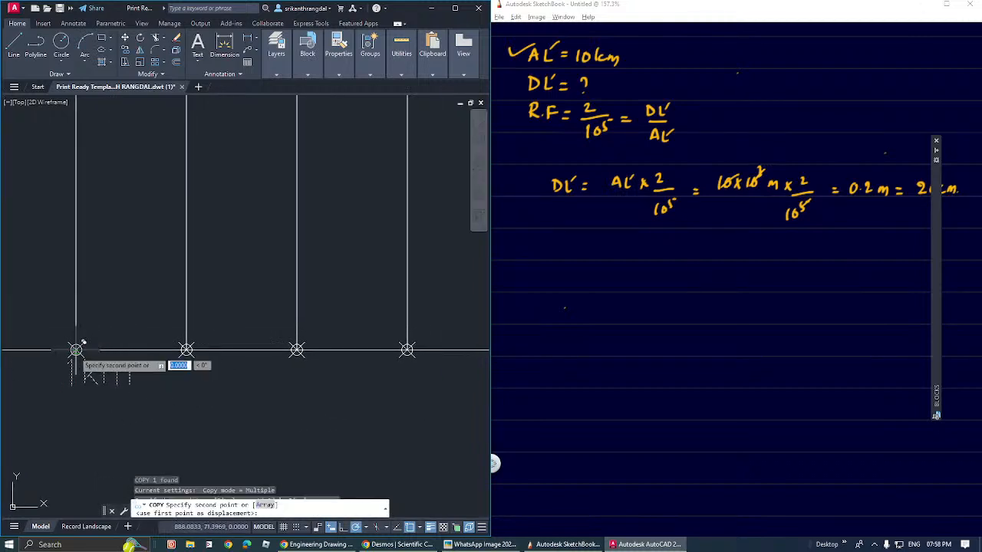
pyautogui.scroll(-4, 76, 351)
pyautogui.click(119, 350)
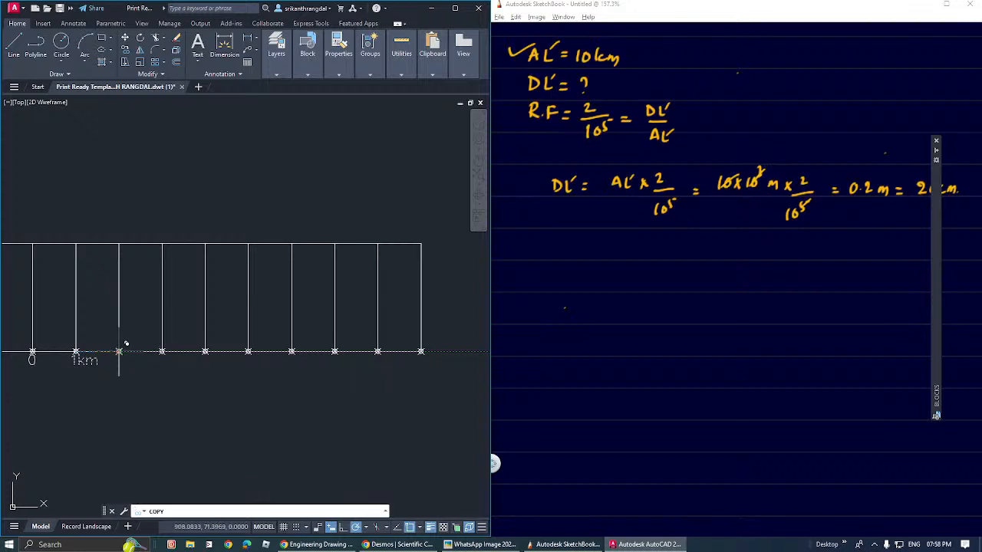
pyautogui.click(161, 351)
pyautogui.click(205, 350)
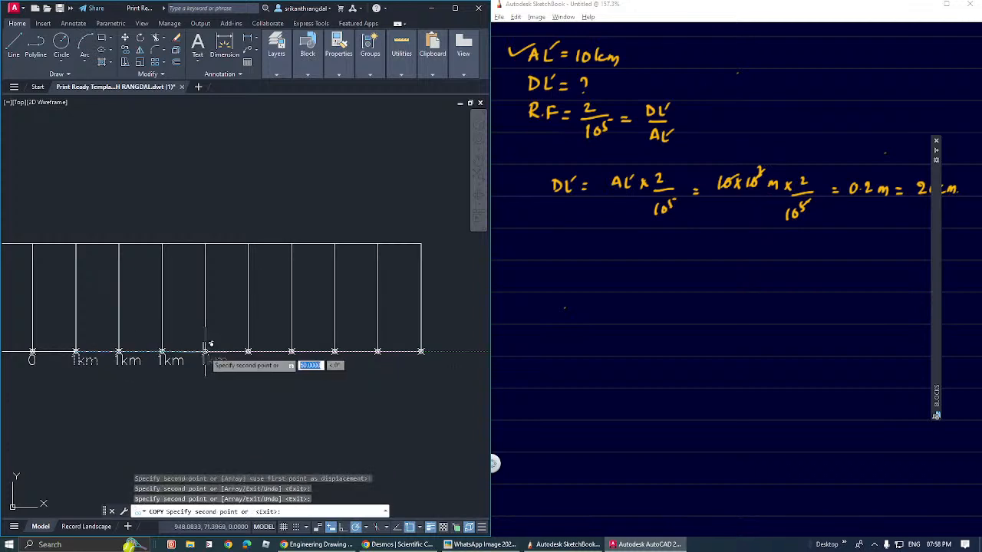
pyautogui.click(247, 351)
pyautogui.click(292, 351)
pyautogui.click(335, 350)
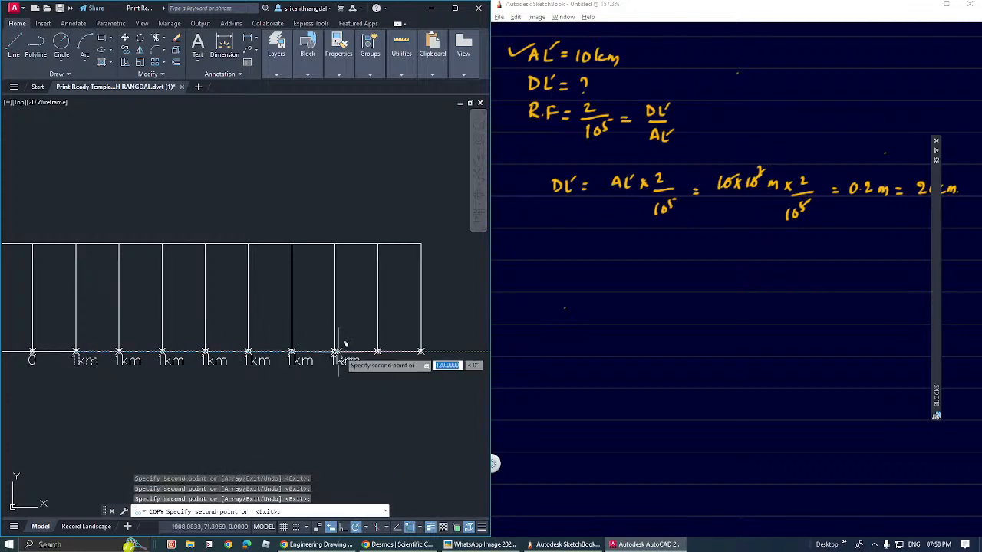
pyautogui.click(378, 351)
pyautogui.click(420, 350)
pyautogui.press('Return')
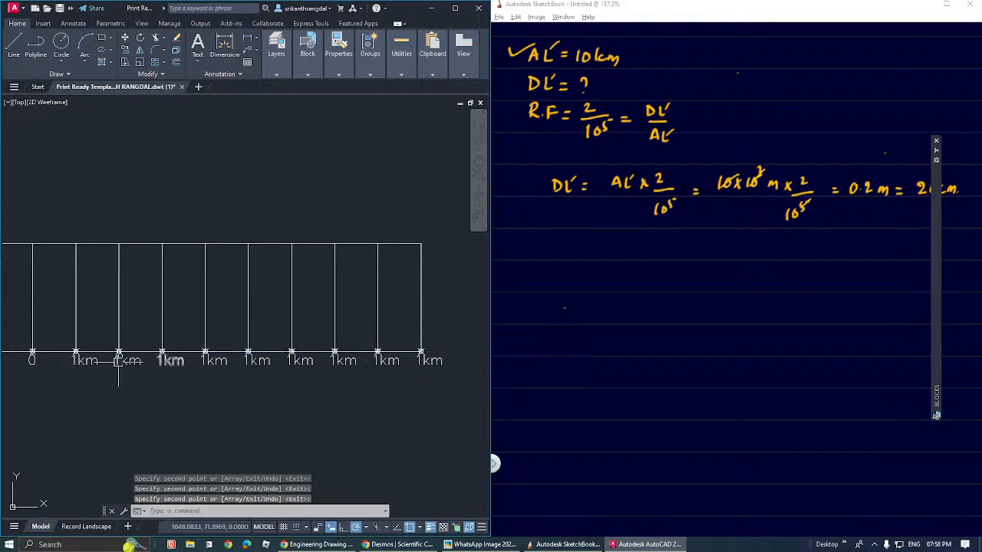
# Step: Renumber the copied labels to 2km, 3km, 4km, 5km and 6km
pyautogui.doubleClick(124, 364)
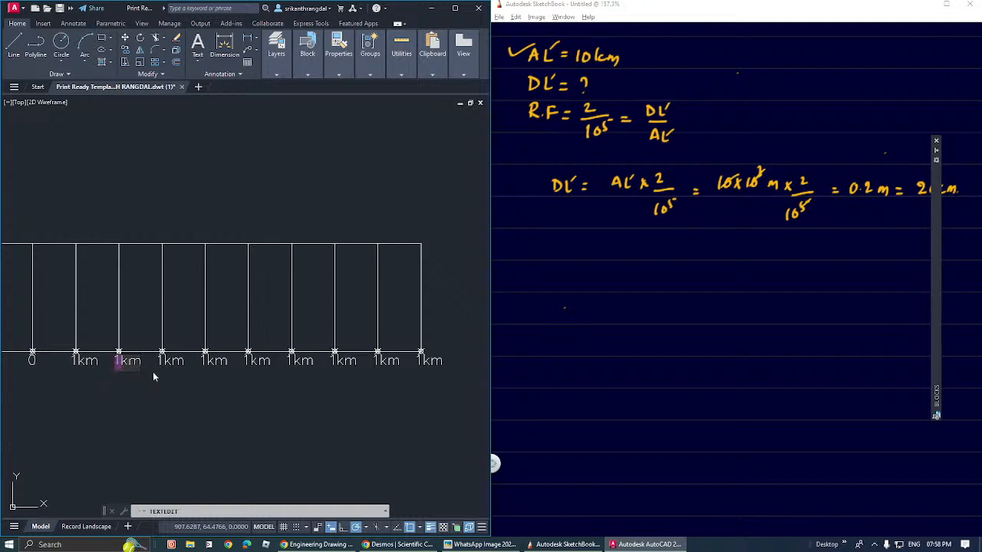
pyautogui.write('2')
pyautogui.click(177, 377)
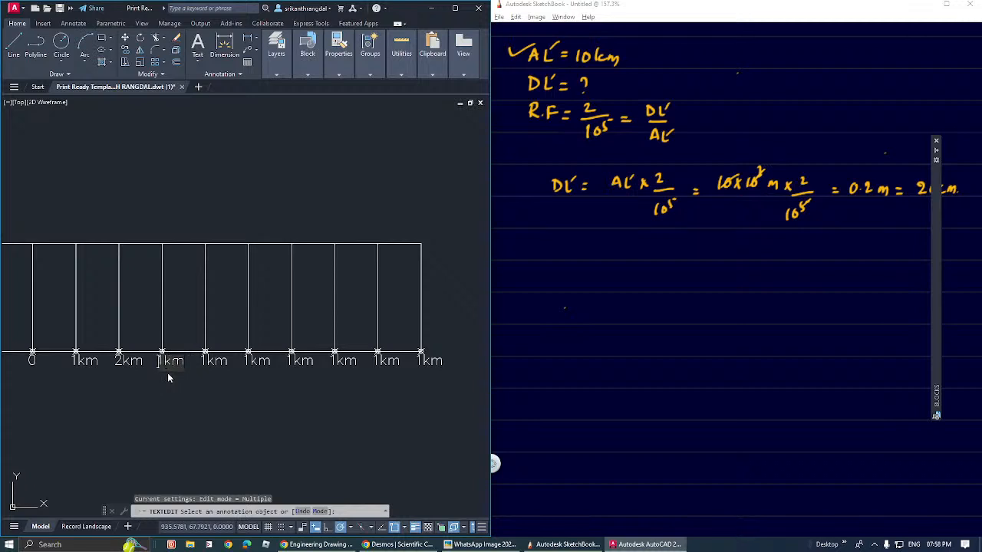
pyautogui.click(200, 366)
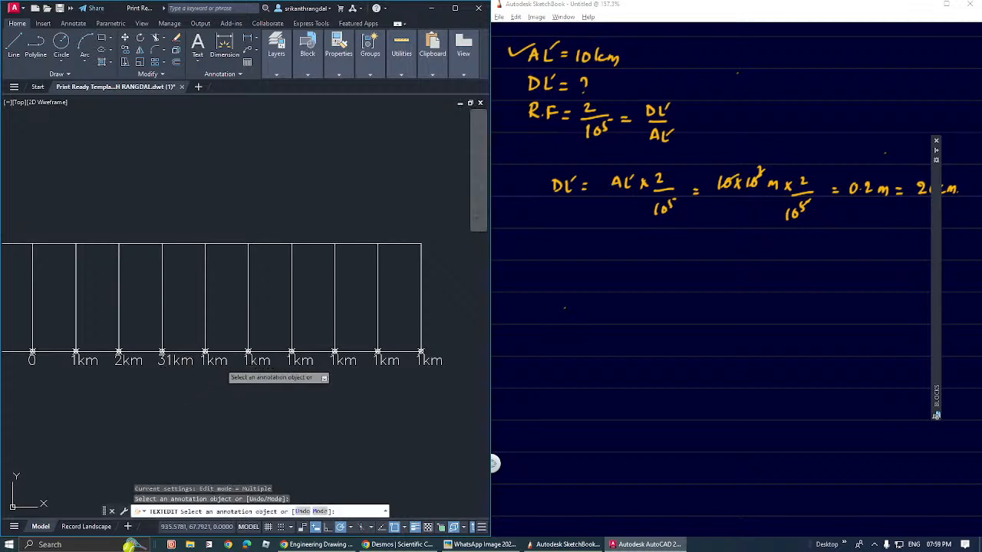
pyautogui.click(245, 381)
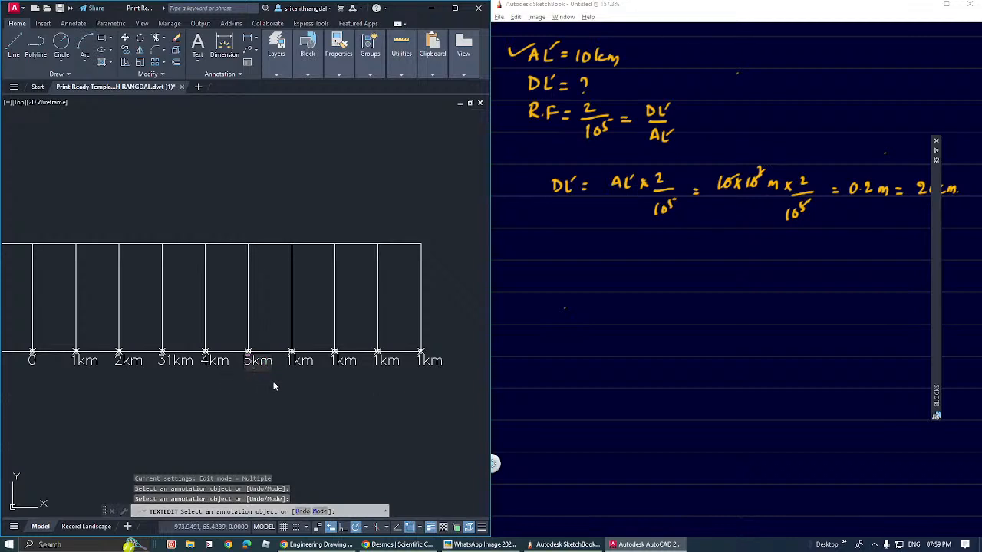
pyautogui.click(274, 386)
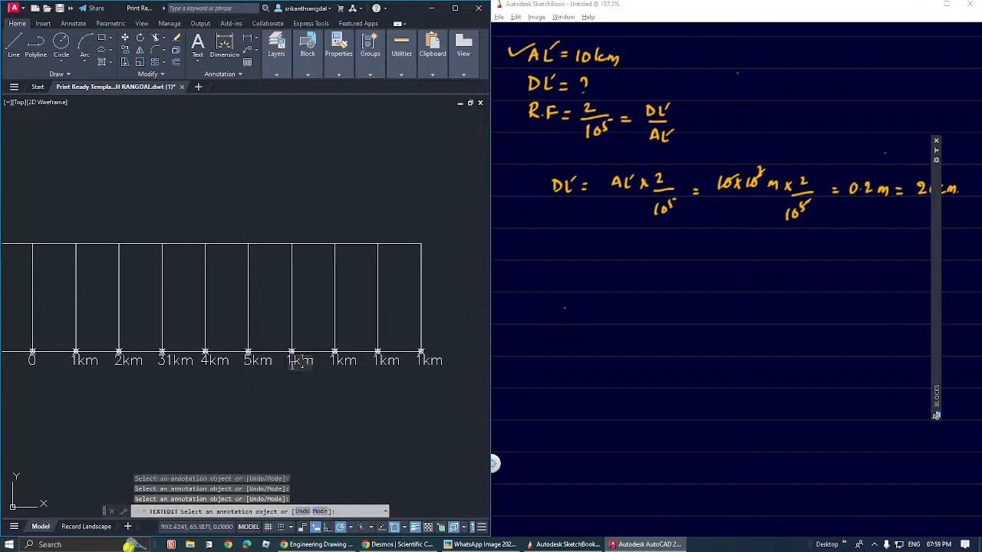
pyautogui.write('6km')
pyautogui.click(272, 385)
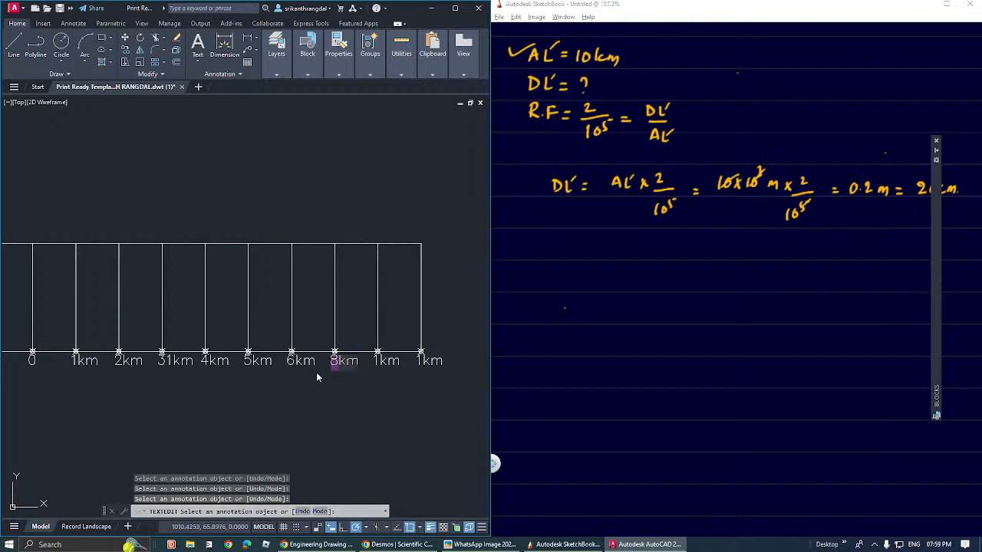
# Step: Renumber the last labels to 7km, 8km and 9km, and fix 31km to 3km
pyautogui.write('7')
pyautogui.press('Return')
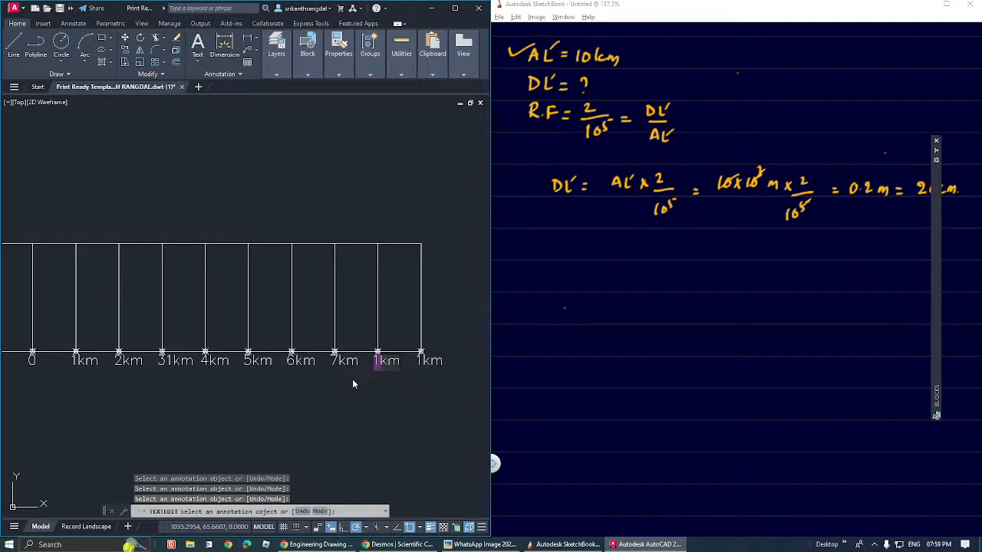
pyautogui.write('8')
pyautogui.press('Return')
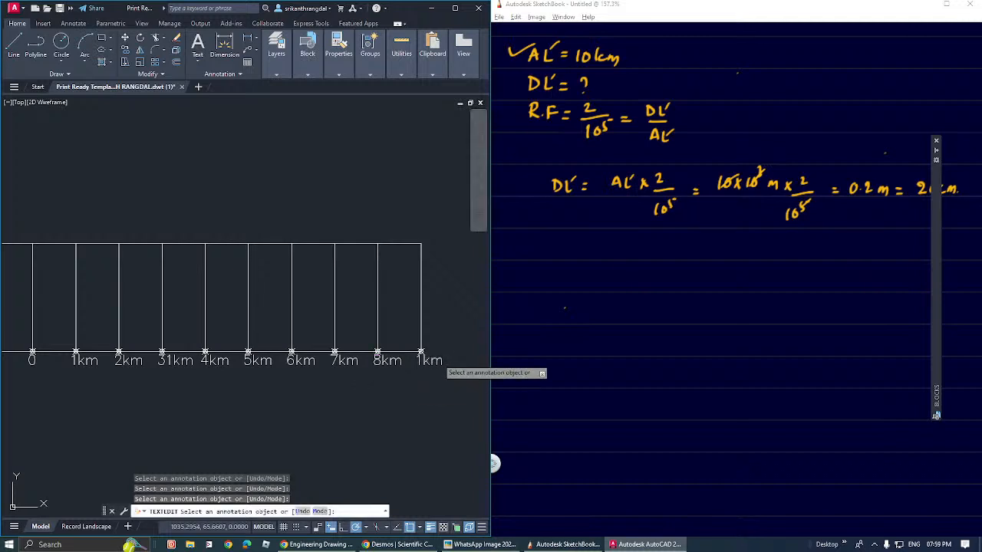
pyautogui.write('9')
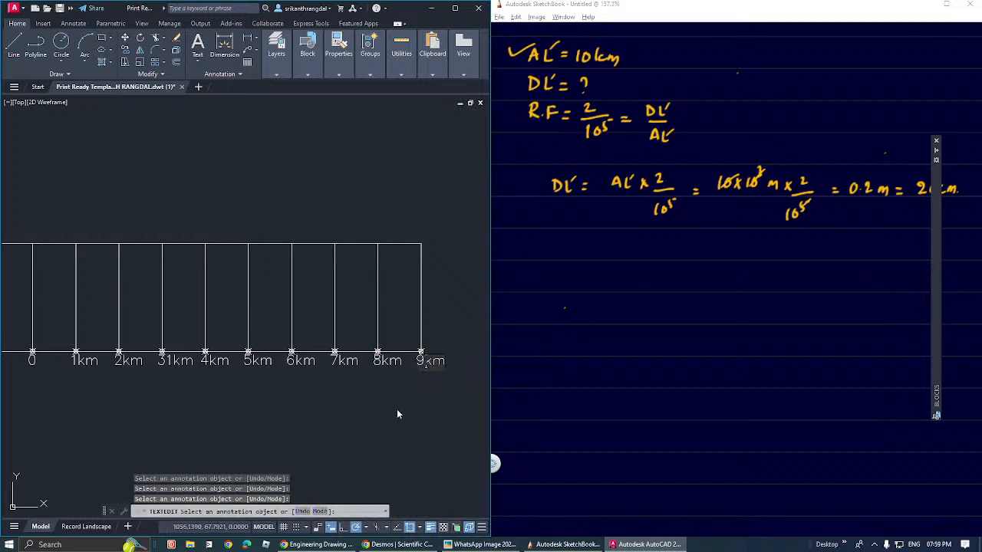
pyautogui.press('Return')
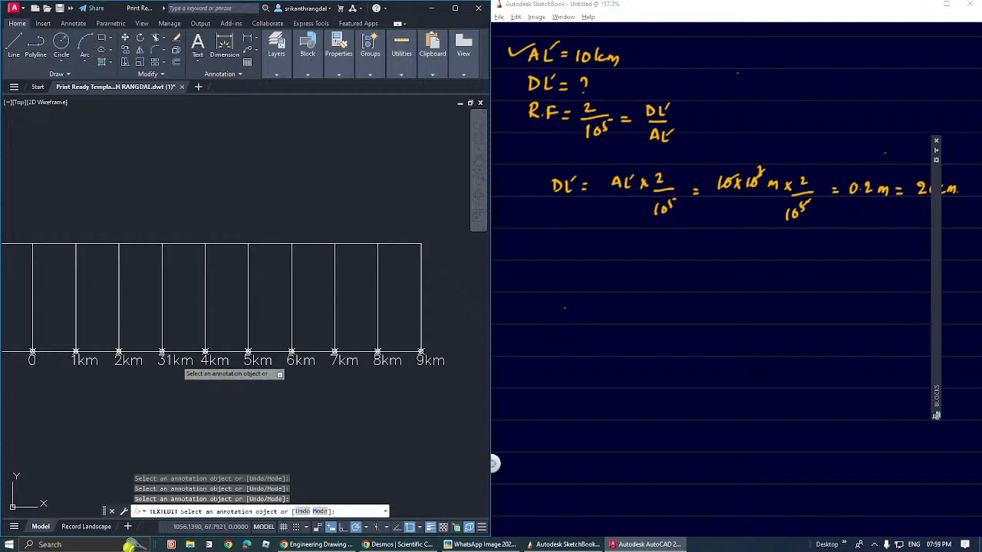
pyautogui.press('BackSpace')
pyautogui.press('Return')
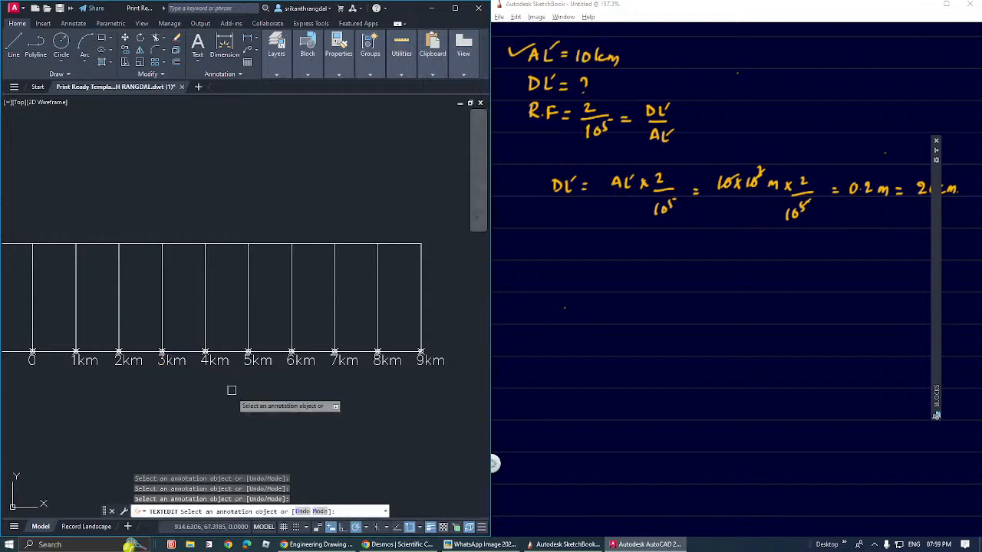
# Step: Window-select the 1km–9km labels
pyautogui.moveTo(231, 391); pyautogui.dragTo(230, 396, button='middle')
pyautogui.press('Escape')
pyautogui.press('Escape')
pyautogui.click(453, 378)
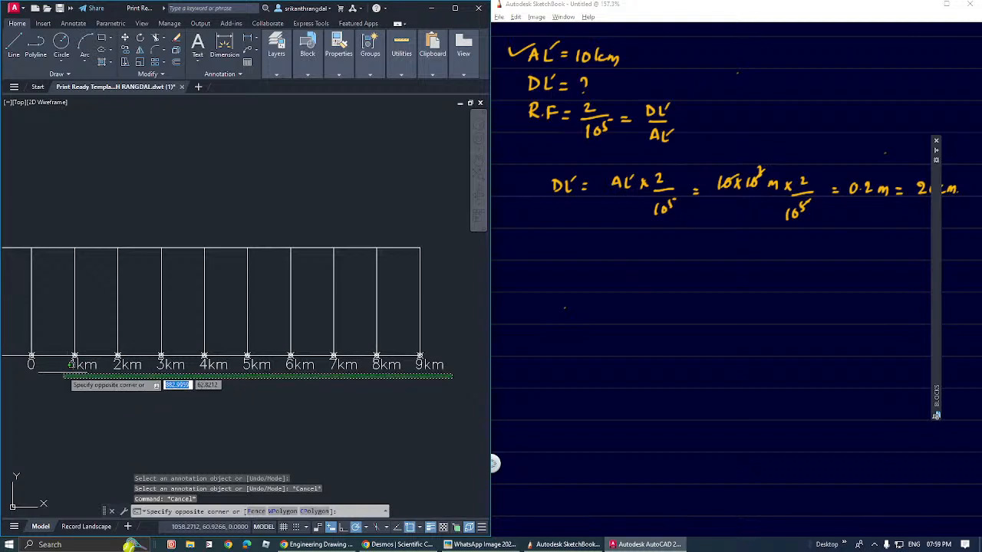
pyautogui.click(38, 355)
pyautogui.moveTo(78, 396); pyautogui.dragTo(179, 405, button='middle')
# Step: Move the 1km–9km labels together so they sit beneath their ticks, then view the 0 end
pyautogui.write('m')
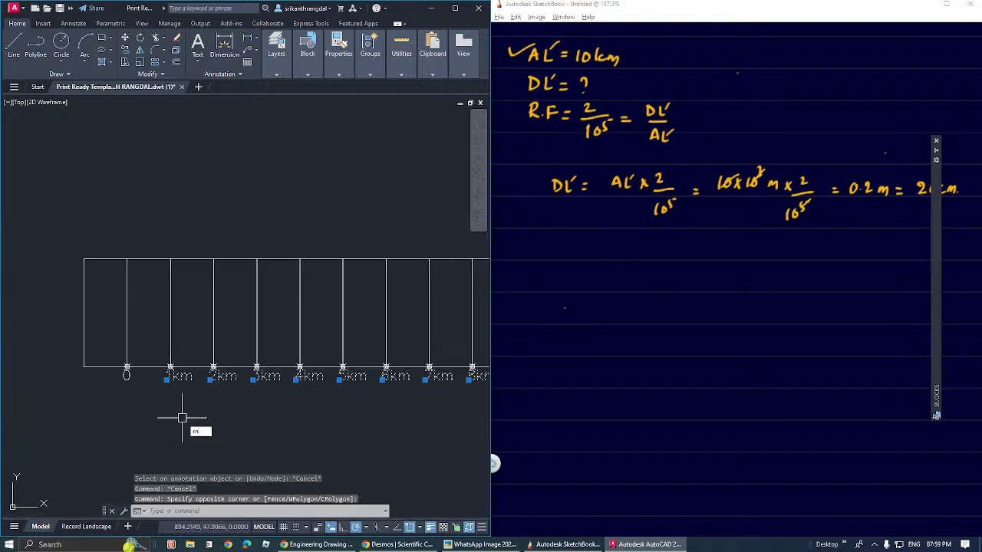
pyautogui.press('Return')
pyautogui.click(188, 404)
pyautogui.click(189, 406)
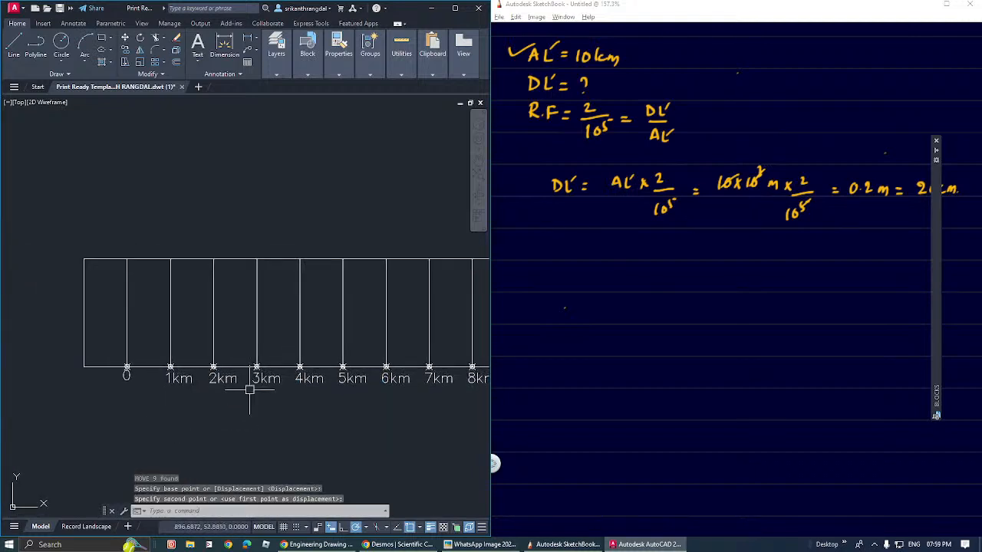
pyautogui.moveTo(250, 389)
pyautogui.mouseDown(button='middle')
pyautogui.moveTo(165, 382)
pyautogui.moveTo(181, 383)
pyautogui.mouseUp(button='middle')
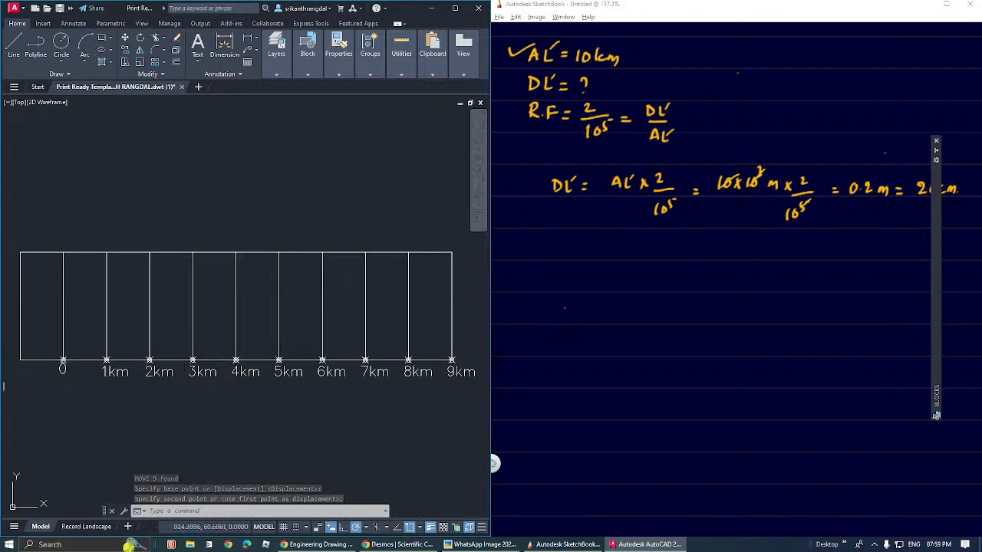
pyautogui.moveTo(10, 388)
pyautogui.mouseDown(button='middle')
pyautogui.moveTo(40, 399)
pyautogui.moveTo(138, 398)
pyautogui.mouseUp(button='middle')
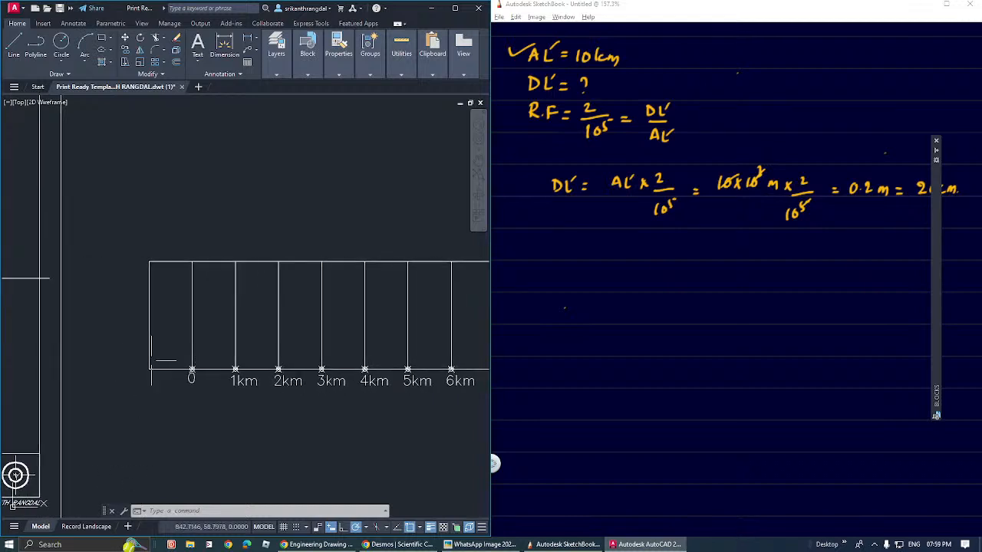
pyautogui.scroll(2, 144, 368)
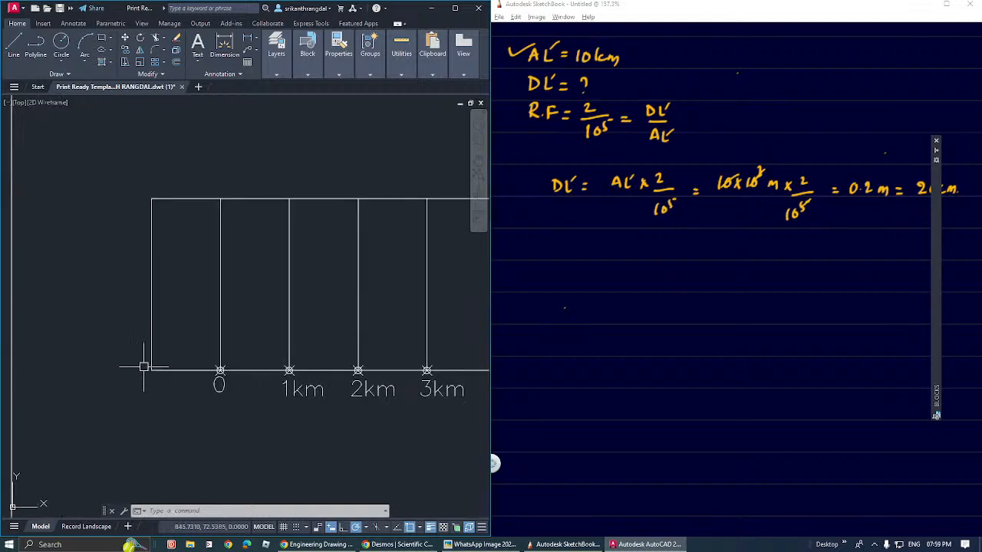
pyautogui.moveTo(210, 369); pyautogui.dragTo(207, 381, button='middle')
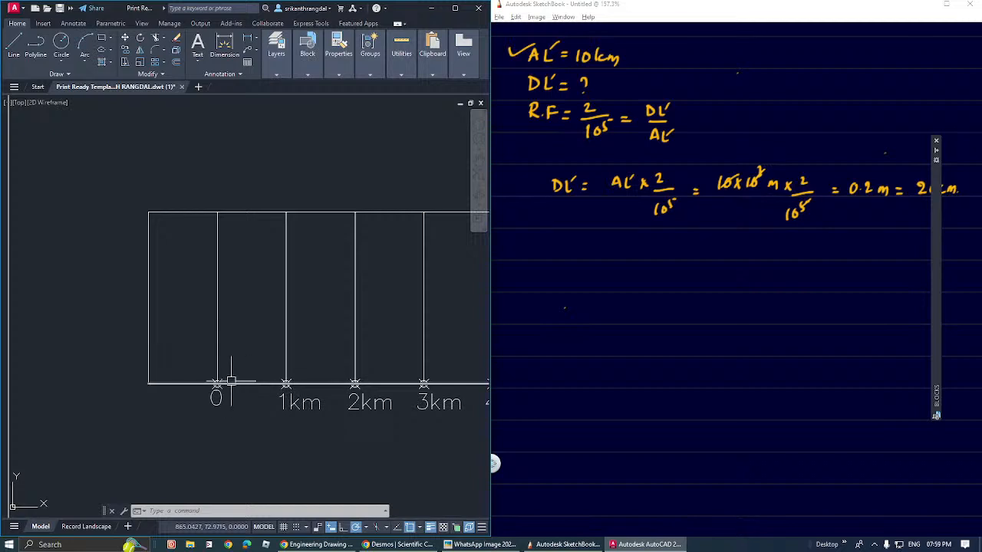
# Step: Draw a line from the 0 division mark to the scale's left edge
pyautogui.scroll(2, 164, 391)
pyautogui.write('l')
pyautogui.press('Return')
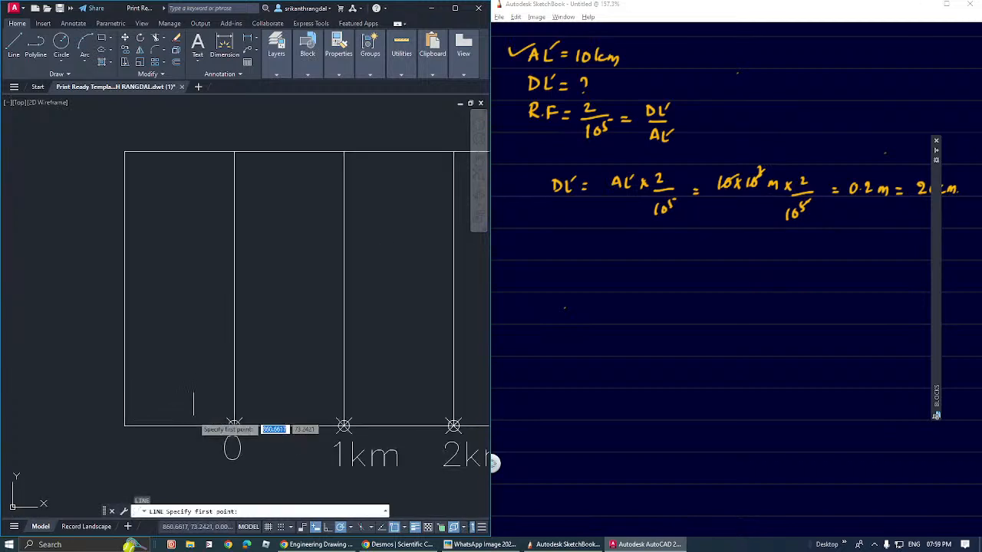
pyautogui.scroll(2, 193, 403)
pyautogui.click(257, 431)
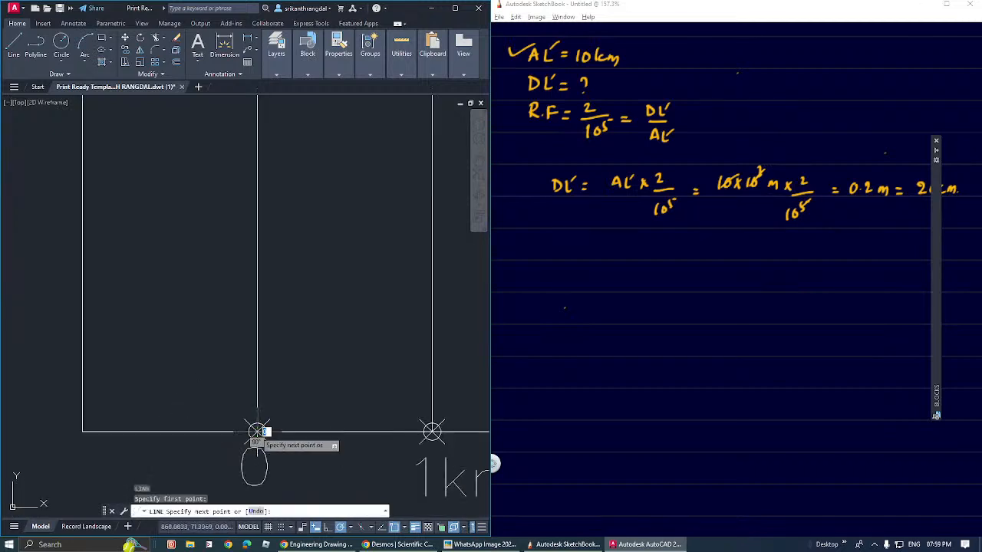
pyautogui.click(101, 432)
pyautogui.press('Return')
# Step: Select the baseline segment left of 0 and start inserting the drafter block
pyautogui.click(221, 426)
pyautogui.moveTo(141, 412)
pyautogui.mouseDown(button='middle')
pyautogui.moveTo(187, 406)
pyautogui.moveTo(222, 428)
pyautogui.moveTo(217, 437)
pyautogui.mouseUp(button='middle')
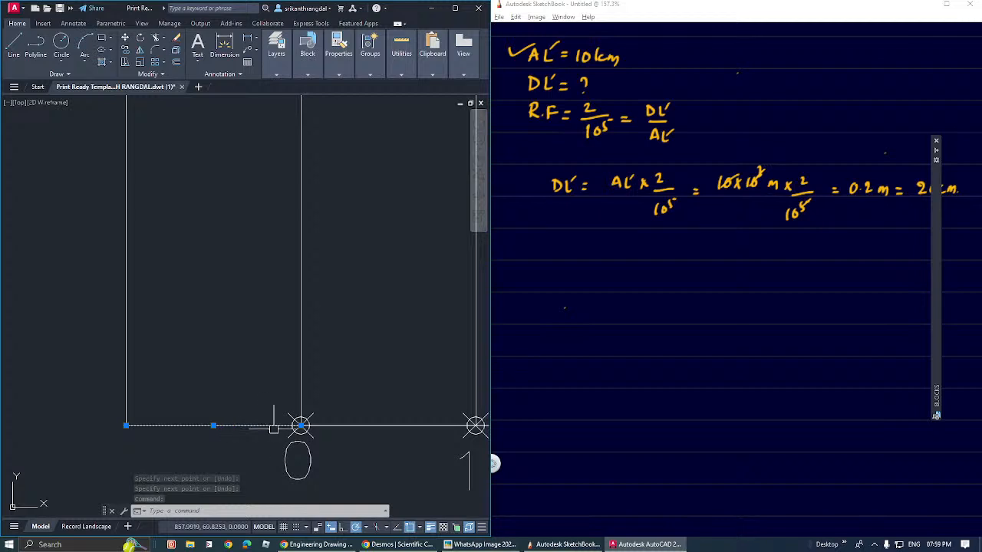
pyautogui.press('Escape')
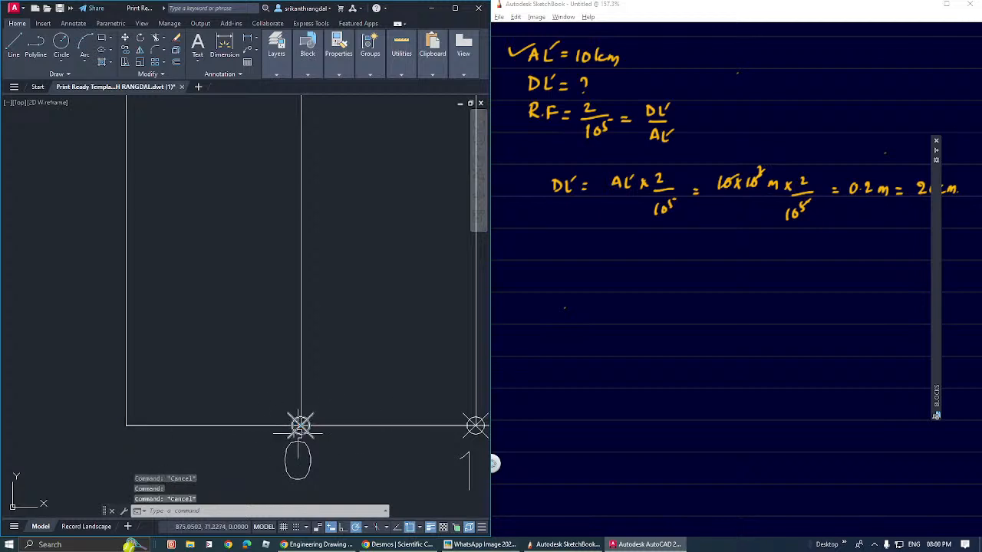
pyautogui.click(222, 421)
pyautogui.click(212, 434)
pyautogui.press('Escape')
pyautogui.click(215, 425)
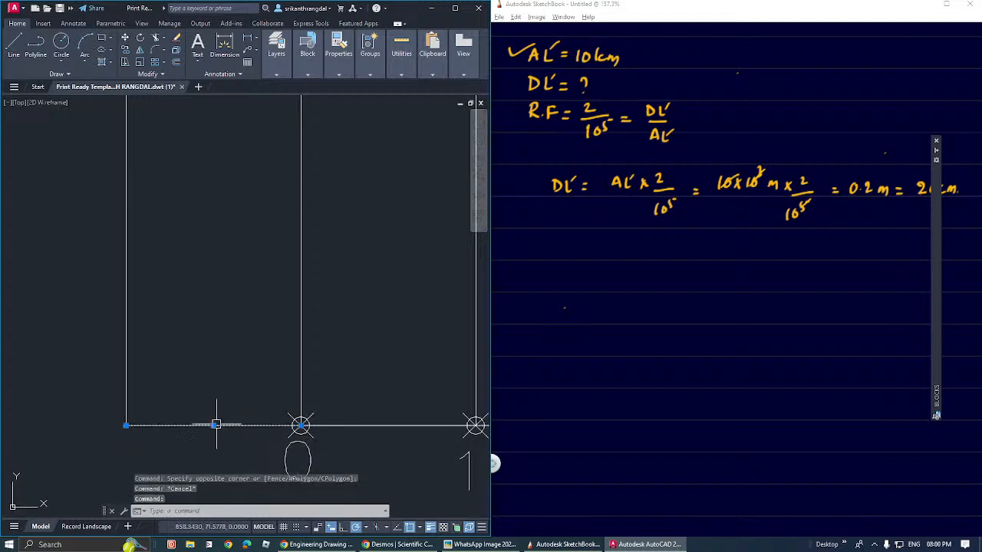
pyautogui.moveTo(232, 426); pyautogui.dragTo(212, 437, button='middle')
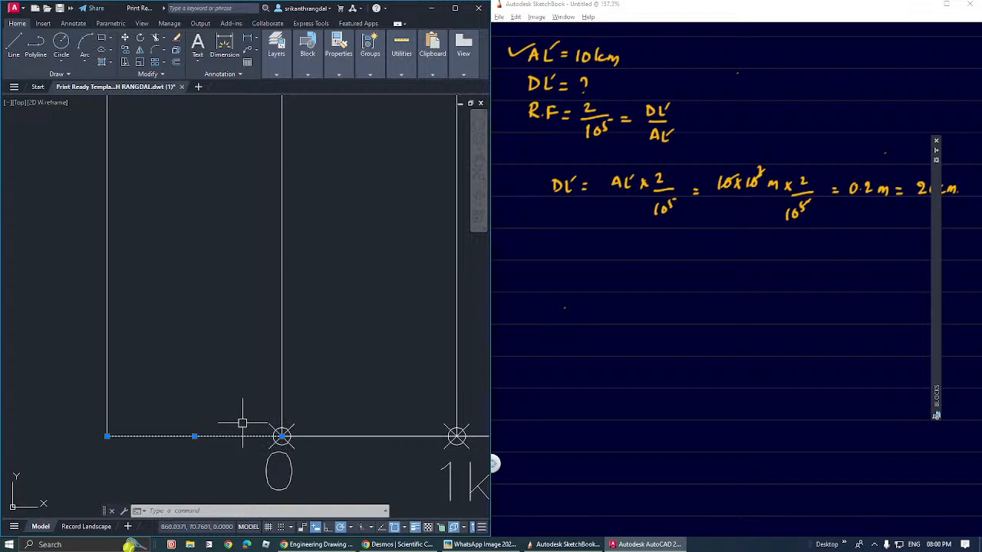
pyautogui.moveTo(935, 246)
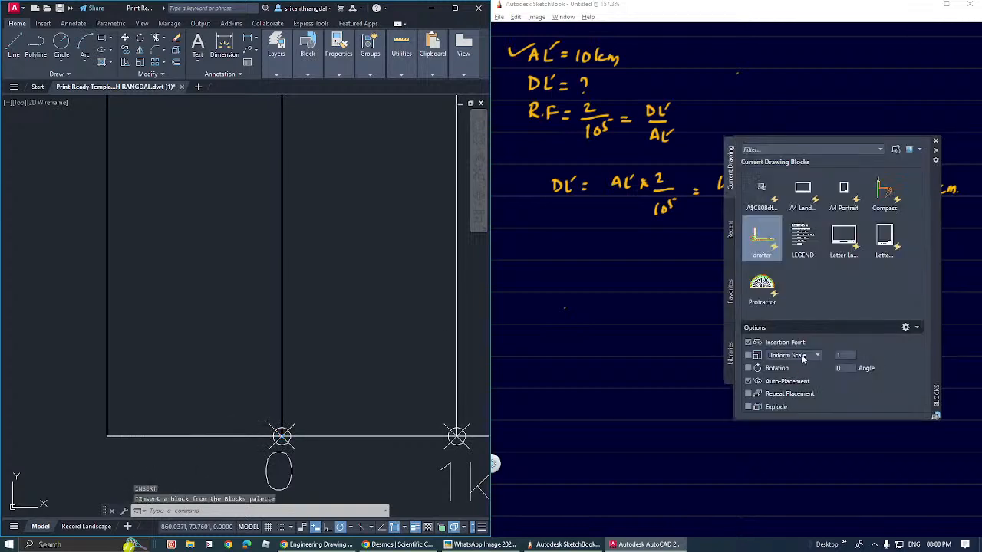
# Step: Place the drafter block at the scale's left end with its ruler over the scale
pyautogui.click(106, 437)
pyautogui.press('Escape')
pyautogui.moveTo(244, 415); pyautogui.dragTo(308, 288, button='middle')
pyautogui.moveTo(325, 356); pyautogui.dragTo(320, 407, button='middle')
pyautogui.moveTo(239, 364); pyautogui.dragTo(206, 376, button='middle')
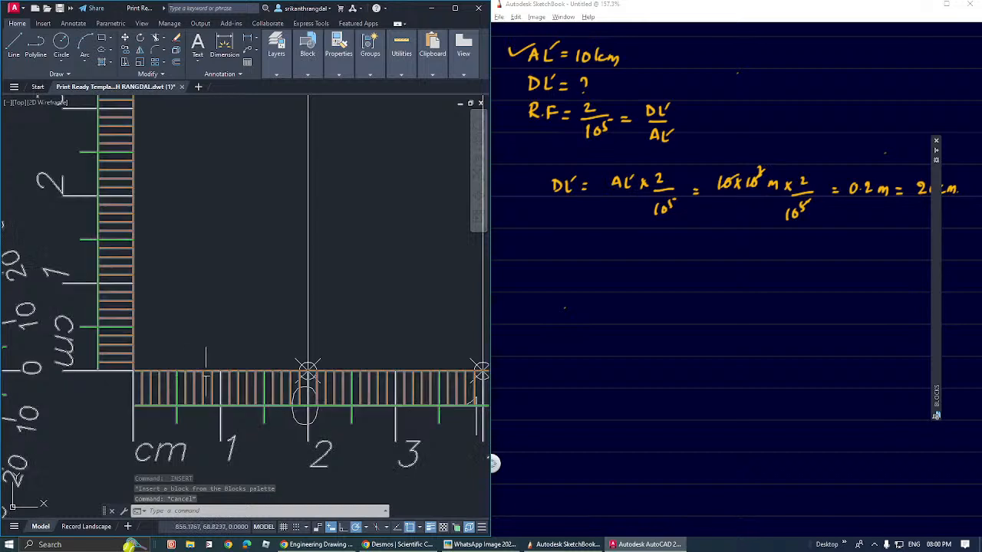
# Step: Put point markers at the left end and the next three 2 mm ruler marks
pyautogui.write('o')
pyautogui.press('Return')
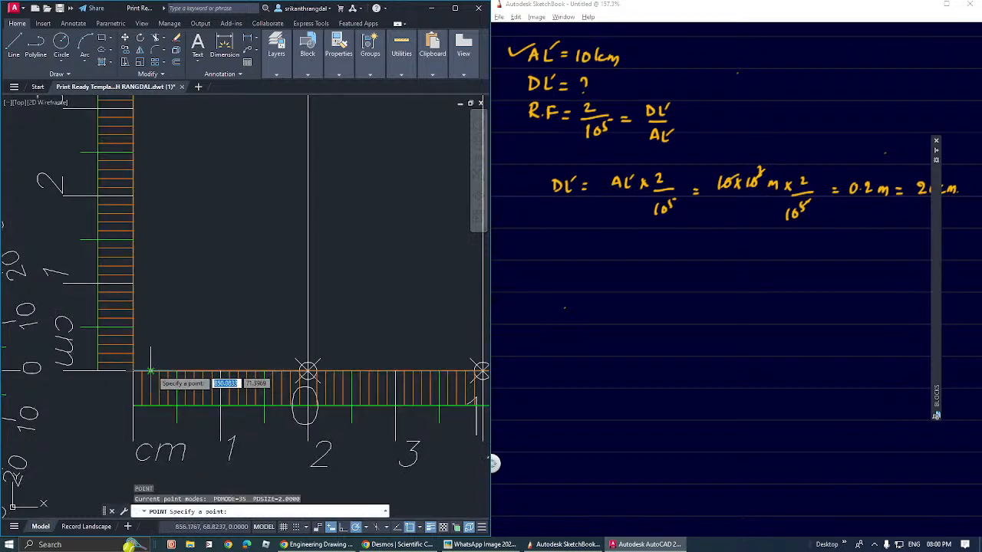
pyautogui.click(150, 372)
pyautogui.press('Return')
pyautogui.click(168, 372)
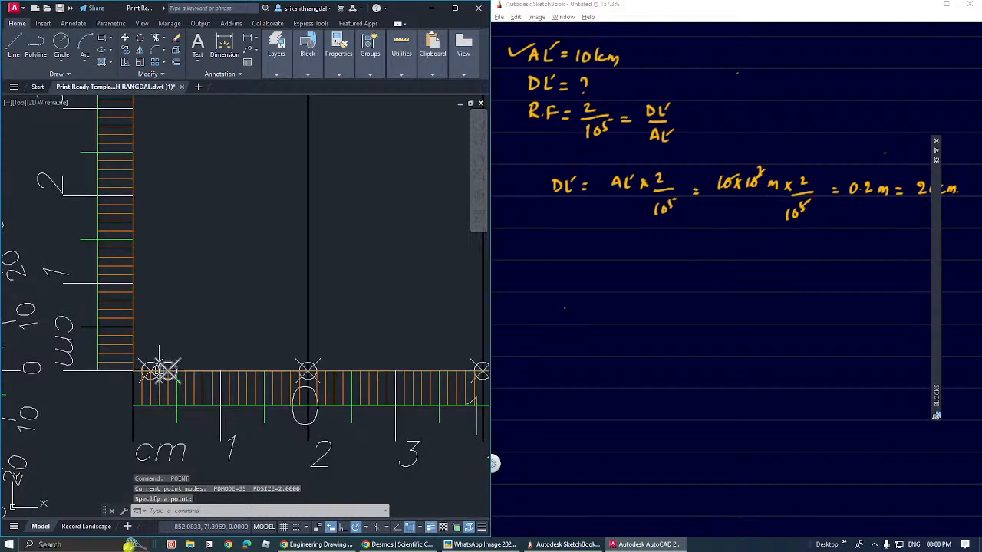
pyautogui.press('Return')
pyautogui.click(185, 372)
pyautogui.press('Return')
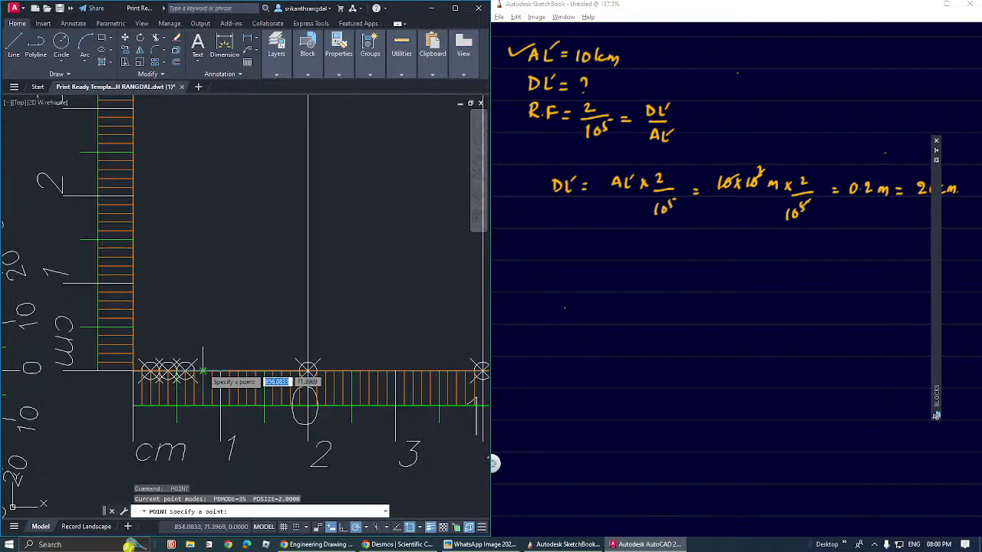
pyautogui.click(202, 372)
pyautogui.press('Return')
# Step: Mark the remaining ruler divisions up to 0 with points, then select the drafter ruler
pyautogui.click(219, 372)
pyautogui.press('Return')
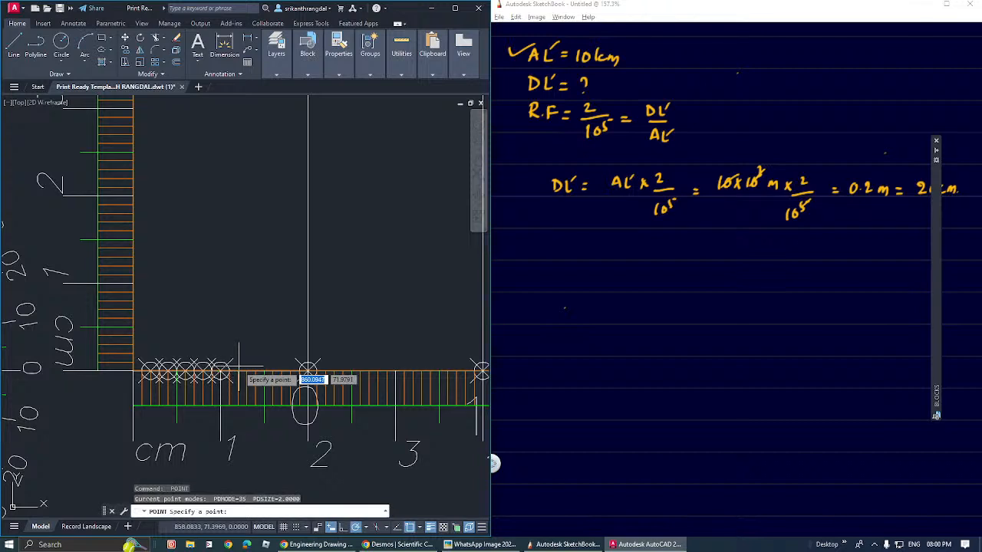
pyautogui.click(236, 372)
pyautogui.press('Return')
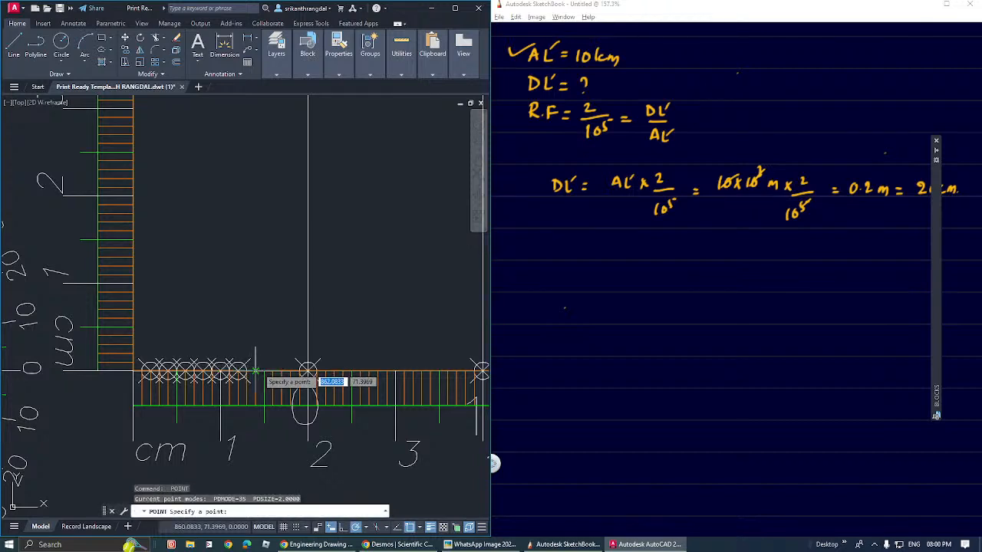
pyautogui.click(255, 371)
pyautogui.press('Return')
pyautogui.click(273, 371)
pyautogui.press('Return')
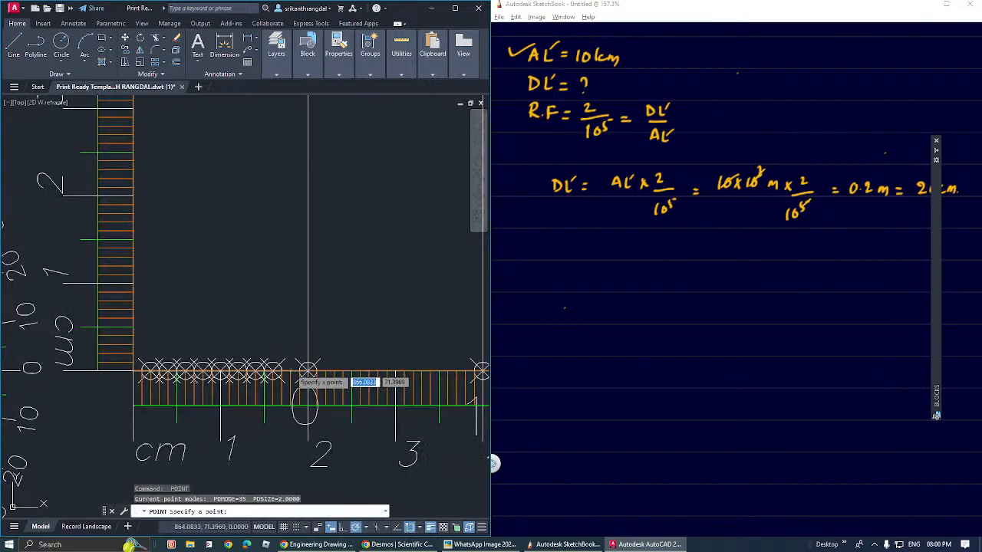
pyautogui.click(290, 371)
pyautogui.click(230, 447)
pyautogui.moveTo(259, 434); pyautogui.dragTo(249, 442, button='middle')
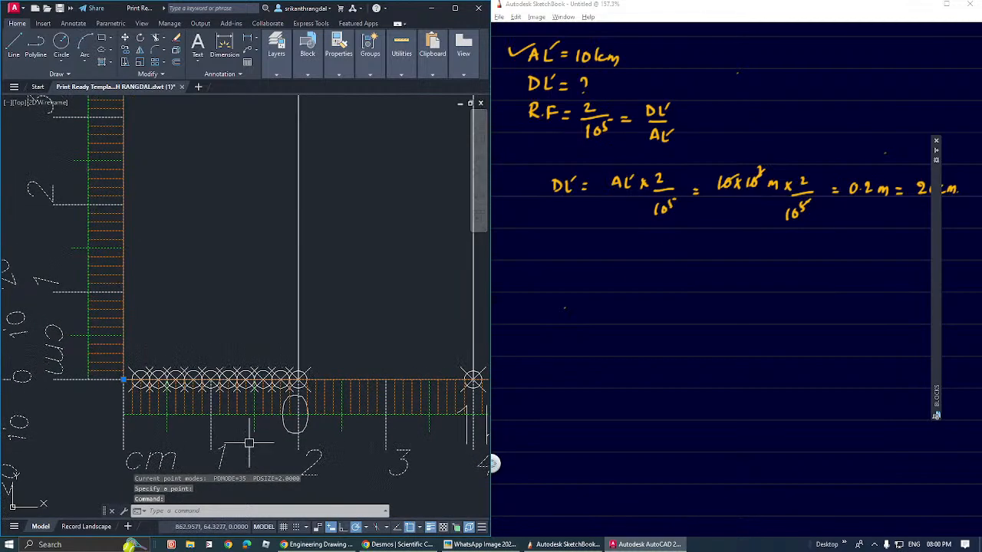
# Step: Erase the ruler and draw a line from the leftmost point marker up to the scale's top edge
pyautogui.press('e')
pyautogui.press('Return')
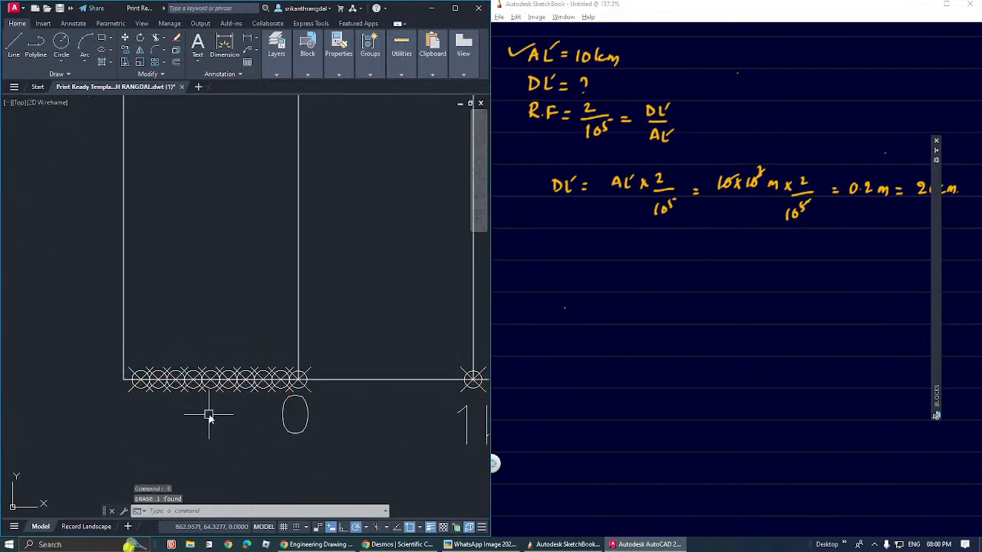
pyautogui.moveTo(208, 410)
pyautogui.mouseDown(button='middle')
pyautogui.moveTo(273, 362)
pyautogui.moveTo(274, 351)
pyautogui.moveTo(280, 390)
pyautogui.mouseUp(button='middle')
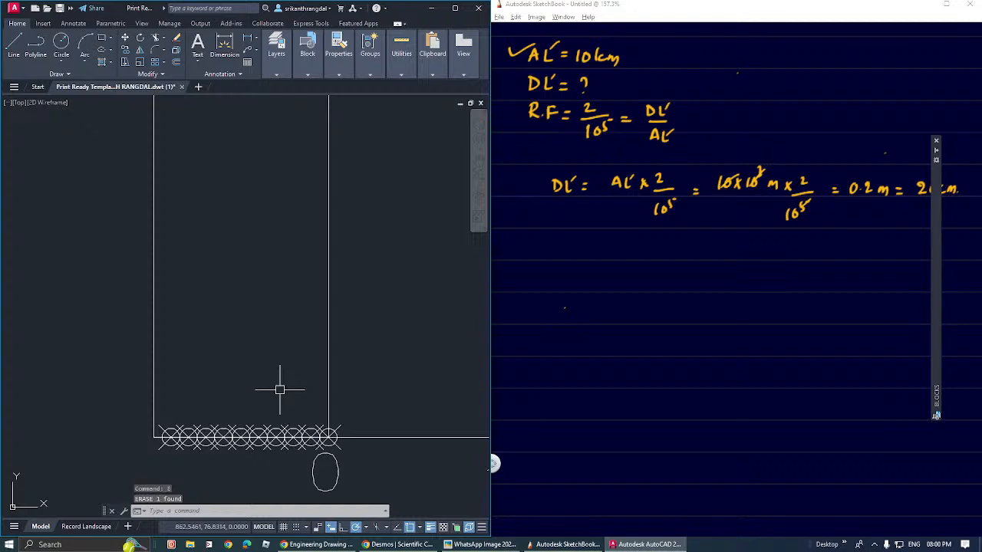
pyautogui.press('l')
pyautogui.press('Return')
pyautogui.click(171, 438)
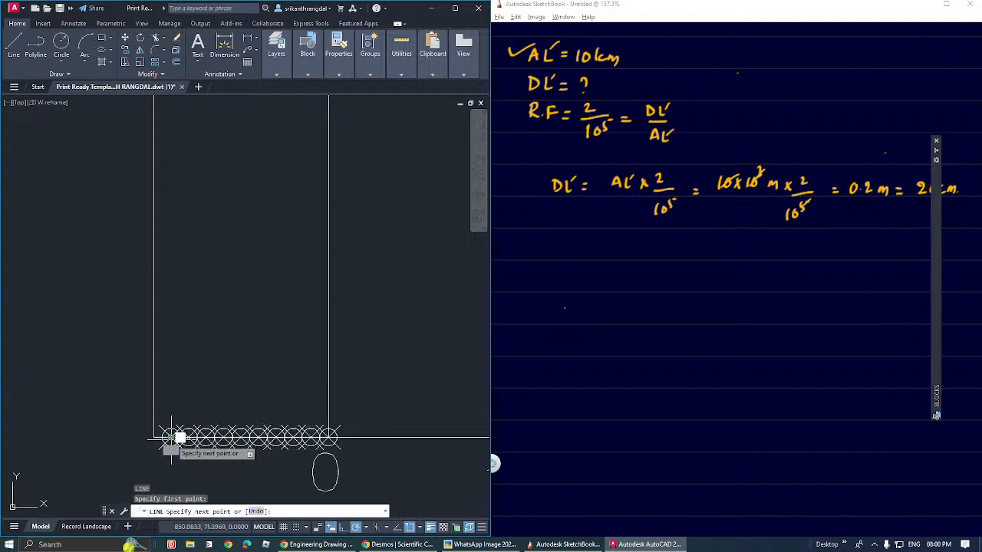
pyautogui.scroll(-5, 194, 416)
pyautogui.moveTo(206, 322); pyautogui.dragTo(217, 303, button='middle')
pyautogui.click(178, 335)
pyautogui.press('Return')
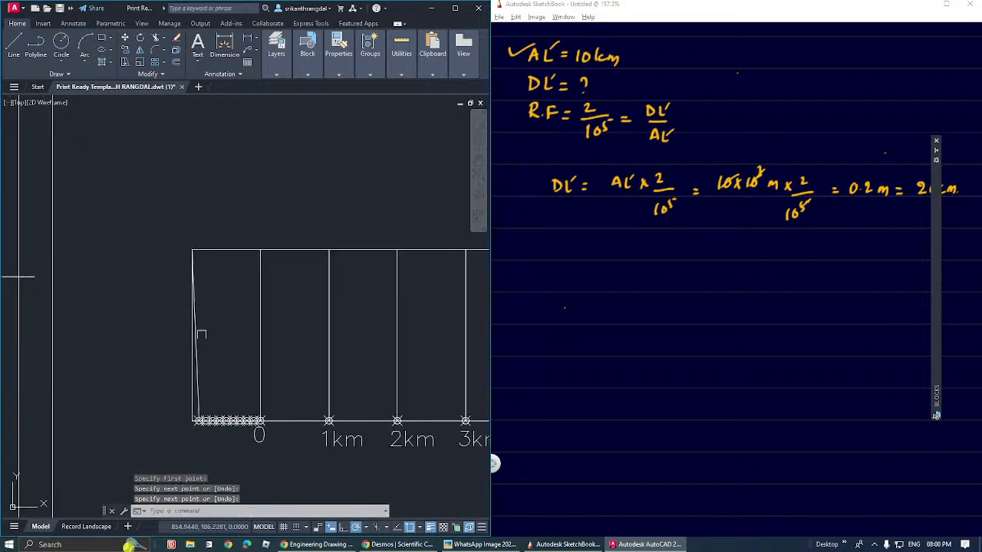
# Step: Insert the drafter block at the scale's left end
pyautogui.scroll(4, 201, 249)
pyautogui.scroll(-4, 197, 225)
pyautogui.moveTo(202, 237); pyautogui.dragTo(155, 227, button='middle')
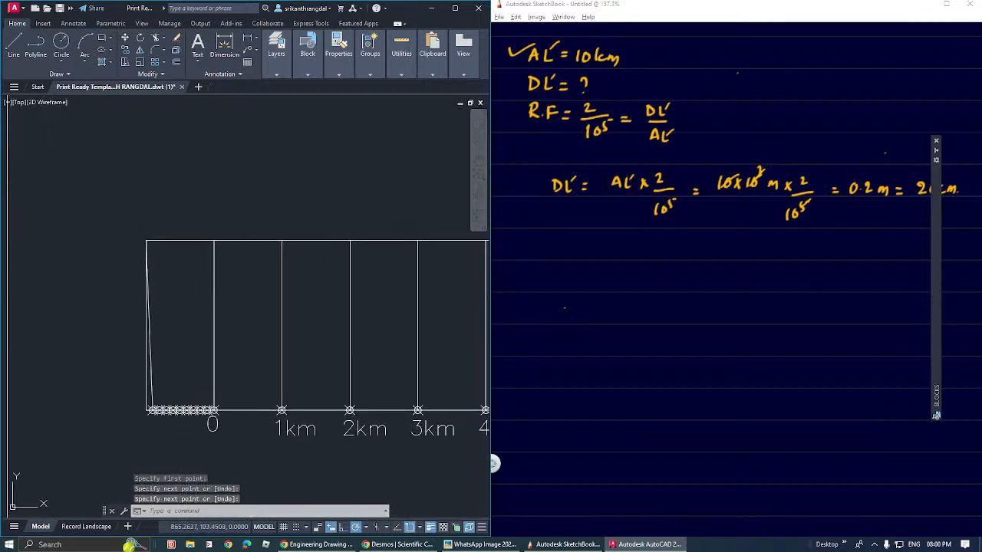
pyautogui.moveTo(935, 315)
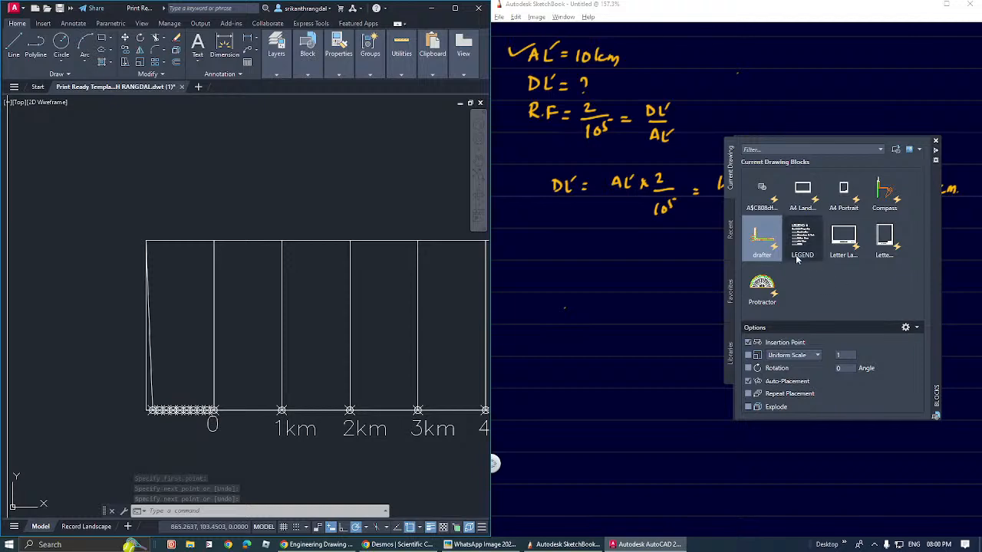
pyautogui.click(762, 237)
pyautogui.scroll(3, 153, 407)
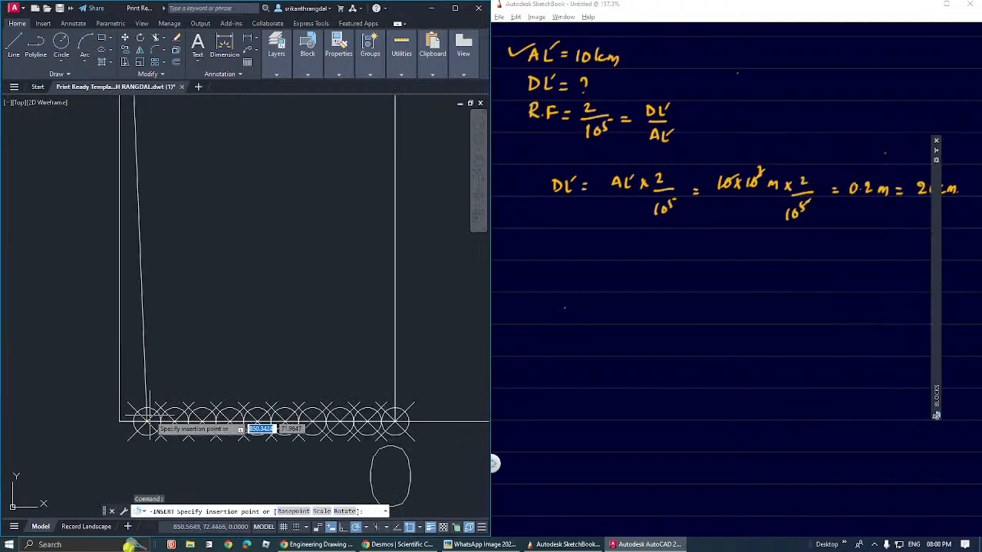
pyautogui.click(147, 419)
pyautogui.scroll(-1, 153, 411)
pyautogui.scroll(-4, 208, 416)
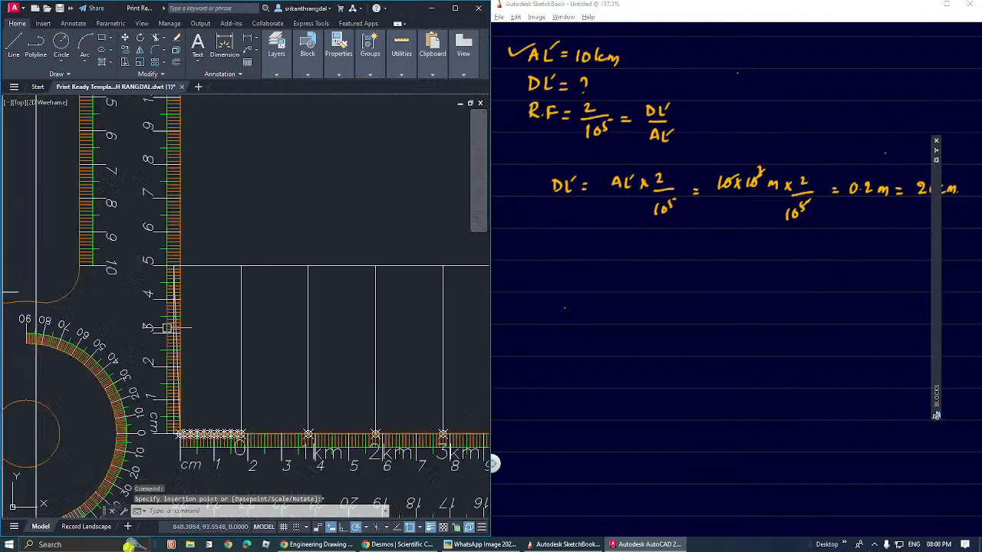
pyautogui.scroll(-4, 171, 303)
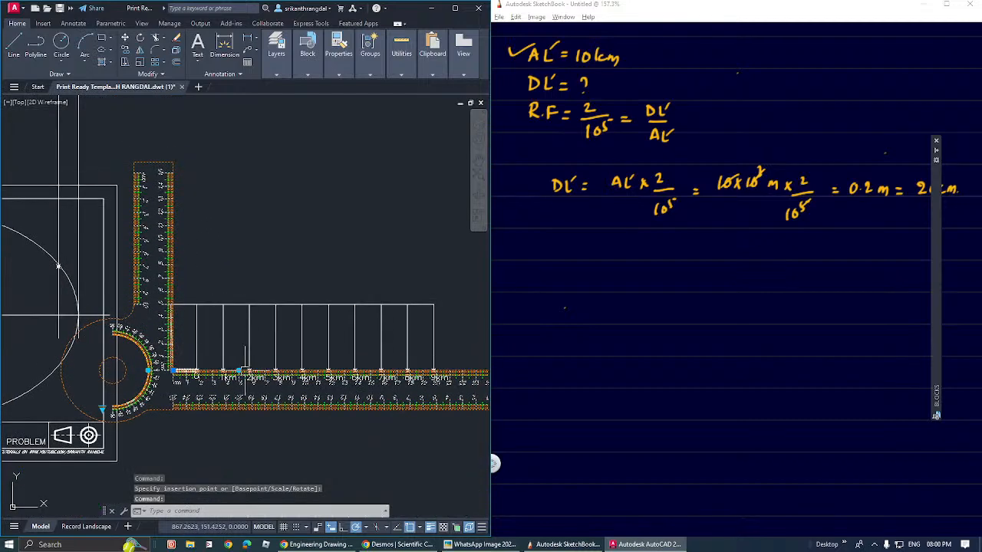
# Step: Reposition the drafter from the scale's 0 point slightly to the right, abandoning a rotation
pyautogui.click(238, 371)
pyautogui.scroll(6, 206, 326)
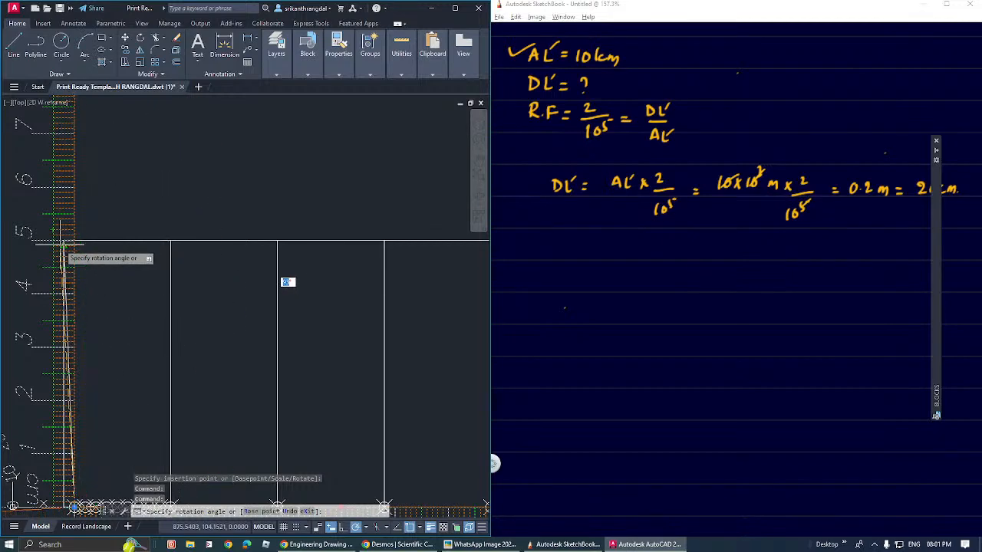
pyautogui.scroll(4, 69, 242)
pyautogui.scroll(2, 71, 250)
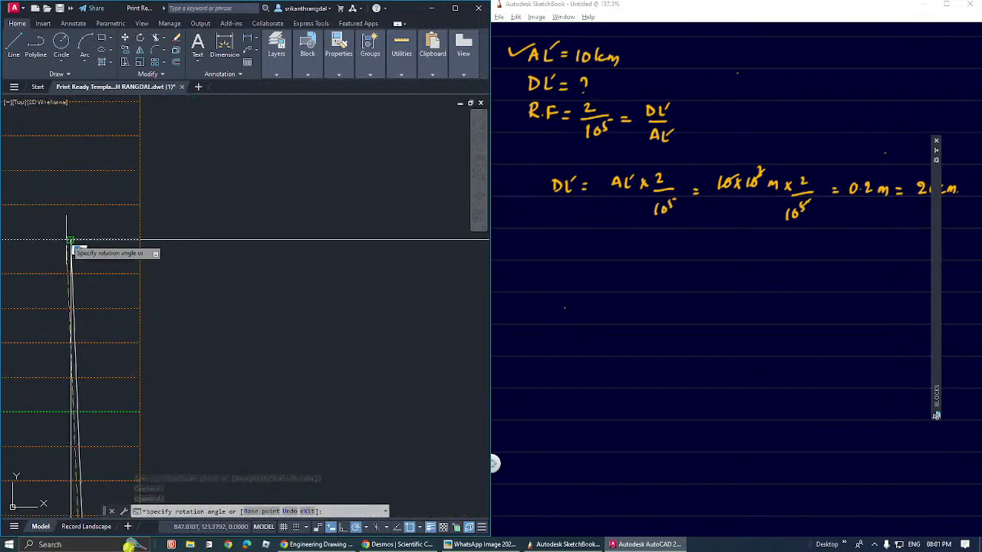
pyautogui.scroll(-8, 71, 244)
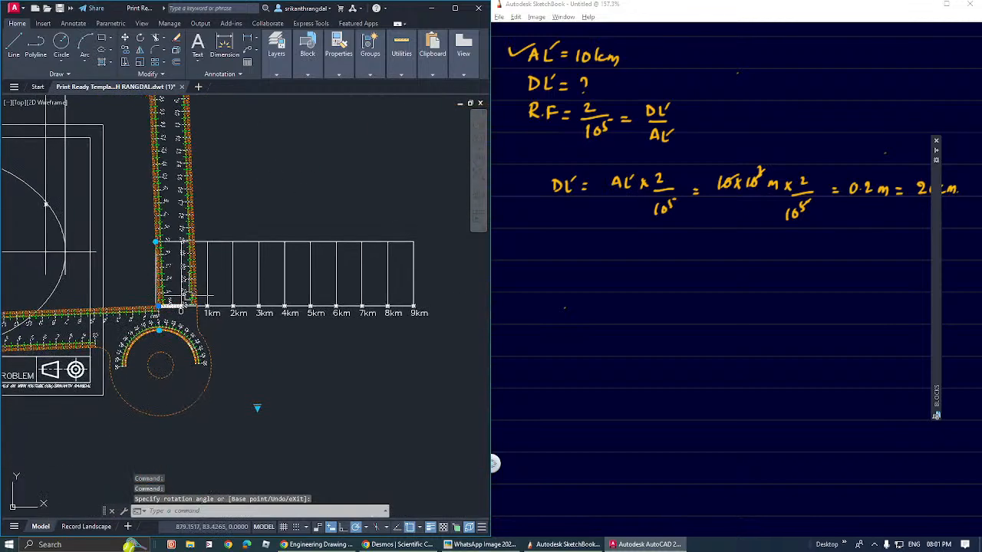
pyautogui.press('Escape')
pyautogui.scroll(6, 175, 285)
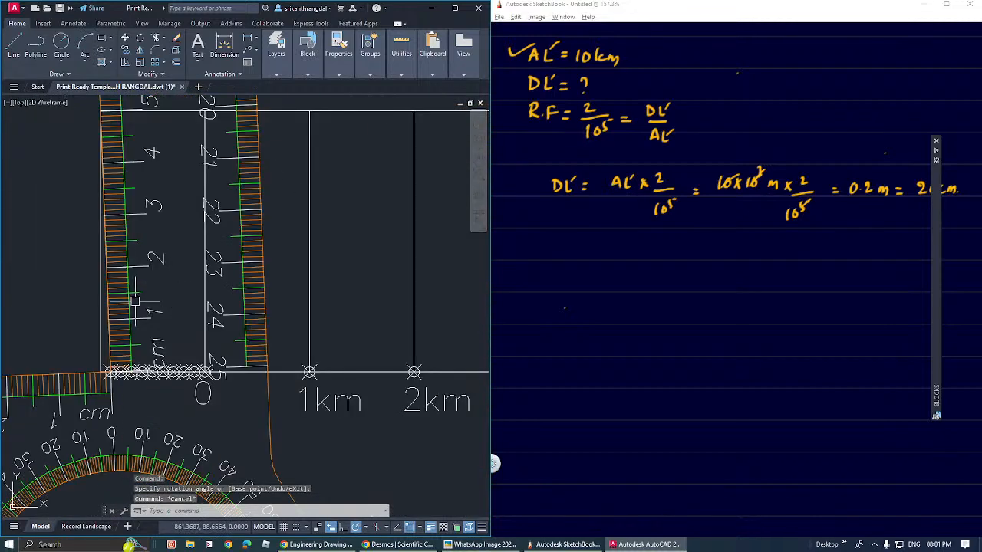
pyautogui.click(110, 372)
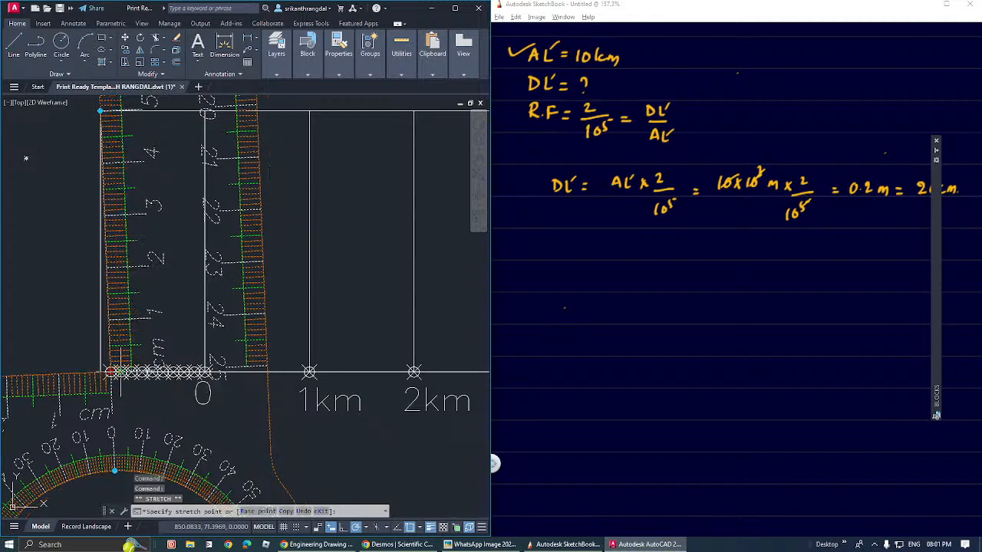
pyautogui.click(121, 372)
# Step: Draw a slanted line from the first division beside 0 to the scale's top edge
pyautogui.moveTo(144, 335); pyautogui.dragTo(155, 390, button='middle')
pyautogui.write('l')
pyautogui.press('Return')
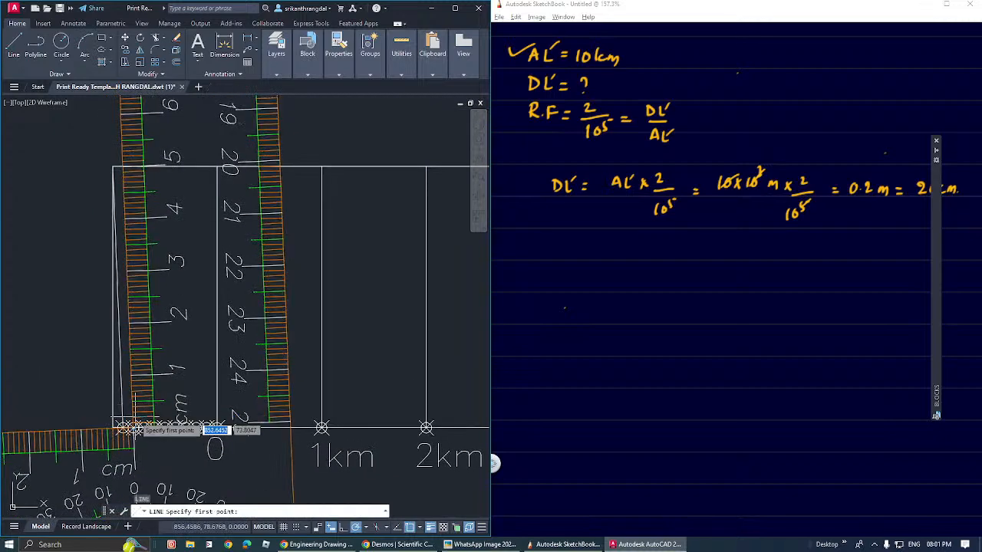
pyautogui.click(117, 427)
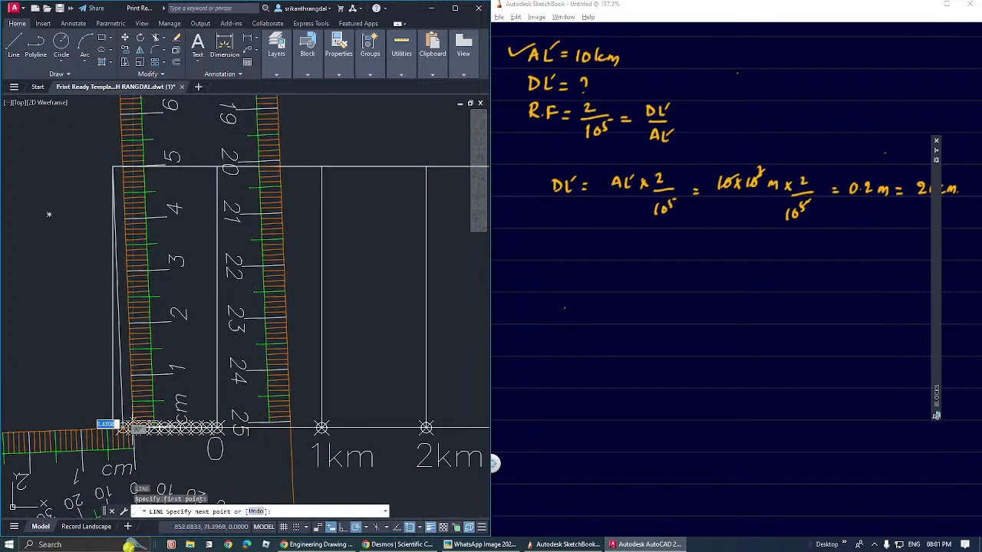
pyautogui.click(123, 168)
pyautogui.press('Return')
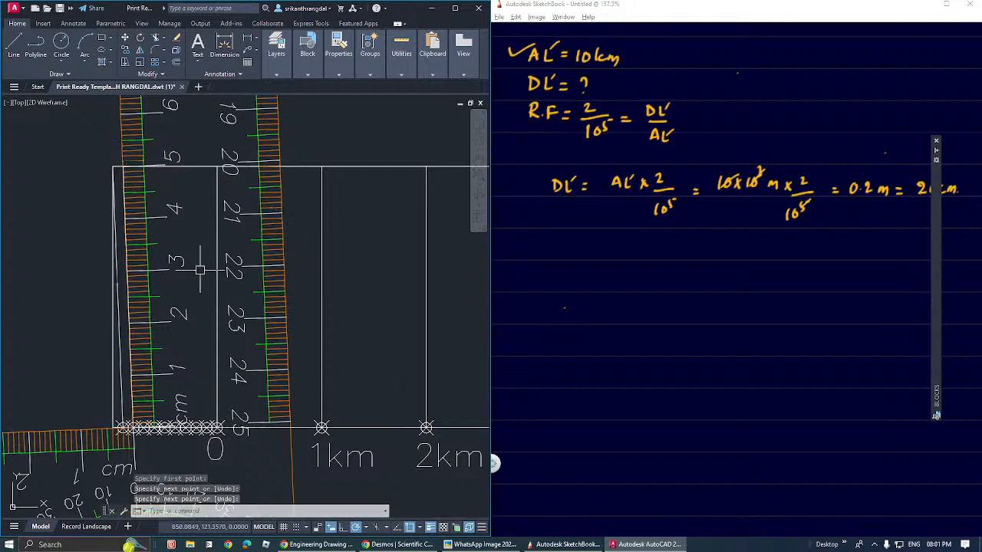
pyautogui.moveTo(144, 300); pyautogui.dragTo(138, 272, button='middle')
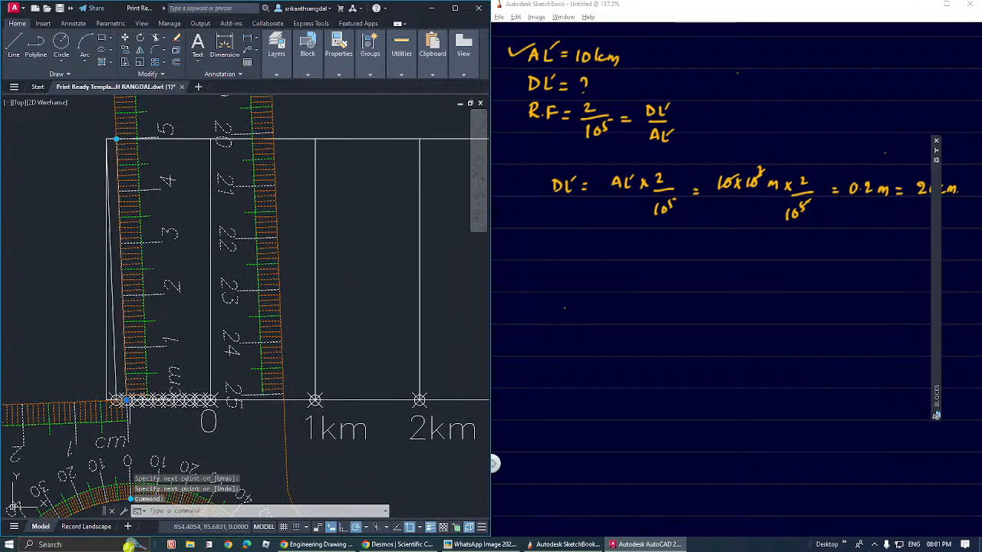
# Step: Delete the drafter block and select the new slanted line
pyautogui.click(127, 400)
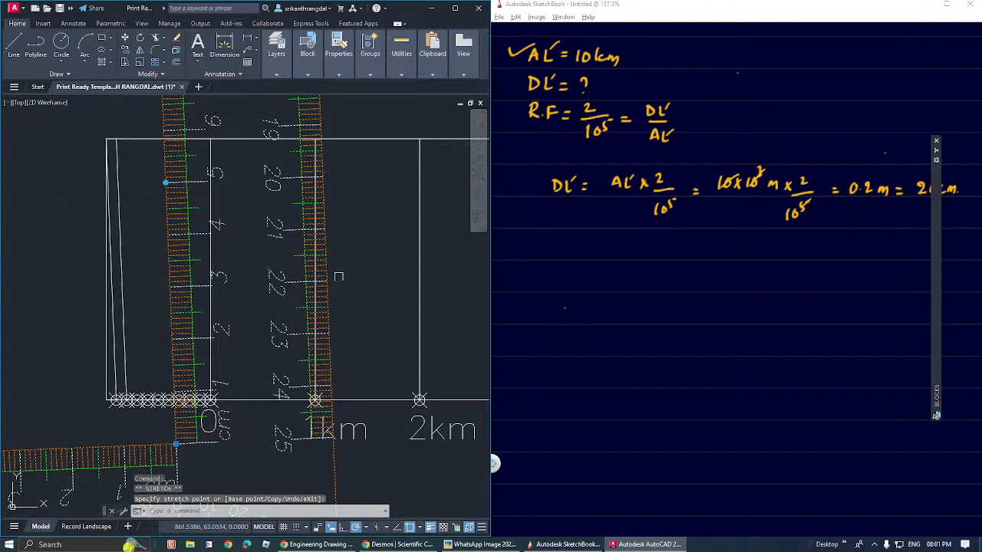
pyautogui.press('Delete')
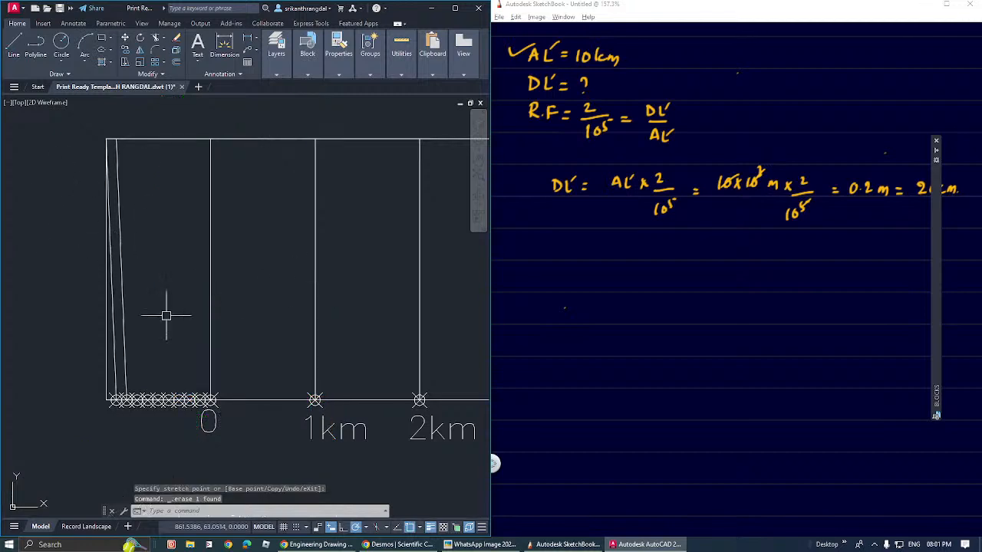
pyautogui.click(115, 371)
pyautogui.moveTo(182, 353); pyautogui.dragTo(177, 363, button='middle')
# Step: Copy the slanted line from its lower end to six successive division marks with CO
pyautogui.write('co')
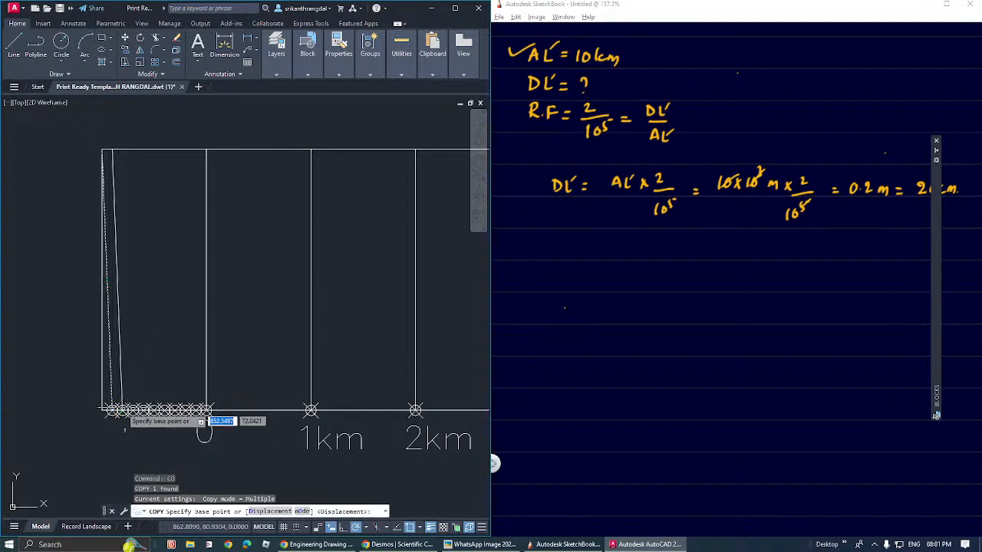
pyautogui.press('Return')
pyautogui.click(120, 406)
pyautogui.scroll(4, 138, 410)
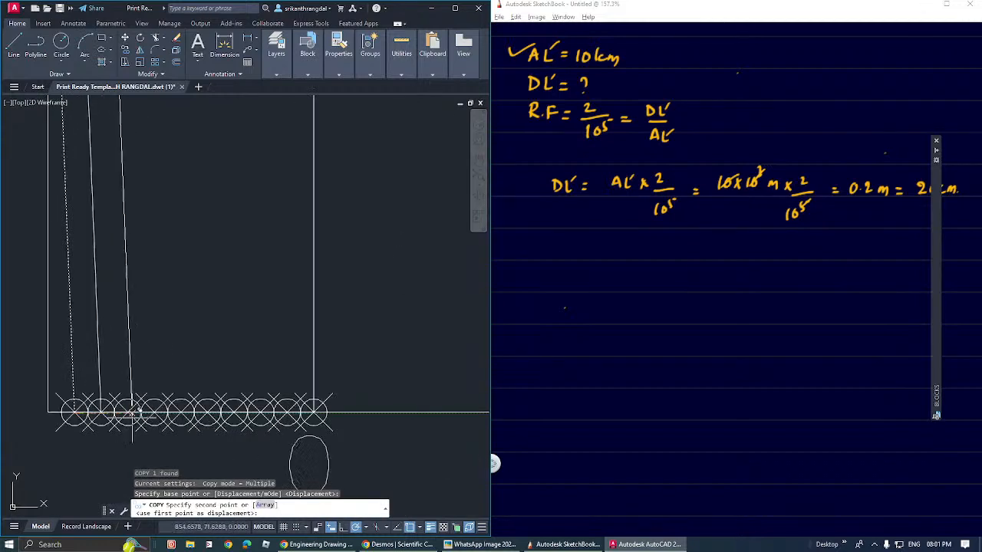
pyautogui.click(176, 407)
pyautogui.click(186, 404)
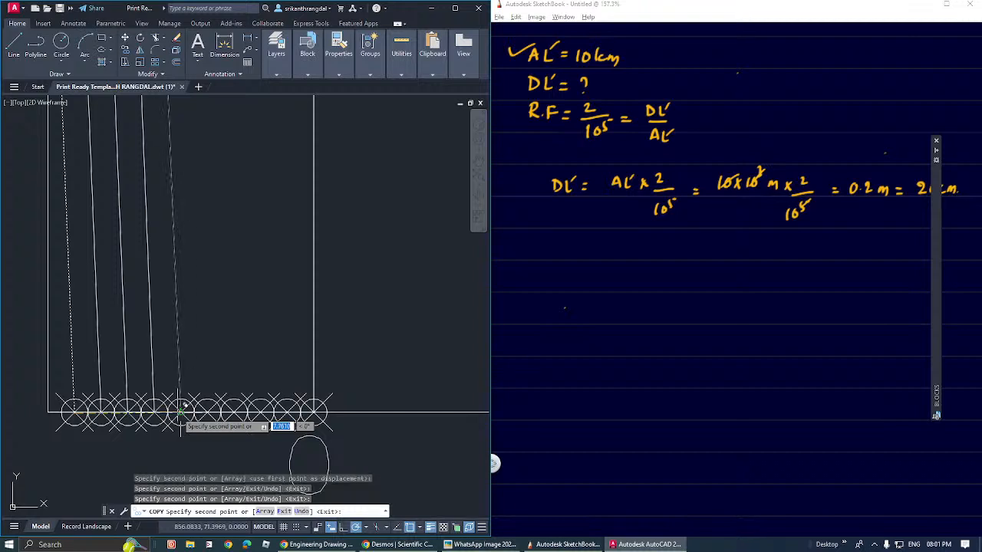
pyautogui.click(212, 404)
pyautogui.click(233, 405)
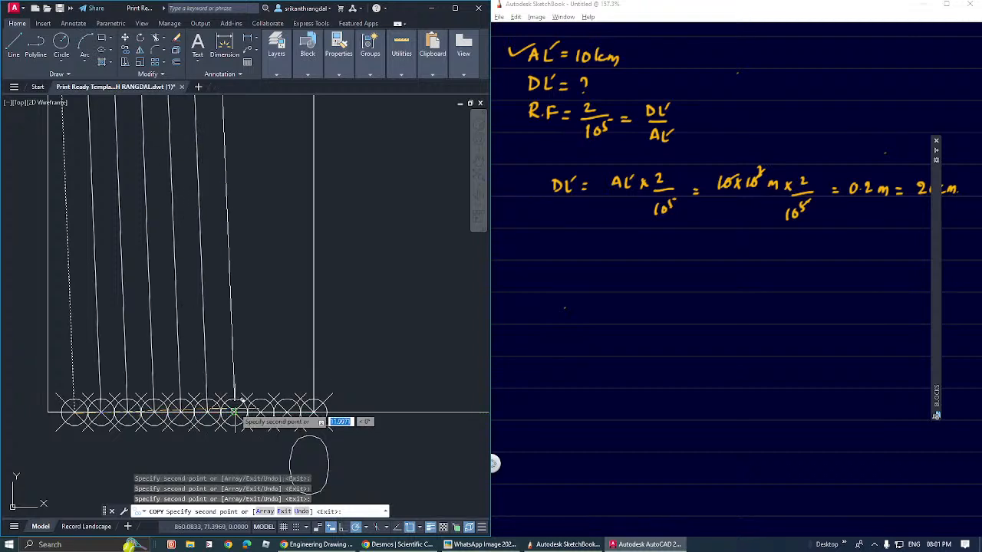
pyautogui.click(260, 405)
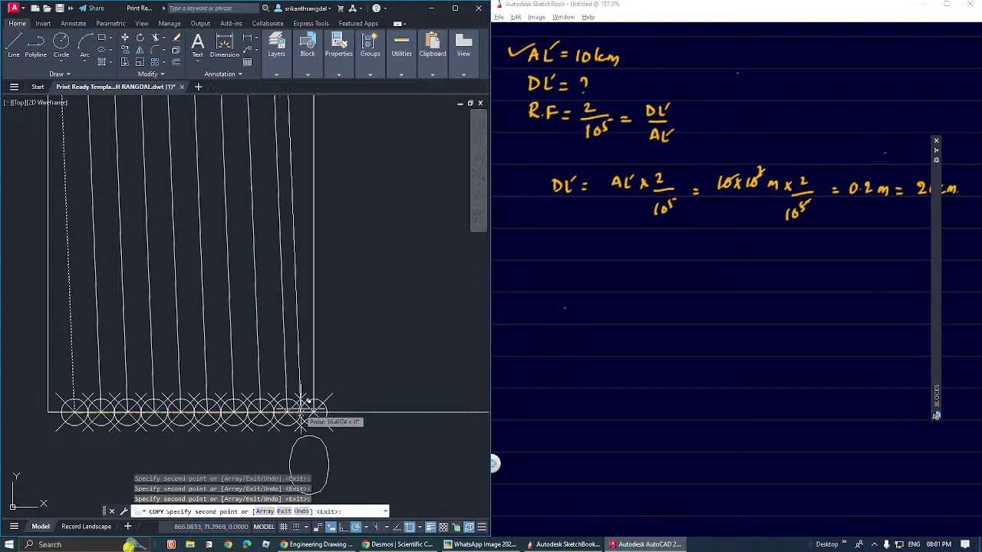
pyautogui.click(314, 412)
pyautogui.press('Return')
pyautogui.moveTo(306, 300); pyautogui.dragTo(306, 333, button='middle')
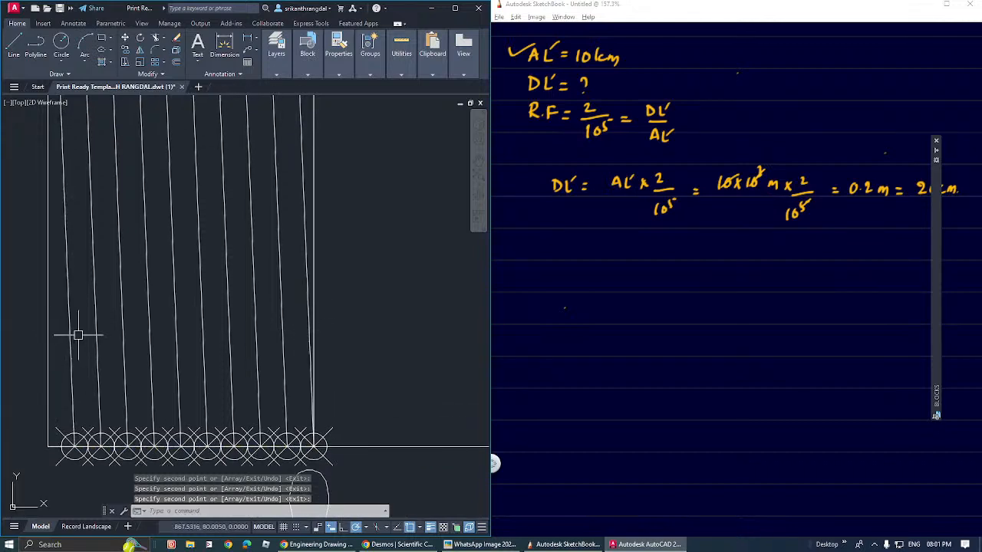
pyautogui.click(67, 338)
# Step: Regenerate the display and zoom in on the scale's top-left corner
pyautogui.scroll(-5, 69, 340)
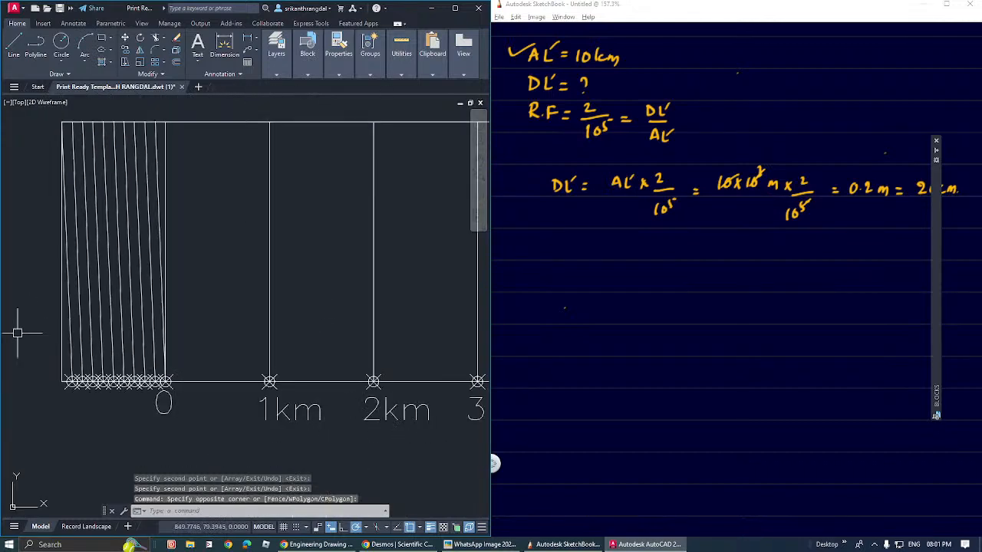
pyautogui.scroll(2, 80, 372)
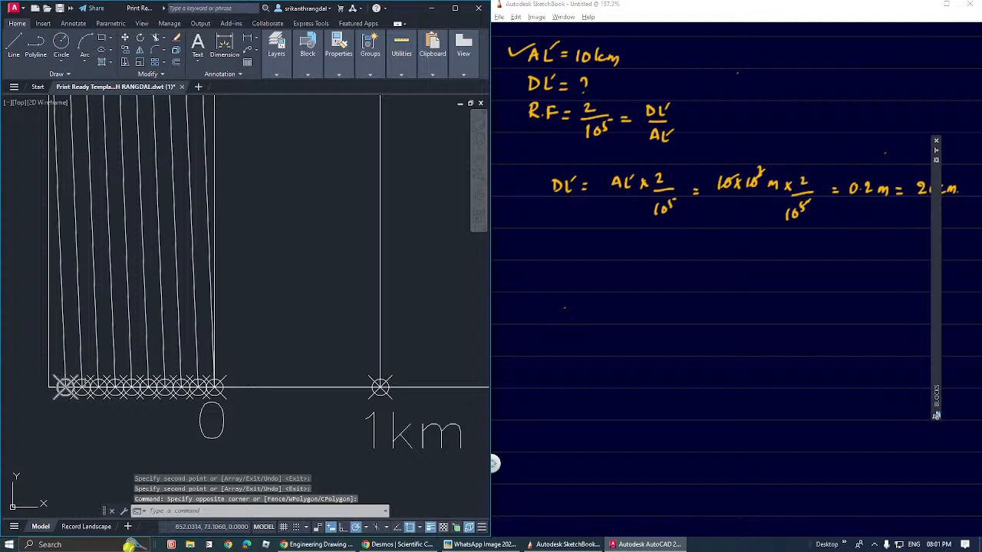
pyautogui.scroll(5, 246, 361)
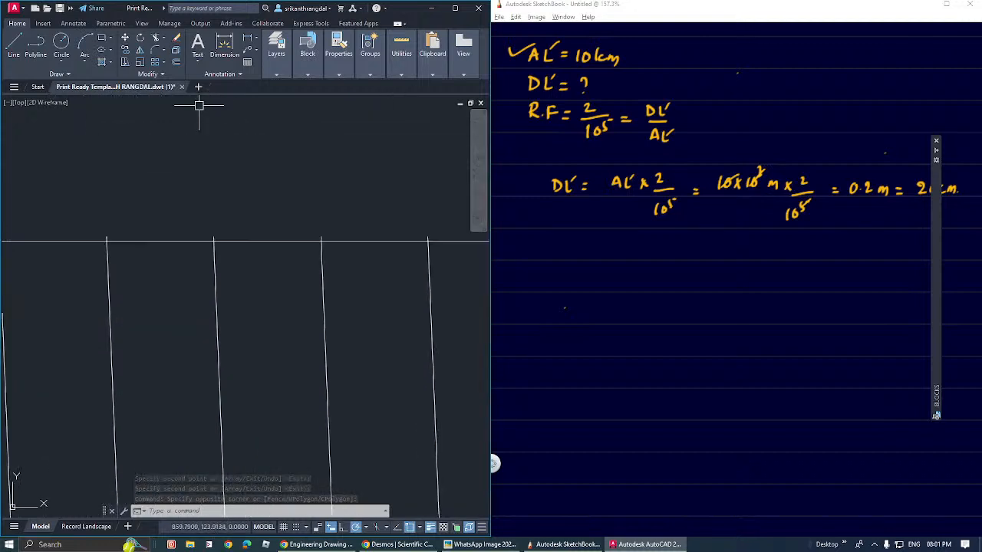
pyautogui.write('re')
pyautogui.press('Return')
pyautogui.scroll(-2, 199, 115)
pyautogui.moveTo(234, 176)
pyautogui.mouseDown(button='middle')
pyautogui.moveTo(320, 240)
pyautogui.moveTo(365, 243)
pyautogui.mouseUp(button='middle')
pyautogui.moveTo(95, 215)
pyautogui.mouseDown(button='middle')
pyautogui.moveTo(302, 232)
pyautogui.moveTo(204, 279)
pyautogui.mouseUp(button='middle')
pyautogui.scroll(-4, 79, 208)
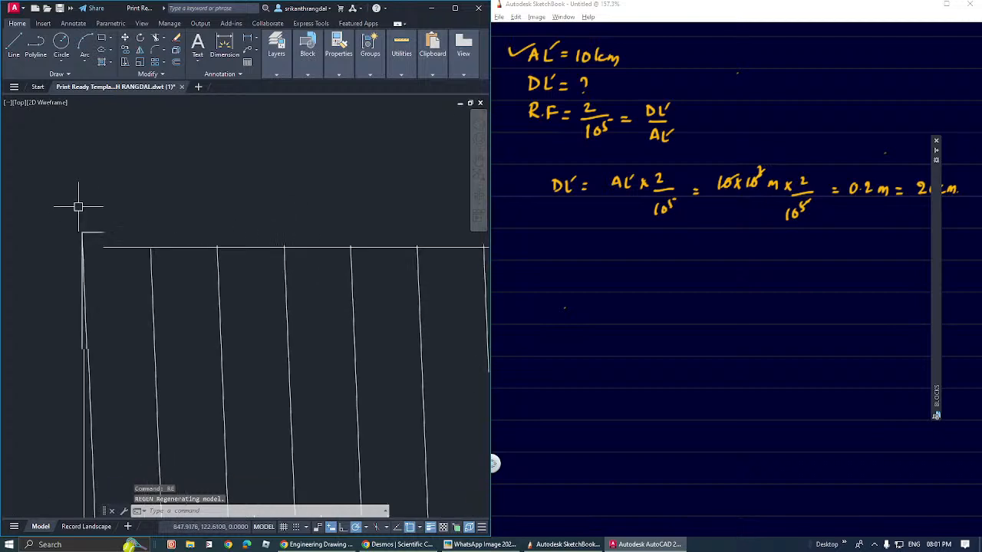
pyautogui.scroll(8, 108, 412)
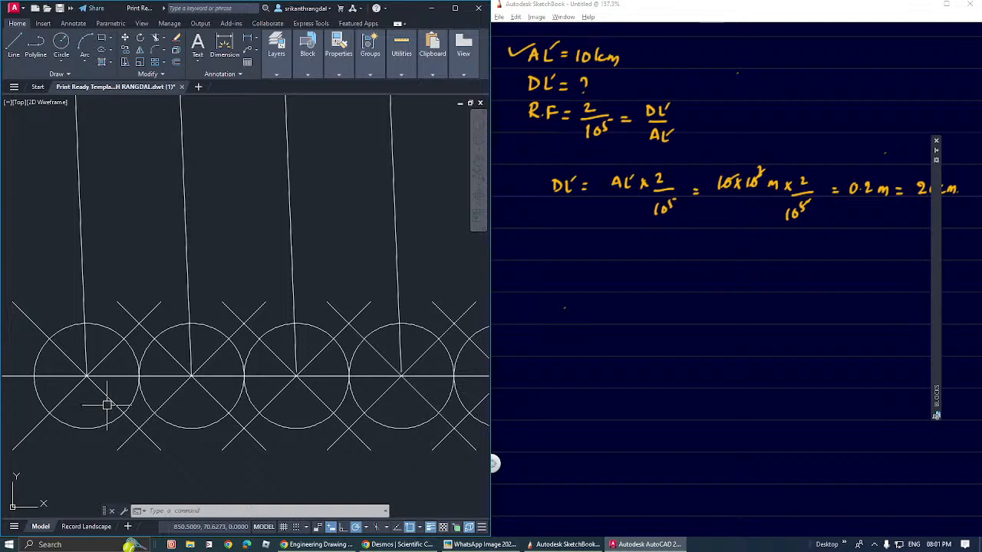
pyautogui.scroll(-4, 107, 405)
pyautogui.scroll(5, 228, 390)
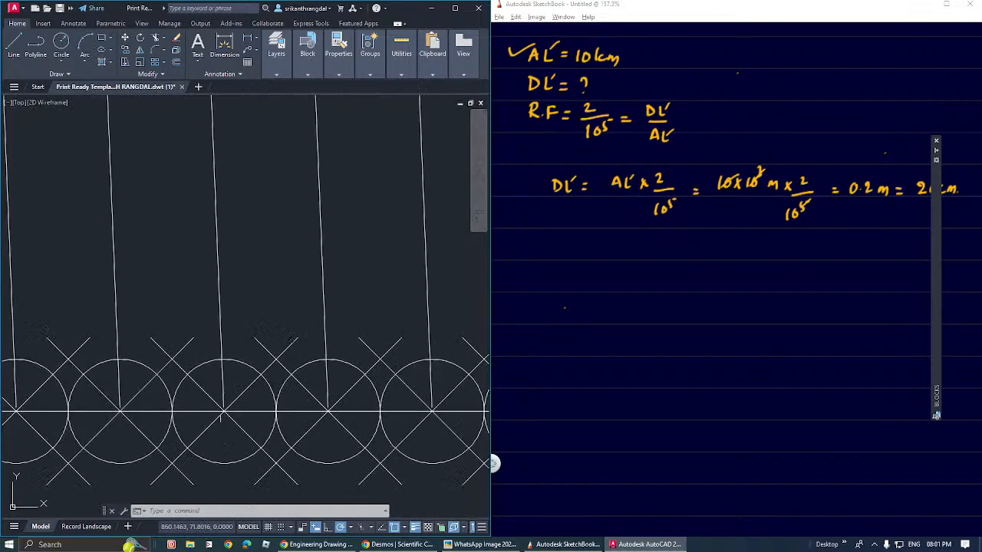
pyautogui.scroll(-9, 221, 415)
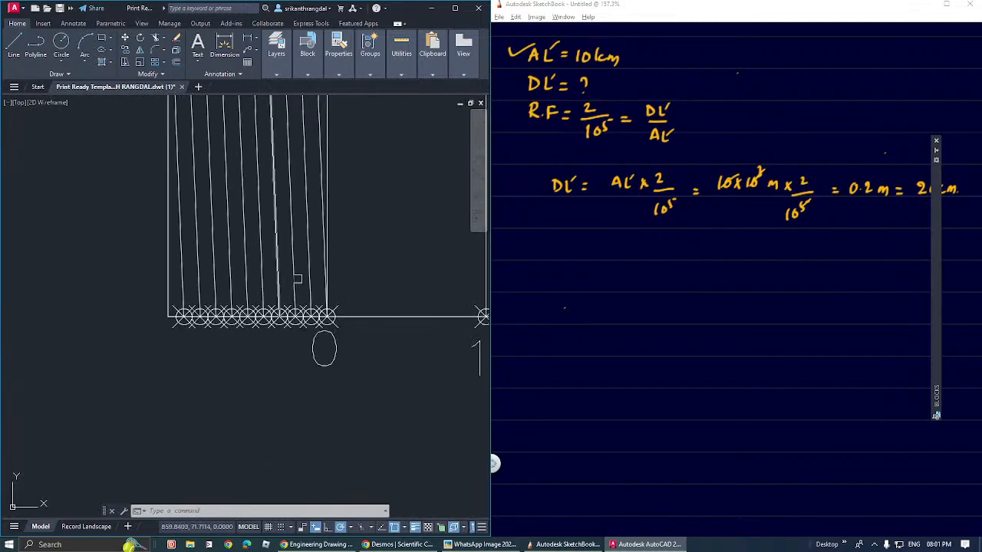
pyautogui.scroll(5, 297, 278)
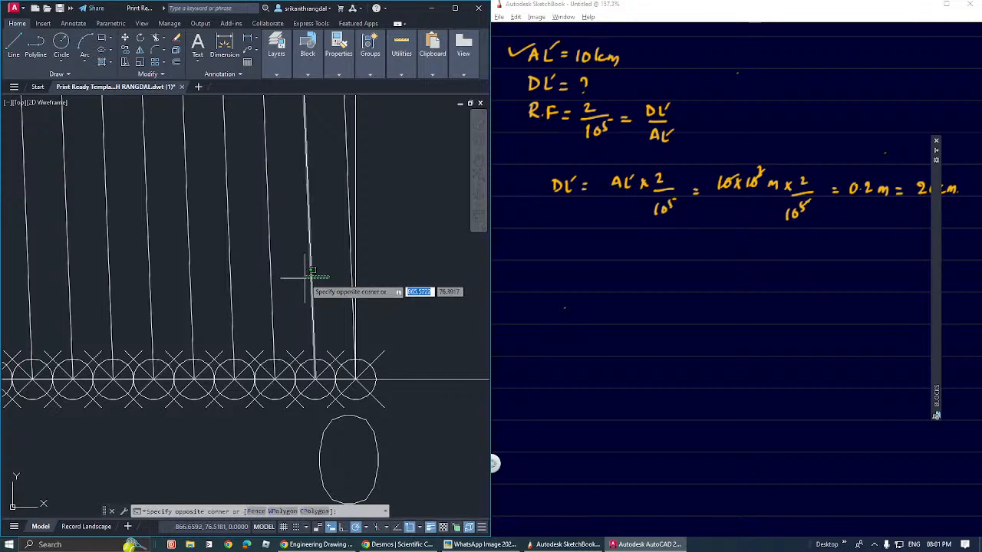
pyautogui.scroll(-2, 331, 280)
# Step: Select all the slanted diagonals with a crossing window
pyautogui.click(318, 285)
pyautogui.click(142, 285)
pyautogui.scroll(2, 322, 253)
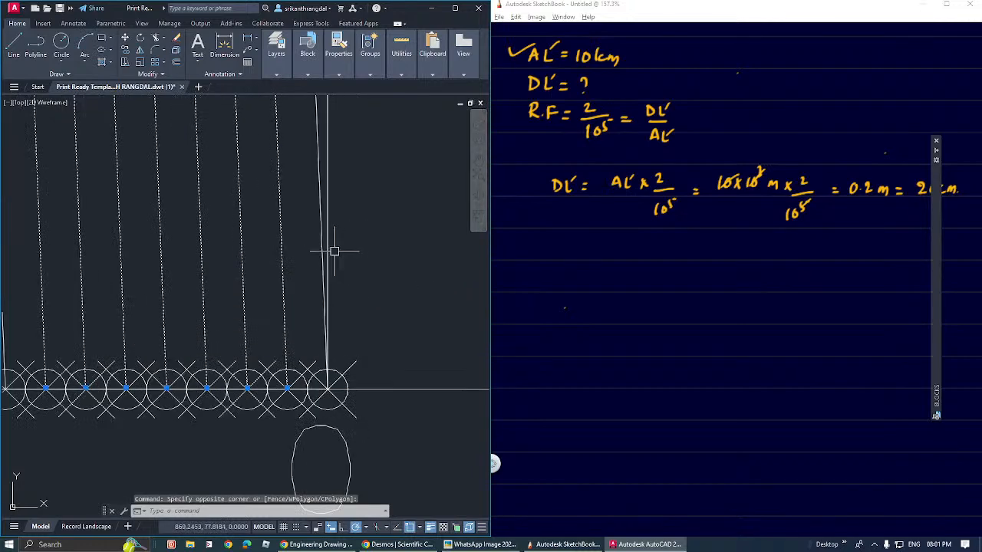
pyautogui.scroll(3, 284, 296)
pyautogui.scroll(4, 338, 380)
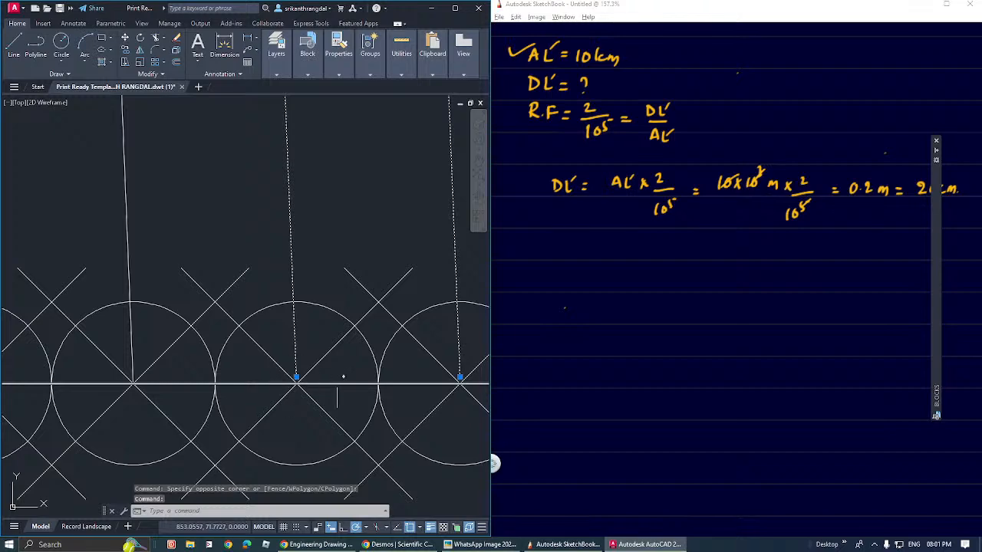
# Step: Move the diagonals from a bottom intersection onto the correct division point and check their tops
pyautogui.write('m')
pyautogui.press('Return')
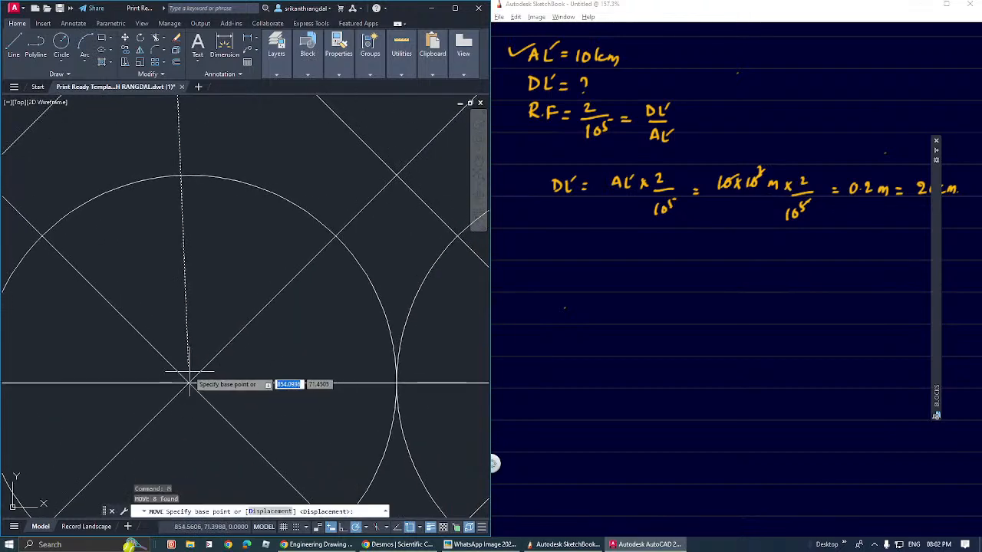
pyautogui.click(188, 383)
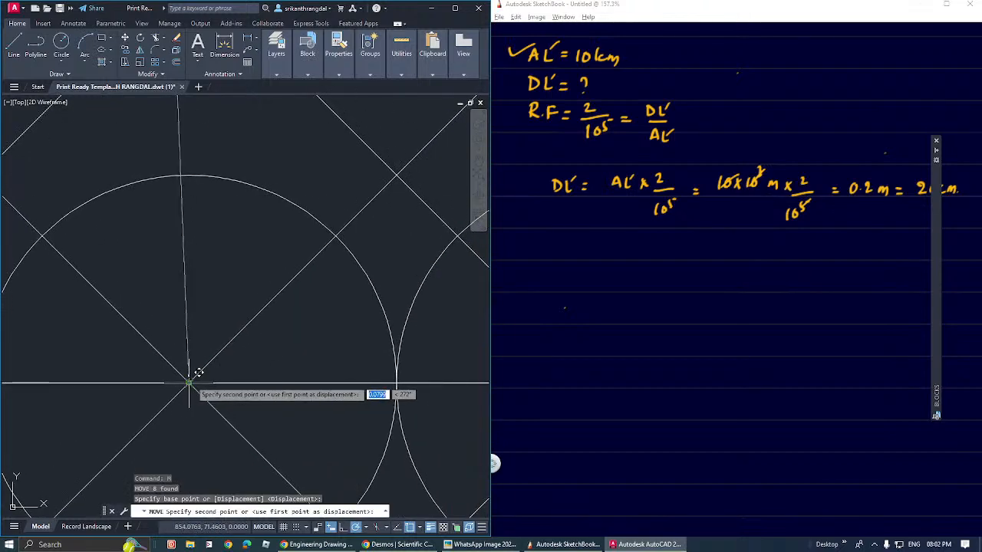
pyautogui.click(189, 381)
pyautogui.scroll(-3, 186, 372)
pyautogui.moveTo(313, 396); pyautogui.dragTo(316, 451, button='middle')
pyautogui.scroll(-4, 301, 451)
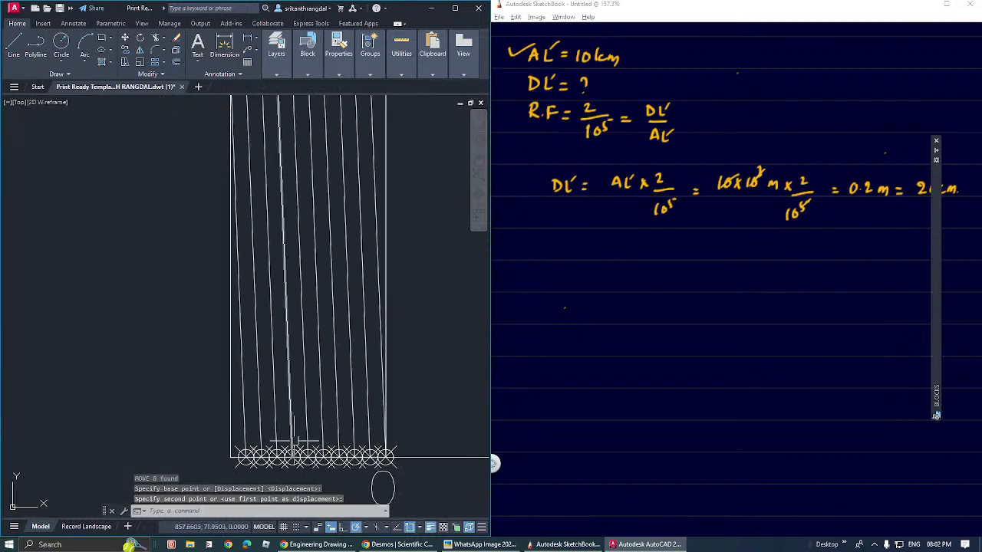
pyautogui.moveTo(380, 247); pyautogui.dragTo(369, 428, button='middle')
pyautogui.scroll(8, 324, 238)
pyautogui.scroll(-10, 253, 200)
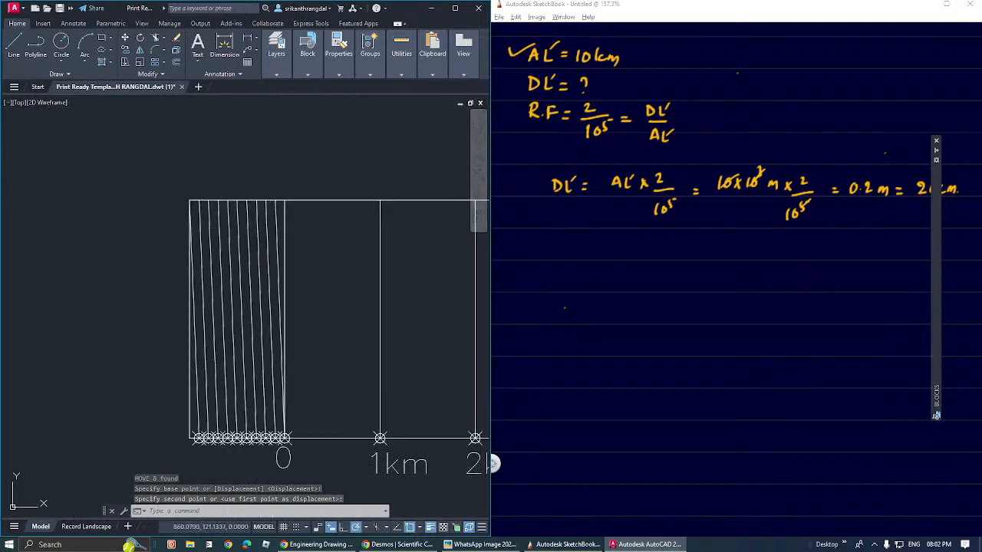
pyautogui.moveTo(309, 285); pyautogui.dragTo(268, 234, button='middle')
pyautogui.moveTo(184, 311)
pyautogui.mouseDown(button='middle')
pyautogui.moveTo(161, 296)
pyautogui.moveTo(151, 330)
pyautogui.moveTo(188, 332)
pyautogui.mouseUp(button='middle')
# Step: Insert the drafter block at the scale's lower-left corner
pyautogui.click(99, 366)
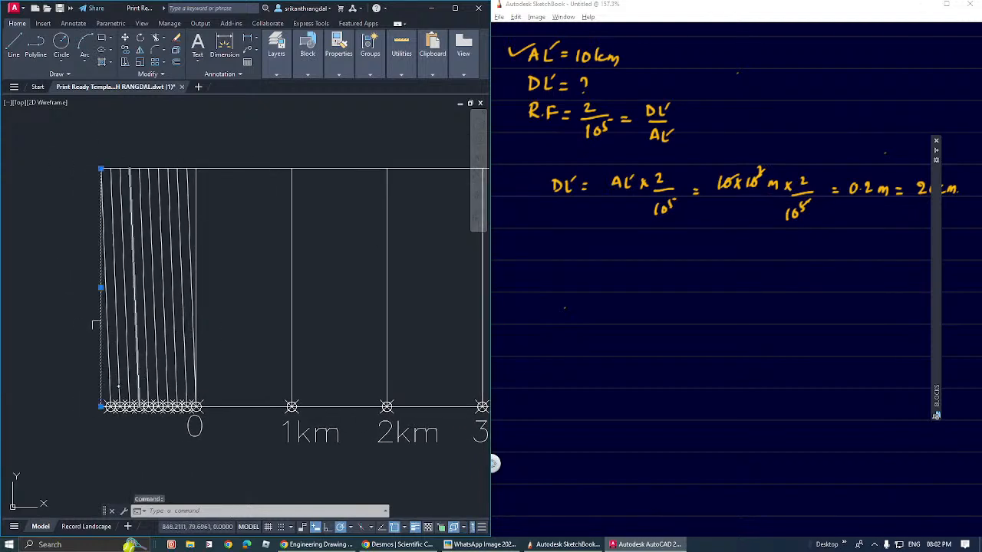
pyautogui.press('Escape')
pyautogui.press('Escape')
pyautogui.moveTo(936, 245)
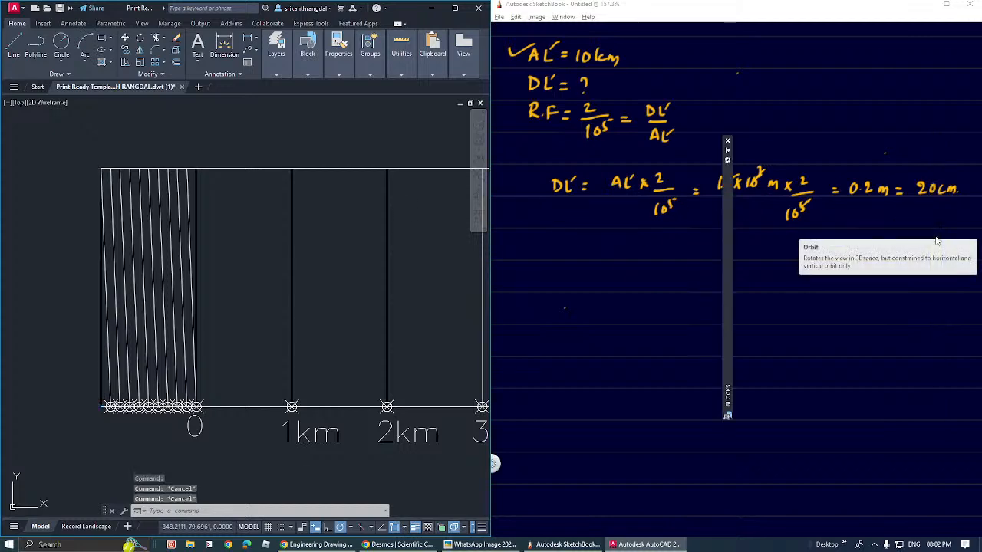
pyautogui.click(772, 244)
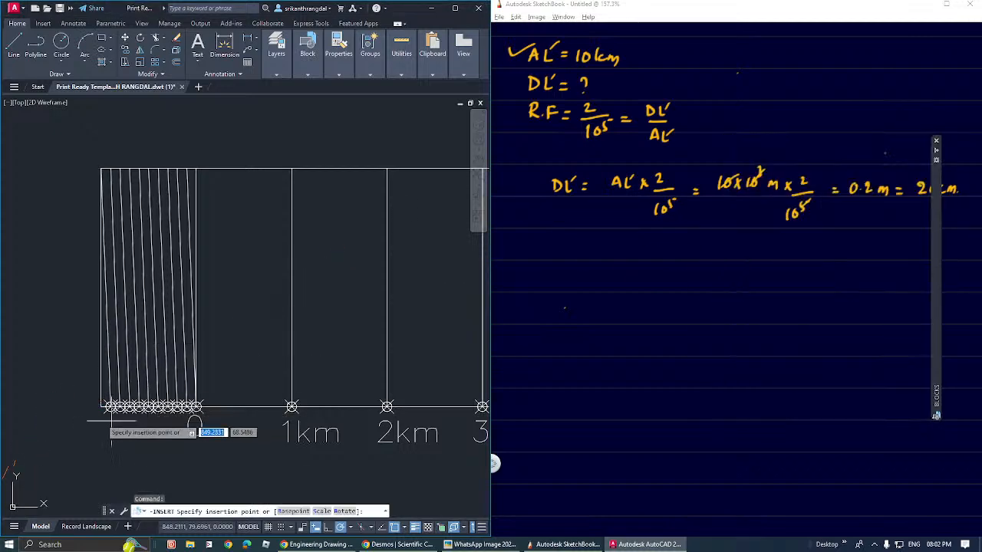
pyautogui.click(97, 407)
pyautogui.moveTo(127, 309); pyautogui.dragTo(155, 348, button='middle')
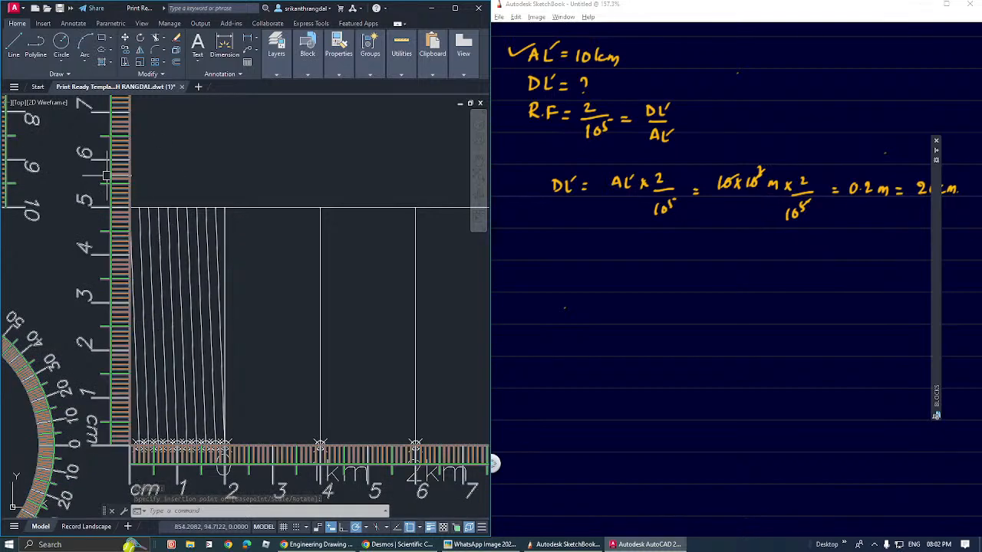
# Step: Place point markers at the first three division marks up the left edge
pyautogui.write('po')
pyautogui.press('Return')
pyautogui.scroll(2, 138, 434)
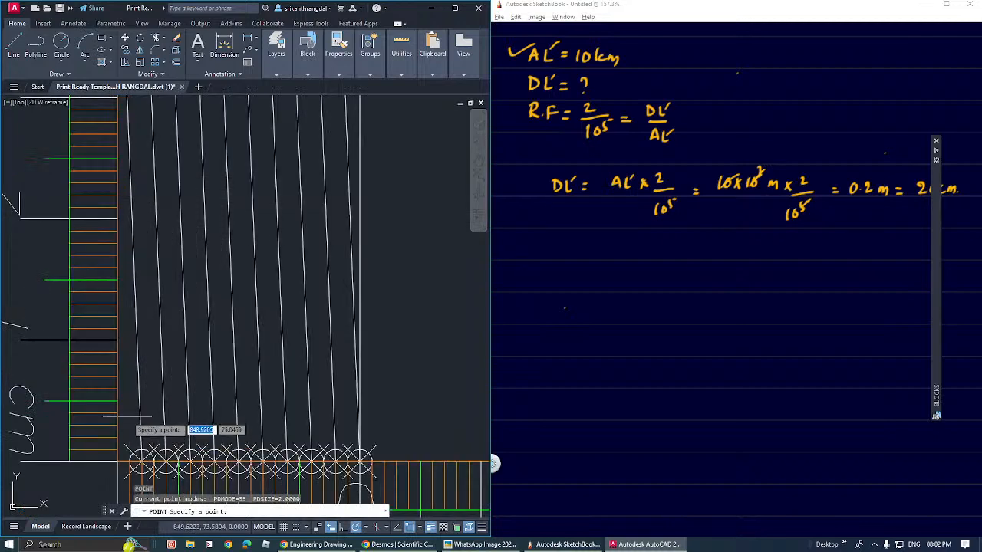
pyautogui.click(117, 401)
pyautogui.press('Return')
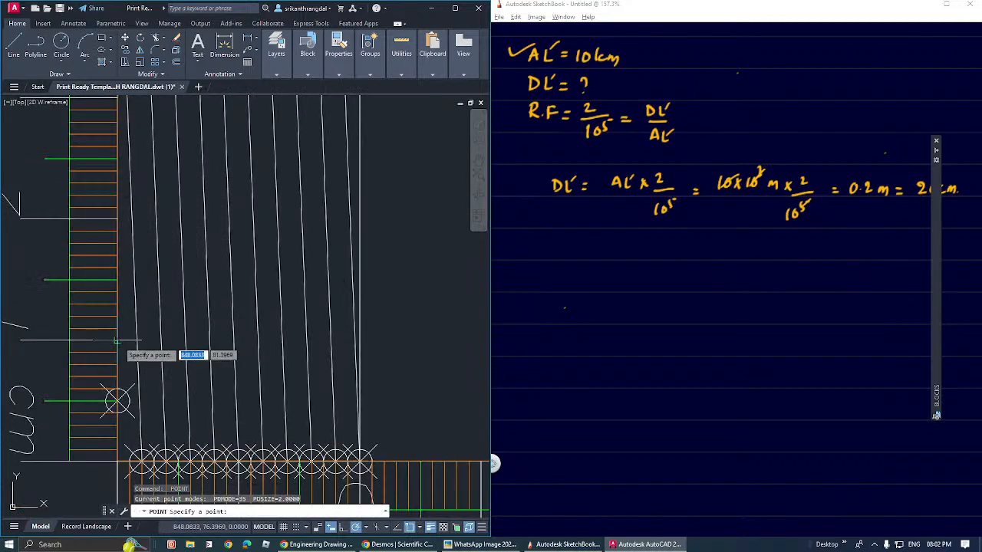
pyautogui.click(117, 339)
pyautogui.press('Return')
pyautogui.click(118, 280)
# Step: Continue placing point markers up the left edge through the top division
pyautogui.moveTo(118, 280); pyautogui.dragTo(117, 372, button='middle')
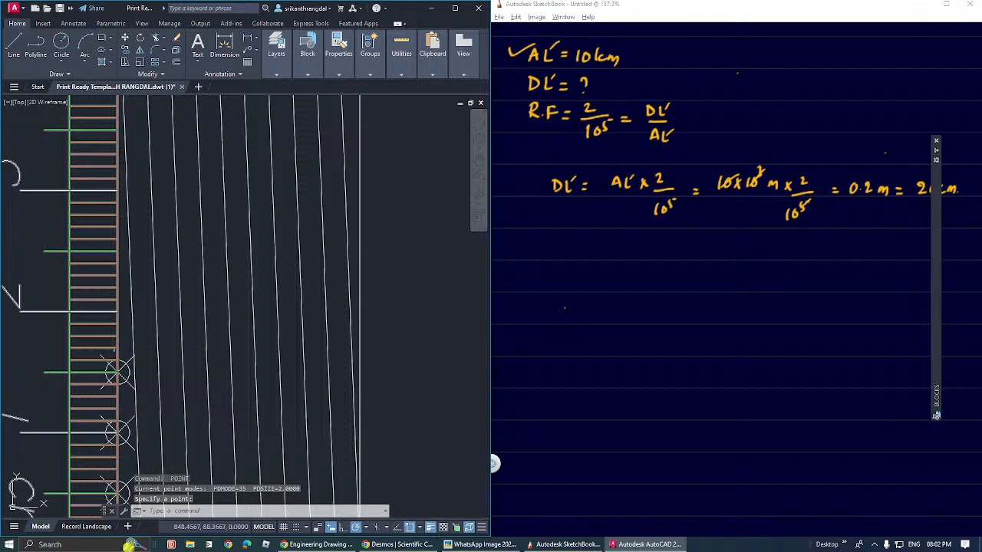
pyautogui.press('Return')
pyautogui.click(118, 311)
pyautogui.scroll(-2, 117, 311)
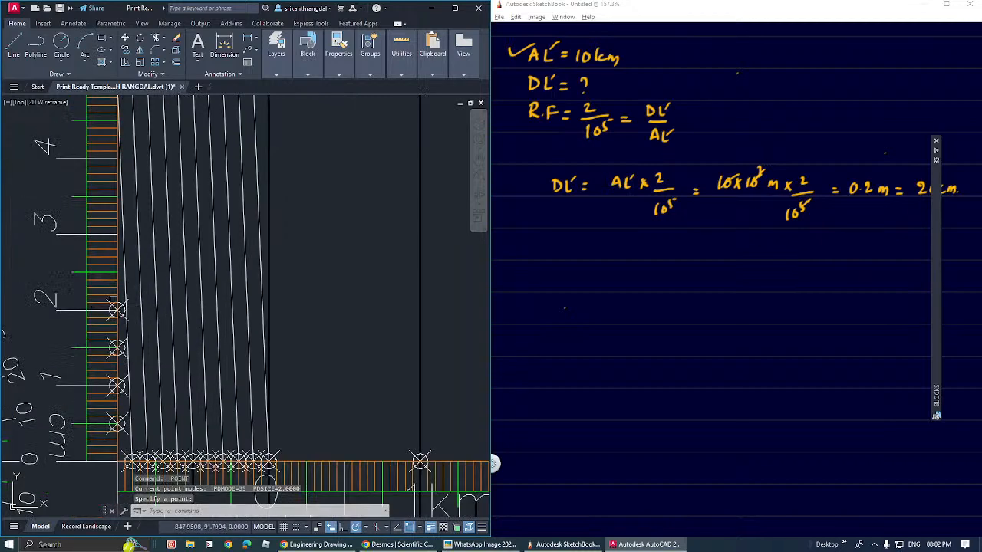
pyautogui.click(116, 272)
pyautogui.click(116, 233)
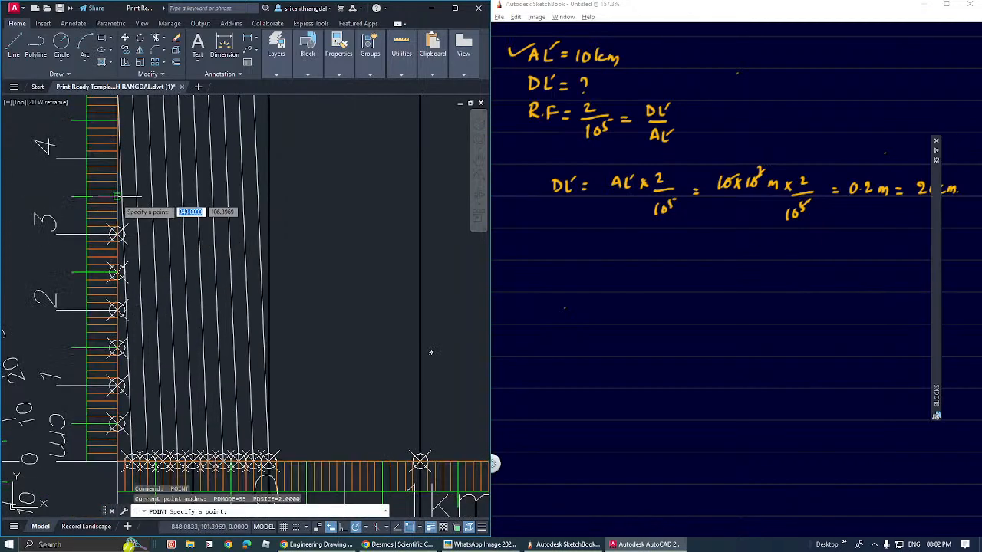
pyautogui.click(116, 197)
pyautogui.click(117, 159)
pyautogui.moveTo(116, 158); pyautogui.dragTo(110, 191, button='middle')
pyautogui.click(109, 155)
pyautogui.press('Escape')
pyautogui.press('Escape')
pyautogui.press('Escape')
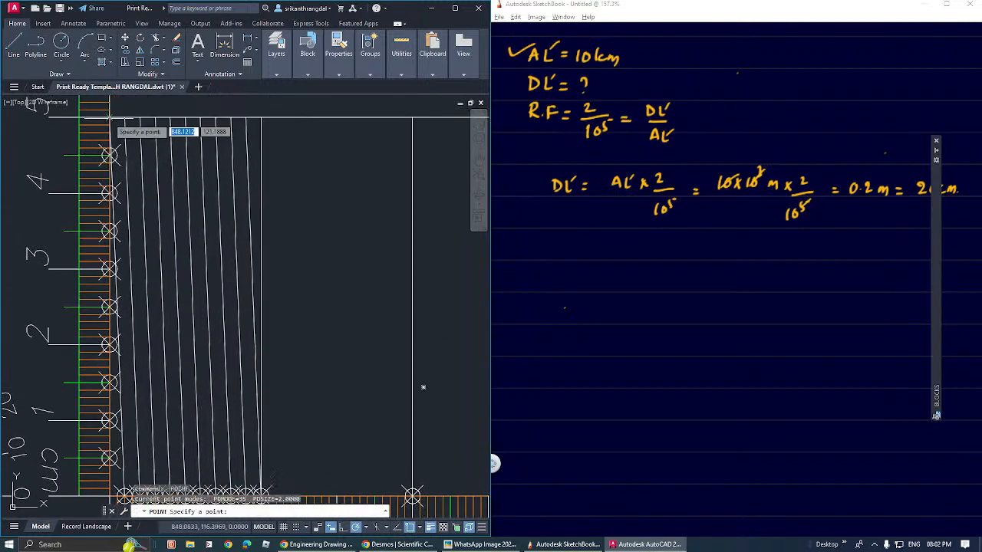
# Step: Erase the drafter guide and pan to the 0–3 km labels
pyautogui.click(65, 216)
pyautogui.click(46, 241)
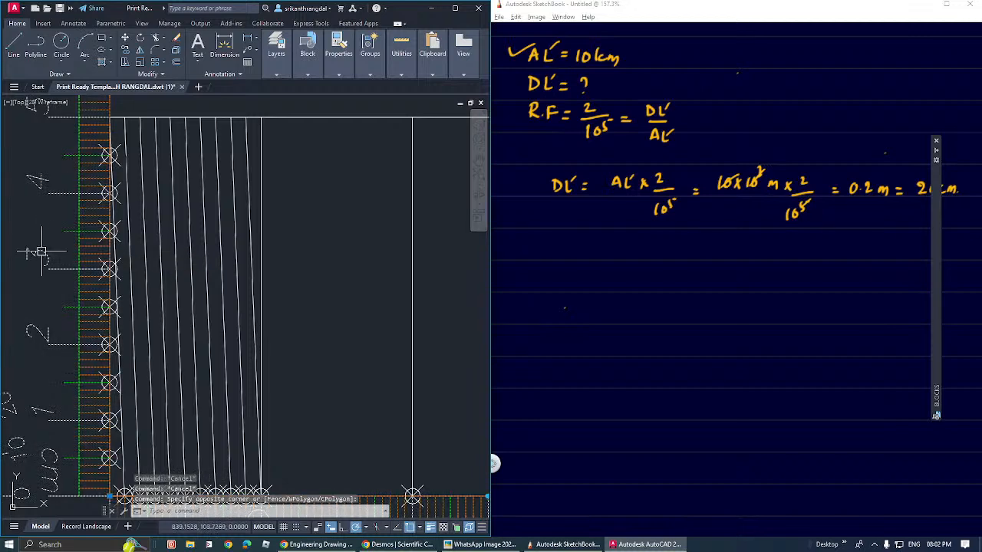
pyautogui.press('Delete')
pyautogui.moveTo(126, 300); pyautogui.dragTo(77, 230, button='middle')
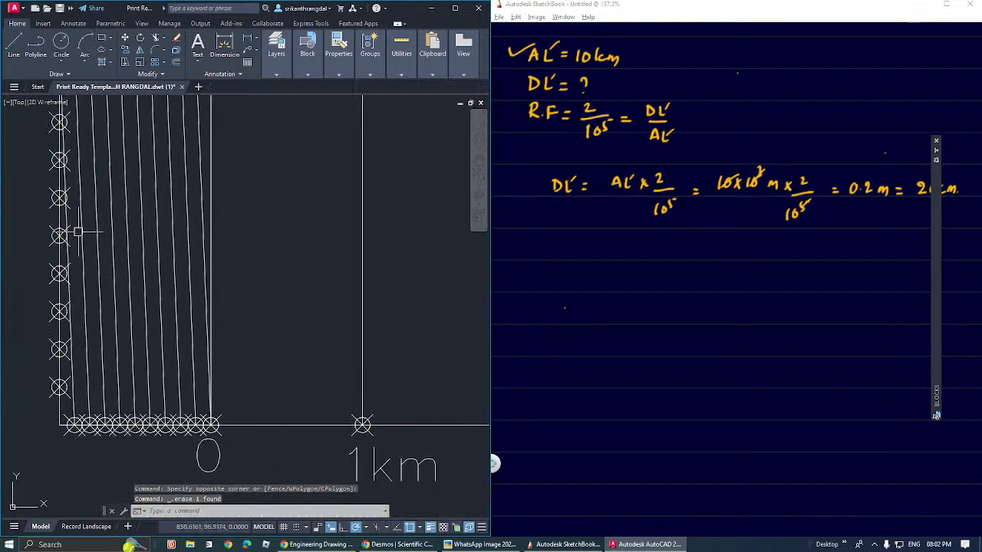
pyautogui.scroll(-3, 110, 292)
pyautogui.moveTo(110, 291); pyautogui.dragTo(74, 350, button='middle')
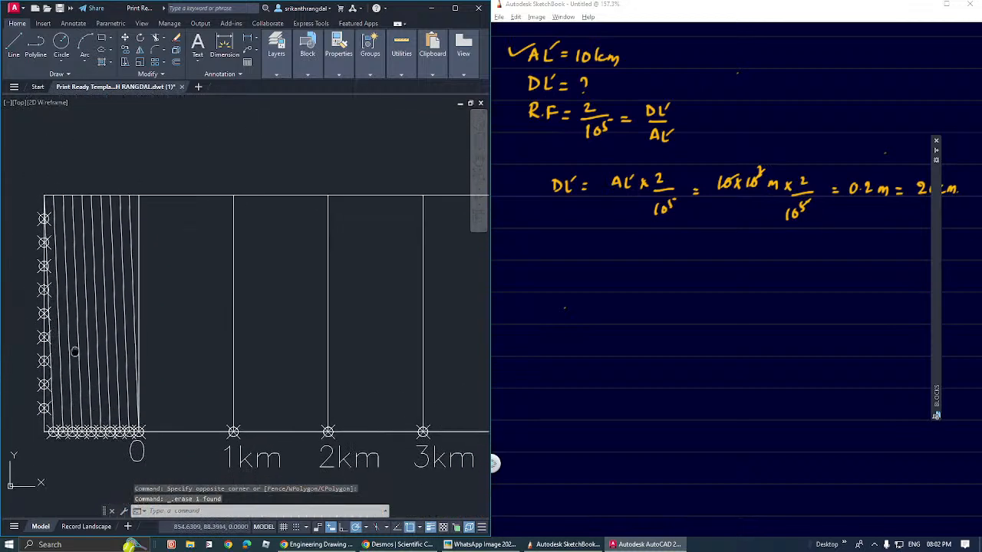
pyautogui.write('o')
pyautogui.press('space')
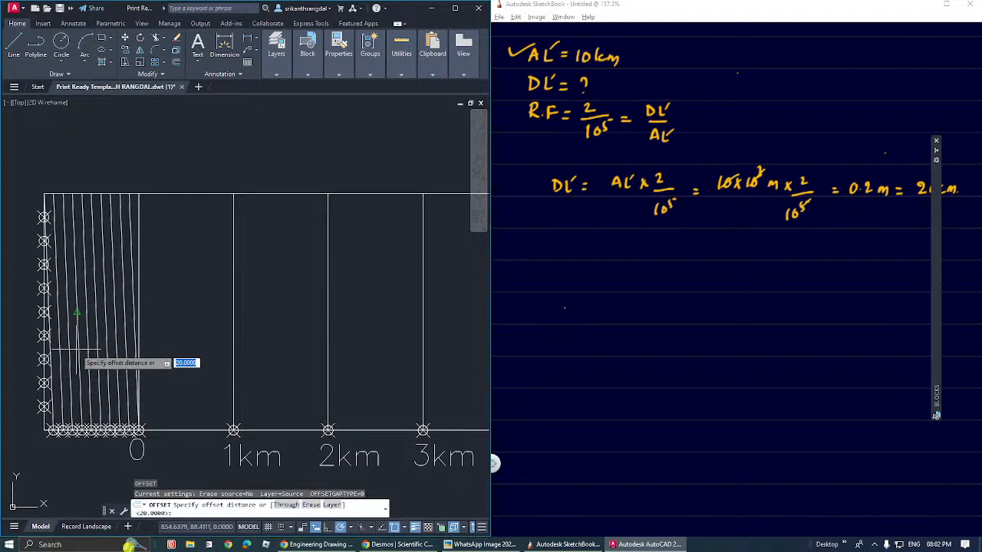
# Step: Offset horizontal lines at distance 5, each from the newest, from the top line down to the baseline
pyautogui.write('5')
pyautogui.press('space')
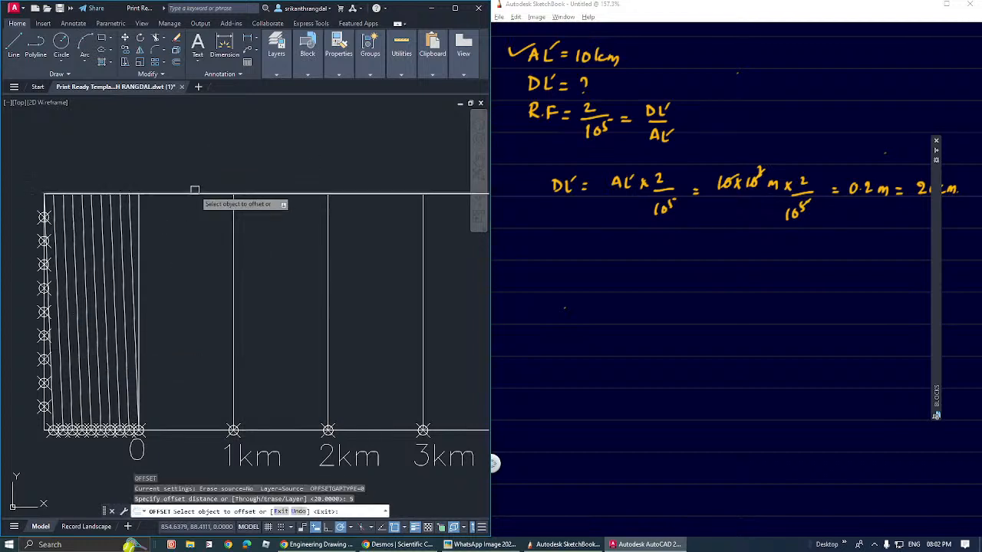
pyautogui.click(195, 193)
pyautogui.click(186, 239)
pyautogui.click(191, 220)
pyautogui.click(185, 257)
pyautogui.click(183, 242)
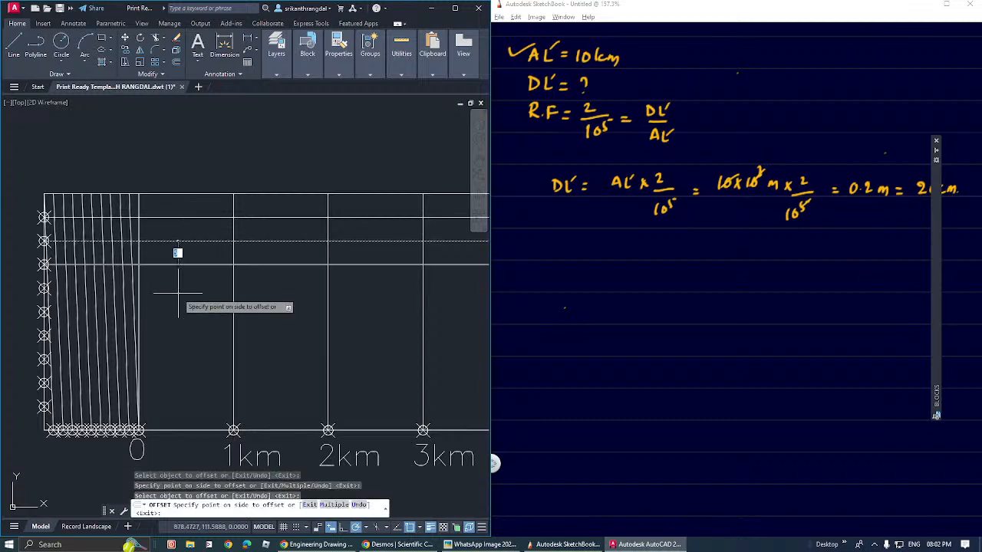
pyautogui.click(177, 292)
pyautogui.click(185, 265)
pyautogui.click(184, 284)
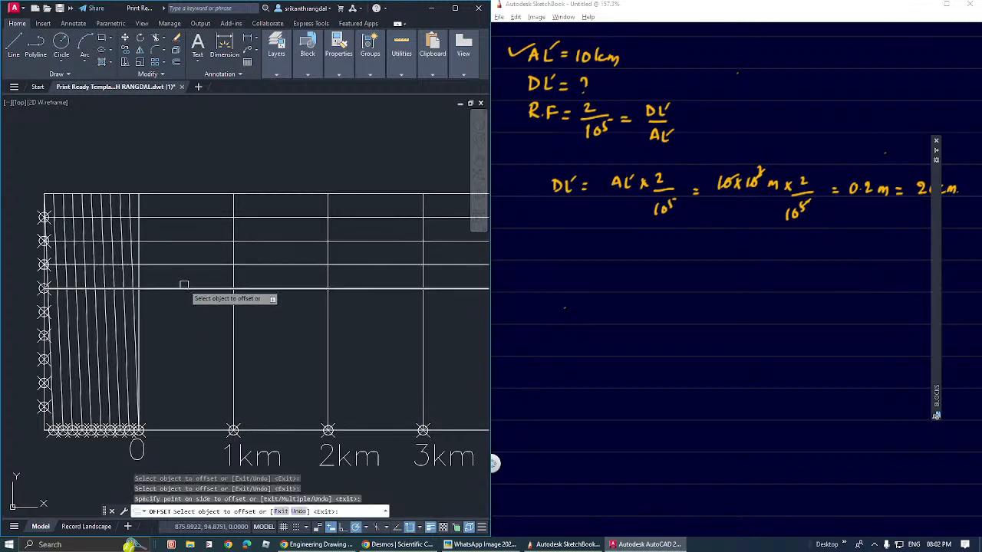
pyautogui.click(184, 287)
pyautogui.click(170, 328)
pyautogui.click(177, 314)
pyautogui.click(171, 341)
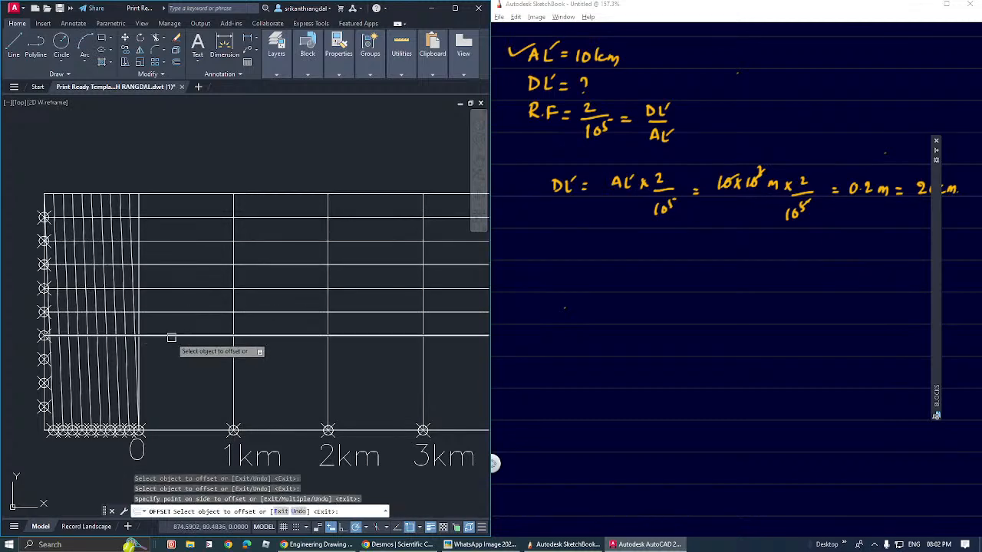
pyautogui.click(171, 338)
pyautogui.click(165, 366)
pyautogui.click(167, 362)
pyautogui.click(168, 373)
pyautogui.click(167, 385)
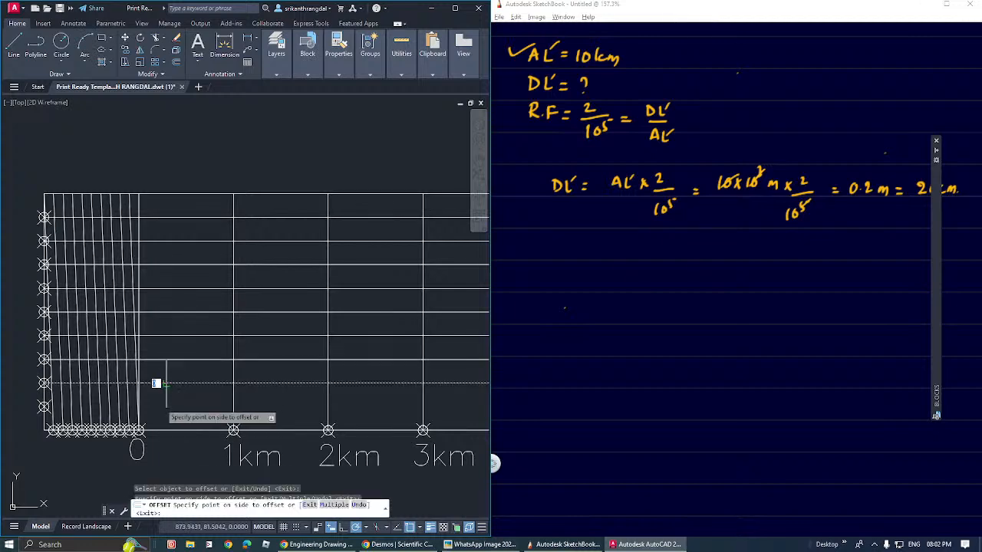
pyautogui.click(165, 397)
pyautogui.moveTo(157, 410)
pyautogui.mouseDown(button='middle')
pyautogui.moveTo(173, 351)
pyautogui.moveTo(326, 355)
pyautogui.mouseUp(button='middle')
pyautogui.press('Return')
# Step: Window-select the bottom row of point markers along the scale
pyautogui.scroll(-2, 154, 377)
pyautogui.scroll(6, 154, 381)
pyautogui.scroll(2, 129, 361)
pyautogui.click(351, 349)
pyautogui.scroll(-2, 211, 339)
pyautogui.moveTo(166, 340); pyautogui.dragTo(219, 334, button='middle')
pyautogui.click(106, 335)
pyautogui.scroll(-2, 106, 335)
pyautogui.moveTo(143, 340); pyautogui.dragTo(125, 343, button='middle')
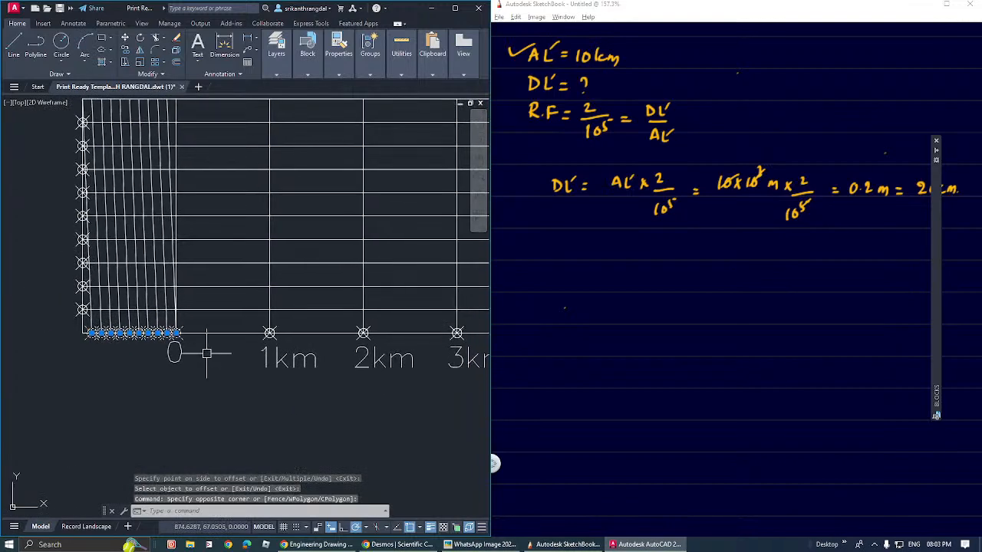
# Step: Erase the bottom point markers and the baseline km point markers out to the 9km end
pyautogui.write('e')
pyautogui.press('Return')
pyautogui.click(223, 320)
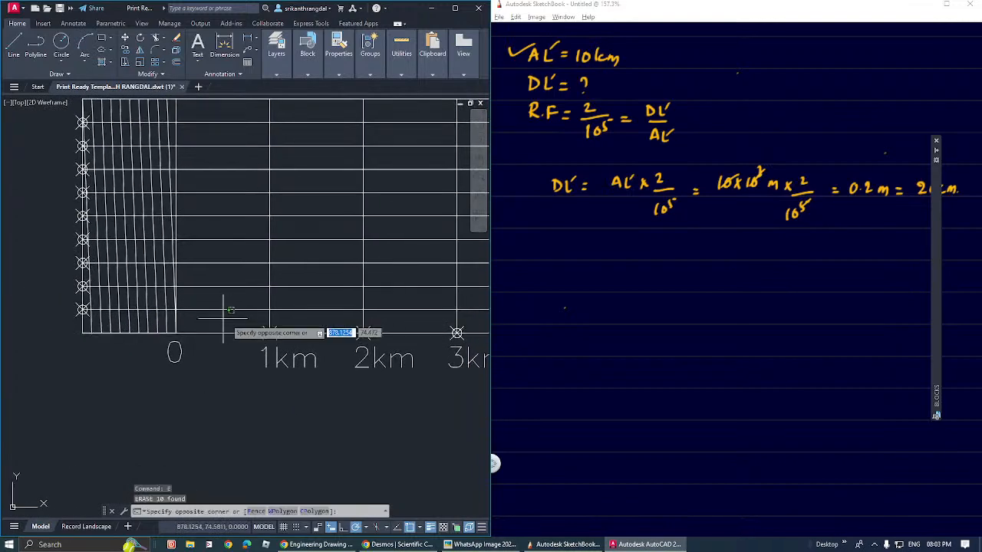
pyautogui.scroll(-2, 284, 326)
pyautogui.moveTo(356, 329)
pyautogui.mouseDown(button='middle')
pyautogui.moveTo(169, 313)
pyautogui.moveTo(194, 319)
pyautogui.mouseUp(button='middle')
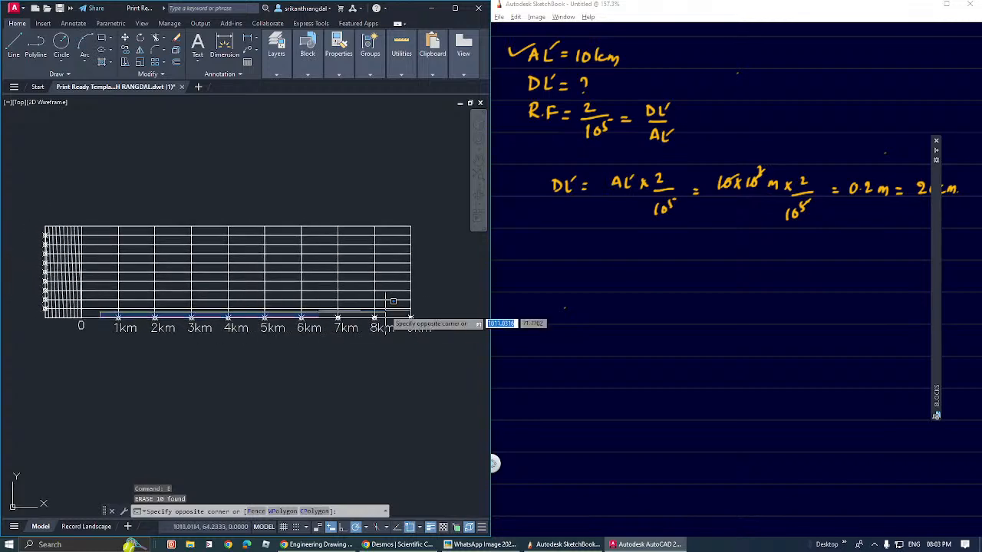
pyautogui.click(432, 322)
pyautogui.write('e')
pyautogui.press('Return')
# Step: Select and delete the point markers along the left edge
pyautogui.moveTo(92, 265); pyautogui.dragTo(266, 290, button='middle')
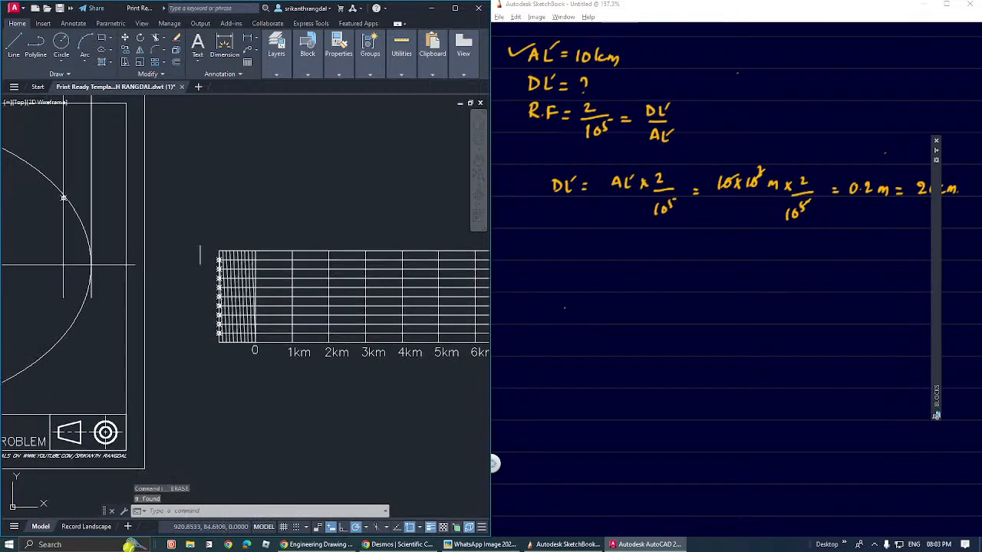
pyautogui.click(199, 240)
pyautogui.scroll(4, 221, 343)
pyautogui.click(231, 338)
pyautogui.press('Delete')
# Step: Centre the finished scale in view and select the title-block border
pyautogui.scroll(-6, 231, 337)
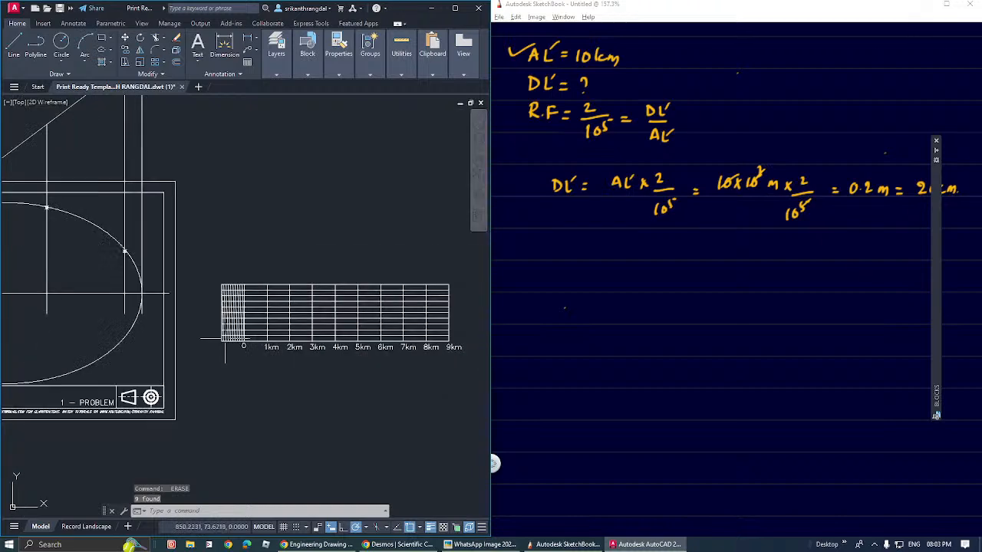
pyautogui.moveTo(264, 325); pyautogui.dragTo(224, 335, button='middle')
pyautogui.scroll(2, 223, 335)
pyautogui.moveTo(322, 362); pyautogui.dragTo(251, 335, button='middle')
pyautogui.scroll(4, 251, 335)
pyautogui.scroll(-4, 253, 337)
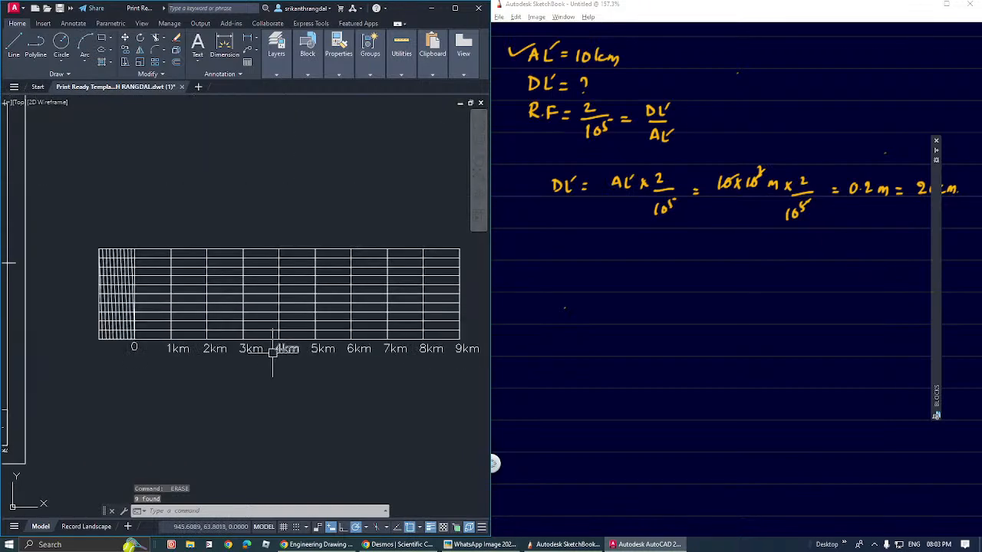
pyautogui.moveTo(314, 394)
pyautogui.mouseDown(button='middle')
pyautogui.moveTo(278, 368)
pyautogui.moveTo(290, 381)
pyautogui.moveTo(310, 355)
pyautogui.moveTo(352, 354)
pyautogui.mouseUp(button='middle')
pyautogui.scroll(-4, 291, 376)
pyautogui.click(179, 381)
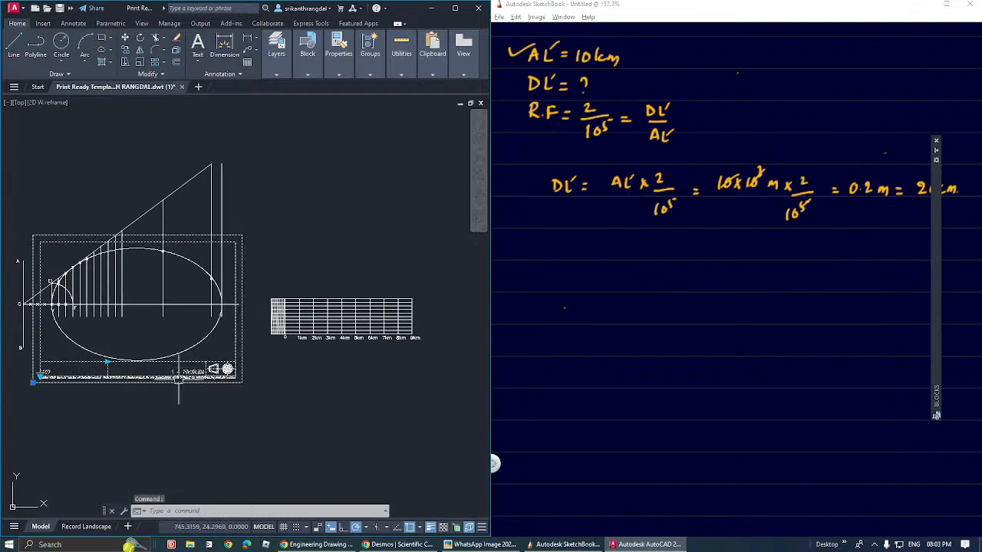
# Step: Stretch the border's lower-left corner twice so the frame encloses the diagonal scale
pyautogui.click(32, 381)
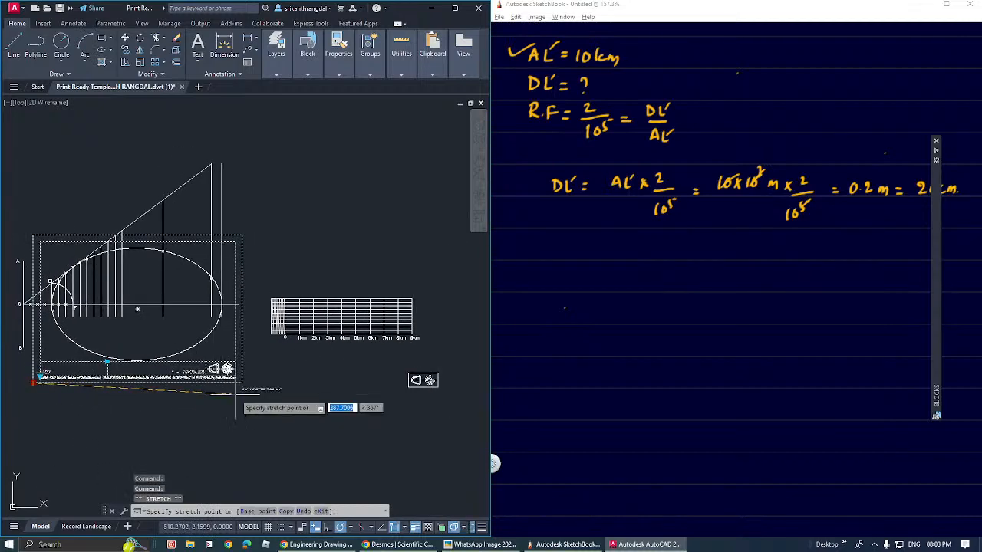
pyautogui.click(244, 396)
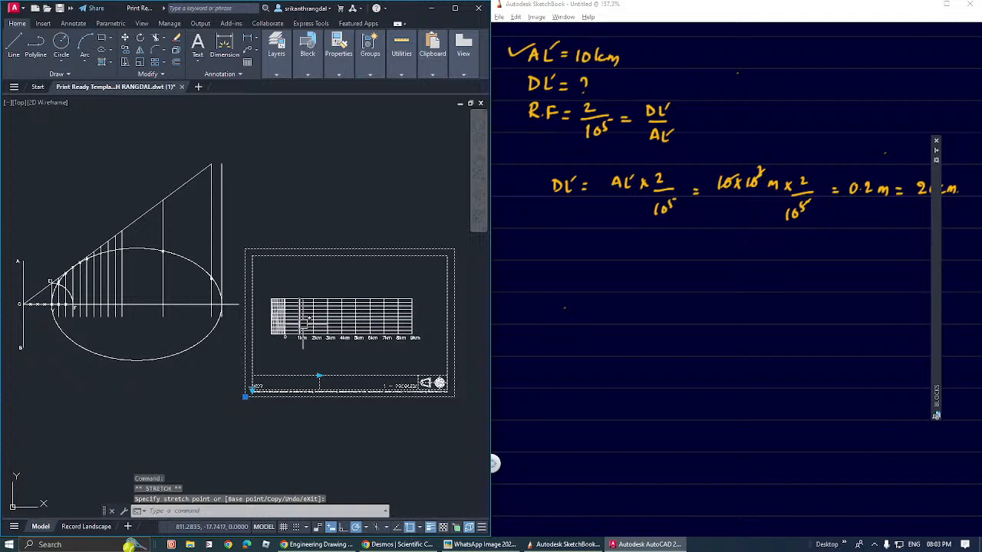
pyautogui.click(244, 397)
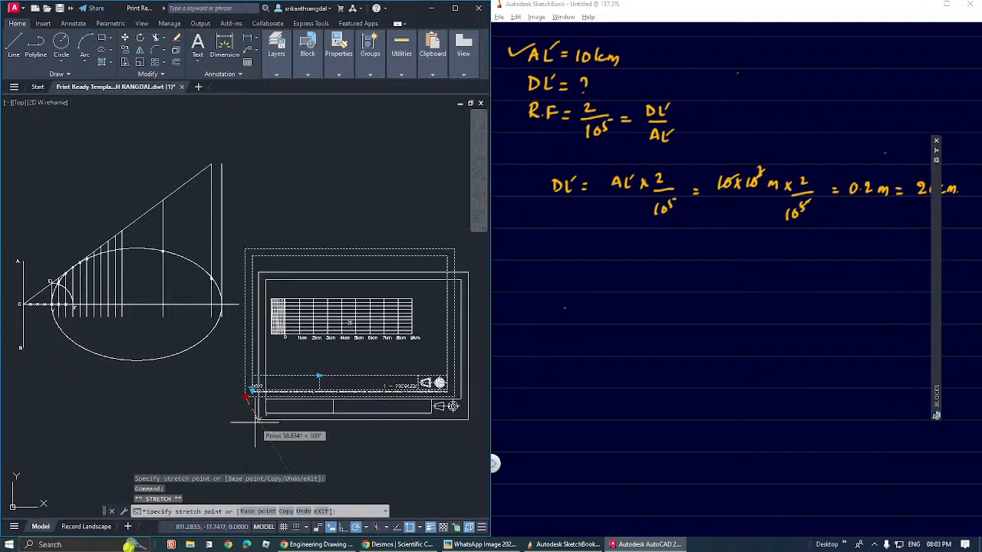
pyautogui.click(252, 425)
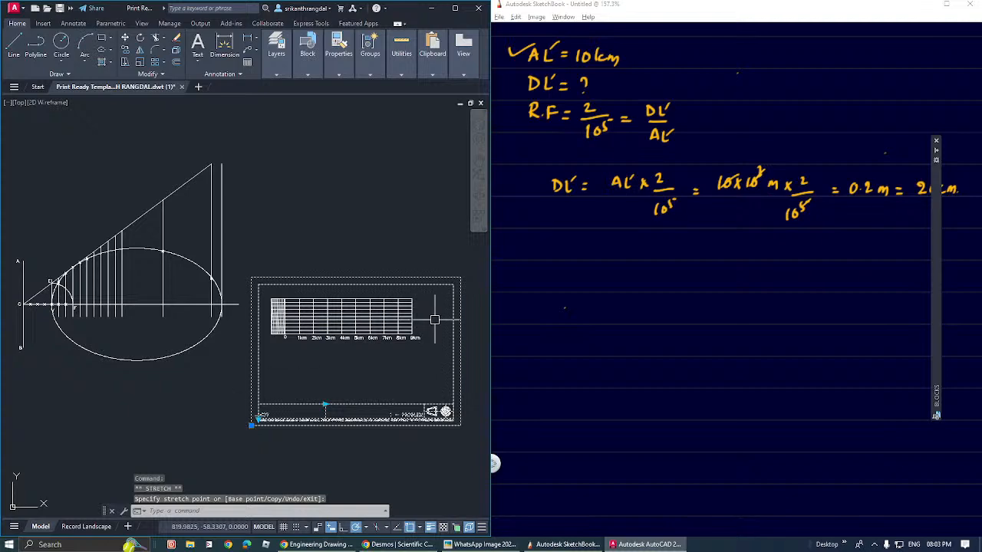
# Step: Pan to centre the title block, then bring up the handwritten calculation notes
pyautogui.moveTo(435, 319); pyautogui.dragTo(417, 314, button='middle')
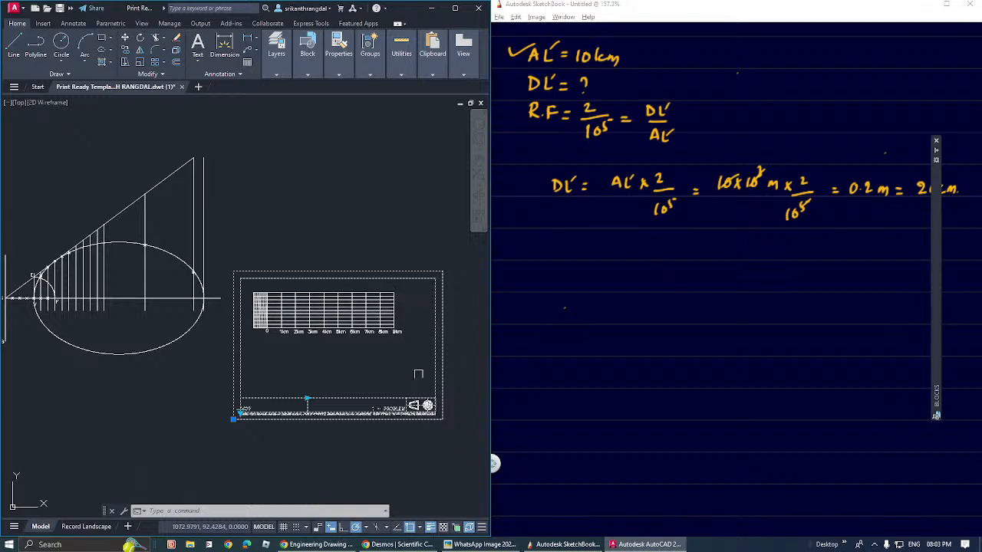
pyautogui.moveTo(401, 351); pyautogui.dragTo(359, 359, button='middle')
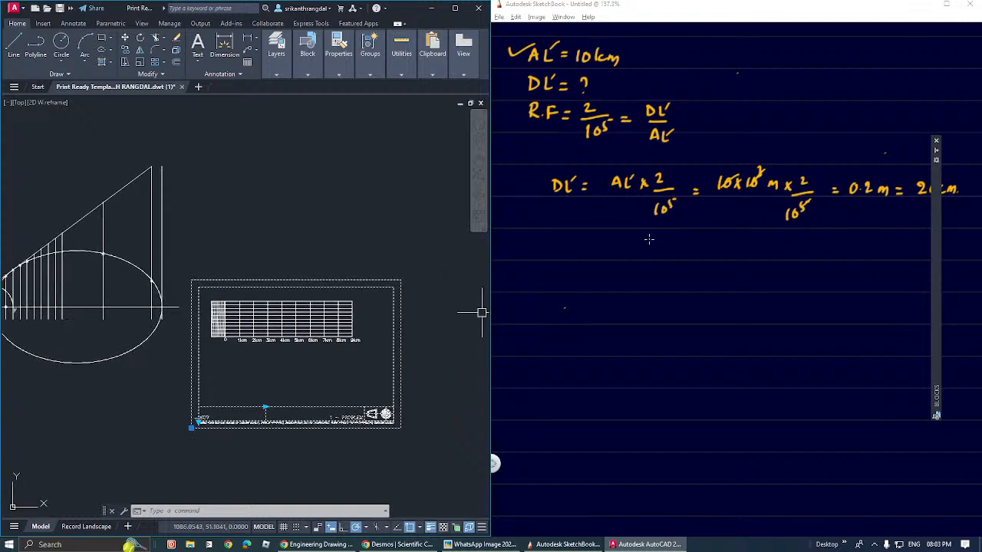
pyautogui.click(682, 244)
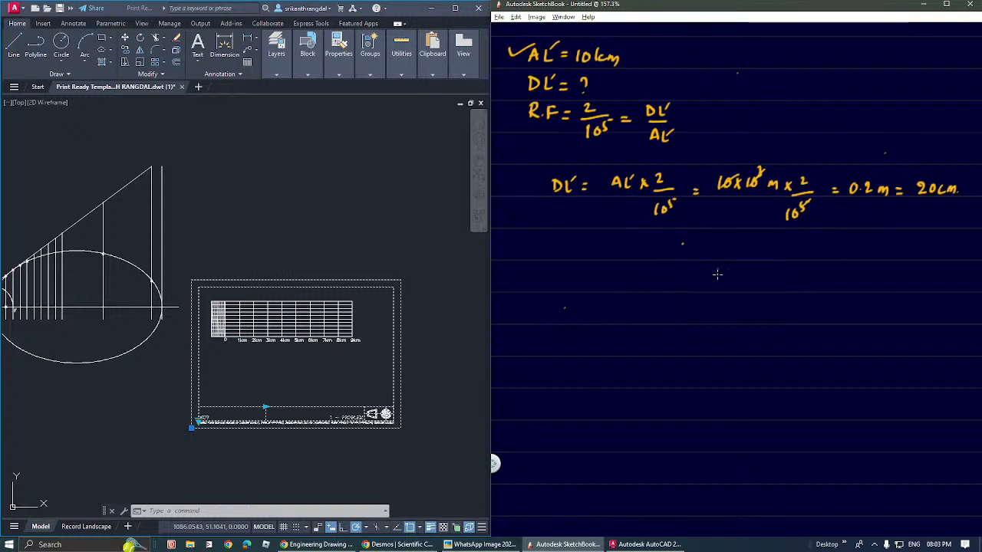
# Step: Write the length to mark, 7km 5hm 6dm, beside the calculation in the SketchBook notes
pyautogui.scroll(-8, 261, 283)
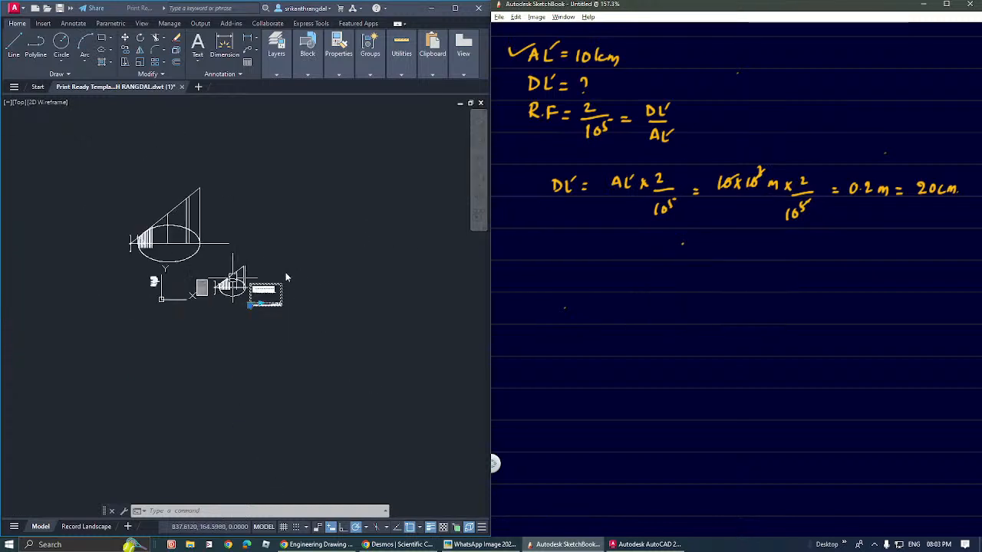
pyautogui.click(286, 276)
pyautogui.scroll(10, 209, 291)
pyautogui.scroll(4, 107, 230)
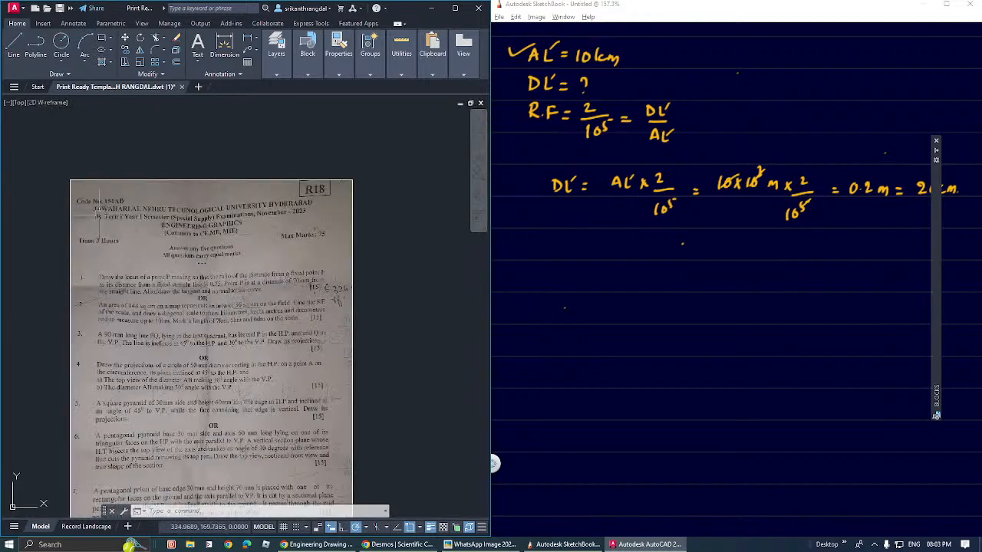
pyautogui.scroll(3, 141, 322)
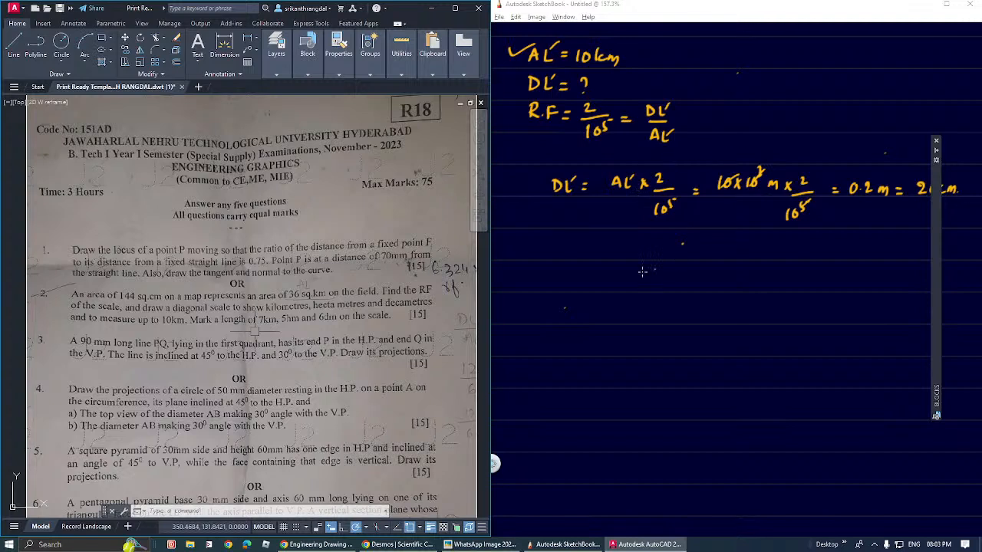
pyautogui.moveTo(590, 240)
pyautogui.mouseDown()
pyautogui.moveTo(601, 240)
pyautogui.moveTo(596, 250)
pyautogui.mouseUp()
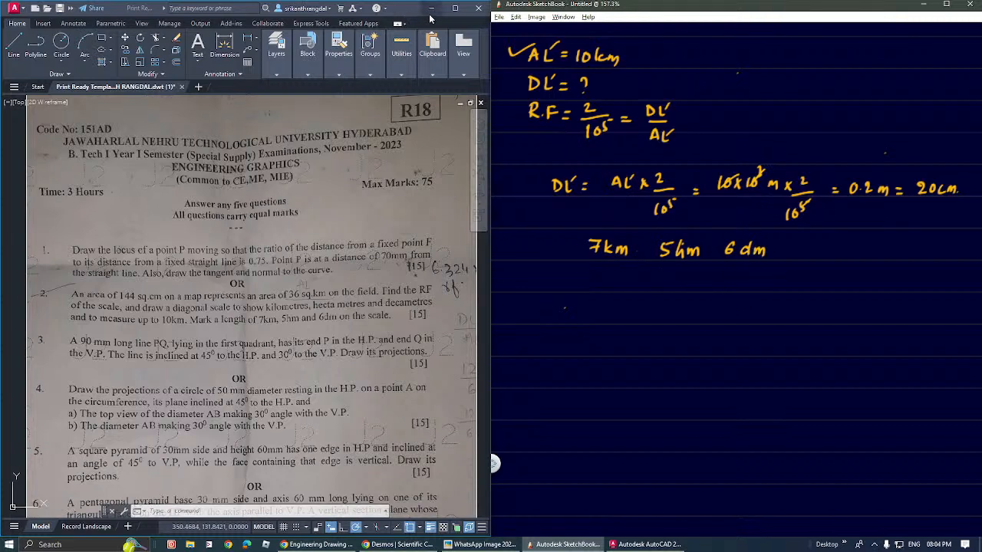
pyautogui.scroll(-6, 214, 241)
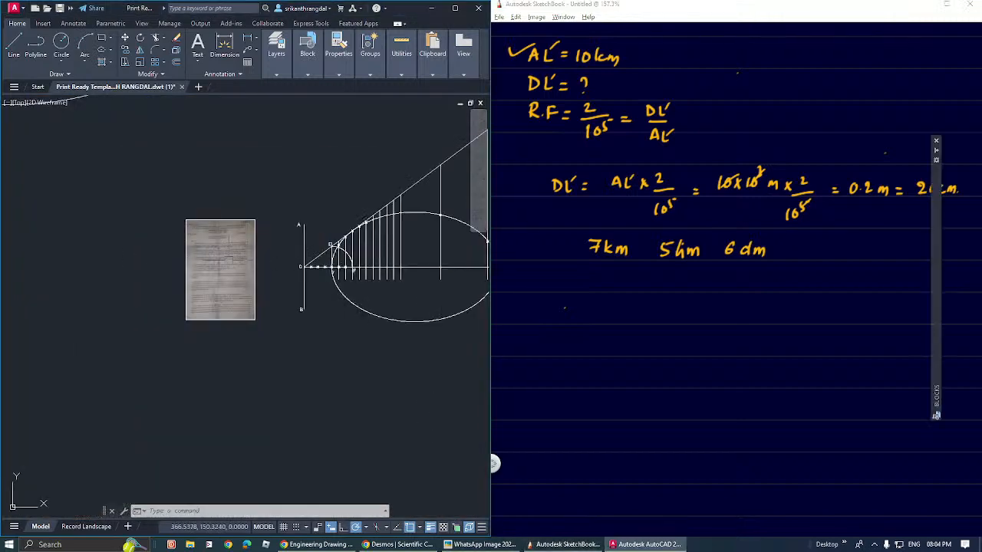
# Step: Cancel the stray selection window and zoom in to centre the diagonal scale
pyautogui.click(311, 274)
pyautogui.press('Escape')
pyautogui.press('Escape')
pyautogui.moveTo(383, 305); pyautogui.dragTo(64, 280, button='middle')
pyautogui.scroll(-2, 65, 280)
pyautogui.scroll(6, 184, 278)
pyautogui.moveTo(184, 277); pyautogui.dragTo(192, 318, button='middle')
pyautogui.scroll(2, 197, 309)
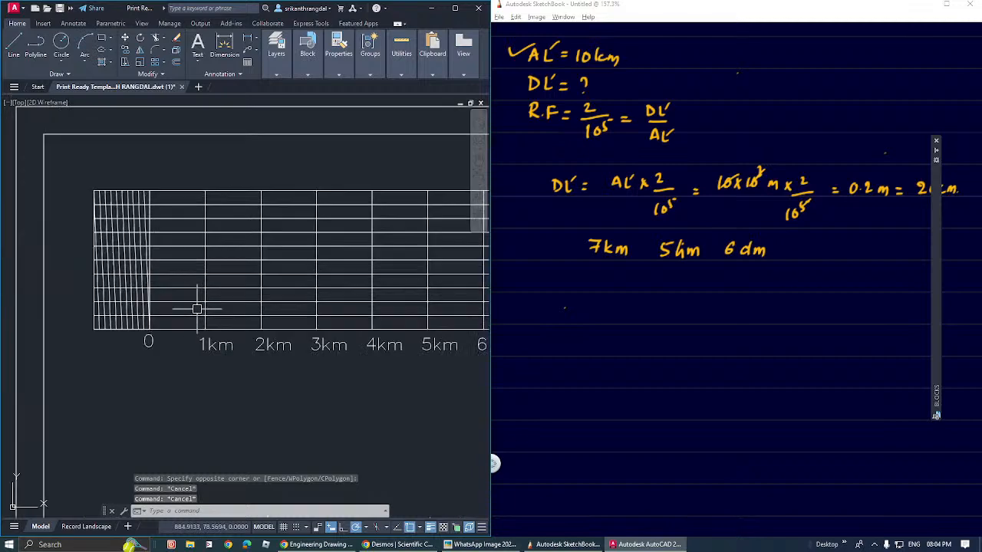
# Step: Select the zero vertical line, the right-end vertical line and a diagonal line near zero
pyautogui.click(151, 254)
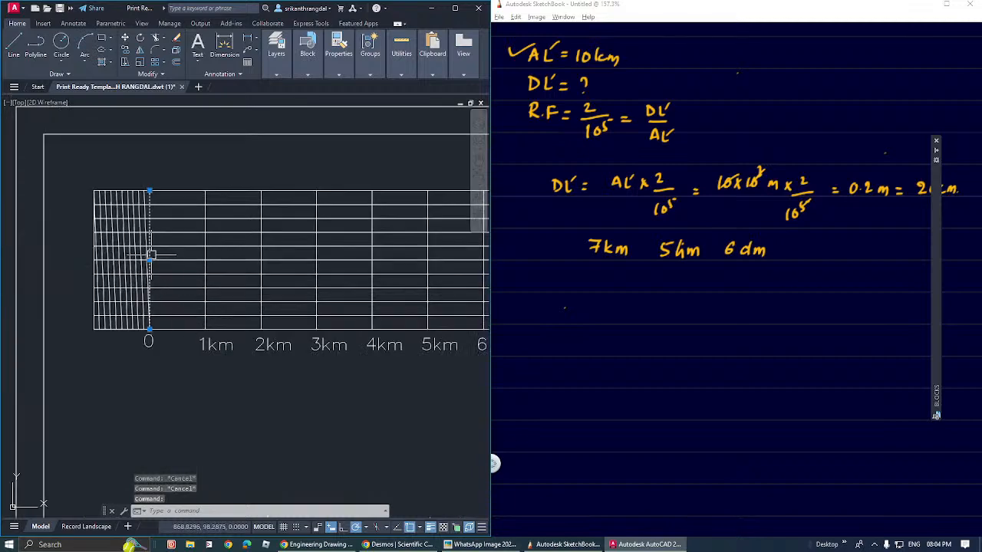
pyautogui.moveTo(411, 254); pyautogui.dragTo(353, 264, button='middle')
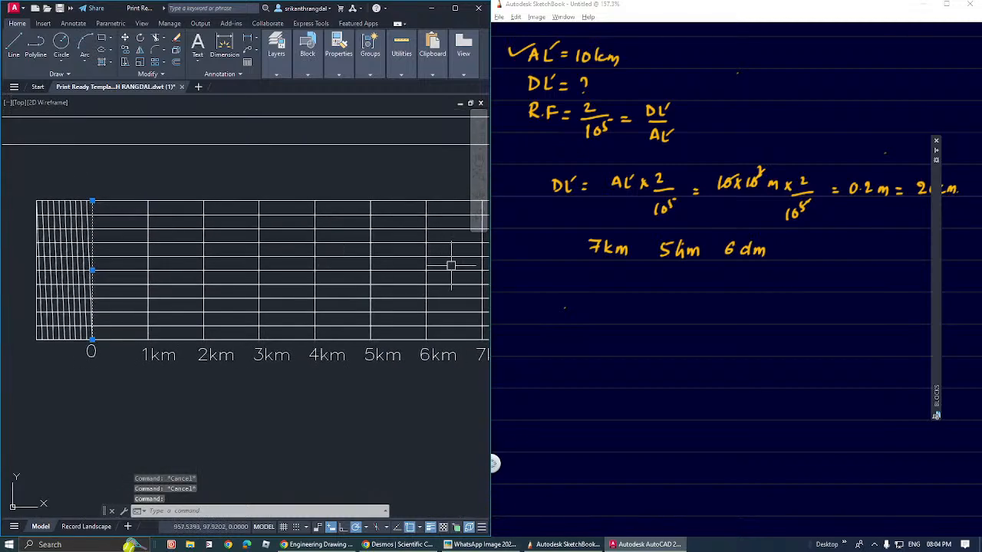
pyautogui.click(482, 261)
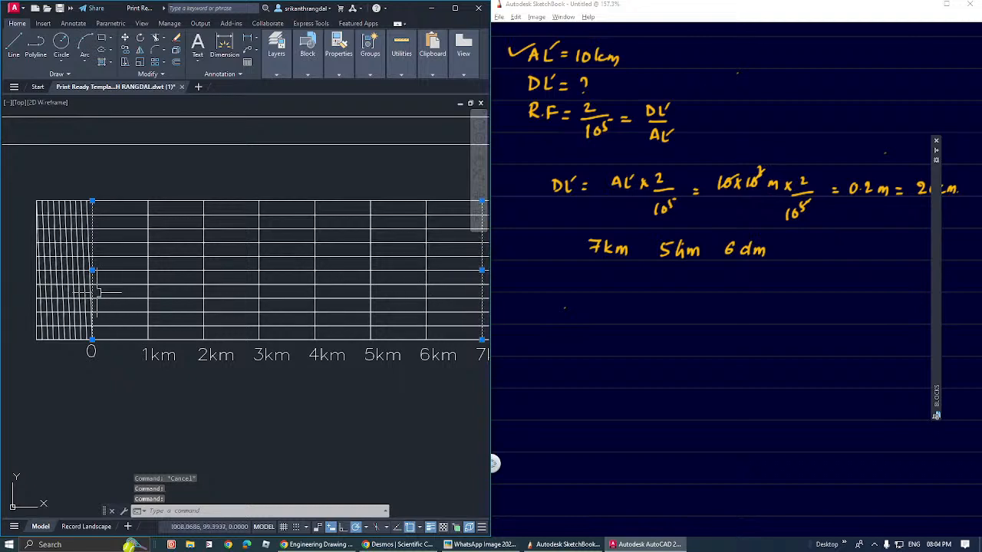
pyautogui.scroll(2, 66, 329)
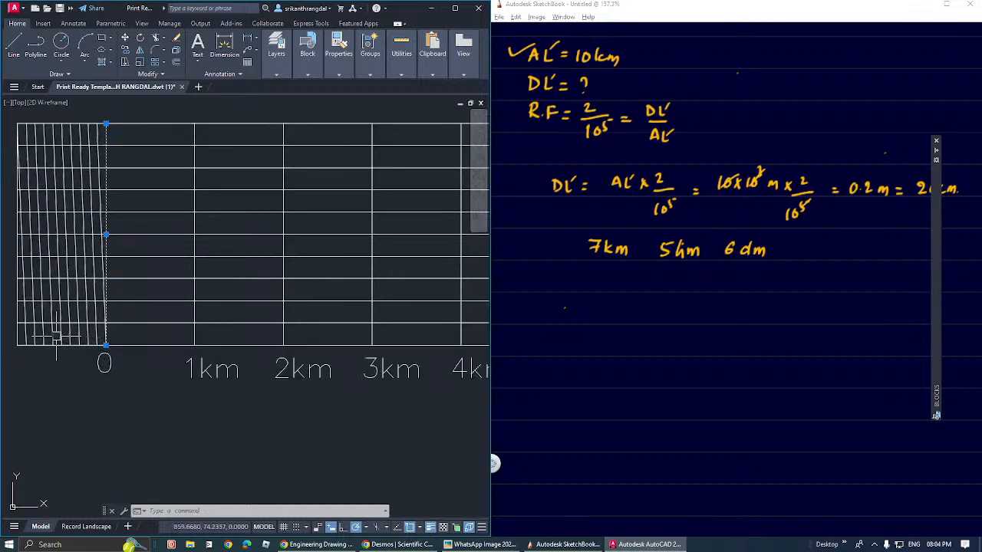
pyautogui.click(63, 343)
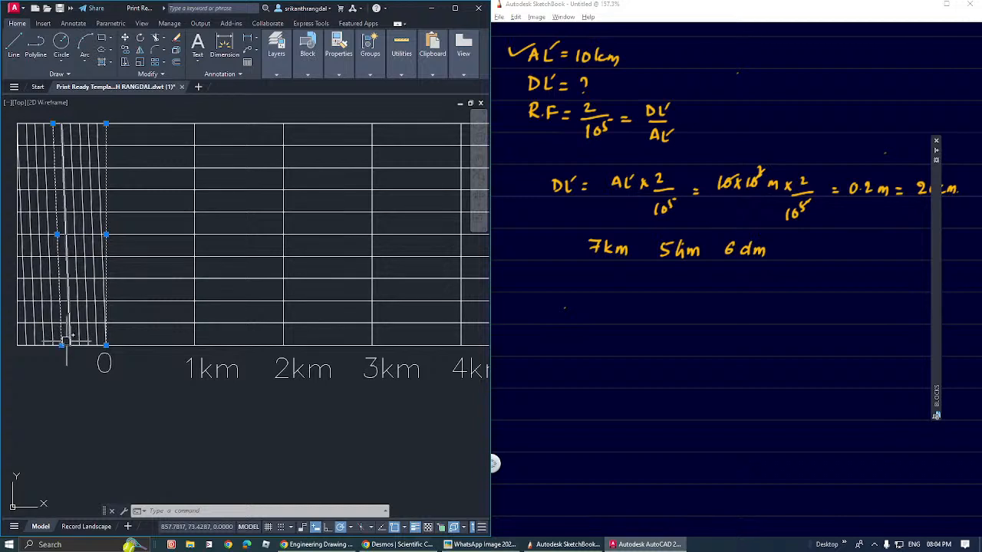
pyautogui.moveTo(62, 346)
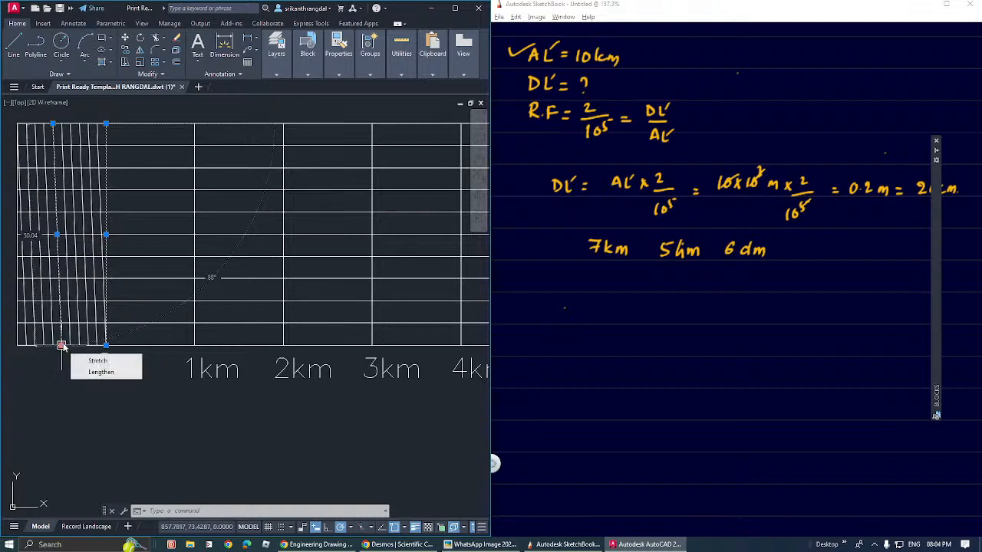
# Step: Switch to the exam paper to reread question 2, then return to the drawing
pyautogui.hotkey('alt', 'Tab')
pyautogui.hotkey('alt', 'Tab')
pyautogui.hotkey('alt', 'Tab')
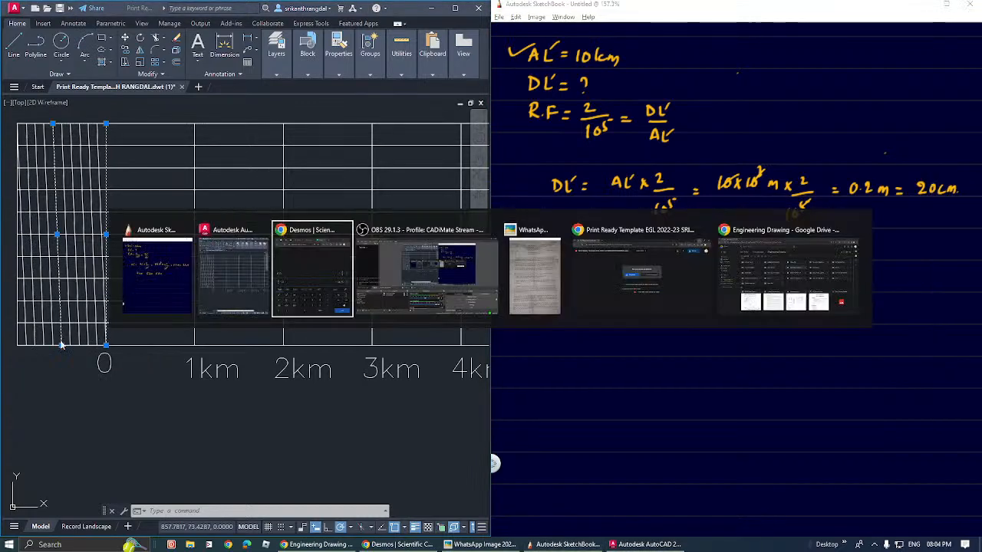
pyautogui.hotkey('alt', 'Tab')
pyautogui.hotkey('alt', 'Tab')
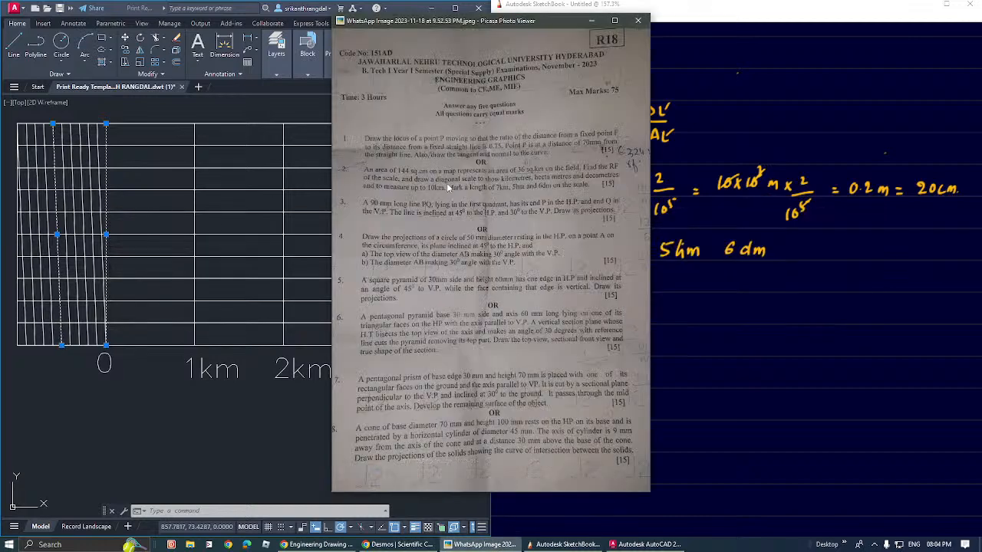
pyautogui.hotkey('alt', 'Tab')
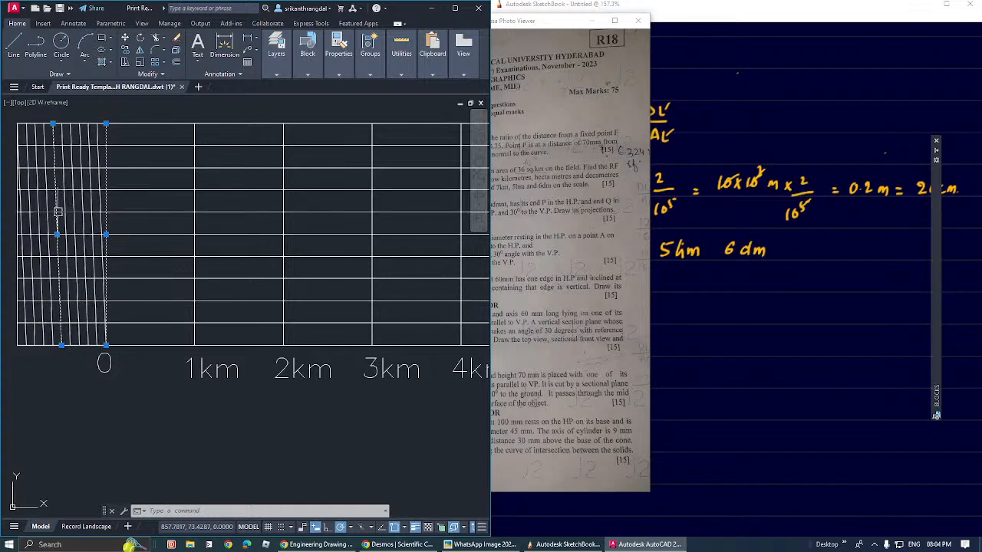
# Step: Start the POINT command (PO) to mark a point on the scale
pyautogui.scroll(4, 62, 213)
pyautogui.scroll(-4, 40, 211)
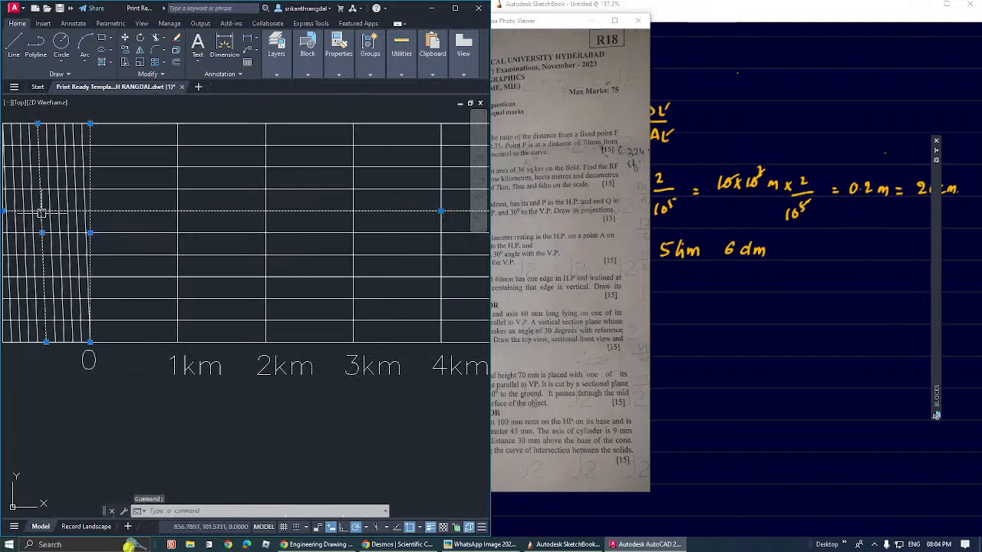
pyautogui.scroll(-2, 40, 213)
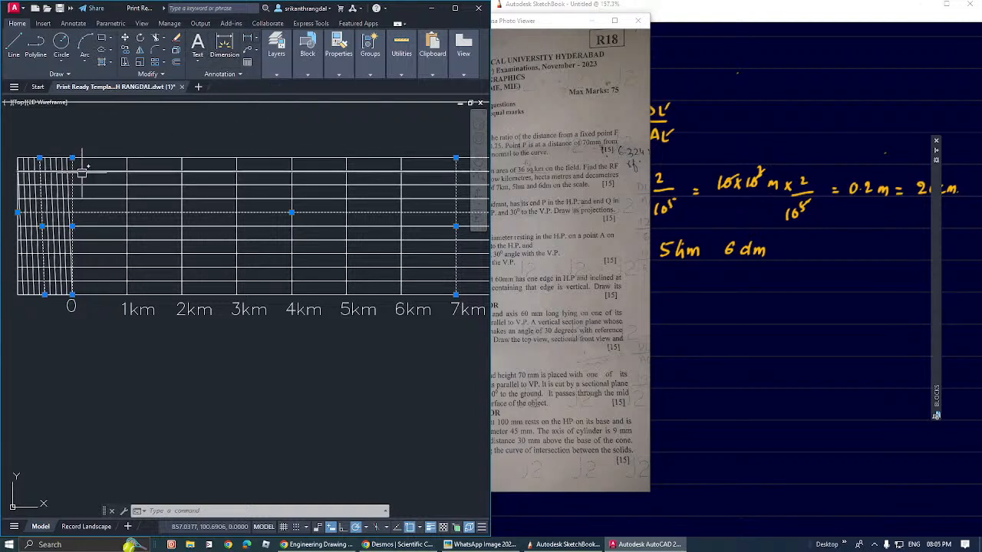
pyautogui.write('PO')
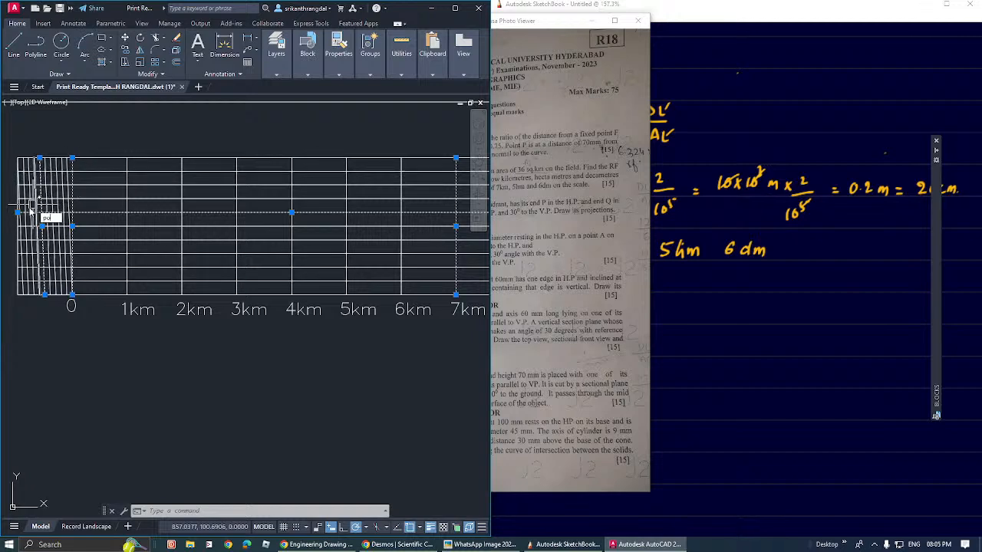
pyautogui.scroll(5, 28, 209)
pyautogui.press('Return')
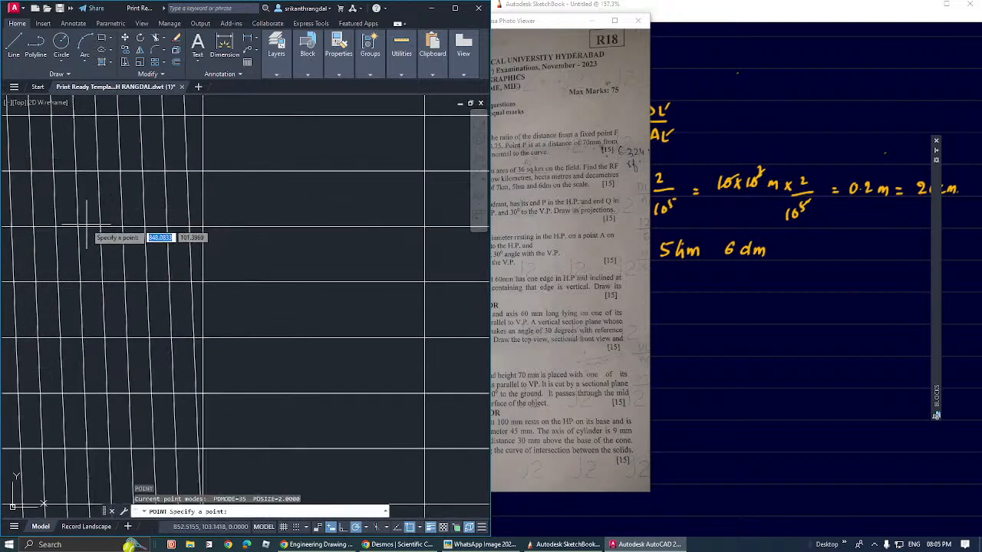
pyautogui.scroll(-5, 67, 208)
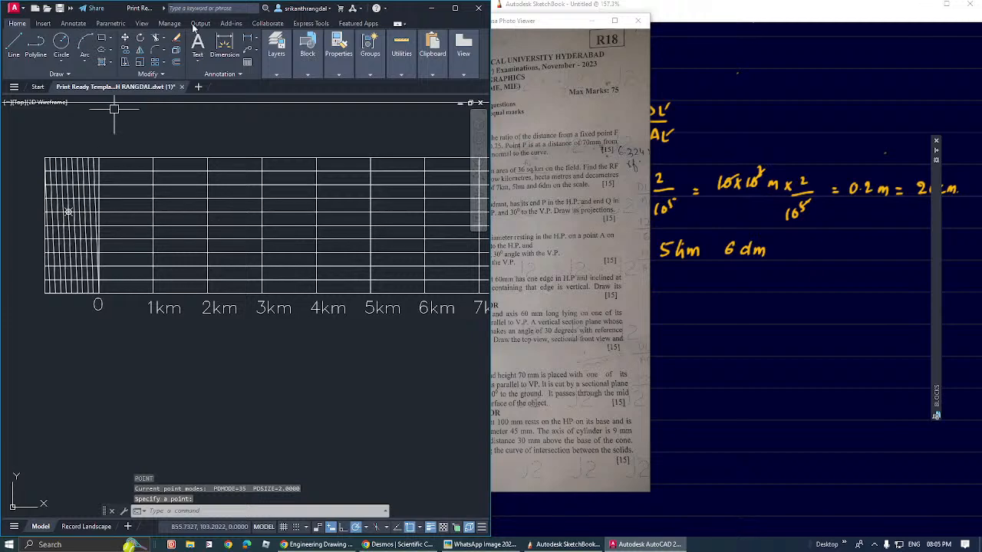
# Step: Dimension from the marked point to the 7km top corner, placing the 151,2 dimension above the scale
pyautogui.click(224, 45)
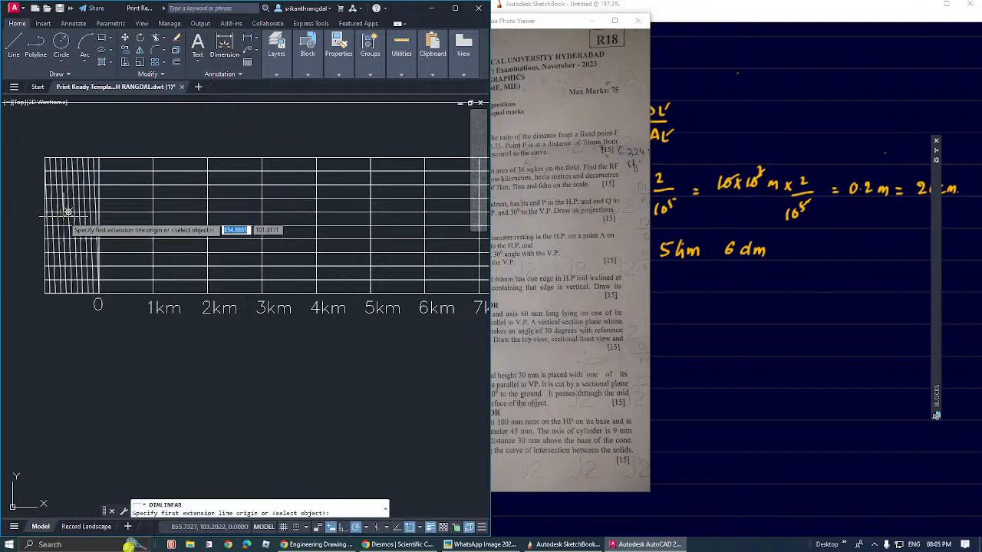
pyautogui.click(68, 212)
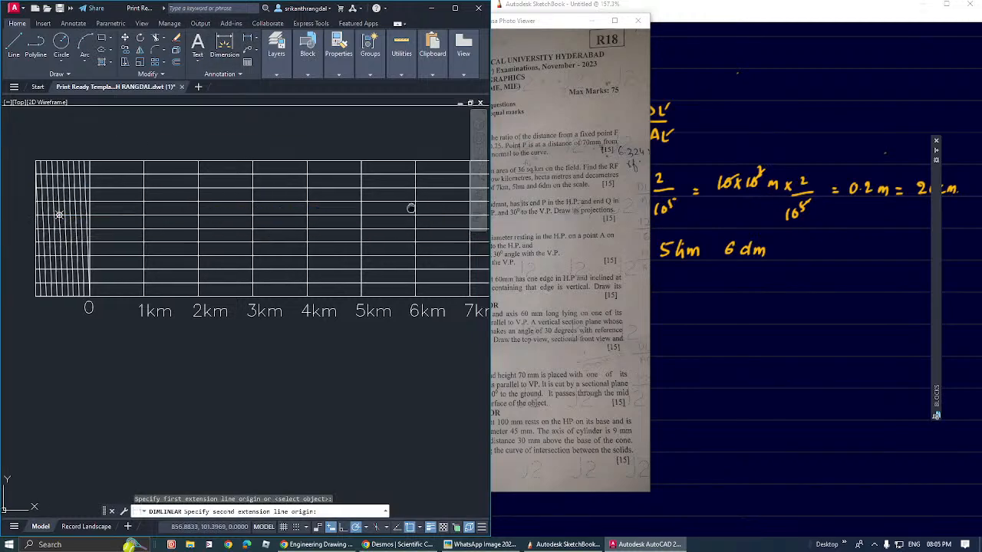
pyautogui.moveTo(411, 209); pyautogui.dragTo(346, 228, button='middle')
pyautogui.click(408, 181)
pyautogui.scroll(-5, 410, 181)
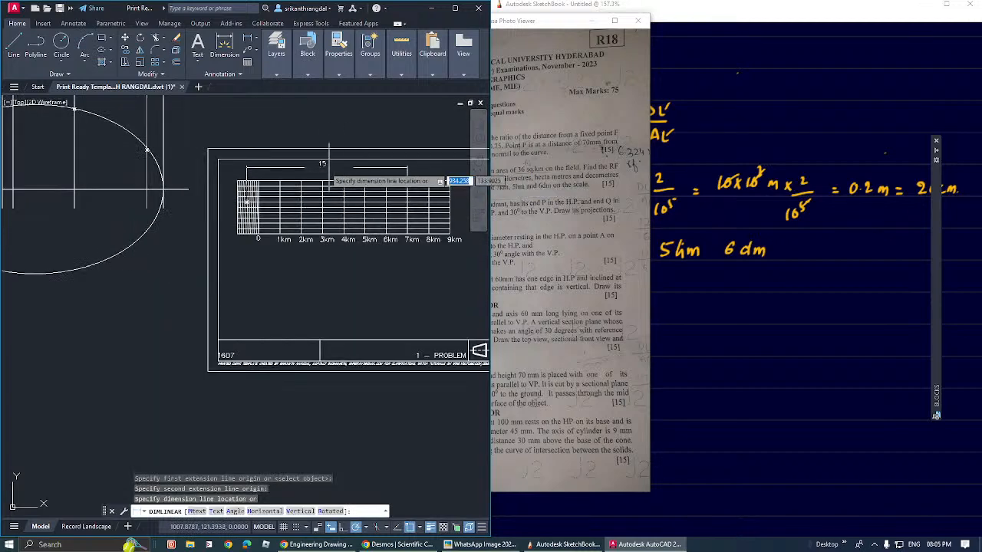
pyautogui.scroll(4, 329, 181)
pyautogui.click(285, 168)
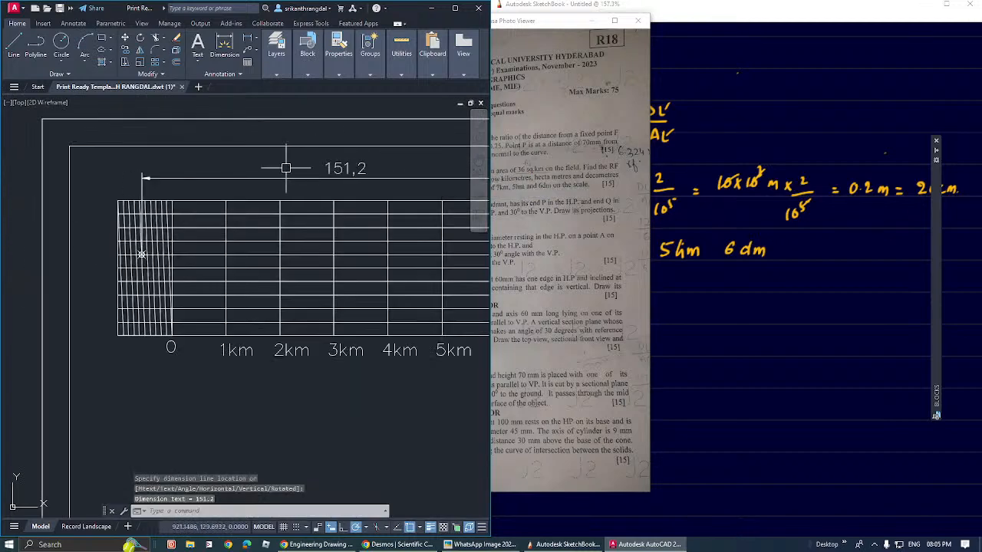
pyautogui.moveTo(395, 203); pyautogui.dragTo(352, 209, button='middle')
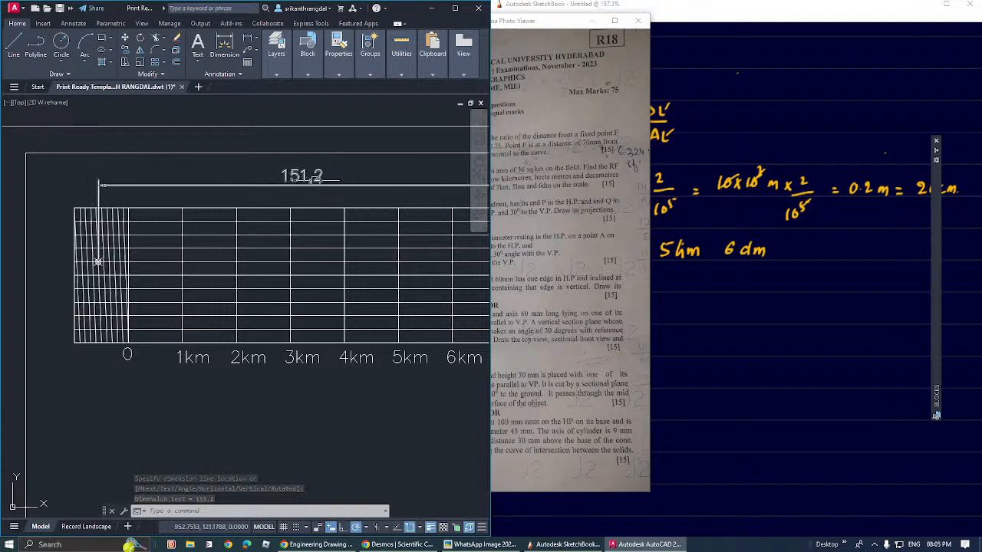
pyautogui.click(316, 178)
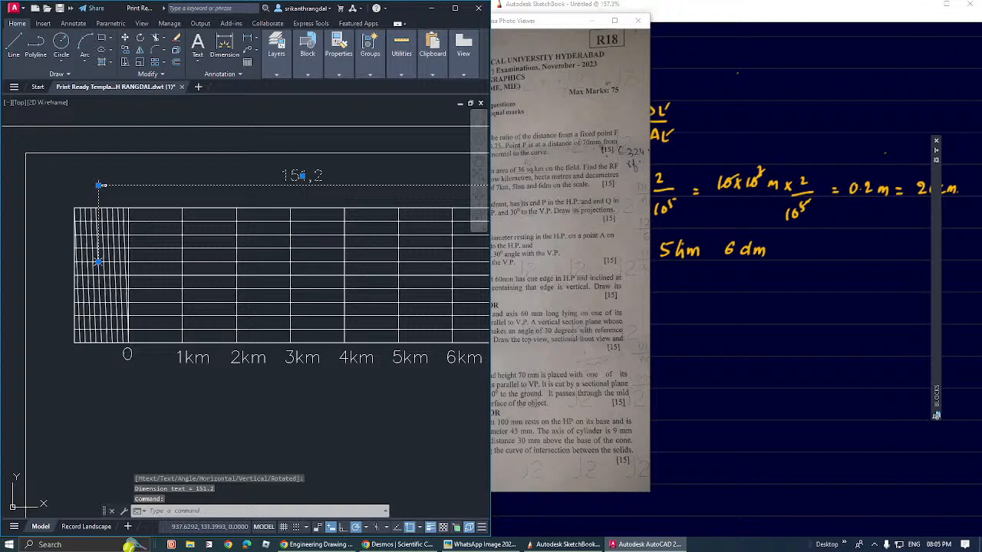
# Step: Replace the dimension text 151,2 with '7km 5 hm 6dm'
pyautogui.doubleClick(304, 177)
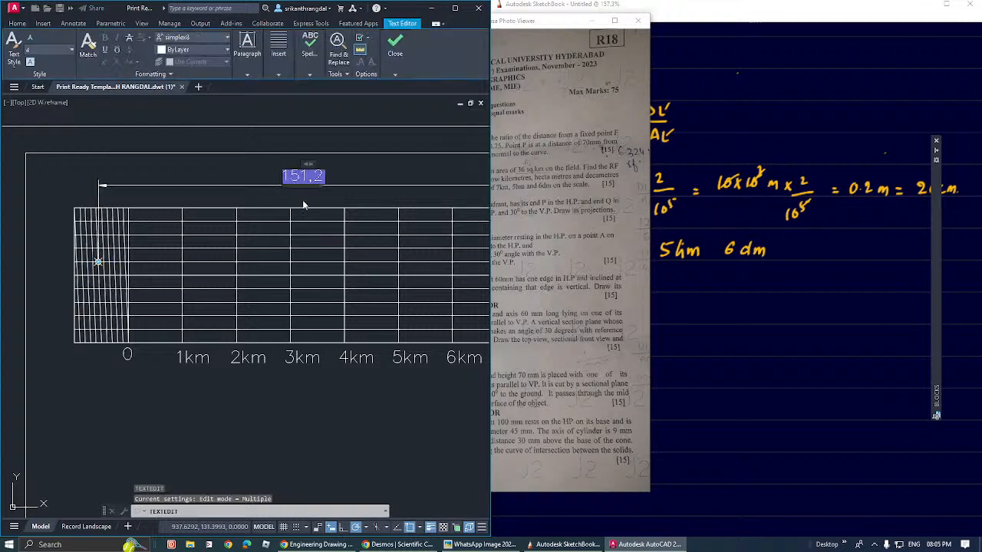
pyautogui.write('7km ')
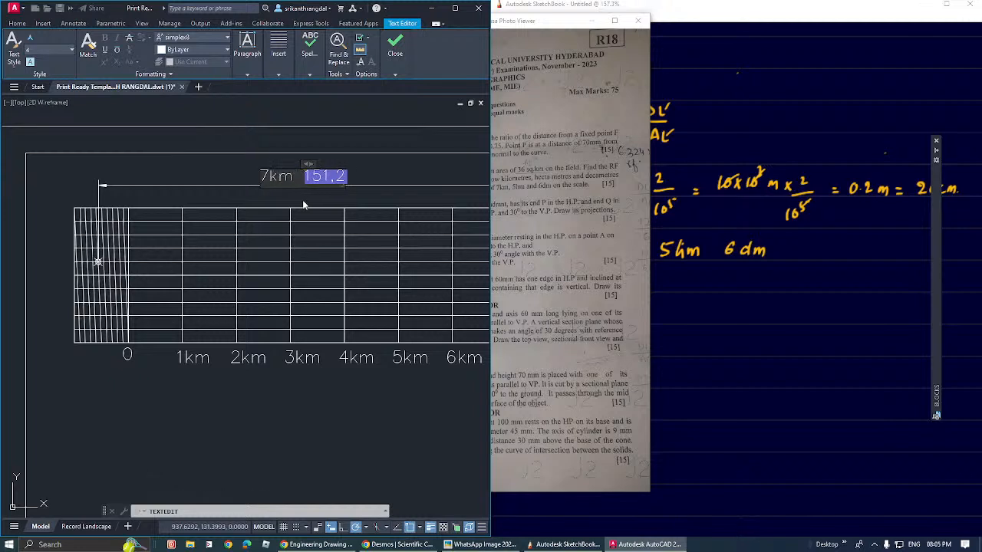
pyautogui.write('5 hm ')
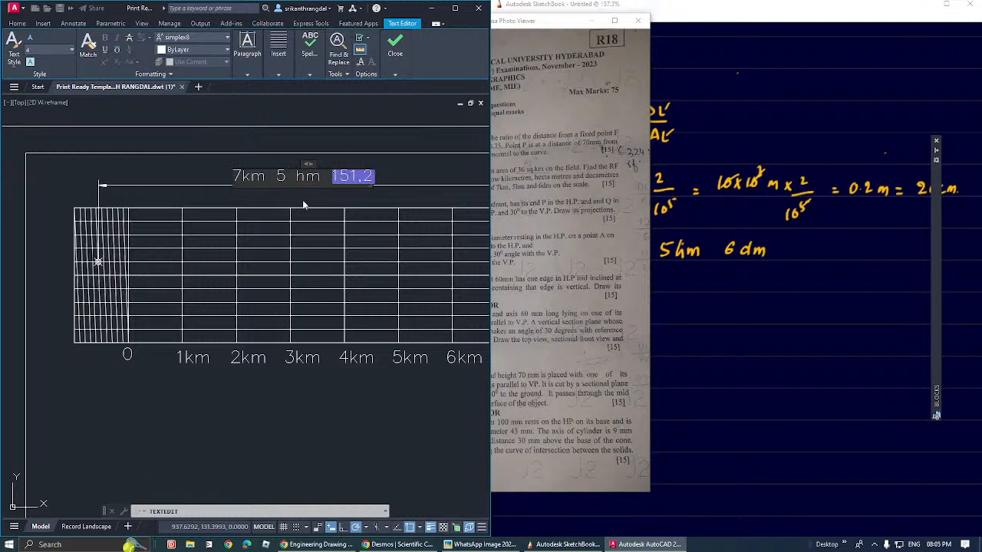
pyautogui.write('6dm')
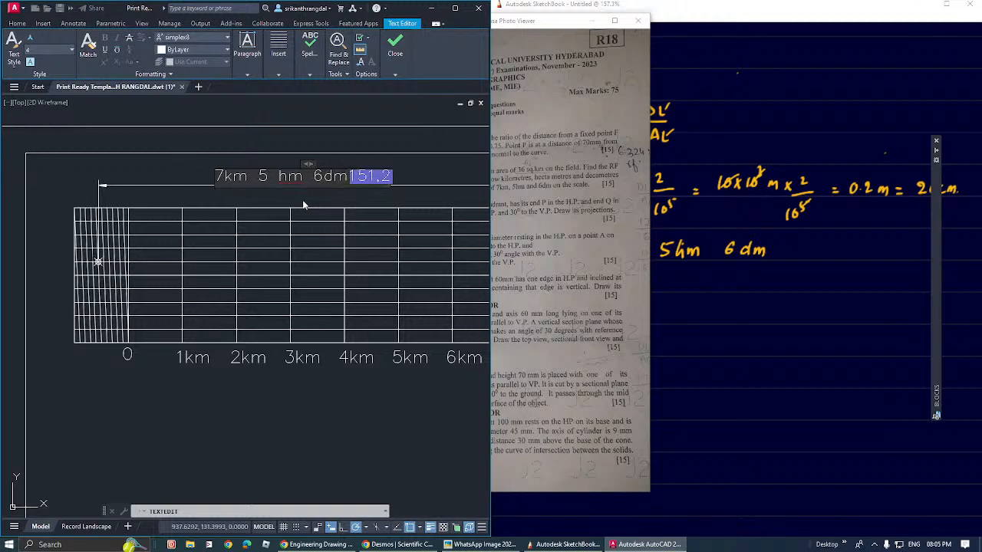
pyautogui.press('Delete')
pyautogui.click(310, 231)
pyautogui.press('Escape')
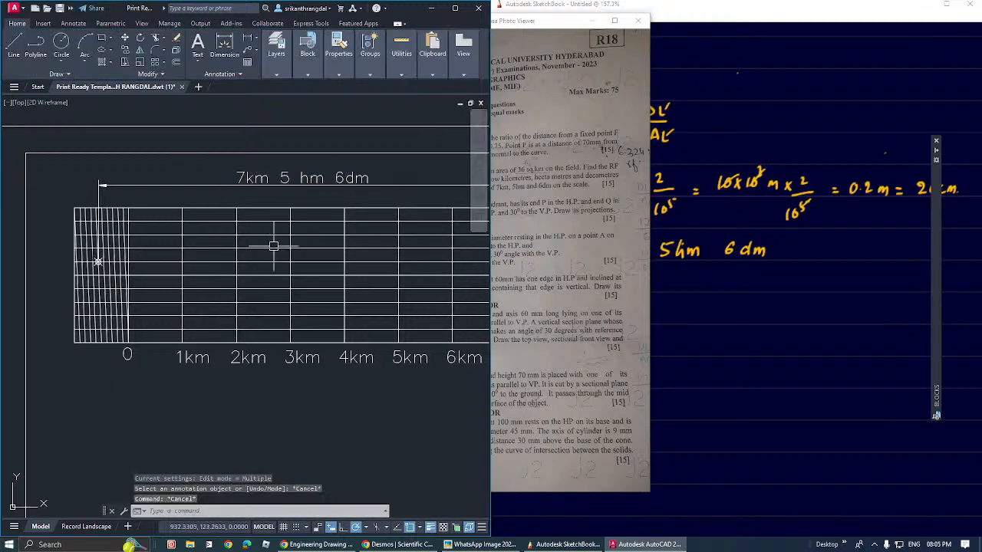
pyautogui.scroll(-3, 274, 245)
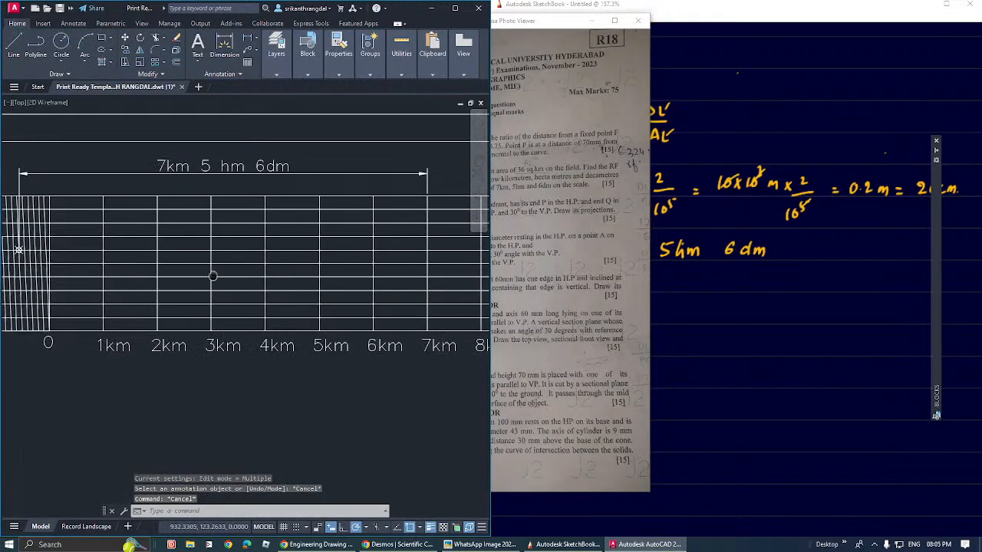
# Step: Bring the exam paper photo in Picasa Photo Viewer to the front
pyautogui.click(567, 282)
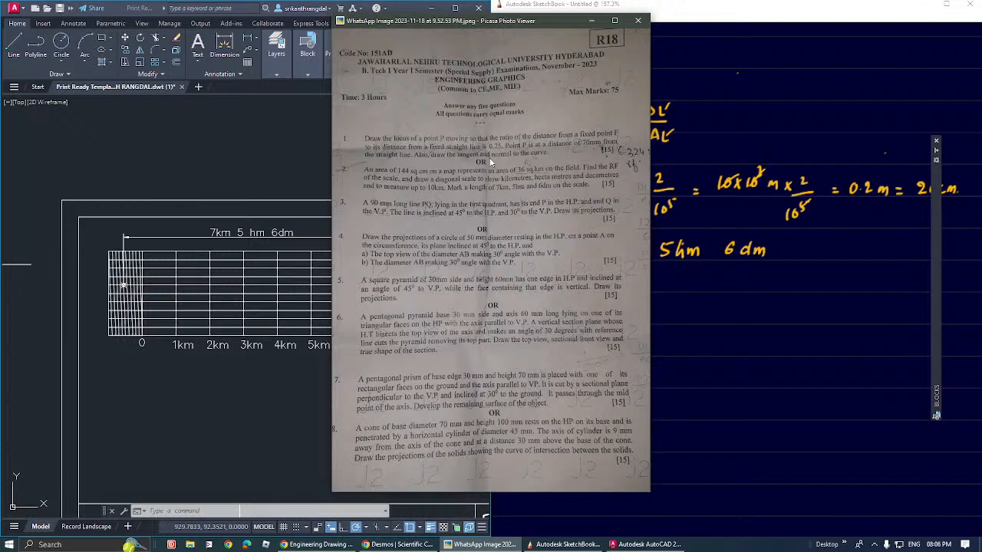
# Step: Drag the exam paper window right and down, clear of the dimensioned scale
pyautogui.click(241, 188)
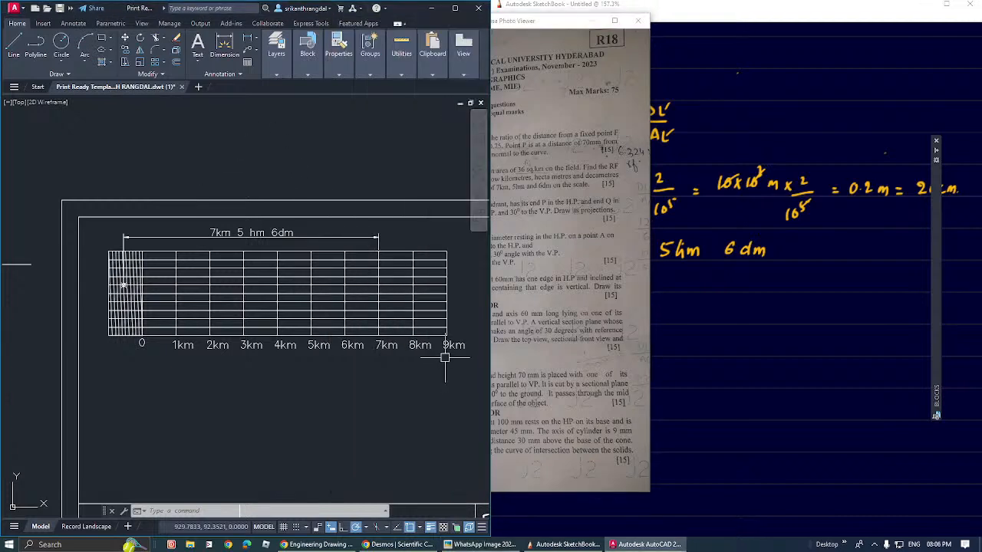
pyautogui.click(622, 251)
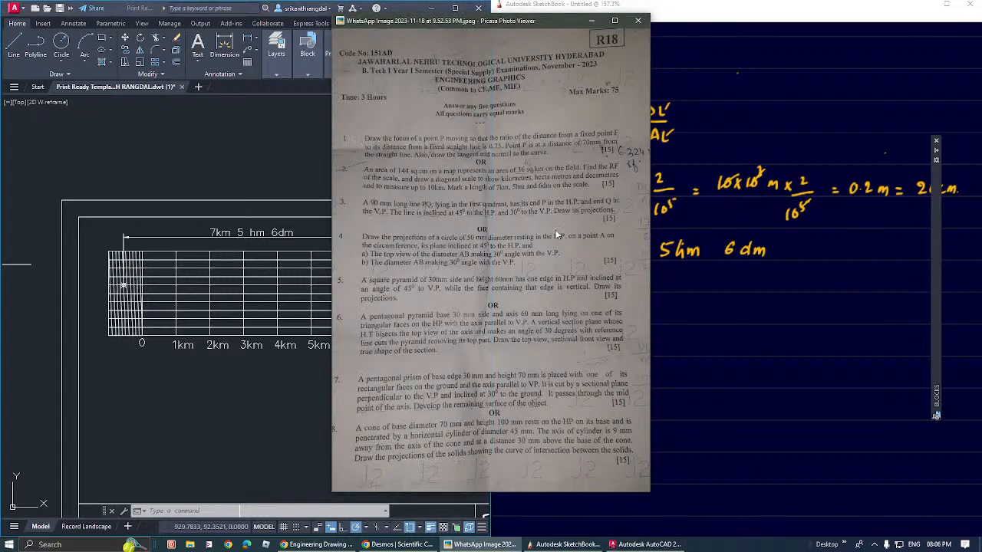
pyautogui.moveTo(505, 22); pyautogui.dragTo(707, 55)
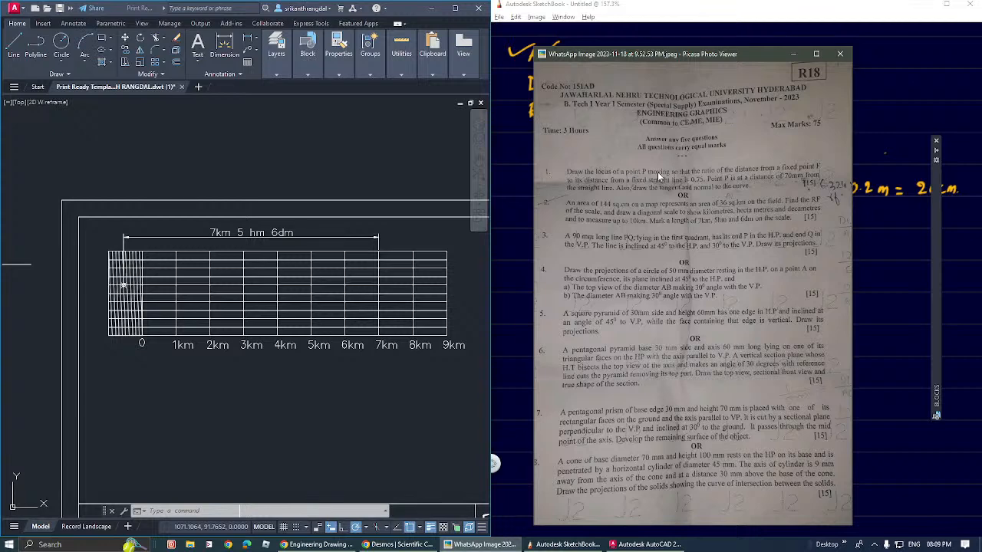
# Step: Reposition and enlarge the exam paper in Picasa Photo Viewer to read the question
pyautogui.moveTo(638, 57); pyautogui.dragTo(765, 66)
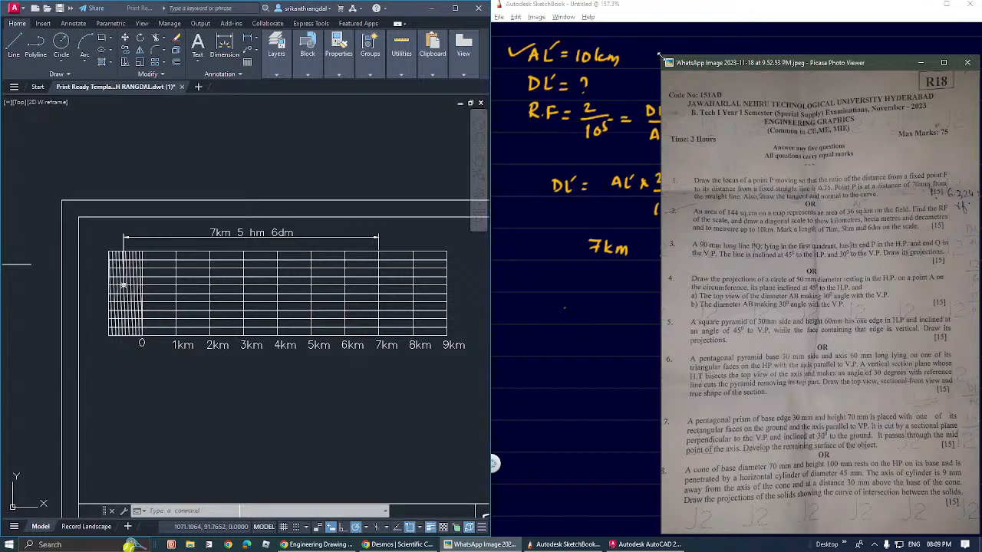
pyautogui.moveTo(661, 56); pyautogui.dragTo(492, 1)
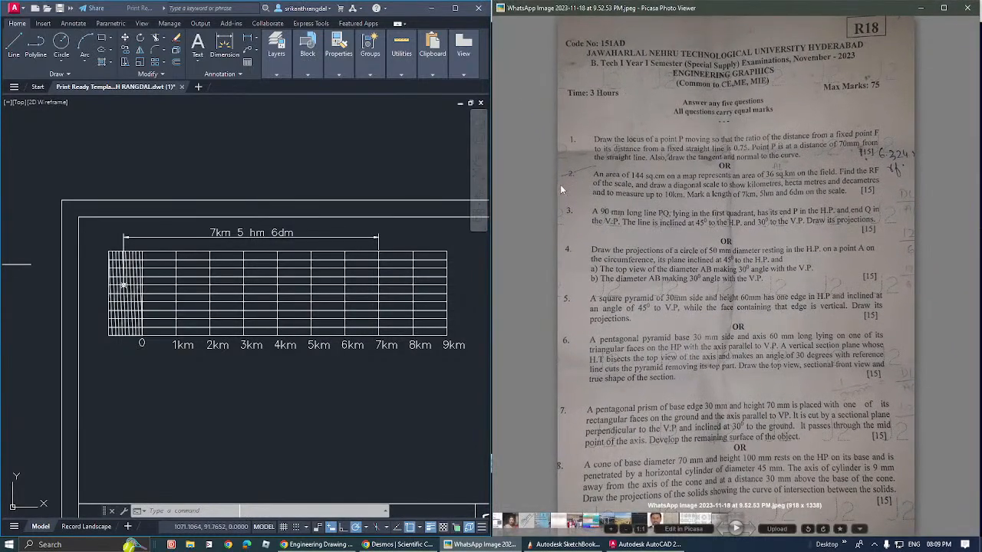
pyautogui.scroll(3, 744, 120)
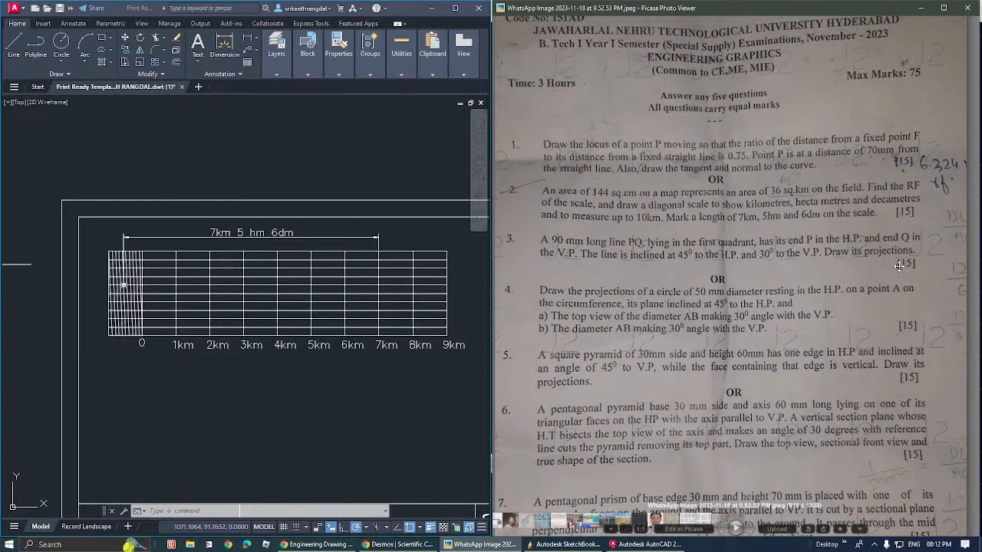
# Step: Bring AutoCAD back to the front full-screen and zoom in on the 0–9 km diagonal scale
pyautogui.click(271, 179)
pyautogui.click(368, 127)
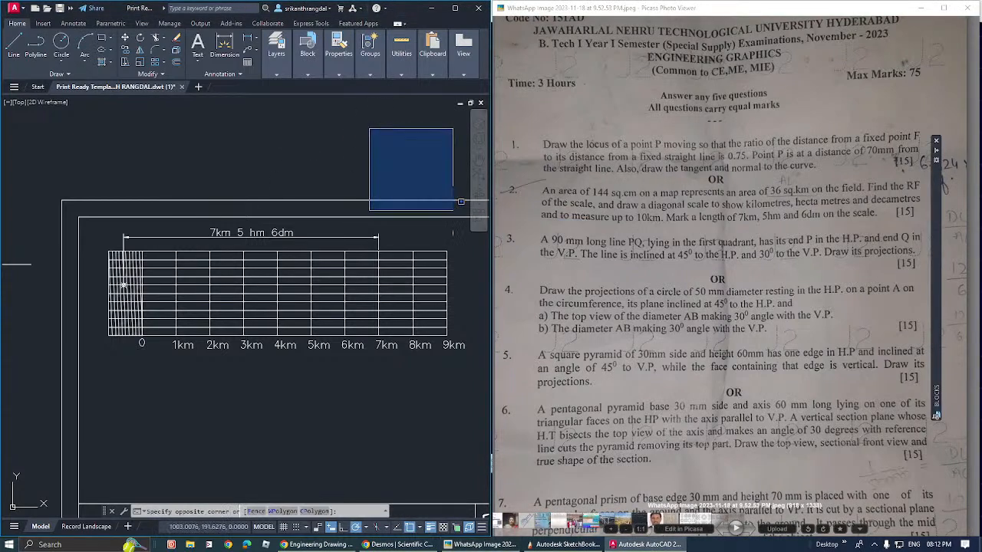
pyautogui.click(454, 210)
pyautogui.click(455, 8)
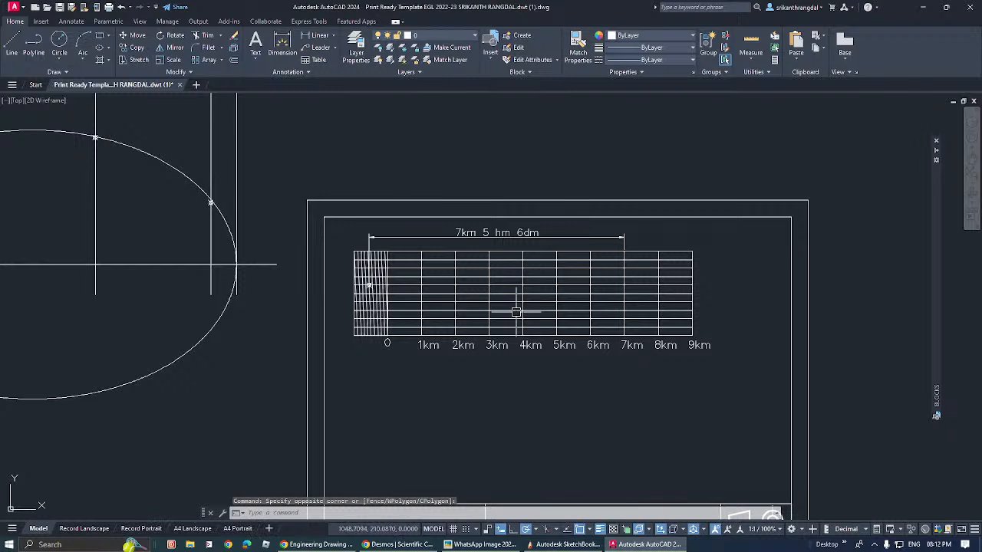
pyautogui.scroll(2, 501, 227)
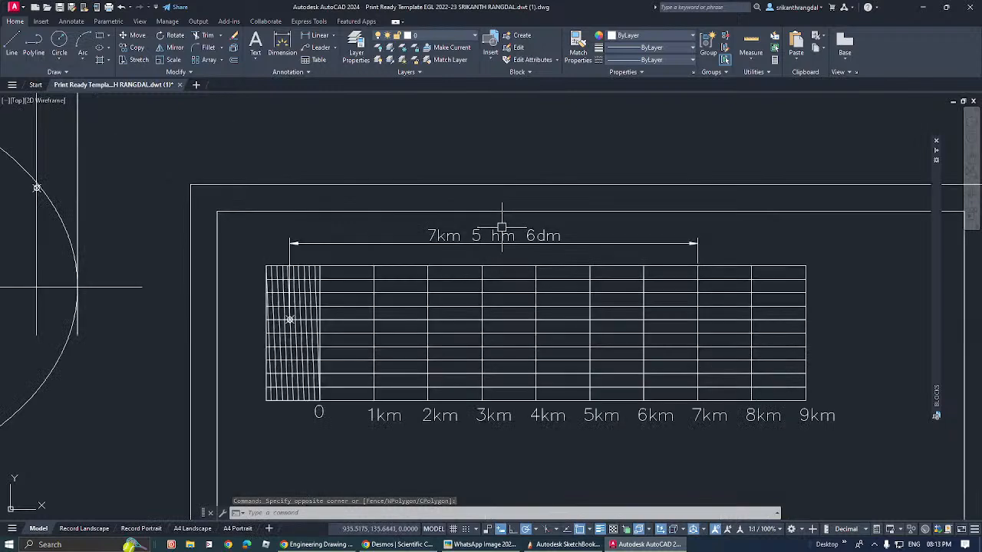